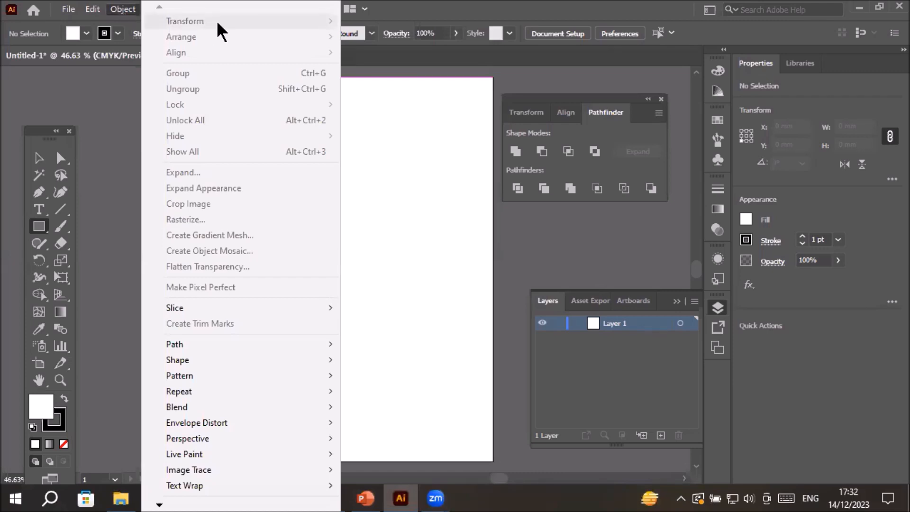
Draw a square about 17 mm, a circle about 19 mm and a five-pointed star about 22 mm wide down the artboard's left side
{"action": "left_click", "coordinate": [38, 224]}
{"action": "left_click_drag", "start_coordinate": [235, 152], "coordinate": [258, 176]}
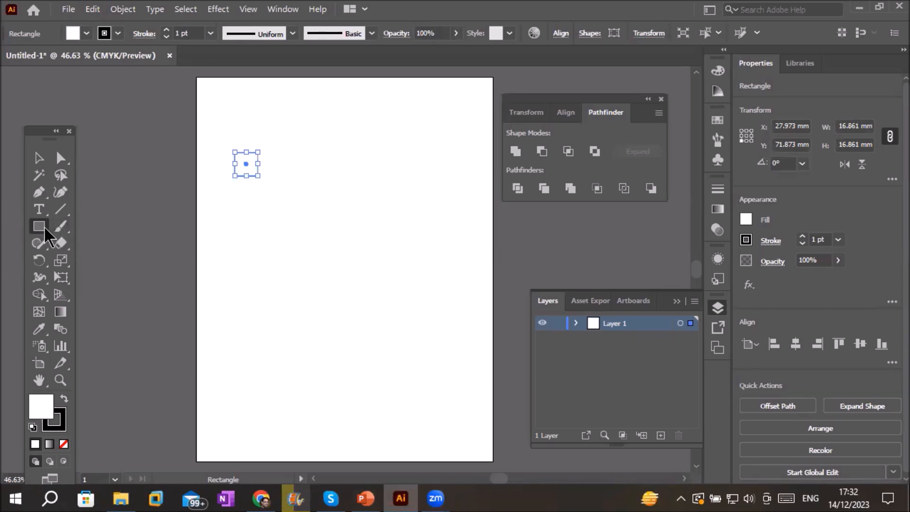
{"action": "left_click_drag", "start_coordinate": [45, 231], "coordinate": [91, 260]}
{"action": "left_click_drag", "start_coordinate": [226, 241], "coordinate": [253, 268]}
{"action": "left_click_drag", "start_coordinate": [37, 233], "coordinate": [87, 297]}
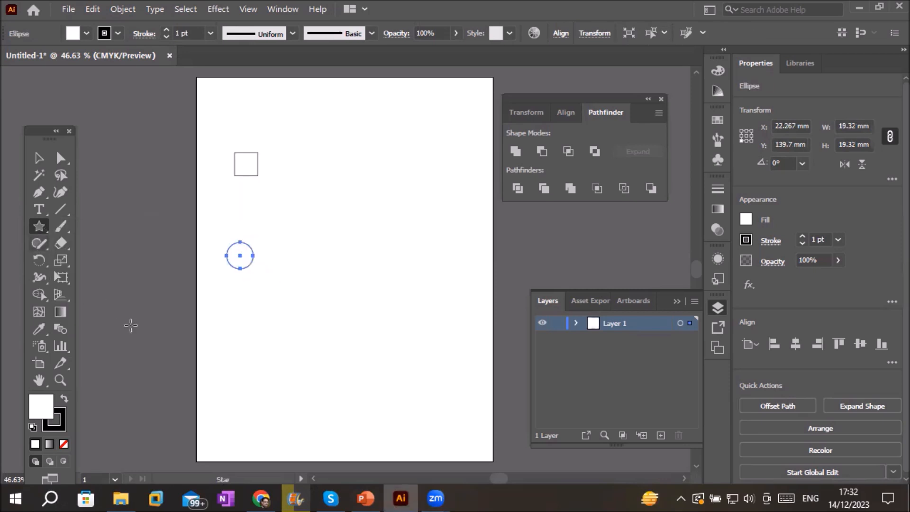
{"action": "mouse_move", "coordinate": [222, 364]}
{"action": "left_mouse_down"}
{"action": "mouse_move", "coordinate": [232, 382]}
{"action": "mouse_move", "coordinate": [230, 373]}
{"action": "left_mouse_up"}
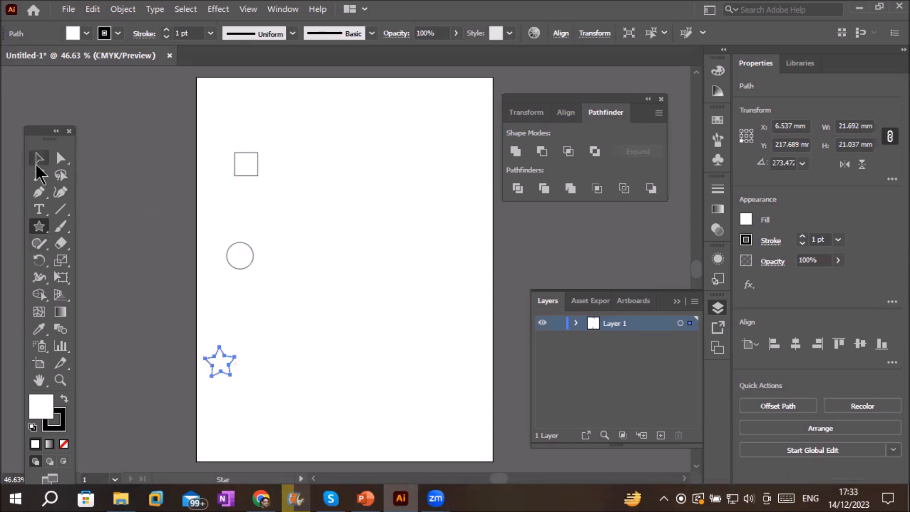
Select the square and open the Move transform settings, keeping the dialog clear of the shape
{"action": "left_click", "coordinate": [38, 161]}
{"action": "left_click", "coordinate": [247, 176]}
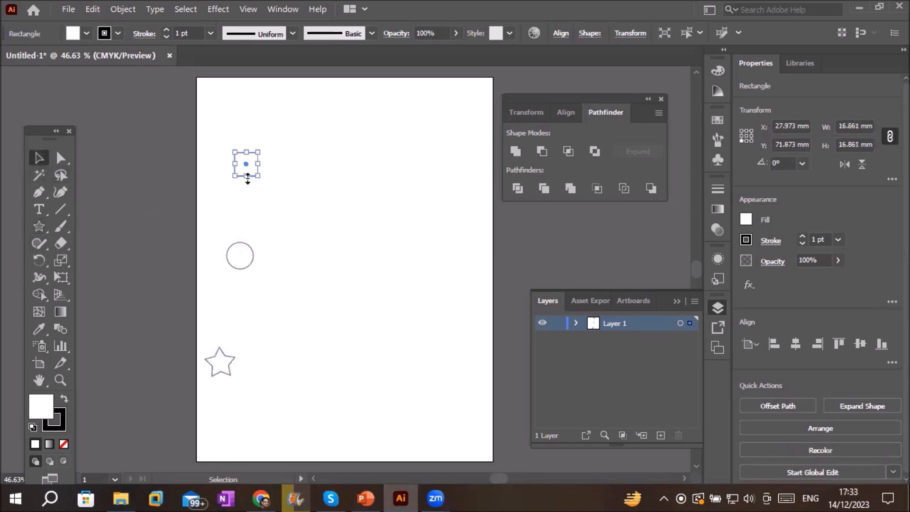
{"action": "scroll", "coordinate": [262, 167], "scroll_direction": "up", "scroll_amount": 4}
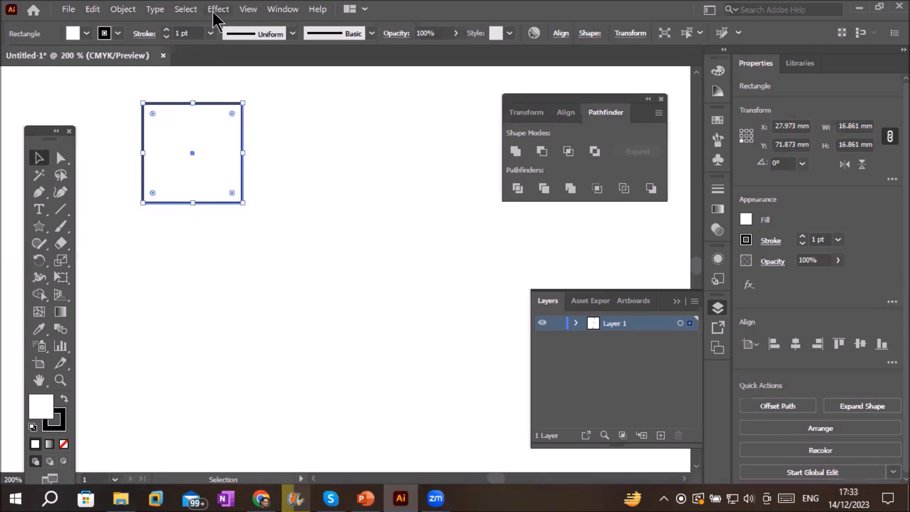
{"action": "left_click", "coordinate": [126, 11]}
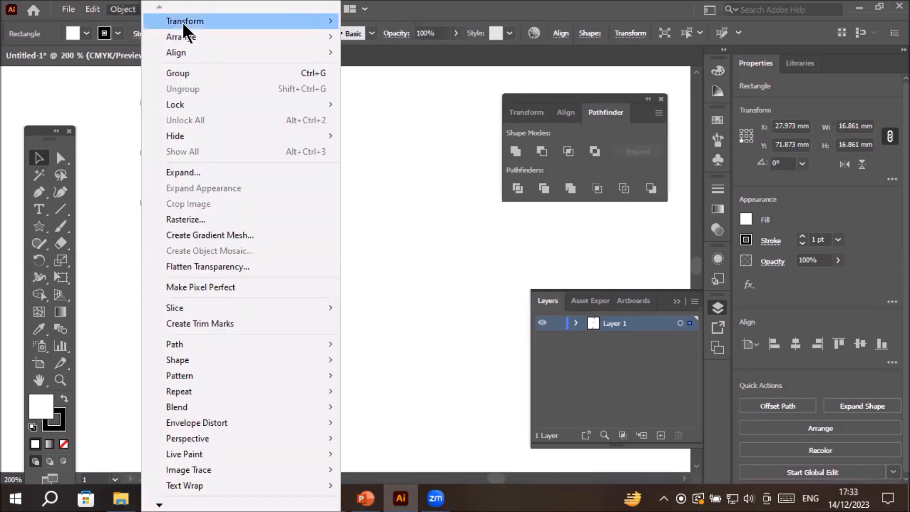
{"action": "mouse_move", "coordinate": [185, 24]}
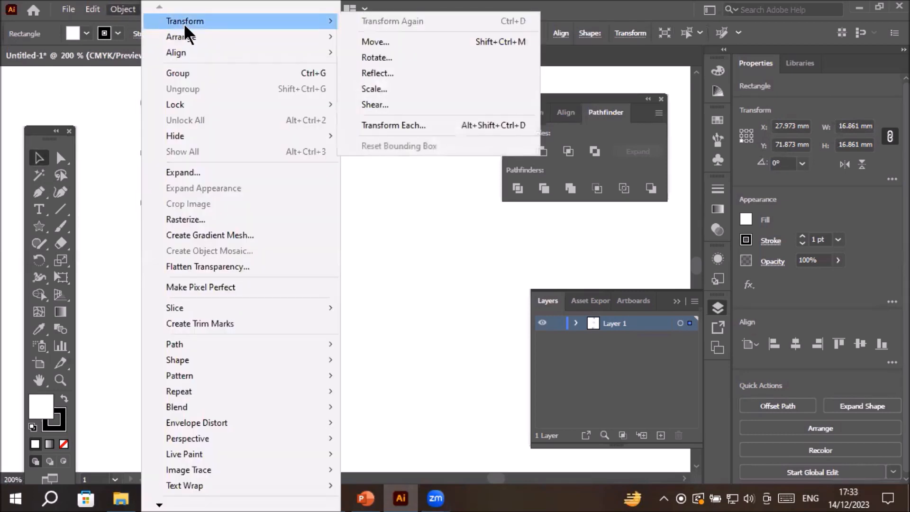
{"action": "left_click", "coordinate": [396, 42]}
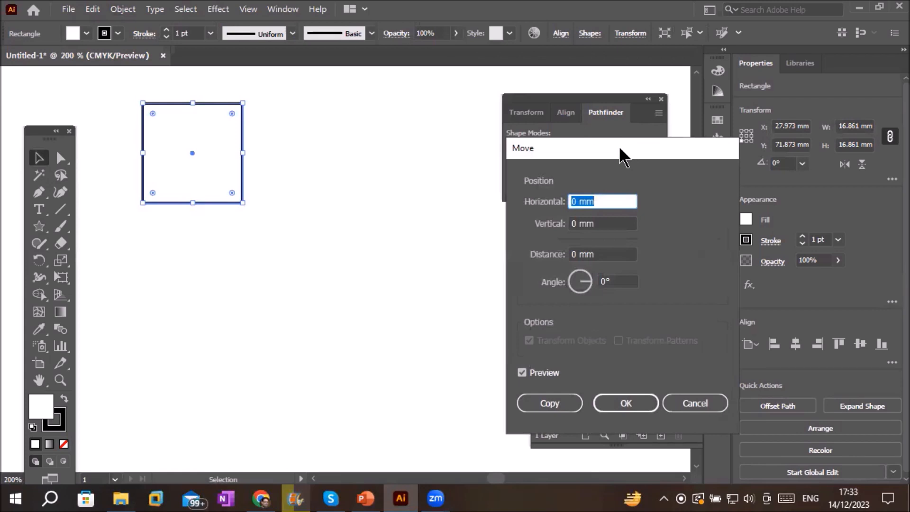
{"action": "left_click_drag", "start_coordinate": [624, 156], "coordinate": [519, 101]}
Set the horizontal offset of the square's move to 18 mm
{"action": "left_click", "coordinate": [519, 147]}
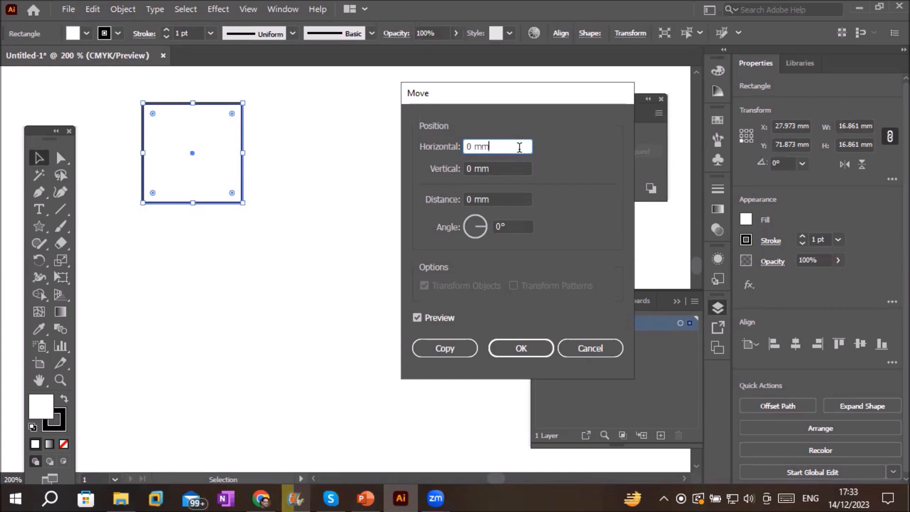
{"action": "key", "text": "Up"}
{"action": "key", "text": "Up"}
{"action": "key", "text": "Up"}
{"action": "key", "text": "Up"}
{"action": "key", "text": "Up"}
{"action": "key", "text": "Up"}
{"action": "key", "text": "Up"}
{"action": "key", "text": "Up"}
{"action": "key", "text": "Up"}
{"action": "key", "text": "Up"}
{"action": "key", "text": "Up"}
{"action": "key", "text": "Up"}
{"action": "key", "text": "Up"}
{"action": "key", "text": "Up"}
{"action": "key", "text": "Up"}
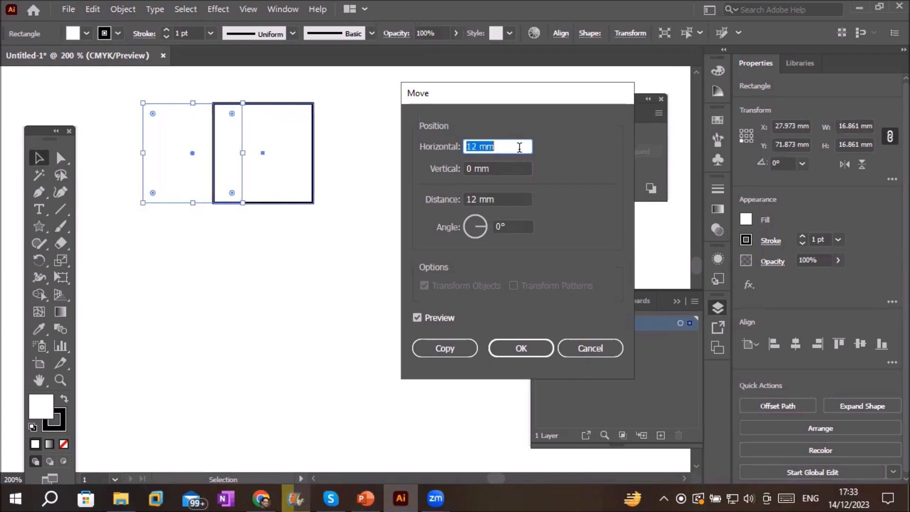
{"action": "key", "text": "Up"}
{"action": "key", "text": "Up"}
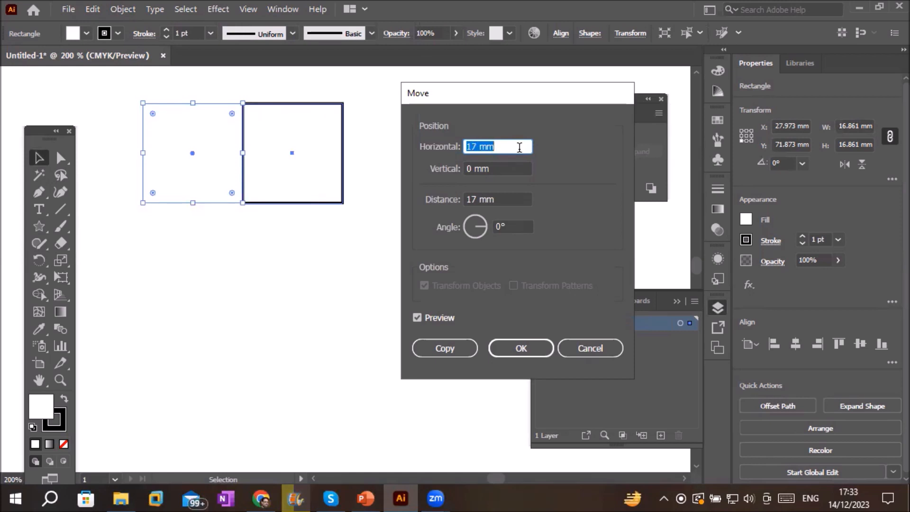
{"action": "key", "text": "Up"}
{"action": "key", "text": "Up"}
{"action": "key", "text": "Up"}
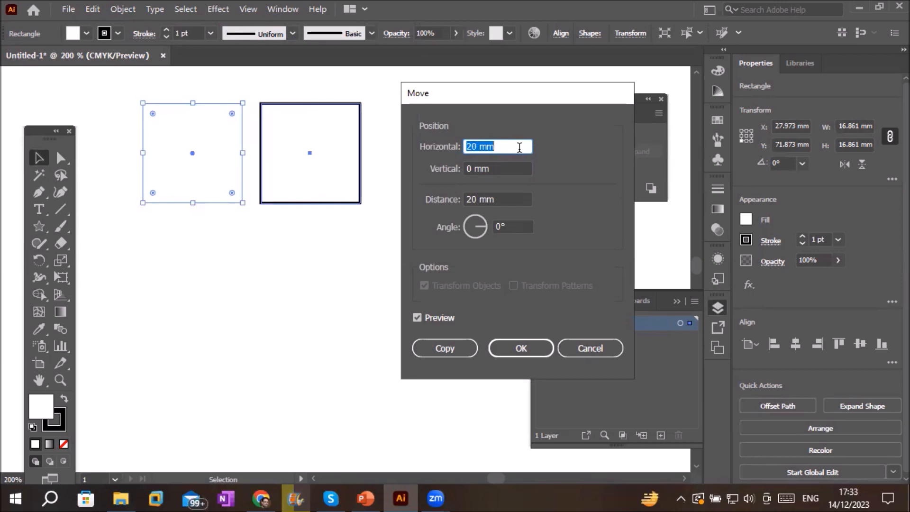
{"action": "key", "text": "Down"}
{"action": "key", "text": "Down"}
{"action": "key", "text": "Down"}
{"action": "key", "text": "Down"}
{"action": "key", "text": "Down"}
{"action": "key", "text": "Down"}
{"action": "key", "text": "Down"}
{"action": "key", "text": "Down"}
{"action": "key", "text": "Down"}
{"action": "key", "text": "Down"}
{"action": "key", "text": "Down"}
{"action": "key", "text": "Down"}
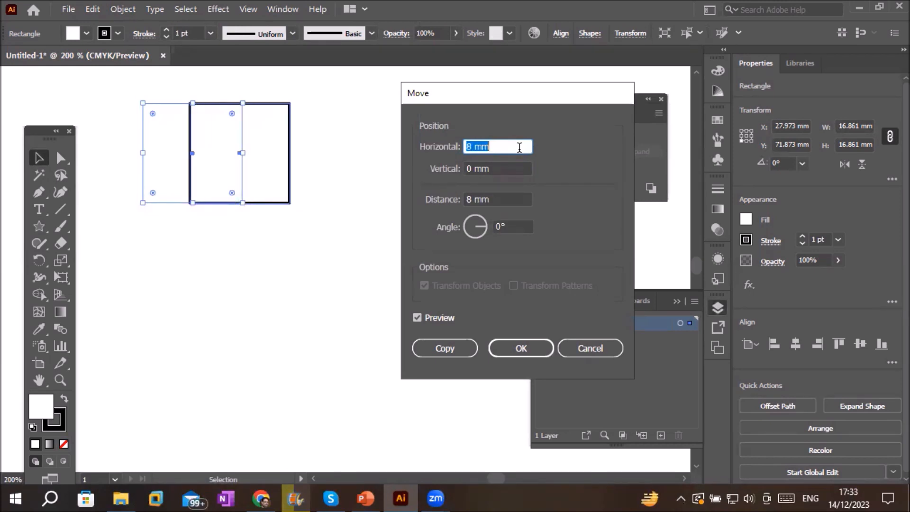
{"action": "key", "text": "Up"}
{"action": "key", "text": "Up"}
{"action": "key", "text": "Up"}
{"action": "key", "text": "Up"}
{"action": "key", "text": "Up"}
{"action": "key", "text": "Up"}
{"action": "key", "text": "Up"}
{"action": "key", "text": "Up"}
{"action": "key", "text": "Up"}
{"action": "key", "text": "Up"}
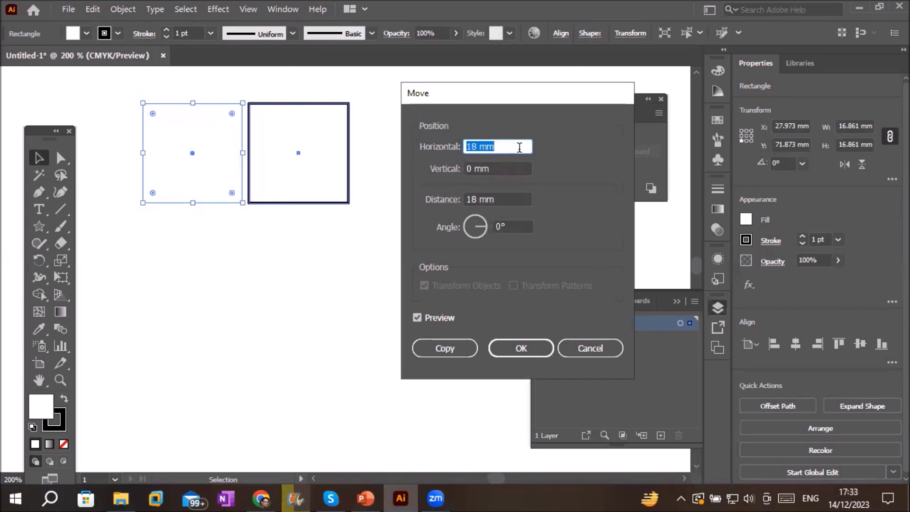
Set the vertical offset of the square's move to 18 mm
{"action": "left_click", "coordinate": [513, 167]}
{"action": "key", "text": "Up"}
{"action": "key", "text": "Up"}
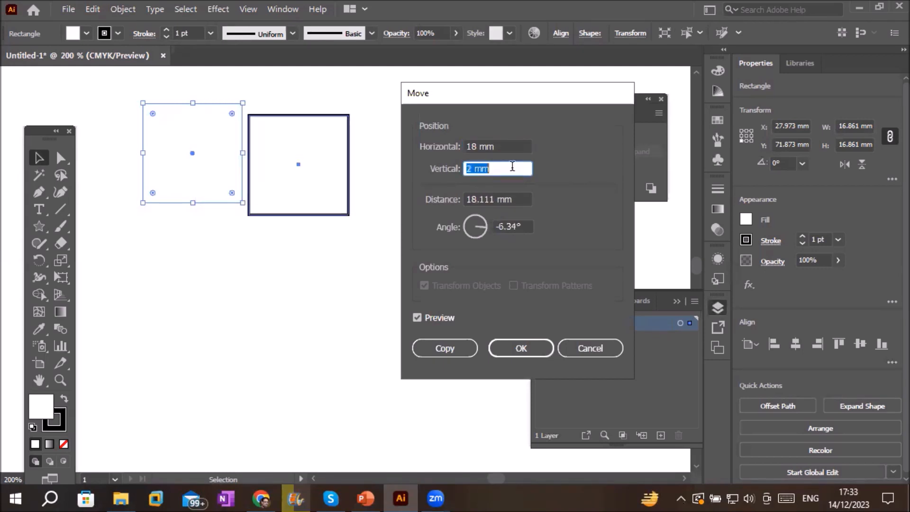
{"action": "key", "text": "Up"}
{"action": "key", "text": "Up"}
{"action": "key", "text": "Up"}
{"action": "key", "text": "Up"}
{"action": "key", "text": "Up"}
{"action": "key", "text": "Up"}
{"action": "key", "text": "Up"}
{"action": "key", "text": "Up"}
{"action": "key", "text": "Up"}
{"action": "key", "text": "Up"}
{"action": "key", "text": "Up"}
{"action": "key", "text": "Up"}
{"action": "key", "text": "Up"}
{"action": "key", "text": "Up"}
{"action": "key", "text": "Up"}
{"action": "key", "text": "Up"}
{"action": "key", "text": "Up"}
{"action": "key", "text": "Down"}
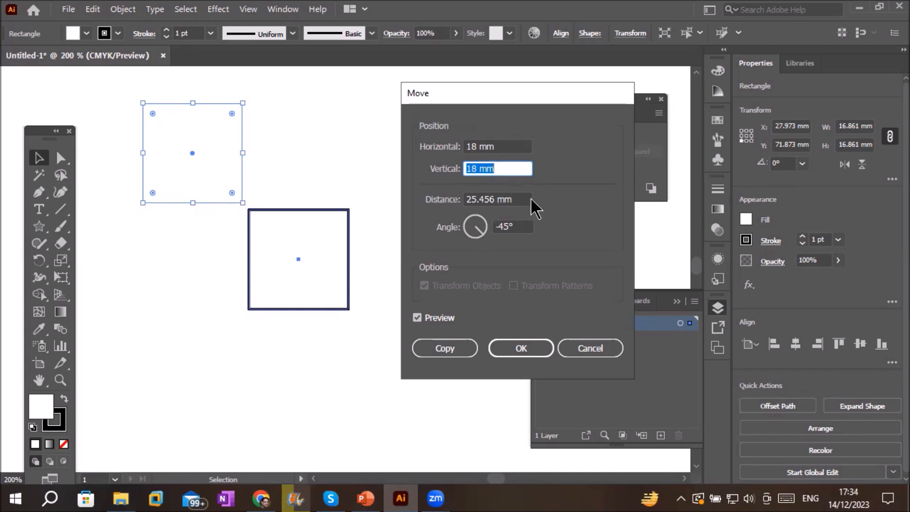
Set the distance of the square's move to 12 mm
{"action": "left_click", "coordinate": [514, 197]}
{"action": "key", "text": "Up"}
{"action": "key", "text": "Up"}
{"action": "key", "text": "Up"}
{"action": "key", "text": "Up"}
{"action": "key", "text": "Up"}
{"action": "key", "text": "Up"}
{"action": "key", "text": "Up"}
{"action": "key", "text": "Up"}
{"action": "key", "text": "Up"}
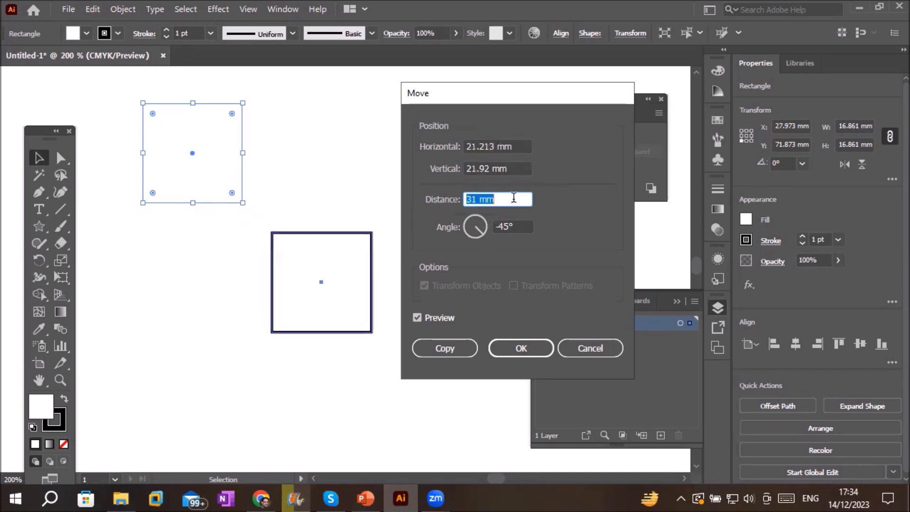
{"action": "key", "text": "Down"}
{"action": "key", "text": "Down"}
{"action": "key", "text": "Down"}
{"action": "key", "text": "Down"}
{"action": "key", "text": "Down"}
{"action": "key", "text": "Down"}
{"action": "key", "text": "Down"}
{"action": "key", "text": "Down"}
{"action": "key", "text": "Down"}
{"action": "key", "text": "Down"}
{"action": "key", "text": "Down"}
{"action": "key", "text": "Down"}
{"action": "key", "text": "Down"}
{"action": "key", "text": "Down"}
{"action": "key", "text": "Down"}
{"action": "key", "text": "Down"}
{"action": "key", "text": "Down"}
{"action": "key", "text": "Down"}
{"action": "key", "text": "Down"}
{"action": "key", "text": "Down"}
{"action": "key", "text": "Down"}
{"action": "key", "text": "Down"}
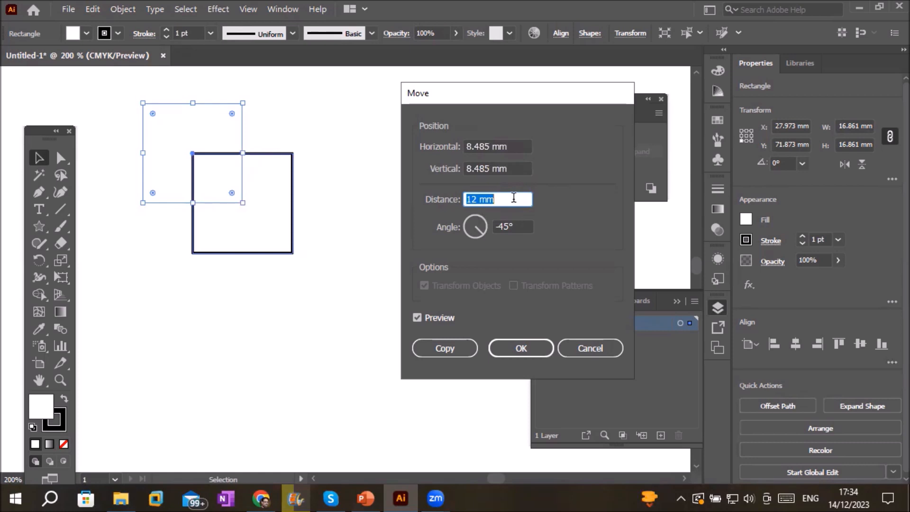
Set the move angle to -44° and create the moved square as a copy
{"action": "left_click", "coordinate": [524, 228]}
{"action": "key", "text": "Up"}
{"action": "key", "text": "Up"}
{"action": "key", "text": "Up"}
{"action": "key", "text": "Up"}
{"action": "key", "text": "Up"}
{"action": "key", "text": "Up"}
{"action": "key", "text": "Up"}
{"action": "key", "text": "Up"}
{"action": "key", "text": "Up"}
{"action": "key", "text": "Up"}
{"action": "key", "text": "Up"}
{"action": "key", "text": "Up"}
{"action": "key", "text": "Up"}
{"action": "key", "text": "Up"}
{"action": "key", "text": "Down"}
{"action": "key", "text": "Down"}
{"action": "key", "text": "Down"}
{"action": "key", "text": "Down"}
{"action": "key", "text": "Down"}
{"action": "key", "text": "Down"}
{"action": "key", "text": "Down"}
{"action": "key", "text": "Down"}
{"action": "key", "text": "Down"}
{"action": "key", "text": "Down"}
{"action": "key", "text": "Down"}
{"action": "key", "text": "Down"}
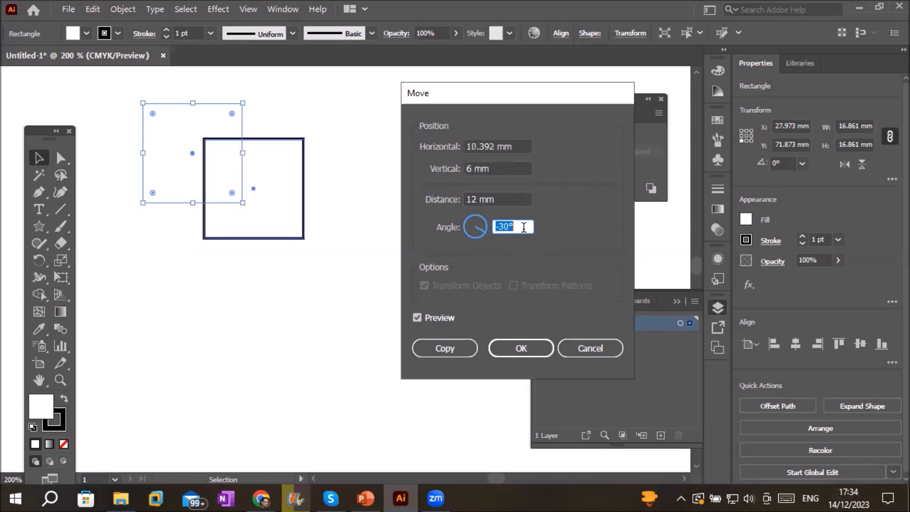
{"action": "key", "text": "Down"}
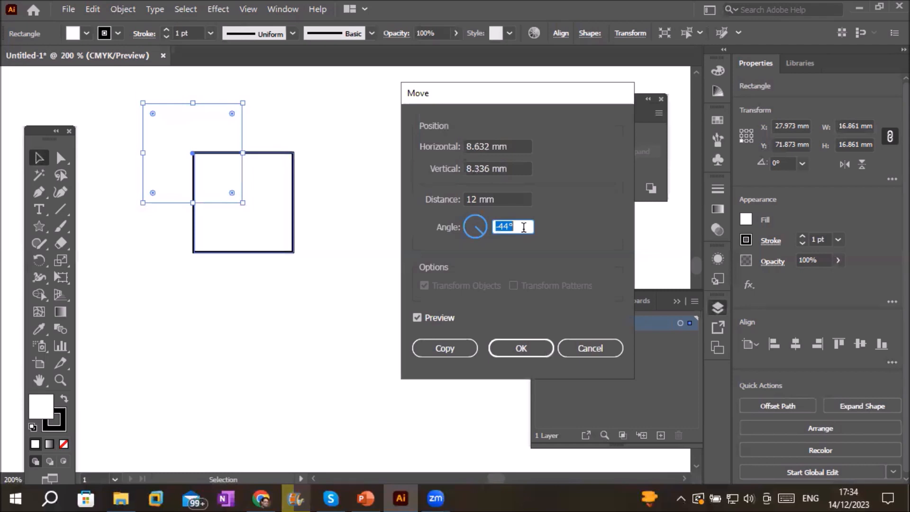
{"action": "left_click", "coordinate": [442, 348]}
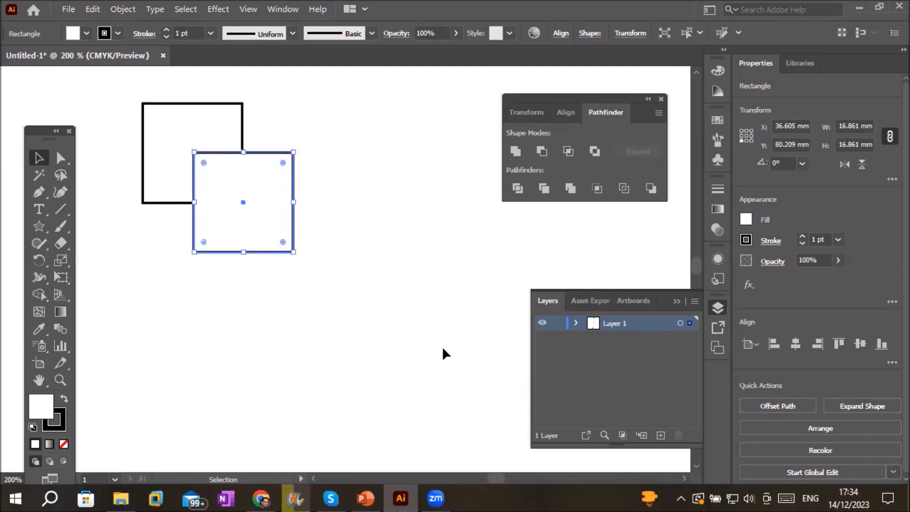
Collapse the floating panels and repeat the square's move-and-copy ten times to form a diagonal chain, leaving nothing selected
{"action": "scroll", "coordinate": [465, 266], "scroll_direction": "down", "scroll_amount": 4}
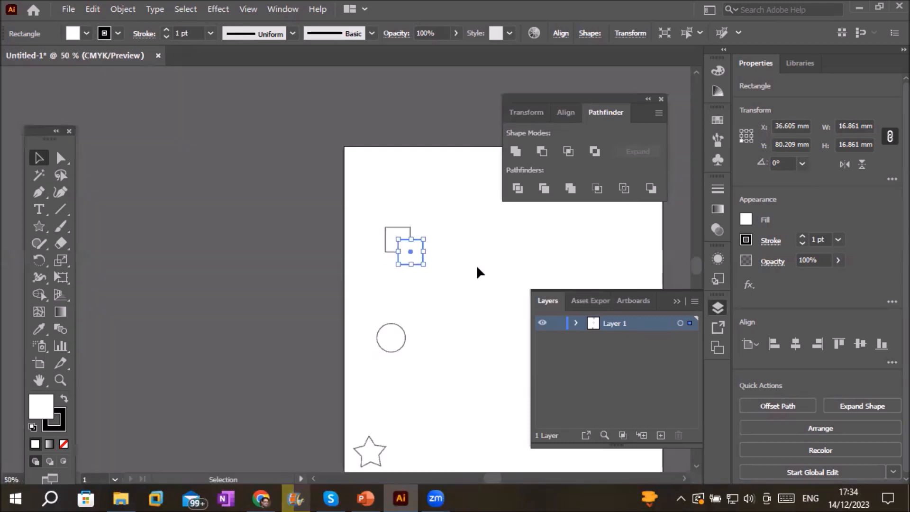
{"action": "left_click", "coordinate": [680, 301]}
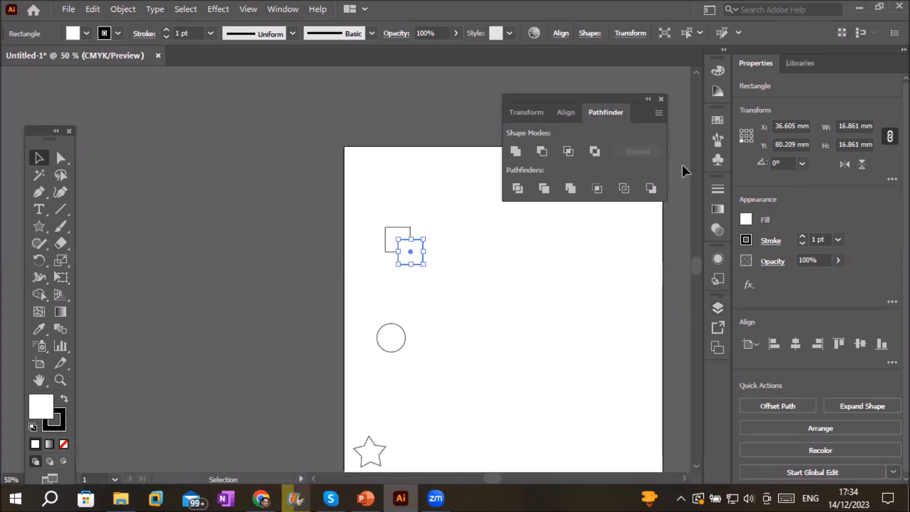
{"action": "left_click", "coordinate": [649, 99]}
{"action": "key", "text": "ctrl+d"}
{"action": "key", "text": "ctrl+d"}
{"action": "key", "text": "ctrl+d"}
{"action": "key", "text": "ctrl+d"}
{"action": "key", "text": "ctrl+d"}
{"action": "key", "text": "ctrl+d"}
{"action": "key", "text": "ctrl+d"}
{"action": "key", "text": "ctrl+d"}
{"action": "key", "text": "ctrl+d"}
{"action": "key", "text": "ctrl+d"}
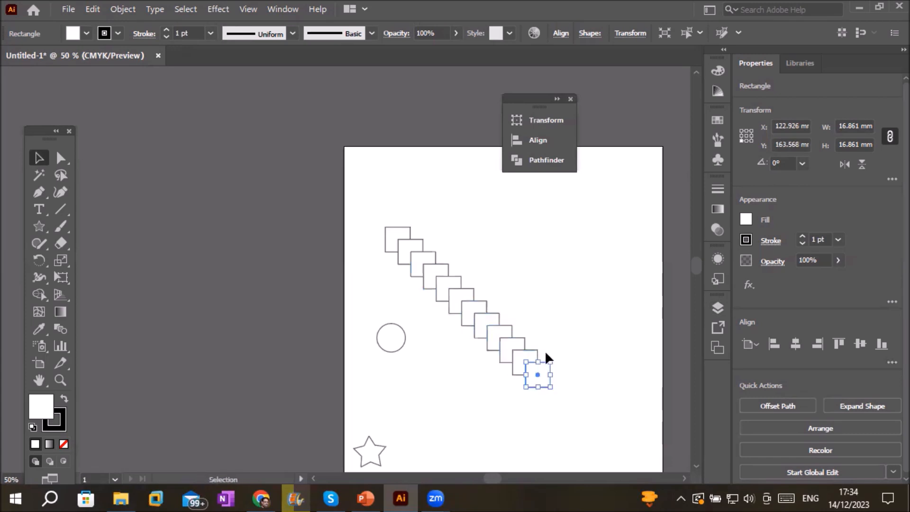
{"action": "left_click", "coordinate": [571, 339]}
{"action": "key", "text": "ctrl+1"}
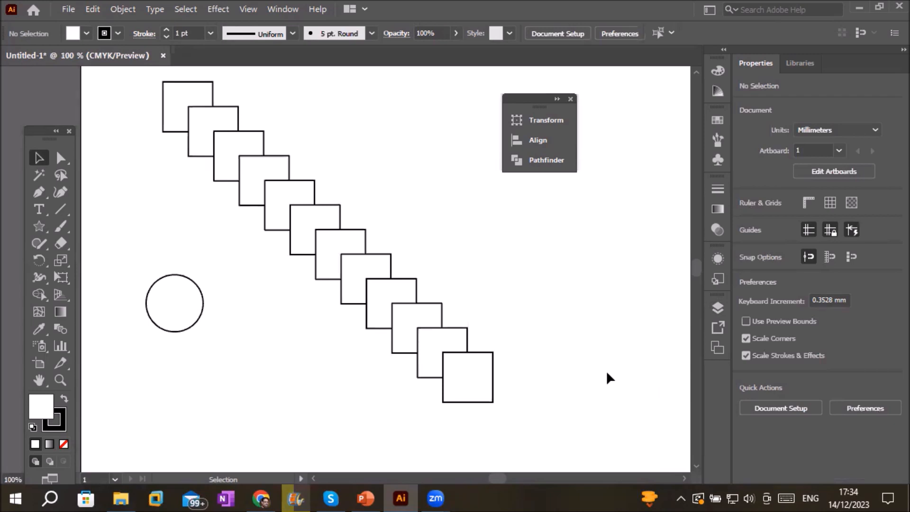
{"action": "key", "text": "ctrl+minus"}
{"action": "key", "text": "ctrl+minus"}
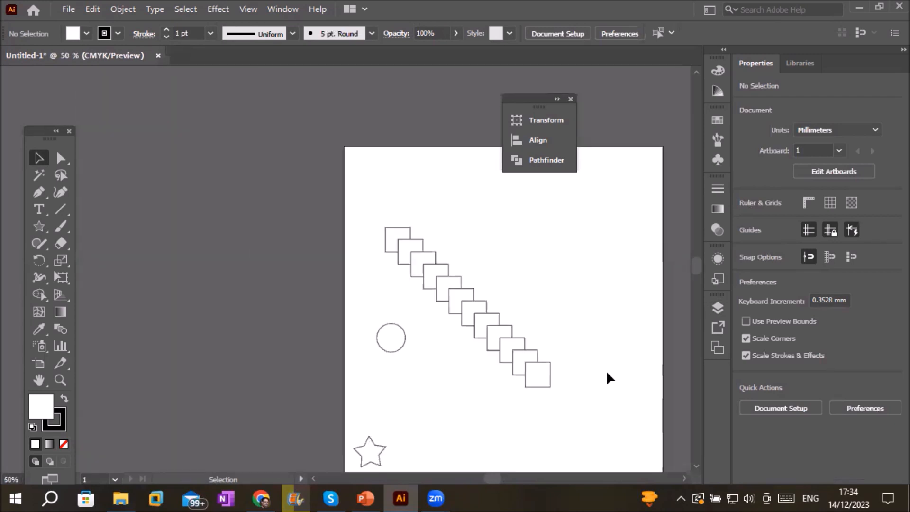
Start a numeric move of the circle with preview and set its horizontal offset to 0 mm
{"action": "left_click", "coordinate": [400, 348]}
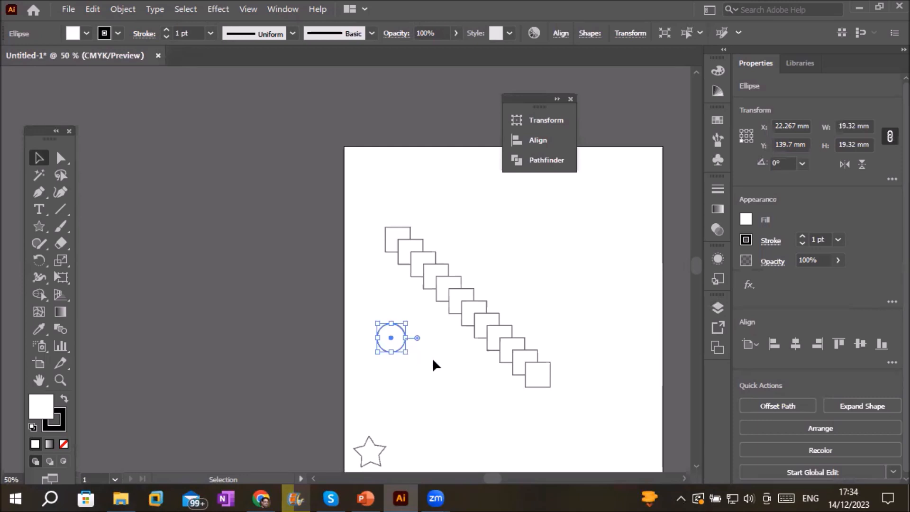
{"action": "key", "text": "ctrl+1"}
{"action": "left_click", "coordinate": [115, 10]}
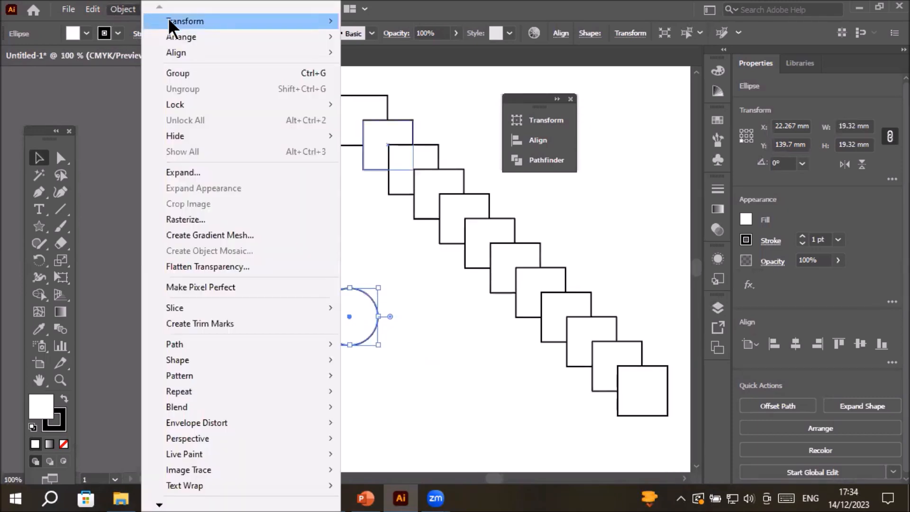
{"action": "mouse_move", "coordinate": [169, 21]}
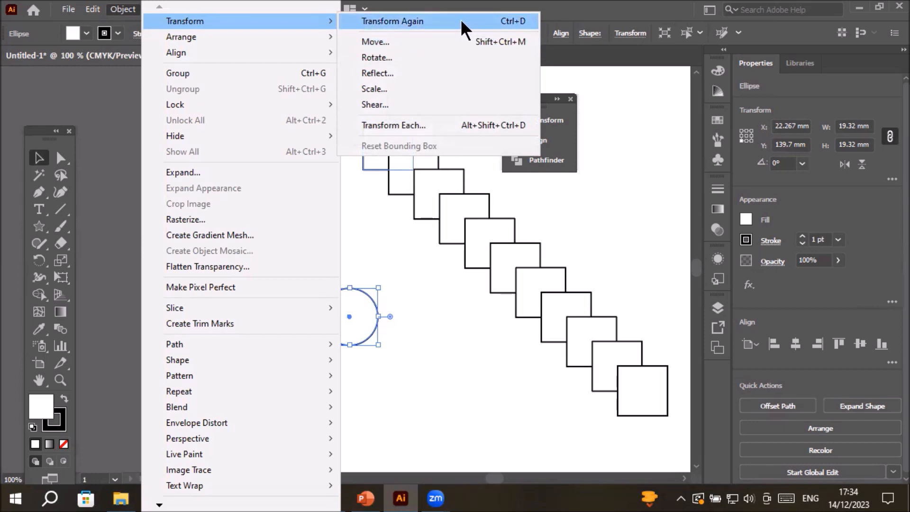
{"action": "left_click", "coordinate": [442, 42]}
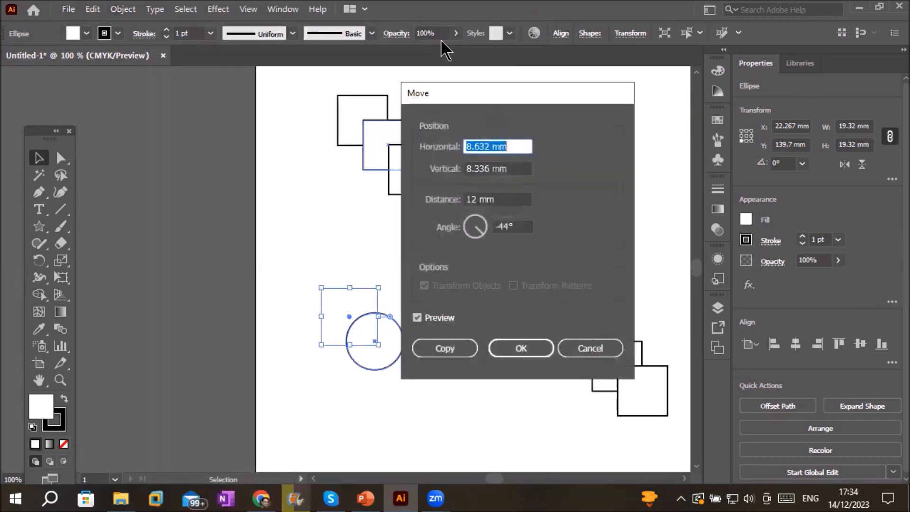
{"action": "left_click", "coordinate": [524, 145]}
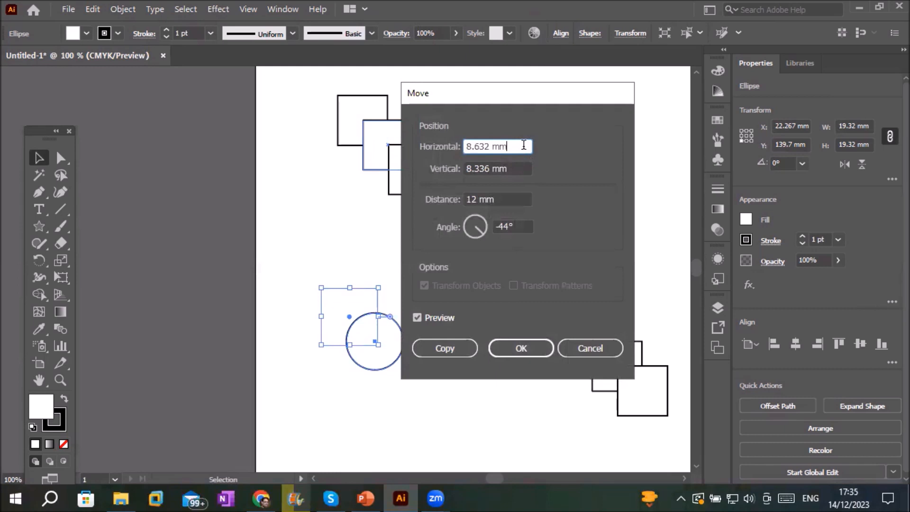
{"action": "scroll", "coordinate": [524, 145], "scroll_direction": "up", "scroll_amount": 9}
{"action": "scroll", "coordinate": [524, 145], "scroll_direction": "down", "scroll_amount": 12}
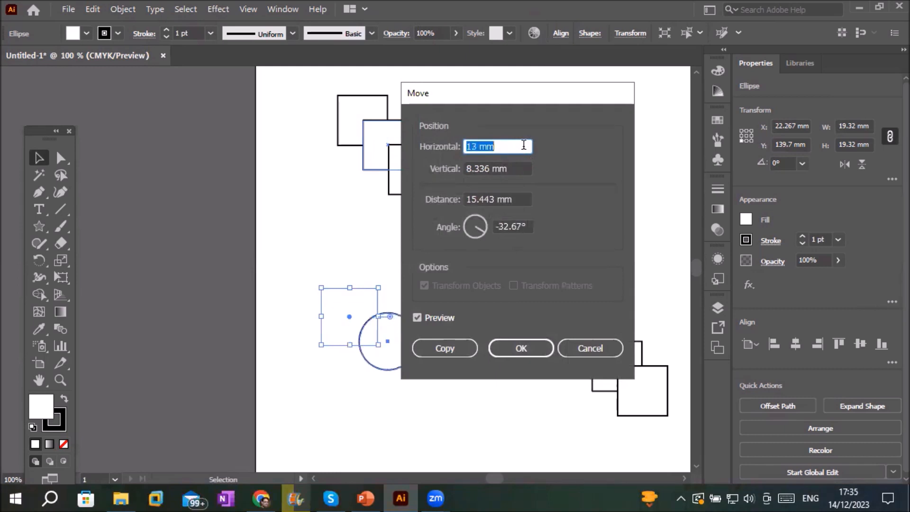
{"action": "scroll", "coordinate": [524, 145], "scroll_direction": "down", "scroll_amount": 11}
{"action": "scroll", "coordinate": [524, 145], "scroll_direction": "up", "scroll_amount": 6}
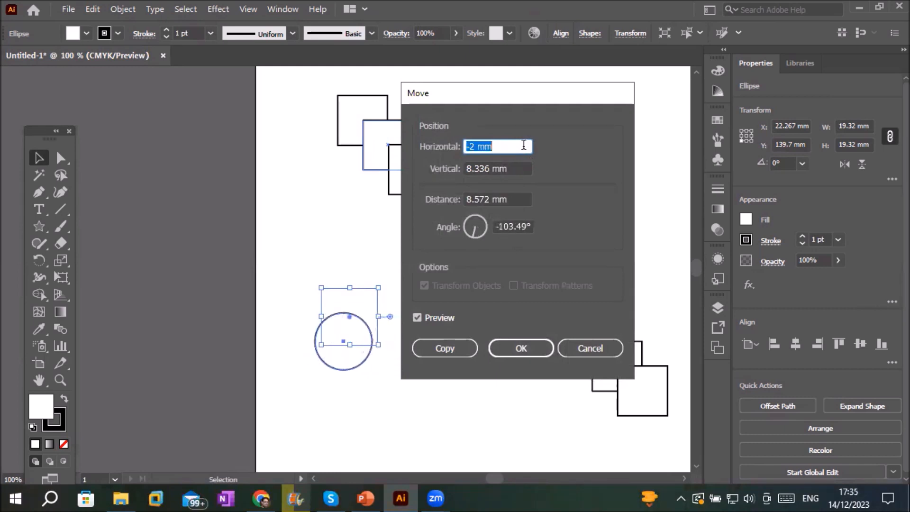
Set the vertical offset of the circle's move to 21 mm
{"action": "left_click", "coordinate": [517, 168]}
{"action": "scroll", "coordinate": [517, 168], "scroll_direction": "up", "scroll_amount": 14}
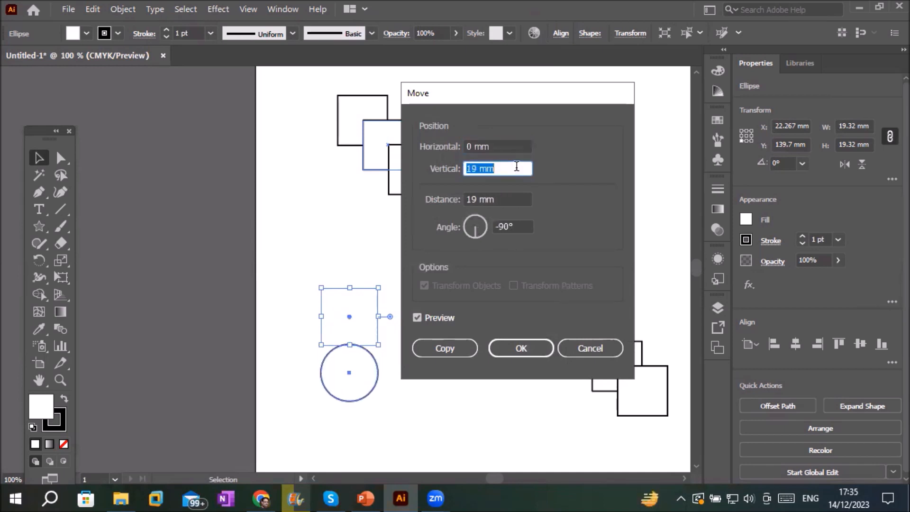
{"action": "scroll", "coordinate": [517, 167], "scroll_direction": "up", "scroll_amount": 4}
{"action": "scroll", "coordinate": [517, 166], "scroll_direction": "down", "scroll_amount": 5}
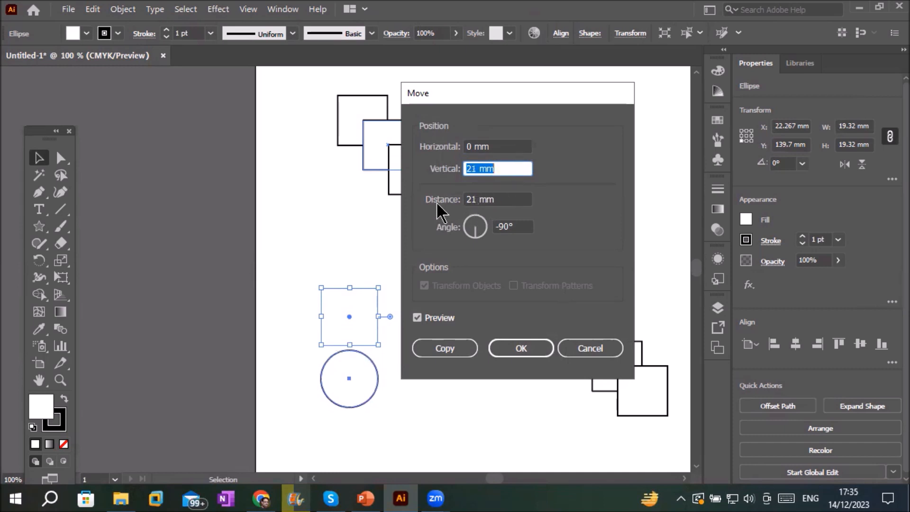
{"action": "scroll", "coordinate": [516, 167], "scroll_direction": "up", "scroll_amount": 6}
{"action": "scroll", "coordinate": [514, 167], "scroll_direction": "down", "scroll_amount": 6}
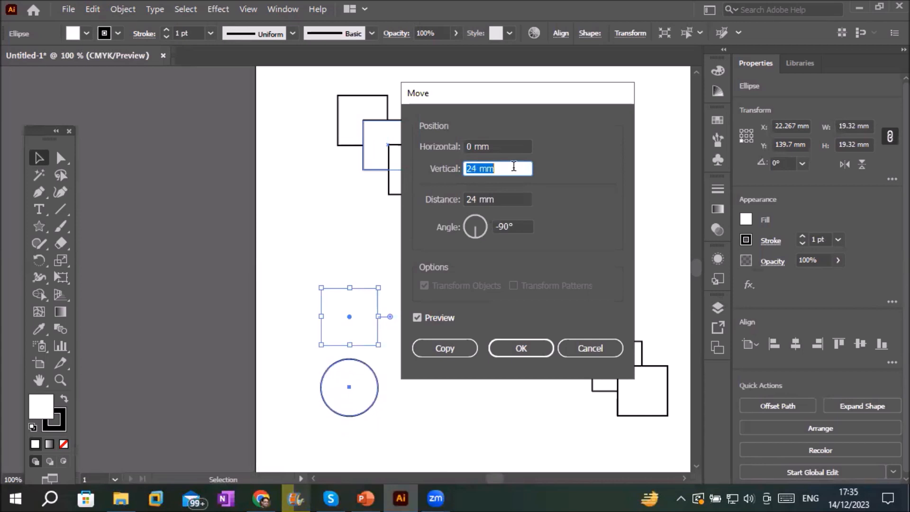
Set the circle's move angle to -145° and create the moved circle as a copy
{"action": "left_click", "coordinate": [521, 227]}
{"action": "scroll", "coordinate": [519, 227], "scroll_direction": "up", "scroll_amount": 3}
{"action": "scroll", "coordinate": [520, 227], "scroll_direction": "up", "scroll_amount": 11}
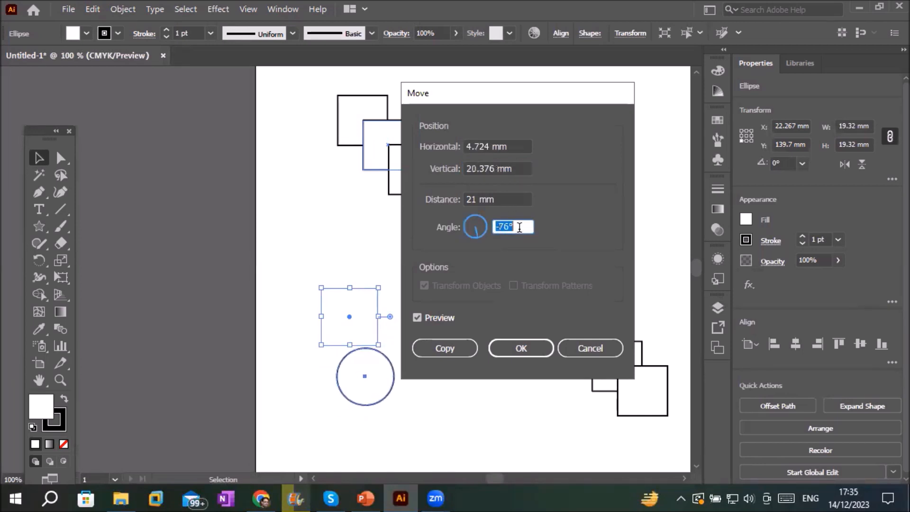
{"action": "scroll", "coordinate": [520, 227], "scroll_direction": "down", "scroll_amount": 20}
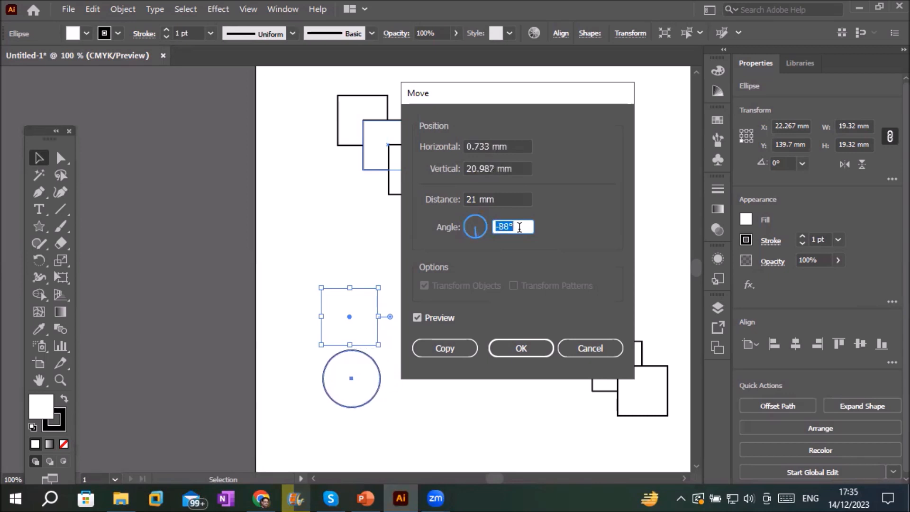
{"action": "scroll", "coordinate": [520, 228], "scroll_direction": "down", "scroll_amount": 20}
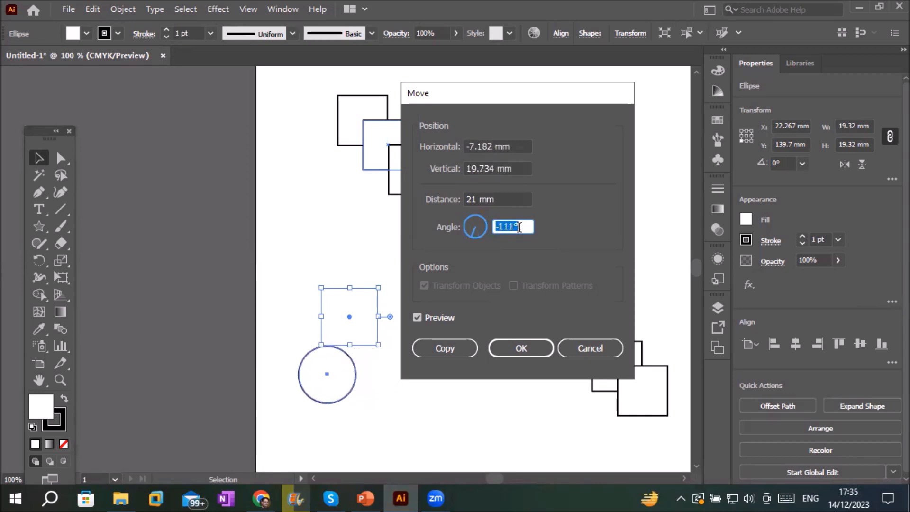
{"action": "scroll", "coordinate": [519, 227], "scroll_direction": "down", "scroll_amount": 16}
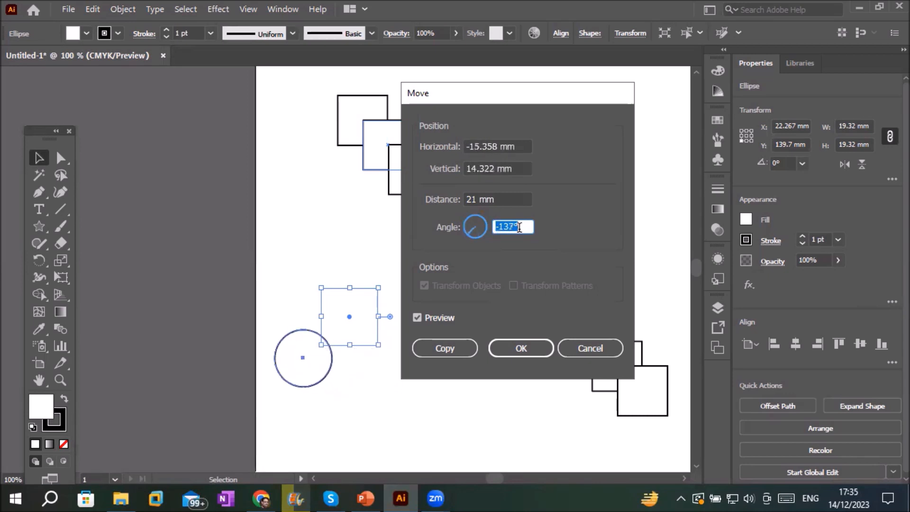
{"action": "scroll", "coordinate": [520, 227], "scroll_direction": "down", "scroll_amount": 4}
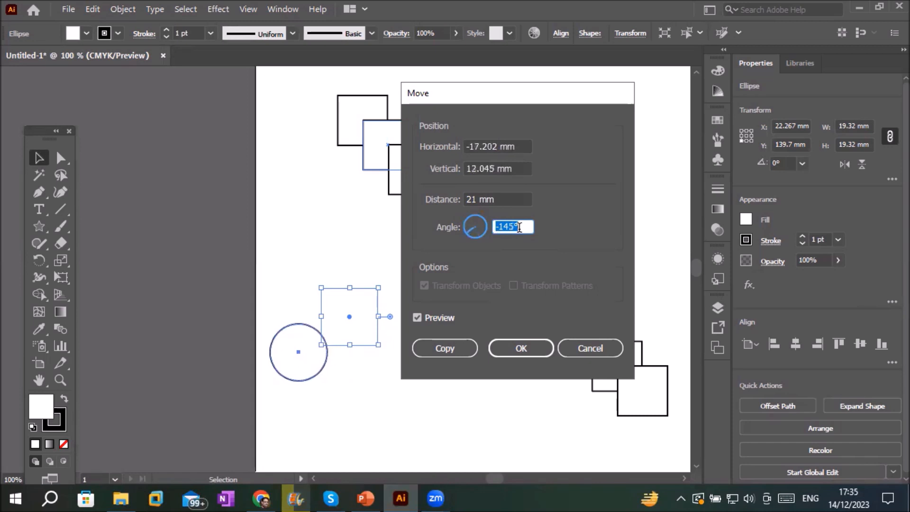
{"action": "left_click", "coordinate": [444, 348]}
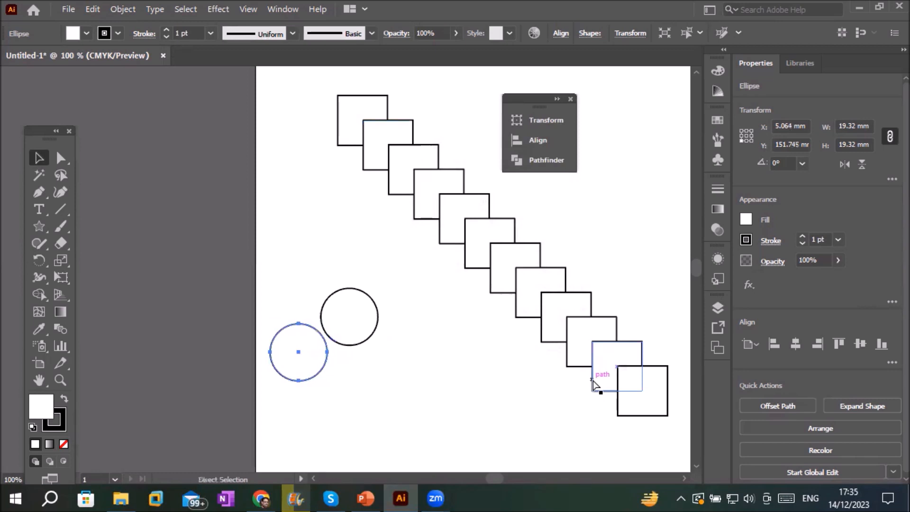
Repeat the circle's move-and-copy three times to extend the diagonal row
{"action": "key", "text": "ctrl+d"}
{"action": "key", "text": "ctrl+d"}
{"action": "key", "text": "ctrl+d"}
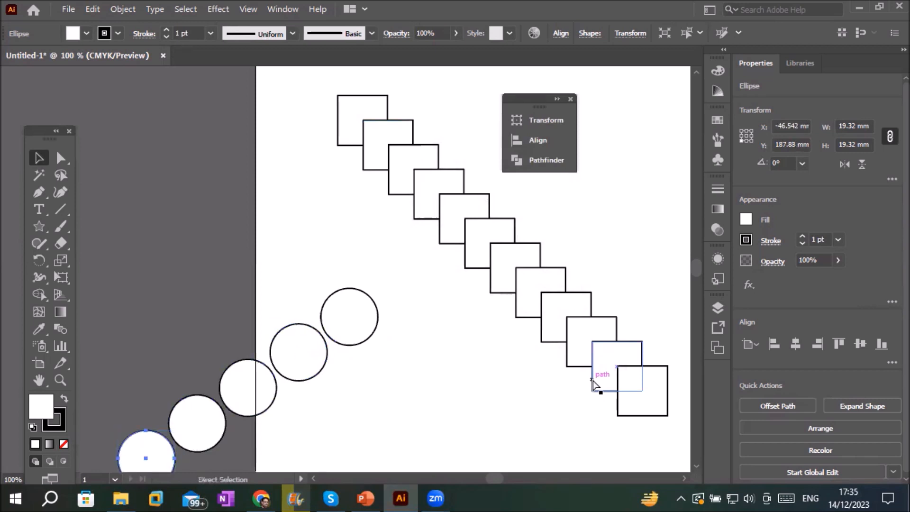
Undo the three repeated circle copies and the first moved copy, leaving only the original circle
{"action": "key", "text": "ctrl+z"}
{"action": "key", "text": "ctrl+z"}
{"action": "key", "text": "ctrl+z"}
{"action": "key", "text": "ctrl+z"}
Move the circle onto the star, about 13 mm to the left and 78 mm down, and deselect it
{"action": "scroll", "coordinate": [559, 358], "scroll_direction": "down", "scroll_amount": 2}
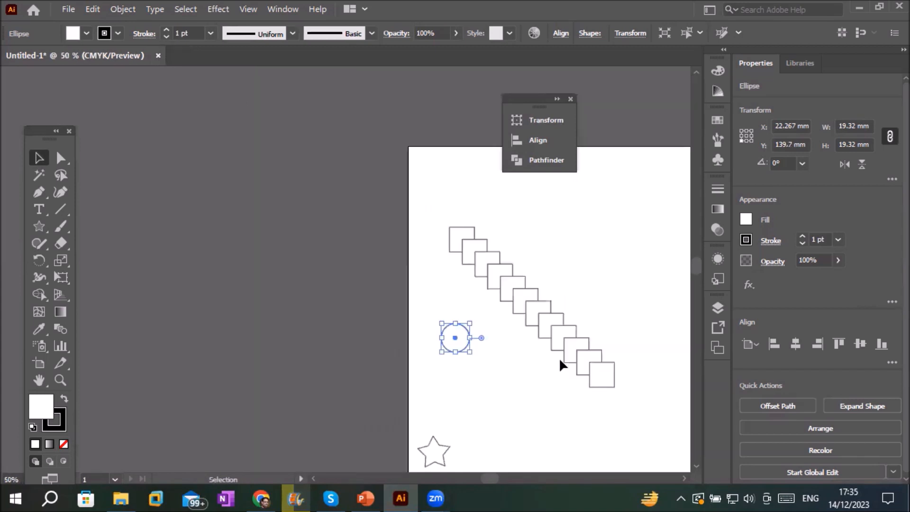
{"action": "scroll", "coordinate": [708, 456], "scroll_direction": "down", "scroll_amount": 5}
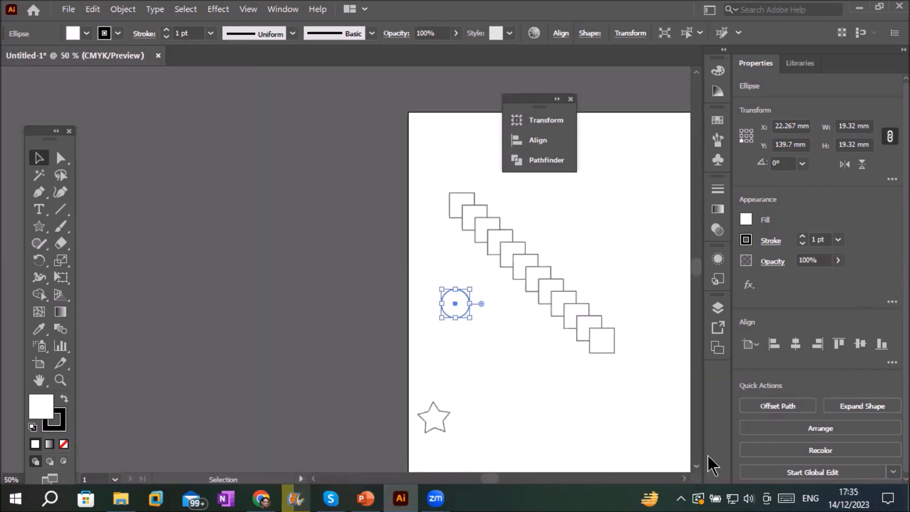
{"action": "left_click_drag", "start_coordinate": [455, 230], "coordinate": [436, 346]}
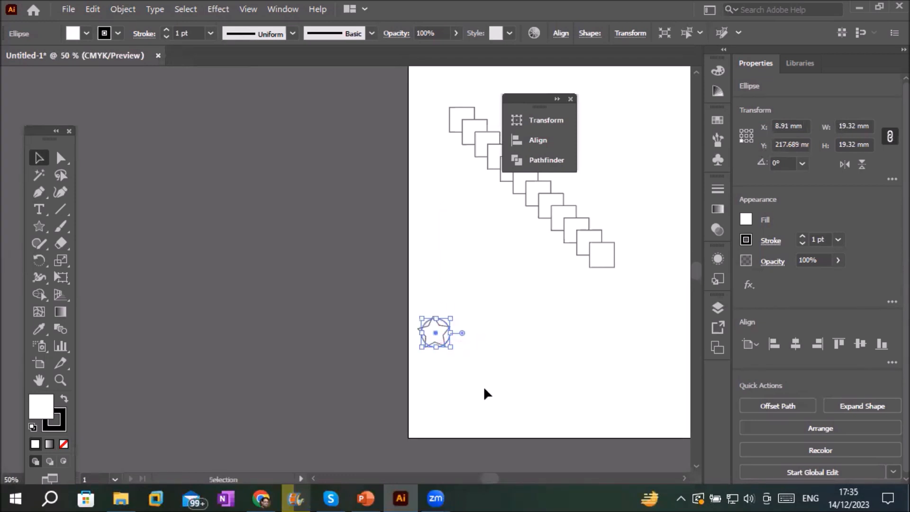
{"action": "left_click", "coordinate": [487, 394]}
Select the circle and the star together and align them by their horizontal centers
{"action": "scroll", "coordinate": [449, 368], "scroll_direction": "up", "scroll_amount": 3}
{"action": "left_click_drag", "start_coordinate": [342, 197], "coordinate": [468, 345]}
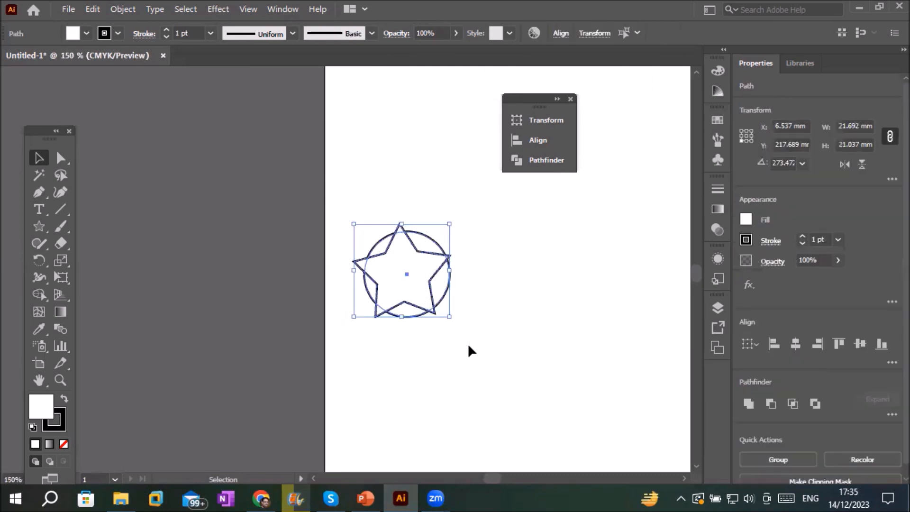
{"action": "left_click", "coordinate": [561, 33]}
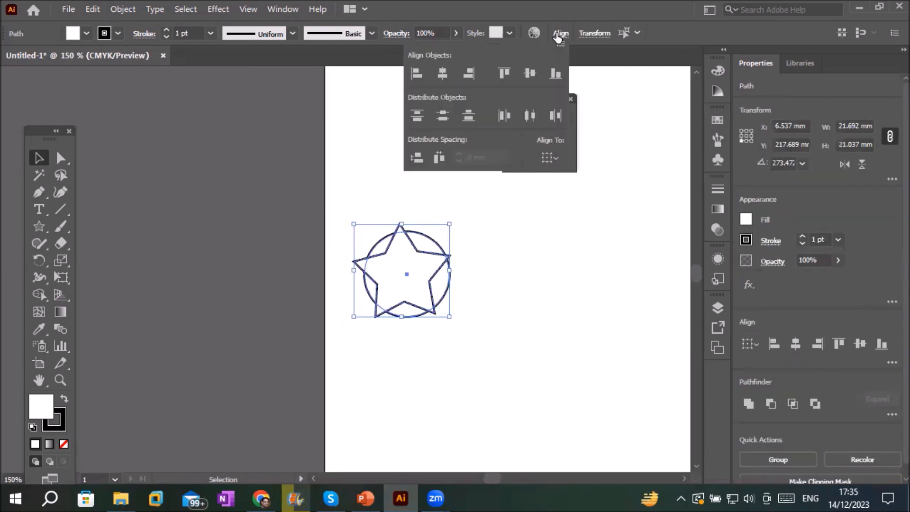
{"action": "left_click", "coordinate": [445, 74]}
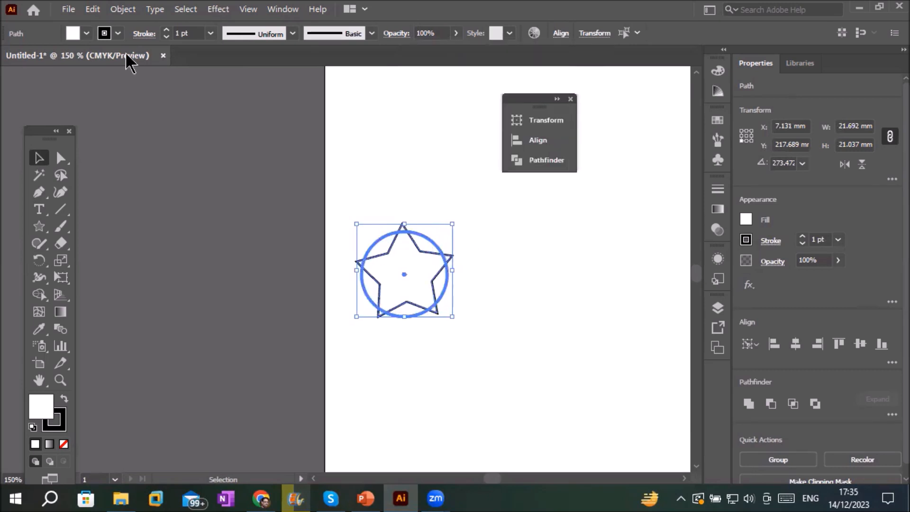
Fill both the circle and the star with red and clear the selection
{"action": "left_click", "coordinate": [92, 34]}
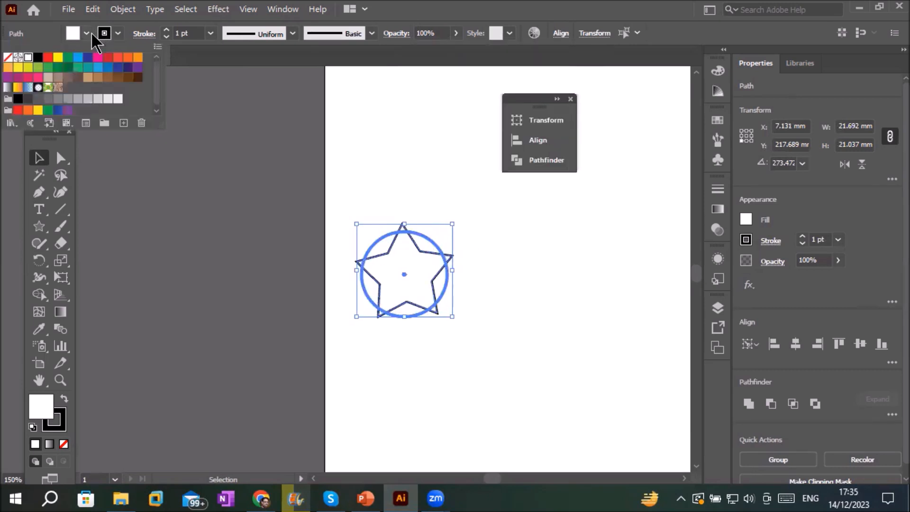
{"action": "left_click", "coordinate": [48, 57]}
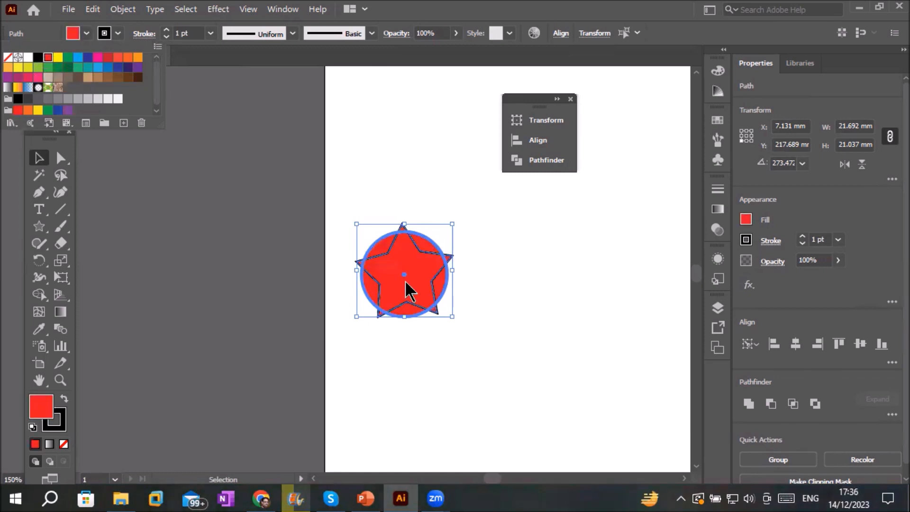
{"action": "left_click", "coordinate": [408, 265]}
{"action": "left_click", "coordinate": [474, 261]}
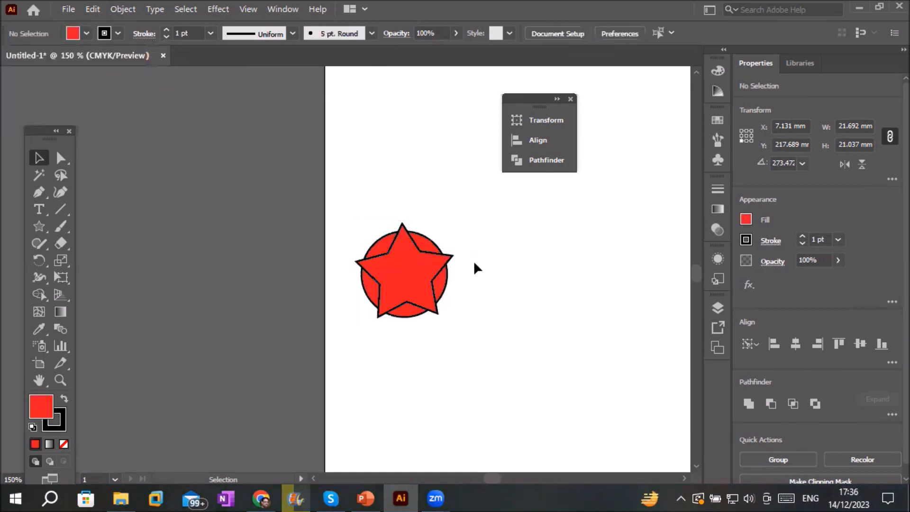
Change the star's fill to yellow
{"action": "left_click", "coordinate": [428, 260]}
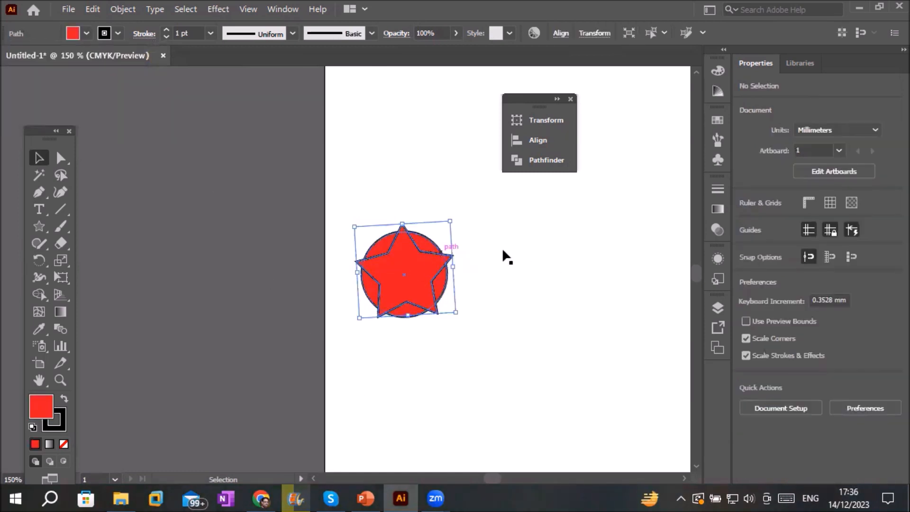
{"action": "left_click", "coordinate": [85, 35]}
{"action": "left_click", "coordinate": [56, 57]}
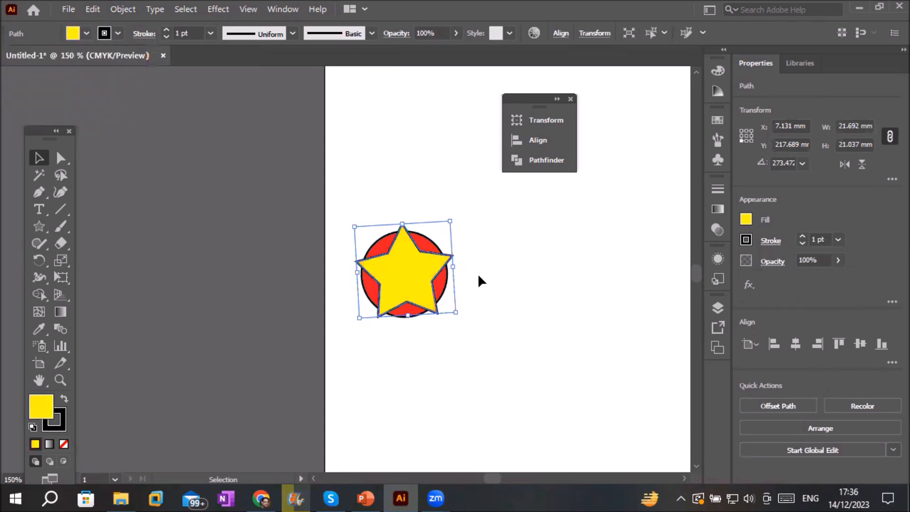
Start a numeric move of the star and circle together and set the horizontal offset to -15 mm, keeping the dialog clear of the artwork
{"action": "key", "text": "ctrl+minus"}
{"action": "key", "text": "ctrl+minus"}
{"action": "left_click_drag", "start_coordinate": [414, 220], "coordinate": [469, 341]}
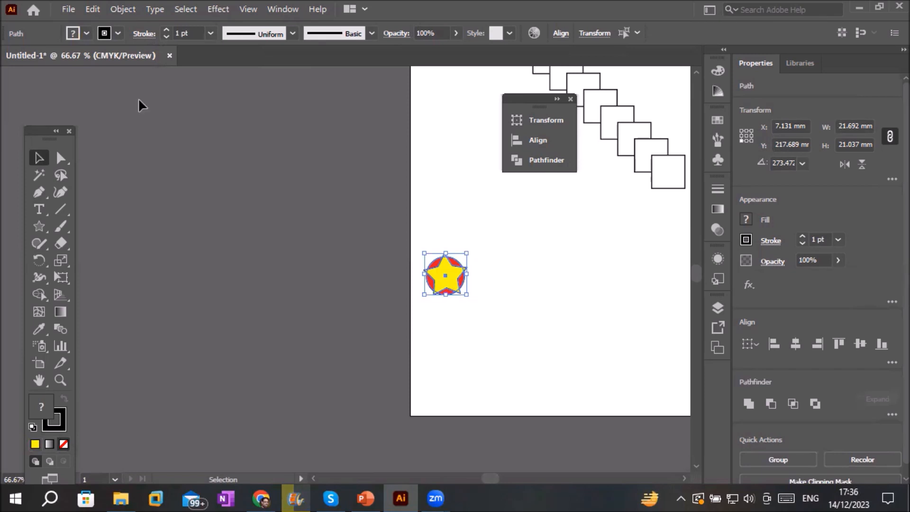
{"action": "left_click", "coordinate": [130, 9]}
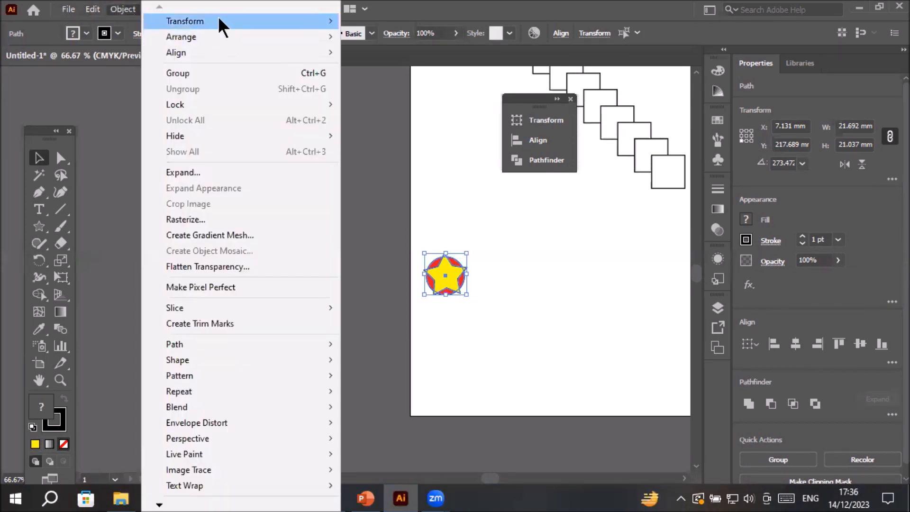
{"action": "mouse_move", "coordinate": [225, 17]}
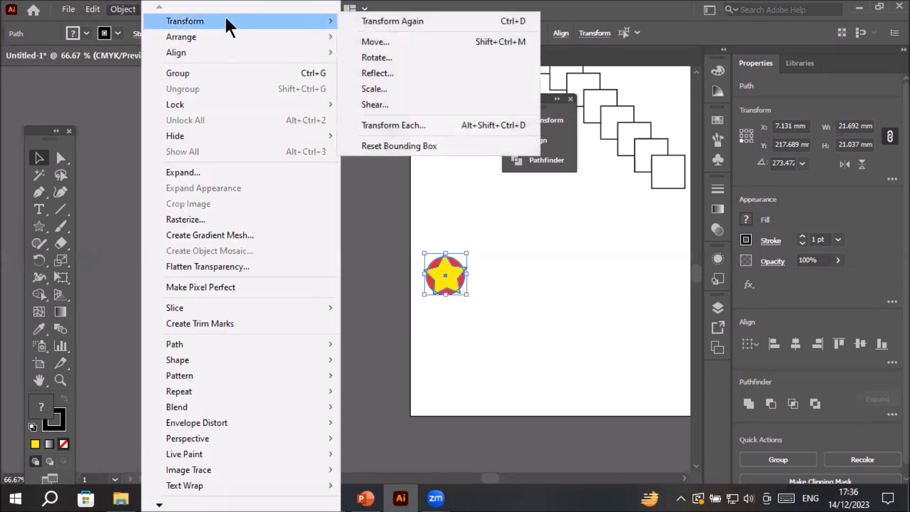
{"action": "left_click", "coordinate": [391, 41]}
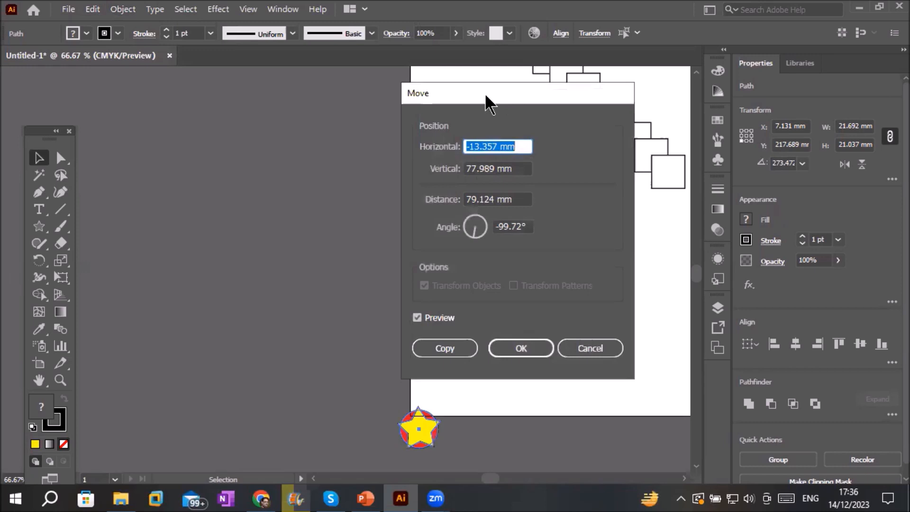
{"action": "left_click_drag", "start_coordinate": [485, 95], "coordinate": [196, 101]}
{"action": "left_click", "coordinate": [230, 152]}
{"action": "scroll", "coordinate": [229, 151], "scroll_direction": "down", "scroll_amount": 12}
{"action": "scroll", "coordinate": [231, 151], "scroll_direction": "up", "scroll_amount": 10}
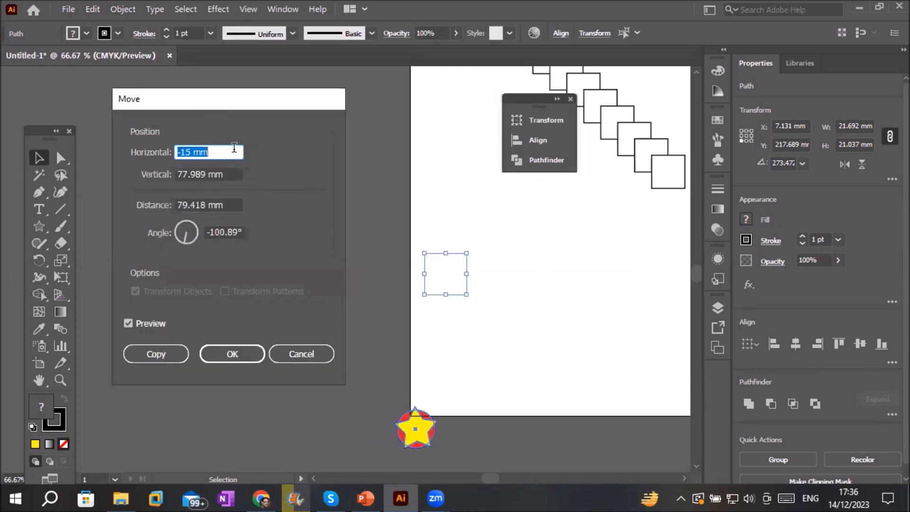
Set the vertical offset of the star and circle's move to 21 mm and the horizontal offset to 15 mm
{"action": "left_click", "coordinate": [227, 175]}
{"action": "scroll", "coordinate": [227, 177], "scroll_direction": "up", "scroll_amount": 2}
{"action": "scroll", "coordinate": [227, 177], "scroll_direction": "down", "scroll_amount": 9}
{"action": "scroll", "coordinate": [227, 177], "scroll_direction": "down", "scroll_amount": 20}
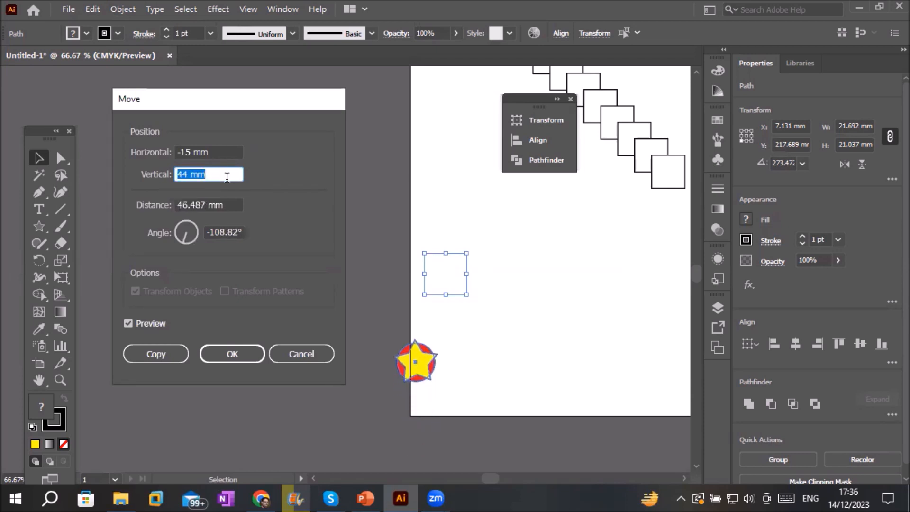
{"action": "scroll", "coordinate": [227, 178], "scroll_direction": "down", "scroll_amount": 20}
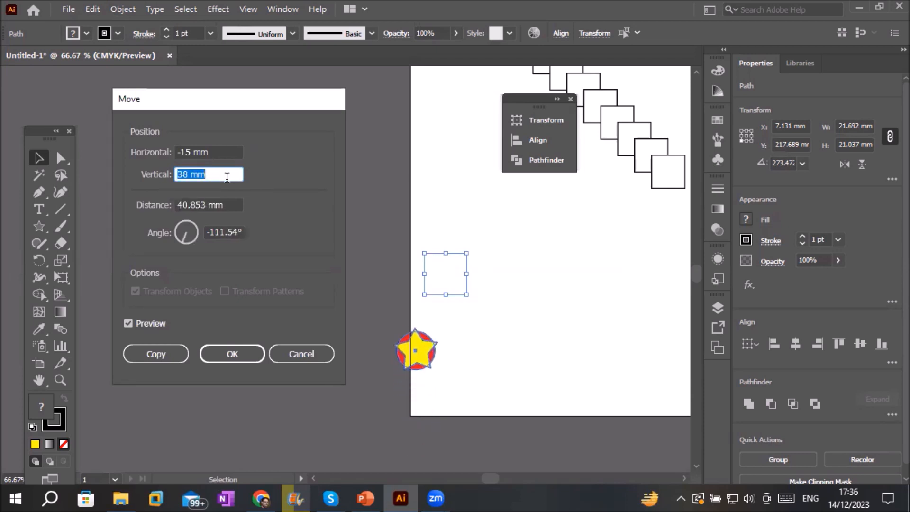
{"action": "left_click", "coordinate": [227, 153]}
{"action": "scroll", "coordinate": [230, 148], "scroll_direction": "up", "scroll_amount": 20}
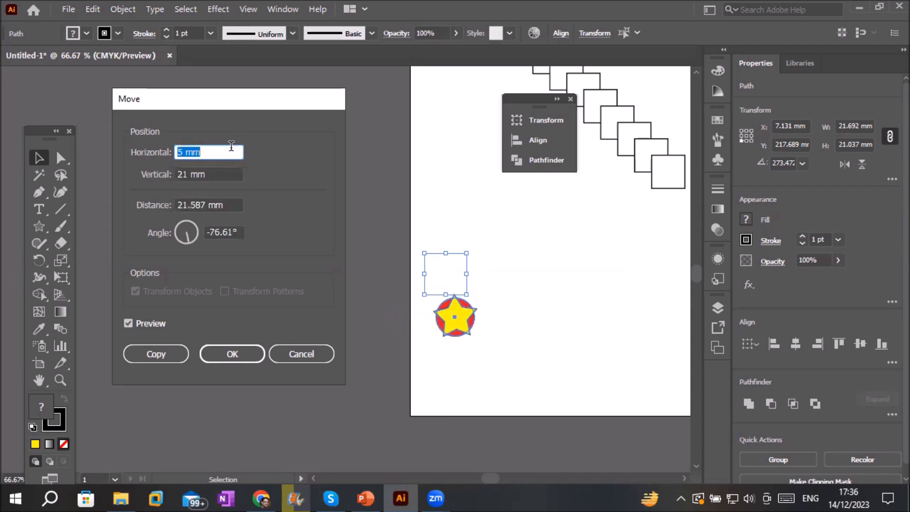
{"action": "scroll", "coordinate": [232, 146], "scroll_direction": "up", "scroll_amount": 7}
{"action": "scroll", "coordinate": [231, 146], "scroll_direction": "up", "scroll_amount": 3}
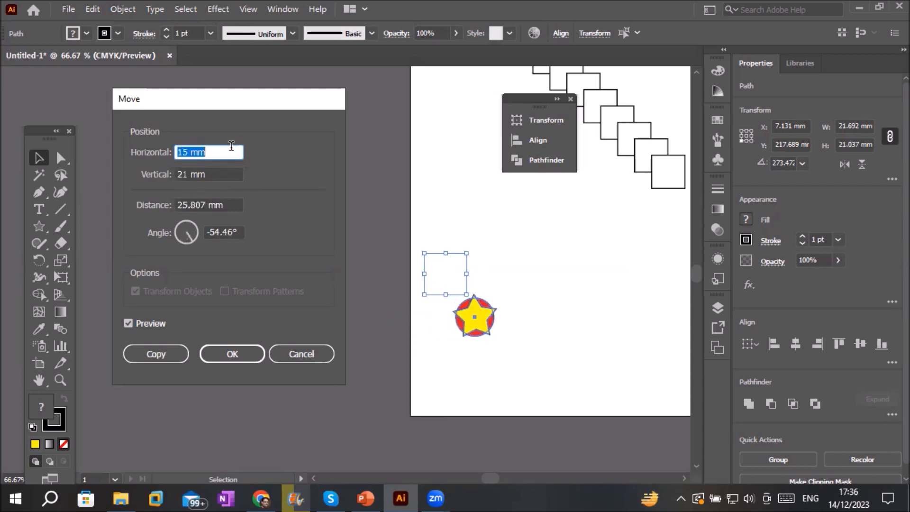
Set the angle of the star and circle's move to 1°
{"action": "left_click", "coordinate": [230, 231]}
{"action": "scroll", "coordinate": [230, 229], "scroll_direction": "up", "scroll_amount": 2}
{"action": "scroll", "coordinate": [231, 229], "scroll_direction": "up", "scroll_amount": 20}
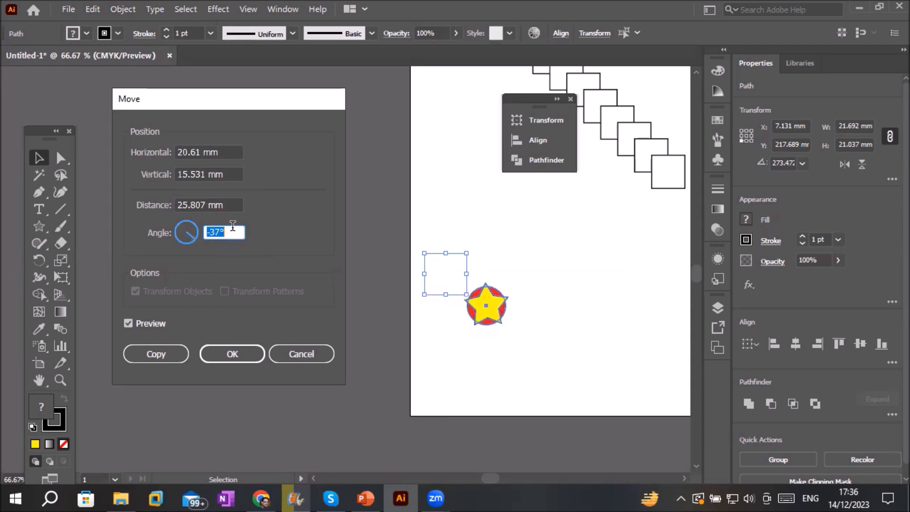
{"action": "scroll", "coordinate": [233, 227], "scroll_direction": "up", "scroll_amount": 19}
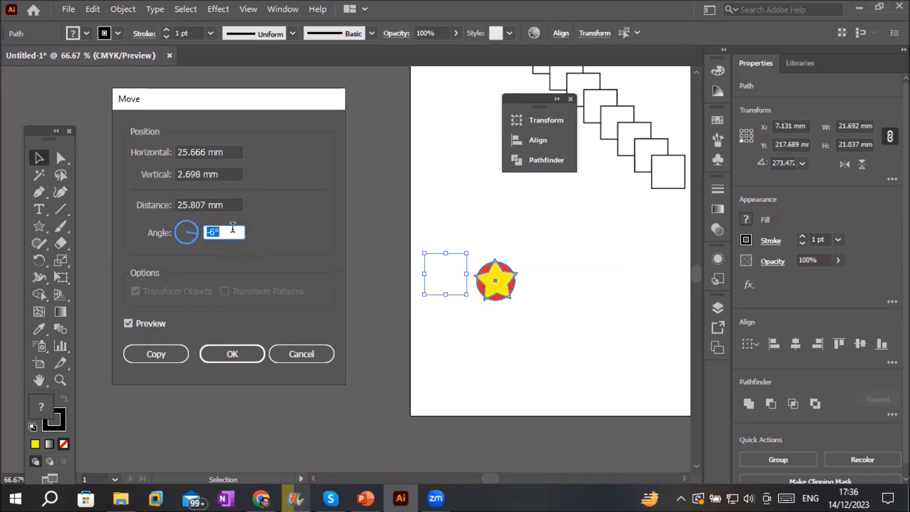
{"action": "scroll", "coordinate": [233, 228], "scroll_direction": "up", "scroll_amount": 2}
{"action": "scroll", "coordinate": [233, 228], "scroll_direction": "up", "scroll_amount": 4}
{"action": "scroll", "coordinate": [233, 227], "scroll_direction": "down", "scroll_amount": 5}
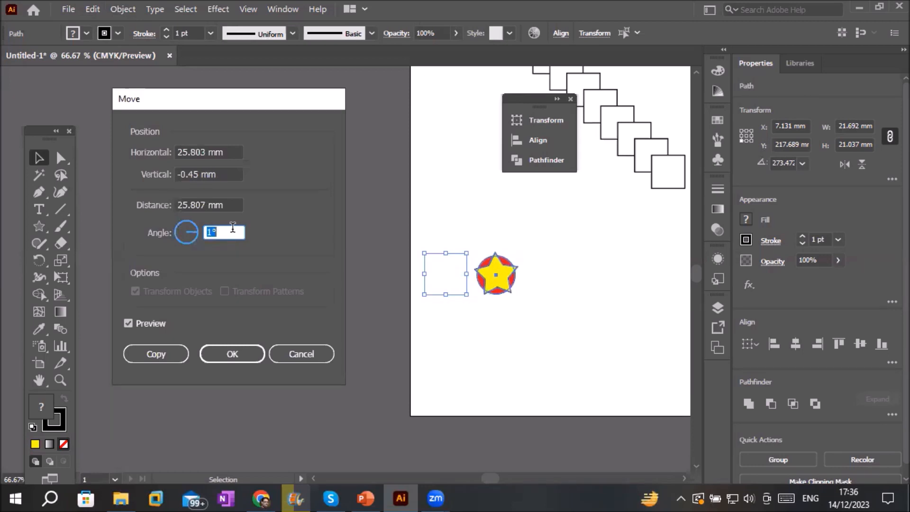
Set the move distance to 34 mm and create a moved copy of the star and circle
{"action": "left_click", "coordinate": [235, 205]}
{"action": "scroll", "coordinate": [236, 205], "scroll_direction": "up", "scroll_amount": 7}
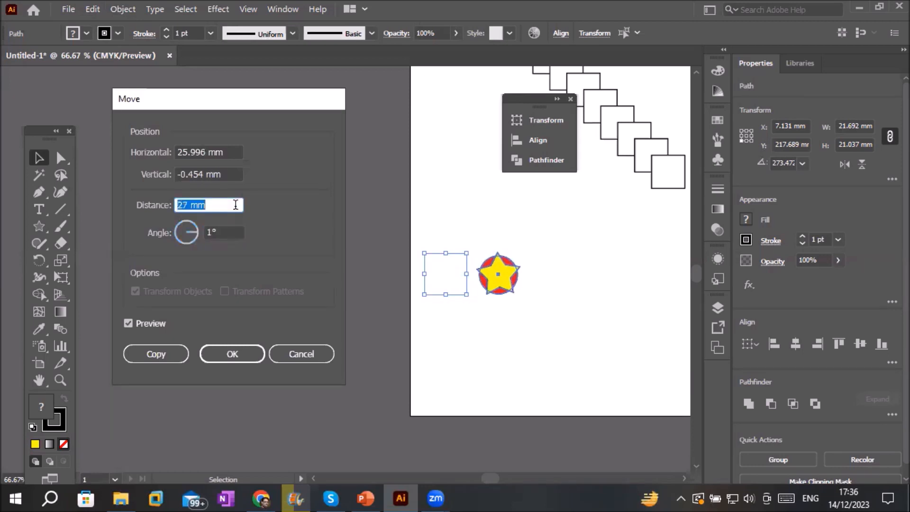
{"action": "scroll", "coordinate": [236, 205], "scroll_direction": "up", "scroll_amount": 1}
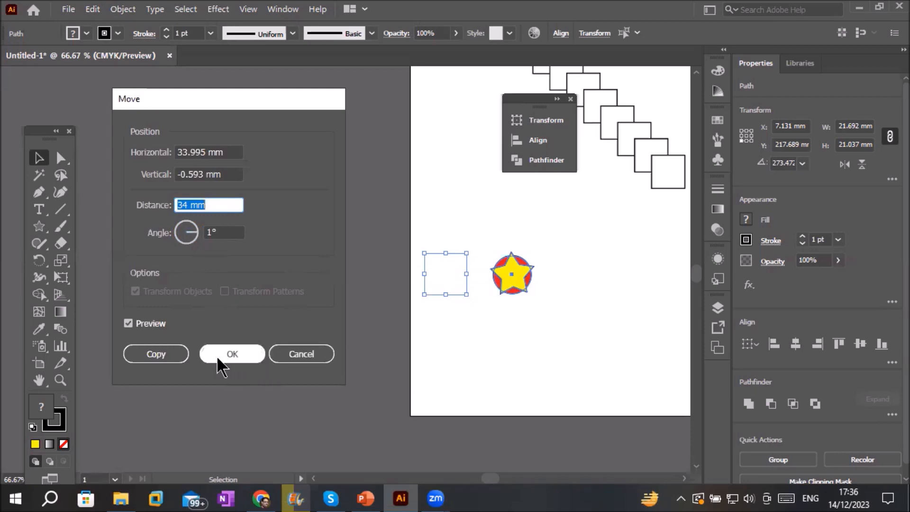
{"action": "left_click", "coordinate": [181, 359]}
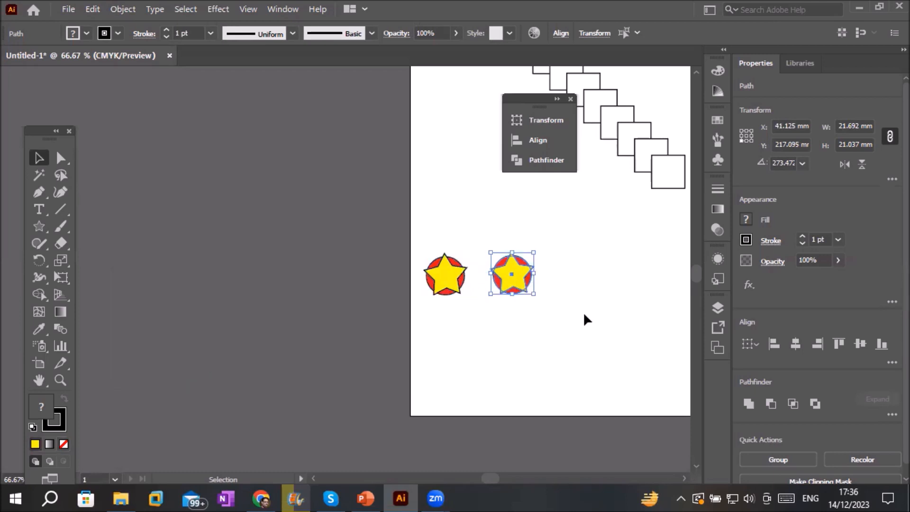
Repeat the last transformation on the copied star and circle with Transform Again to add a third pair
{"action": "left_click", "coordinate": [122, 10]}
{"action": "mouse_move", "coordinate": [286, 22]}
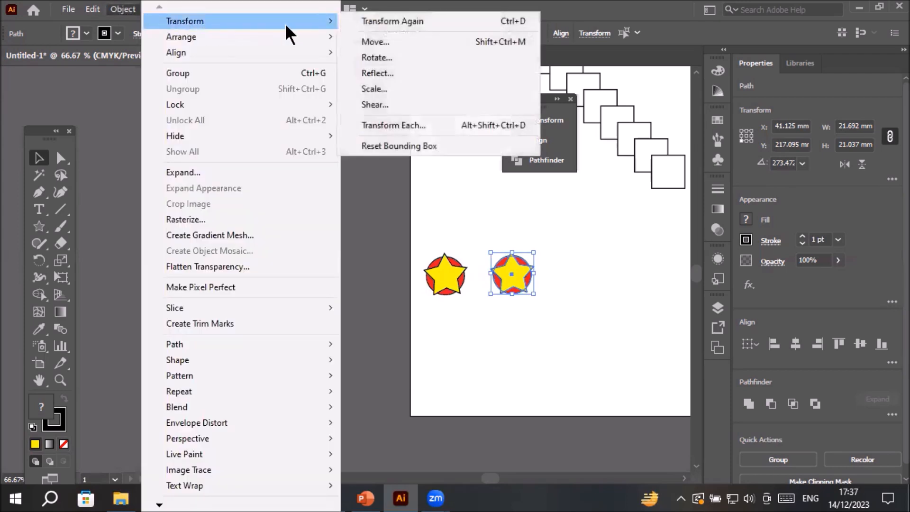
{"action": "left_click", "coordinate": [396, 27]}
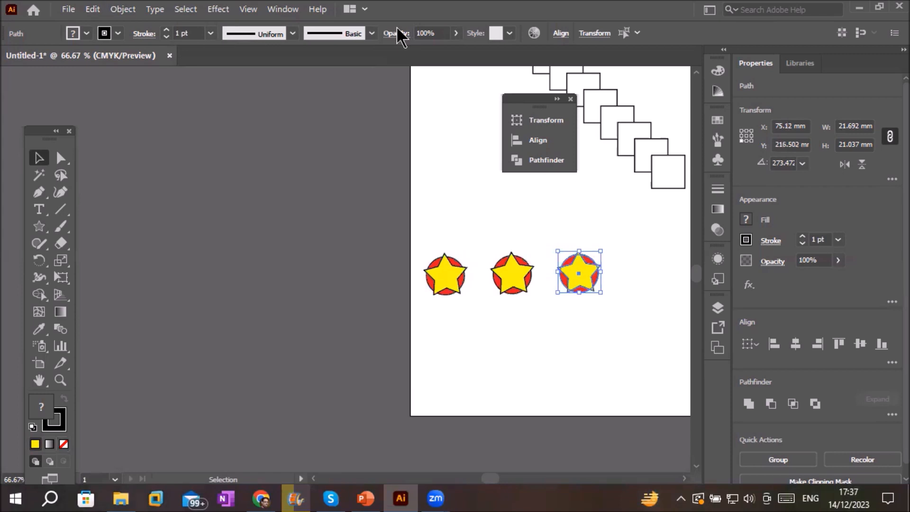
{"action": "left_click", "coordinate": [518, 405]}
{"action": "left_click_drag", "start_coordinate": [418, 227], "coordinate": [611, 326]}
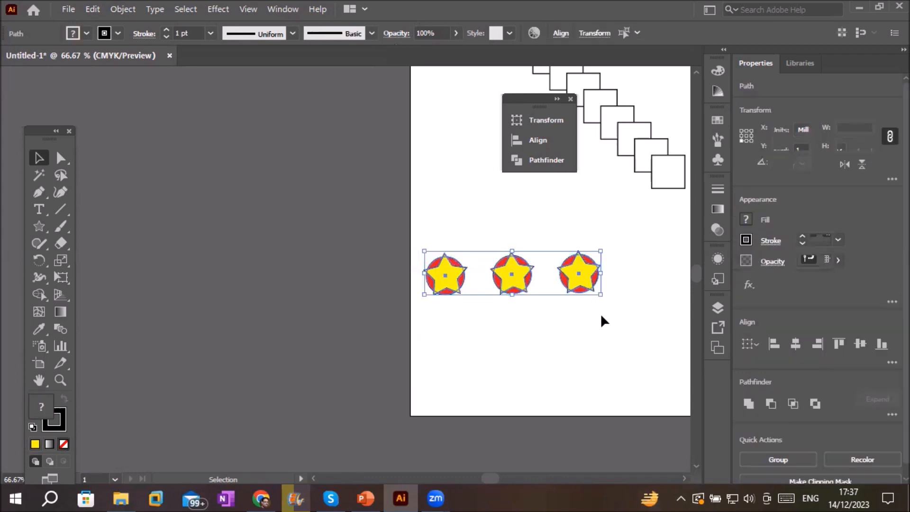
{"action": "left_click", "coordinate": [124, 13]}
{"action": "mouse_move", "coordinate": [244, 19]}
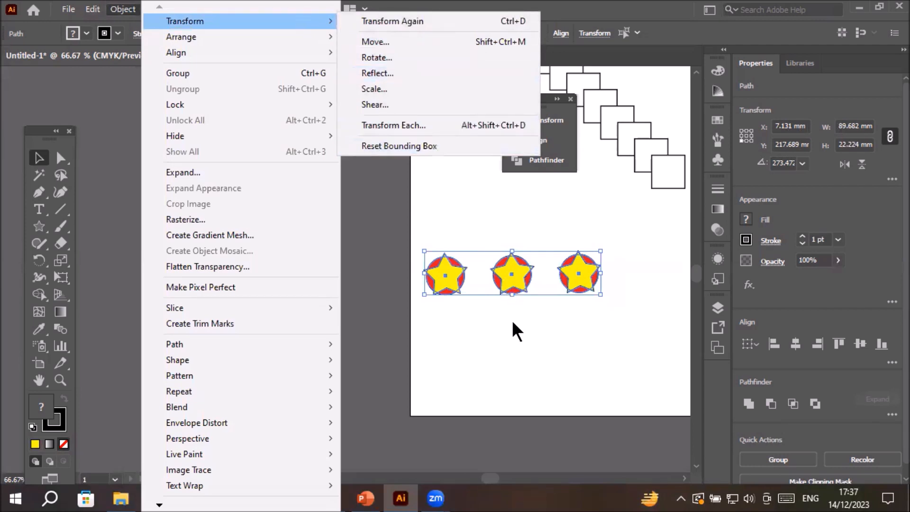
{"action": "left_click", "coordinate": [510, 342]}
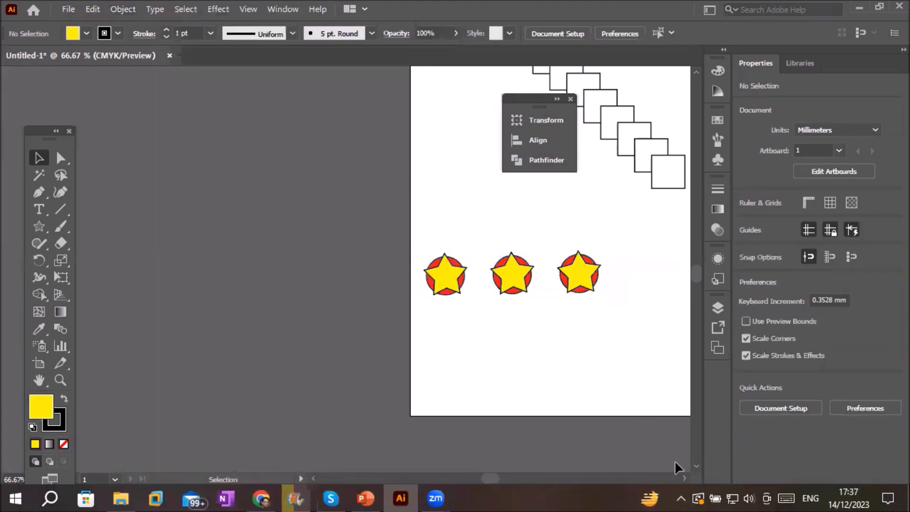
{"action": "scroll", "coordinate": [675, 459], "scroll_direction": "right", "scroll_amount": 5}
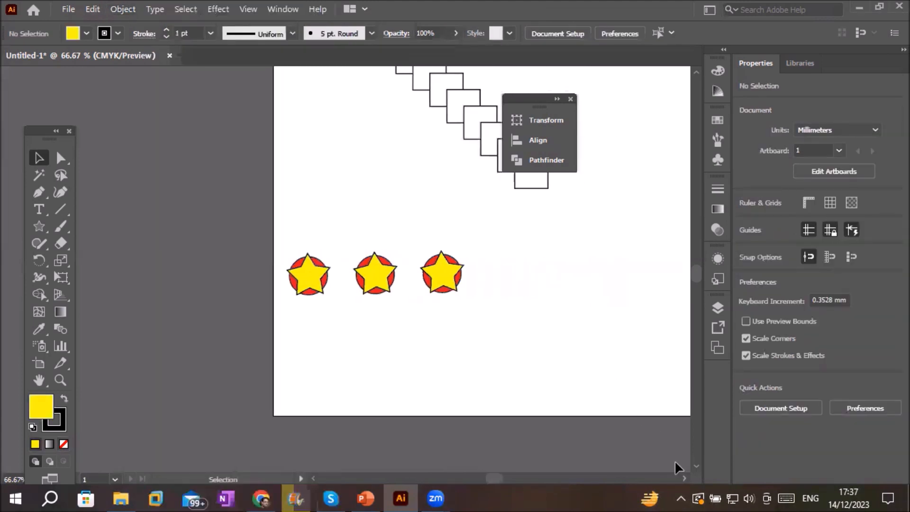
{"action": "scroll", "coordinate": [675, 460], "scroll_direction": "right", "scroll_amount": 3}
{"action": "scroll", "coordinate": [524, 325], "scroll_direction": "down", "scroll_amount": 4}
{"action": "scroll", "coordinate": [524, 326], "scroll_direction": "up", "scroll_amount": 5}
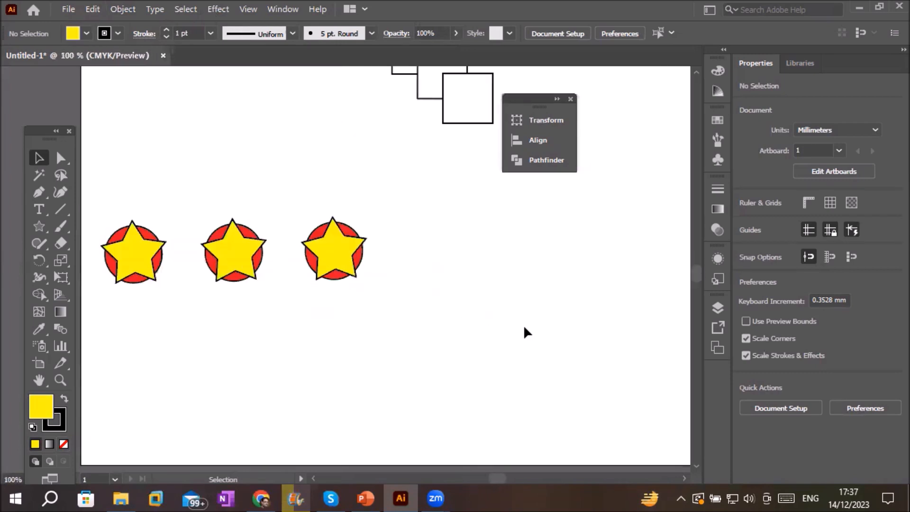
{"action": "scroll", "coordinate": [524, 325], "scroll_direction": "down", "scroll_amount": 2}
{"action": "scroll", "coordinate": [524, 325], "scroll_direction": "up", "scroll_amount": 2}
Create a new print document from the Letter preset with 6 artboards
{"action": "left_click", "coordinate": [63, 10]}
{"action": "left_click", "coordinate": [82, 24]}
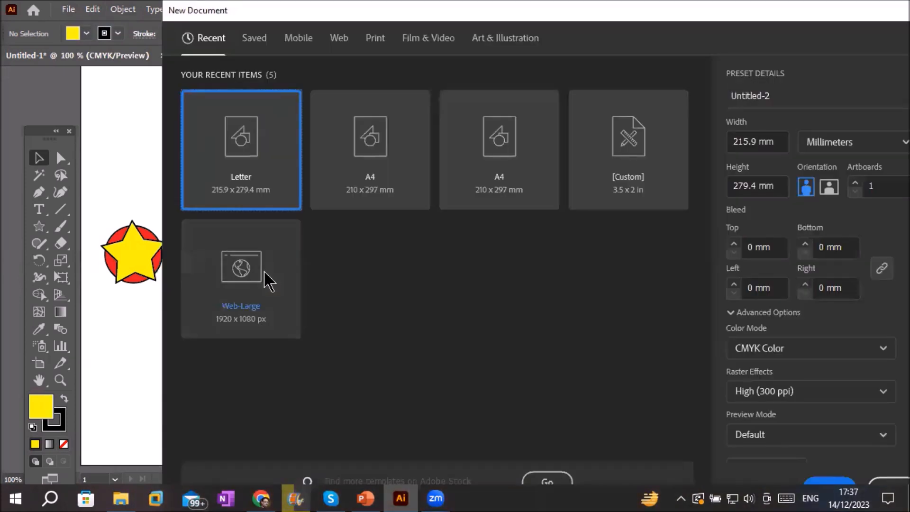
{"action": "left_click", "coordinate": [372, 138]}
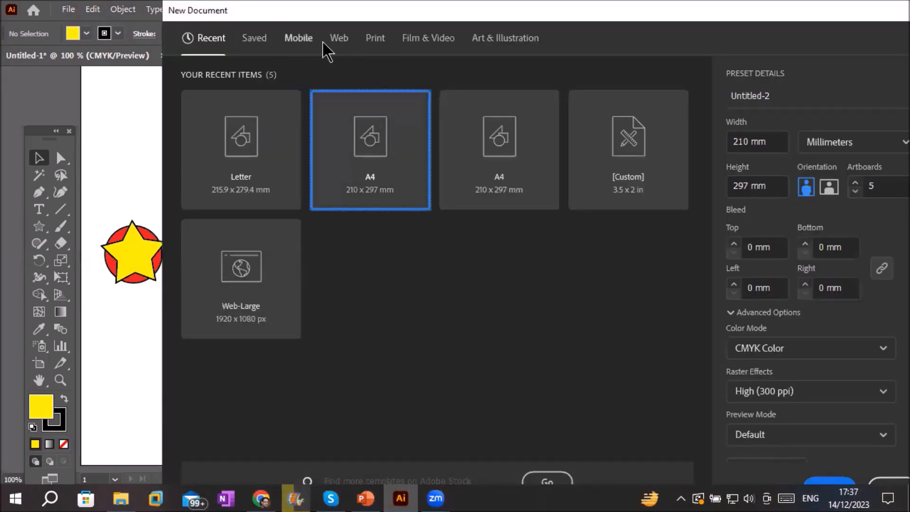
{"action": "left_click", "coordinate": [379, 40]}
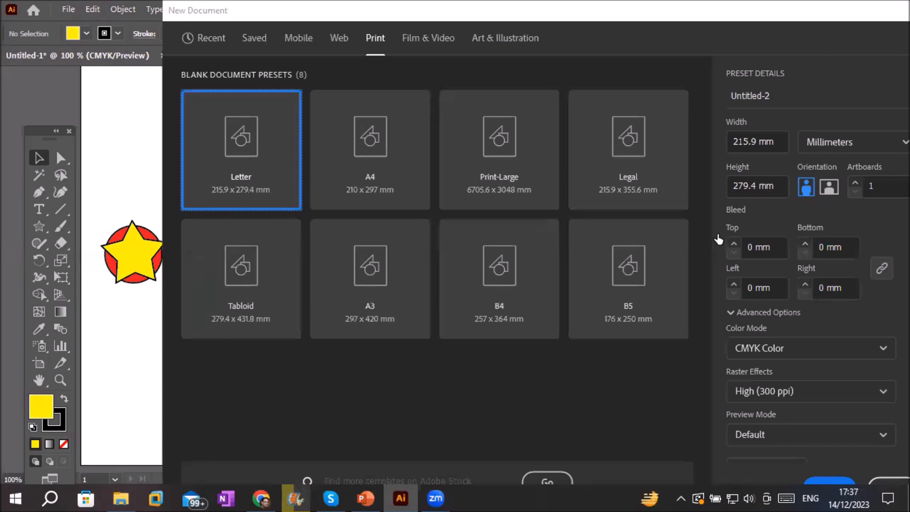
{"action": "left_click", "coordinate": [856, 182]}
{"action": "left_click", "coordinate": [856, 182]}
{"action": "left_click", "coordinate": [856, 182]}
{"action": "left_click", "coordinate": [856, 182]}
{"action": "left_click", "coordinate": [856, 182]}
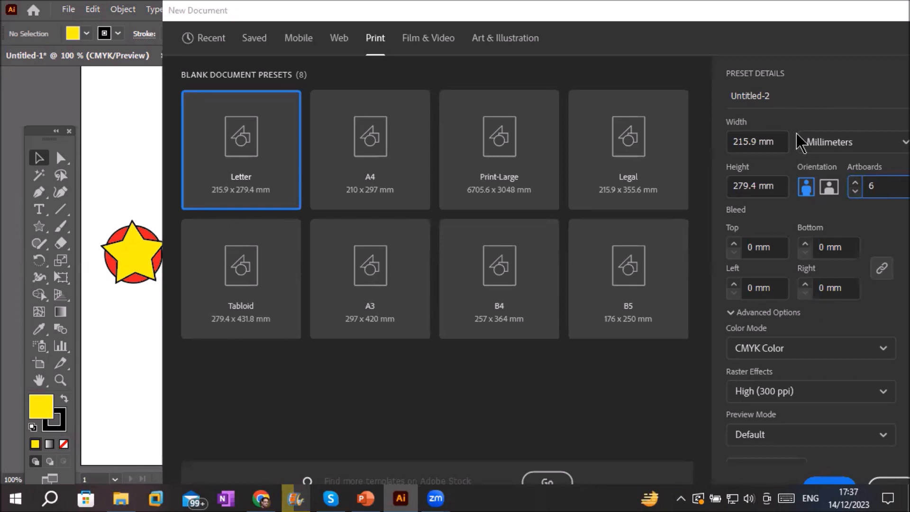
{"action": "key", "text": "Return"}
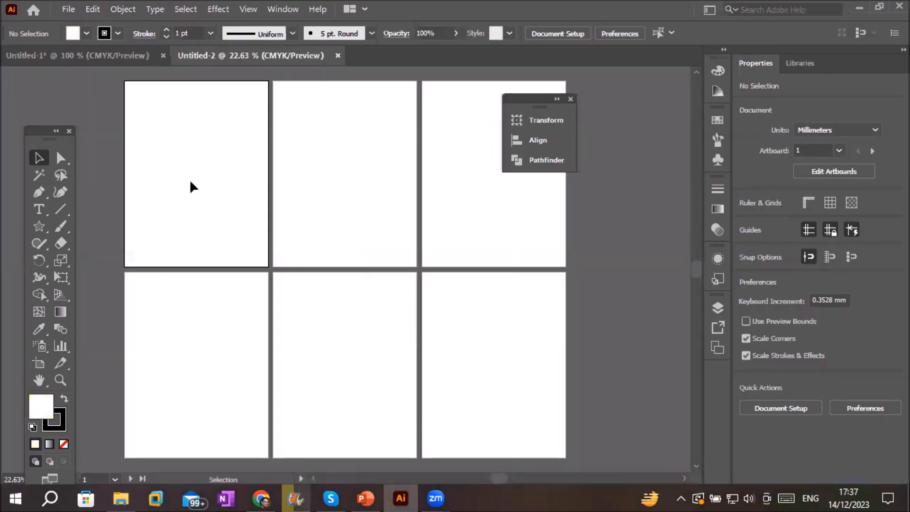
Draw a nearly horizontal line about 75 mm long near the middle of the first artboard
{"action": "key", "text": "a"}
{"action": "key", "text": "ctrl+0"}
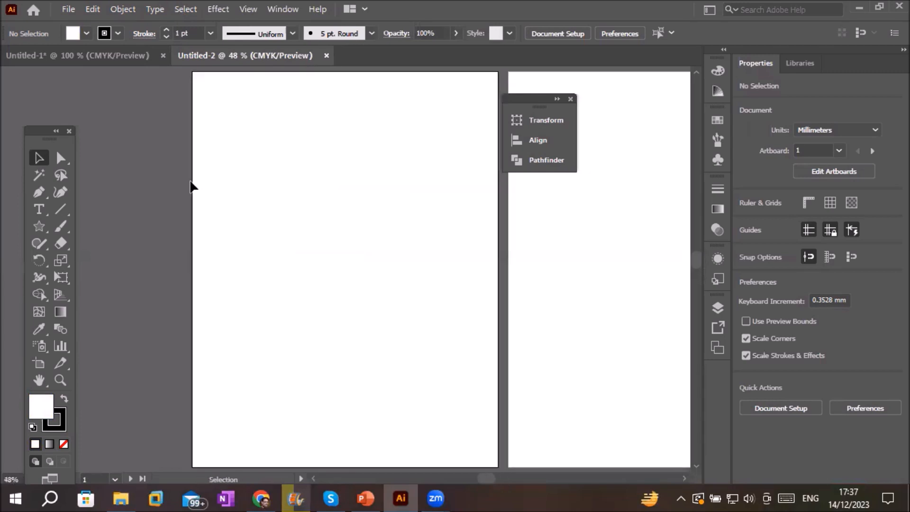
{"action": "left_click", "coordinate": [60, 210]}
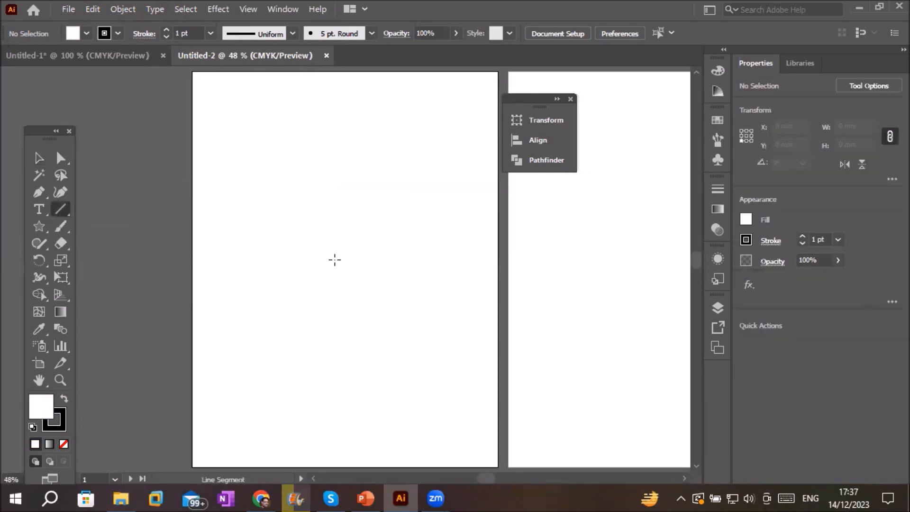
{"action": "left_click_drag", "start_coordinate": [334, 256], "coordinate": [441, 256]}
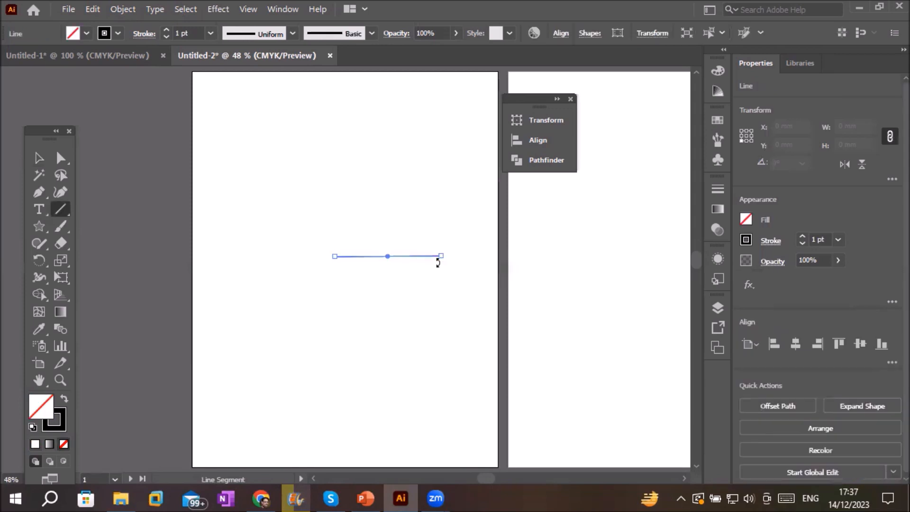
Set the line's stroke weight to 5 pt and apply the symmetrical lens-shaped width profile to it
{"action": "left_click", "coordinate": [166, 31]}
{"action": "left_click", "coordinate": [167, 31]}
{"action": "left_click", "coordinate": [167, 30]}
{"action": "left_click", "coordinate": [166, 30]}
{"action": "left_click", "coordinate": [289, 36]}
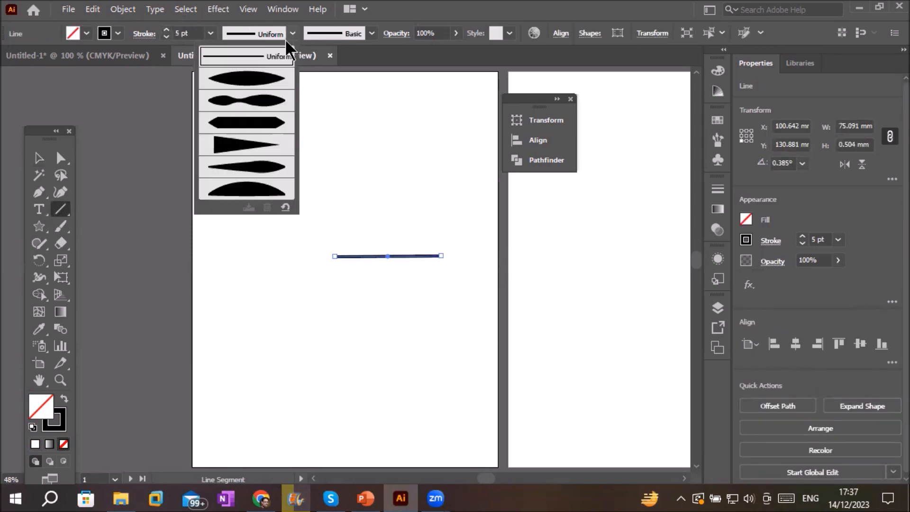
{"action": "left_click", "coordinate": [259, 79]}
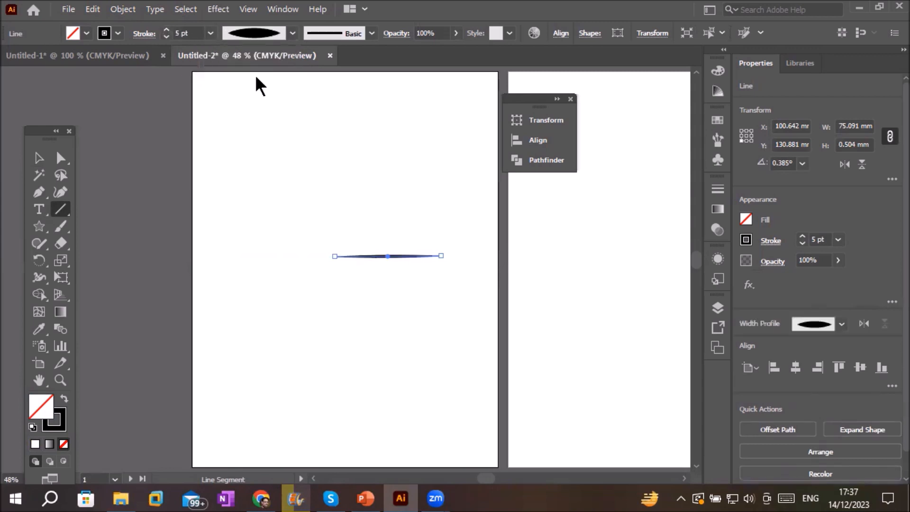
Widen the stroke at the line's right end with the Width tool to about 48.6 pt, forming a flared taper
{"action": "left_click", "coordinate": [44, 277]}
{"action": "left_click_drag", "start_coordinate": [442, 255], "coordinate": [441, 269]}
{"action": "key", "text": "a"}
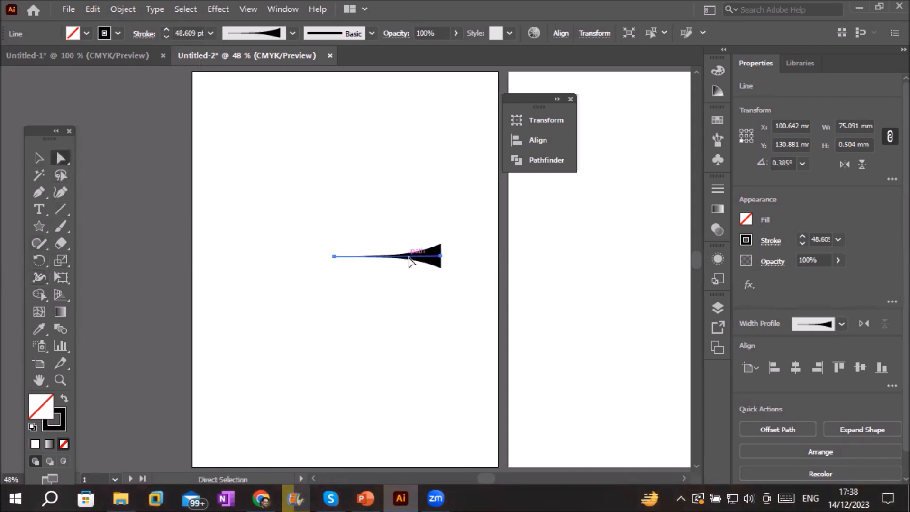
{"action": "scroll", "coordinate": [432, 259], "scroll_direction": "up", "scroll_amount": 3}
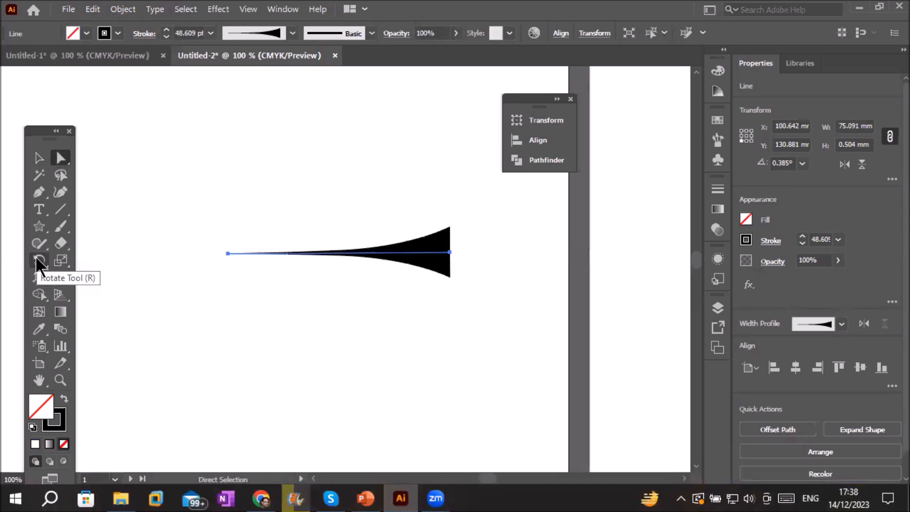
Make a copy of the tapered line rotated by 20°, trying out different angles with the preview on
{"action": "left_click", "coordinate": [122, 14]}
{"action": "mouse_move", "coordinate": [186, 21]}
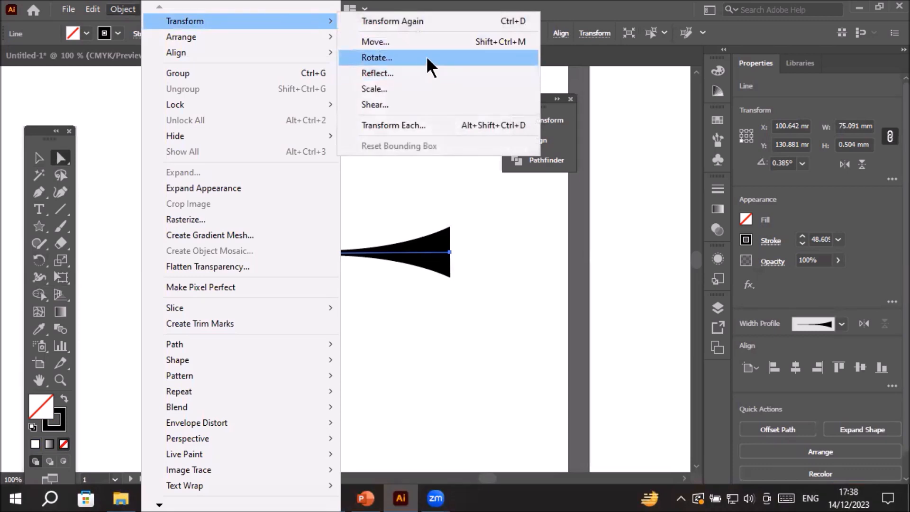
{"action": "left_click", "coordinate": [426, 56]}
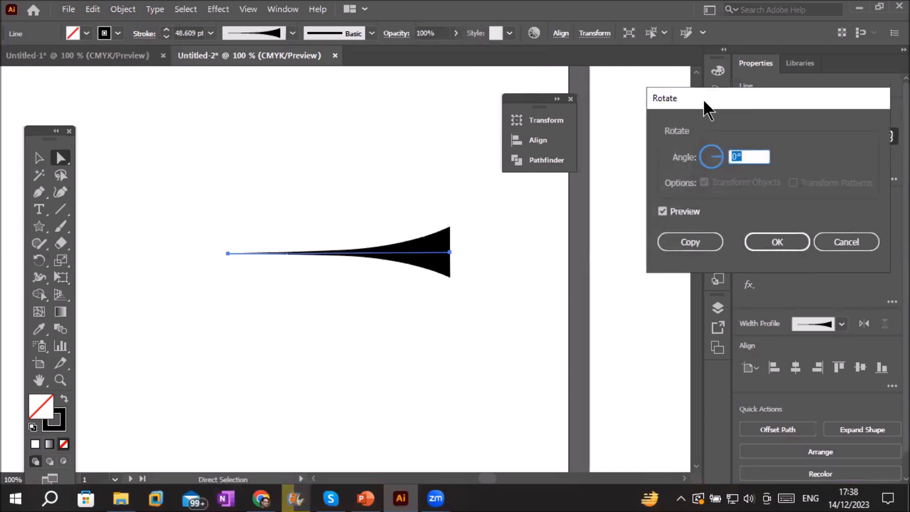
{"action": "left_click_drag", "start_coordinate": [704, 98], "coordinate": [534, 199]}
{"action": "type", "text": "2"}
{"action": "key", "text": "Tab"}
{"action": "key", "text": "Up"}
{"action": "key", "text": "Up"}
{"action": "key", "text": "Up"}
{"action": "key", "text": "Up"}
{"action": "key", "text": "Up"}
{"action": "key", "text": "Up"}
{"action": "key", "text": "Up"}
{"action": "key", "text": "Up"}
{"action": "key", "text": "Up"}
{"action": "key", "text": "Up"}
{"action": "key", "text": "Up"}
{"action": "key", "text": "Up"}
{"action": "key", "text": "Up"}
{"action": "key", "text": "Up"}
{"action": "key", "text": "Up"}
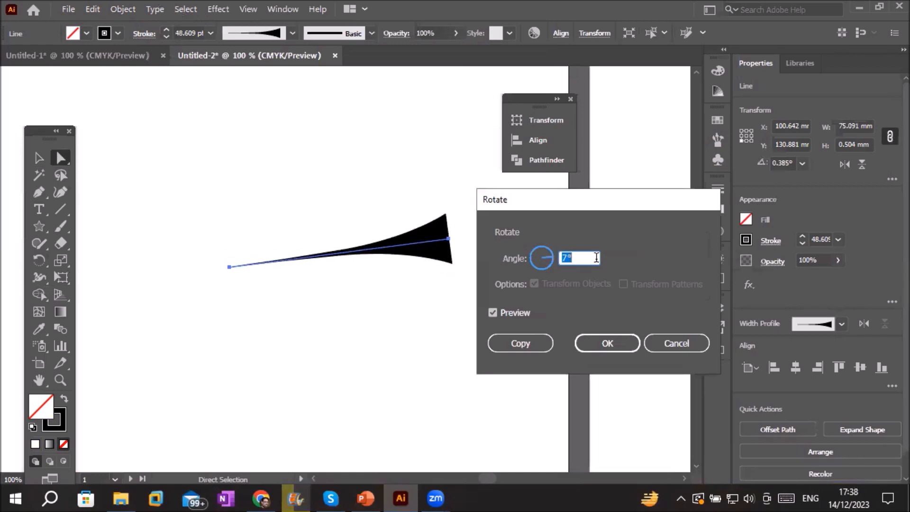
{"action": "key", "text": "Up"}
{"action": "key", "text": "Up"}
{"action": "key", "text": "Up"}
{"action": "key", "text": "Up"}
{"action": "key", "text": "Up"}
{"action": "key", "text": "Up"}
{"action": "key", "text": "Up"}
{"action": "key", "text": "Up"}
{"action": "key", "text": "Up"}
{"action": "key", "text": "Up"}
{"action": "key", "text": "Up"}
{"action": "key", "text": "Up"}
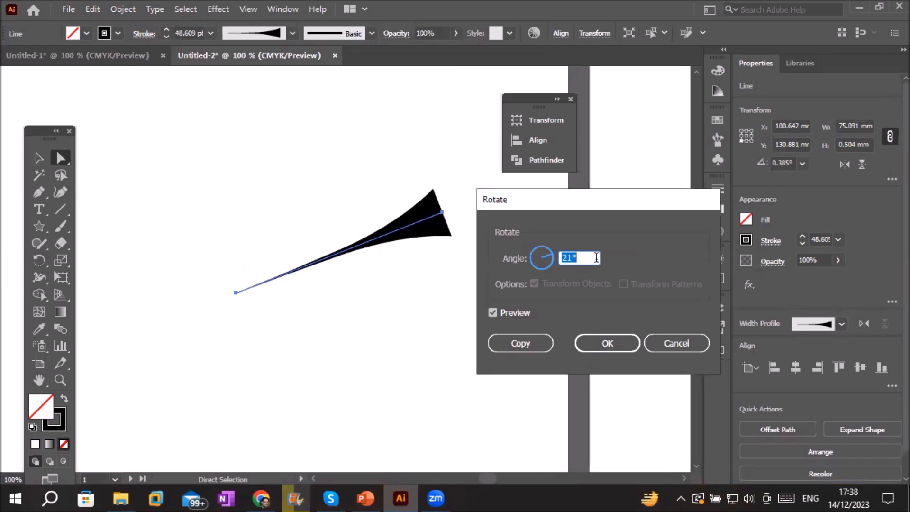
{"action": "key", "text": "Down"}
{"action": "key", "text": "Down"}
{"action": "key", "text": "Down"}
{"action": "key", "text": "Down"}
{"action": "key", "text": "Down"}
{"action": "key", "text": "Down"}
{"action": "key", "text": "Down"}
{"action": "key", "text": "Down"}
{"action": "key", "text": "Down"}
{"action": "key", "text": "Down"}
{"action": "key", "text": "Down"}
{"action": "key", "text": "Down"}
{"action": "key", "text": "Down"}
{"action": "key", "text": "Down"}
{"action": "key", "text": "Down"}
{"action": "key", "text": "Down"}
{"action": "key", "text": "Down"}
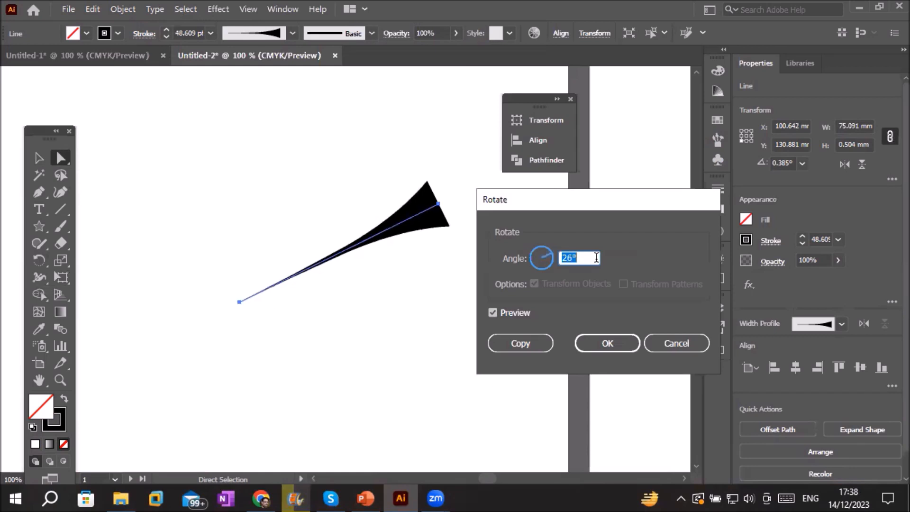
{"action": "key", "text": "Down"}
{"action": "key", "text": "Down"}
{"action": "key", "text": "Down"}
{"action": "key", "text": "Down"}
{"action": "key", "text": "Down"}
{"action": "key", "text": "Down"}
{"action": "key", "text": "Down"}
{"action": "key", "text": "Down"}
{"action": "key", "text": "Down"}
{"action": "key", "text": "Down"}
{"action": "key", "text": "Down"}
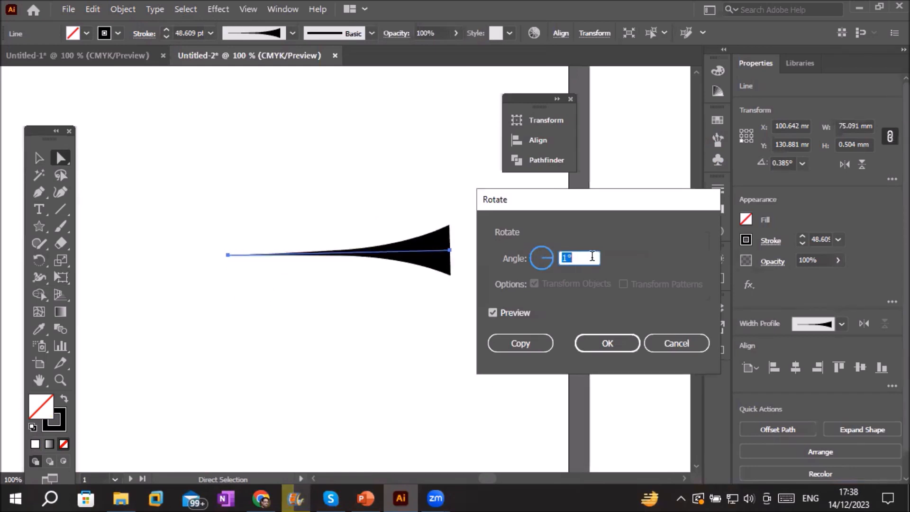
{"action": "key", "text": "Up"}
{"action": "key", "text": "Up"}
{"action": "key", "text": "Up"}
{"action": "key", "text": "Up"}
{"action": "key", "text": "Up"}
{"action": "key", "text": "Up"}
{"action": "key", "text": "Up"}
{"action": "key", "text": "Up"}
{"action": "key", "text": "Up"}
{"action": "key", "text": "Up"}
{"action": "key", "text": "Up"}
{"action": "key", "text": "Up"}
{"action": "key", "text": "Up"}
{"action": "key", "text": "Up"}
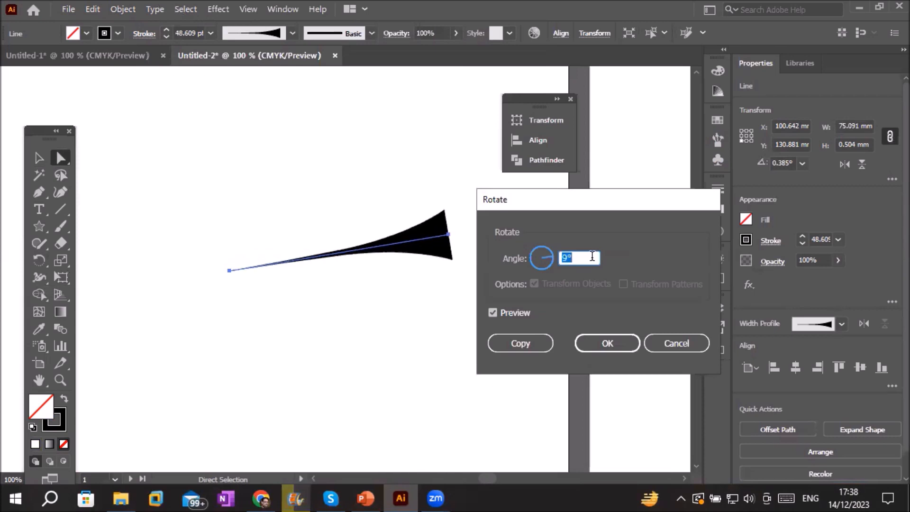
{"action": "key", "text": "Up"}
{"action": "key", "text": "Up"}
{"action": "key", "text": "Up"}
{"action": "key", "text": "Up"}
{"action": "key", "text": "Up"}
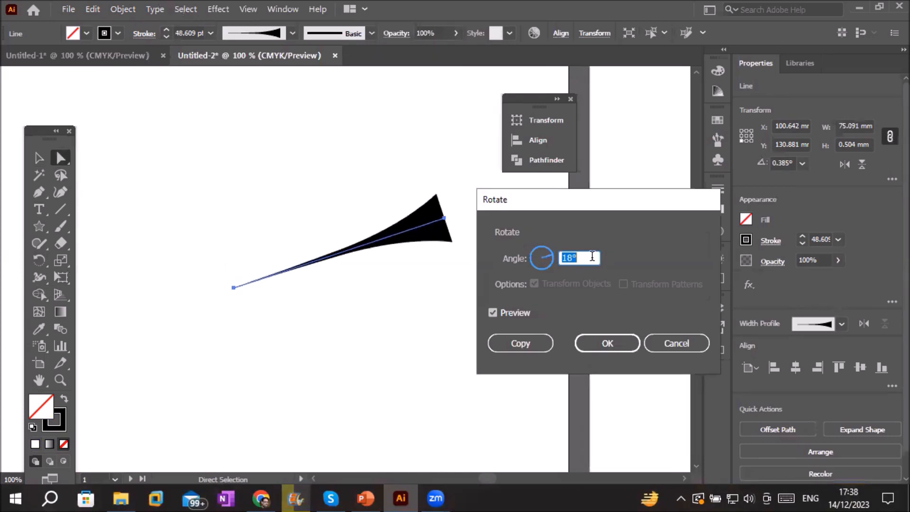
{"action": "left_click", "coordinate": [498, 343]}
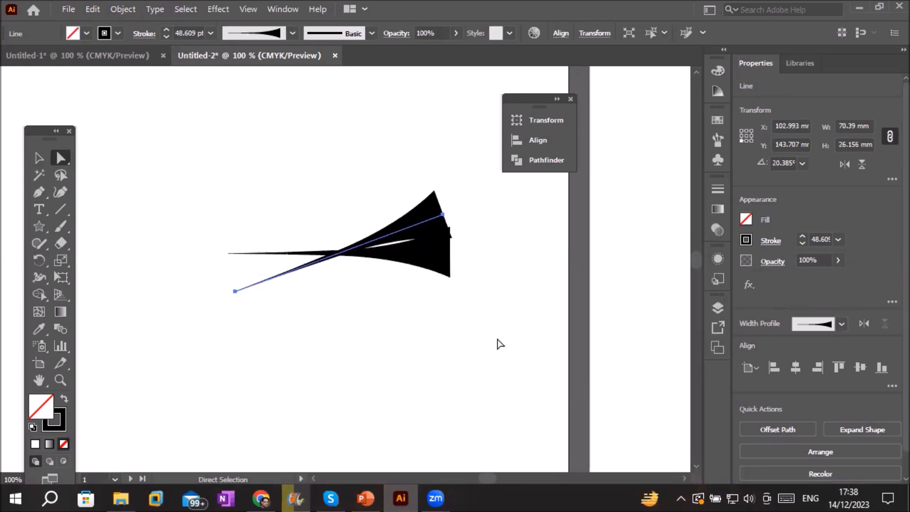
Repeat the rotated copy of the line eight more times to form a radial fan
{"action": "key", "text": "ctrl+d"}
{"action": "key", "text": "ctrl+d"}
{"action": "key", "text": "ctrl+d"}
{"action": "key", "text": "ctrl+d"}
{"action": "key", "text": "ctrl+d"}
{"action": "key", "text": "ctrl+d"}
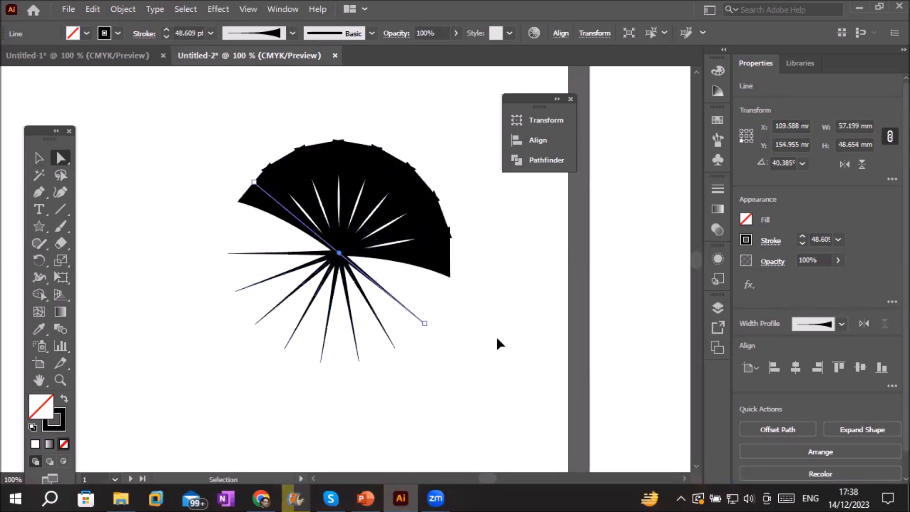
{"action": "key", "text": "ctrl+d"}
{"action": "key", "text": "ctrl+d"}
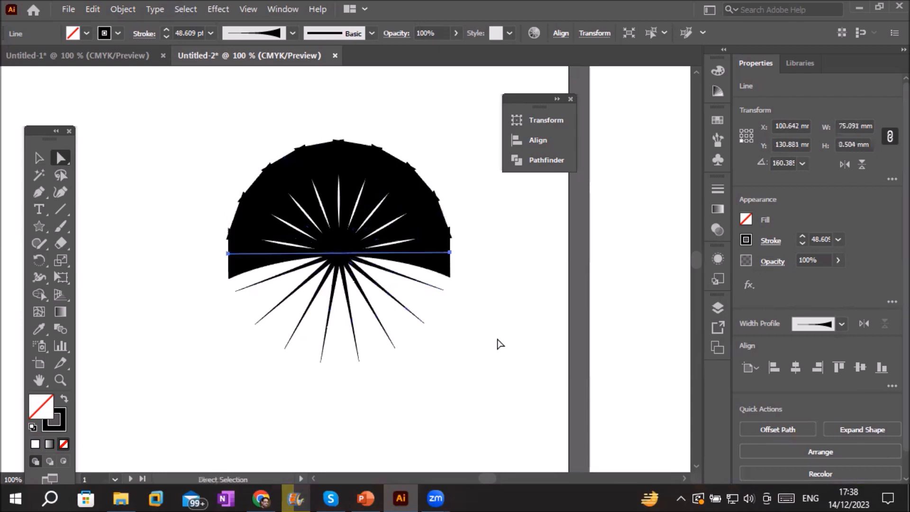
Select all the fan's lines, scale them down to about 38 × 42 mm and move them toward the artboard's upper-left area
{"action": "left_click", "coordinate": [39, 158]}
{"action": "left_click", "coordinate": [465, 418]}
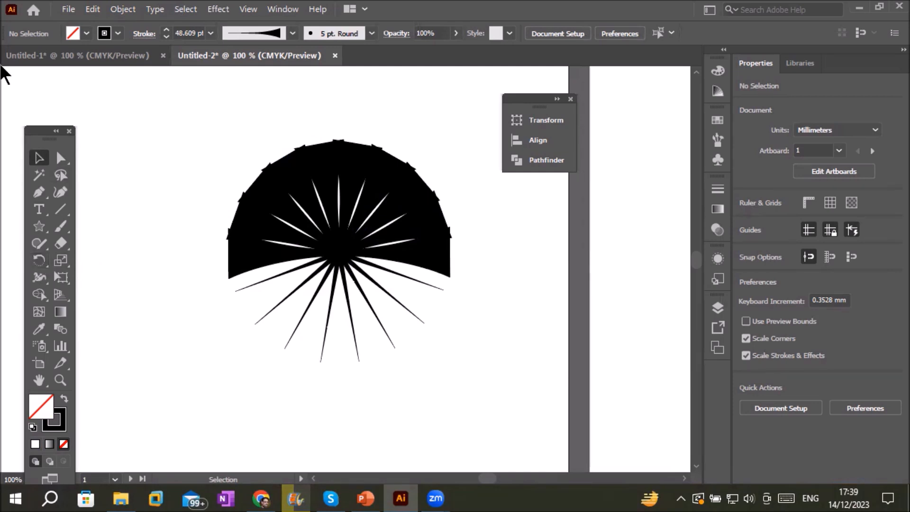
{"action": "left_click_drag", "start_coordinate": [422, 311], "coordinate": [481, 358]}
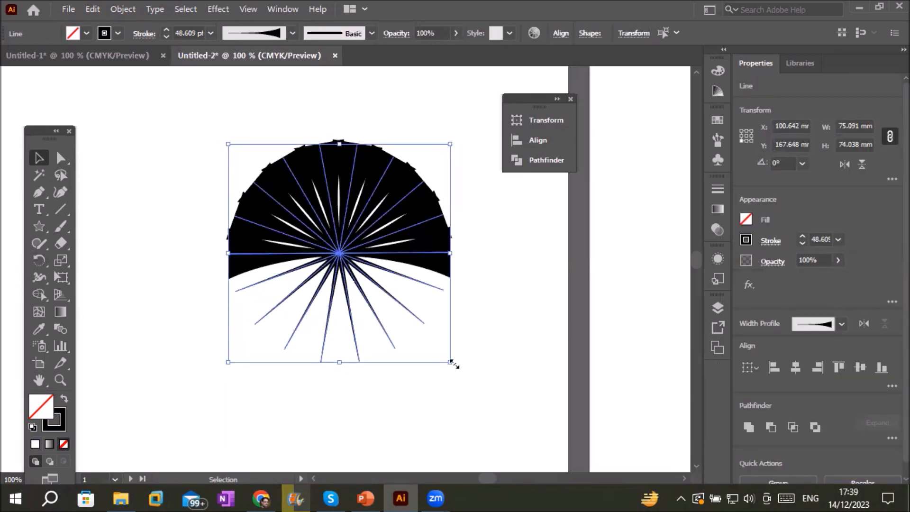
{"action": "left_click_drag", "start_coordinate": [450, 362], "coordinate": [342, 267]}
{"action": "left_click_drag", "start_coordinate": [275, 177], "coordinate": [117, 100]}
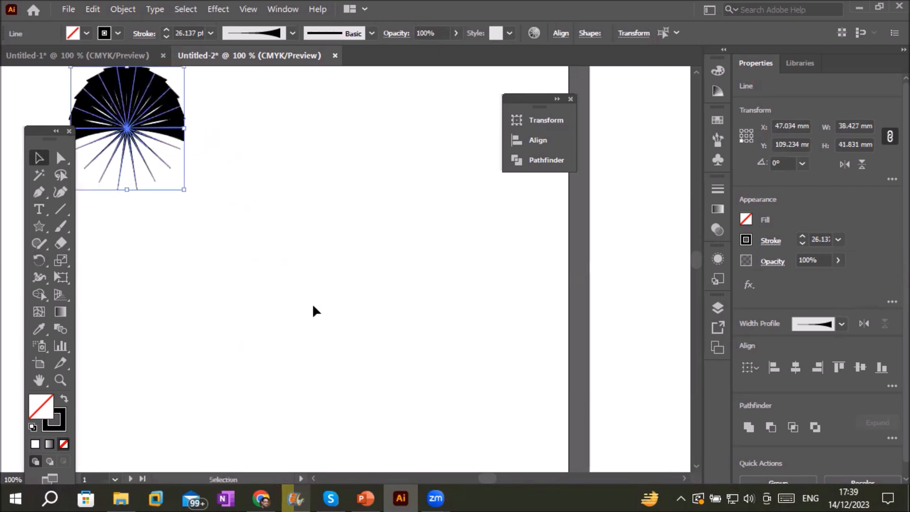
Add the text "TEXT" near the middle of the artboard and enlarge it to about 67.9 pt, placing it below the fan
{"action": "left_click", "coordinate": [40, 210]}
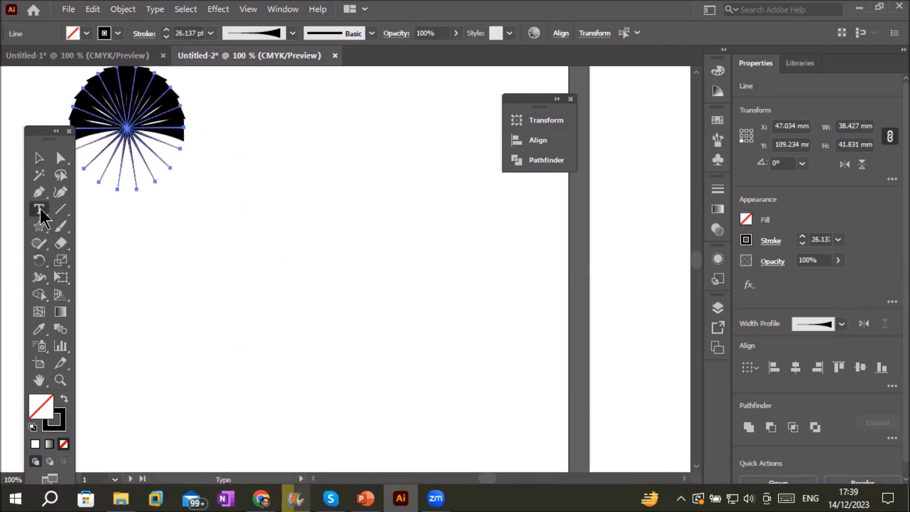
{"action": "left_click", "coordinate": [317, 239]}
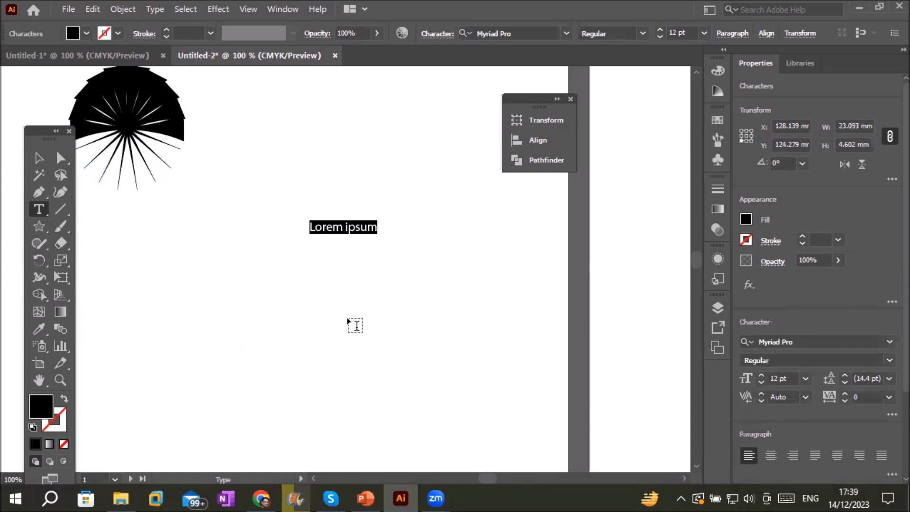
{"action": "type", "text": "TEXT"}
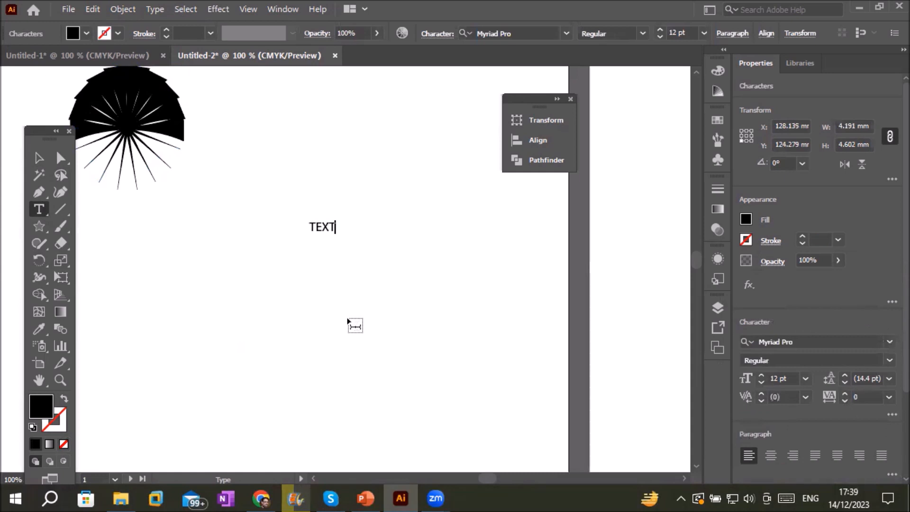
{"action": "left_click", "coordinate": [39, 157]}
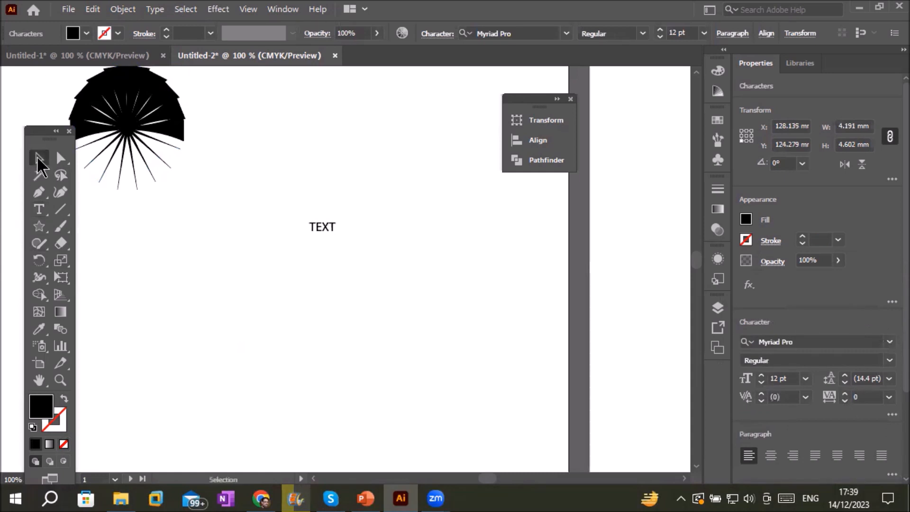
{"action": "left_click_drag", "start_coordinate": [337, 234], "coordinate": [284, 270]}
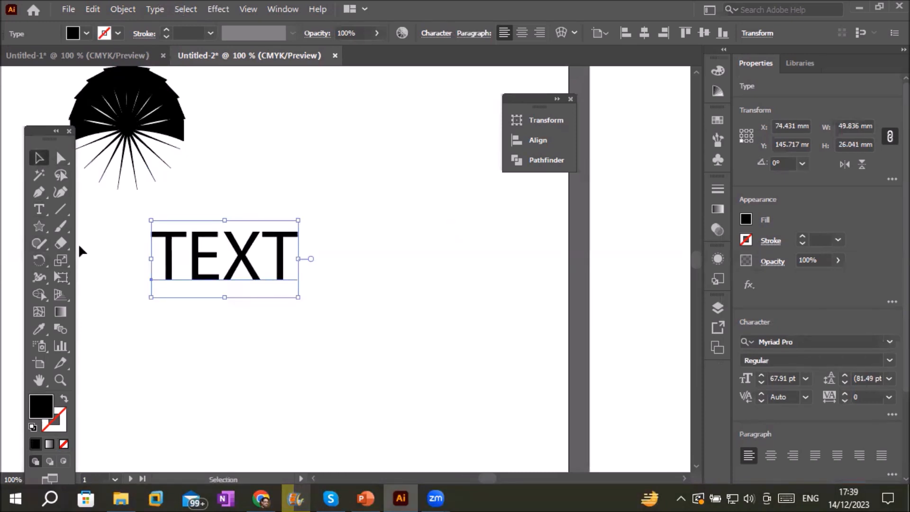
Reflect the TEXT object across the vertical axis
{"action": "left_click", "coordinate": [38, 245]}
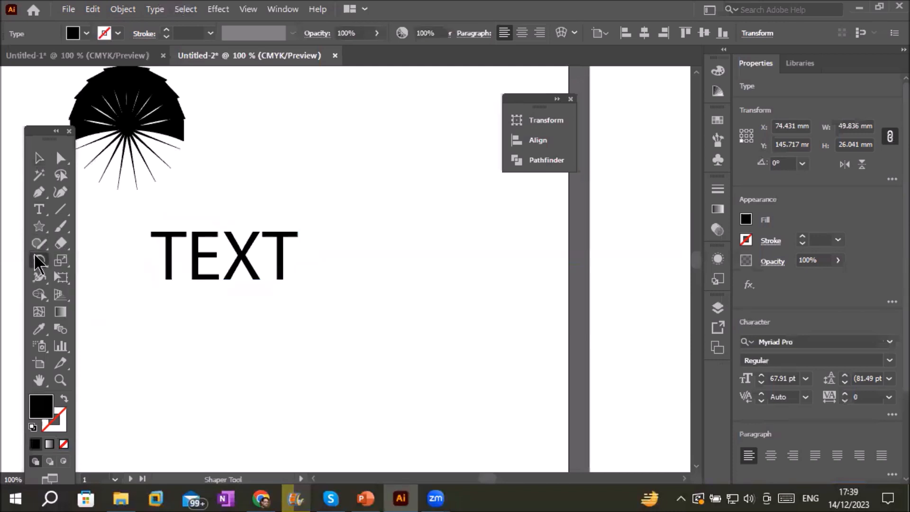
{"action": "left_click", "coordinate": [39, 260]}
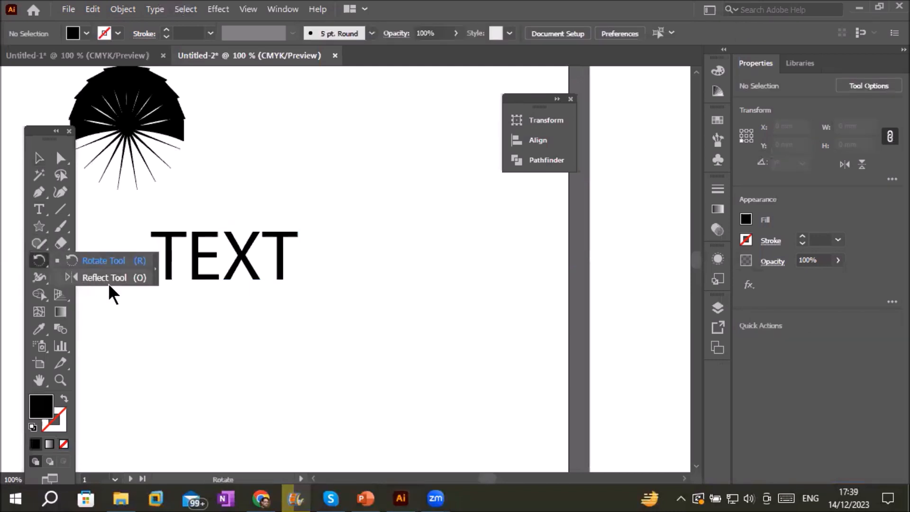
{"action": "left_click", "coordinate": [33, 160]}
{"action": "left_click", "coordinate": [282, 246]}
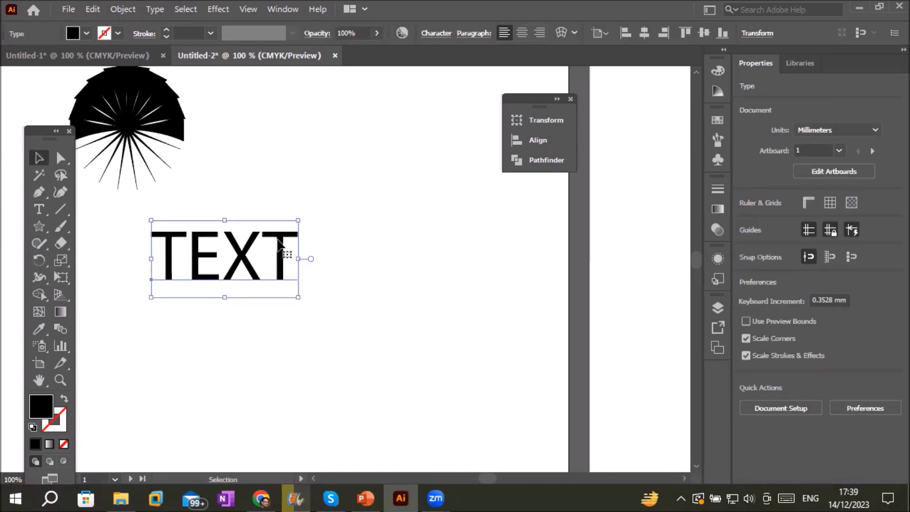
{"action": "left_click", "coordinate": [121, 9]}
{"action": "mouse_move", "coordinate": [271, 20]}
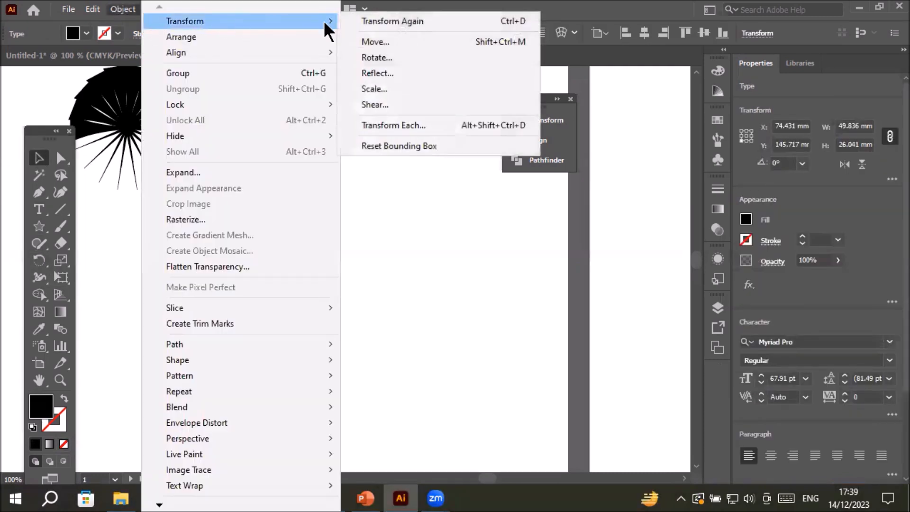
{"action": "left_click", "coordinate": [414, 74]}
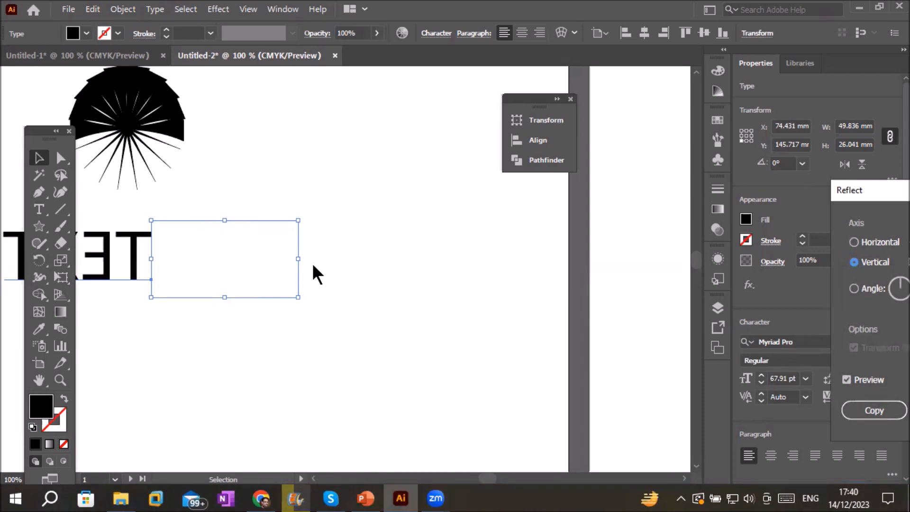
{"action": "key", "text": "Return"}
{"action": "key", "text": "Return"}
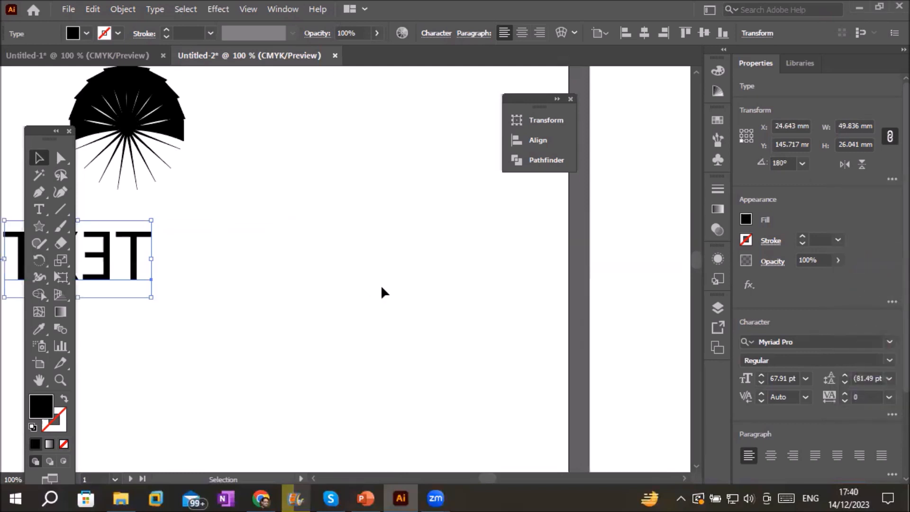
Move the mirrored text toward the artboard's middle and undo both the move and the reflection
{"action": "left_click_drag", "start_coordinate": [116, 256], "coordinate": [353, 256]}
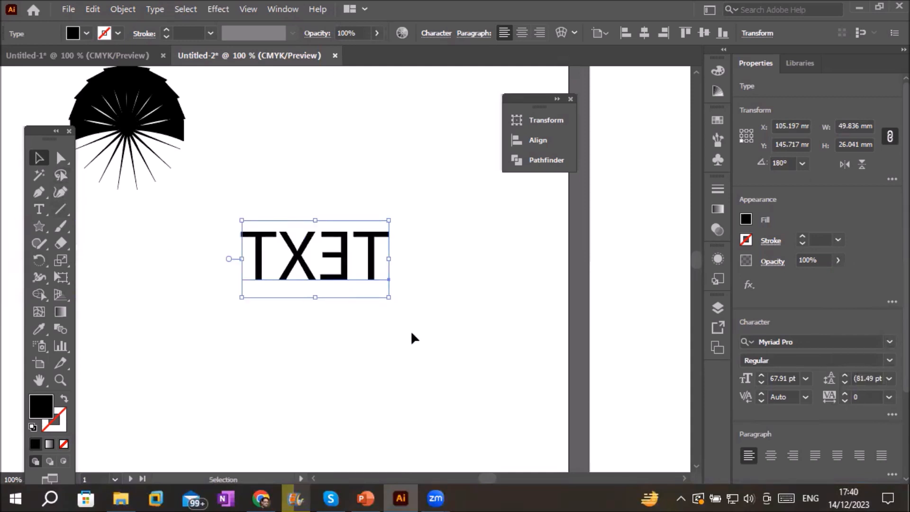
{"action": "key", "text": "ctrl+z"}
{"action": "key", "text": "ctrl+z"}
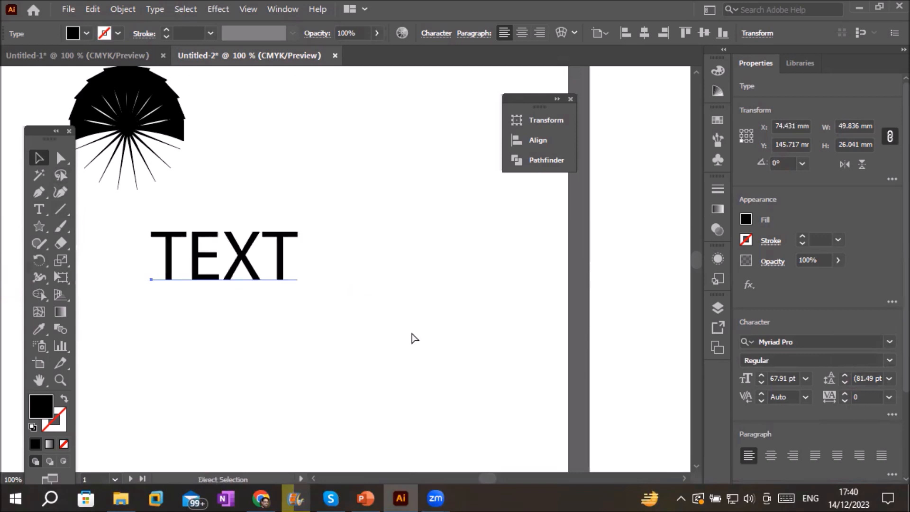
Move the TEXT object toward the artboard's middle and preview its reflection across the horizontal and vertical axes
{"action": "left_click_drag", "start_coordinate": [285, 271], "coordinate": [394, 289]}
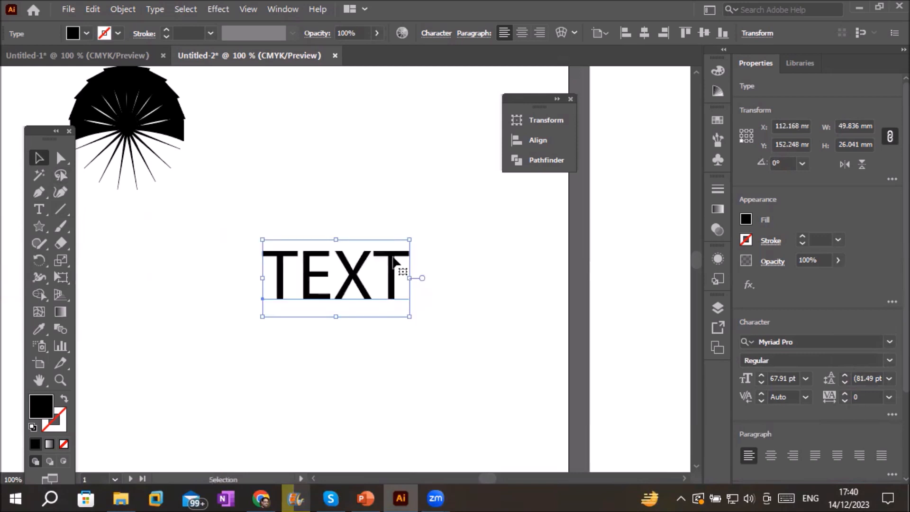
{"action": "left_click", "coordinate": [122, 10]}
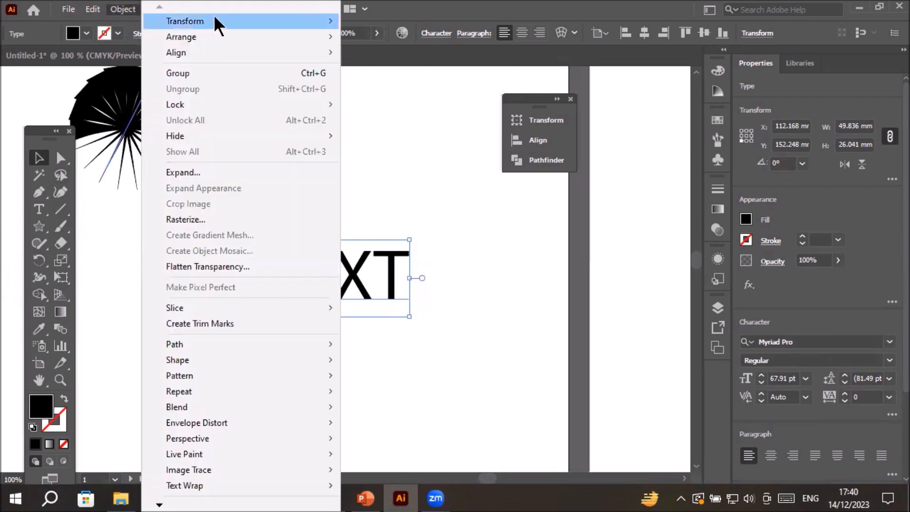
{"action": "mouse_move", "coordinate": [217, 21]}
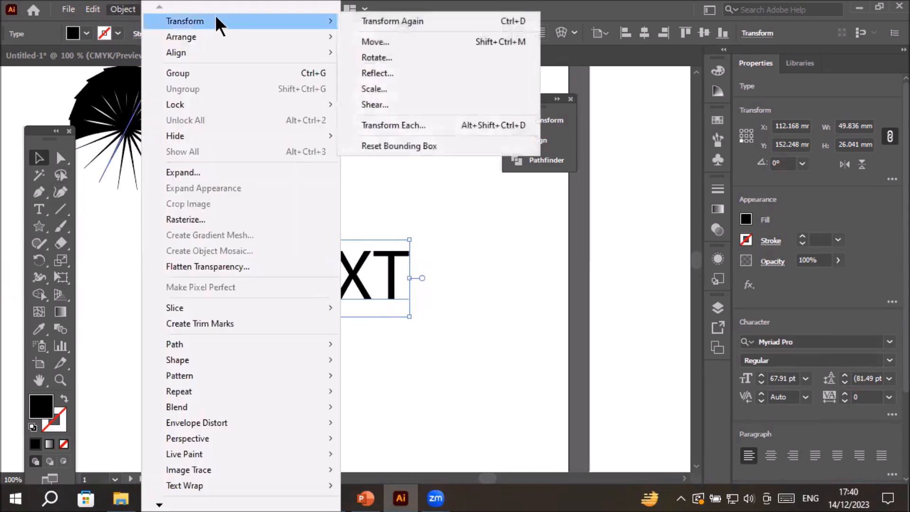
{"action": "left_click", "coordinate": [409, 75]}
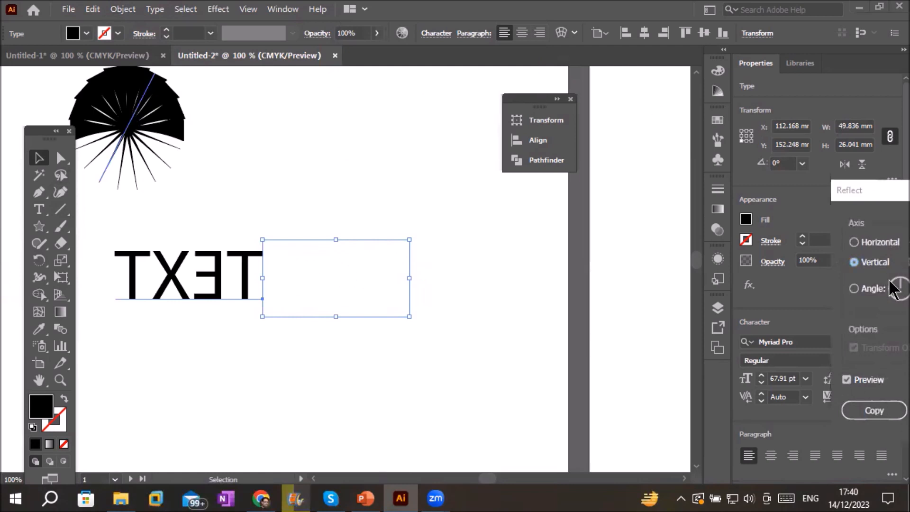
{"action": "left_click_drag", "start_coordinate": [875, 187], "coordinate": [496, 181]}
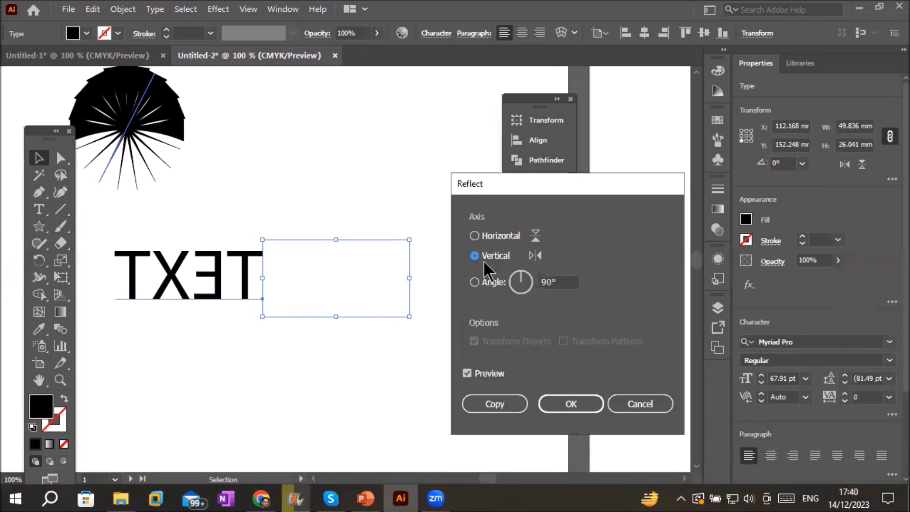
{"action": "left_click", "coordinate": [475, 237]}
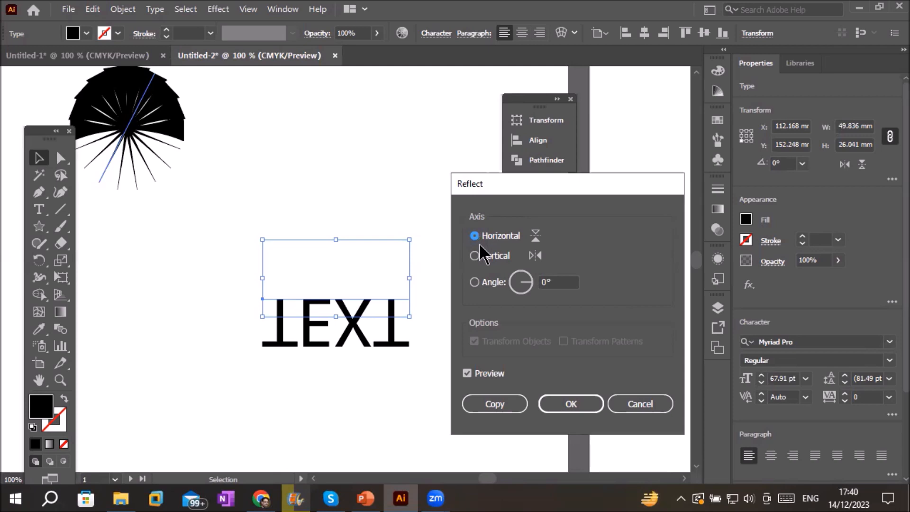
{"action": "left_click", "coordinate": [480, 258]}
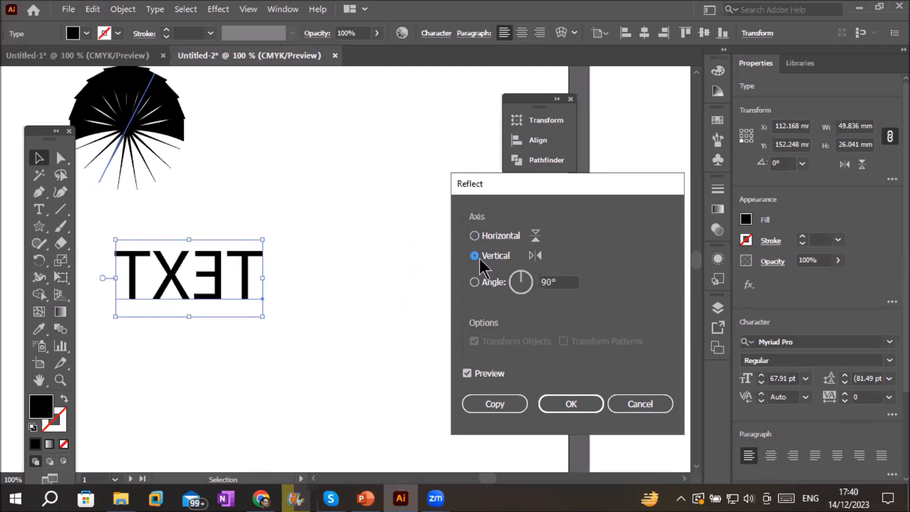
Create a reflected copy of the TEXT object using a 45° axis angle, and deselect it
{"action": "left_click", "coordinate": [487, 281]}
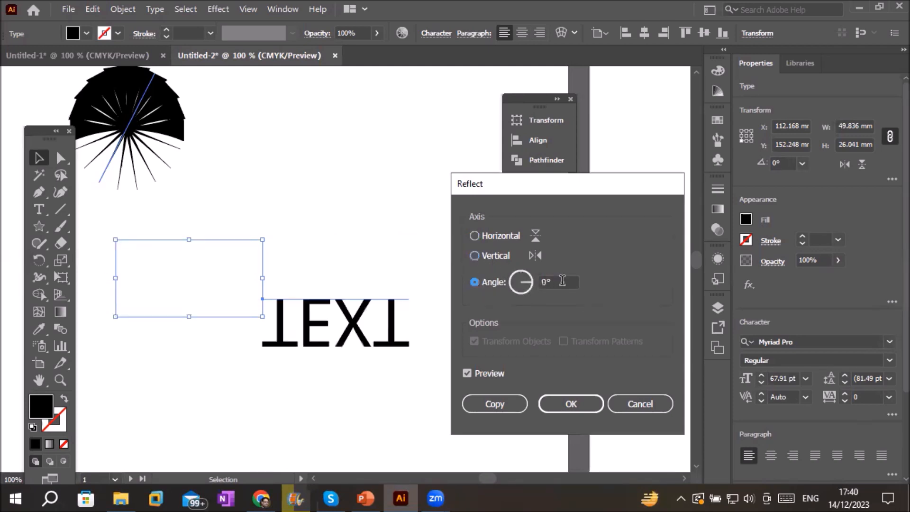
{"action": "left_click", "coordinate": [562, 282]}
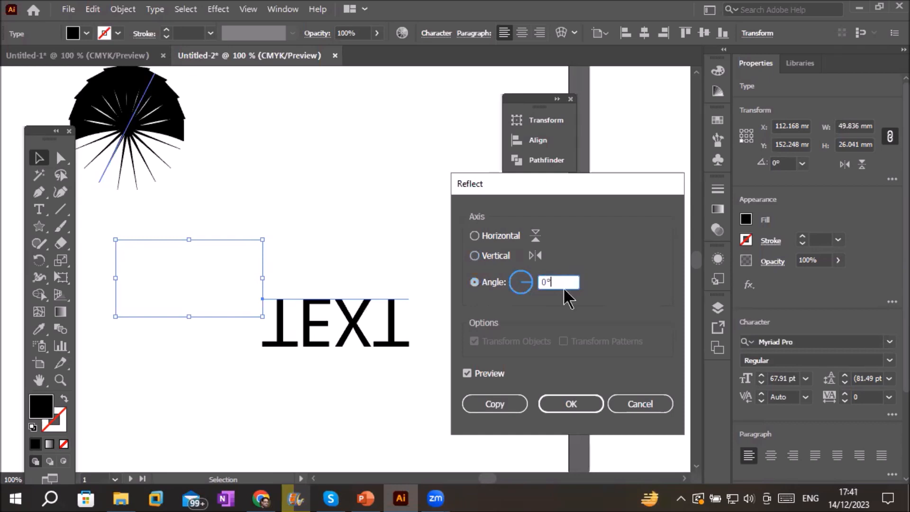
{"action": "key", "text": "Up"}
{"action": "key", "text": "Up"}
{"action": "key", "text": "Up"}
{"action": "key", "text": "Up"}
{"action": "key", "text": "Up"}
{"action": "key", "text": "Up"}
{"action": "key", "text": "Up"}
{"action": "key", "text": "Up"}
{"action": "key", "text": "Up"}
{"action": "key", "text": "Up"}
{"action": "key", "text": "Up"}
{"action": "key", "text": "Up"}
{"action": "key", "text": "Up"}
{"action": "key", "text": "Up"}
{"action": "key", "text": "Up"}
{"action": "key", "text": "Up"}
{"action": "key", "text": "Up"}
{"action": "key", "text": "Up"}
{"action": "key", "text": "Up"}
{"action": "key", "text": "Up"}
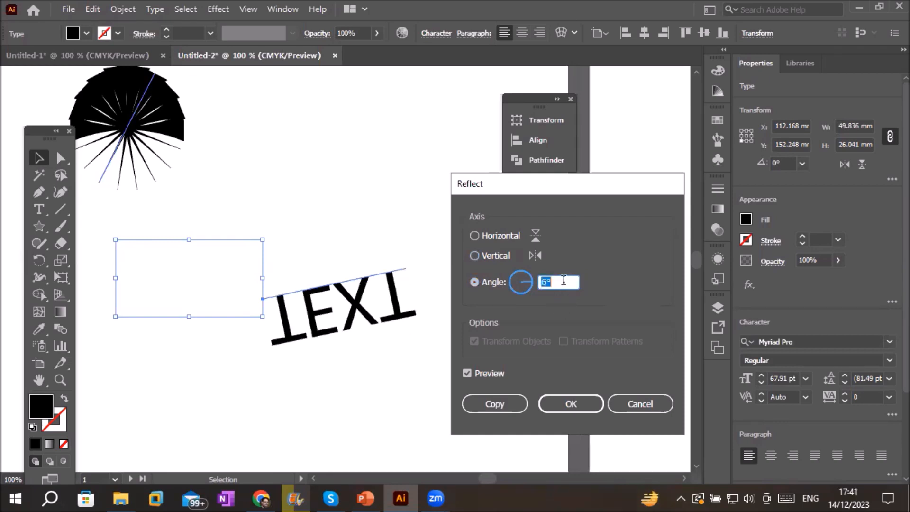
{"action": "key", "text": "Up"}
{"action": "key", "text": "Up"}
{"action": "key", "text": "Up"}
{"action": "key", "text": "Up"}
{"action": "key", "text": "Up"}
{"action": "key", "text": "Up"}
{"action": "key", "text": "Up"}
{"action": "key", "text": "Up"}
{"action": "key", "text": "Up"}
{"action": "key", "text": "Up"}
{"action": "key", "text": "Up"}
{"action": "key", "text": "Up"}
{"action": "key", "text": "Up"}
{"action": "key", "text": "Up"}
{"action": "key", "text": "Up"}
{"action": "key", "text": "Up"}
{"action": "key", "text": "Up"}
{"action": "key", "text": "Up"}
{"action": "key", "text": "Up"}
{"action": "key", "text": "Up"}
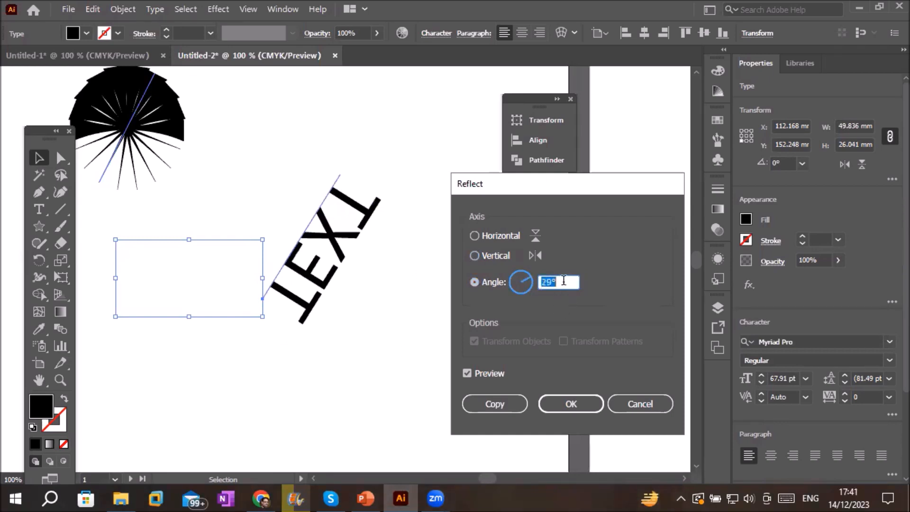
{"action": "key", "text": "Down"}
{"action": "key", "text": "Down"}
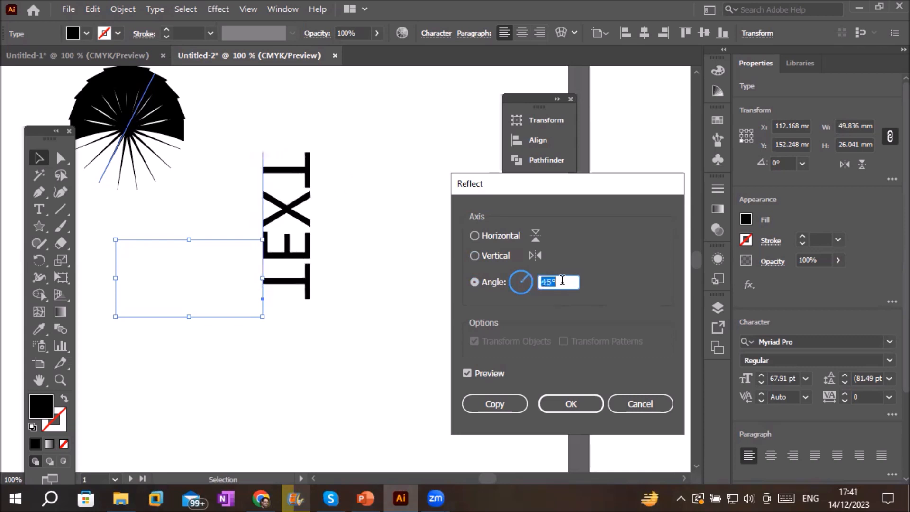
{"action": "left_click", "coordinate": [515, 406]}
{"action": "left_click", "coordinate": [379, 387]}
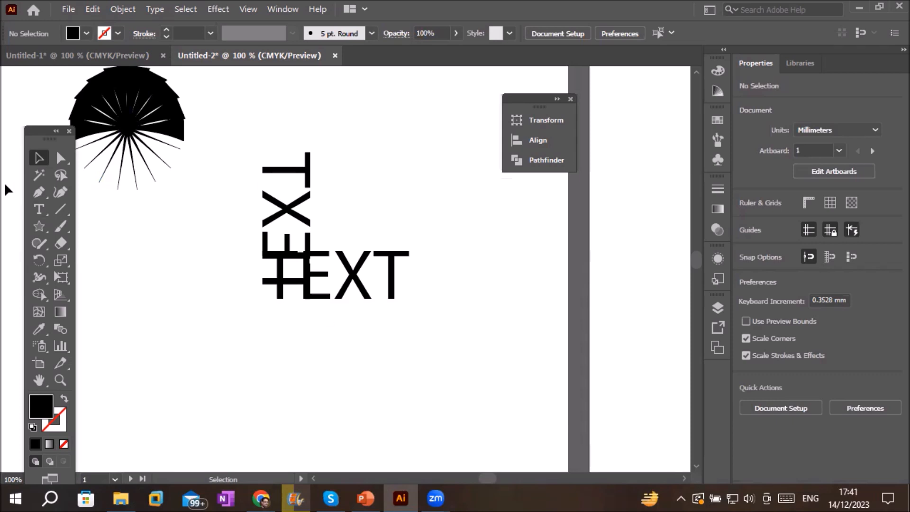
Fill the upright mirrored text copy with red and move it straight up so it sits above the black text
{"action": "left_click", "coordinate": [311, 174]}
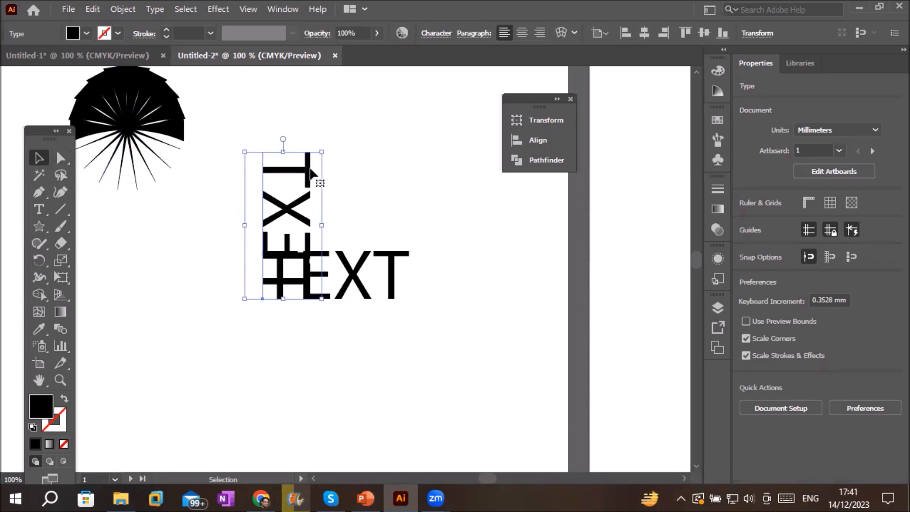
{"action": "left_click", "coordinate": [87, 33]}
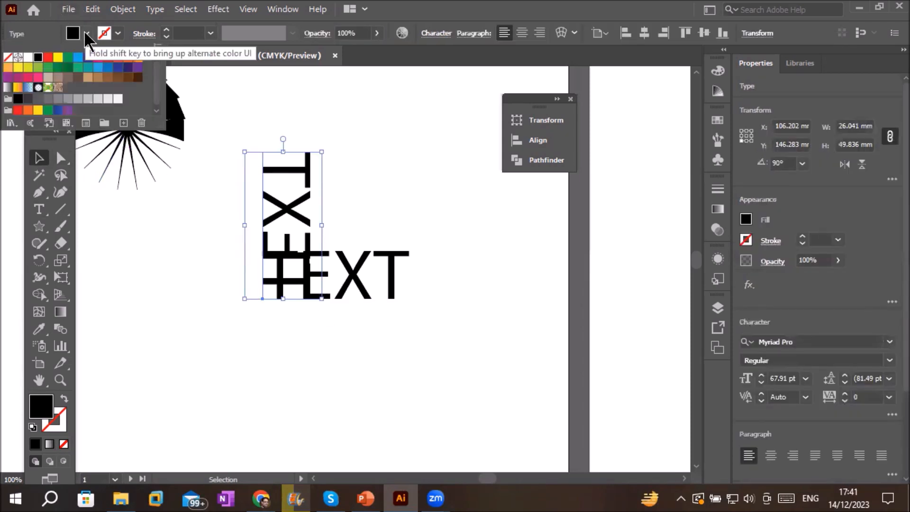
{"action": "left_click", "coordinate": [48, 57]}
{"action": "left_click", "coordinate": [406, 360]}
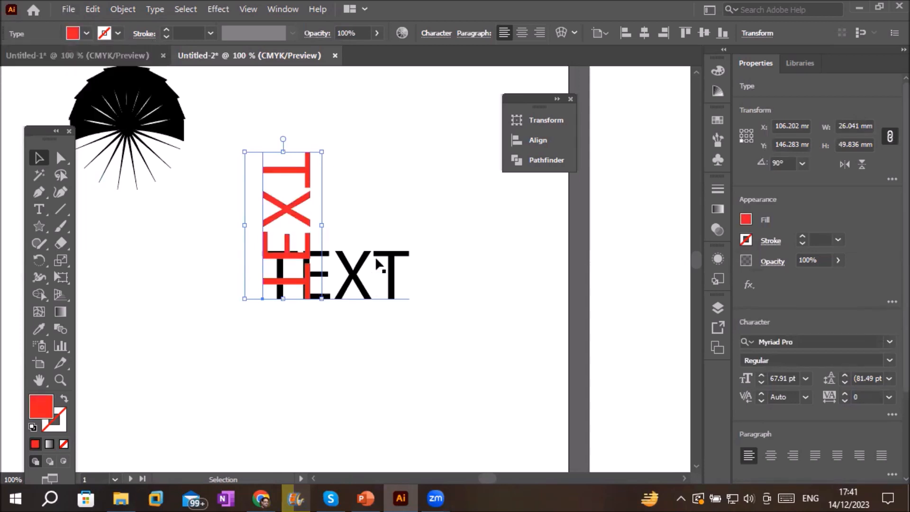
{"action": "left_click_drag", "start_coordinate": [299, 203], "coordinate": [299, 151]}
{"action": "left_click", "coordinate": [338, 415]}
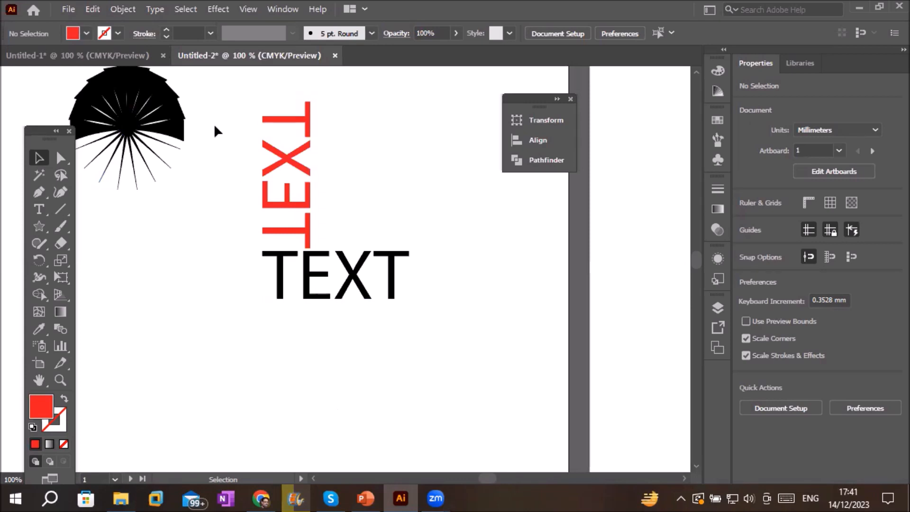
Select the red and black text objects together and create copies reflected across the horizontal axis
{"action": "left_click_drag", "start_coordinate": [231, 102], "coordinate": [441, 354]}
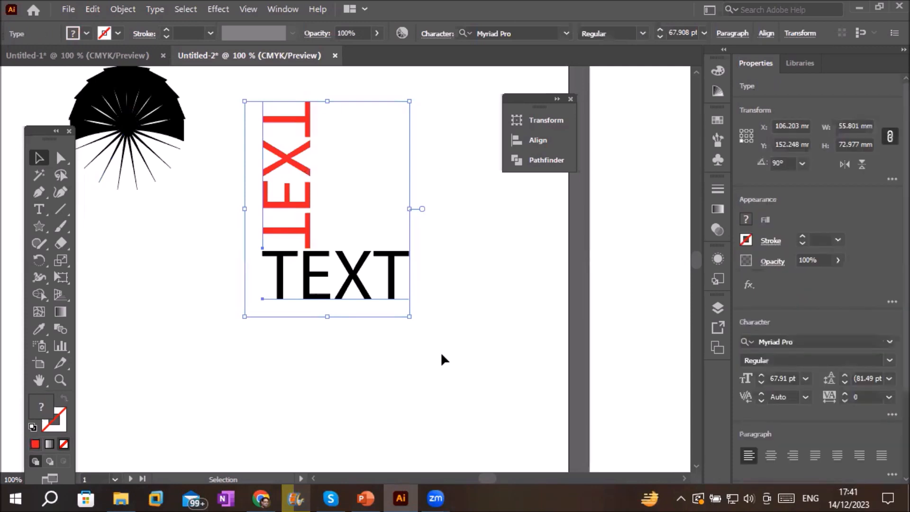
{"action": "left_click", "coordinate": [123, 9]}
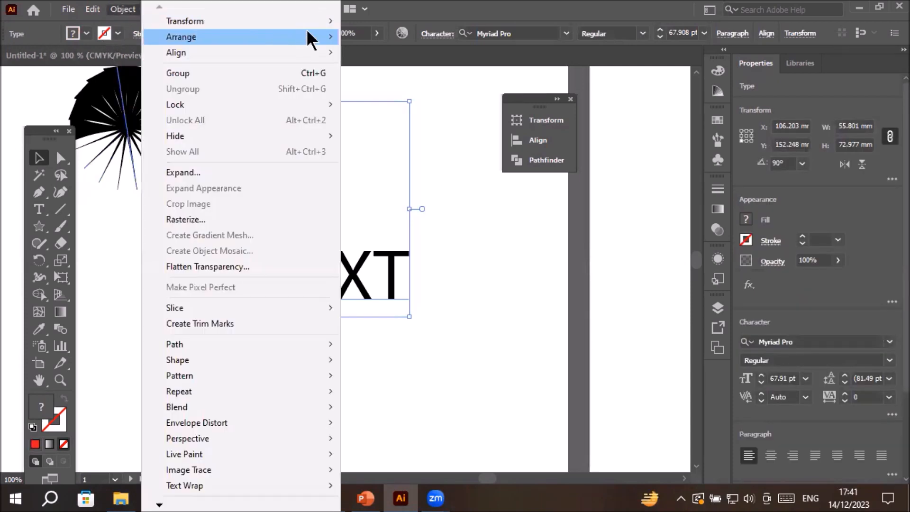
{"action": "mouse_move", "coordinate": [309, 19]}
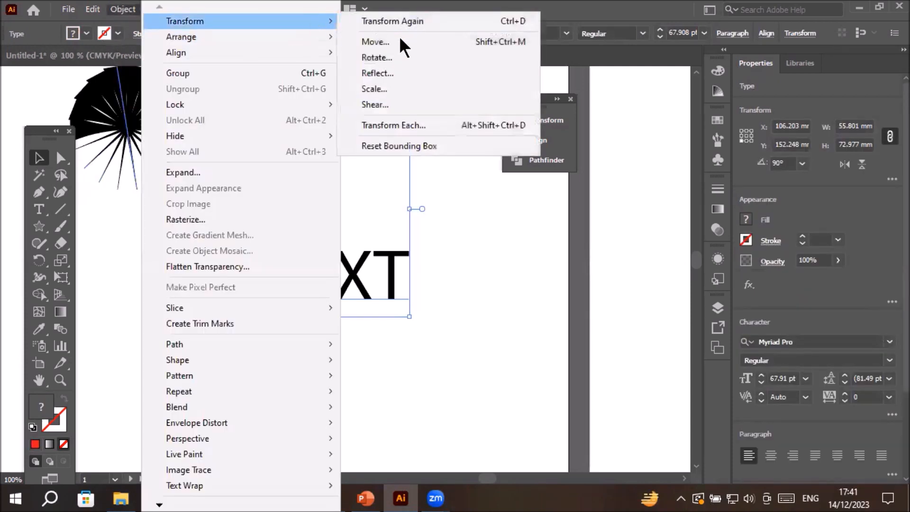
{"action": "left_click", "coordinate": [437, 68]}
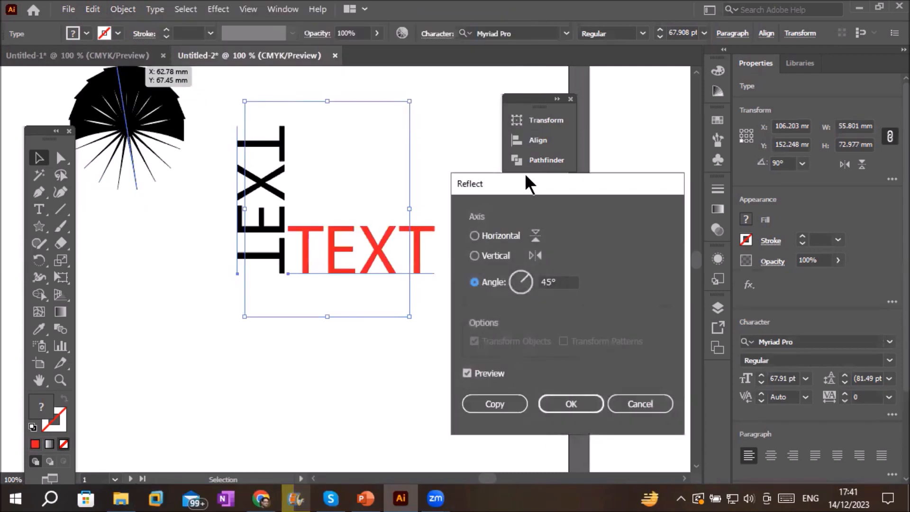
{"action": "left_click", "coordinate": [483, 256]}
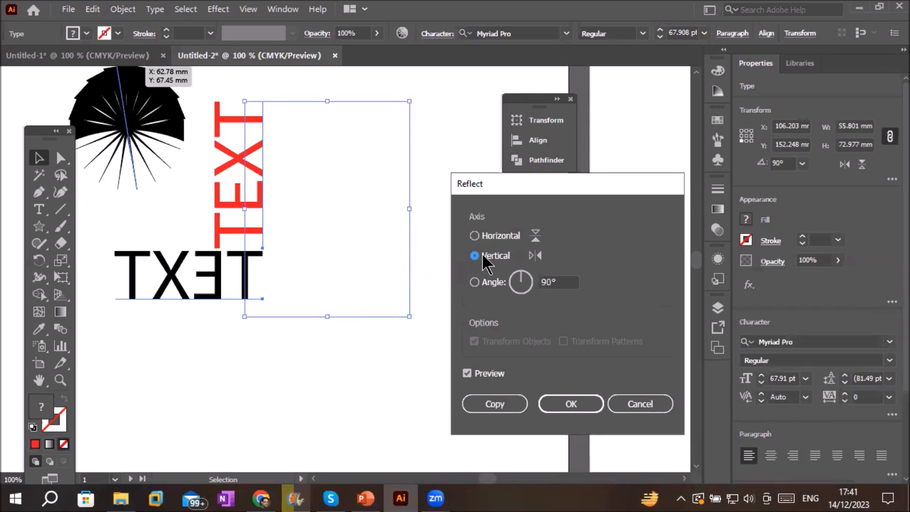
{"action": "left_click", "coordinate": [481, 236]}
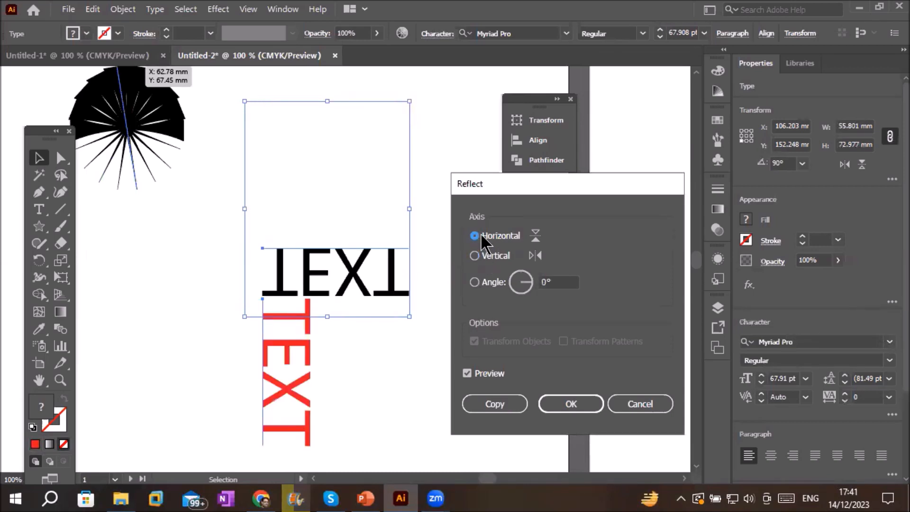
{"action": "left_click", "coordinate": [495, 404]}
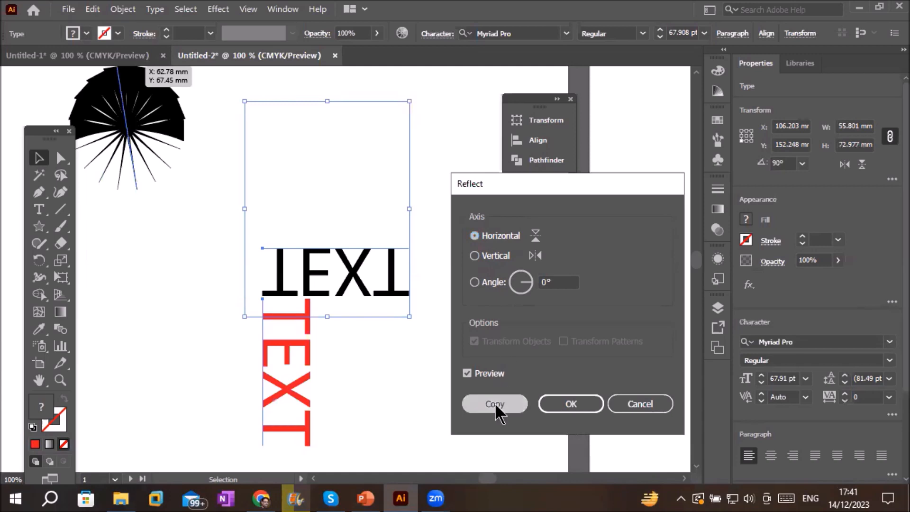
{"action": "left_click", "coordinate": [495, 402]}
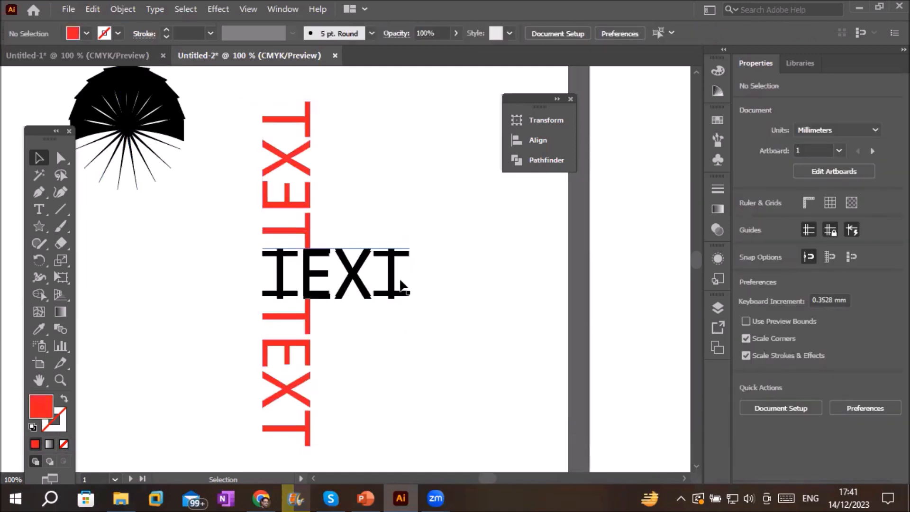
Move the upside-down black text slightly down, and shift all four text objects up beside the fan
{"action": "left_click_drag", "start_coordinate": [393, 283], "coordinate": [395, 327]}
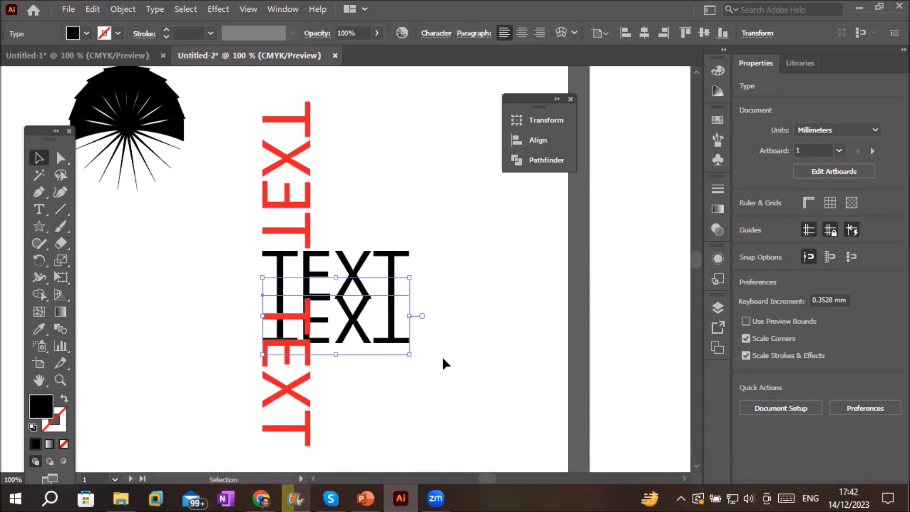
{"action": "left_click", "coordinate": [395, 396]}
{"action": "scroll", "coordinate": [428, 388], "scroll_direction": "down", "scroll_amount": 1}
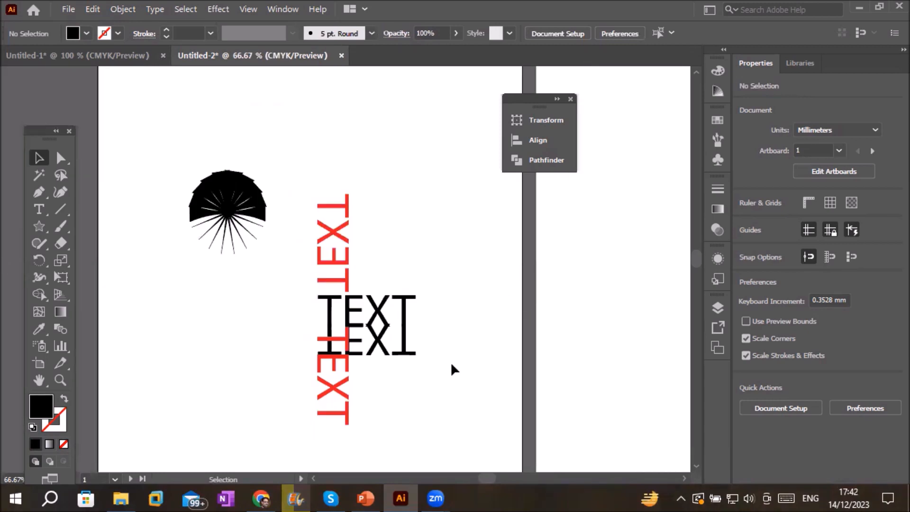
{"action": "left_click_drag", "start_coordinate": [282, 185], "coordinate": [448, 439]}
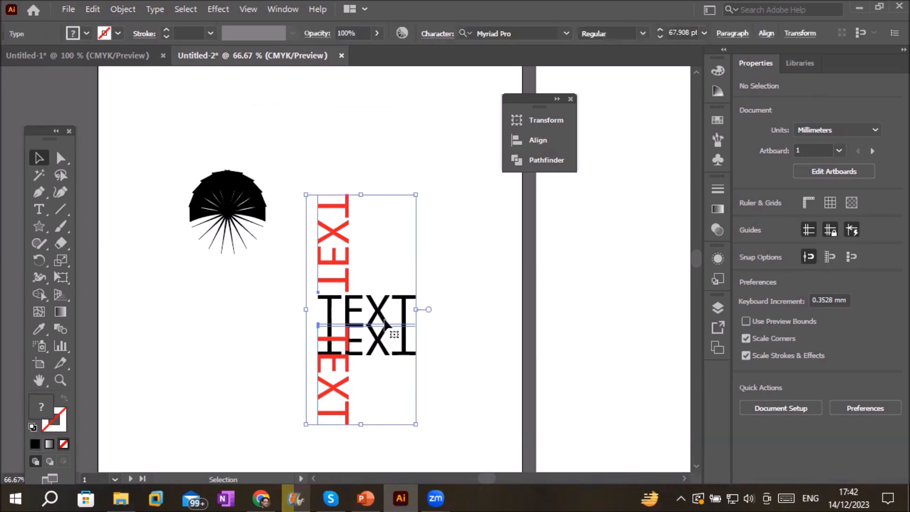
{"action": "left_click_drag", "start_coordinate": [380, 323], "coordinate": [346, 206]}
{"action": "left_click", "coordinate": [366, 324]}
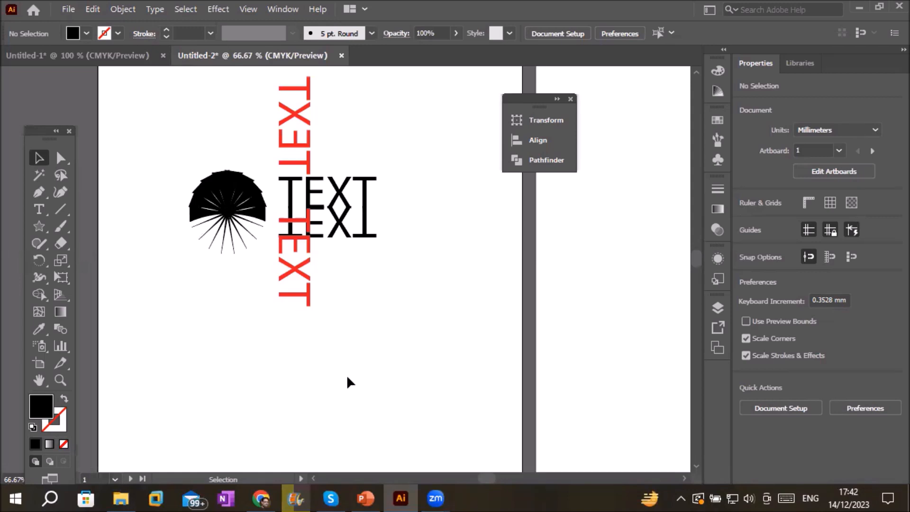
Draw a rectangle about 101 × 27 mm below the fan and text, and give it the default white fill and black 1 pt stroke
{"action": "scroll", "coordinate": [348, 378], "scroll_direction": "down", "scroll_amount": 1}
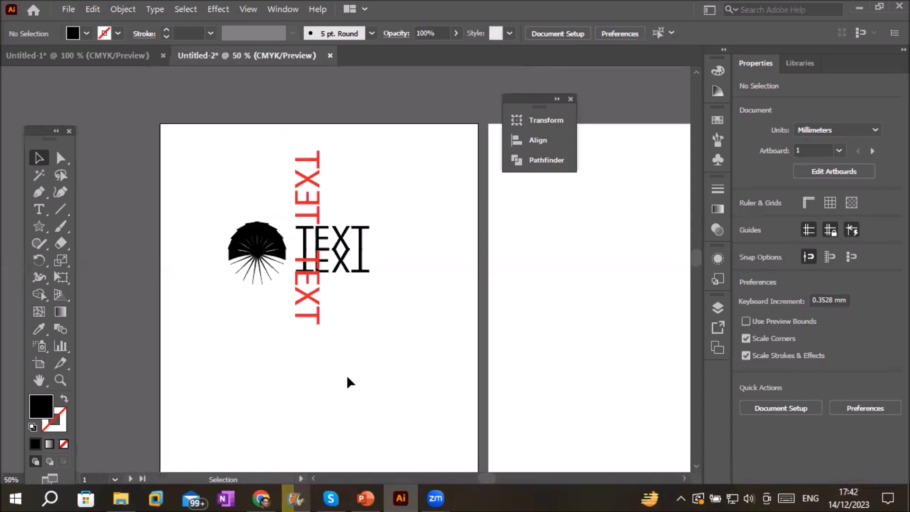
{"action": "left_click_drag", "start_coordinate": [382, 372], "coordinate": [355, 282]}
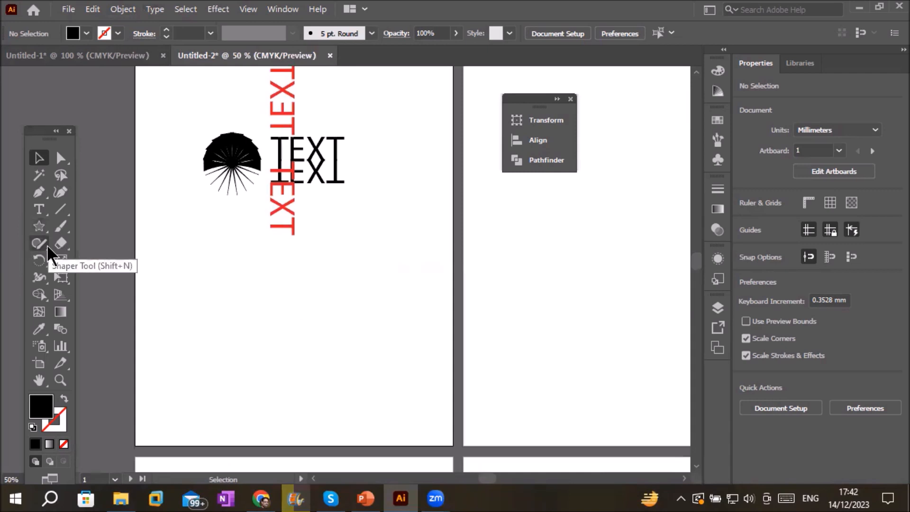
{"action": "left_click", "coordinate": [39, 228]}
{"action": "left_click_drag", "start_coordinate": [42, 232], "coordinate": [106, 230]}
{"action": "left_click_drag", "start_coordinate": [209, 281], "coordinate": [357, 321]}
{"action": "left_click_drag", "start_coordinate": [359, 322], "coordinate": [358, 323]}
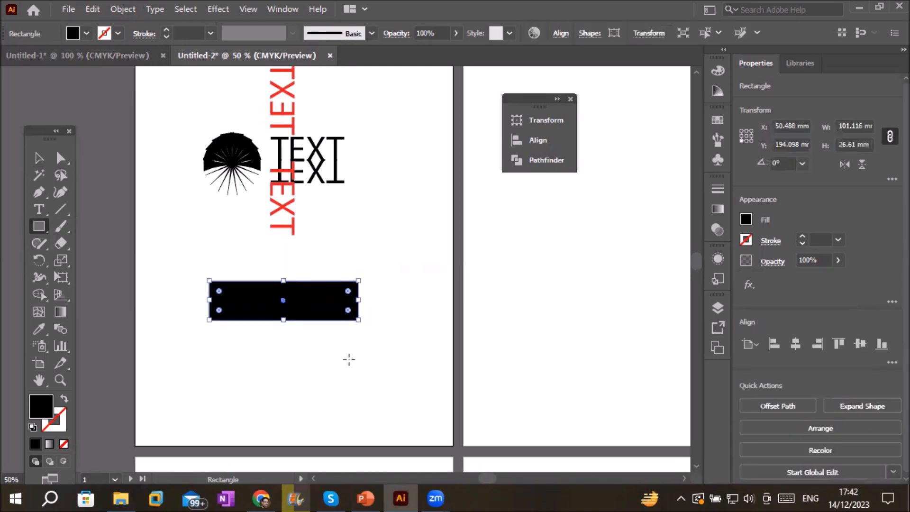
{"action": "left_click", "coordinate": [32, 428]}
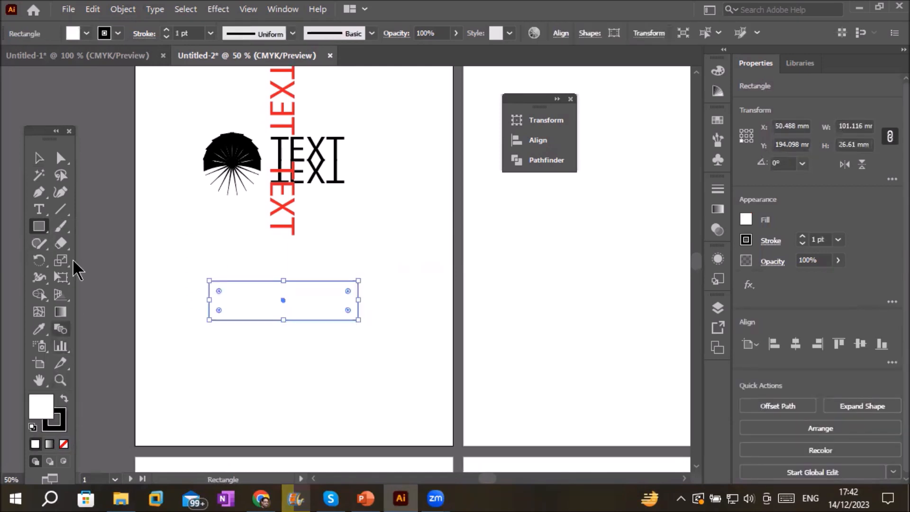
Add the point text "HeadLine" below the rectangle and enlarge it to about 91 × 25 mm
{"action": "left_click", "coordinate": [39, 209]}
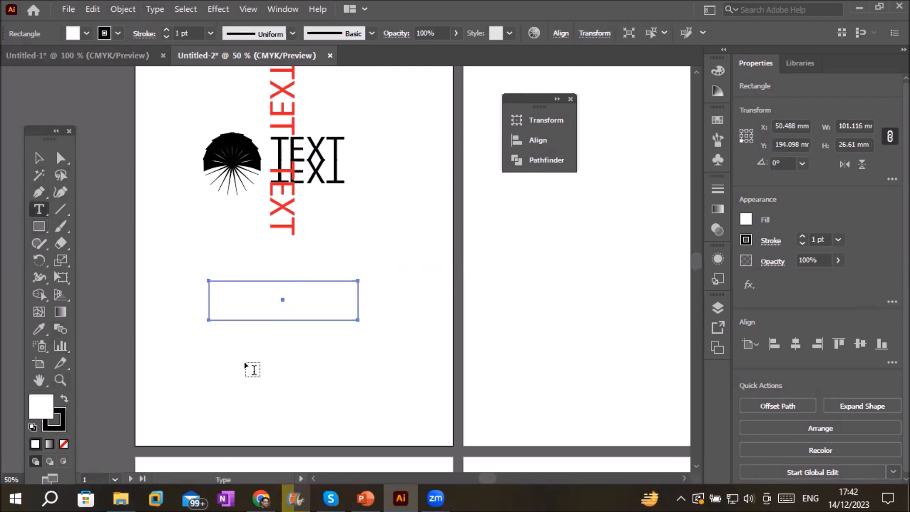
{"action": "left_click", "coordinate": [217, 354]}
{"action": "type", "text": "Headir"}
{"action": "key", "text": "BackSpace"}
{"action": "key", "text": "BackSpace"}
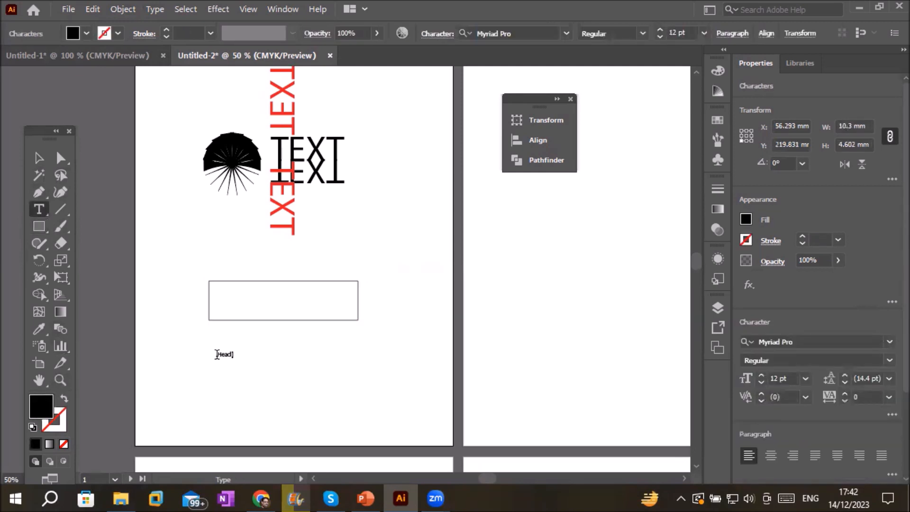
{"action": "type", "text": "Line"}
{"action": "left_click", "coordinate": [39, 158]}
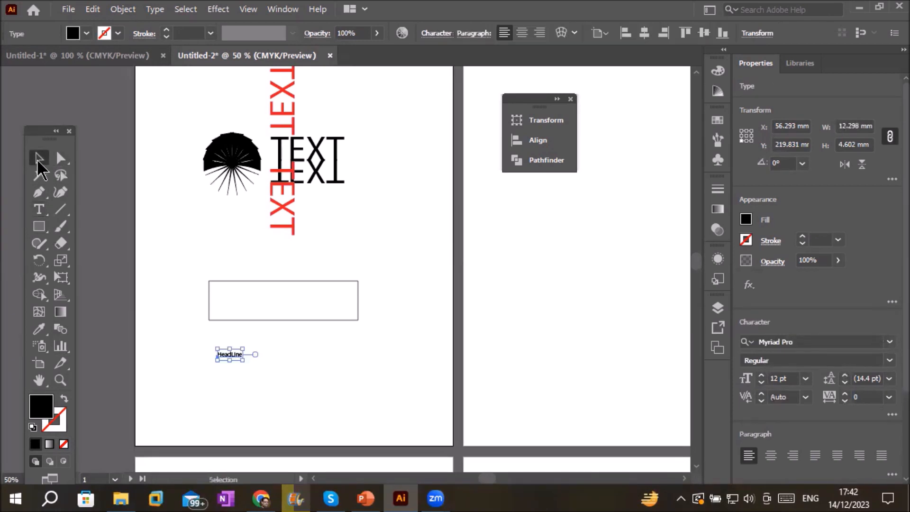
{"action": "left_click_drag", "start_coordinate": [242, 361], "coordinate": [328, 354]}
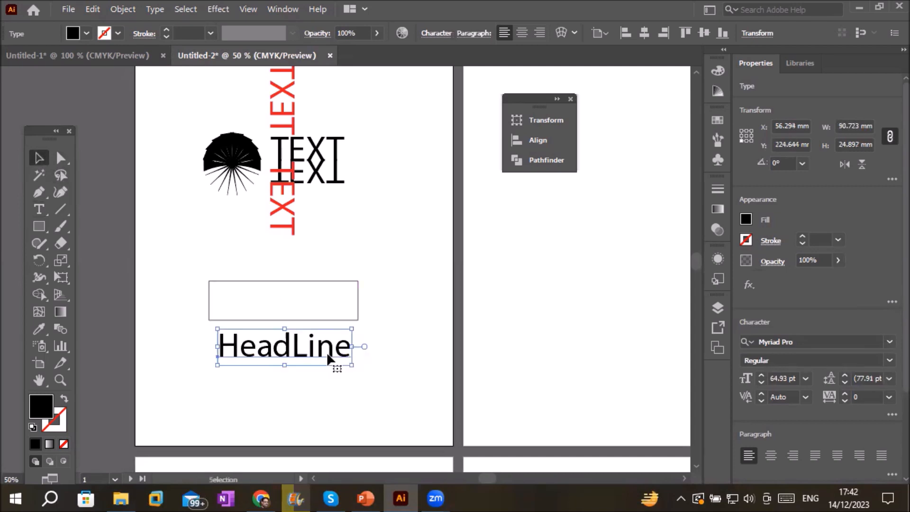
Select the rectangle and the HeadLine text together and open the Shear settings, keeping the artwork in view
{"action": "left_click_drag", "start_coordinate": [178, 263], "coordinate": [397, 406]}
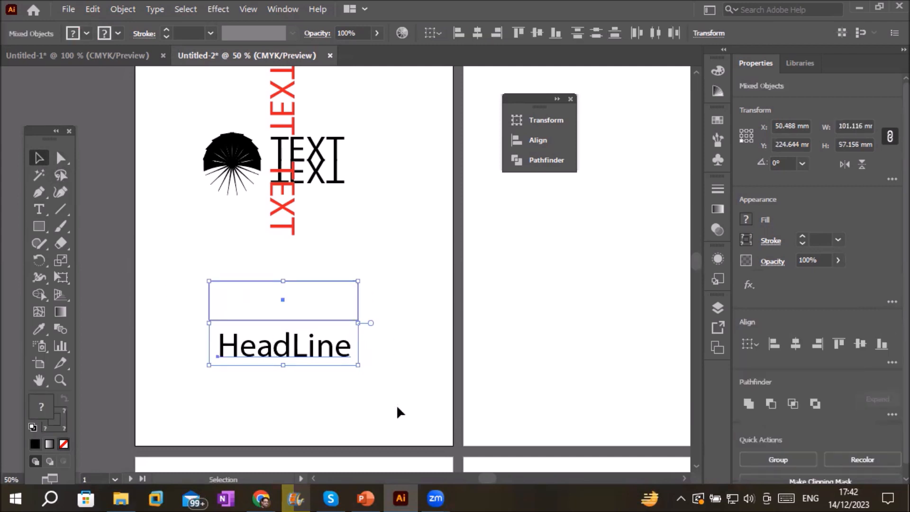
{"action": "left_click", "coordinate": [122, 10]}
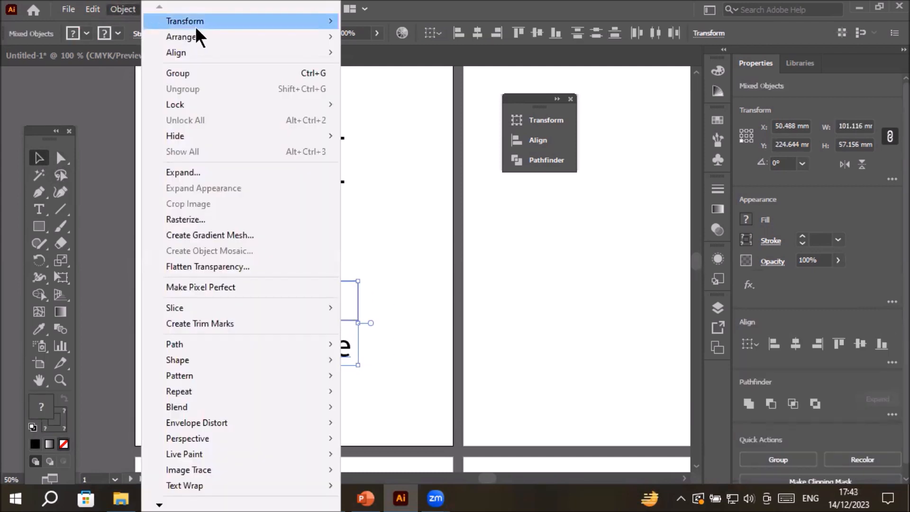
{"action": "mouse_move", "coordinate": [198, 27]}
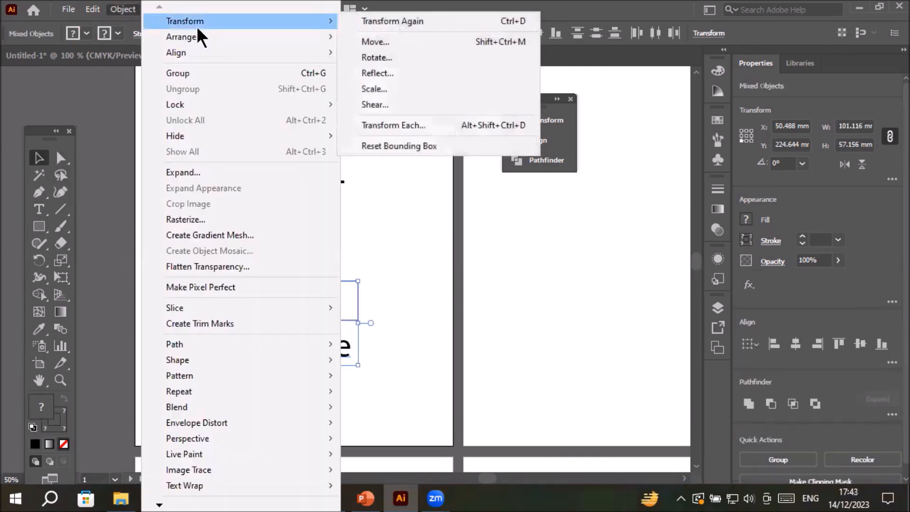
{"action": "left_click", "coordinate": [406, 105]}
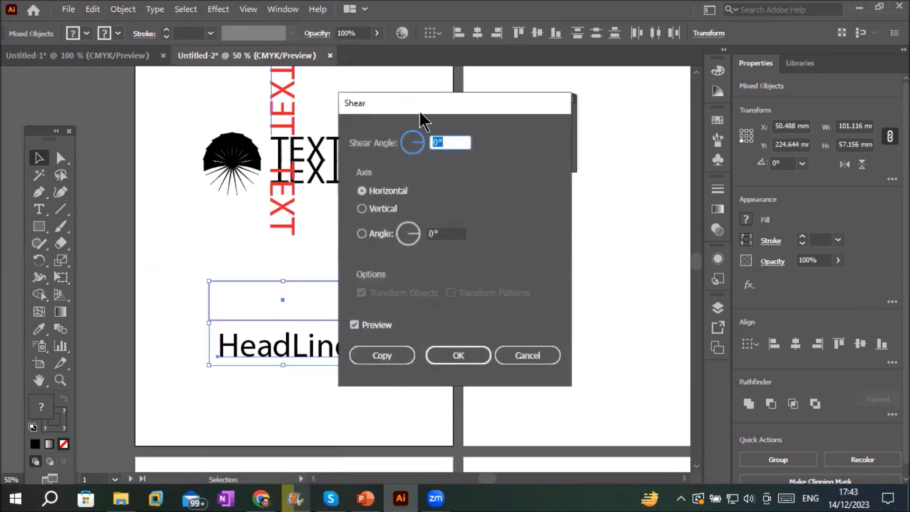
{"action": "left_click_drag", "start_coordinate": [428, 107], "coordinate": [547, 105]}
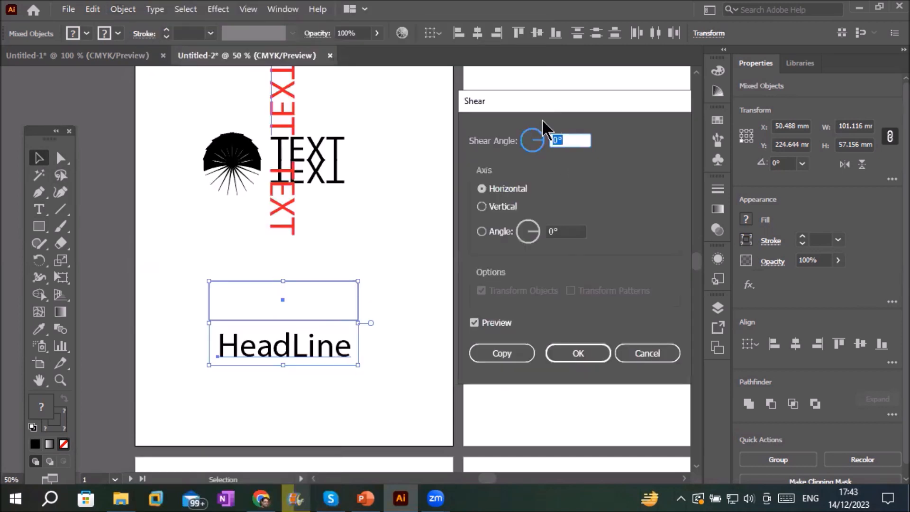
Preview a horizontal shear on the rectangle and headline with varying angles, ending at -50°
{"action": "left_click", "coordinate": [574, 137]}
{"action": "scroll", "coordinate": [574, 136], "scroll_direction": "up", "scroll_amount": 17}
{"action": "scroll", "coordinate": [568, 136], "scroll_direction": "up", "scroll_amount": 18}
{"action": "scroll", "coordinate": [568, 136], "scroll_direction": "up", "scroll_amount": 9}
{"action": "scroll", "coordinate": [568, 136], "scroll_direction": "down", "scroll_amount": 18}
{"action": "scroll", "coordinate": [576, 138], "scroll_direction": "down", "scroll_amount": 20}
{"action": "scroll", "coordinate": [576, 138], "scroll_direction": "down", "scroll_amount": 20}
{"action": "scroll", "coordinate": [575, 137], "scroll_direction": "down", "scroll_amount": 19}
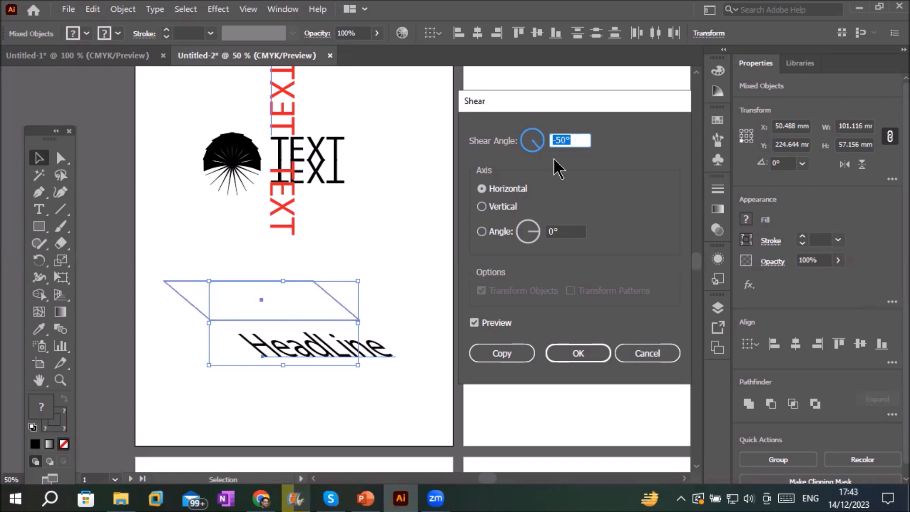
Set the shear to the vertical axis at 21° and create a sheared copy of the rectangle and headline
{"action": "left_click", "coordinate": [511, 214]}
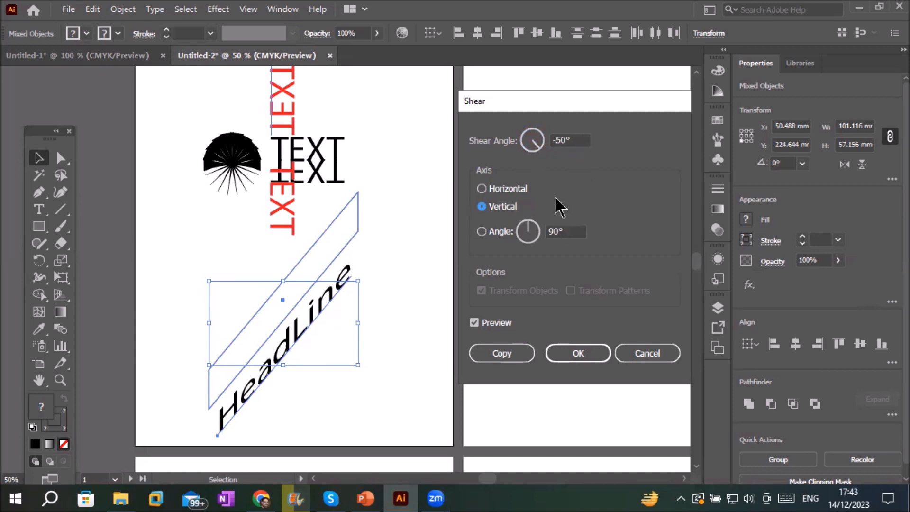
{"action": "left_click", "coordinate": [575, 141]}
{"action": "scroll", "coordinate": [576, 141], "scroll_direction": "down", "scroll_amount": 3}
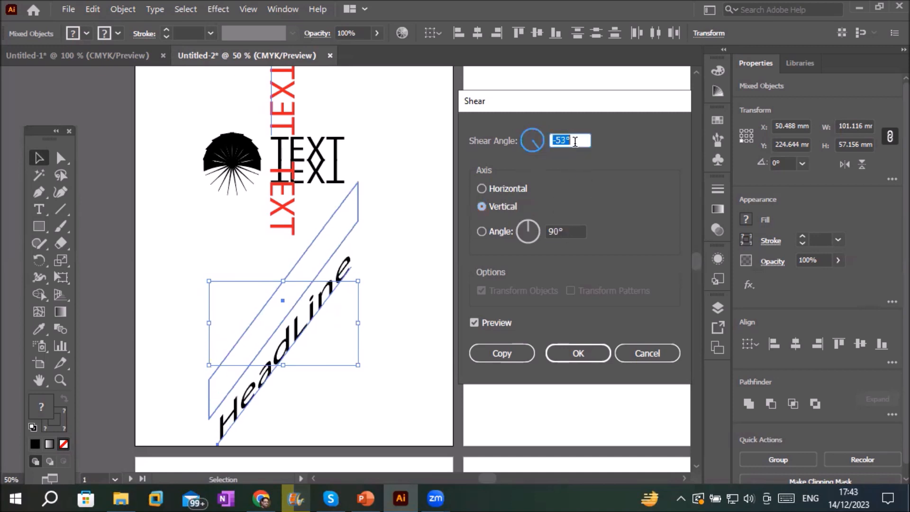
{"action": "scroll", "coordinate": [575, 141], "scroll_direction": "down", "scroll_amount": 2}
{"action": "scroll", "coordinate": [578, 141], "scroll_direction": "up", "scroll_amount": 20}
{"action": "scroll", "coordinate": [580, 139], "scroll_direction": "up", "scroll_amount": 20}
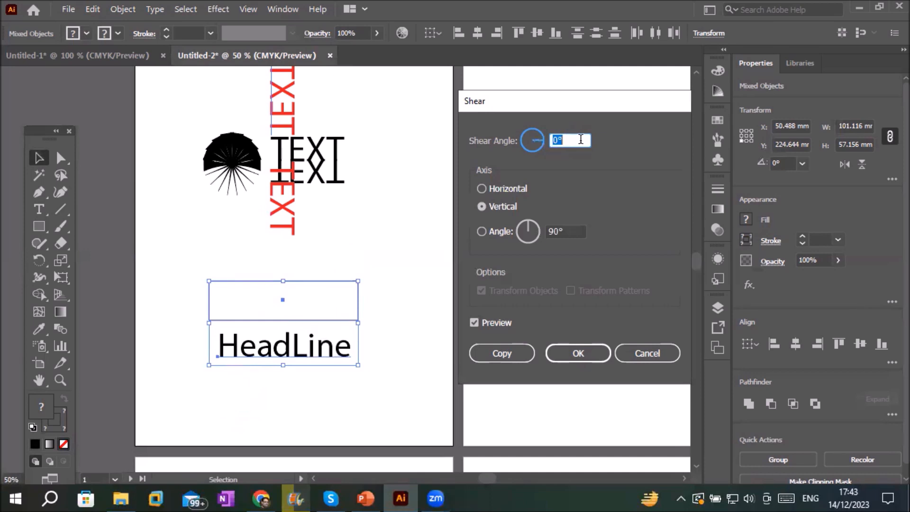
{"action": "scroll", "coordinate": [581, 139], "scroll_direction": "down", "scroll_amount": 2}
{"action": "scroll", "coordinate": [581, 139], "scroll_direction": "up", "scroll_amount": 20}
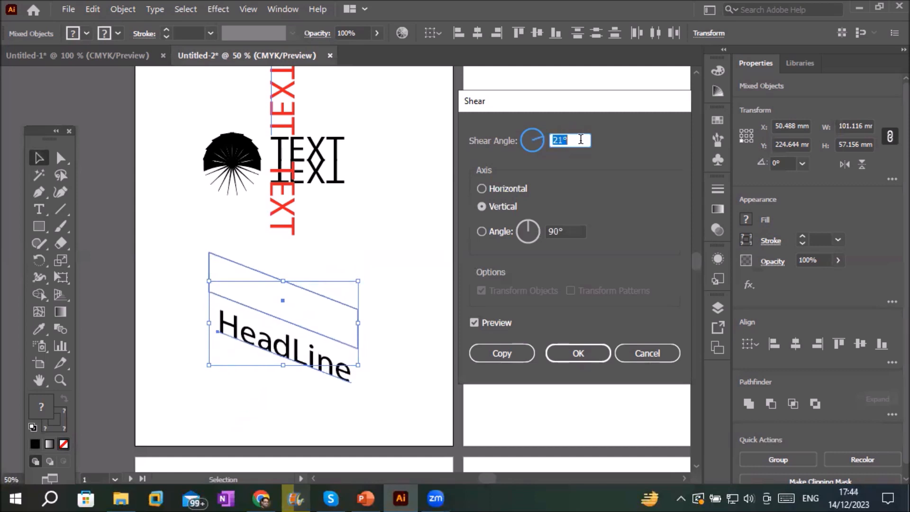
{"action": "left_click", "coordinate": [493, 358]}
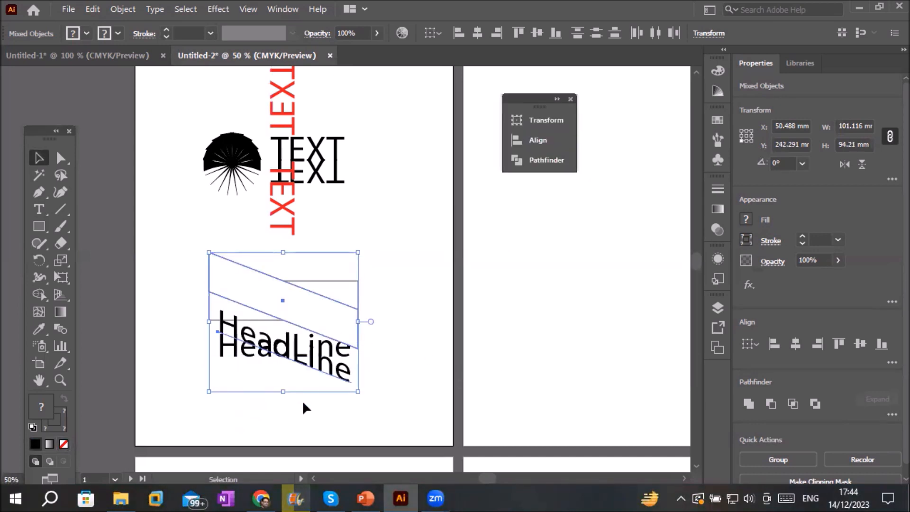
Fill the original unsheared rectangle with CMYK Cyan
{"action": "scroll", "coordinate": [301, 380], "scroll_direction": "up", "scroll_amount": 4}
{"action": "scroll", "coordinate": [304, 372], "scroll_direction": "down", "scroll_amount": 2}
{"action": "scroll", "coordinate": [193, 360], "scroll_direction": "up", "scroll_amount": 1}
{"action": "scroll", "coordinate": [195, 360], "scroll_direction": "down", "scroll_amount": 1}
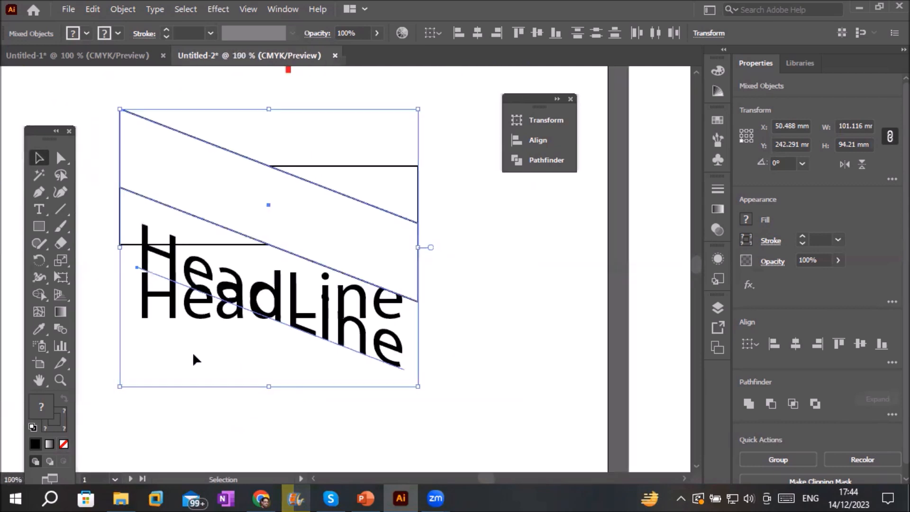
{"action": "left_click", "coordinate": [508, 285]}
{"action": "left_click", "coordinate": [409, 167]}
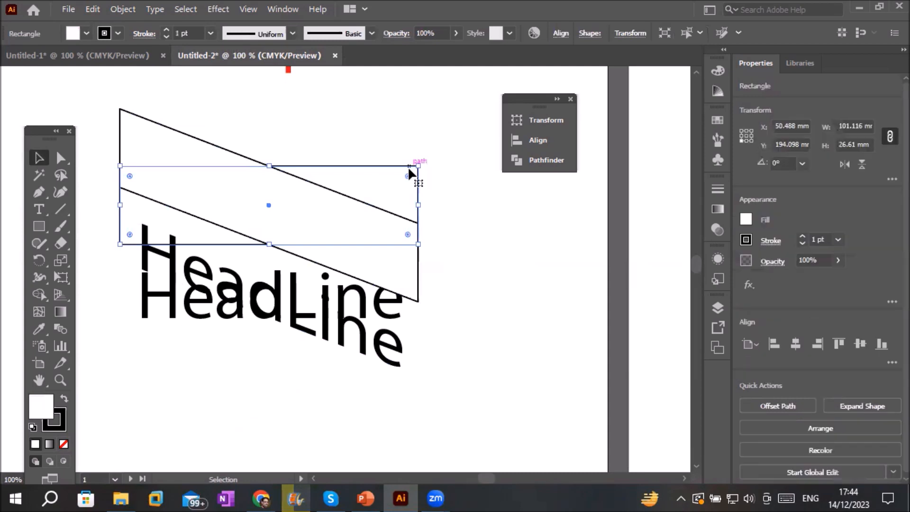
{"action": "left_click", "coordinate": [87, 33]}
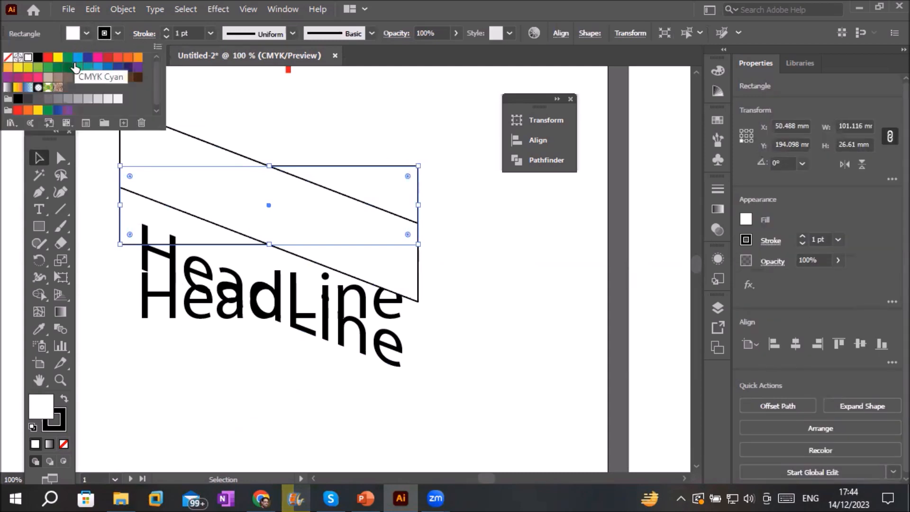
{"action": "left_click", "coordinate": [79, 58]}
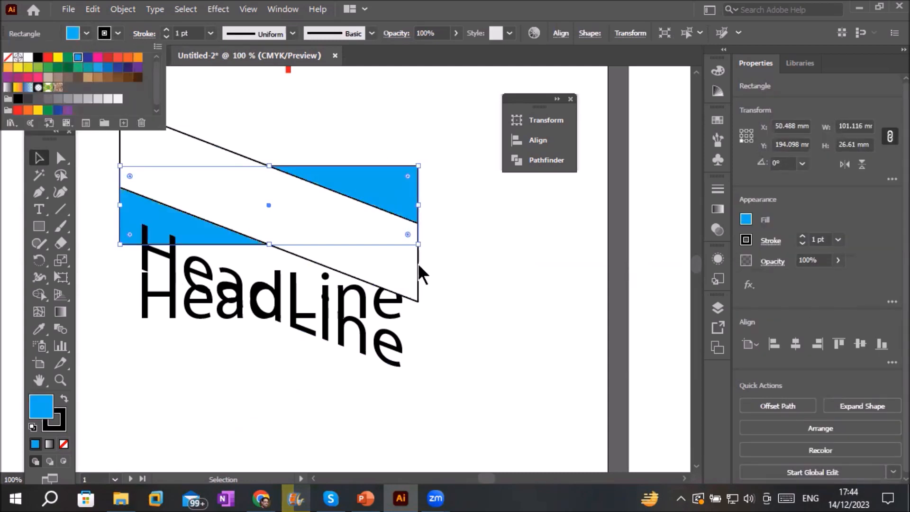
Fill the sheared rectangle copy with dark blue and clear the selection
{"action": "left_click", "coordinate": [415, 278]}
{"action": "left_click", "coordinate": [414, 278]}
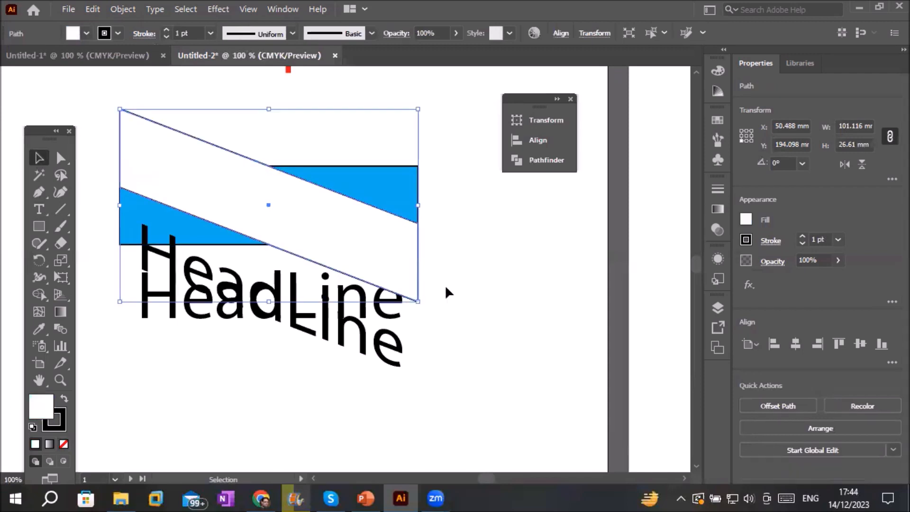
{"action": "left_click", "coordinate": [87, 32]}
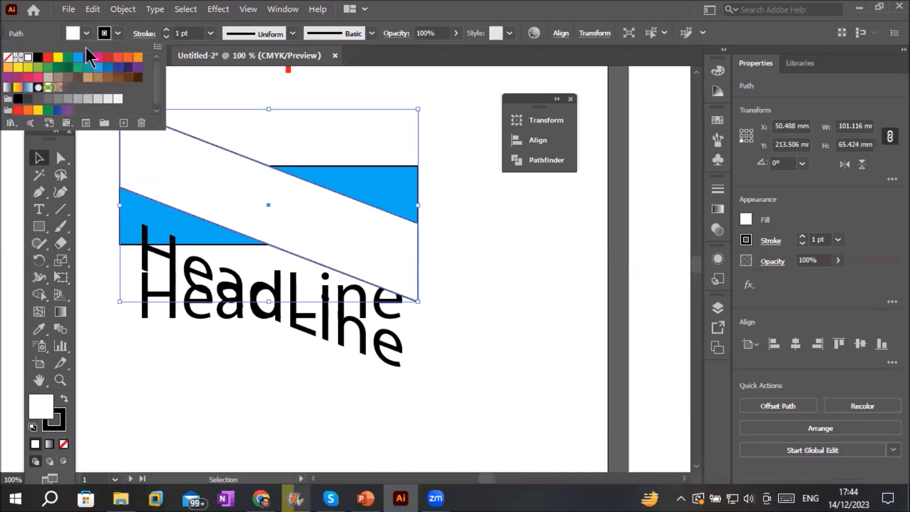
{"action": "left_click", "coordinate": [88, 57]}
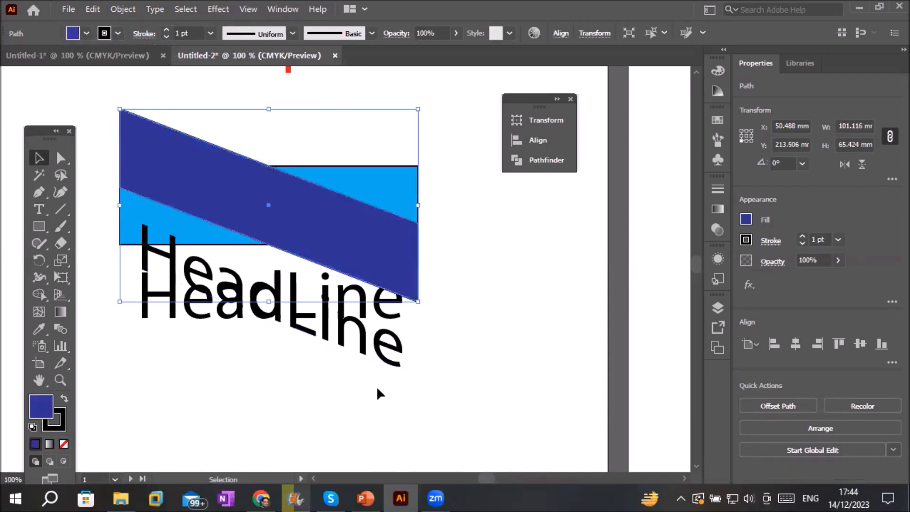
{"action": "left_click", "coordinate": [356, 398]}
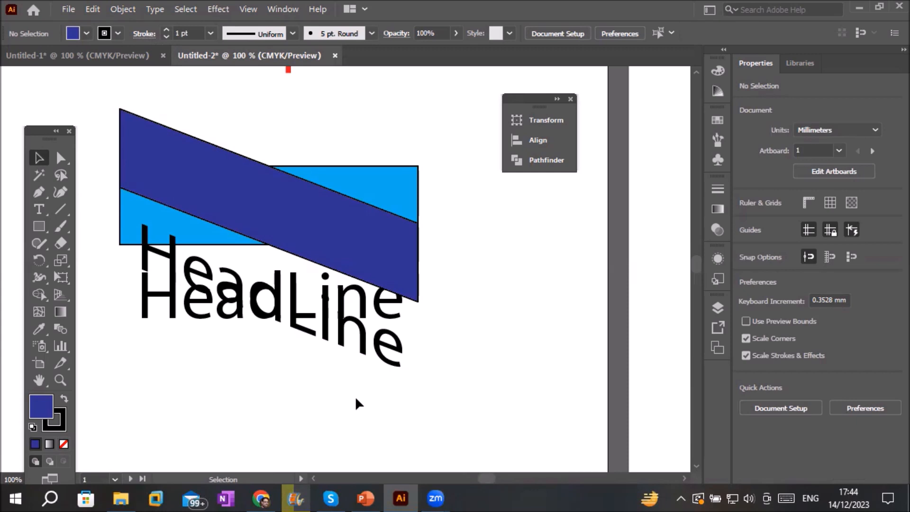
Move both rectangles and both HeadLine texts together onto the neighbouring artboard on the right and deselect them
{"action": "scroll", "coordinate": [359, 403], "scroll_direction": "down", "scroll_amount": 3}
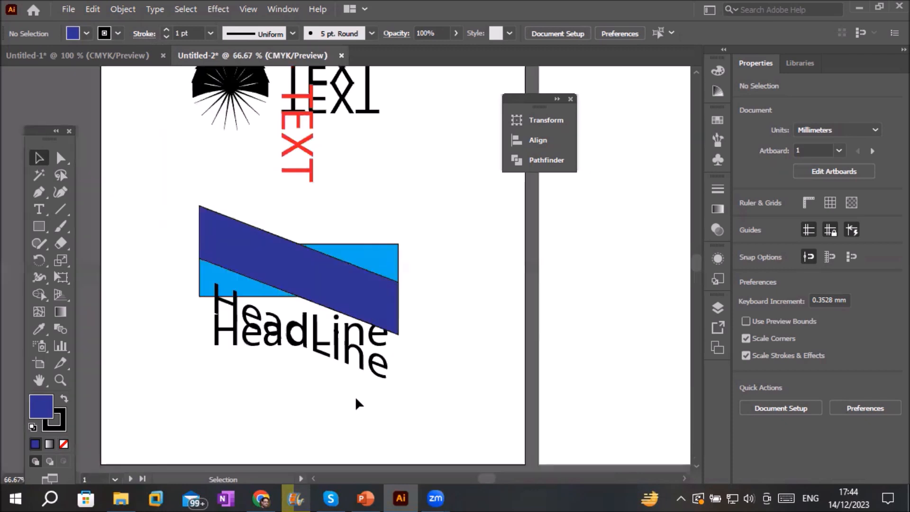
{"action": "left_click_drag", "start_coordinate": [217, 252], "coordinate": [440, 427]}
{"action": "left_click_drag", "start_coordinate": [350, 353], "coordinate": [657, 171]}
{"action": "left_click", "coordinate": [300, 358]}
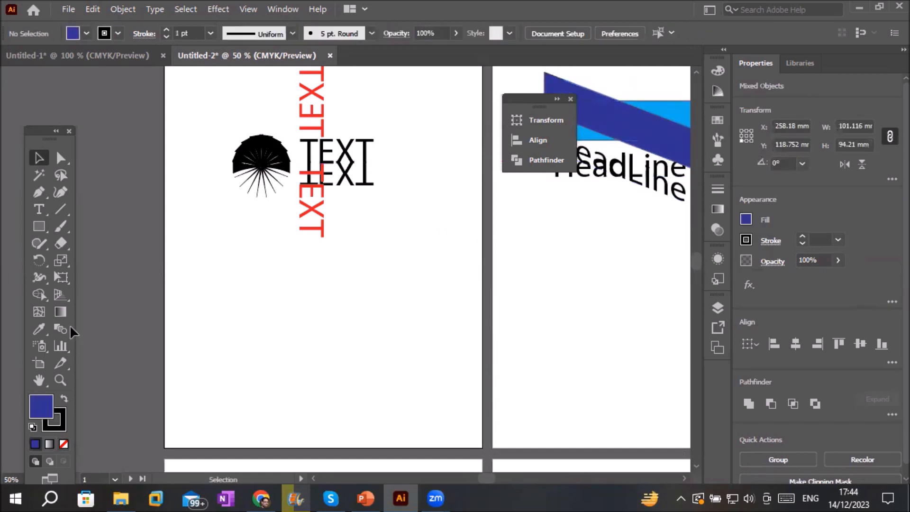
Draw a dark blue square about 11 mm wide near the artboard's left edge, below the fan
{"action": "left_click", "coordinate": [38, 227]}
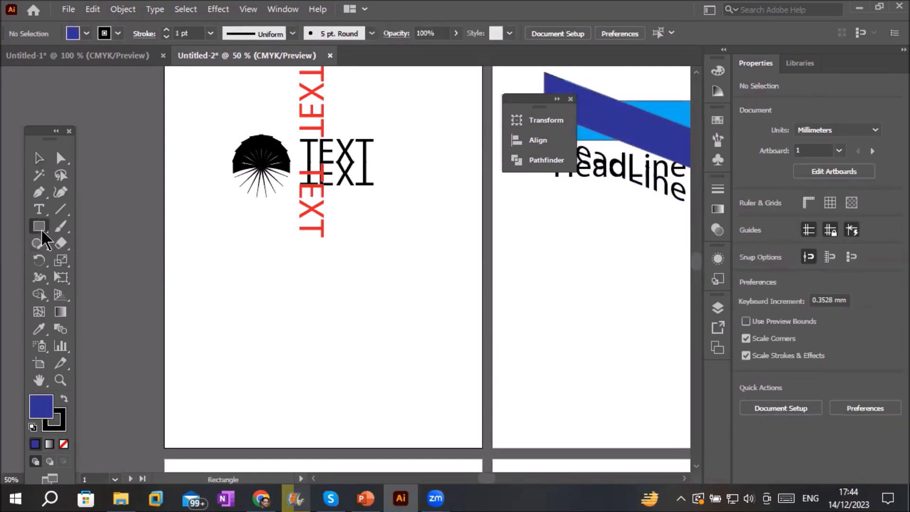
{"action": "left_click_drag", "start_coordinate": [186, 280], "coordinate": [203, 298]}
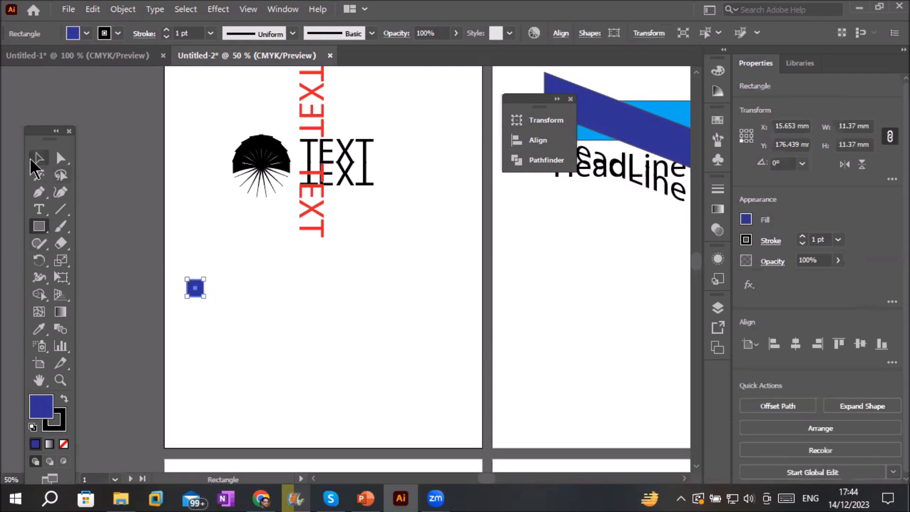
{"action": "left_click", "coordinate": [39, 158]}
Copy the square about 42 mm straight to the right and repeat the transformation once to get a third square
{"action": "scroll", "coordinate": [204, 291], "scroll_direction": "up", "scroll_amount": 3}
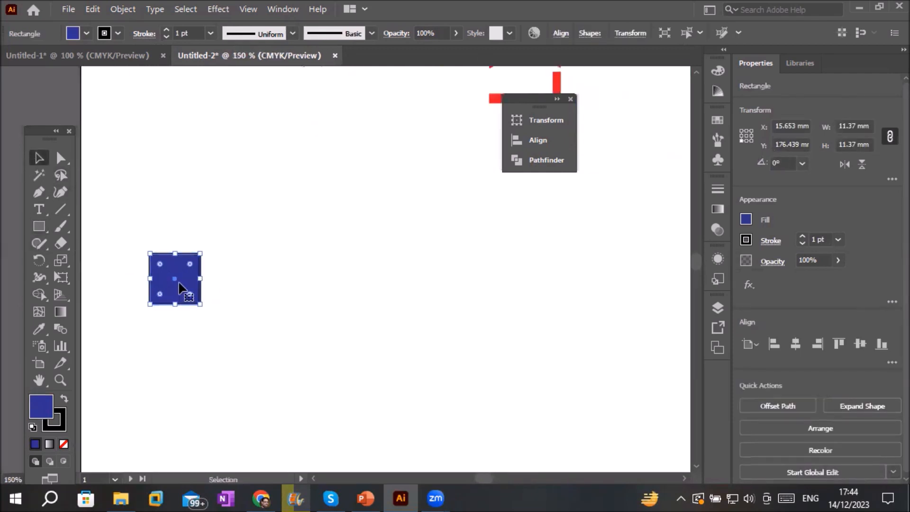
{"action": "left_click_drag", "start_coordinate": [185, 290], "coordinate": [373, 290]}
{"action": "key", "text": "ctrl+d"}
{"action": "scroll", "coordinate": [372, 291], "scroll_direction": "down", "scroll_amount": 2}
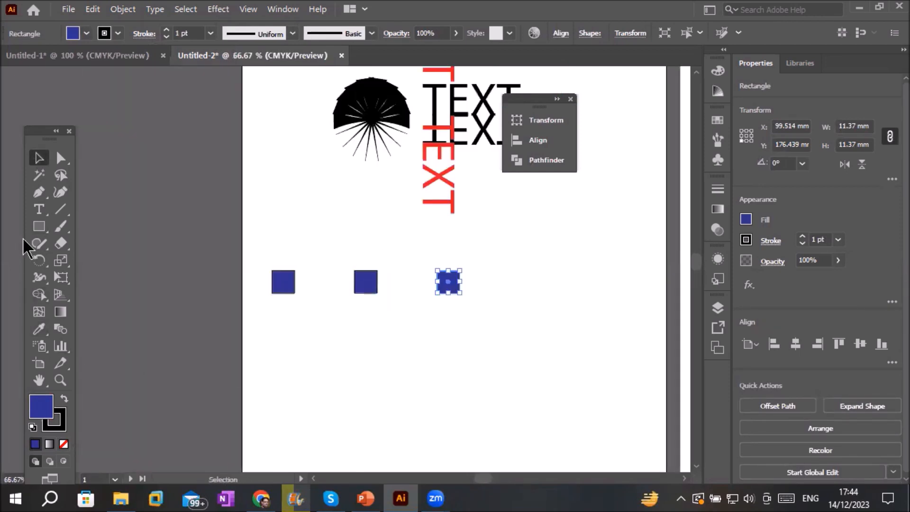
Draw a dark blue circle about 11 mm in diameter below the row of squares
{"action": "left_click_drag", "start_coordinate": [46, 237], "coordinate": [84, 258]}
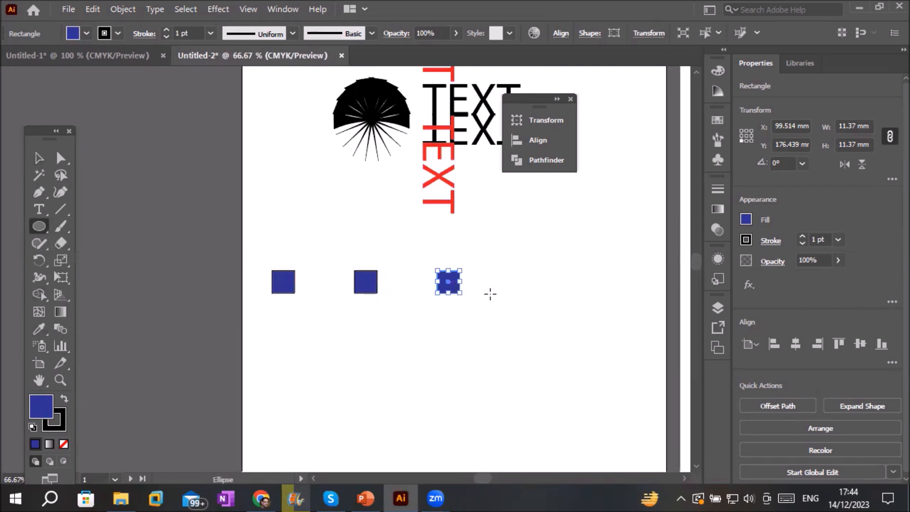
{"action": "left_click_drag", "start_coordinate": [311, 339], "coordinate": [332, 360]}
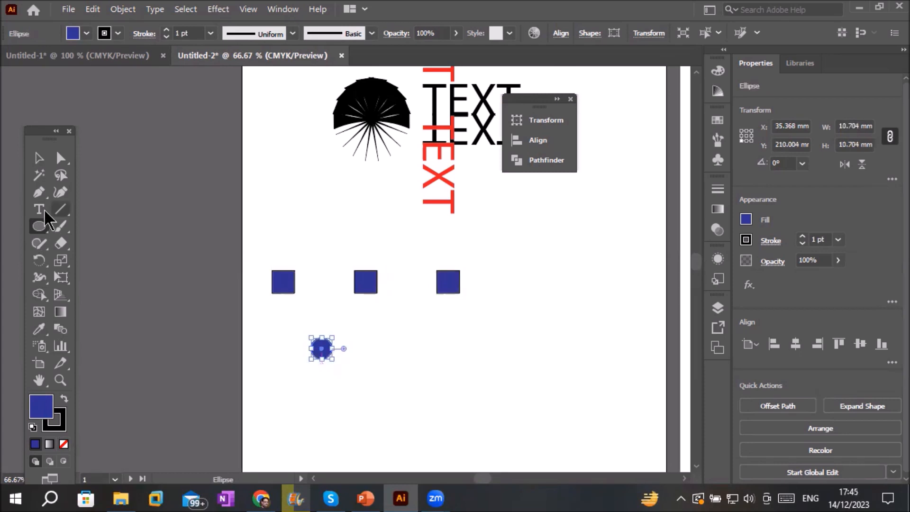
{"action": "left_click", "coordinate": [40, 159]}
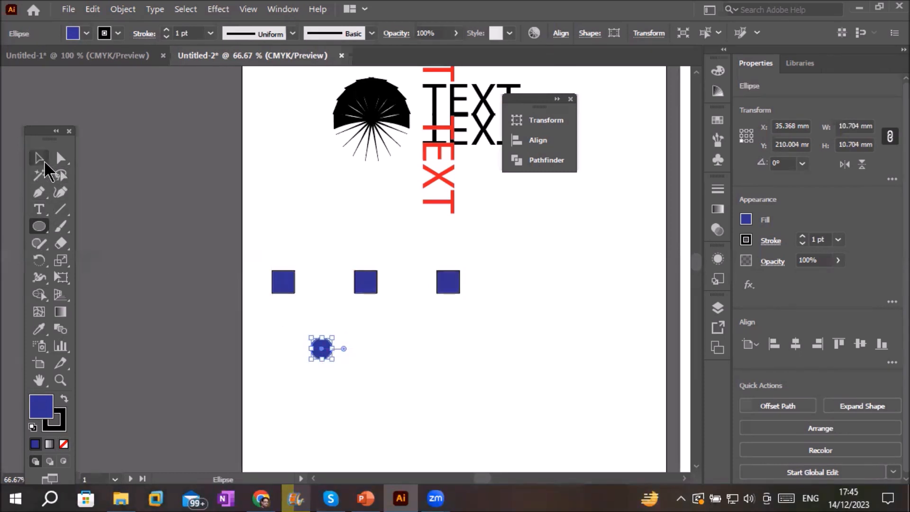
Copy the circle about 46 mm to the right and repeat the transformation once to get a third circle
{"action": "scroll", "coordinate": [341, 331], "scroll_direction": "up", "scroll_amount": 1}
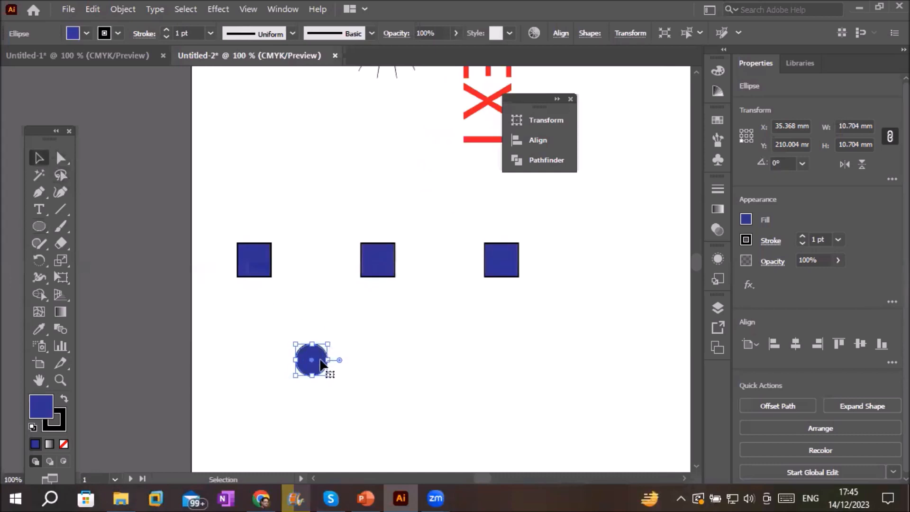
{"action": "left_click_drag", "start_coordinate": [321, 365], "coordinate": [459, 360]}
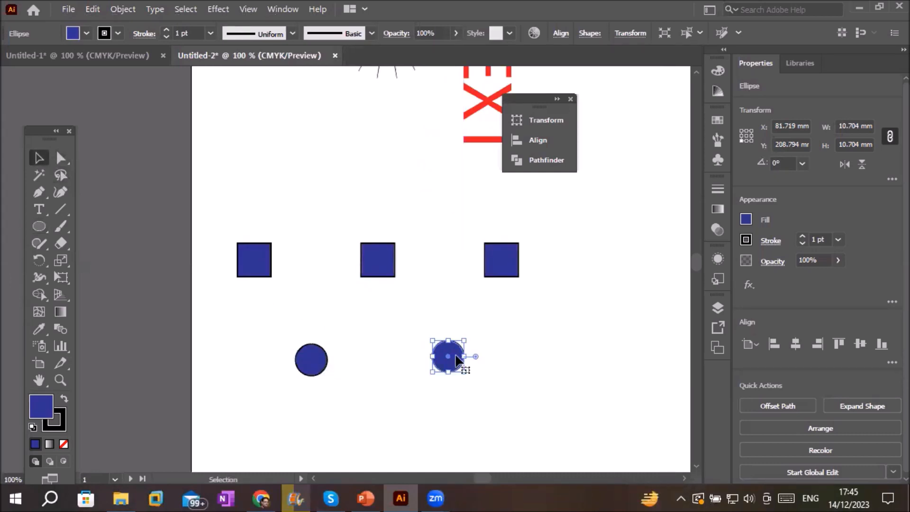
{"action": "key", "text": "ctrl+d"}
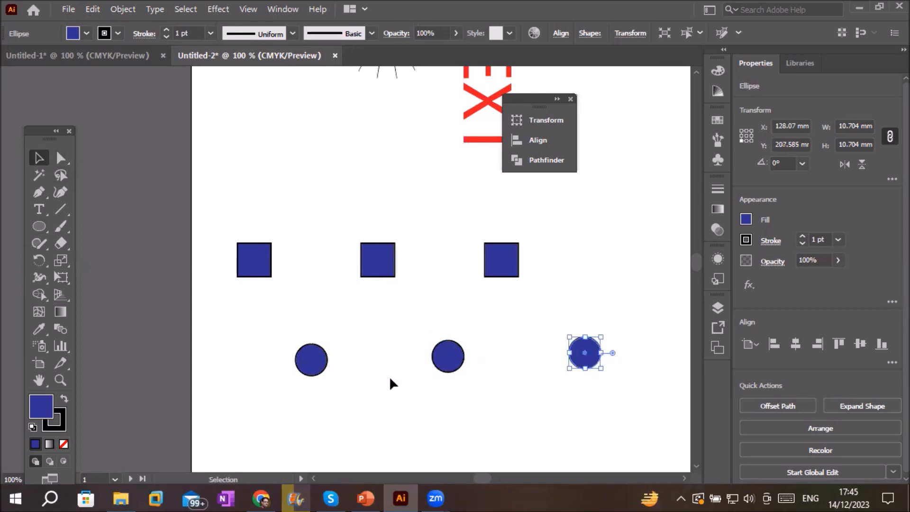
Add the text "Head" in the empty area below the row of circles
{"action": "left_click_drag", "start_coordinate": [204, 202], "coordinate": [621, 395]}
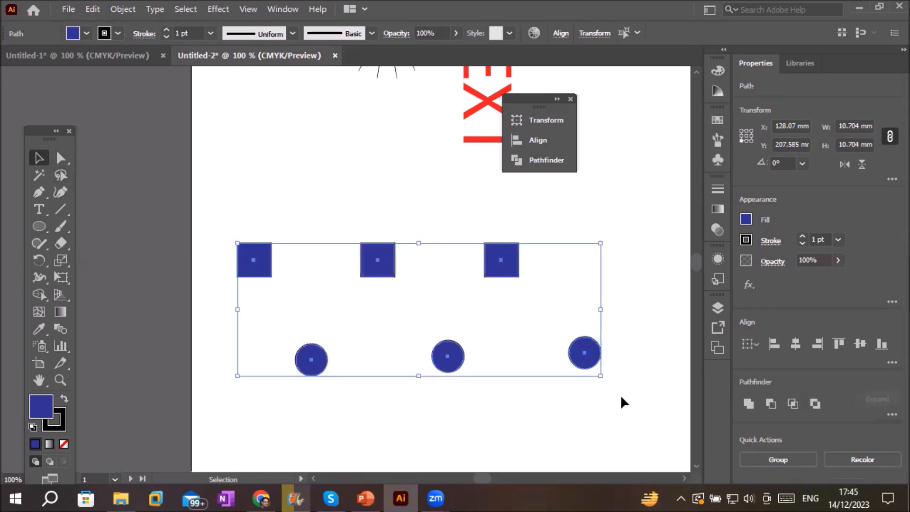
{"action": "left_click_drag", "start_coordinate": [697, 273], "coordinate": [699, 278]}
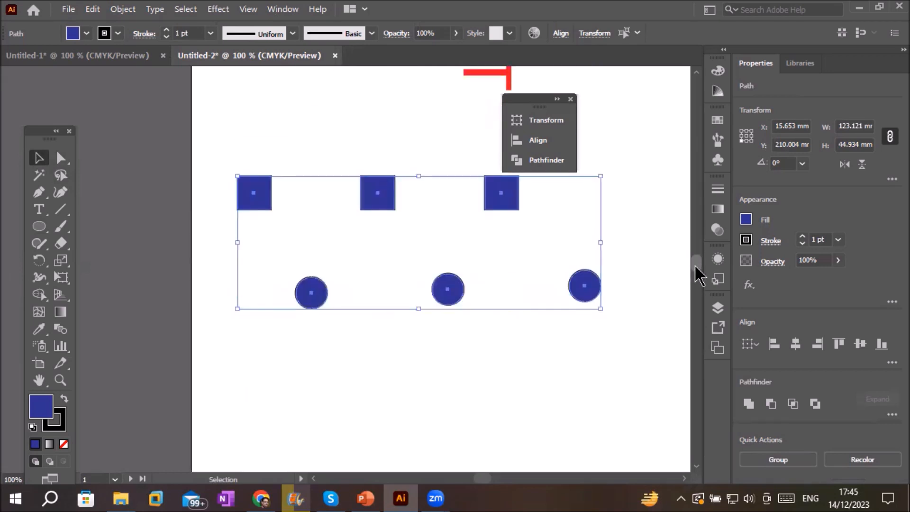
{"action": "left_click", "coordinate": [478, 332]}
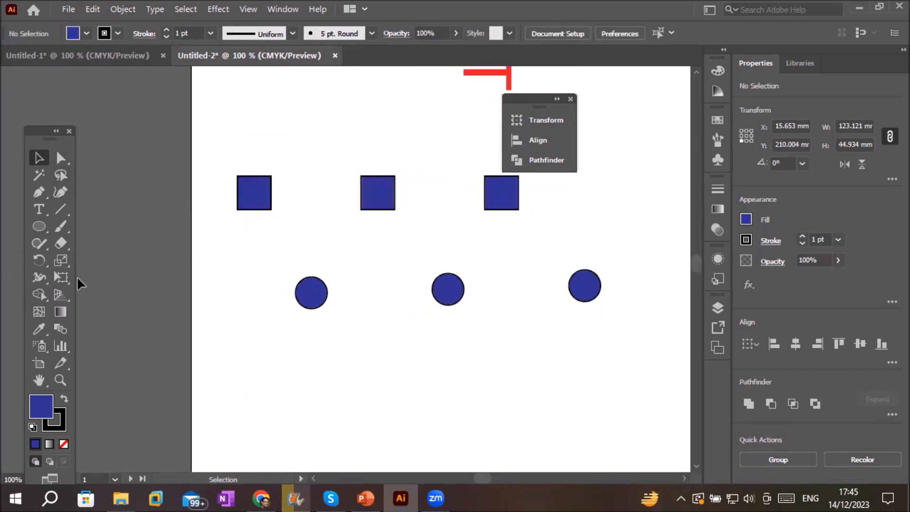
{"action": "left_click", "coordinate": [39, 209]}
{"action": "left_click", "coordinate": [377, 363]}
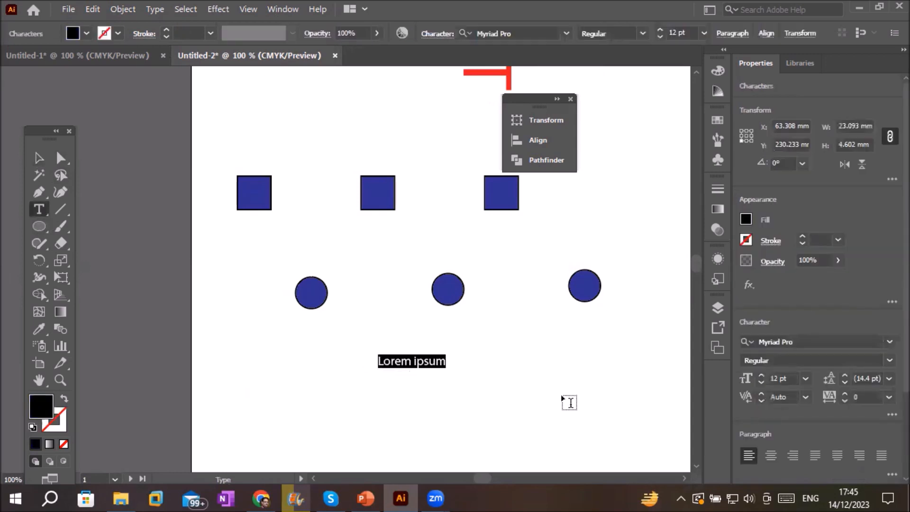
{"action": "type", "text": "Head"}
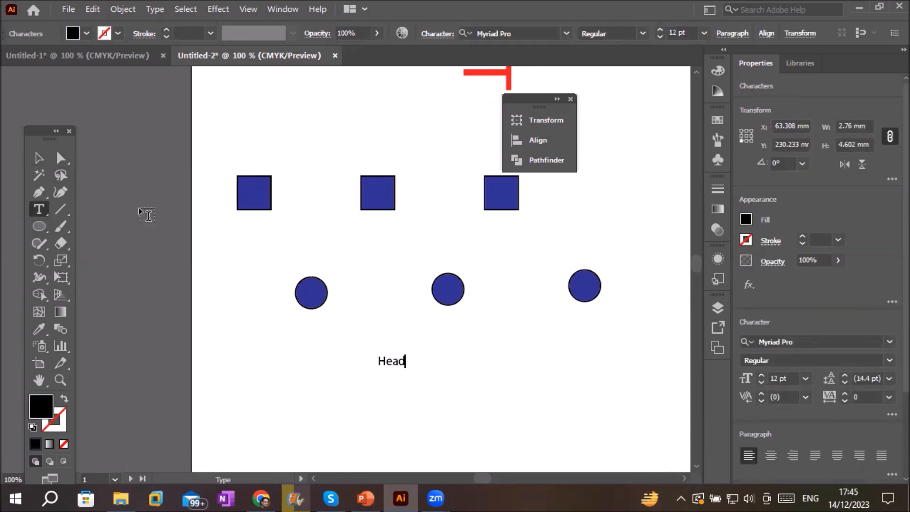
{"action": "left_click", "coordinate": [41, 160]}
{"action": "left_click", "coordinate": [42, 161]}
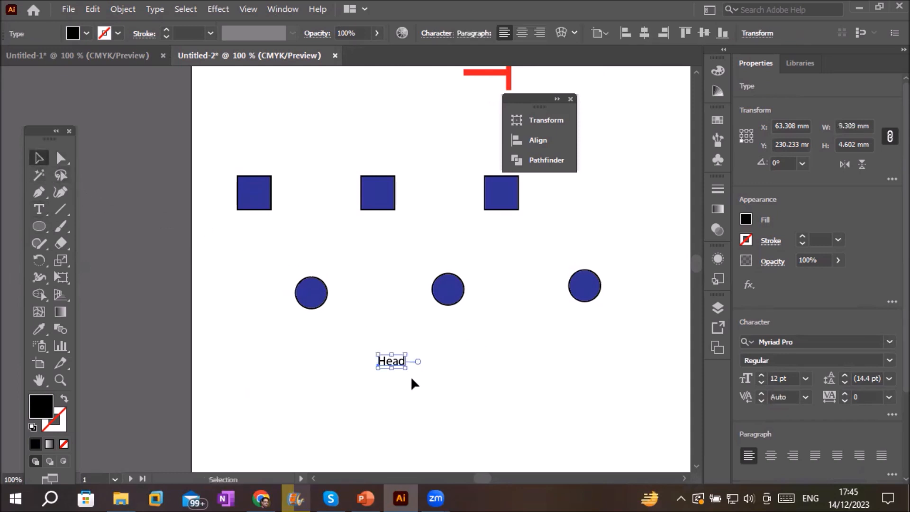
Enlarge the "Head" text to about 33 mm wide (42.1 pt) and shift it slightly down and to the left
{"action": "left_click_drag", "start_coordinate": [405, 368], "coordinate": [475, 417]}
{"action": "mouse_move", "coordinate": [421, 379]}
{"action": "left_mouse_down"}
{"action": "mouse_move", "coordinate": [373, 391]}
{"action": "mouse_move", "coordinate": [408, 392]}
{"action": "left_mouse_up"}
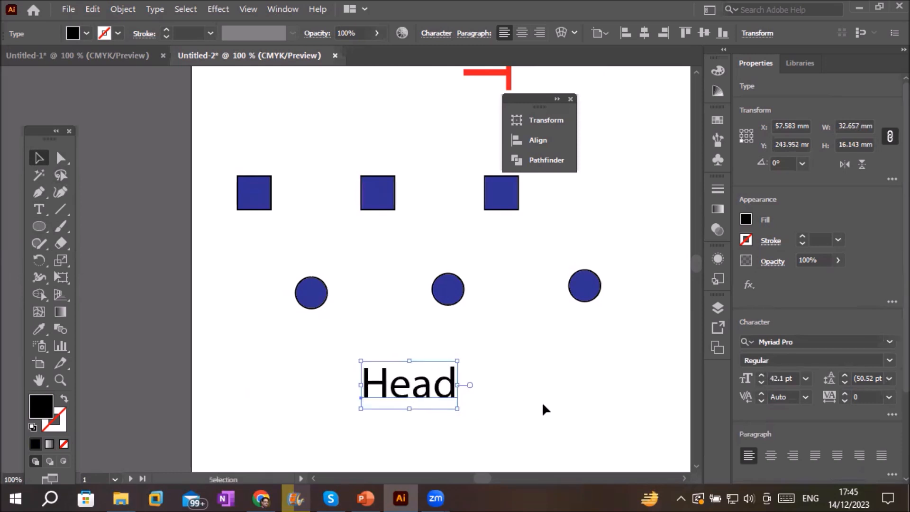
{"action": "left_click", "coordinate": [542, 411]}
Start the Scale command on all the squares, circles and the "Head" text, with non-uniform scaling and the artwork left uncovered
{"action": "left_click_drag", "start_coordinate": [214, 155], "coordinate": [612, 433]}
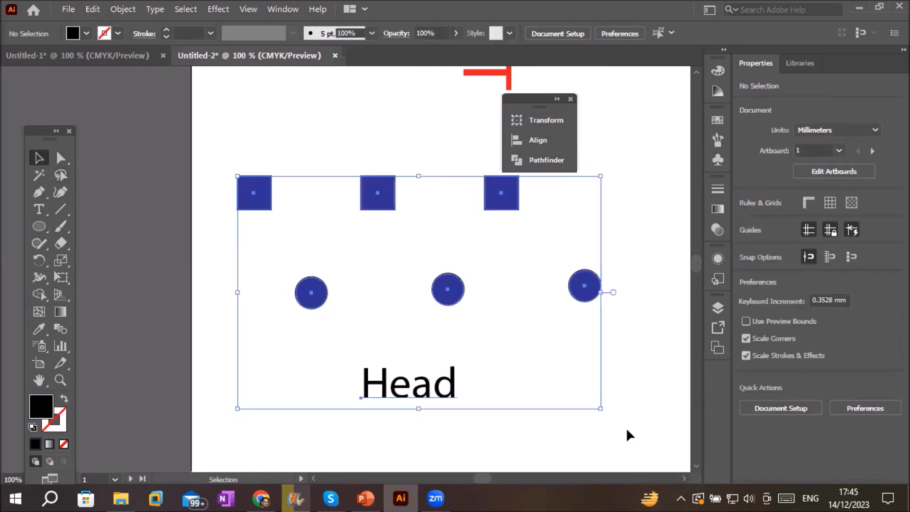
{"action": "left_click", "coordinate": [123, 9]}
{"action": "mouse_move", "coordinate": [190, 28]}
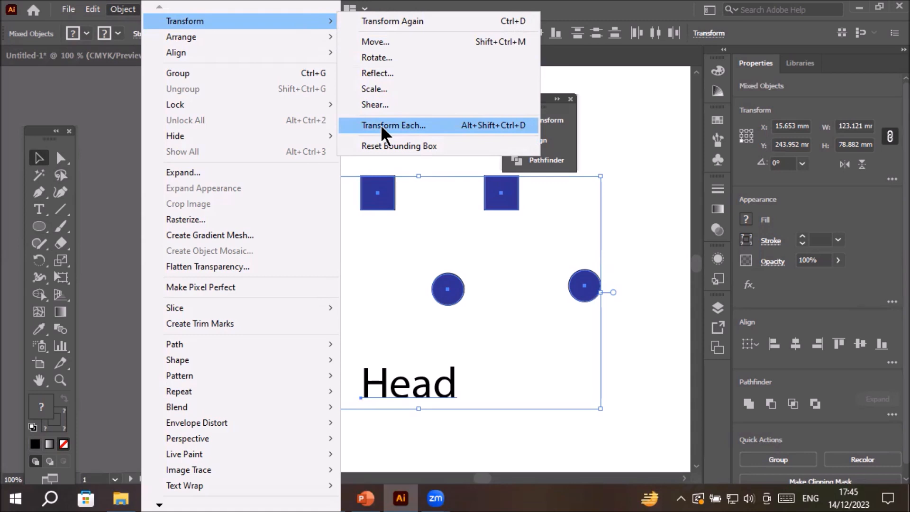
{"action": "left_click", "coordinate": [403, 90]}
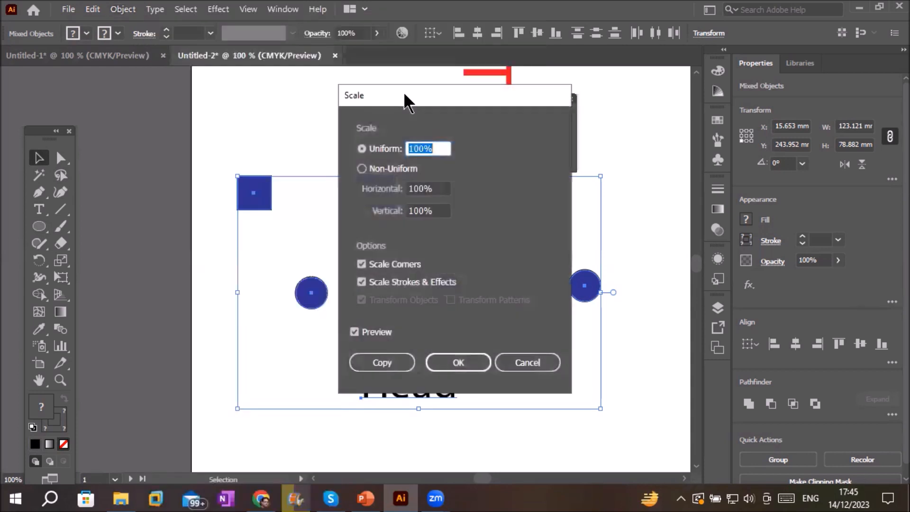
{"action": "left_click_drag", "start_coordinate": [466, 97], "coordinate": [494, 94]}
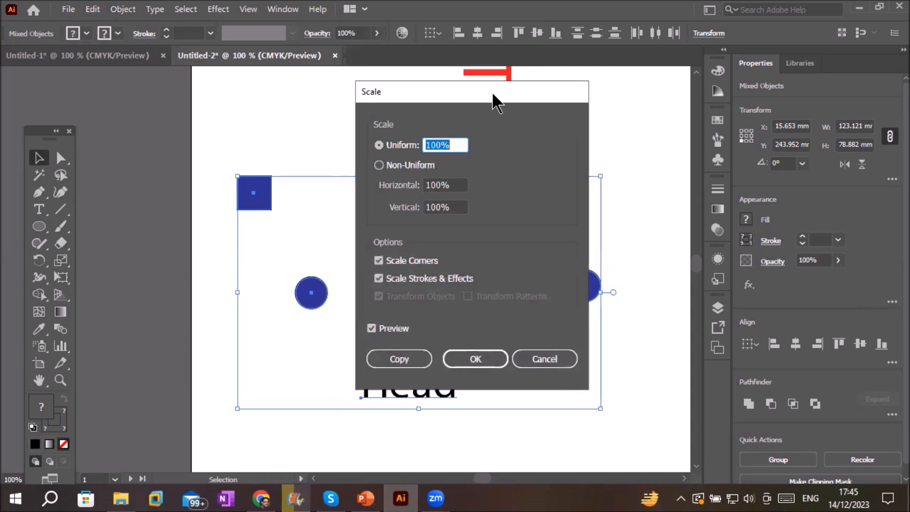
{"action": "left_click_drag", "start_coordinate": [491, 92], "coordinate": [766, 92]}
{"action": "left_click", "coordinate": [730, 146]}
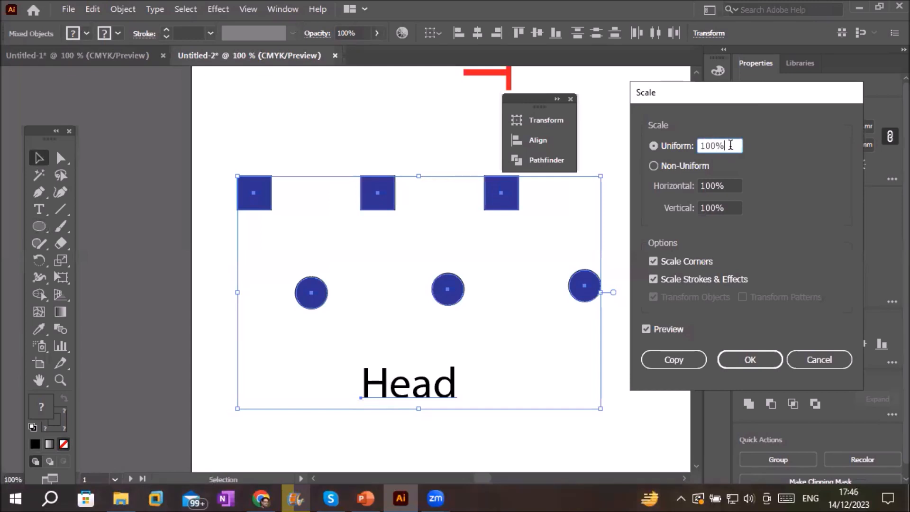
{"action": "left_click", "coordinate": [654, 166]}
{"action": "left_click", "coordinate": [656, 146]}
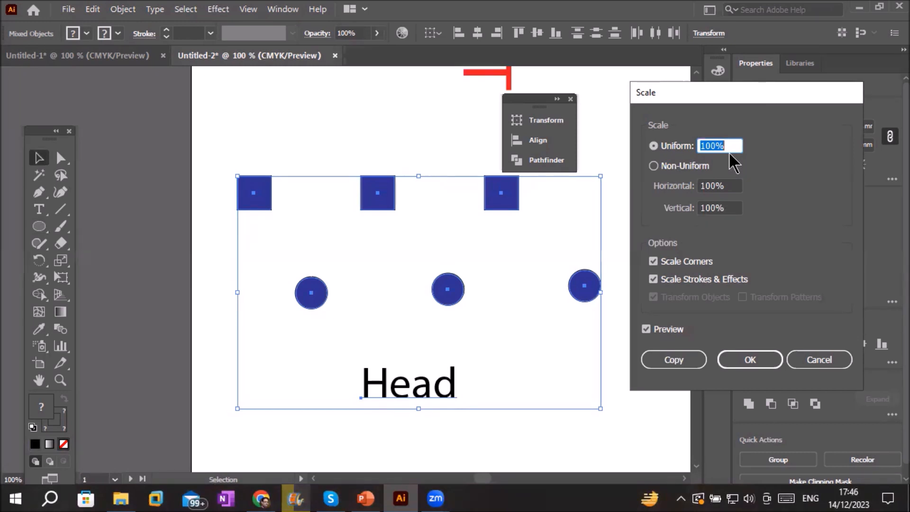
{"action": "left_click", "coordinate": [676, 166]}
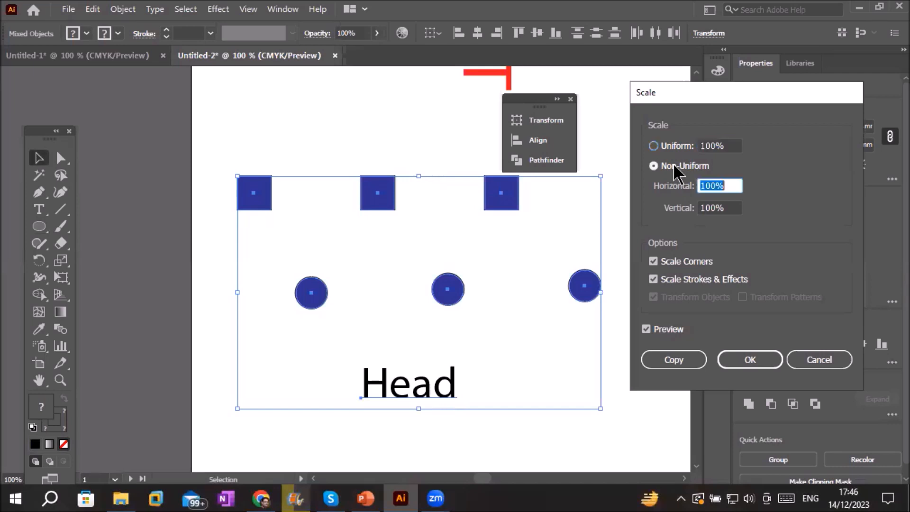
Raise the horizontal scale of the selected objects gradually to 125%, watching them widen in the preview
{"action": "left_click", "coordinate": [734, 185]}
{"action": "key", "text": "Up"}
{"action": "key", "text": "Up"}
{"action": "key", "text": "Up"}
{"action": "key", "text": "Up"}
{"action": "key", "text": "Up"}
{"action": "key", "text": "Up"}
{"action": "key", "text": "Up"}
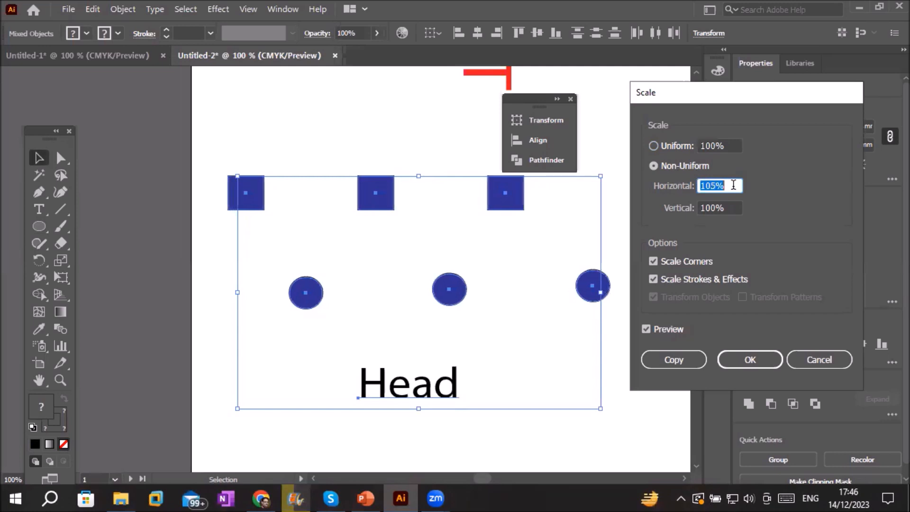
{"action": "key", "text": "Up"}
{"action": "key", "text": "Up"}
{"action": "key", "text": "Up"}
{"action": "key", "text": "Up"}
{"action": "key", "text": "Up"}
{"action": "key", "text": "Up"}
{"action": "key", "text": "Up"}
{"action": "key", "text": "Up"}
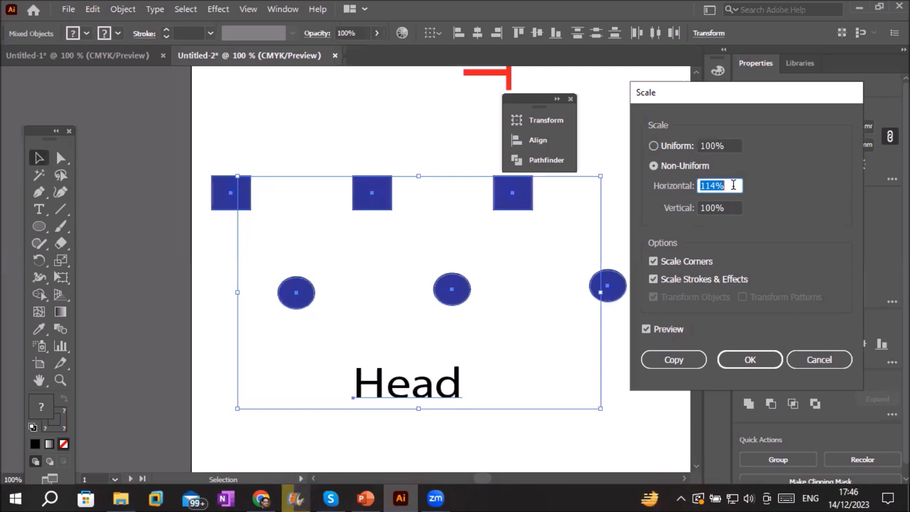
{"action": "key", "text": "Up"}
{"action": "key", "text": "Up"}
{"action": "key", "text": "Up"}
{"action": "key", "text": "Up"}
{"action": "key", "text": "Up"}
{"action": "key", "text": "Up"}
{"action": "key", "text": "Up"}
{"action": "key", "text": "Up"}
{"action": "key", "text": "Up"}
{"action": "key", "text": "Up"}
{"action": "key", "text": "Up"}
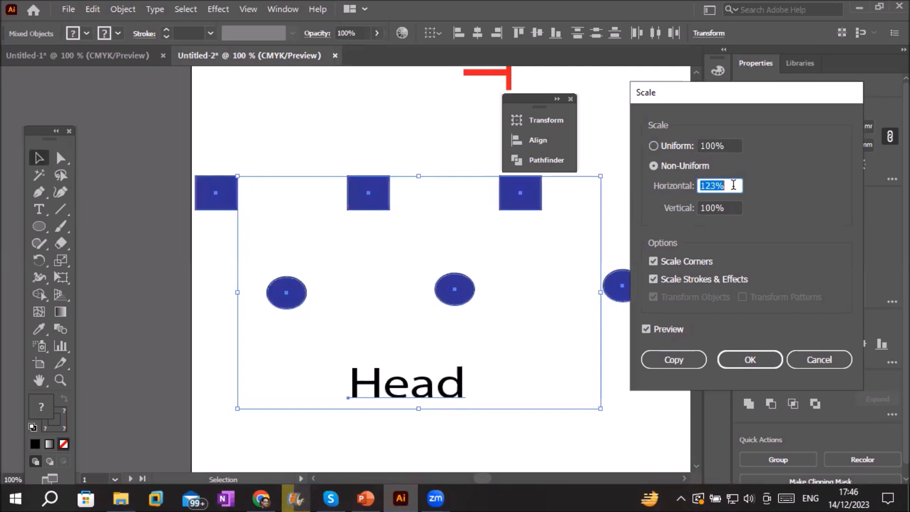
{"action": "key", "text": "Up"}
{"action": "key", "text": "Up"}
Lower the horizontal scale of the selected objects gradually to 22%, previewing how they narrow
{"action": "key", "text": "Down"}
{"action": "key", "text": "Down"}
{"action": "key", "text": "Down"}
{"action": "key", "text": "Down"}
{"action": "key", "text": "Down"}
{"action": "key", "text": "Down"}
{"action": "key", "text": "Down"}
{"action": "key", "text": "Down"}
{"action": "key", "text": "Down"}
{"action": "key", "text": "Down"}
{"action": "key", "text": "Down"}
{"action": "key", "text": "Down"}
{"action": "key", "text": "Down"}
{"action": "key", "text": "Down"}
{"action": "key", "text": "Down"}
{"action": "key", "text": "Down"}
{"action": "key", "text": "Down"}
{"action": "key", "text": "Down"}
{"action": "key", "text": "Down"}
{"action": "key", "text": "Down"}
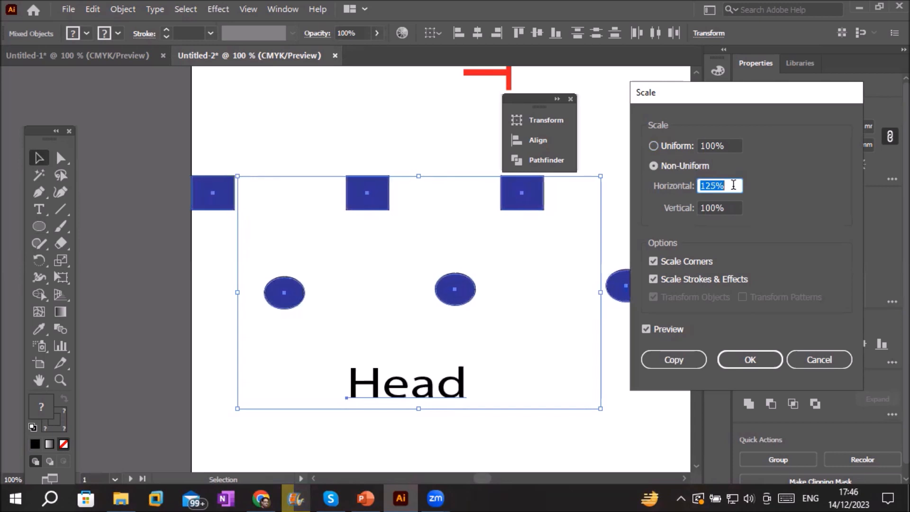
{"action": "key", "text": "Down"}
{"action": "key", "text": "Down"}
{"action": "key", "text": "Down"}
{"action": "key", "text": "Down"}
{"action": "key", "text": "Down"}
{"action": "key", "text": "Down"}
{"action": "key", "text": "Down"}
{"action": "key", "text": "Down"}
{"action": "key", "text": "Down"}
{"action": "key", "text": "Down"}
{"action": "key", "text": "Down"}
{"action": "key", "text": "Down"}
{"action": "key", "text": "Down"}
{"action": "key", "text": "Down"}
{"action": "key", "text": "Down"}
{"action": "key", "text": "Down"}
{"action": "key", "text": "Down"}
{"action": "key", "text": "Down"}
{"action": "key", "text": "Down"}
{"action": "key", "text": "Down"}
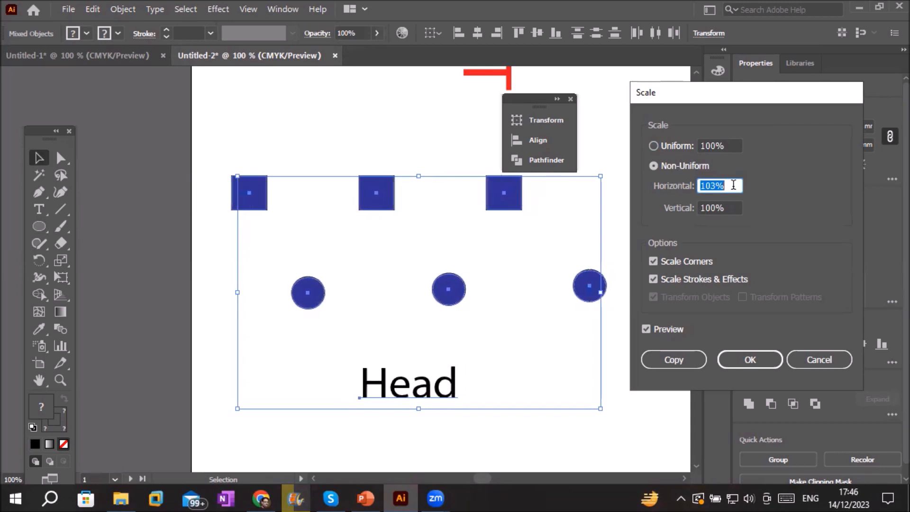
{"action": "key", "text": "Down"}
{"action": "key", "text": "Down"}
{"action": "key", "text": "Down"}
{"action": "key", "text": "Down"}
{"action": "key", "text": "Down"}
{"action": "key", "text": "Down"}
{"action": "key", "text": "Down"}
{"action": "key", "text": "Down"}
{"action": "key", "text": "Down"}
{"action": "key", "text": "Down"}
{"action": "key", "text": "Down"}
{"action": "key", "text": "Down"}
{"action": "key", "text": "Down"}
{"action": "key", "text": "Down"}
{"action": "key", "text": "Down"}
{"action": "key", "text": "Down"}
{"action": "key", "text": "Down"}
{"action": "key", "text": "Down"}
{"action": "key", "text": "Down"}
{"action": "key", "text": "Down"}
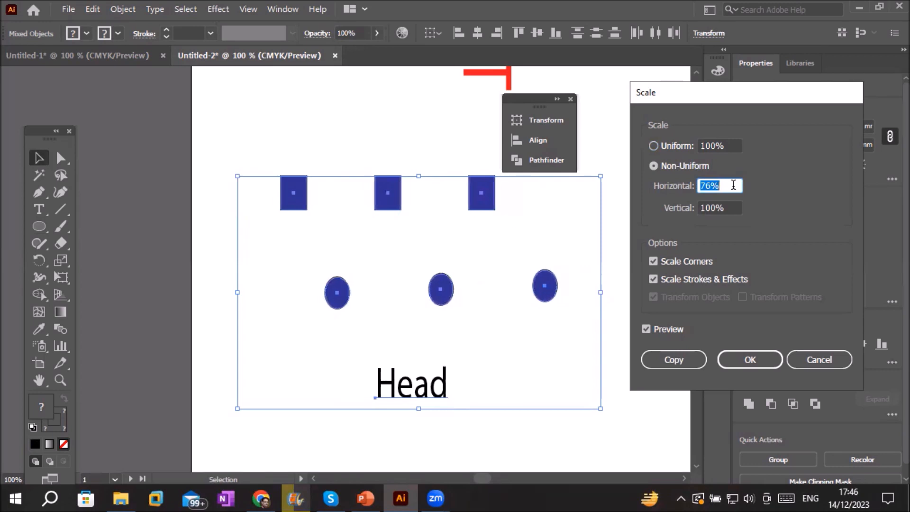
{"action": "key", "text": "Down"}
{"action": "key", "text": "Down"}
{"action": "key", "text": "Down"}
{"action": "key", "text": "Down"}
{"action": "key", "text": "Down"}
{"action": "key", "text": "Down"}
{"action": "key", "text": "Down"}
{"action": "key", "text": "Down"}
{"action": "key", "text": "Down"}
{"action": "key", "text": "Down"}
{"action": "key", "text": "Down"}
{"action": "key", "text": "Down"}
{"action": "key", "text": "Down"}
{"action": "key", "text": "Down"}
{"action": "key", "text": "Down"}
{"action": "key", "text": "Down"}
{"action": "key", "text": "Down"}
{"action": "key", "text": "Down"}
{"action": "key", "text": "Down"}
{"action": "key", "text": "Down"}
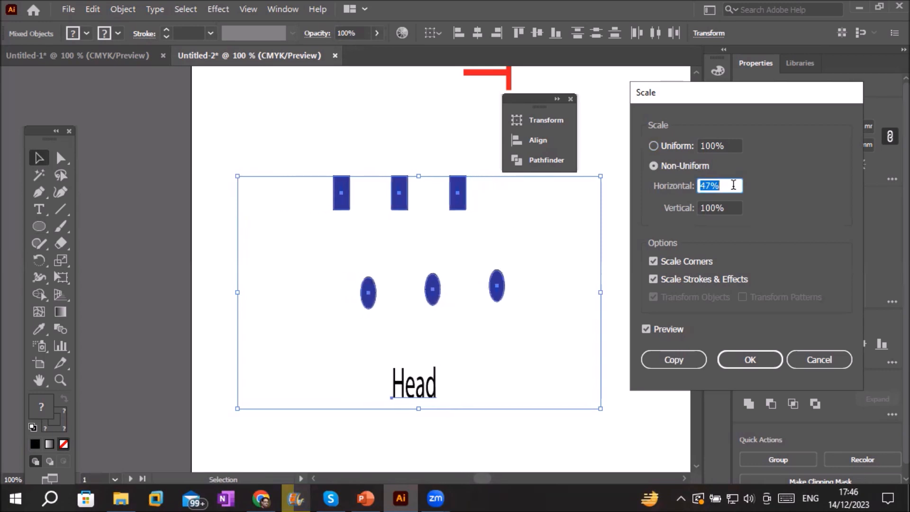
{"action": "key", "text": "Down"}
{"action": "key", "text": "Down"}
{"action": "key", "text": "Down"}
{"action": "key", "text": "Down"}
{"action": "key", "text": "Down"}
{"action": "key", "text": "Down"}
{"action": "key", "text": "Down"}
{"action": "key", "text": "Down"}
{"action": "key", "text": "Down"}
{"action": "key", "text": "Down"}
{"action": "key", "text": "Down"}
{"action": "key", "text": "Down"}
{"action": "key", "text": "Down"}
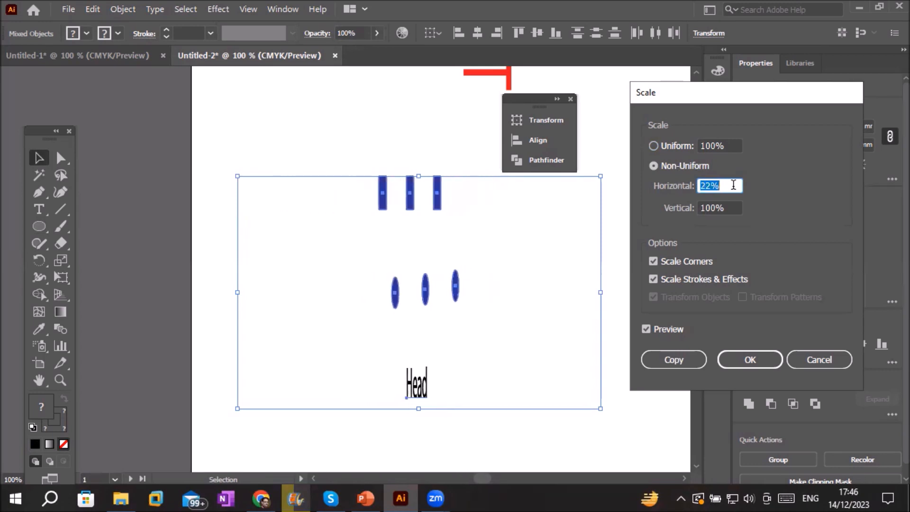
Raise the horizontal scale back to 30% in the preview, cancel the scaling and deselect everything
{"action": "key", "text": "Up"}
{"action": "key", "text": "Up"}
{"action": "key", "text": "Up"}
{"action": "key", "text": "Up"}
{"action": "key", "text": "Up"}
{"action": "key", "text": "Up"}
{"action": "key", "text": "Up"}
{"action": "key", "text": "Up"}
{"action": "key", "text": "Up"}
{"action": "key", "text": "Up"}
{"action": "key", "text": "Up"}
{"action": "key", "text": "Up"}
{"action": "key", "text": "Up"}
{"action": "key", "text": "Up"}
{"action": "key", "text": "Up"}
{"action": "key", "text": "Up"}
{"action": "key", "text": "Up"}
{"action": "key", "text": "Up"}
{"action": "key", "text": "Up"}
{"action": "key", "text": "Up"}
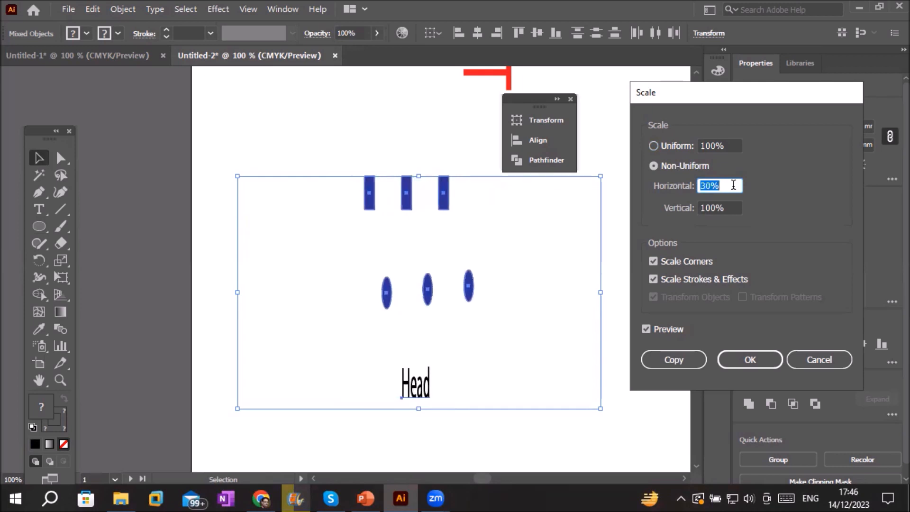
{"action": "left_click", "coordinate": [820, 360]}
{"action": "left_click", "coordinate": [421, 442]}
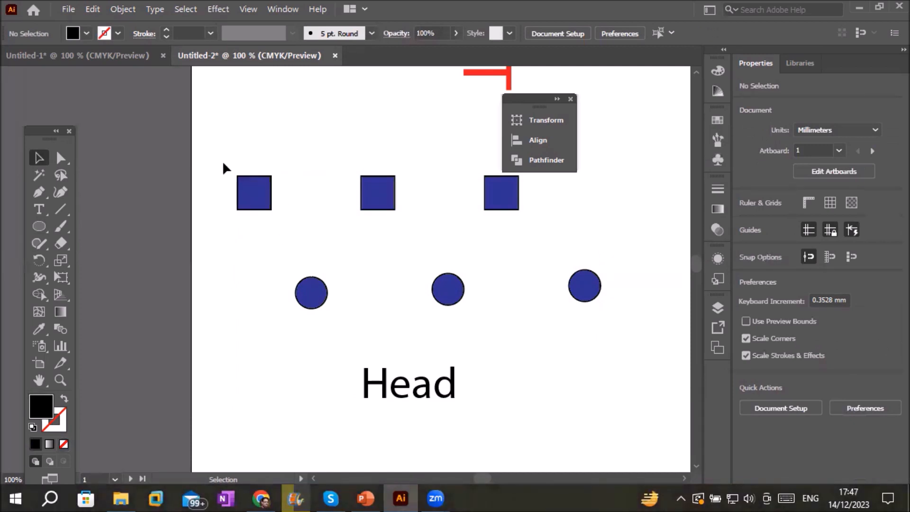
Examine the Scale command's corner and stroke options for all the squares, circles and text, and leave without scaling
{"action": "left_click_drag", "start_coordinate": [223, 162], "coordinate": [634, 433]}
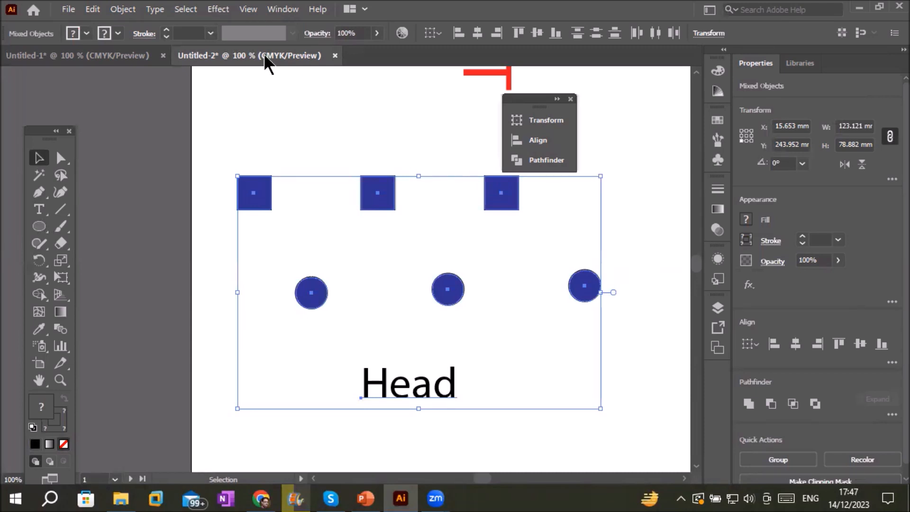
{"action": "left_click", "coordinate": [124, 10]}
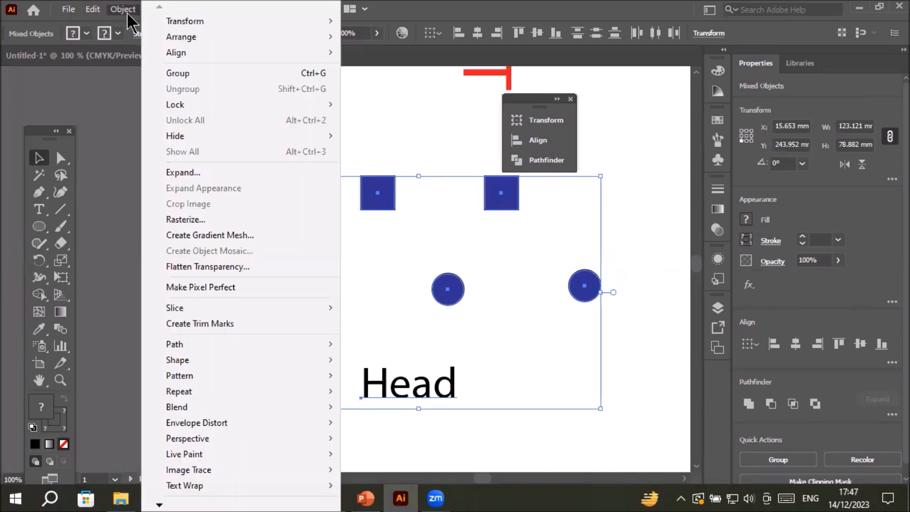
{"action": "mouse_move", "coordinate": [203, 20]}
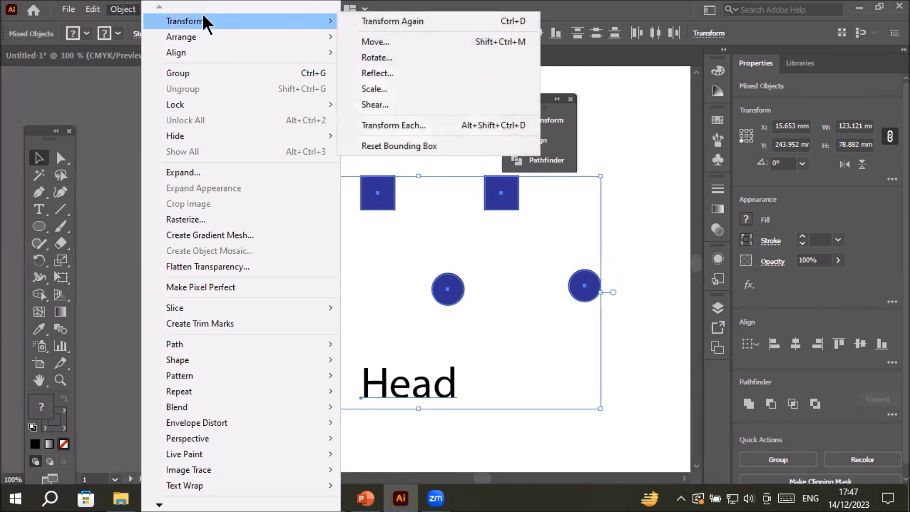
{"action": "left_click", "coordinate": [414, 86]}
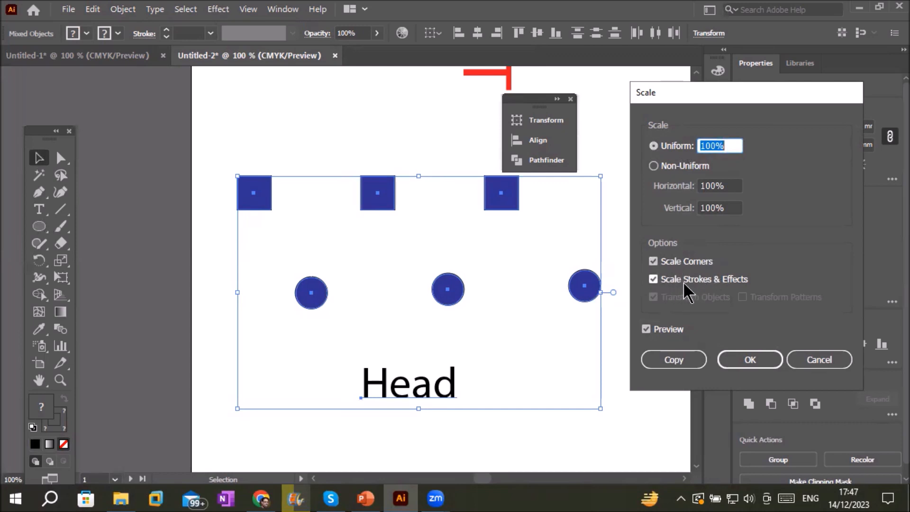
{"action": "left_click", "coordinate": [818, 363]}
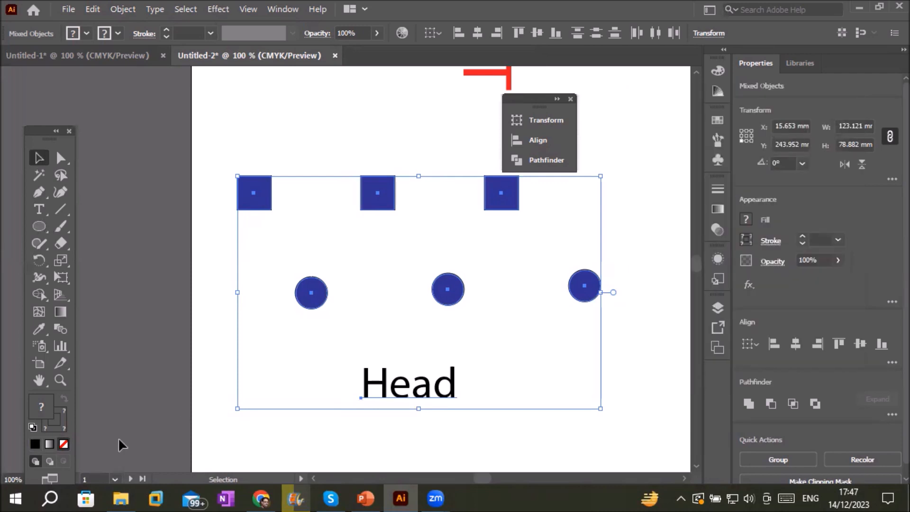
{"action": "left_click", "coordinate": [220, 411]}
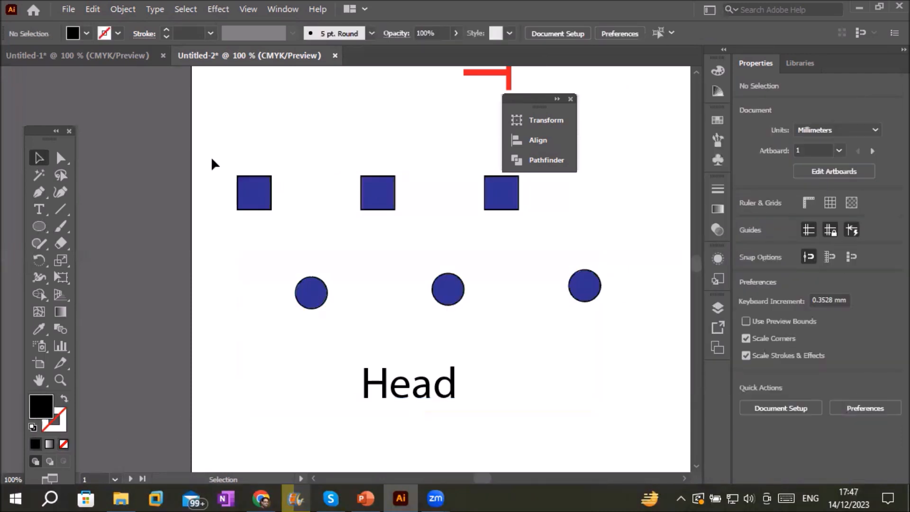
Close the floating Transform, Align and Pathfinder group and remove the fill from all the squares and circles
{"action": "left_click", "coordinate": [570, 99]}
{"action": "left_click_drag", "start_coordinate": [203, 161], "coordinate": [624, 323]}
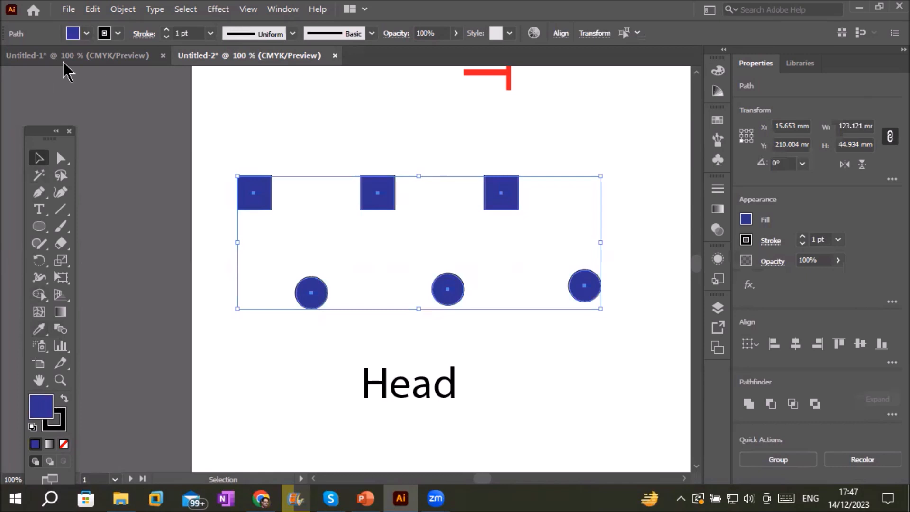
{"action": "left_click", "coordinate": [86, 33]}
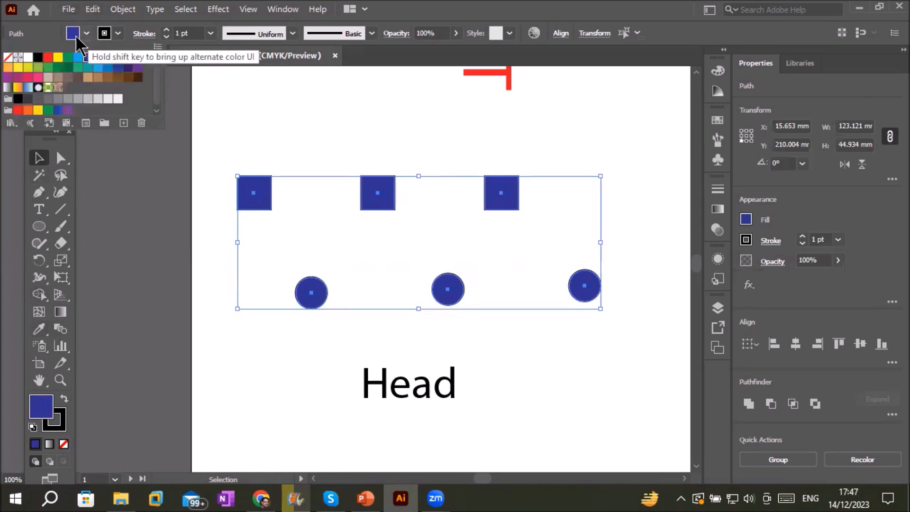
{"action": "left_click", "coordinate": [7, 58]}
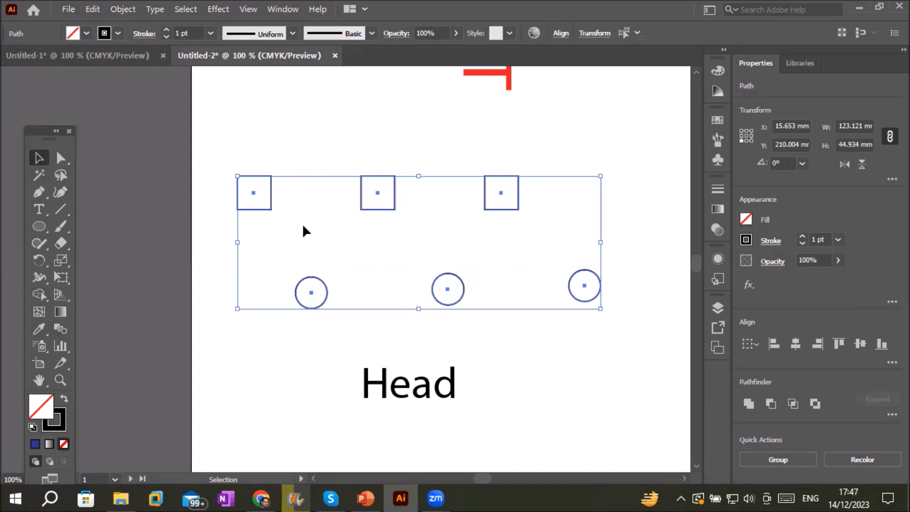
{"action": "left_click", "coordinate": [261, 138]}
Round only the upper-right corner of the first square by about a third of its side, keeping the square selected
{"action": "left_click", "coordinate": [271, 201]}
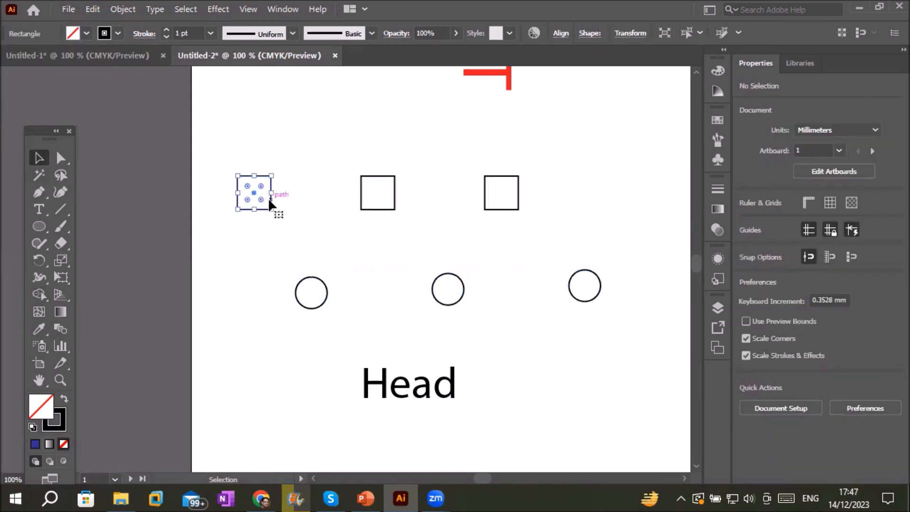
{"action": "scroll", "coordinate": [275, 215], "scroll_direction": "up", "scroll_amount": 3}
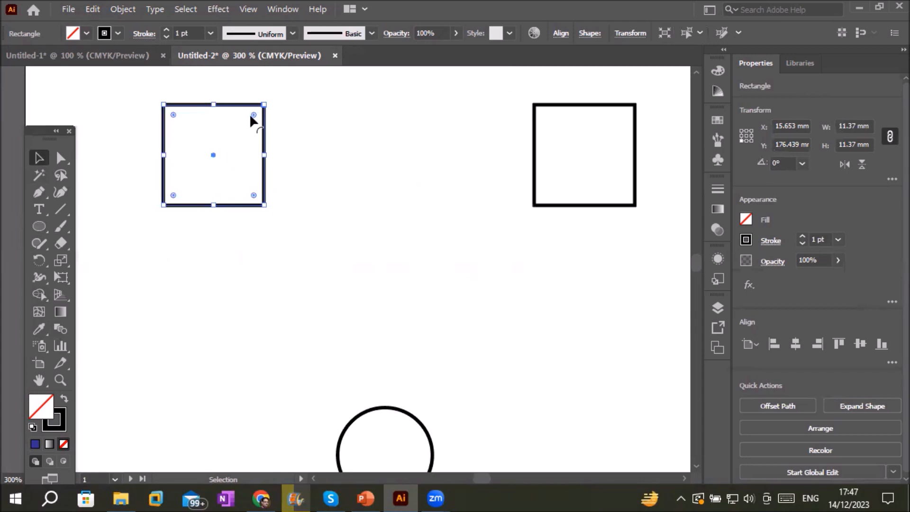
{"action": "mouse_move", "coordinate": [251, 116]}
{"action": "left_mouse_down"}
{"action": "mouse_move", "coordinate": [244, 128]}
{"action": "mouse_move", "coordinate": [265, 116]}
{"action": "left_mouse_up"}
{"action": "left_click", "coordinate": [263, 115]}
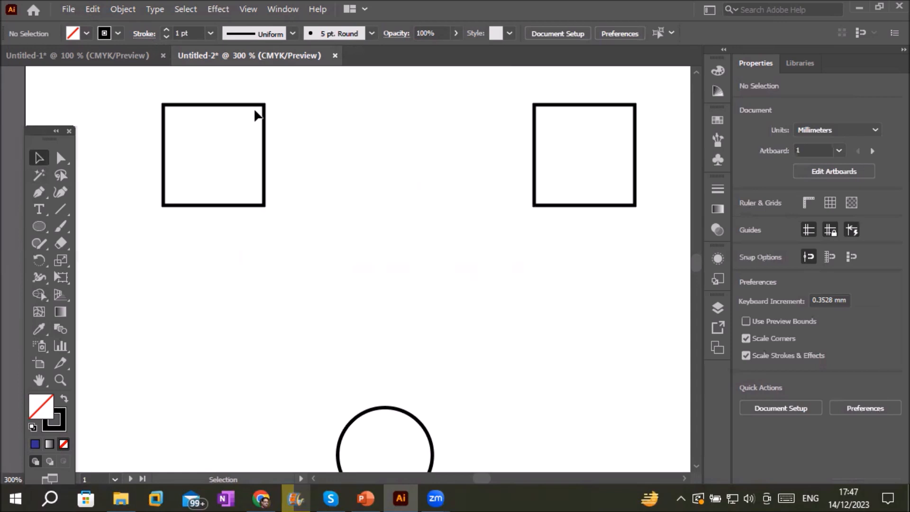
{"action": "left_click", "coordinate": [255, 112]}
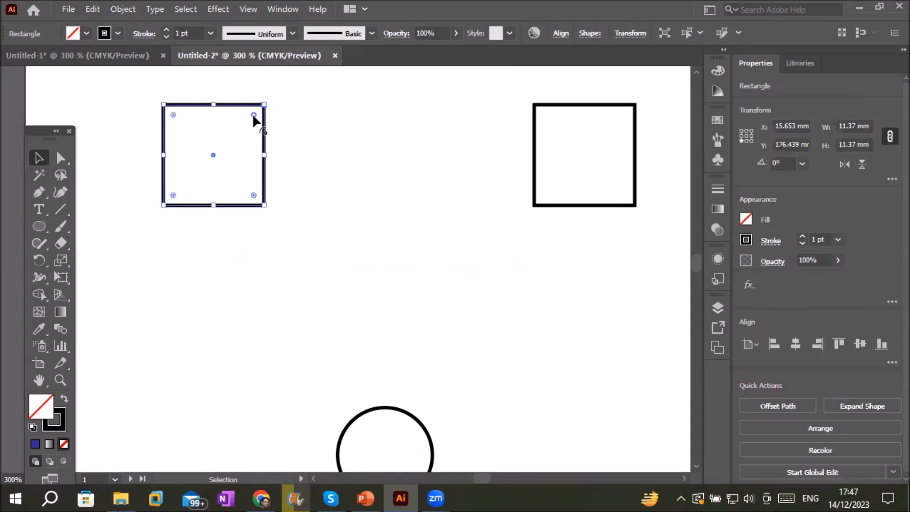
{"action": "left_click_drag", "start_coordinate": [254, 117], "coordinate": [230, 131]}
{"action": "left_click", "coordinate": [240, 246]}
{"action": "left_click_drag", "start_coordinate": [141, 89], "coordinate": [294, 245]}
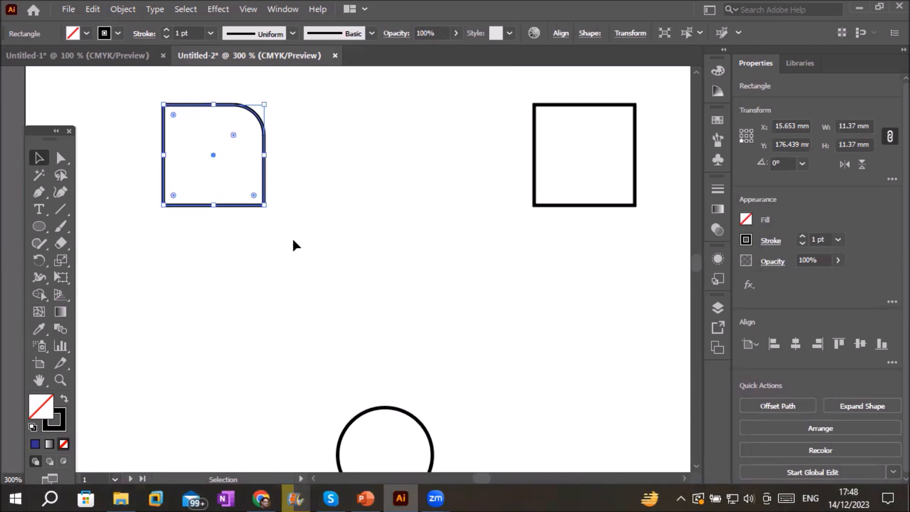
Start the Scale command on the square with the rounded corner, keep it uncovered, and raise the uniform scale to 110%
{"action": "left_click", "coordinate": [62, 262]}
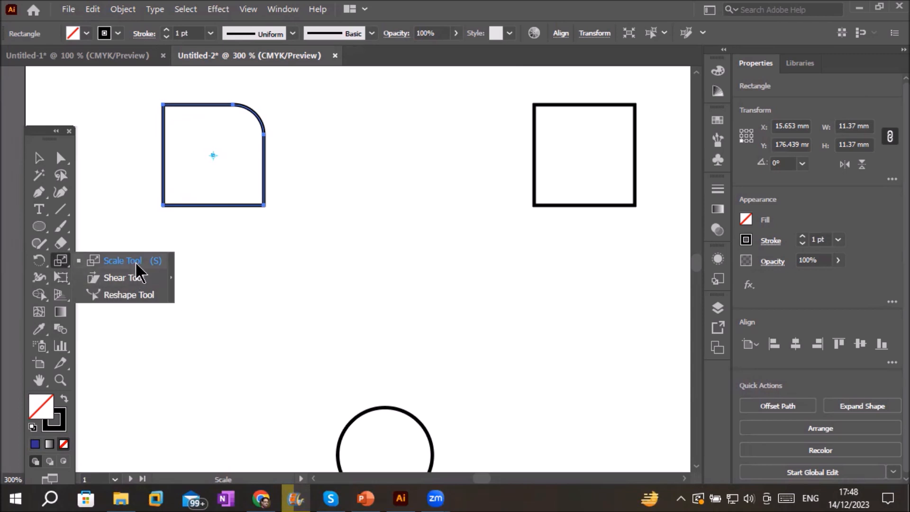
{"action": "left_click", "coordinate": [125, 10]}
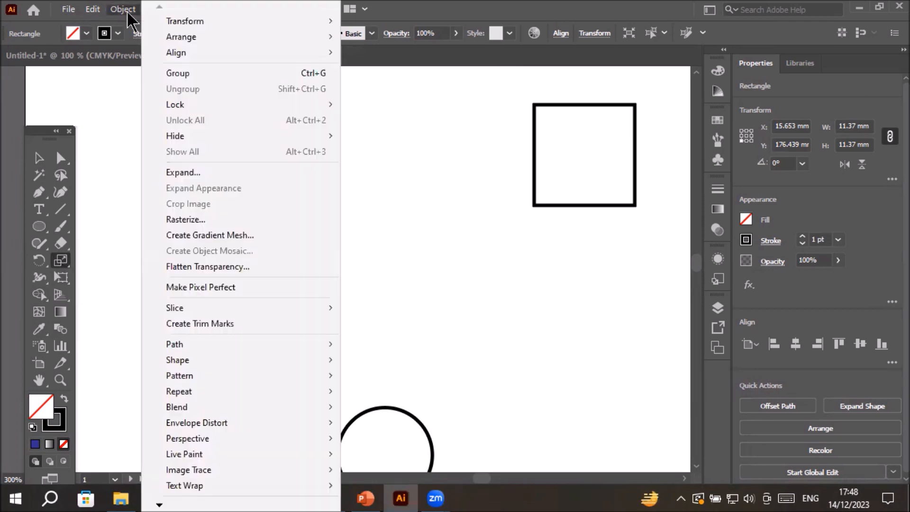
{"action": "mouse_move", "coordinate": [185, 25]}
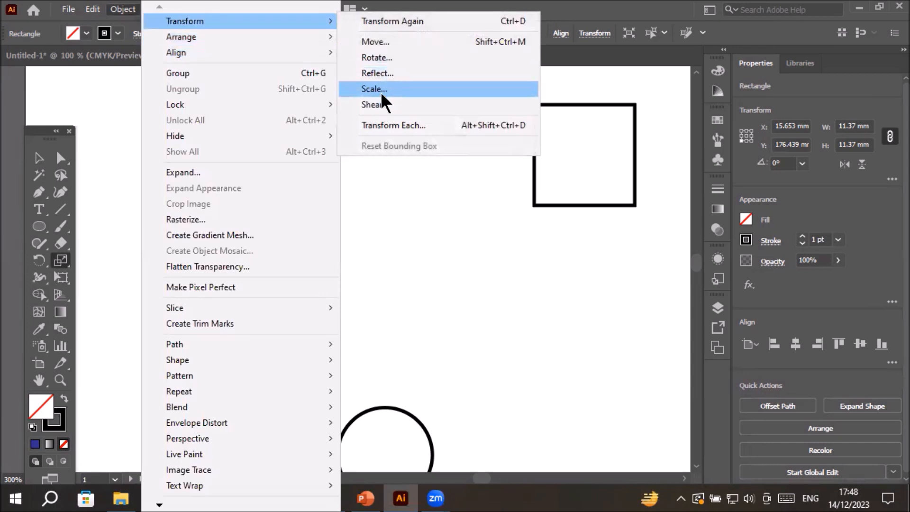
{"action": "left_click", "coordinate": [380, 89]}
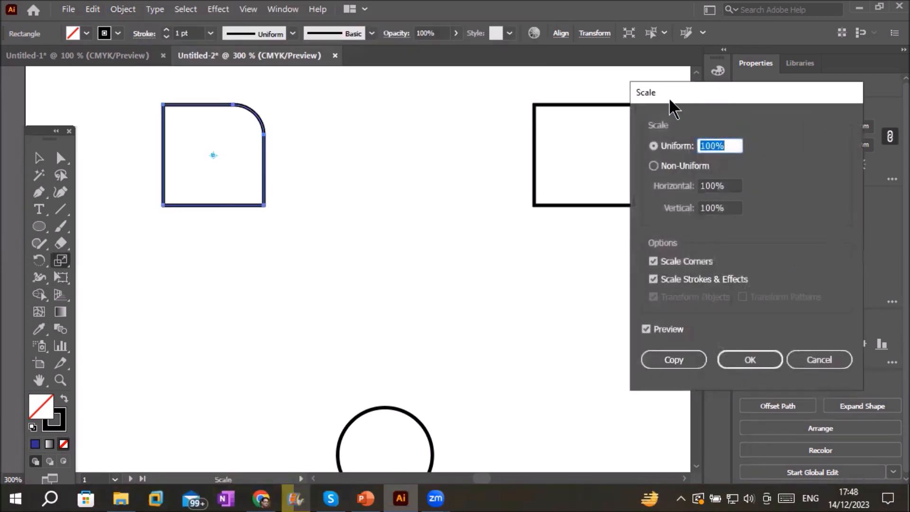
{"action": "left_click_drag", "start_coordinate": [670, 98], "coordinate": [439, 95]}
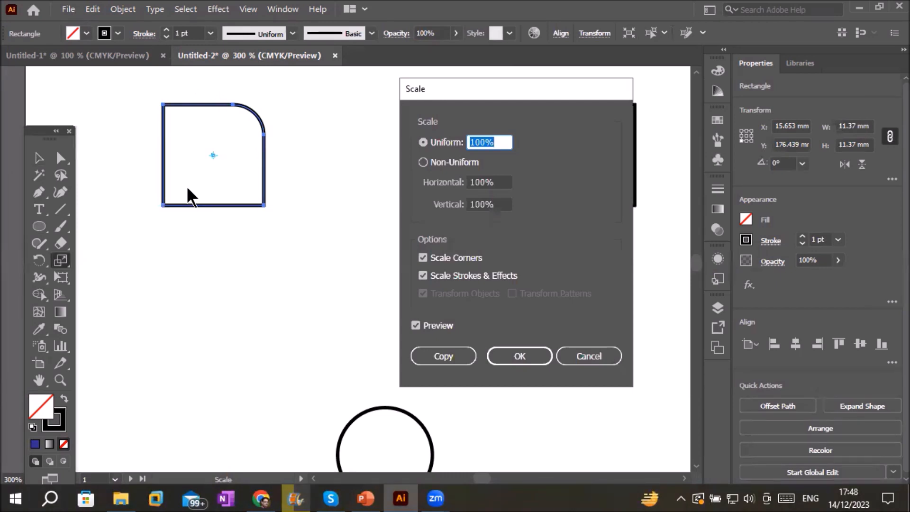
{"action": "left_click", "coordinate": [493, 141]}
{"action": "key", "text": "Up"}
{"action": "key", "text": "Up"}
{"action": "key", "text": "Up"}
{"action": "key", "text": "Up"}
{"action": "key", "text": "Up"}
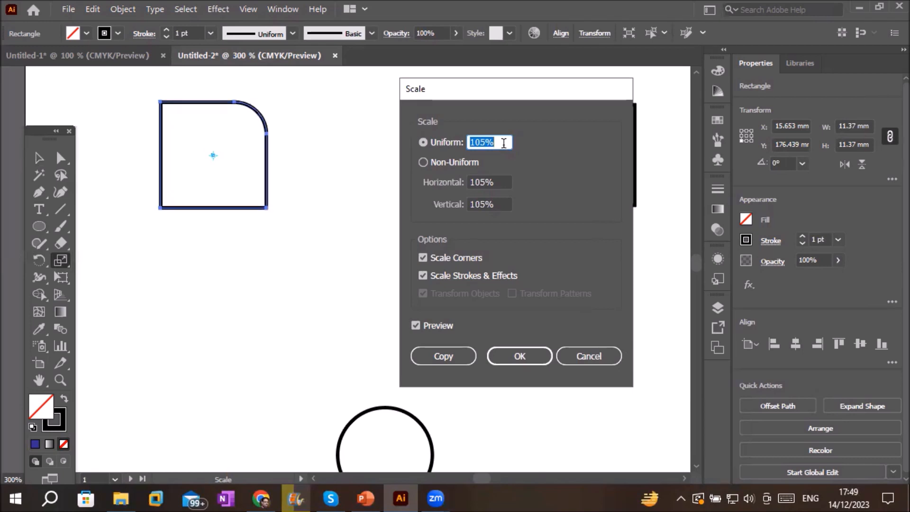
{"action": "key", "text": "Up"}
{"action": "key", "text": "Up"}
{"action": "key", "text": "Up"}
{"action": "key", "text": "Up"}
{"action": "key", "text": "Up"}
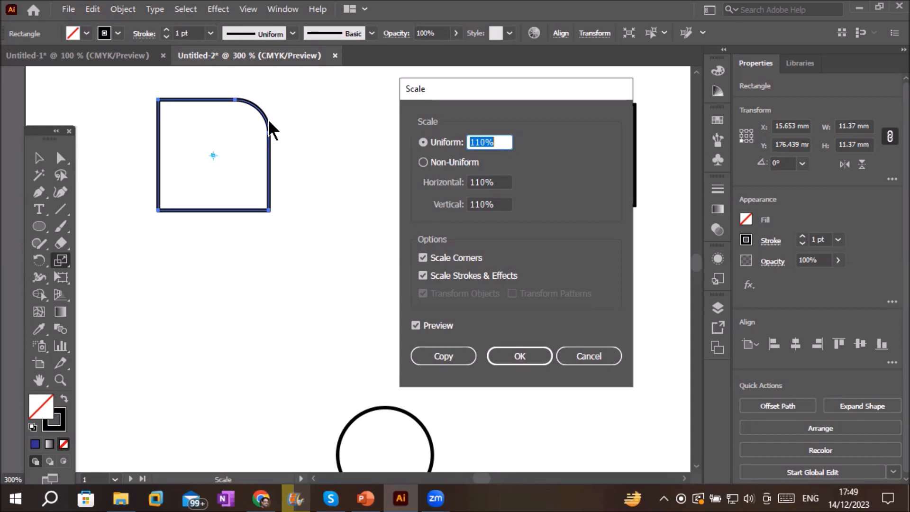
Lower the uniform scale of the square with the rounded corner to 90%
{"action": "left_click", "coordinate": [500, 138]}
{"action": "key", "text": "Down"}
{"action": "key", "text": "Down"}
{"action": "key", "text": "Down"}
{"action": "key", "text": "Down"}
{"action": "key", "text": "Down"}
{"action": "key", "text": "Down"}
{"action": "key", "text": "Down"}
{"action": "key", "text": "Down"}
{"action": "key", "text": "Down"}
{"action": "key", "text": "Down"}
{"action": "key", "text": "Down"}
{"action": "key", "text": "Down"}
{"action": "key", "text": "Down"}
{"action": "key", "text": "Down"}
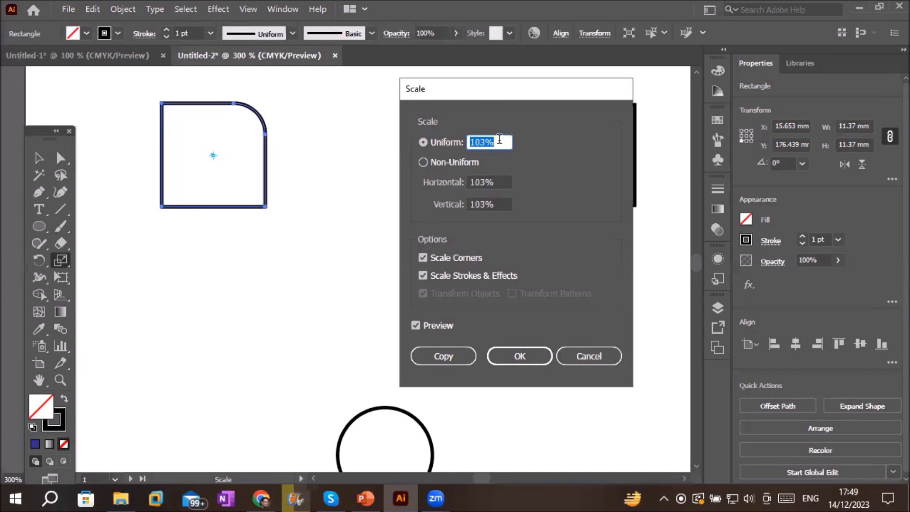
{"action": "key", "text": "Down"}
{"action": "key", "text": "Down"}
{"action": "key", "text": "Down"}
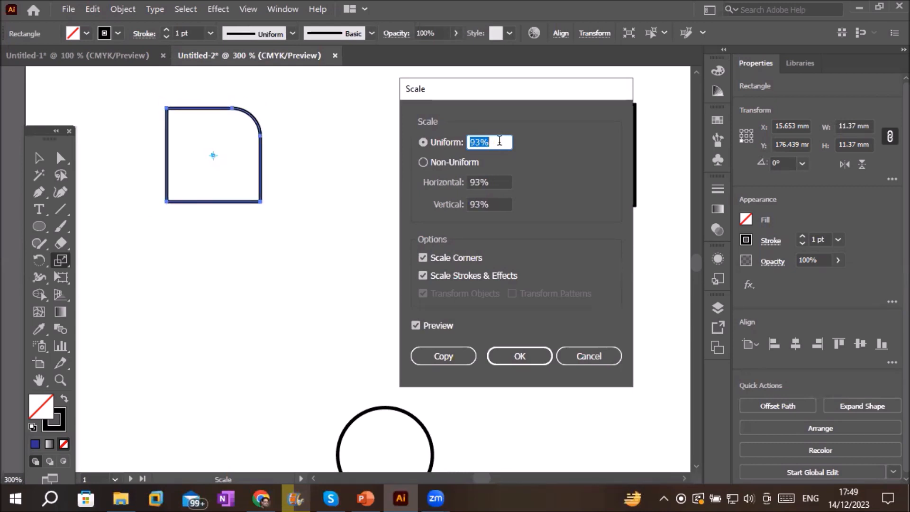
{"action": "key", "text": "Down"}
{"action": "key", "text": "Down"}
{"action": "key", "text": "Down"}
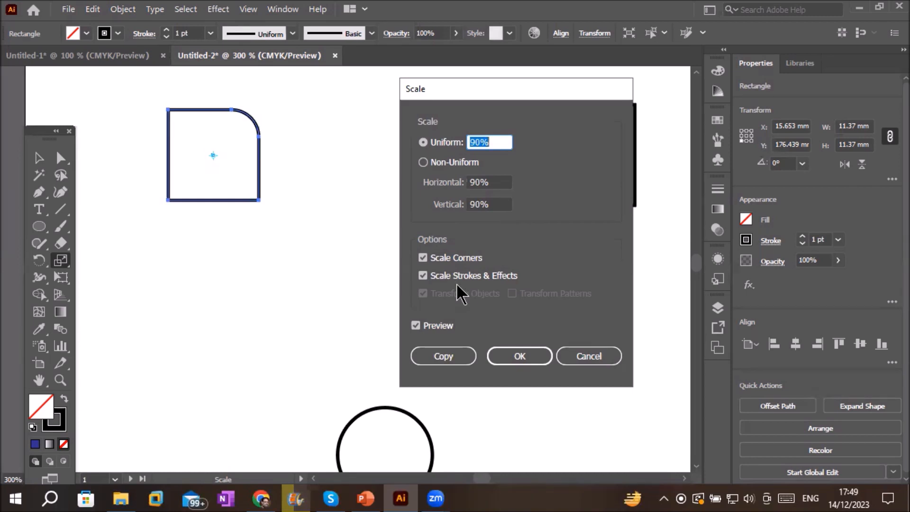
Compare the preview with corner and stroke scaling off, turn both options on again, and create a 90% copy of the square
{"action": "left_click", "coordinate": [422, 275]}
{"action": "left_click", "coordinate": [423, 258]}
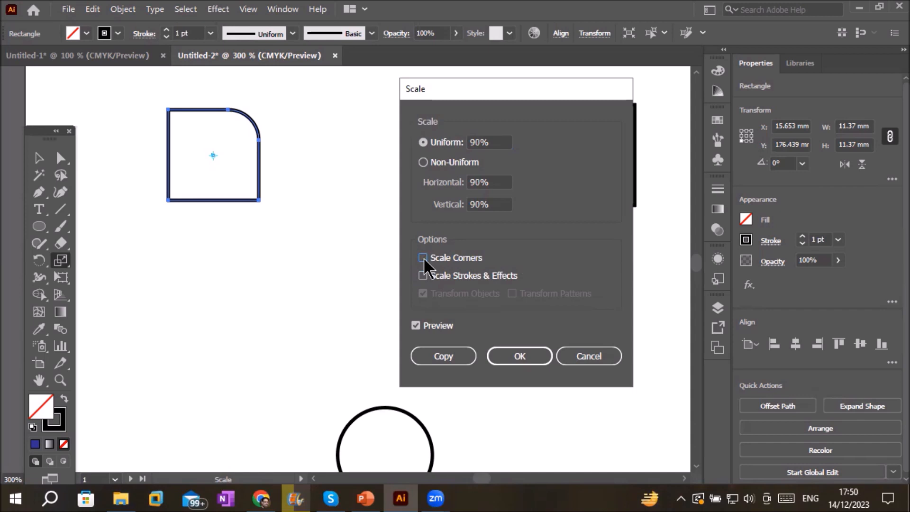
{"action": "left_click", "coordinate": [423, 257]}
{"action": "left_click", "coordinate": [424, 278]}
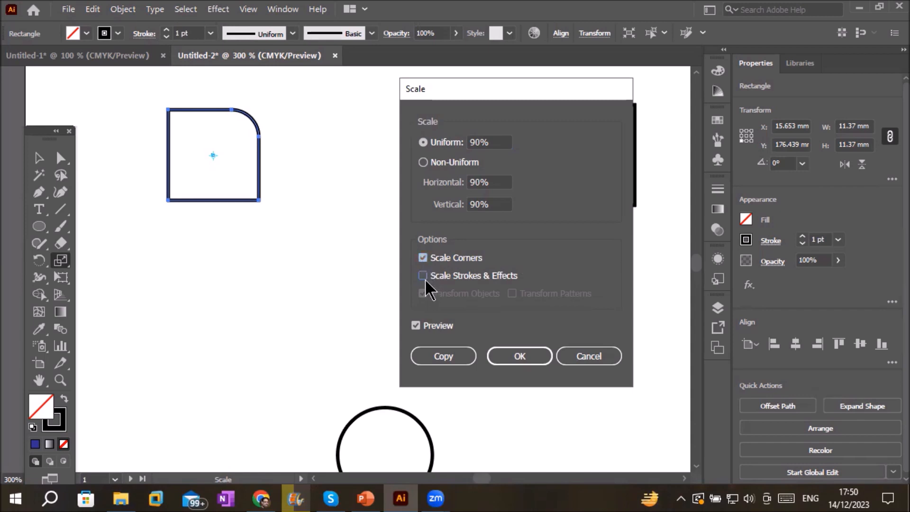
{"action": "left_click", "coordinate": [438, 356]}
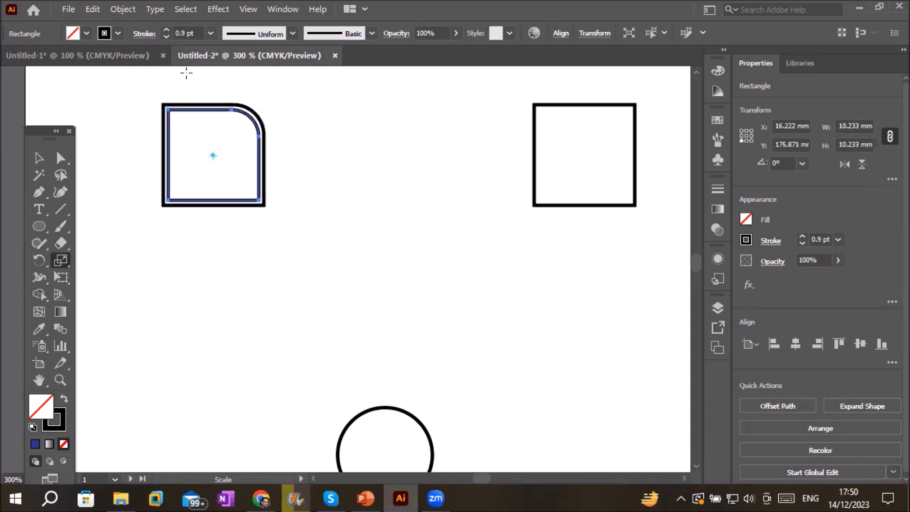
Repeat the scaled copy until the nested squares nearly reach the centre, with the smallest about 0.9 mm wide
{"action": "scroll", "coordinate": [215, 68], "scroll_direction": "up", "scroll_amount": 1}
{"action": "scroll", "coordinate": [251, 115], "scroll_direction": "up", "scroll_amount": 4}
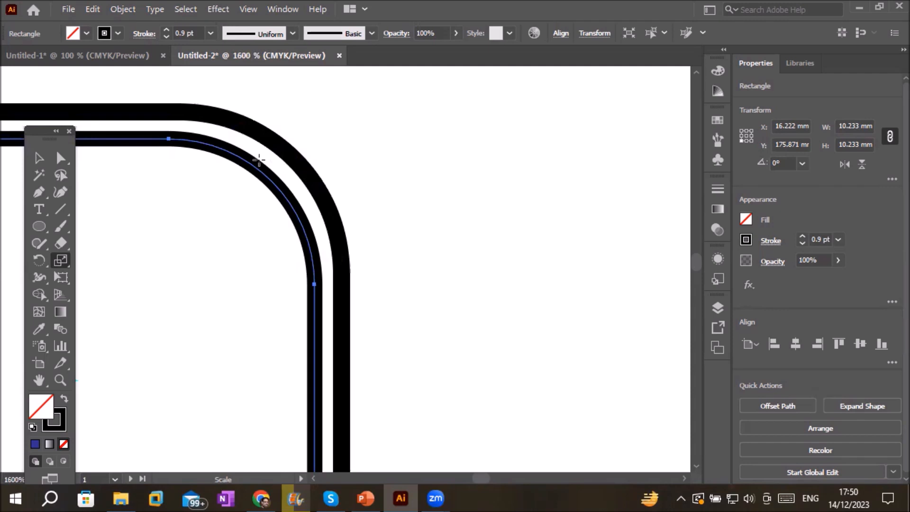
{"action": "scroll", "coordinate": [280, 190], "scroll_direction": "down", "scroll_amount": 2}
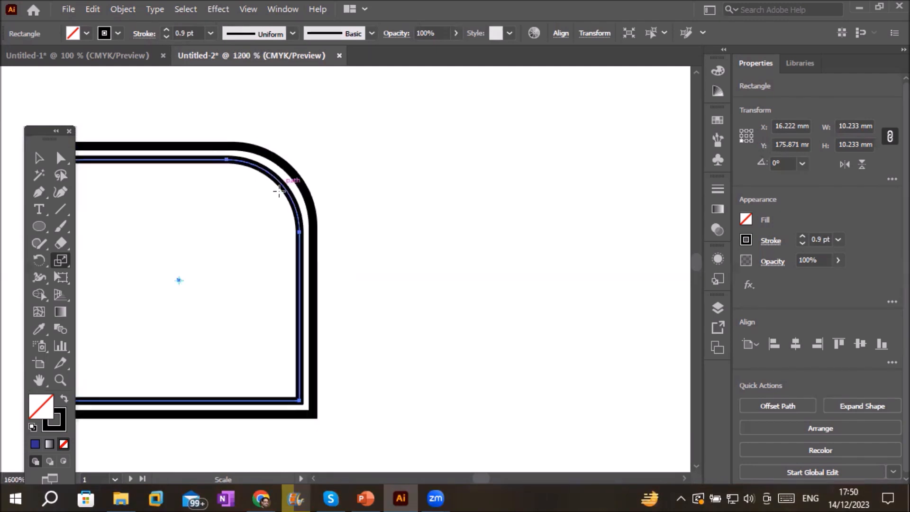
{"action": "scroll", "coordinate": [236, 203], "scroll_direction": "down", "scroll_amount": 2}
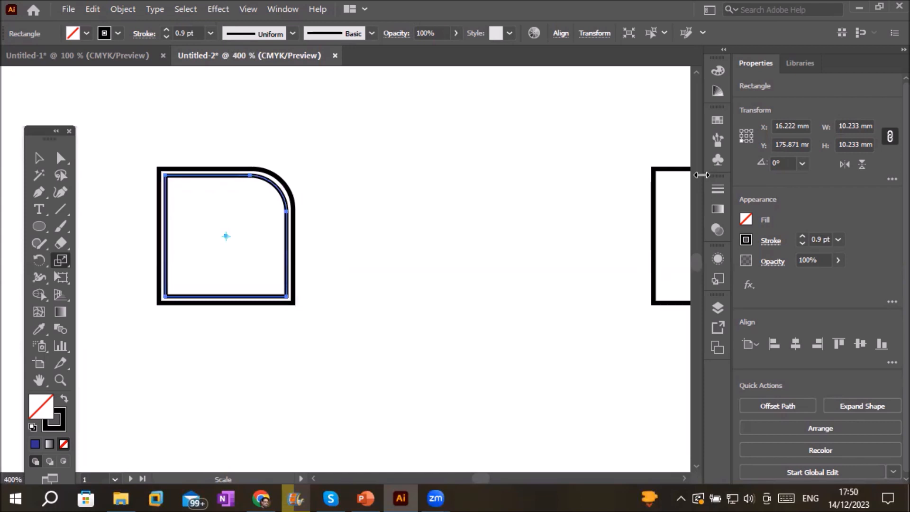
{"action": "key", "text": "ctrl+d"}
{"action": "key", "text": "ctrl+d"}
{"action": "key", "text": "ctrl+d"}
{"action": "key", "text": "ctrl+d"}
{"action": "key", "text": "ctrl+d"}
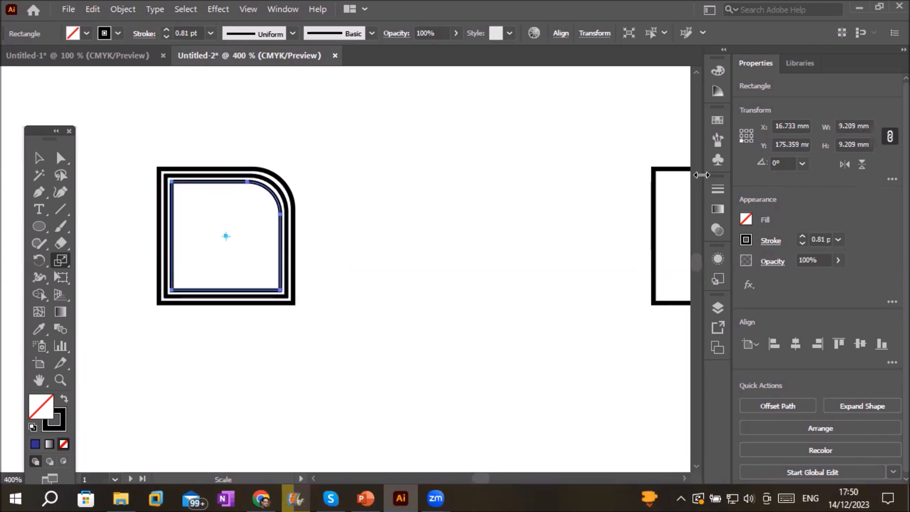
{"action": "key", "text": "ctrl+d"}
{"action": "key", "text": "ctrl+d"}
{"action": "key", "text": "ctrl+d"}
{"action": "key", "text": "ctrl+d"}
{"action": "key", "text": "ctrl+d"}
{"action": "key", "text": "ctrl+d"}
{"action": "key", "text": "ctrl+d"}
{"action": "key", "text": "ctrl+d"}
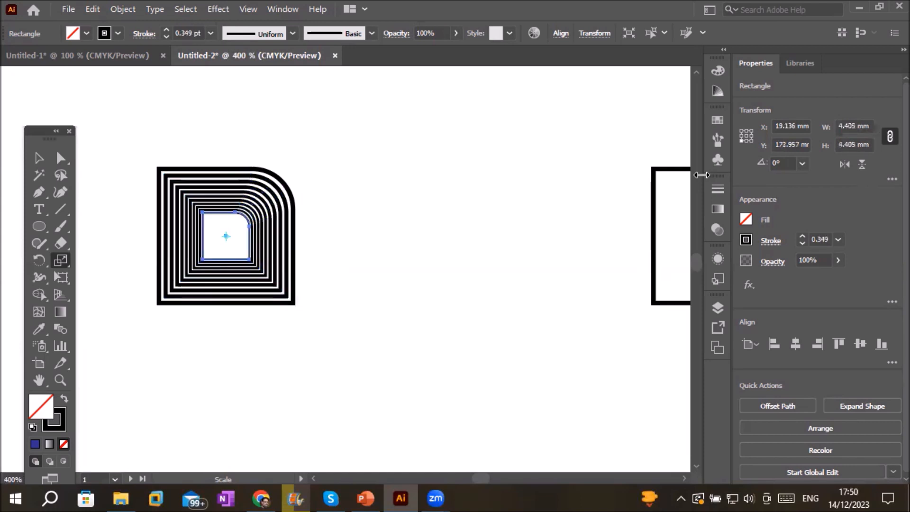
{"action": "key", "text": "ctrl+d"}
{"action": "key", "text": "ctrl+d"}
{"action": "key", "text": "ctrl+d"}
{"action": "key", "text": "ctrl+d"}
{"action": "key", "text": "ctrl+d"}
{"action": "key", "text": "ctrl+d"}
{"action": "key", "text": "ctrl+d"}
{"action": "key", "text": "ctrl+d"}
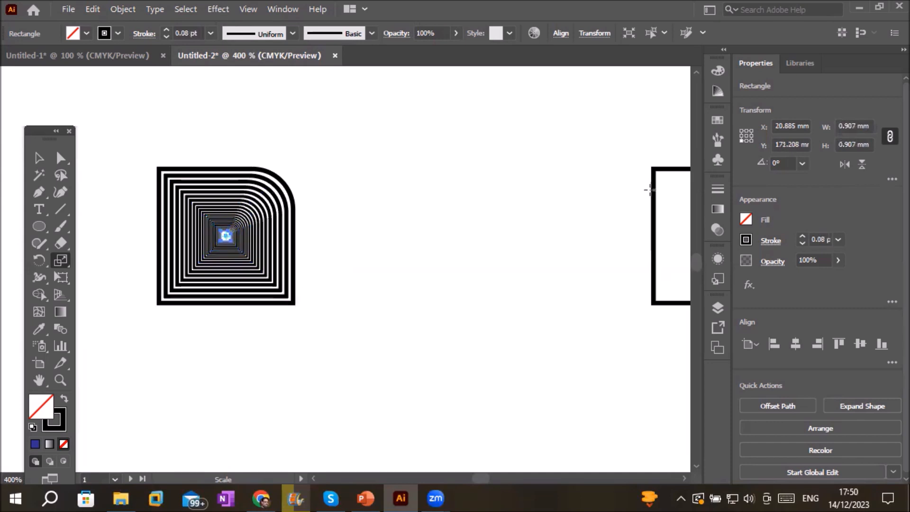
Examine up close how stroke thickness, corner rounding and spacing shrink across the nested squares
{"action": "scroll", "coordinate": [223, 240], "scroll_direction": "up", "scroll_amount": 5}
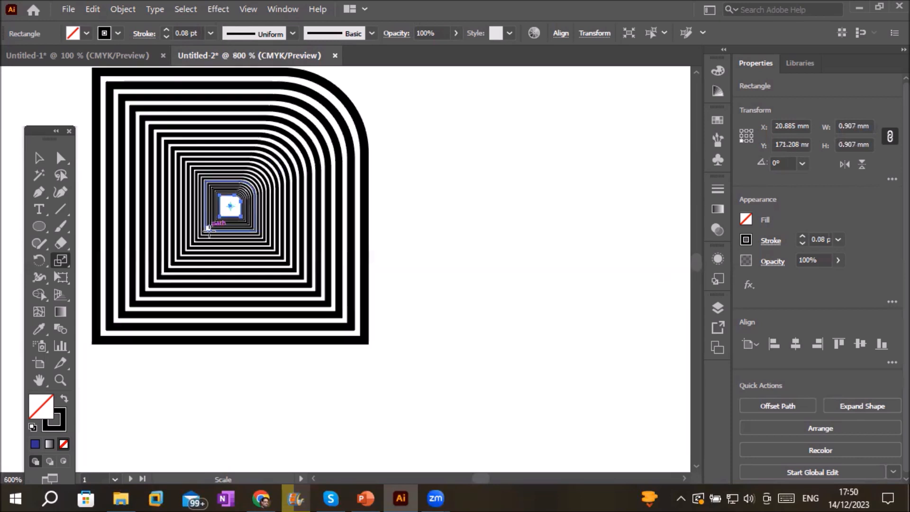
{"action": "scroll", "coordinate": [247, 219], "scroll_direction": "up", "scroll_amount": 3}
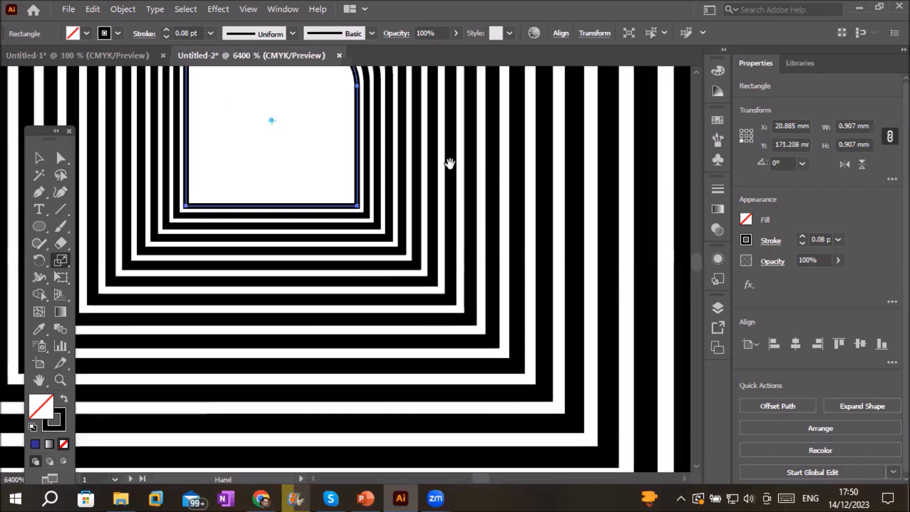
{"action": "scroll", "coordinate": [498, 204], "scroll_direction": "up", "scroll_amount": 3}
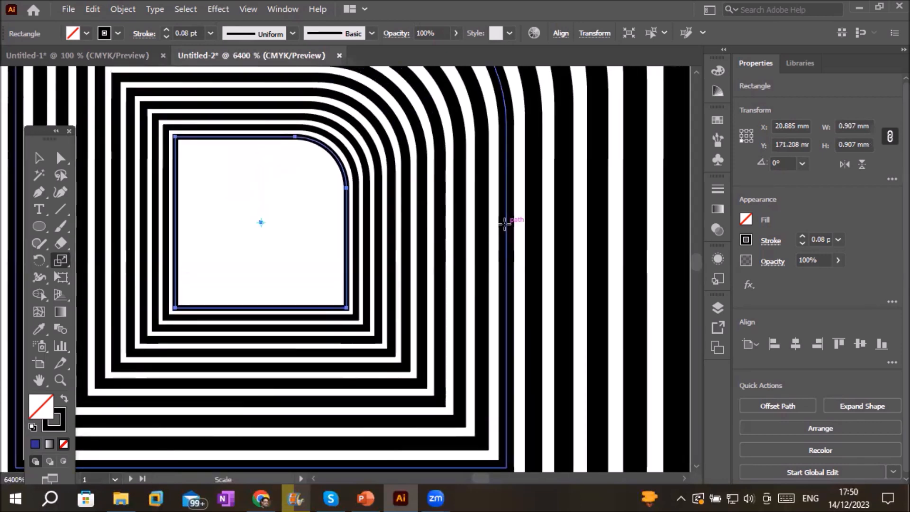
{"action": "left_click_drag", "start_coordinate": [505, 220], "coordinate": [428, 357]}
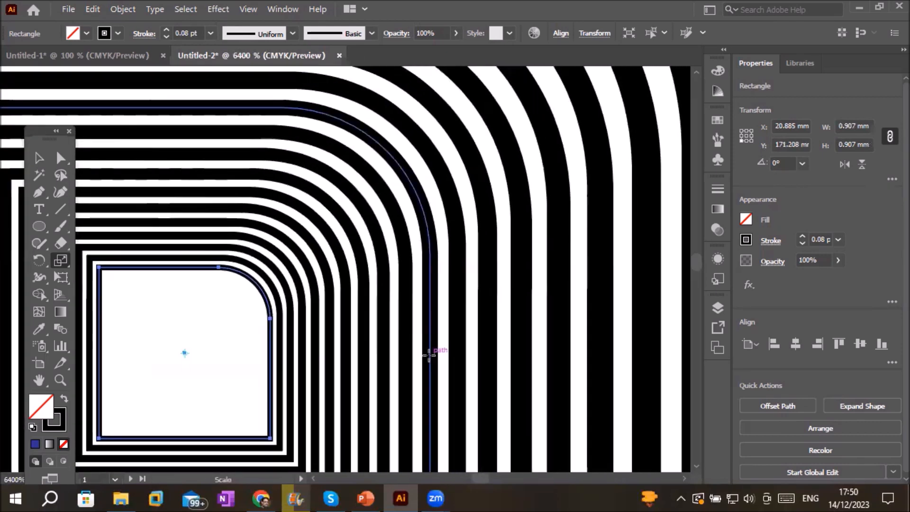
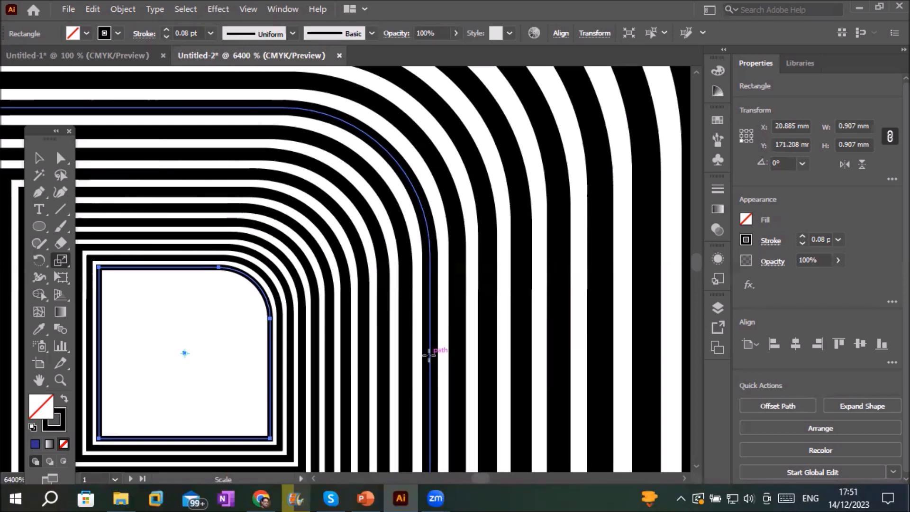
{"action": "scroll", "coordinate": [285, 322], "scroll_direction": "down", "scroll_amount": 9}
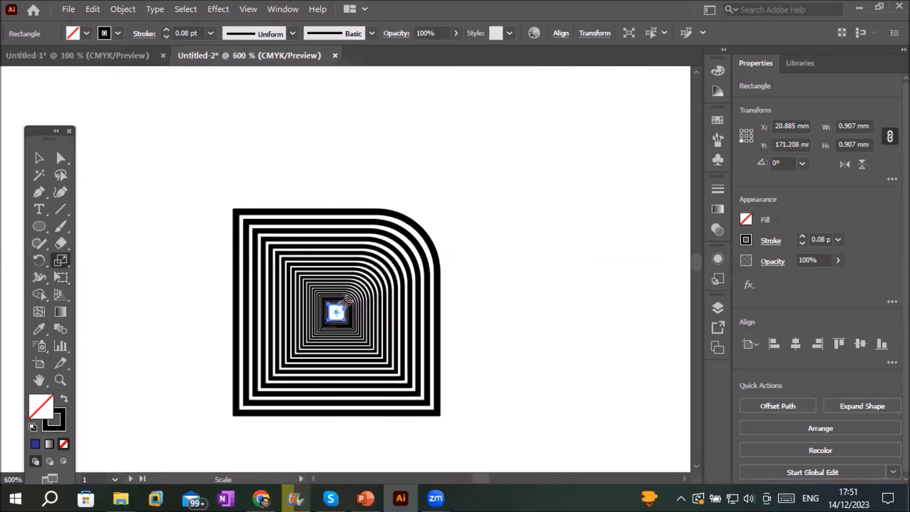
{"action": "scroll", "coordinate": [404, 375], "scroll_direction": "up", "scroll_amount": 1}
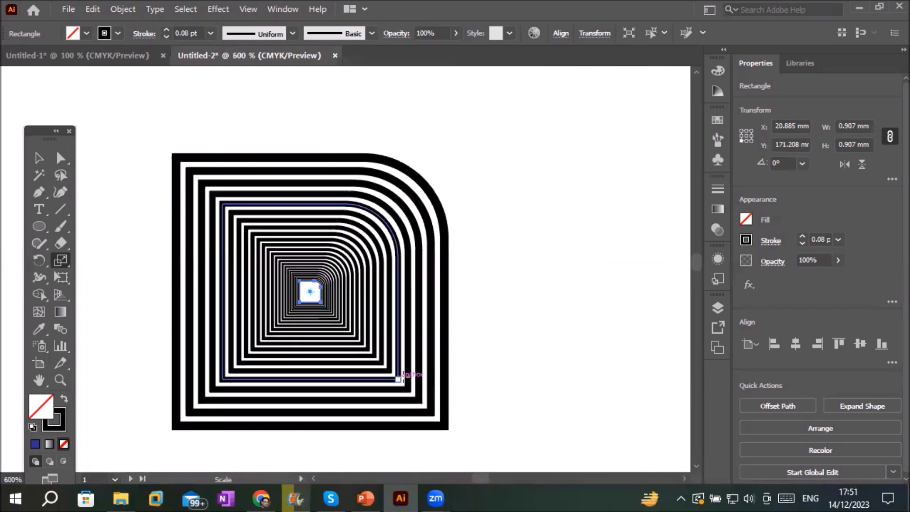
{"action": "left_click", "coordinate": [123, 11]}
{"action": "mouse_move", "coordinate": [209, 21]}
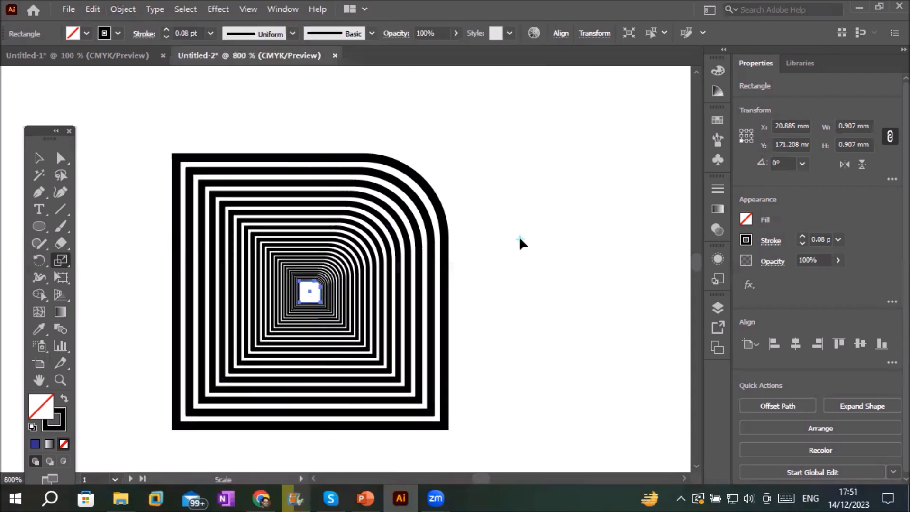
Draw a vertical line about 46 mm long on the empty artboard below and set its stroke to 6 pt
{"action": "scroll", "coordinate": [521, 240], "scroll_direction": "down", "scroll_amount": 5}
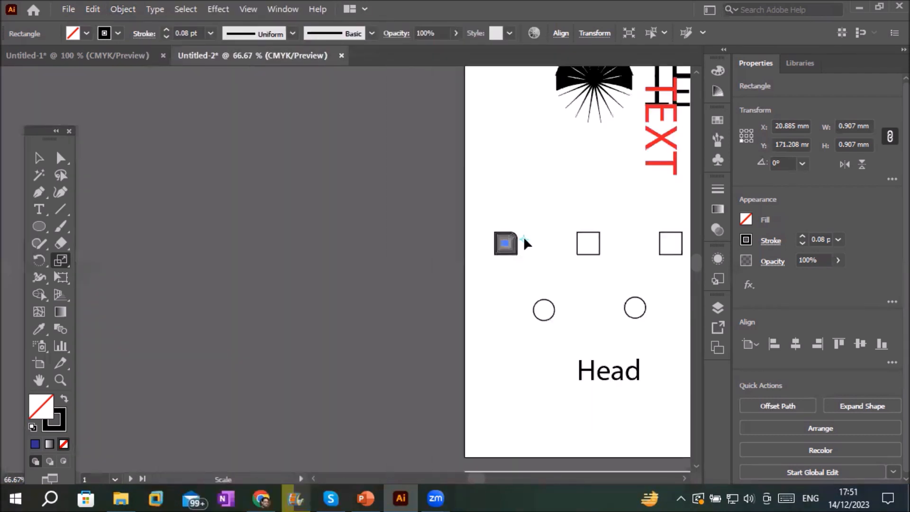
{"action": "scroll", "coordinate": [553, 280], "scroll_direction": "down", "scroll_amount": 1}
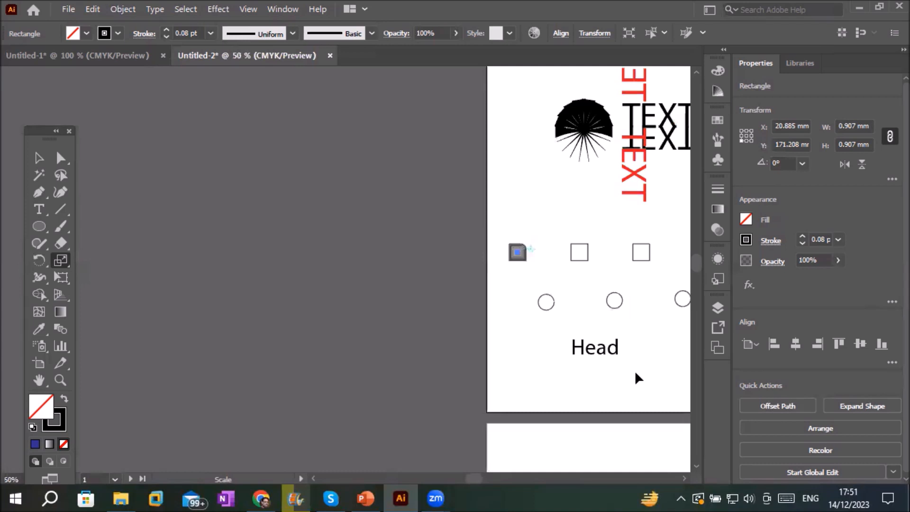
{"action": "left_click_drag", "start_coordinate": [614, 299], "coordinate": [353, 270]}
{"action": "left_click_drag", "start_coordinate": [374, 347], "coordinate": [348, 67]}
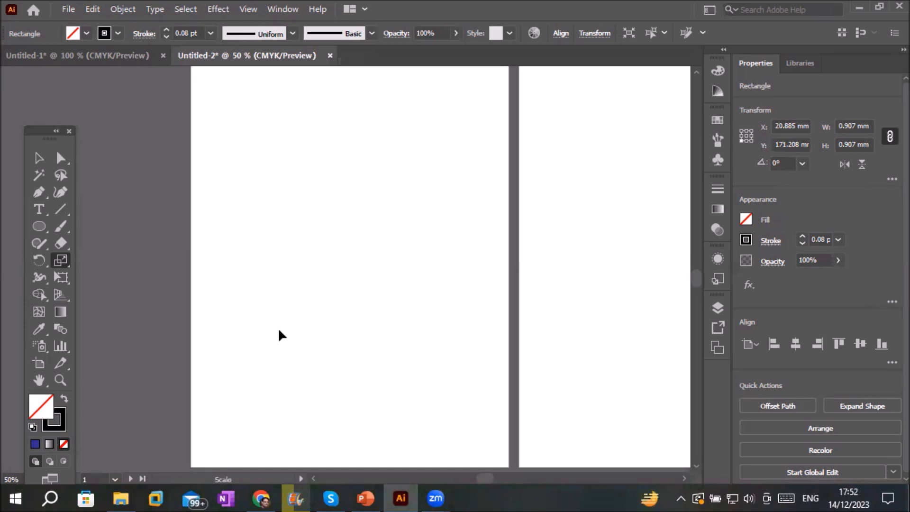
{"action": "left_click", "coordinate": [58, 213]}
{"action": "left_click_drag", "start_coordinate": [327, 197], "coordinate": [327, 265]}
{"action": "left_click", "coordinate": [166, 30]}
{"action": "left_click", "coordinate": [167, 30]}
{"action": "left_click", "coordinate": [167, 30]}
{"action": "left_click", "coordinate": [167, 30]}
{"action": "left_click", "coordinate": [166, 30]}
{"action": "left_click", "coordinate": [166, 30]}
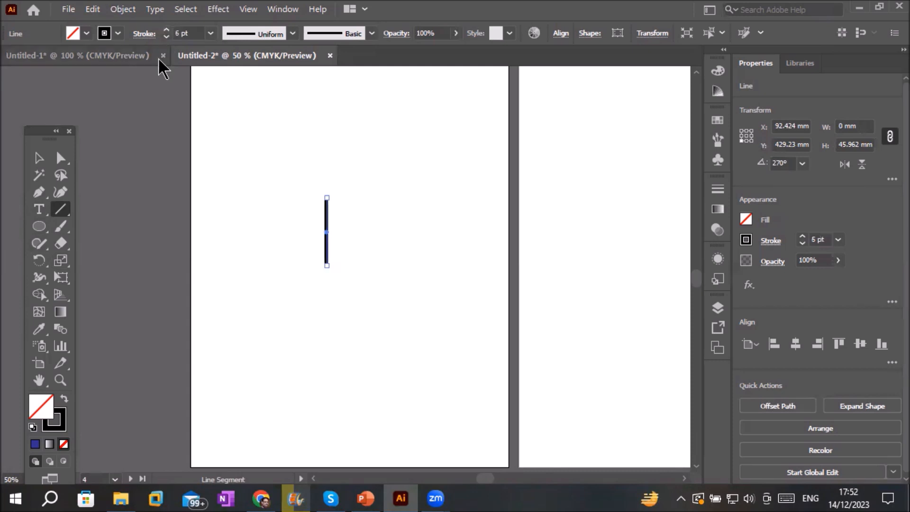
Shape the vertical line with the Width tool, widening its upper part to about 18.32 pt and narrowing its lower part, and deselect it
{"action": "left_click", "coordinate": [40, 278]}
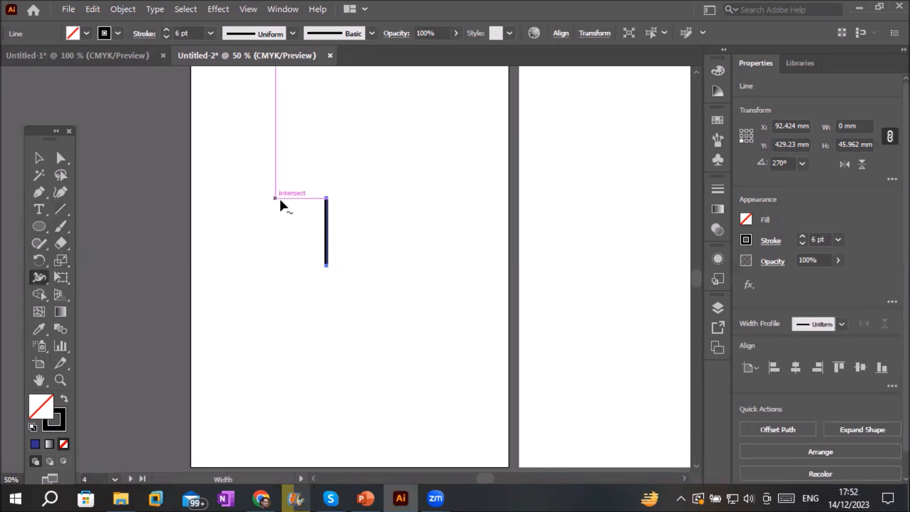
{"action": "mouse_move", "coordinate": [323, 222]}
{"action": "left_mouse_down"}
{"action": "mouse_move", "coordinate": [329, 227]}
{"action": "mouse_move", "coordinate": [311, 222]}
{"action": "mouse_move", "coordinate": [320, 225]}
{"action": "left_mouse_up"}
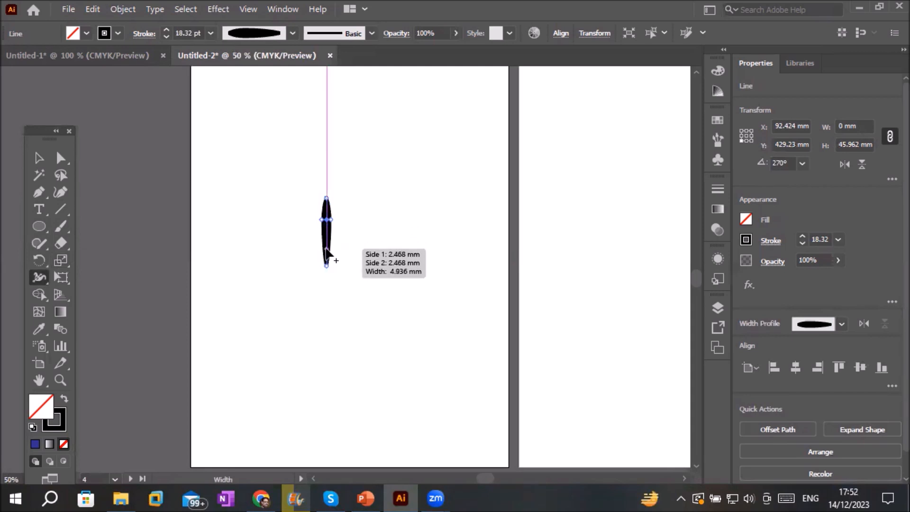
{"action": "left_click_drag", "start_coordinate": [327, 250], "coordinate": [335, 256]}
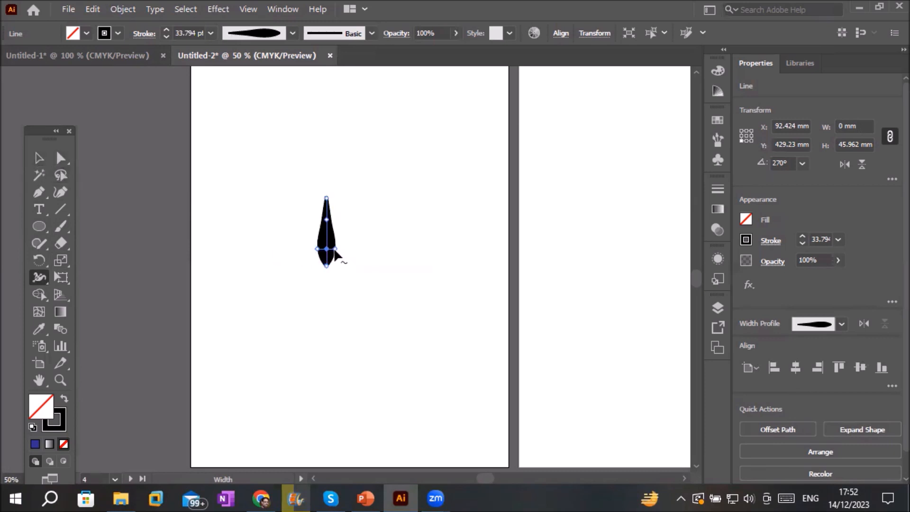
{"action": "left_click_drag", "start_coordinate": [334, 254], "coordinate": [327, 250]}
{"action": "left_click", "coordinate": [39, 158]}
{"action": "left_click", "coordinate": [292, 315]}
{"action": "scroll", "coordinate": [354, 262], "scroll_direction": "up", "scroll_amount": 2}
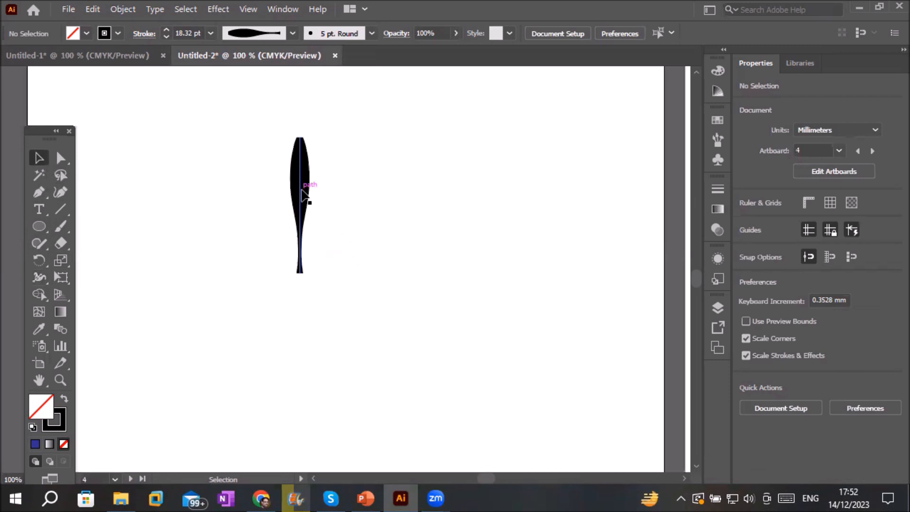
Move the shaped line to the artboard's upper-left area and start Transform Each on it, keeping the line uncovered
{"action": "scroll", "coordinate": [302, 190], "scroll_direction": "down", "scroll_amount": 2}
{"action": "left_click_drag", "start_coordinate": [302, 195], "coordinate": [196, 159]}
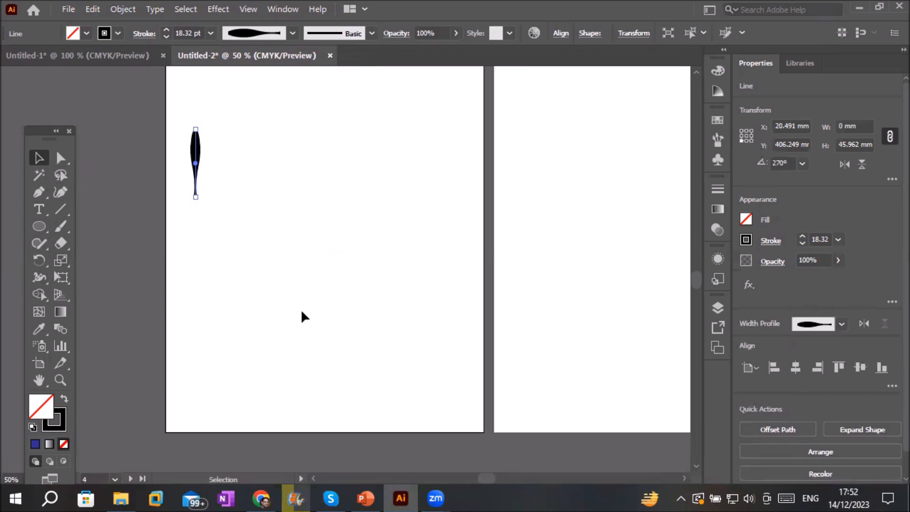
{"action": "left_click", "coordinate": [122, 11]}
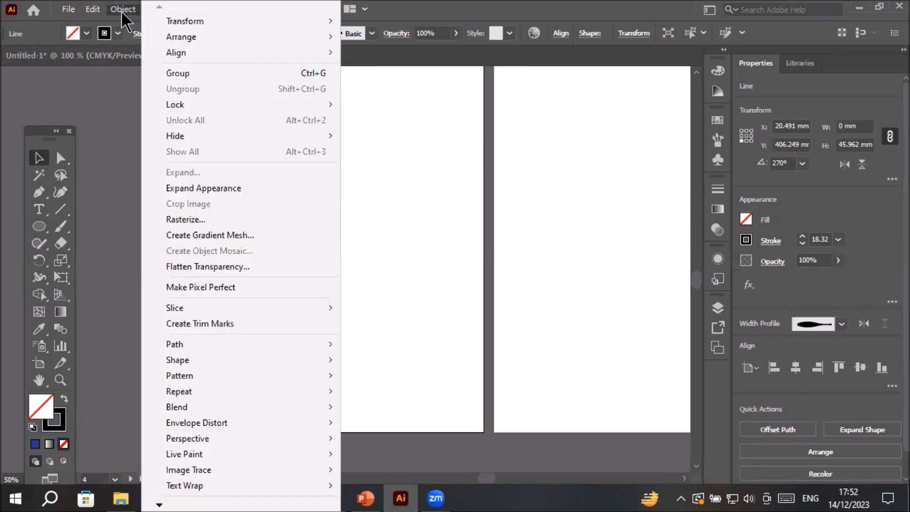
{"action": "mouse_move", "coordinate": [235, 21]}
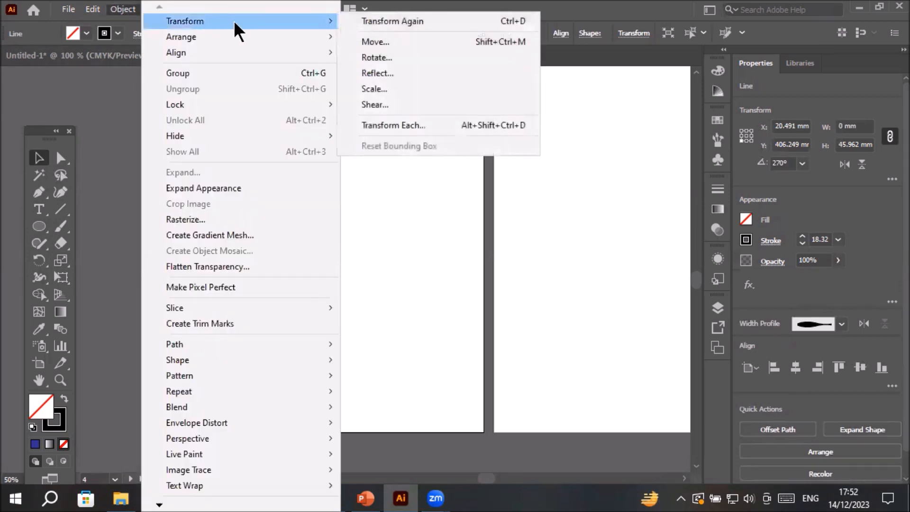
{"action": "left_click", "coordinate": [437, 126]}
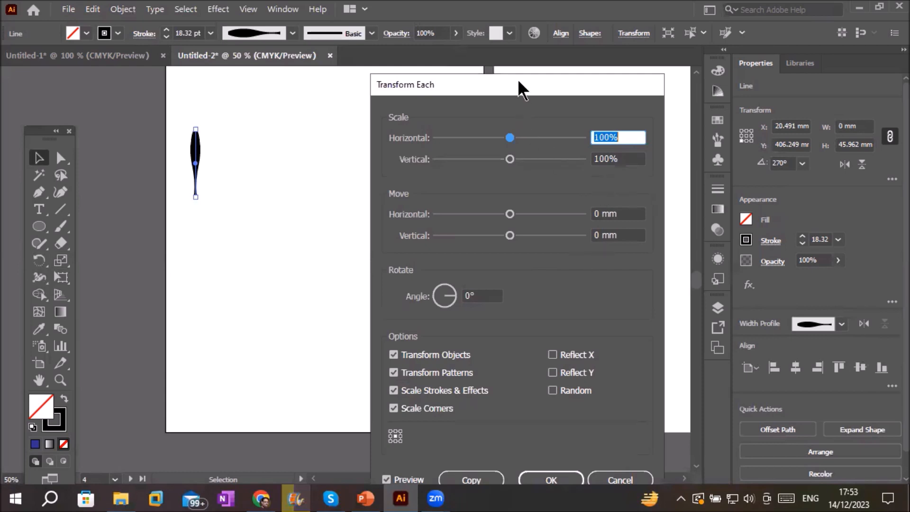
{"action": "left_click_drag", "start_coordinate": [531, 95], "coordinate": [563, 128]}
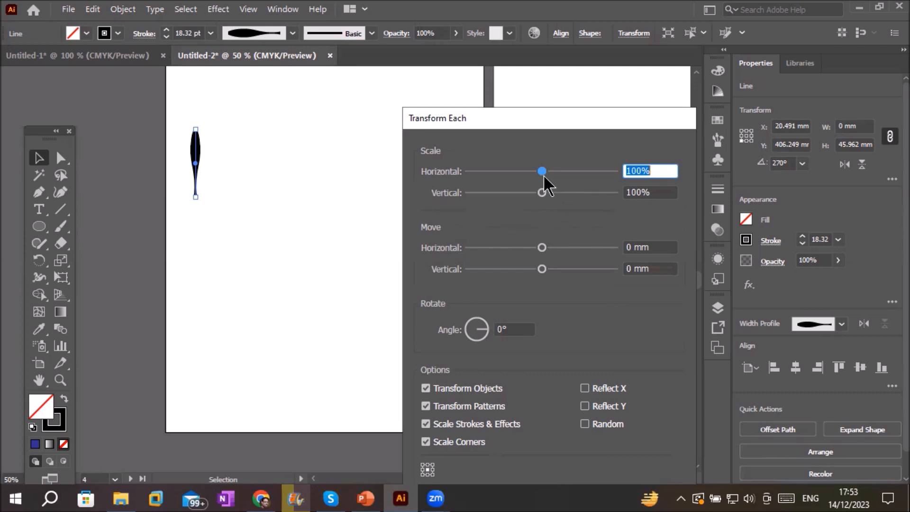
Set both the horizontal and vertical scale of the shaped line to 110% in Transform Each
{"action": "left_click", "coordinate": [661, 170]}
{"action": "key", "text": "Up"}
{"action": "key", "text": "Up"}
{"action": "key", "text": "Up"}
{"action": "key", "text": "Up"}
{"action": "key", "text": "Up"}
{"action": "key", "text": "Up"}
{"action": "key", "text": "Up"}
{"action": "key", "text": "Up"}
{"action": "left_click", "coordinate": [655, 192]}
{"action": "key", "text": "Up"}
{"action": "key", "text": "Up"}
{"action": "key", "text": "Up"}
{"action": "key", "text": "Up"}
{"action": "key", "text": "Up"}
{"action": "key", "text": "Up"}
{"action": "key", "text": "Up"}
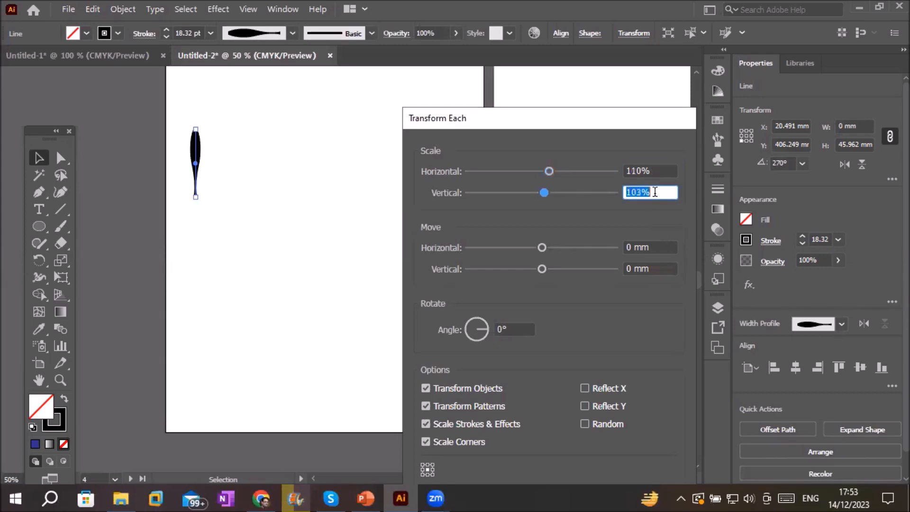
{"action": "key", "text": "Up"}
{"action": "key", "text": "Up"}
{"action": "key", "text": "Up"}
Set the horizontal move of the shaped line to 10 mm in Transform Each
{"action": "left_click", "coordinate": [656, 246]}
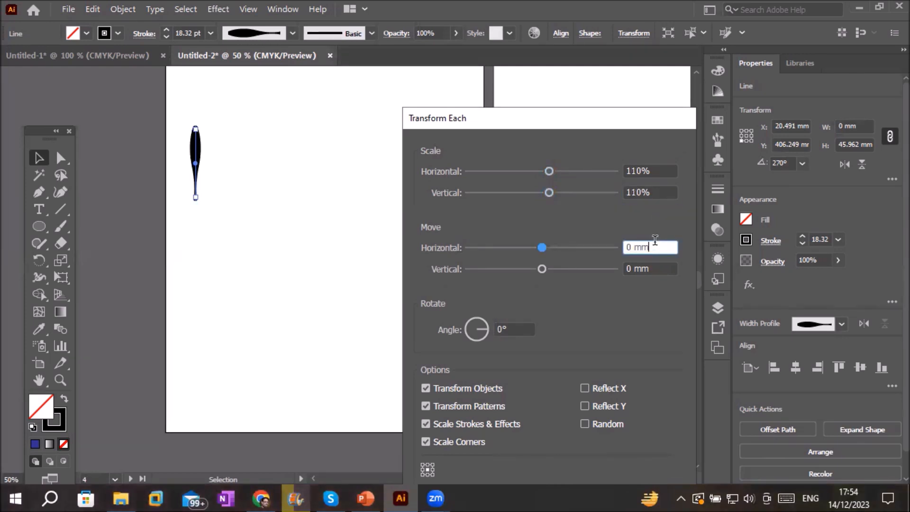
{"action": "key", "text": "Up"}
{"action": "key", "text": "Up"}
{"action": "key", "text": "Up"}
{"action": "key", "text": "Up"}
{"action": "key", "text": "Up"}
{"action": "key", "text": "Up"}
{"action": "key", "text": "Up"}
{"action": "key", "text": "Up"}
{"action": "key", "text": "Up"}
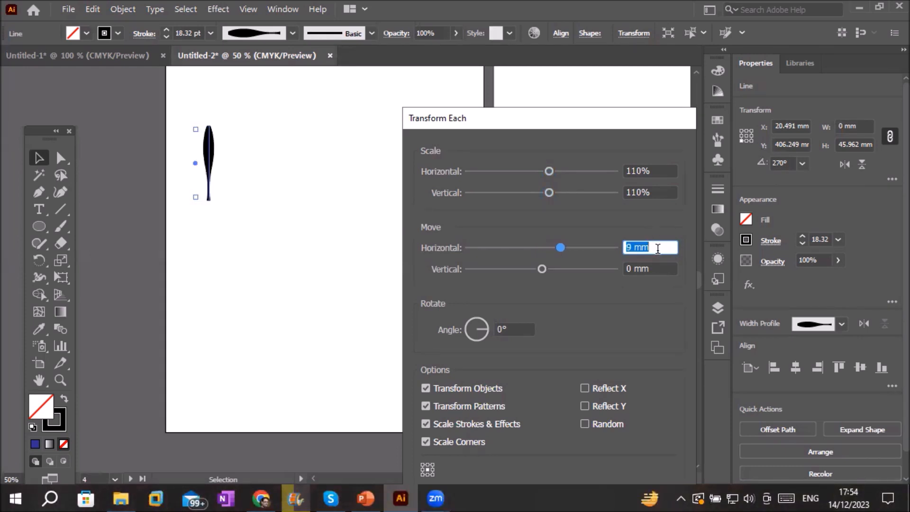
{"action": "key", "text": "Up"}
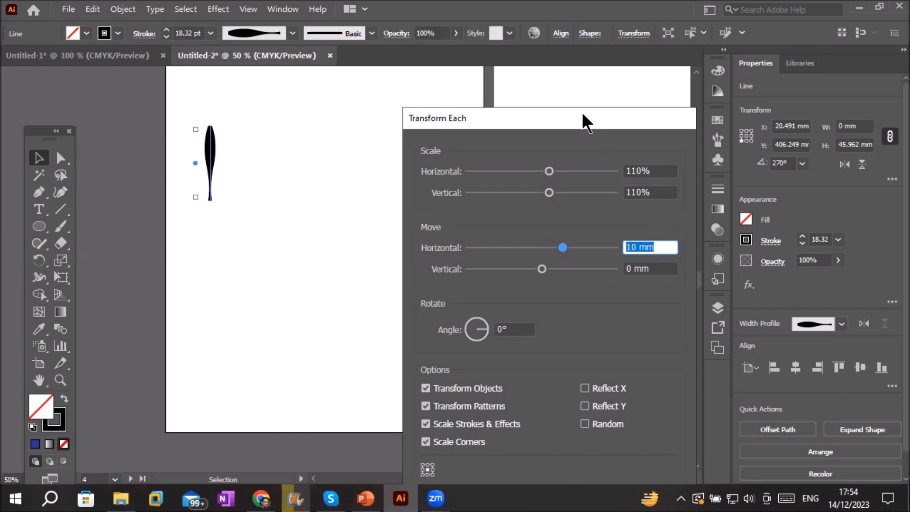
Set the rotation angle to 5° with the lower-left reference point, and create the transformed line as a copy
{"action": "left_click_drag", "start_coordinate": [583, 114], "coordinate": [581, 93]}
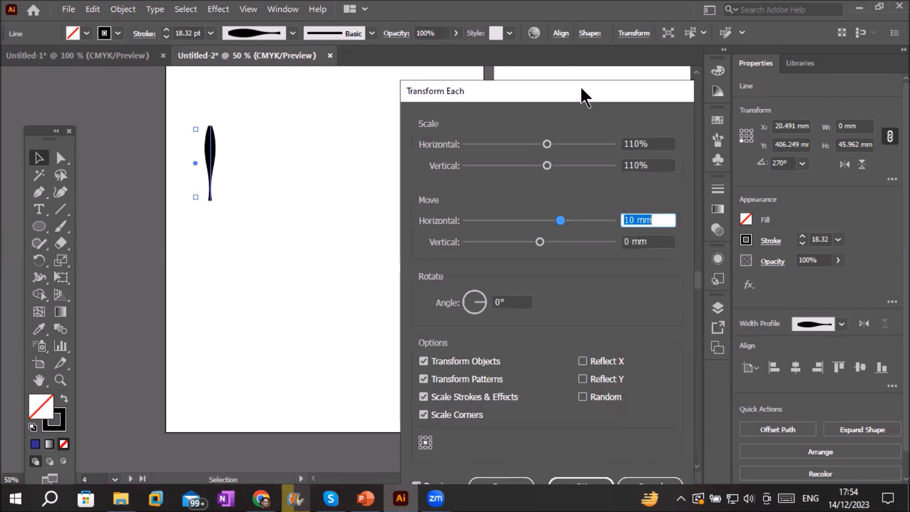
{"action": "left_click_drag", "start_coordinate": [581, 88], "coordinate": [580, 66]}
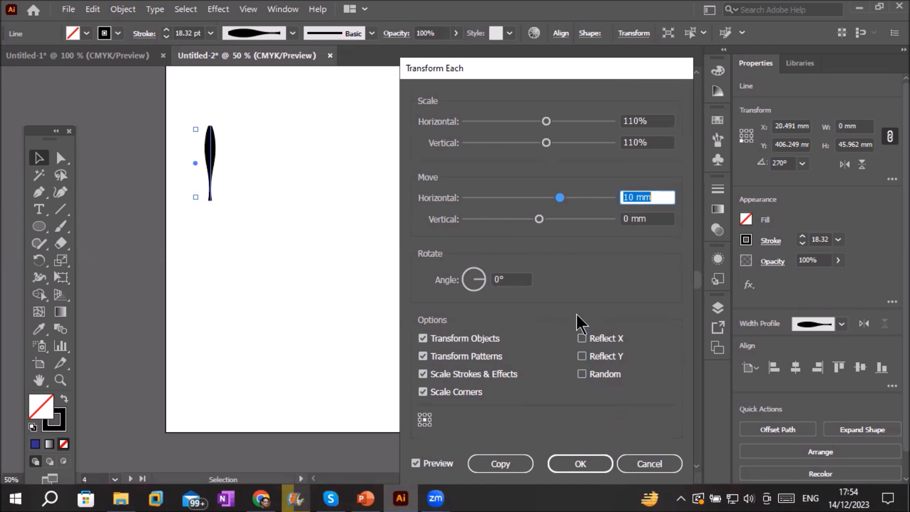
{"action": "left_click", "coordinate": [518, 280]}
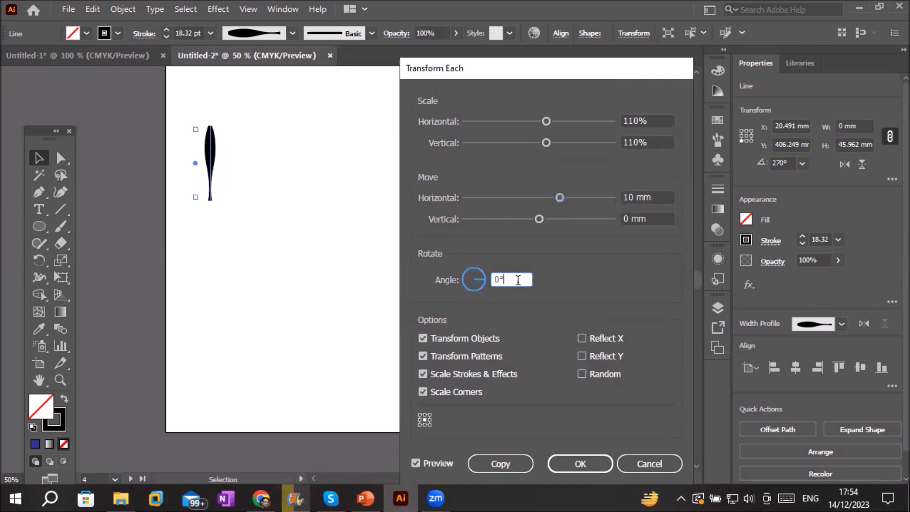
{"action": "key", "text": "Up"}
{"action": "key", "text": "Up"}
{"action": "key", "text": "Up"}
{"action": "key", "text": "Up"}
{"action": "key", "text": "Up"}
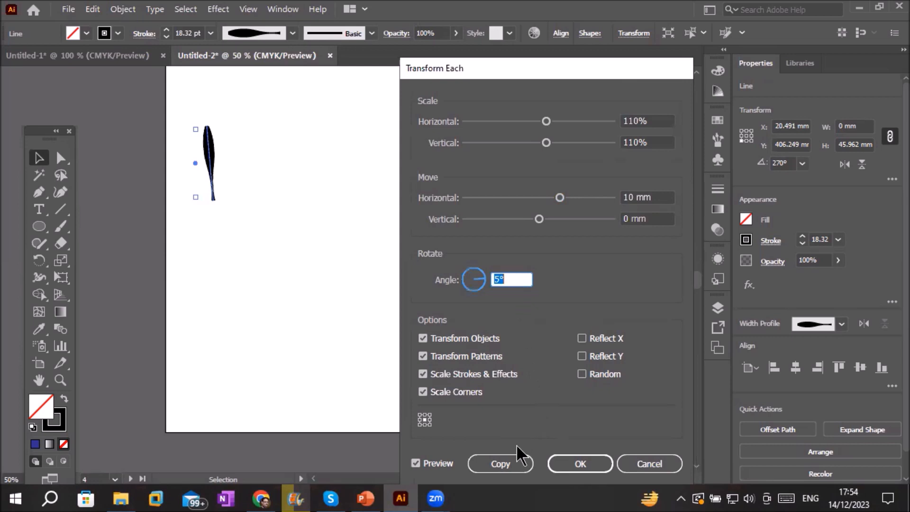
{"action": "left_click", "coordinate": [419, 425]}
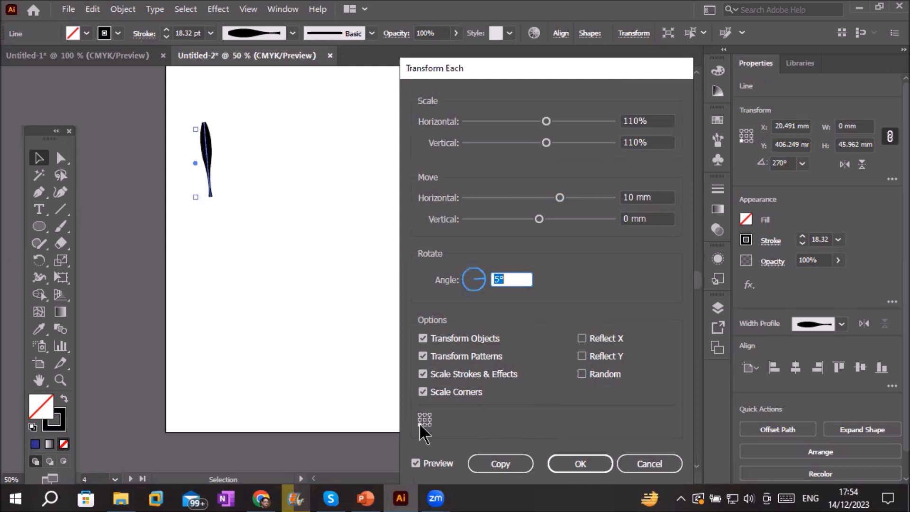
{"action": "left_click", "coordinate": [498, 461]}
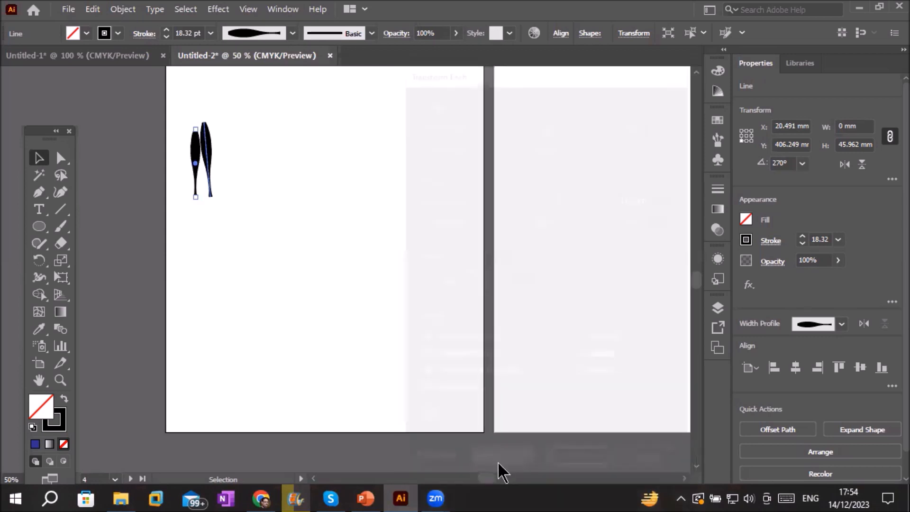
Repeat the last transformation ten times to build a fan of growing, rotating copies of the shaped line
{"action": "scroll", "coordinate": [224, 77], "scroll_direction": "up", "scroll_amount": 1}
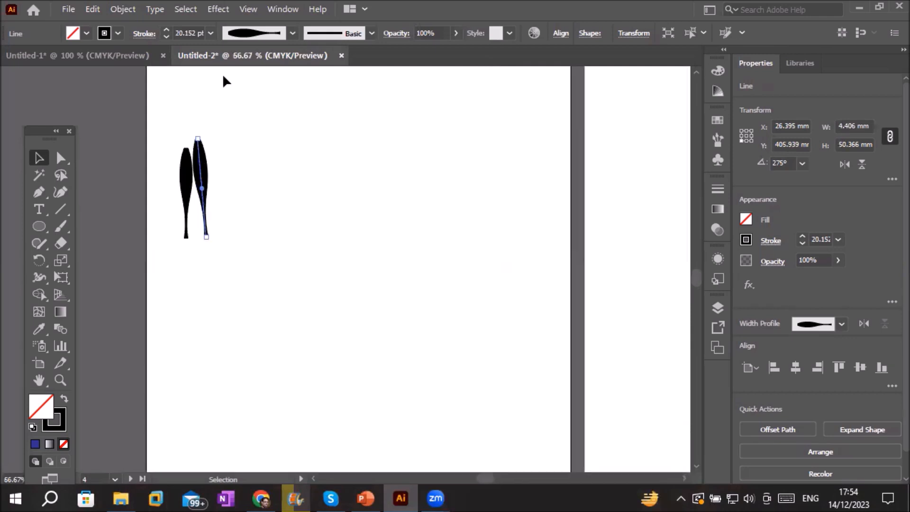
{"action": "scroll", "coordinate": [207, 125], "scroll_direction": "up", "scroll_amount": 2}
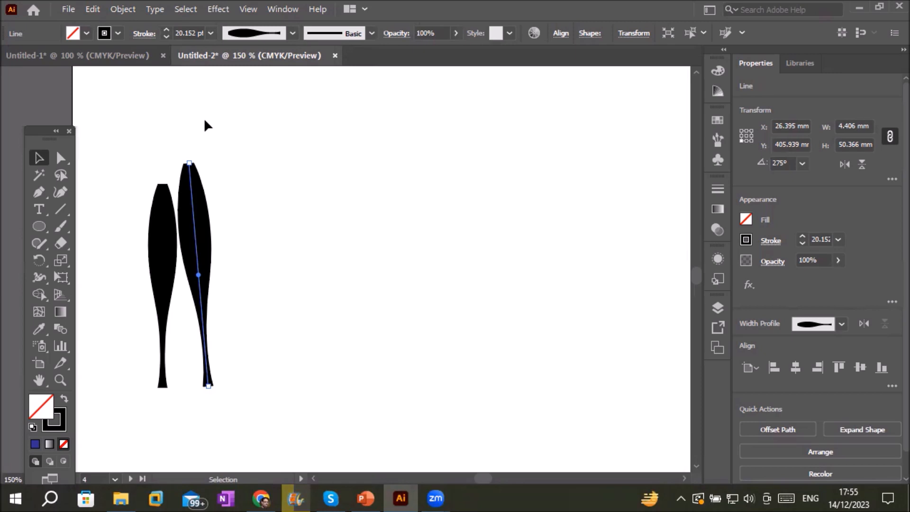
{"action": "key", "text": "a"}
{"action": "key", "text": "ctrl+d"}
{"action": "key", "text": "ctrl+d"}
{"action": "key", "text": "ctrl+d"}
{"action": "key", "text": "ctrl+d"}
{"action": "key", "text": "ctrl+d"}
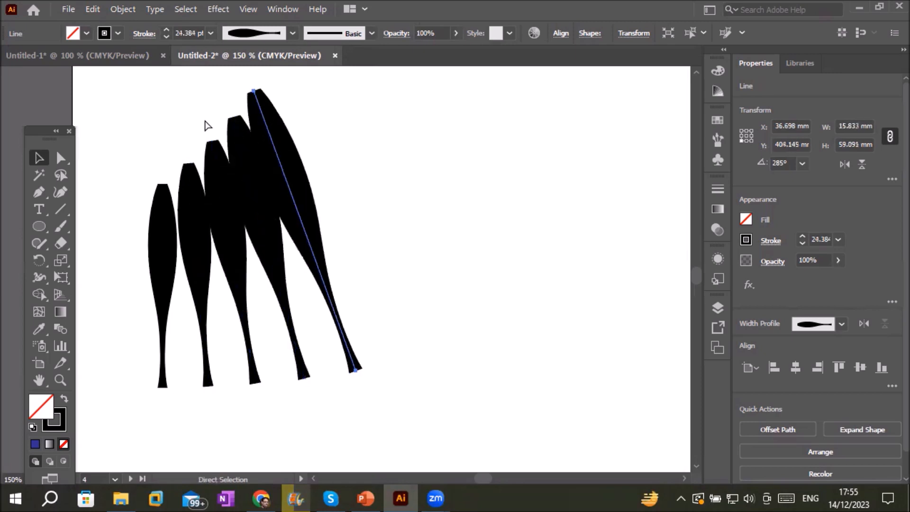
{"action": "key", "text": "ctrl+d"}
{"action": "key", "text": "ctrl+d"}
{"action": "key", "text": "ctrl+d"}
{"action": "key", "text": "ctrl+d"}
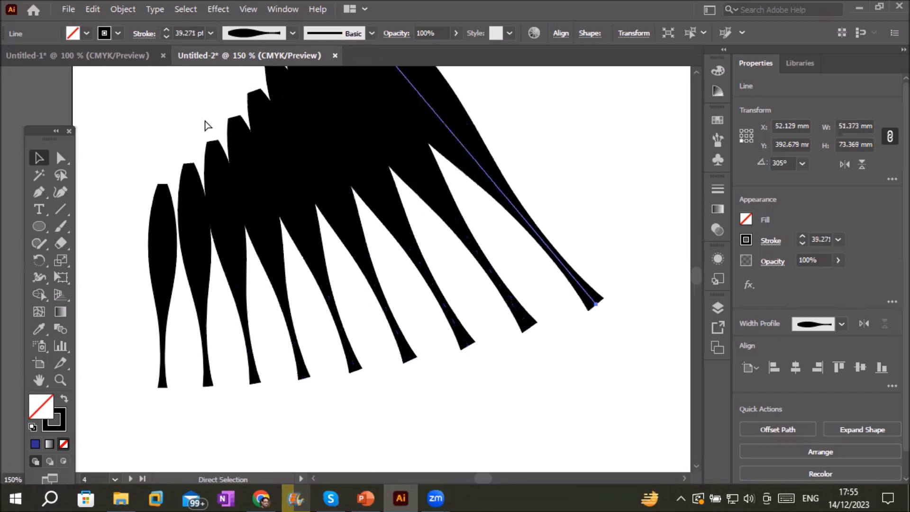
{"action": "key", "text": "ctrl+d"}
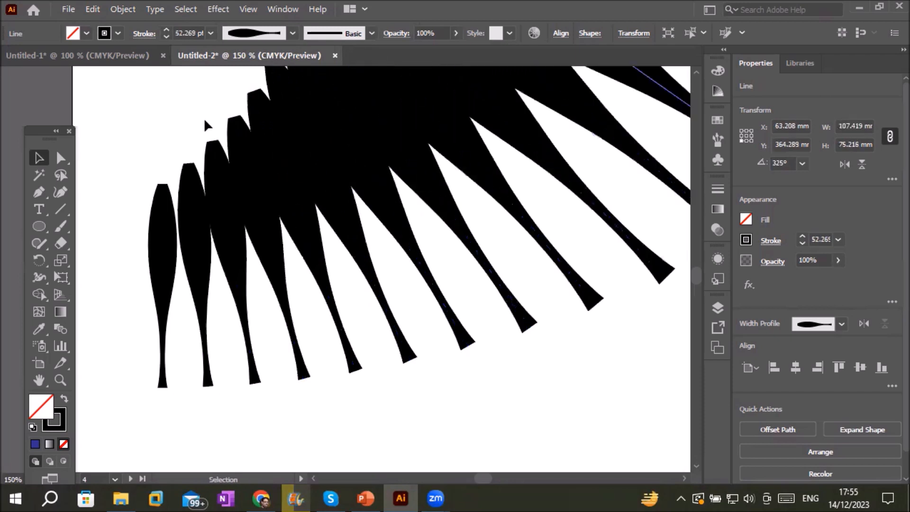
Select the whole fan of shaped lines and move it off the artboard onto the empty canvas to its left
{"action": "scroll", "coordinate": [476, 184], "scroll_direction": "down", "scroll_amount": 2, "text": "alt"}
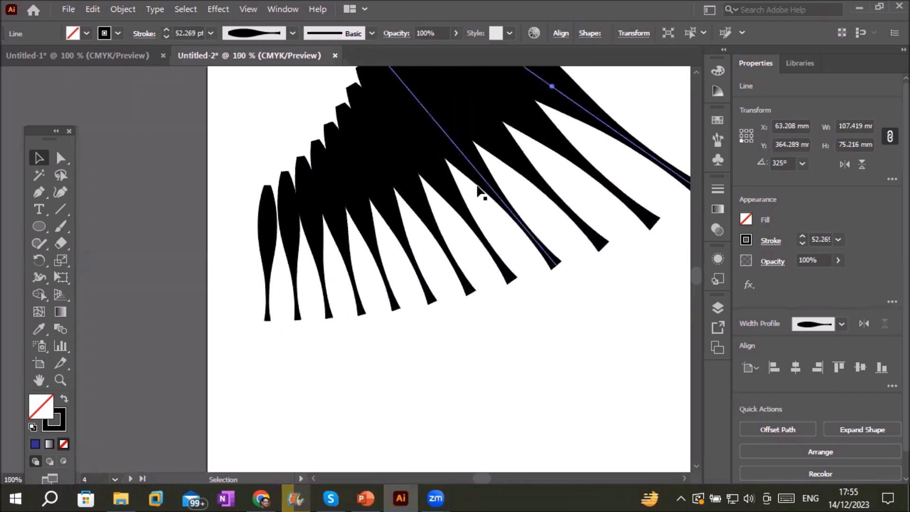
{"action": "scroll", "coordinate": [478, 189], "scroll_direction": "down", "scroll_amount": 1, "text": "alt"}
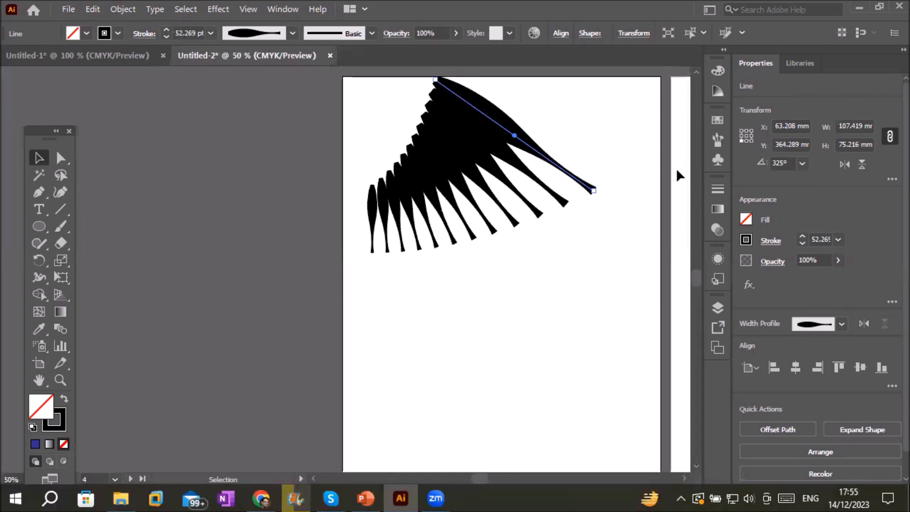
{"action": "left_click", "coordinate": [697, 72]}
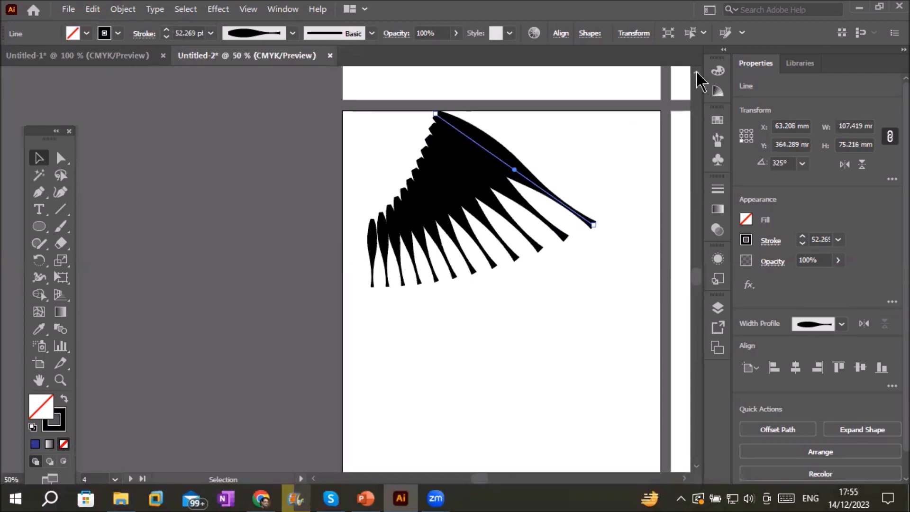
{"action": "mouse_move", "coordinate": [291, 94]}
{"action": "left_mouse_down"}
{"action": "mouse_move", "coordinate": [436, 198]}
{"action": "mouse_move", "coordinate": [611, 293]}
{"action": "left_mouse_up"}
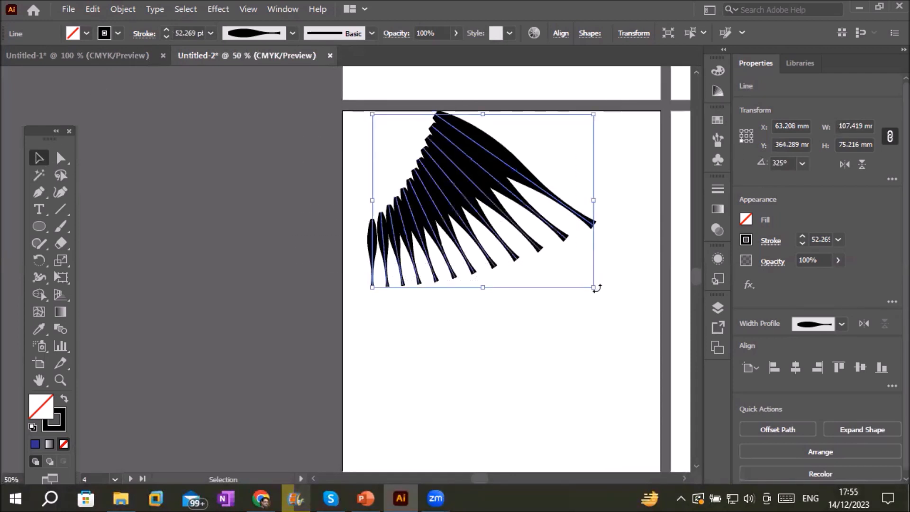
{"action": "mouse_move", "coordinate": [484, 221]}
{"action": "left_mouse_down"}
{"action": "mouse_move", "coordinate": [488, 229]}
{"action": "mouse_move", "coordinate": [312, 269]}
{"action": "mouse_move", "coordinate": [178, 213]}
{"action": "mouse_move", "coordinate": [175, 188]}
{"action": "left_mouse_up"}
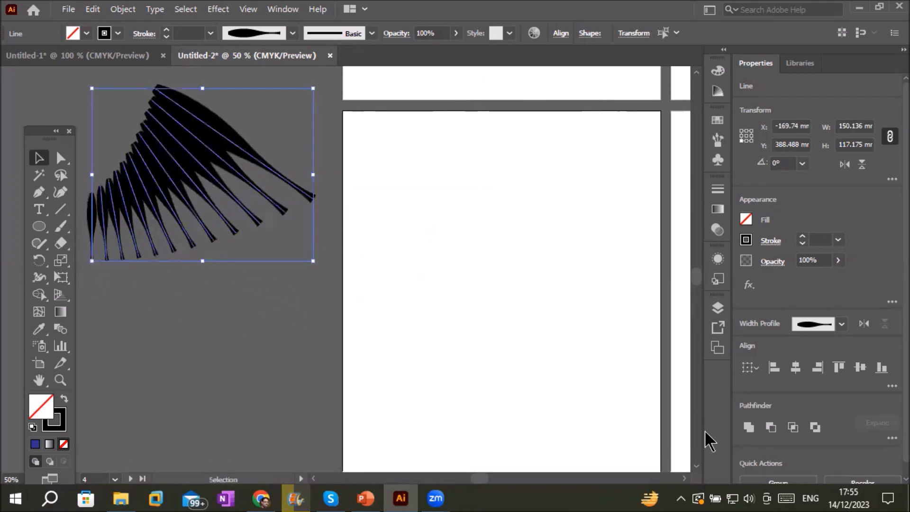
Add the point text "News Headline" near the artboard's lower-left corner and select it as an object
{"action": "scroll", "coordinate": [697, 472], "scroll_direction": "down", "scroll_amount": 3}
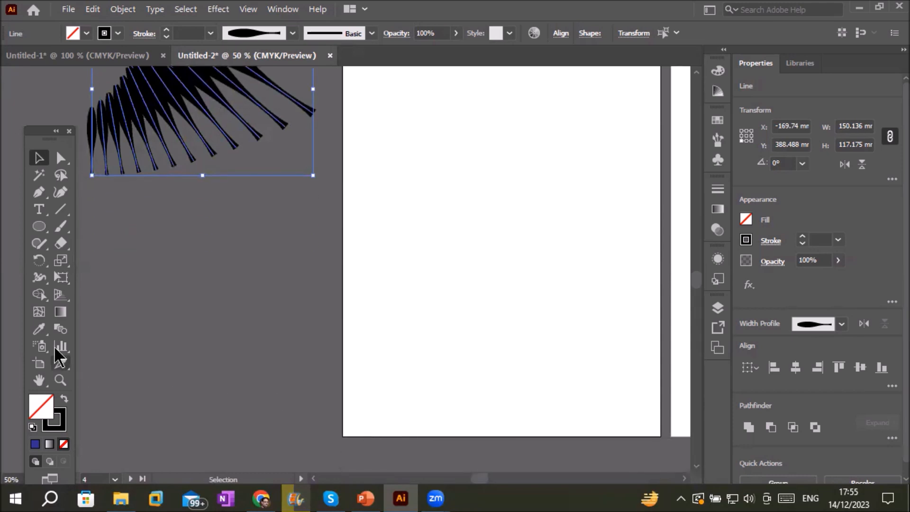
{"action": "left_click", "coordinate": [40, 212]}
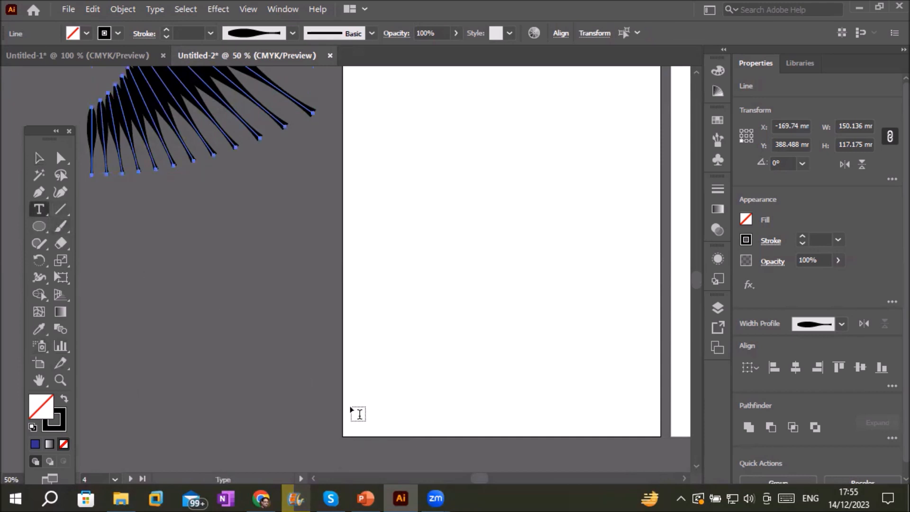
{"action": "left_click", "coordinate": [359, 414]}
{"action": "type", "text": "News"}
{"action": "type", "text": "Headline"}
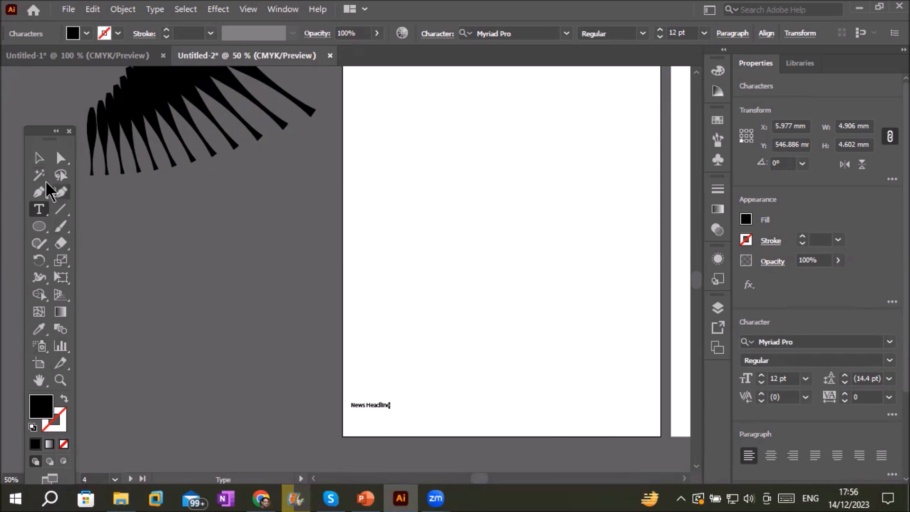
{"action": "left_click", "coordinate": [39, 158]}
Reposition the "News Headline" text closer to the artboard's lower edge, at about X 8.7 mm, Y 559.95 mm
{"action": "scroll", "coordinate": [375, 363], "scroll_direction": "up", "scroll_amount": 1}
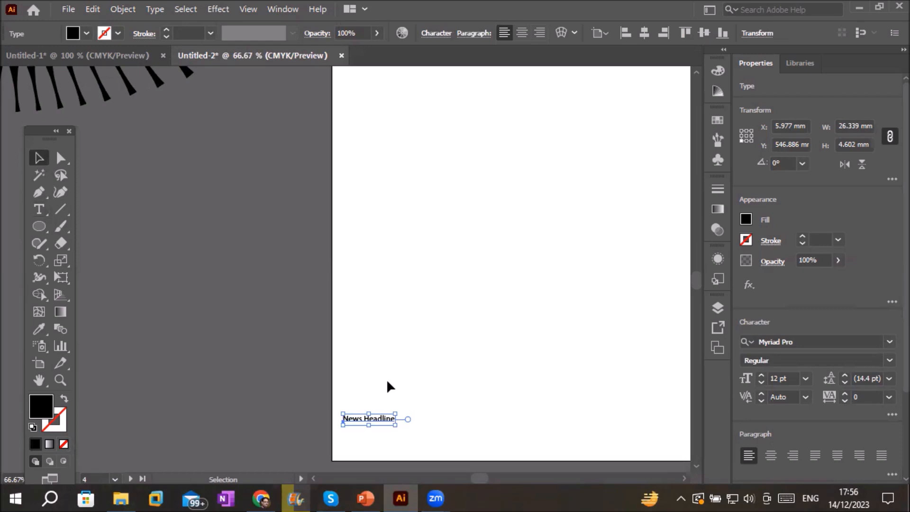
{"action": "left_click", "coordinate": [696, 465]}
{"action": "left_click", "coordinate": [697, 466]}
{"action": "left_click", "coordinate": [696, 466]}
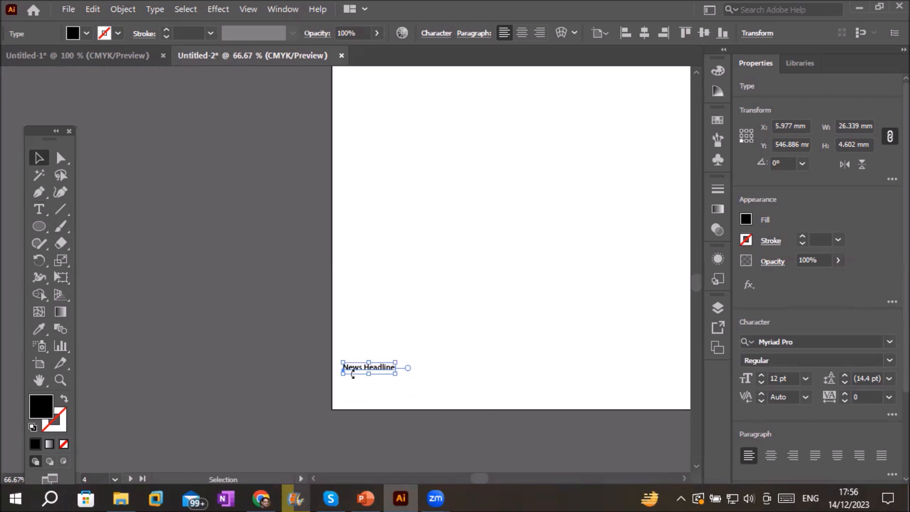
{"action": "left_click_drag", "start_coordinate": [359, 368], "coordinate": [358, 400]}
{"action": "scroll", "coordinate": [427, 393], "scroll_direction": "up", "scroll_amount": 1}
{"action": "scroll", "coordinate": [433, 389], "scroll_direction": "up", "scroll_amount": 2}
{"action": "scroll", "coordinate": [298, 427], "scroll_direction": "up", "scroll_amount": 2}
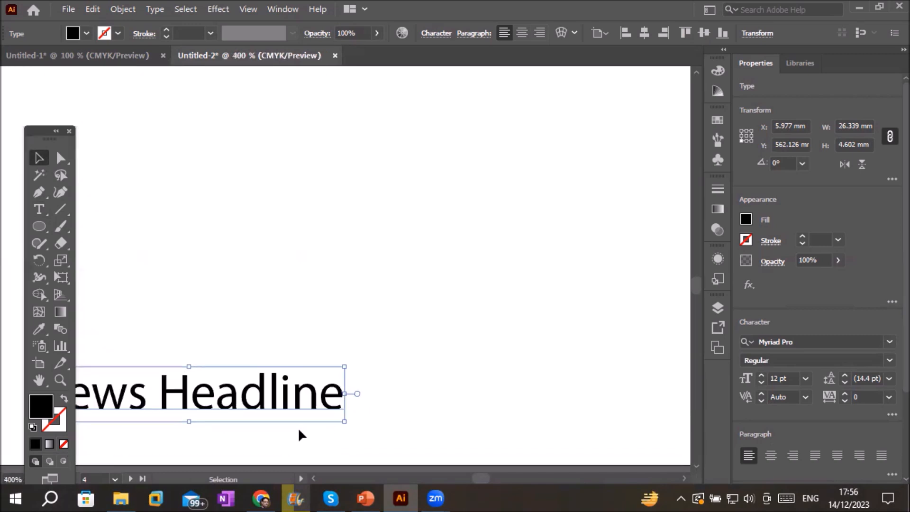
{"action": "key", "text": "space"}
{"action": "left_click_drag", "start_coordinate": [407, 423], "coordinate": [474, 341]}
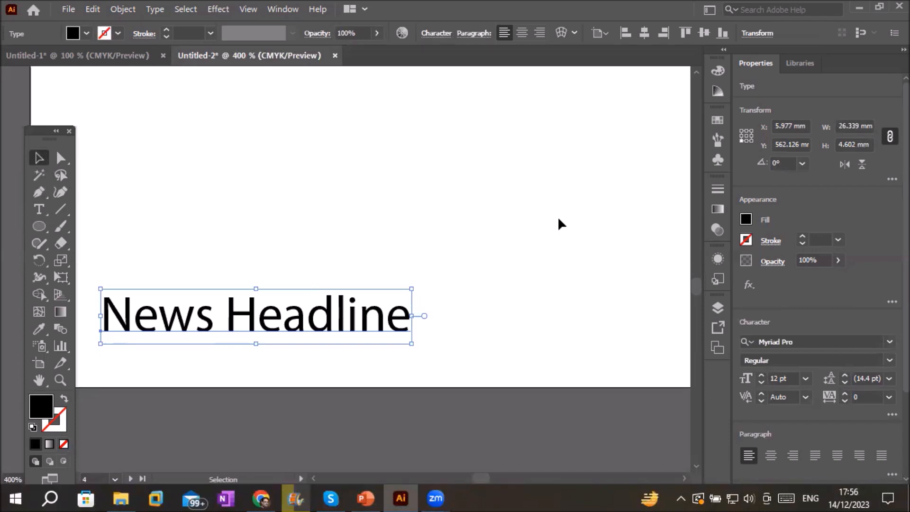
{"action": "left_click_drag", "start_coordinate": [387, 334], "coordinate": [415, 301]}
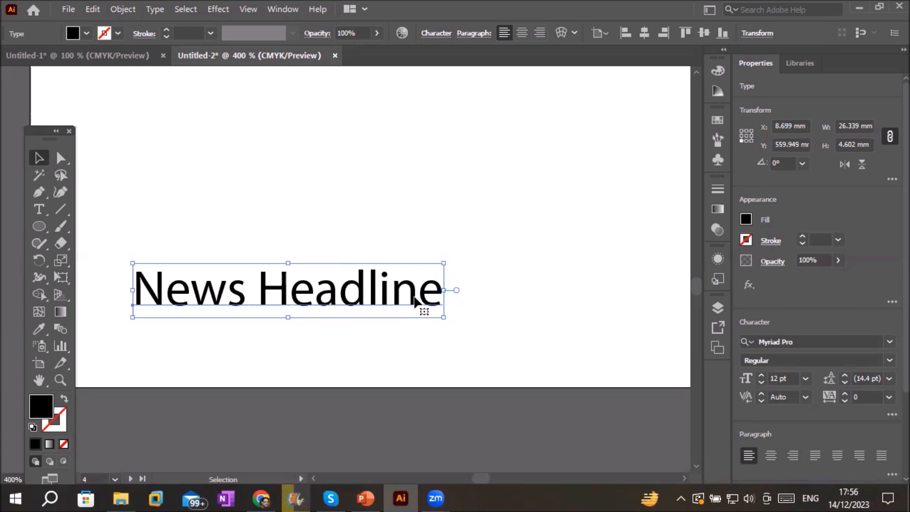
Start Transform Each on the "News Headline" text and set its horizontal move to 26 mm, keeping the text uncovered
{"action": "left_click", "coordinate": [125, 14]}
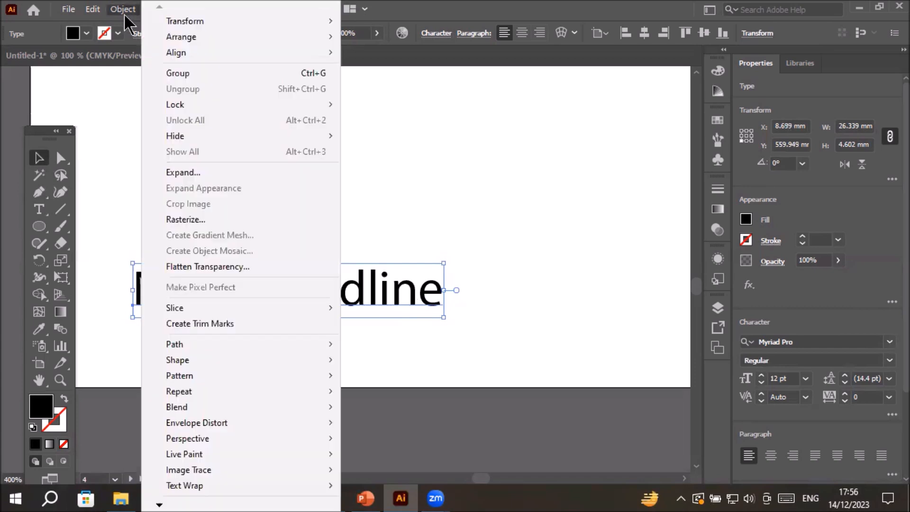
{"action": "mouse_move", "coordinate": [226, 21]}
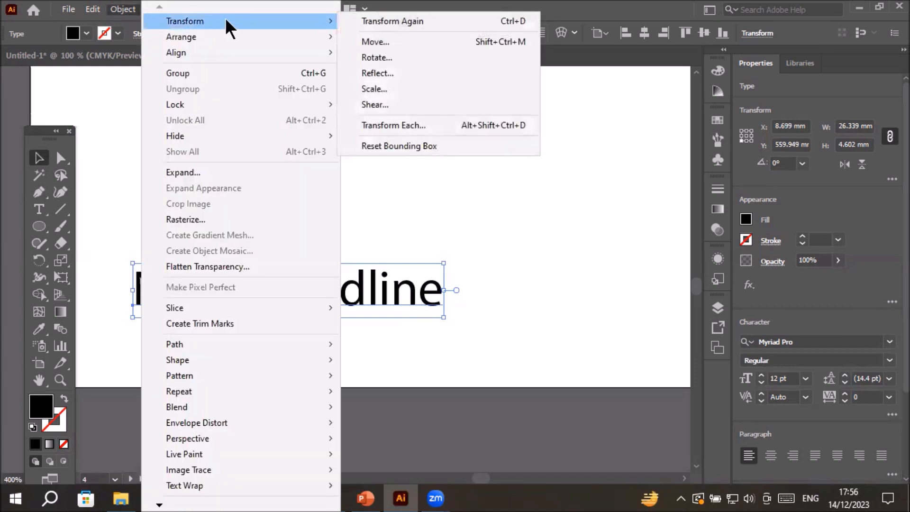
{"action": "left_click", "coordinate": [424, 124]}
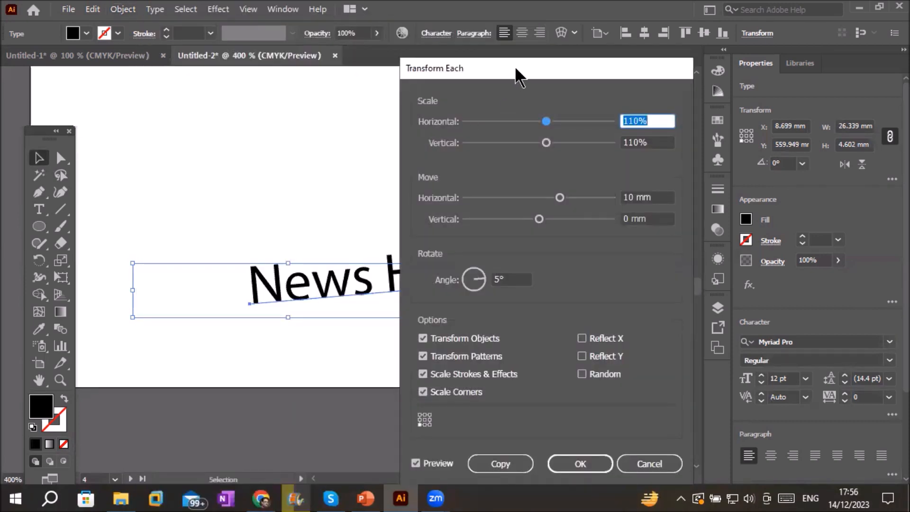
{"action": "left_click_drag", "start_coordinate": [515, 67], "coordinate": [695, 121]}
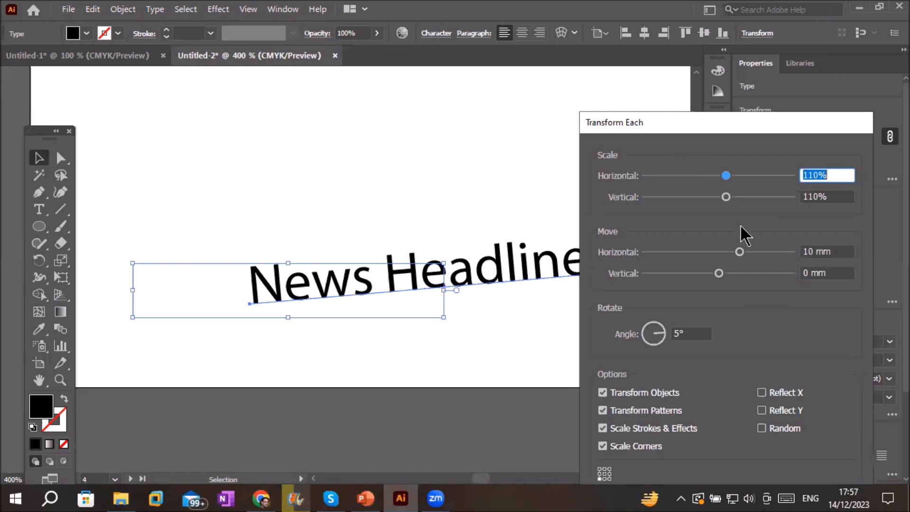
{"action": "left_click", "coordinate": [845, 252]}
{"action": "key", "text": "Up"}
{"action": "key", "text": "Up"}
{"action": "key", "text": "Up"}
{"action": "key", "text": "Up"}
{"action": "key", "text": "Up"}
{"action": "key", "text": "Up"}
{"action": "key", "text": "Up"}
{"action": "key", "text": "Up"}
{"action": "key", "text": "Up"}
{"action": "key", "text": "Up"}
{"action": "key", "text": "Up"}
{"action": "key", "text": "Up"}
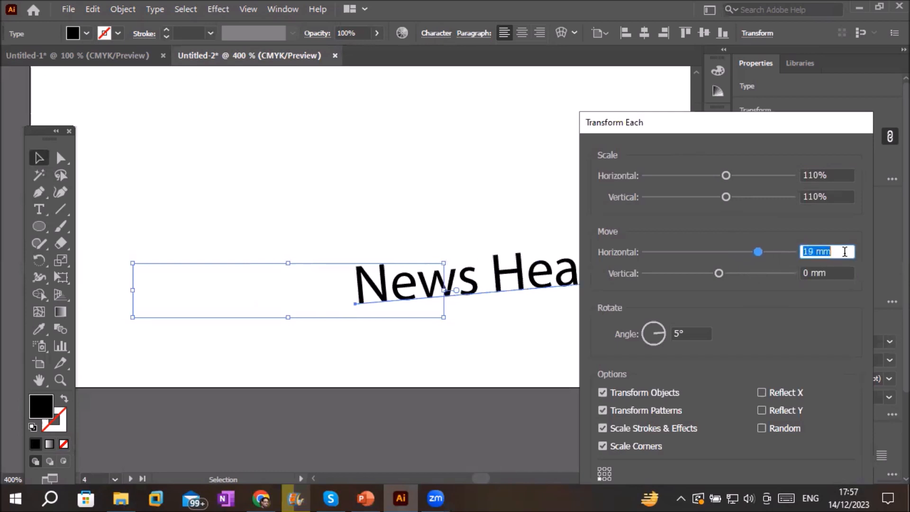
{"action": "key", "text": "Up"}
{"action": "key", "text": "Up"}
{"action": "key", "text": "Up"}
{"action": "key", "text": "Up"}
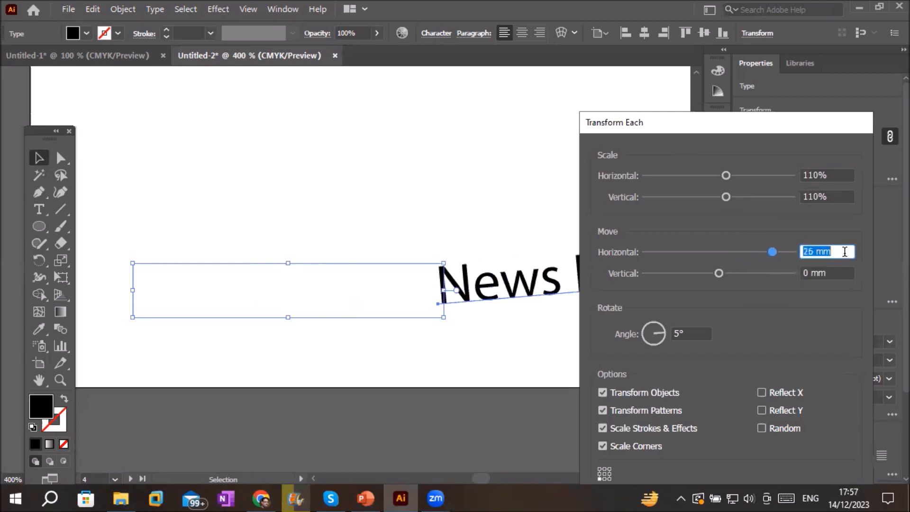
Set the vertical move of the "News Headline" text to -4 mm in Transform Each
{"action": "left_click", "coordinate": [835, 272]}
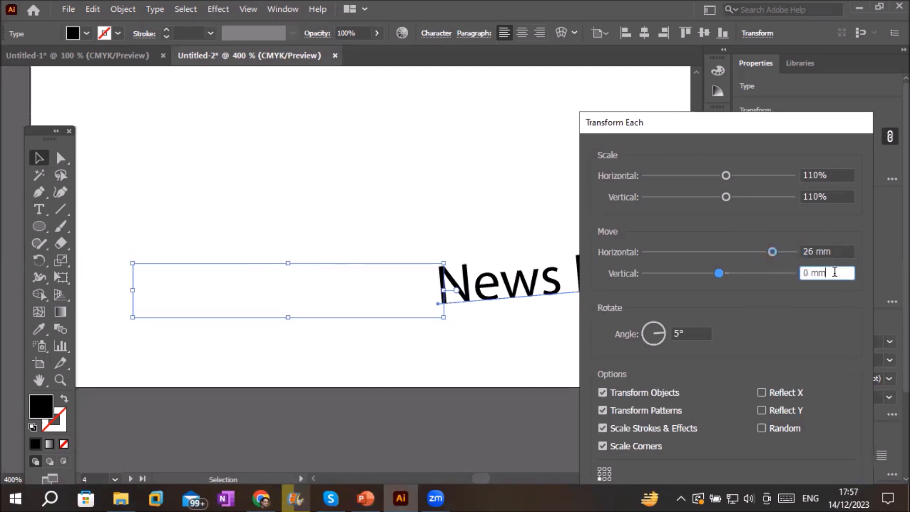
{"action": "key", "text": "Down"}
{"action": "key", "text": "Down"}
{"action": "key", "text": "Down"}
{"action": "key", "text": "Down"}
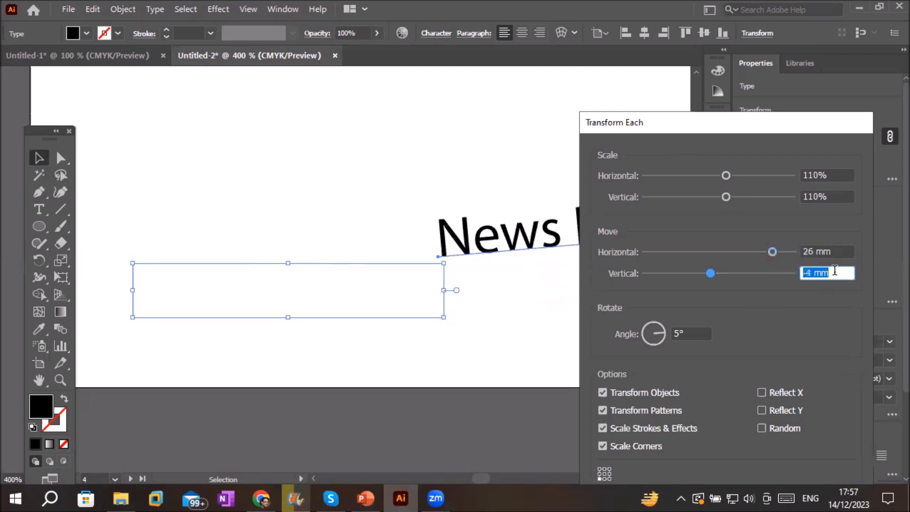
Set the rotation angle to 20° in Transform Each and apply the transformation to a copy of the "News Headline" text
{"action": "left_click", "coordinate": [692, 331]}
{"action": "key", "text": "Up"}
{"action": "key", "text": "Up"}
{"action": "key", "text": "Up"}
{"action": "key", "text": "Up"}
{"action": "key", "text": "Up"}
{"action": "key", "text": "Up"}
{"action": "key", "text": "Up"}
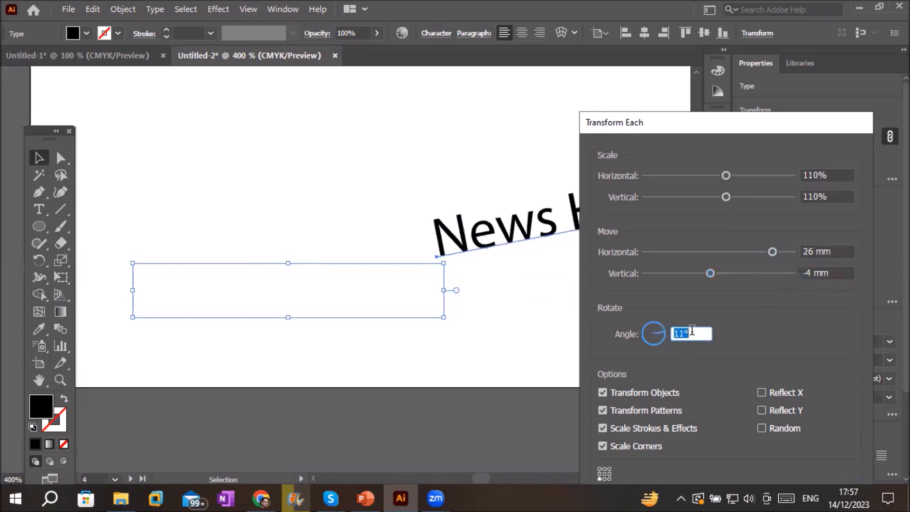
{"action": "key", "text": "Up"}
{"action": "key", "text": "Up"}
{"action": "key", "text": "Up"}
{"action": "key", "text": "Up"}
{"action": "key", "text": "Up"}
{"action": "key", "text": "Up"}
{"action": "key", "text": "Up"}
{"action": "key", "text": "Up"}
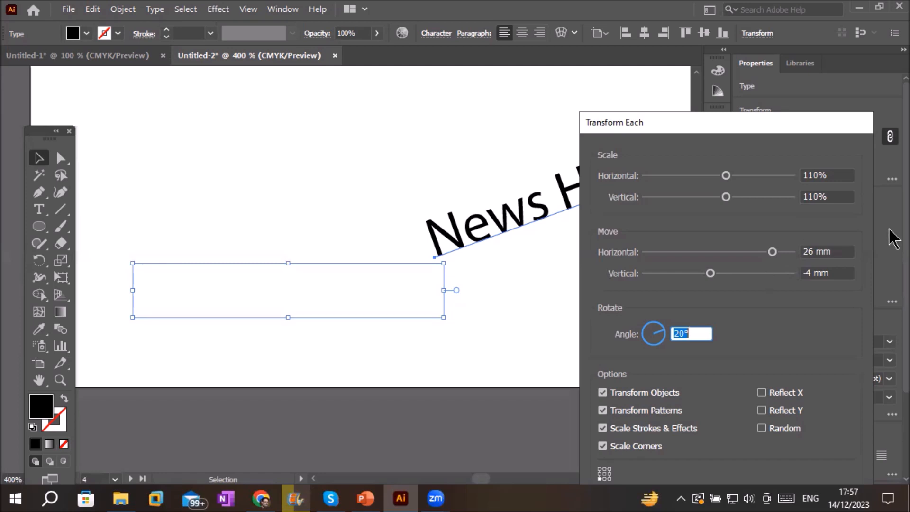
{"action": "left_click_drag", "start_coordinate": [701, 118], "coordinate": [672, 42]}
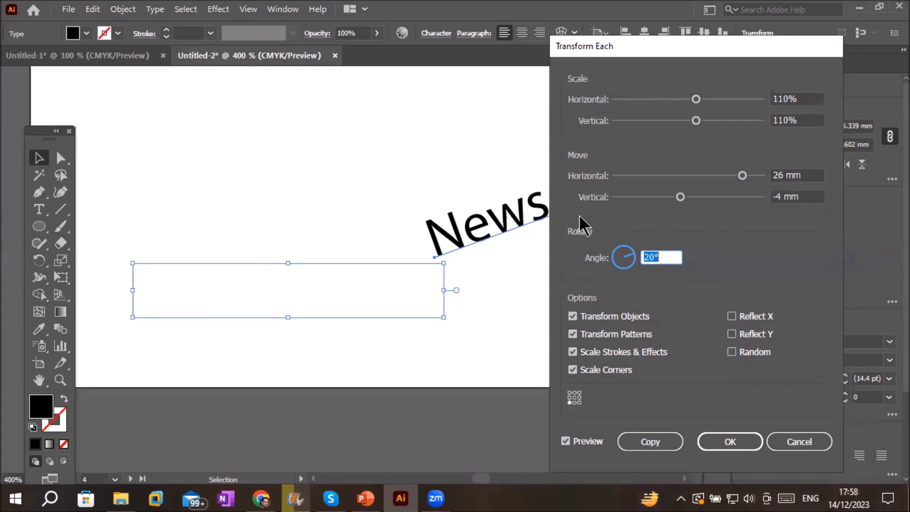
{"action": "left_click", "coordinate": [638, 440]}
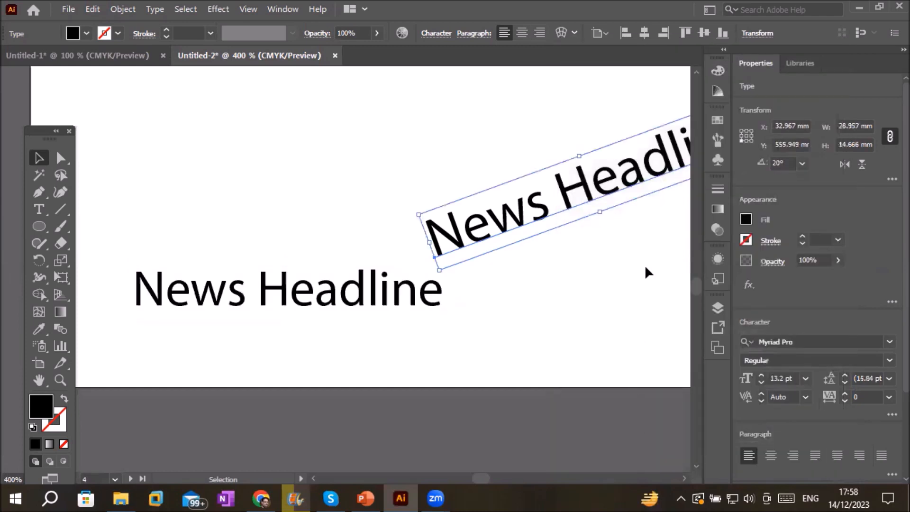
Repeat the last transformation on the rotated "News Headline" copy until the newest duplicate is turned to 60°
{"action": "scroll", "coordinate": [646, 268], "scroll_direction": "down", "scroll_amount": 4}
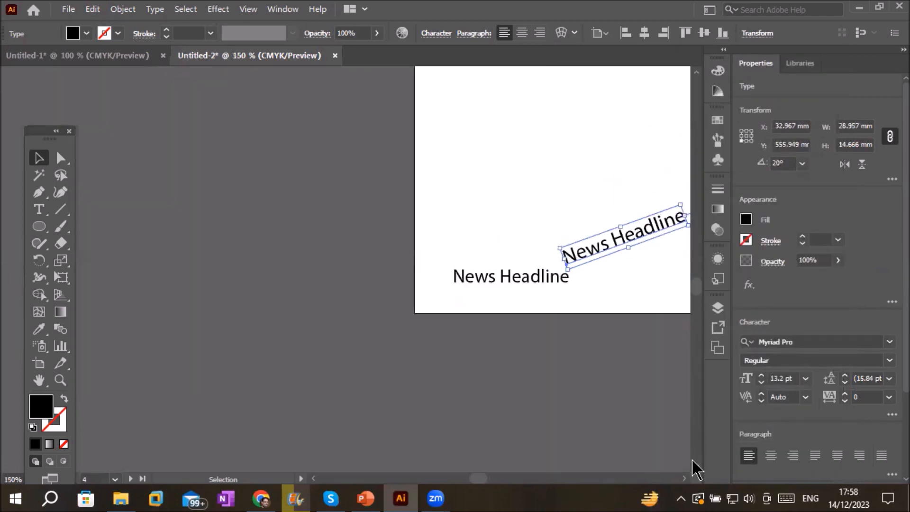
{"action": "scroll", "coordinate": [693, 461], "scroll_direction": "right", "scroll_amount": 6}
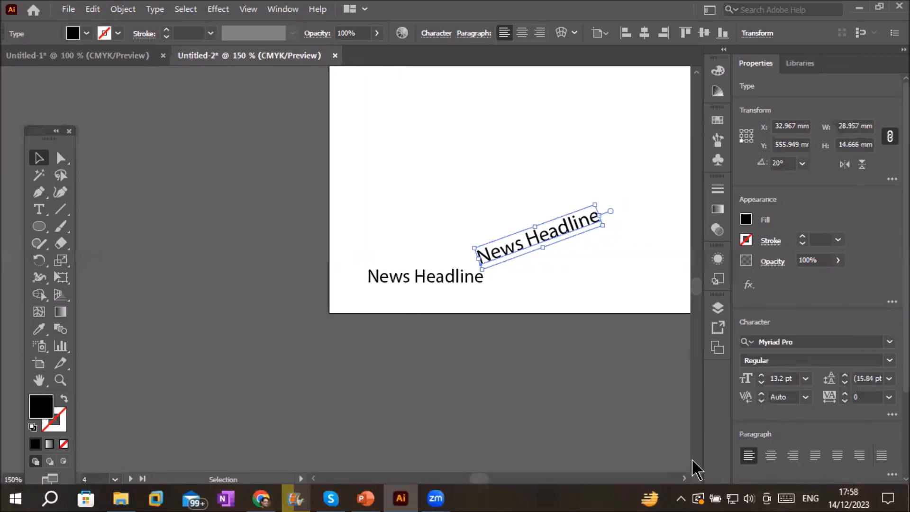
{"action": "scroll", "coordinate": [692, 470], "scroll_direction": "right", "scroll_amount": 3}
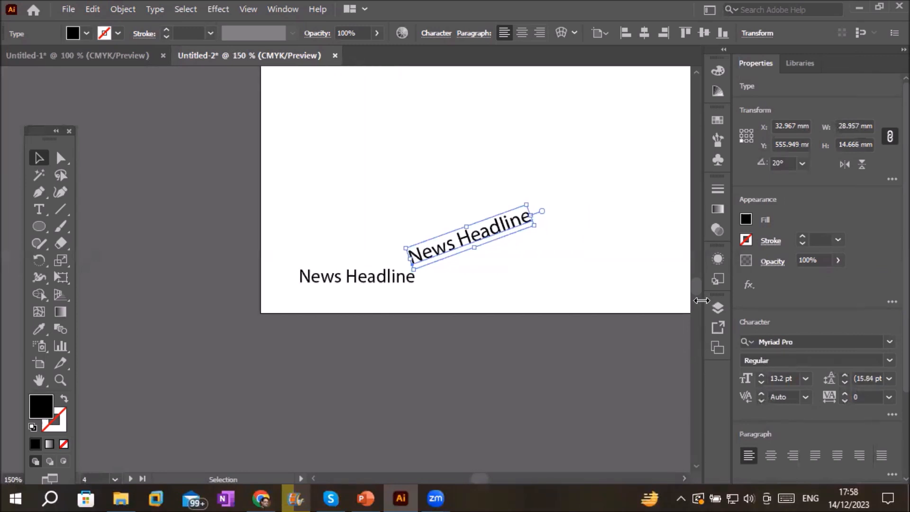
{"action": "scroll", "coordinate": [700, 80], "scroll_direction": "up", "scroll_amount": 4}
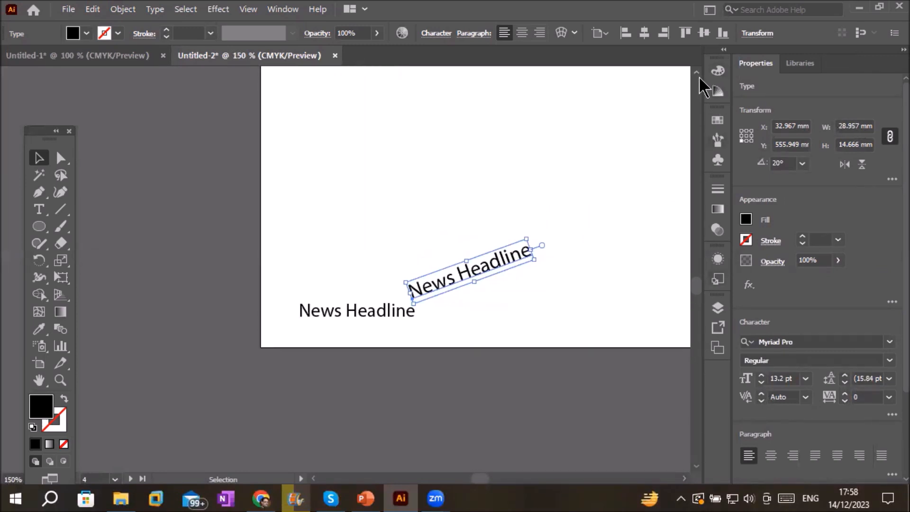
{"action": "scroll", "coordinate": [704, 88], "scroll_direction": "up", "scroll_amount": 1}
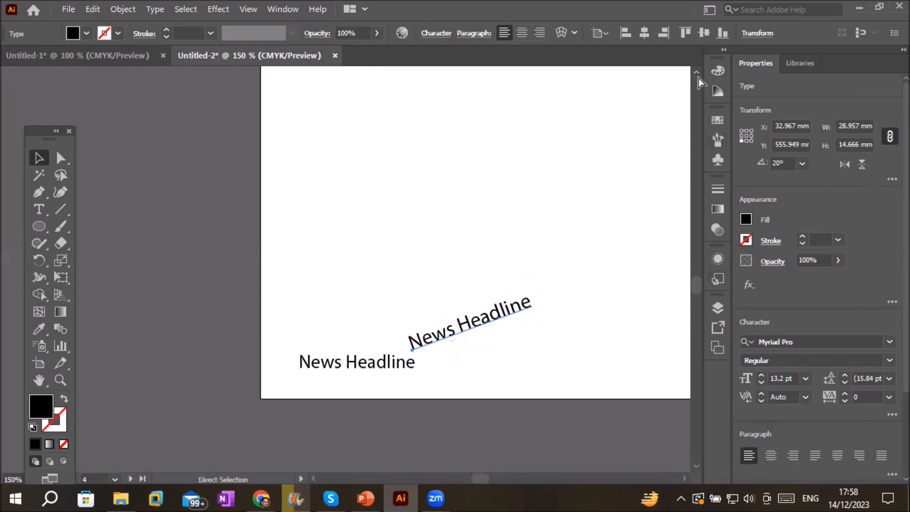
{"action": "key", "text": "ctrl+d"}
{"action": "key", "text": "ctrl+d"}
{"action": "key", "text": "ctrl+d"}
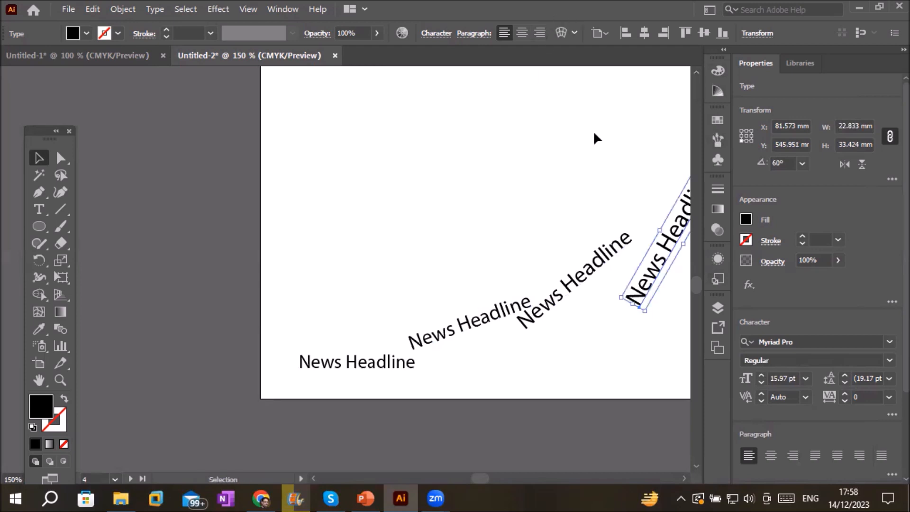
Continue duplicating the "News Headline" text with Transform Again across the neighbouring artboard until the newest copy is rotated to 300°
{"action": "key", "text": "ctrl+minus"}
{"action": "key", "text": "ctrl+minus"}
{"action": "key", "text": "ctrl+minus"}
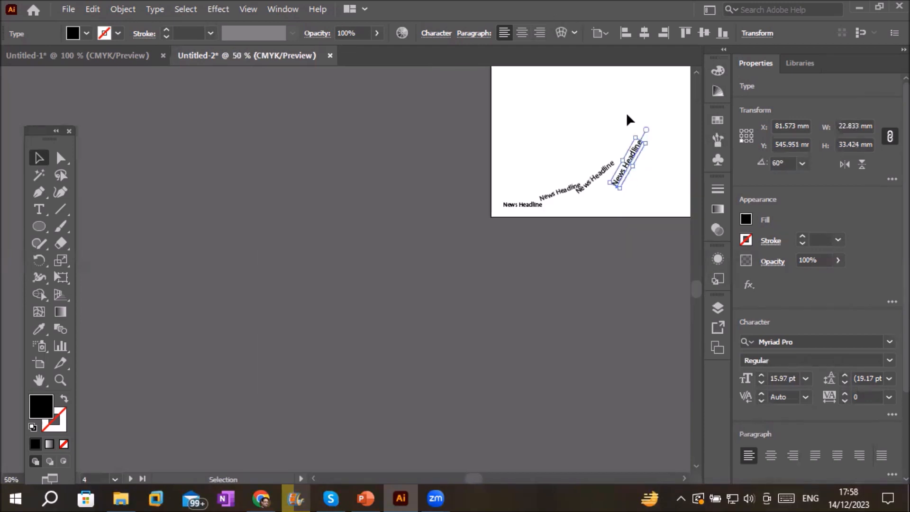
{"action": "left_click", "coordinate": [696, 73]}
{"action": "left_click", "coordinate": [696, 72]}
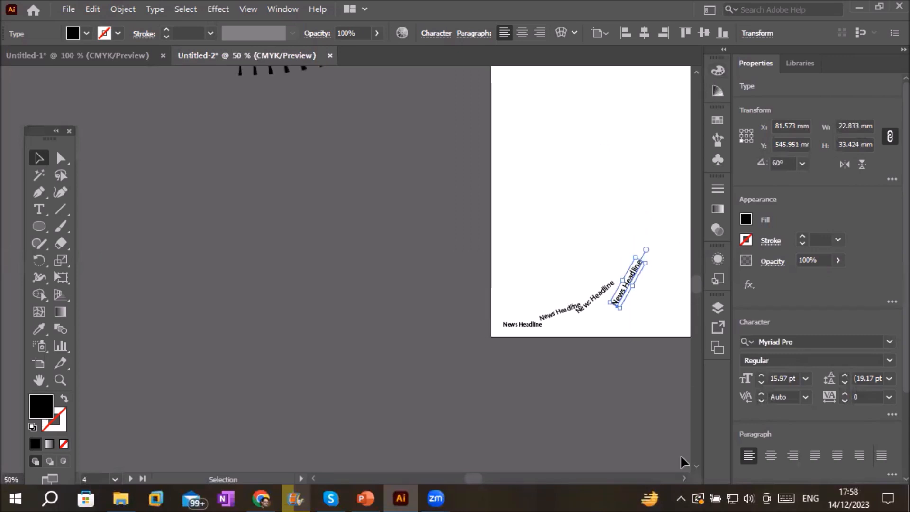
{"action": "scroll", "coordinate": [681, 457], "scroll_direction": "right", "scroll_amount": 5}
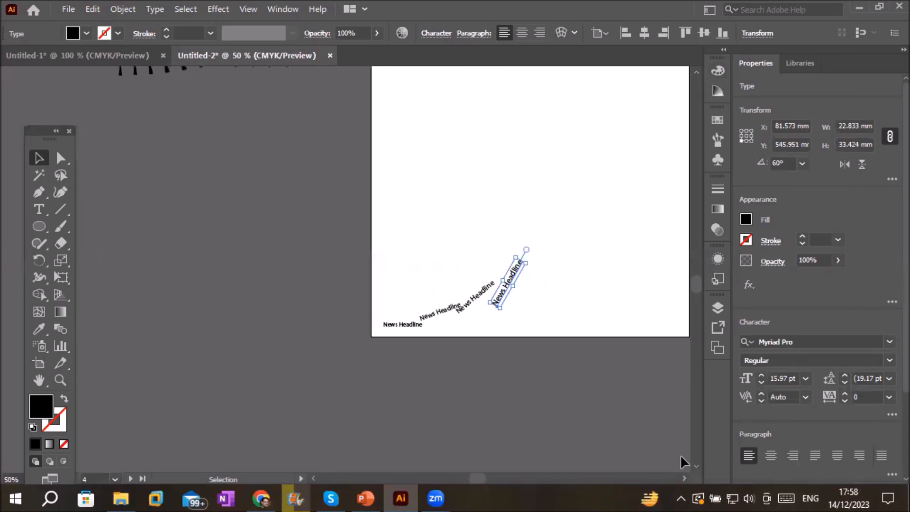
{"action": "scroll", "coordinate": [681, 457], "scroll_direction": "right", "scroll_amount": 4}
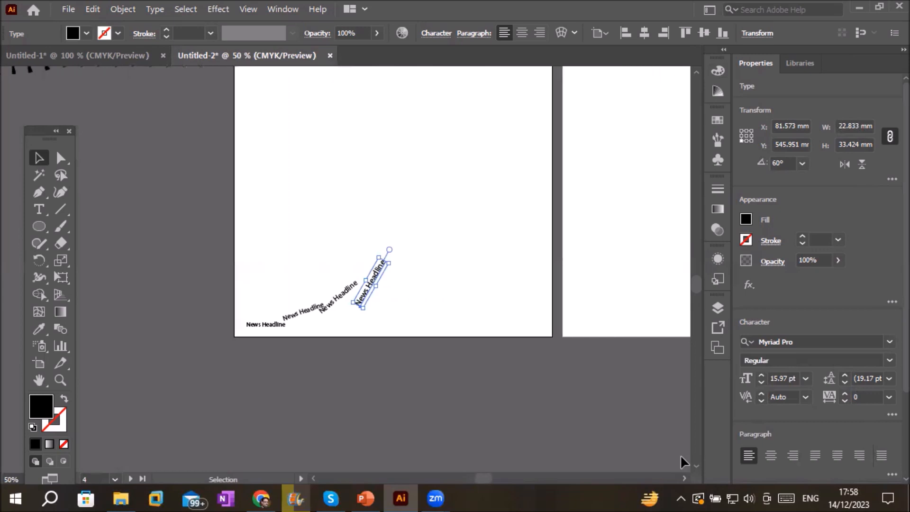
{"action": "key", "text": "ctrl+d"}
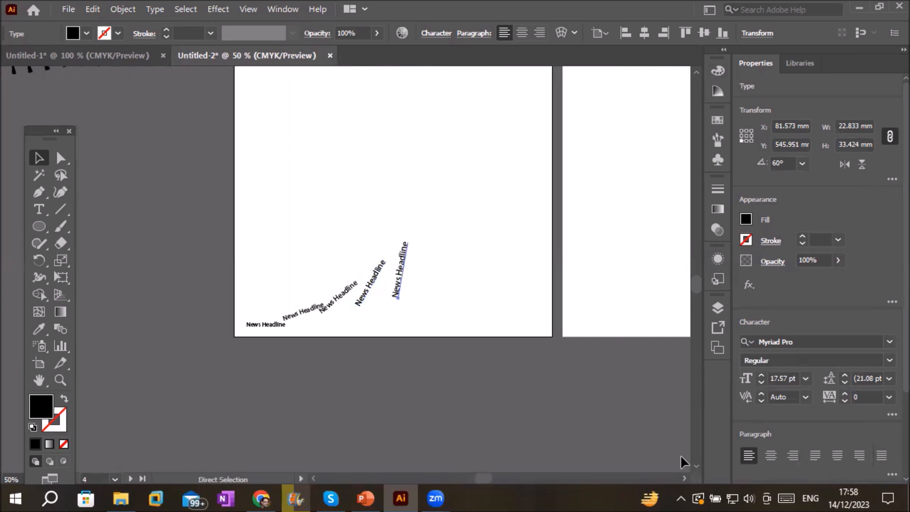
{"action": "key", "text": "ctrl+d"}
{"action": "key", "text": "ctrl+d"}
{"action": "key", "text": "ctrl+d"}
{"action": "key", "text": "ctrl+d"}
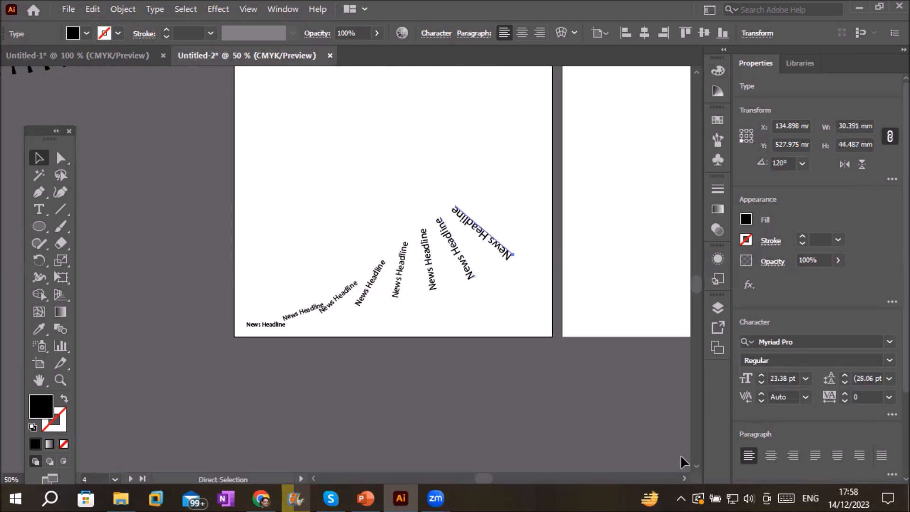
{"action": "key", "text": "ctrl+d"}
{"action": "key", "text": "ctrl+d"}
{"action": "key", "text": "ctrl+d"}
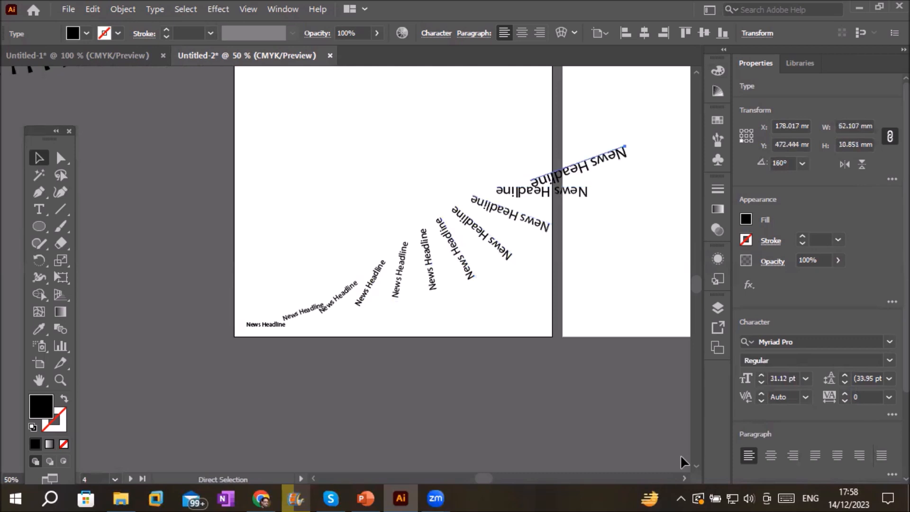
{"action": "key", "text": "ctrl+d"}
{"action": "key", "text": "ctrl+d"}
{"action": "key", "text": "ctrl+d"}
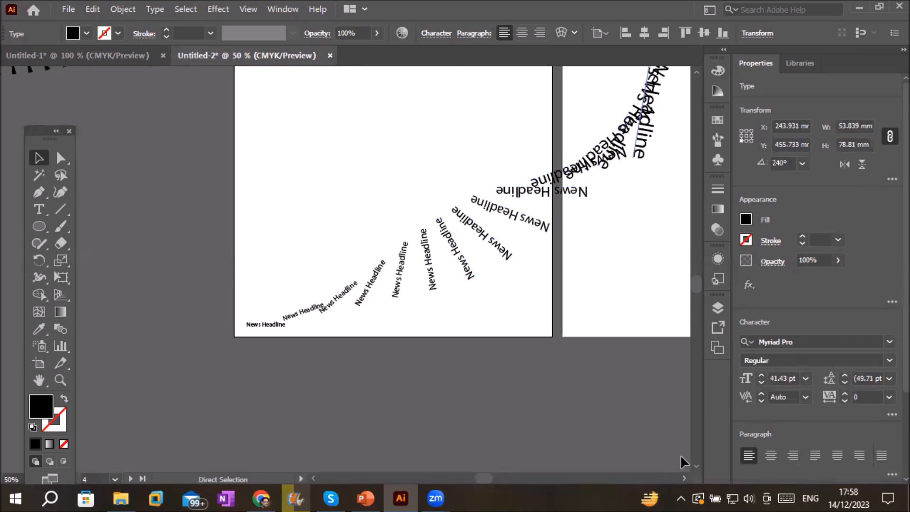
{"action": "key", "text": "ctrl+d"}
{"action": "key", "text": "ctrl+d"}
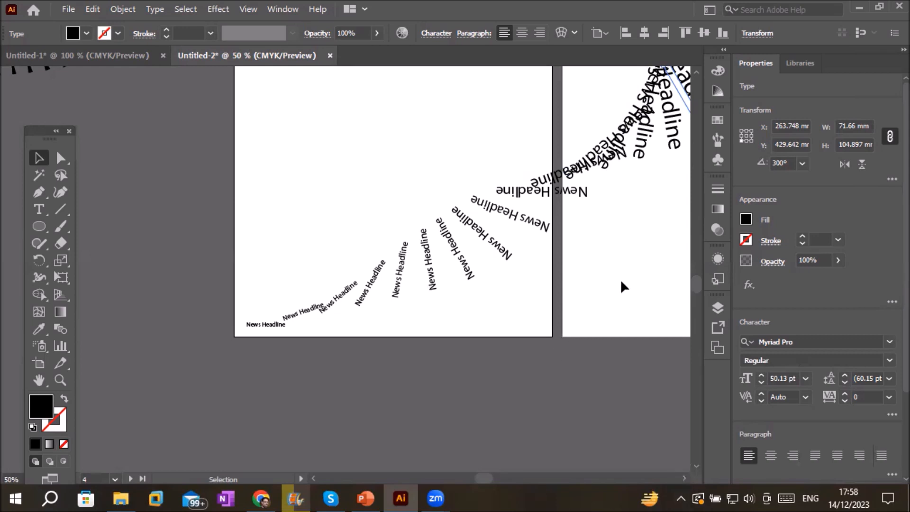
Repeat the last transformation many times to extend the trail of growing, rotating News Headline copies beyond the artboards, up to about 1280 pt
{"action": "scroll", "coordinate": [642, 237], "scroll_direction": "down", "scroll_amount": 1}
{"action": "scroll", "coordinate": [649, 187], "scroll_direction": "down", "scroll_amount": 1}
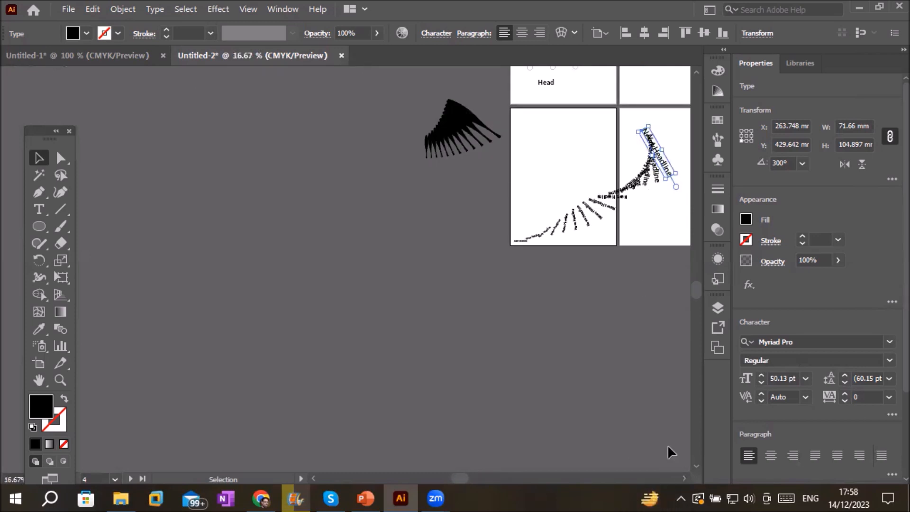
{"action": "scroll", "coordinate": [668, 455], "scroll_direction": "right", "scroll_amount": 5}
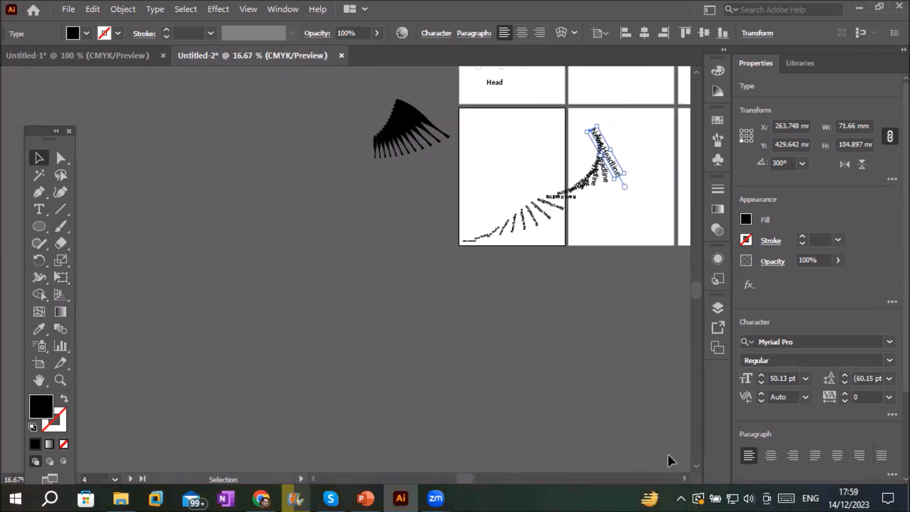
{"action": "scroll", "coordinate": [668, 456], "scroll_direction": "right", "scroll_amount": 2}
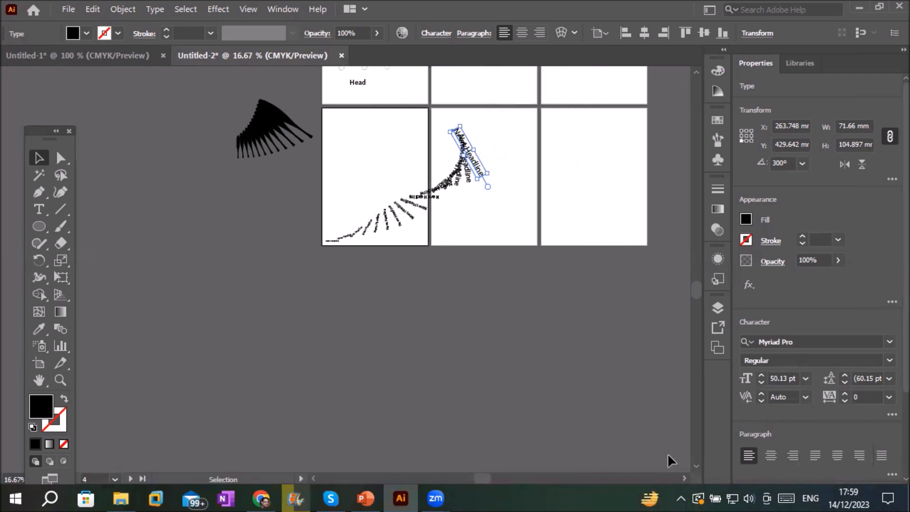
{"action": "key", "text": "ctrl+d"}
{"action": "key", "text": "ctrl+d"}
{"action": "key", "text": "ctrl+d"}
{"action": "key", "text": "ctrl+d"}
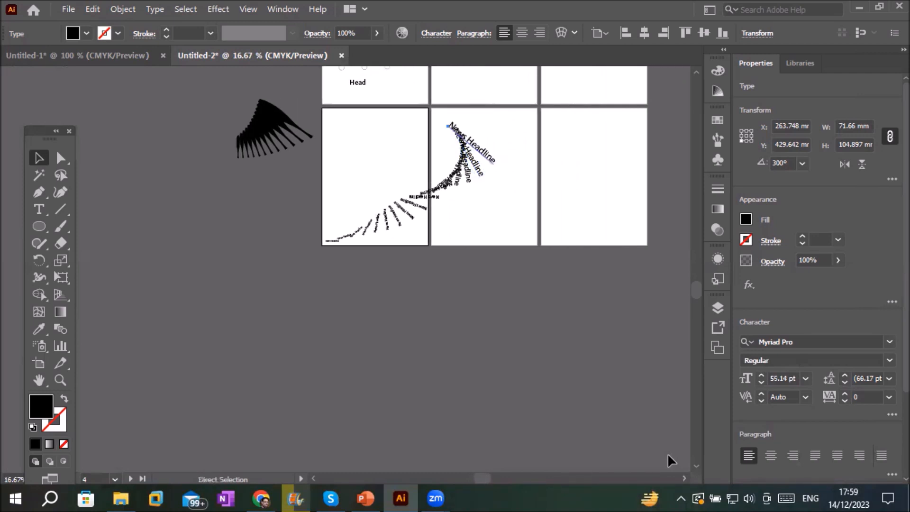
{"action": "key", "text": "ctrl+d"}
{"action": "key", "text": "ctrl+d"}
{"action": "key", "text": "ctrl+d"}
{"action": "key", "text": "ctrl+d"}
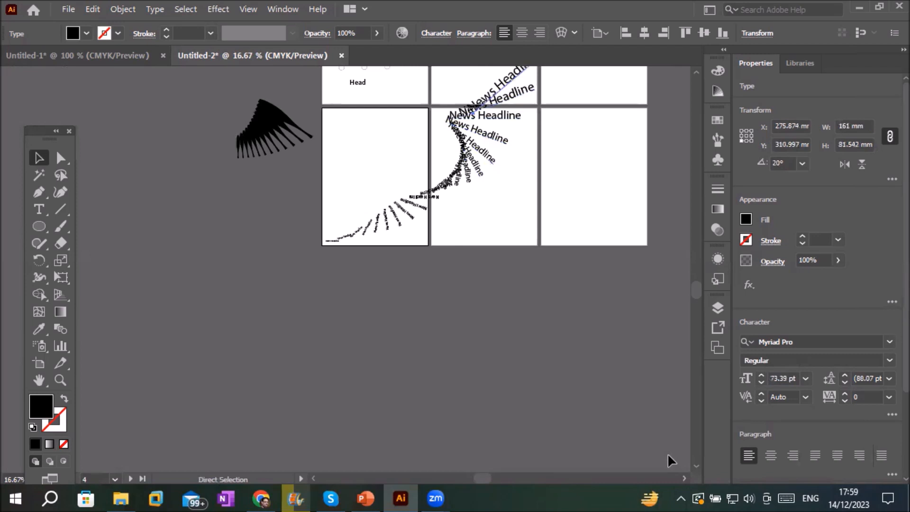
{"action": "key", "text": "ctrl+d"}
{"action": "key", "text": "ctrl+d"}
{"action": "key", "text": "ctrl+d"}
{"action": "key", "text": "ctrl+d"}
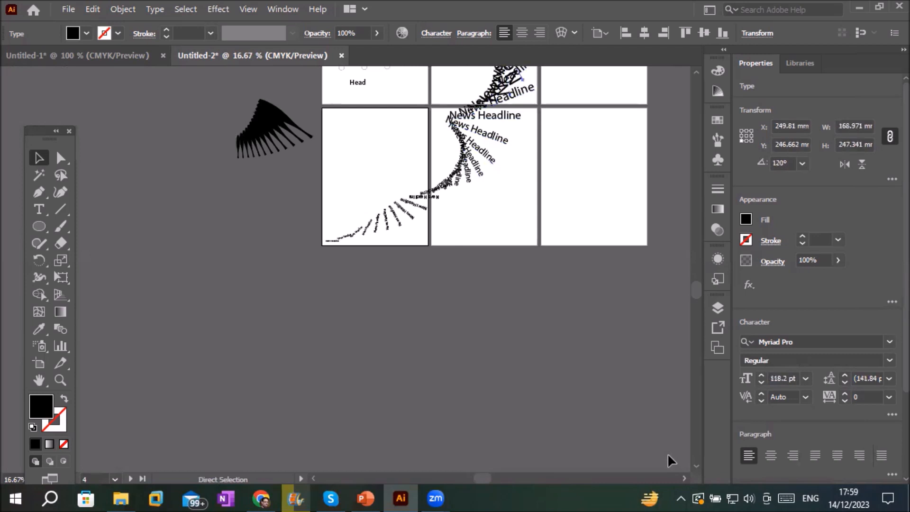
{"action": "key", "text": "ctrl+d"}
{"action": "key", "text": "ctrl+d"}
{"action": "key", "text": "ctrl+d"}
{"action": "key", "text": "ctrl+d"}
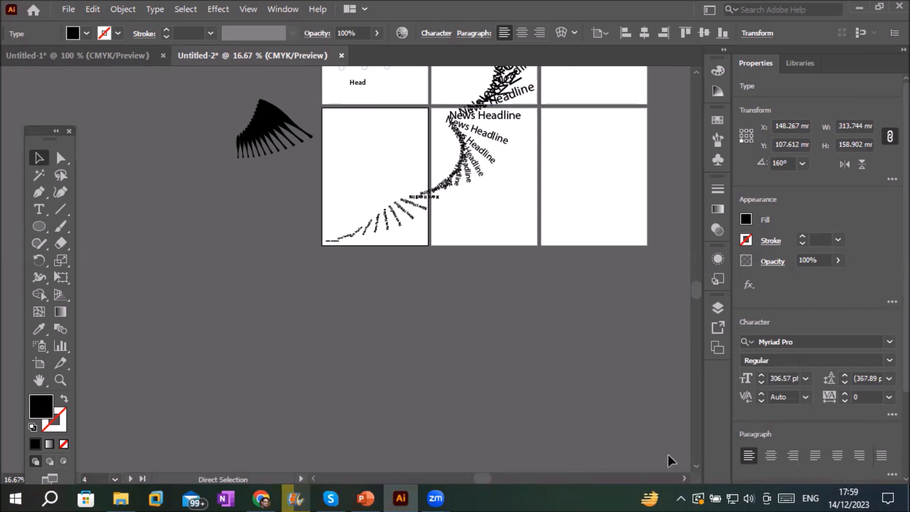
{"action": "key", "text": "ctrl+d"}
{"action": "key", "text": "ctrl+d"}
{"action": "key", "text": "ctrl+d"}
{"action": "key", "text": "ctrl+d"}
{"action": "key", "text": "ctrl+d"}
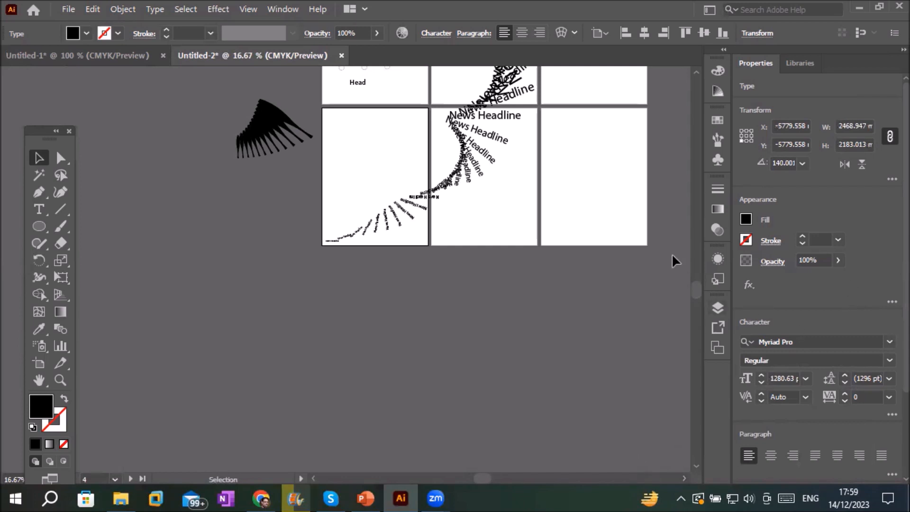
{"action": "left_click_drag", "start_coordinate": [702, 295], "coordinate": [688, 161]}
{"action": "scroll", "coordinate": [383, 222], "scroll_direction": "down", "scroll_amount": 5}
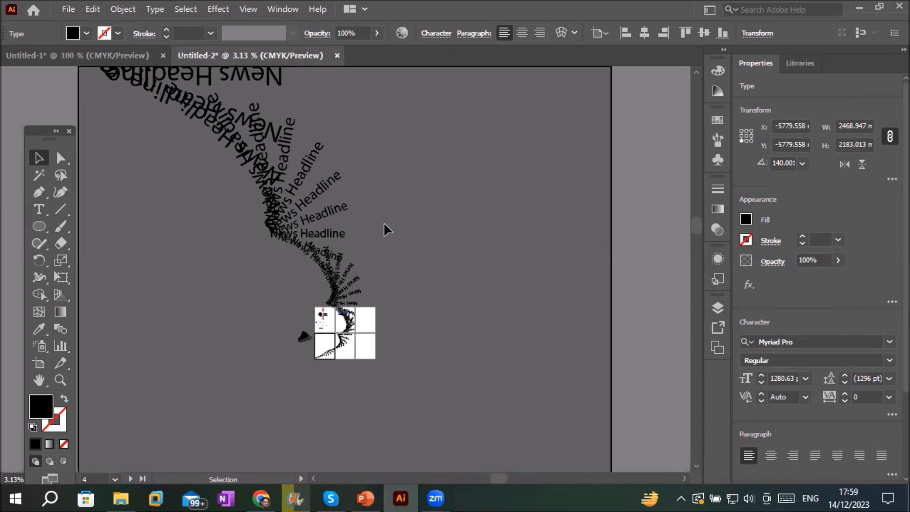
Undo the repeated News Headline copies back to the 34.24 pt copy rotated 220°
{"action": "key", "text": "ctrl"}
{"action": "key", "text": "ctrl+z"}
{"action": "key", "text": "ctrl+z"}
{"action": "key", "text": "ctrl+z"}
{"action": "key", "text": "ctrl+z"}
{"action": "key", "text": "ctrl+z"}
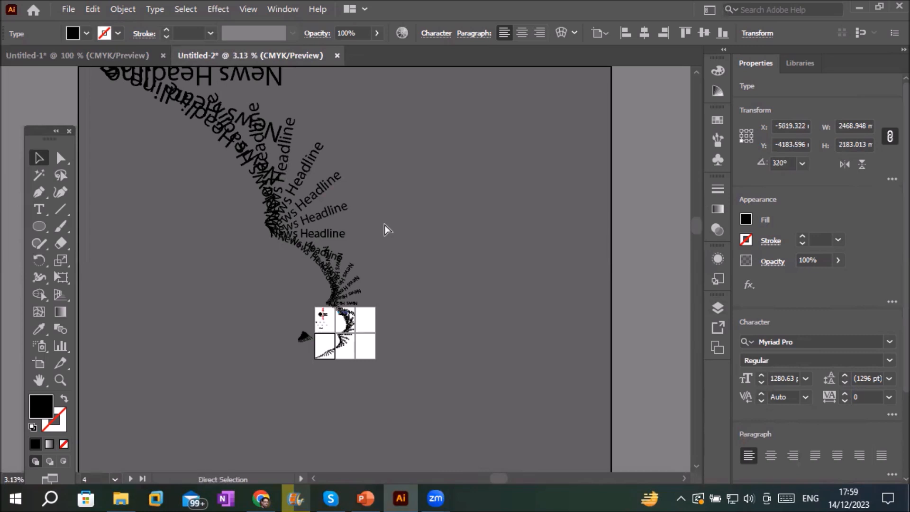
{"action": "key", "text": "ctrl+z"}
{"action": "key", "text": "ctrl+z"}
{"action": "key", "text": "ctrl+z"}
{"action": "key", "text": "ctrl+z"}
{"action": "key", "text": "ctrl+z"}
{"action": "key", "text": "ctrl+z"}
{"action": "key", "text": "ctrl+z"}
{"action": "key", "text": "ctrl+z"}
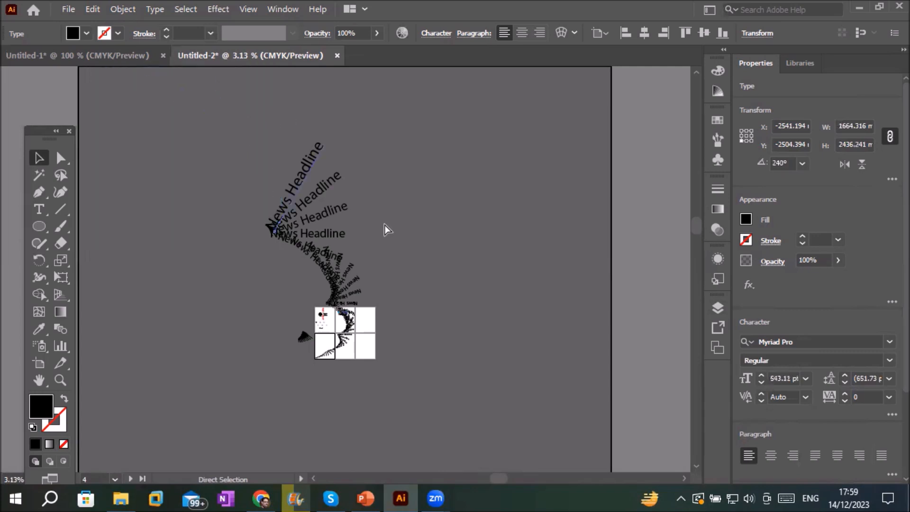
{"action": "key", "text": "ctrl+z"}
{"action": "key", "text": "ctrl+z"}
{"action": "key", "text": "ctrl+z"}
{"action": "key", "text": "ctrl+z"}
{"action": "key", "text": "ctrl+z"}
{"action": "key", "text": "ctrl+z"}
{"action": "key", "text": "ctrl+z"}
{"action": "key", "text": "ctrl+z"}
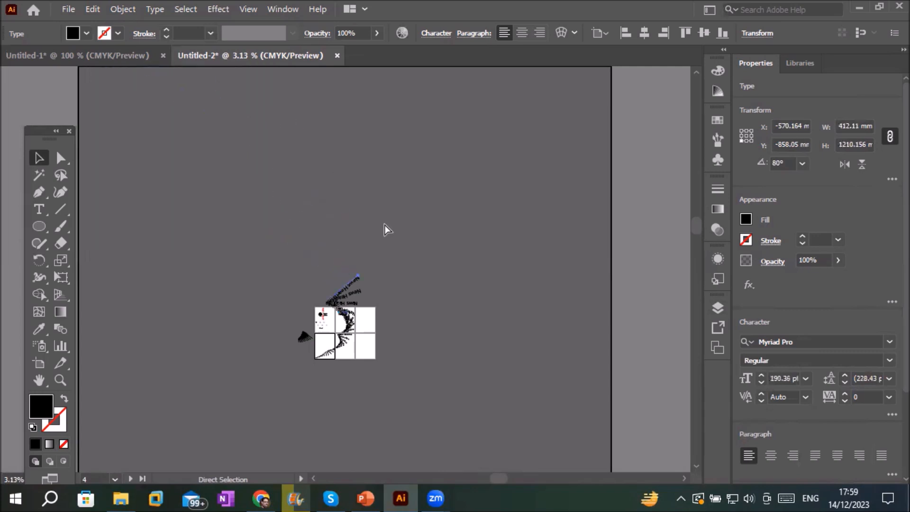
{"action": "key", "text": "ctrl+z"}
{"action": "key", "text": "ctrl+z"}
{"action": "key", "text": "ctrl+z"}
{"action": "key", "text": "ctrl+z"}
{"action": "key", "text": "ctrl+z"}
{"action": "key", "text": "ctrl+z"}
{"action": "key", "text": "ctrl+z"}
{"action": "key", "text": "ctrl+z"}
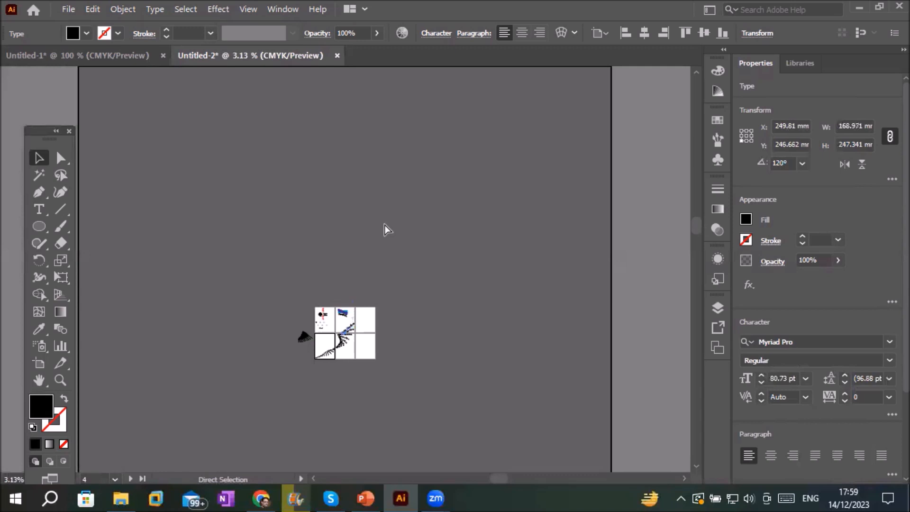
{"action": "key", "text": "ctrl+z"}
{"action": "key", "text": "ctrl+z"}
{"action": "key", "text": "ctrl+z"}
{"action": "key", "text": "ctrl+z"}
{"action": "key", "text": "ctrl+z"}
{"action": "key", "text": "ctrl+z"}
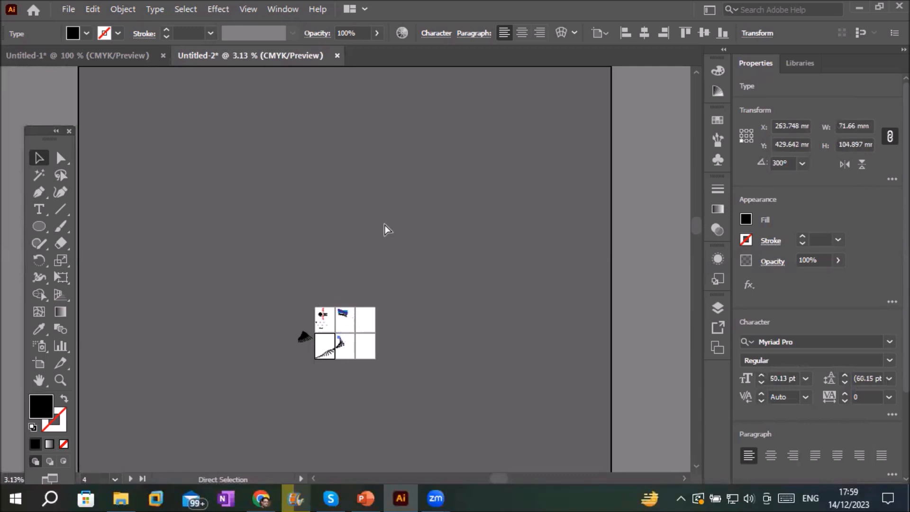
{"action": "key", "text": "ctrl+z"}
{"action": "key", "text": "ctrl+z"}
{"action": "key", "text": "ctrl+z"}
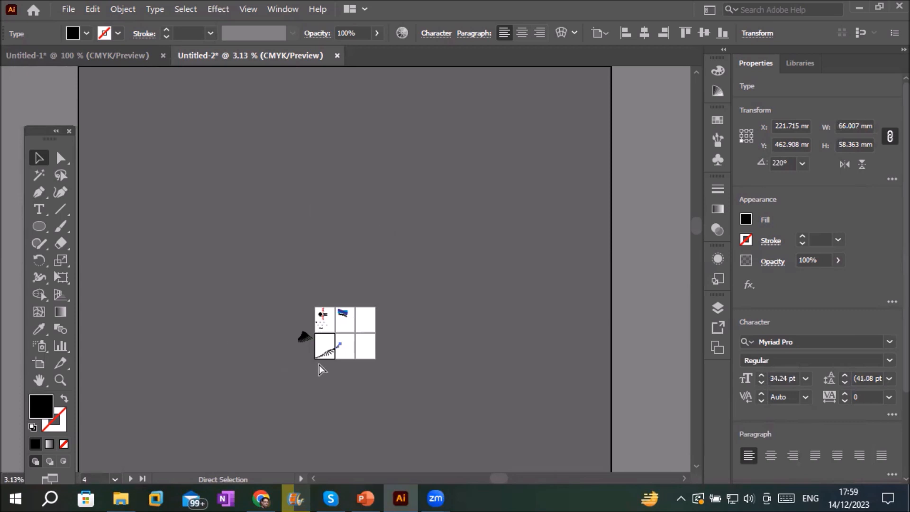
Draw a black hexagon about 107 × 123 mm on the empty third artboard and move it near the artboard's centre
{"action": "key", "text": "v"}
{"action": "left_click_drag", "start_coordinate": [386, 329], "coordinate": [293, 298]}
{"action": "left_click", "coordinate": [293, 298]}
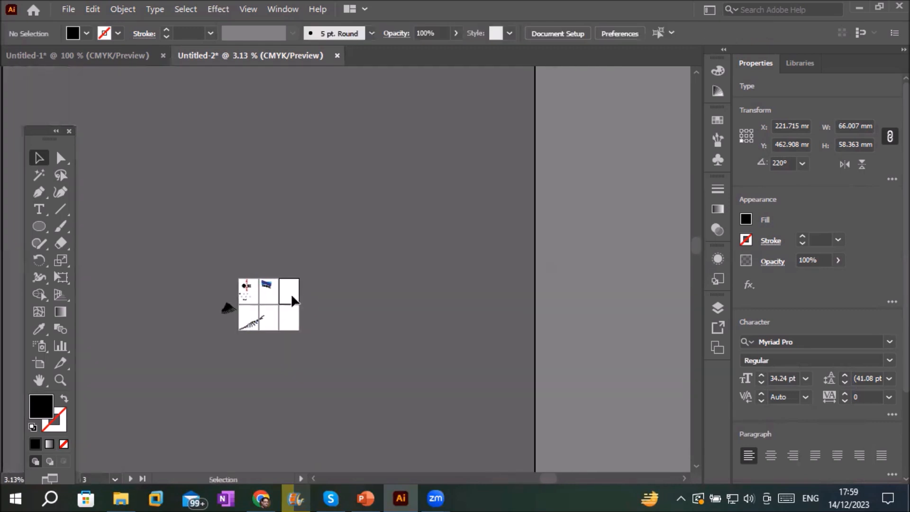
{"action": "key", "text": "ctrl+0"}
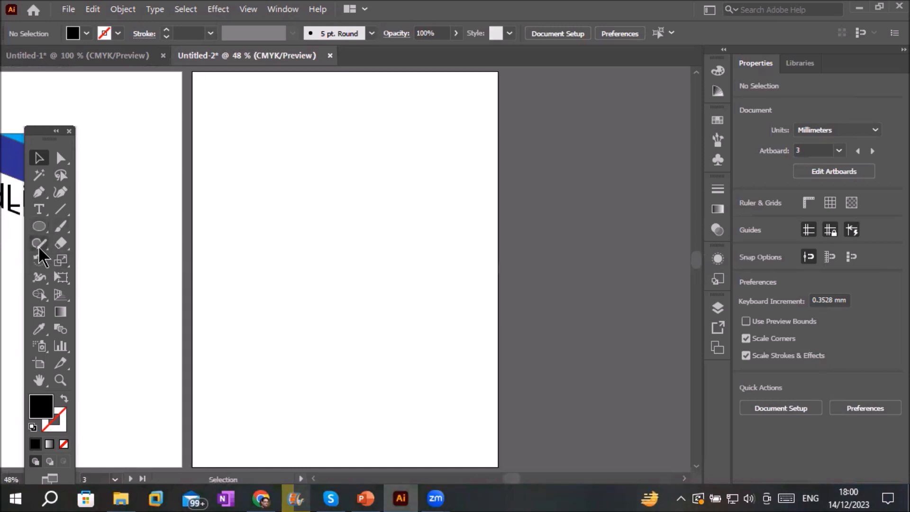
{"action": "left_click", "coordinate": [37, 232]}
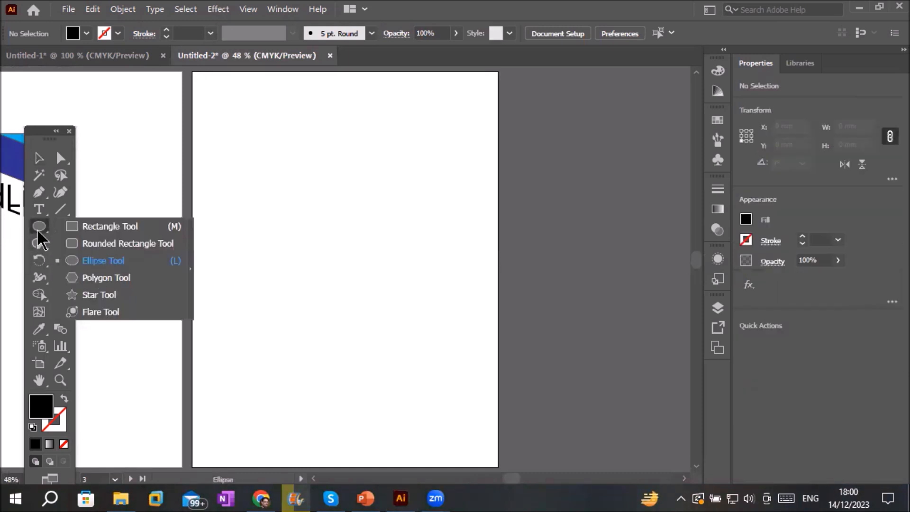
{"action": "left_click", "coordinate": [101, 278]}
{"action": "left_click_drag", "start_coordinate": [294, 241], "coordinate": [219, 285]}
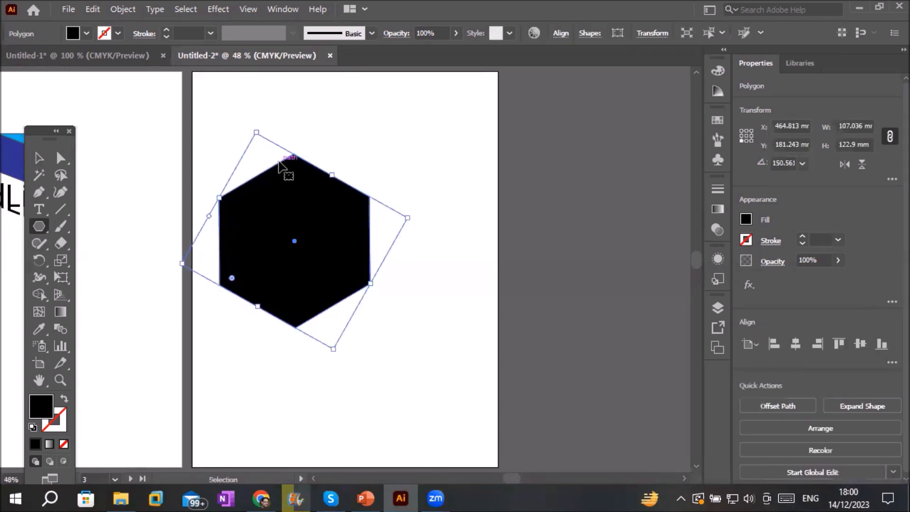
{"action": "left_click", "coordinate": [40, 158]}
{"action": "left_click_drag", "start_coordinate": [276, 219], "coordinate": [331, 251]}
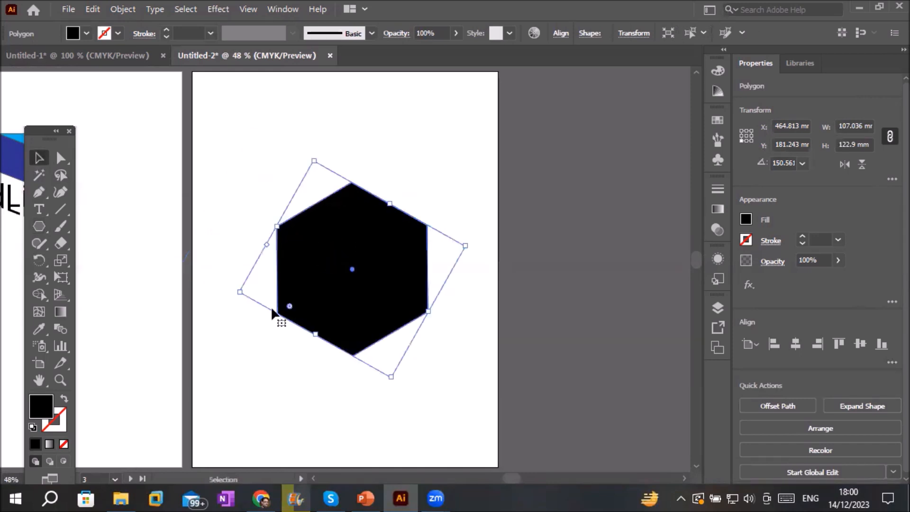
Swap the hexagon's fill and stroke, and scale it down about its centre to about 35 × 40 mm
{"action": "left_click", "coordinate": [63, 402]}
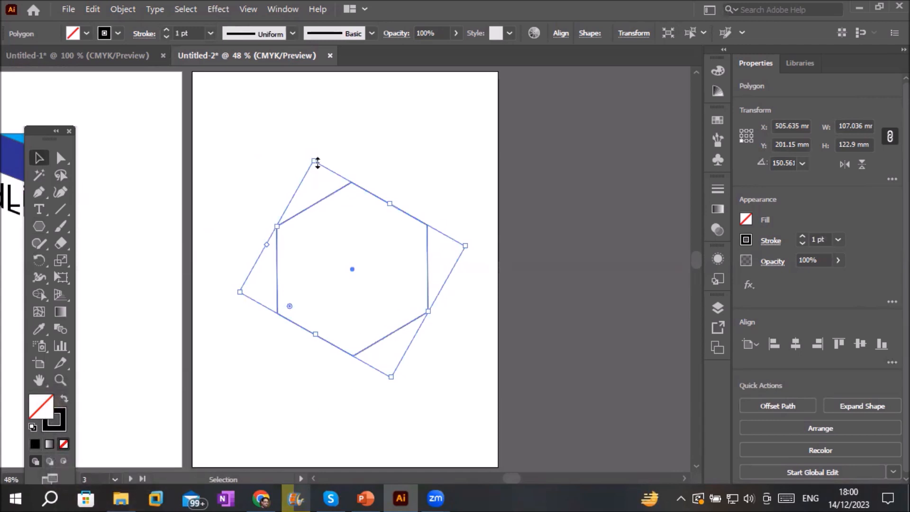
{"action": "left_click_drag", "start_coordinate": [318, 161], "coordinate": [323, 227]}
{"action": "left_click", "coordinate": [422, 300]}
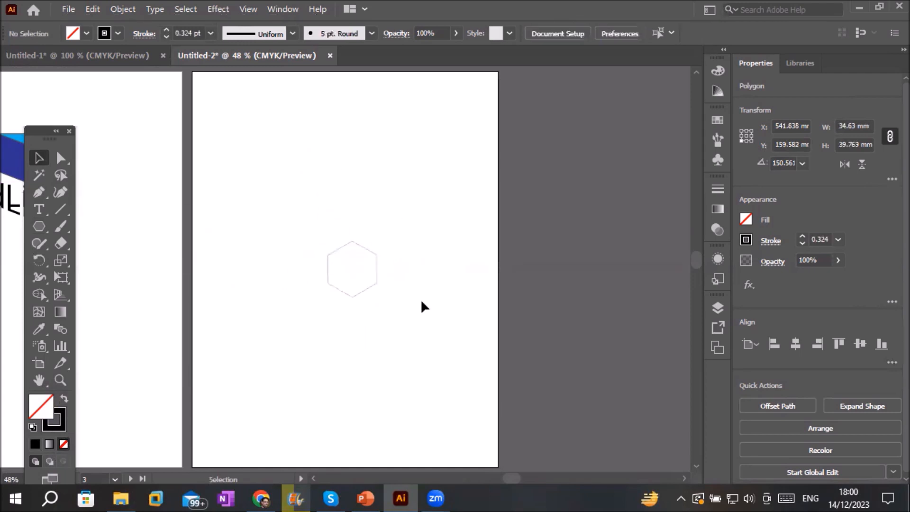
Scale the outlined hexagon up proportionally about its centre to about 109 × 126 mm, then deselect it
{"action": "scroll", "coordinate": [420, 300], "scroll_direction": "up", "scroll_amount": 1}
{"action": "scroll", "coordinate": [420, 300], "scroll_direction": "up", "scroll_amount": 2}
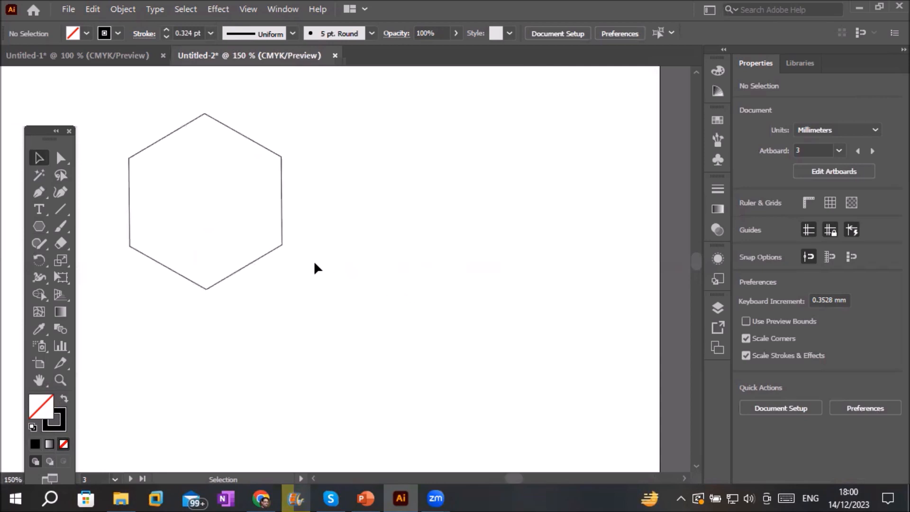
{"action": "scroll", "coordinate": [314, 260], "scroll_direction": "down", "scroll_amount": 1}
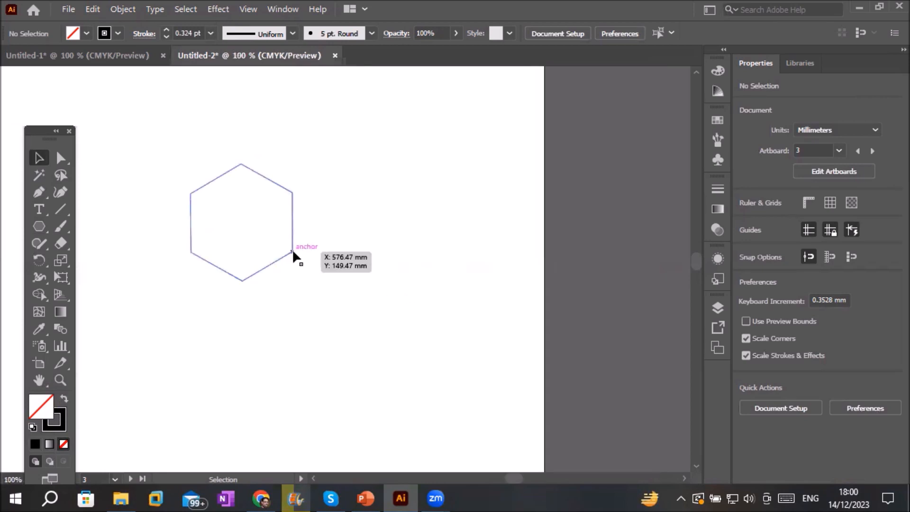
{"action": "left_click", "coordinate": [293, 251]}
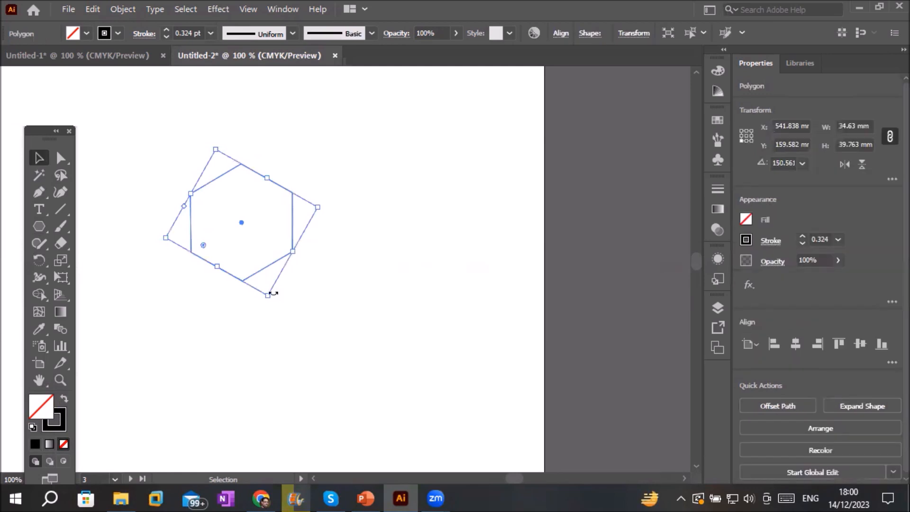
{"action": "left_click_drag", "start_coordinate": [269, 296], "coordinate": [323, 457]}
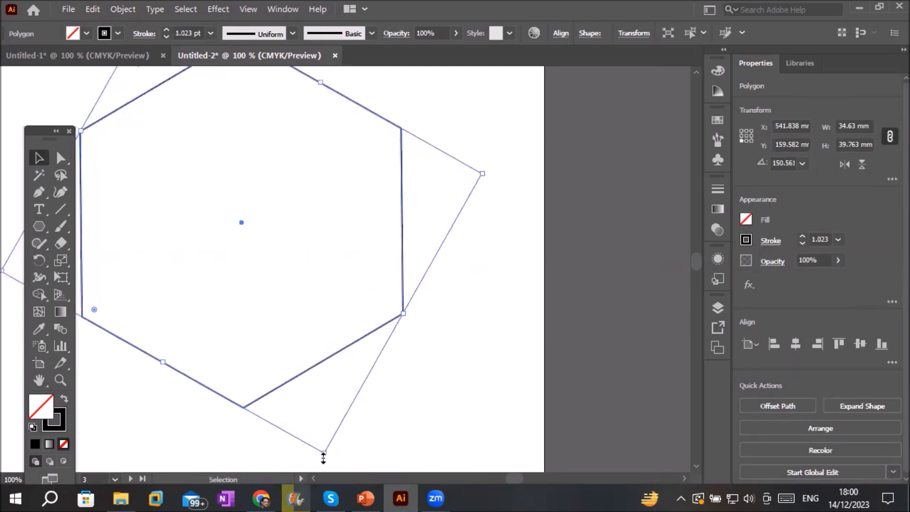
{"action": "left_click", "coordinate": [131, 236]}
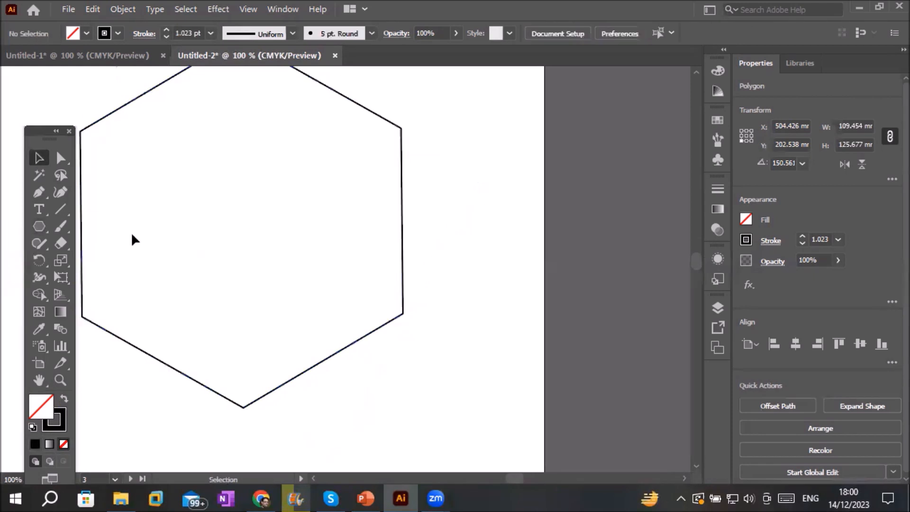
Select the outlined hexagon and start Transform Each with horizontal and vertical scale both set to 90%
{"action": "left_click", "coordinate": [698, 73]}
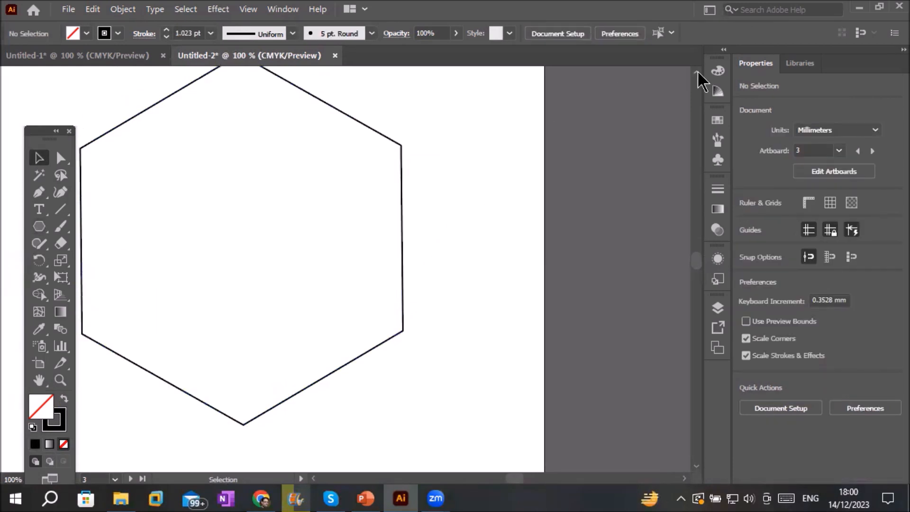
{"action": "left_click", "coordinate": [698, 72]}
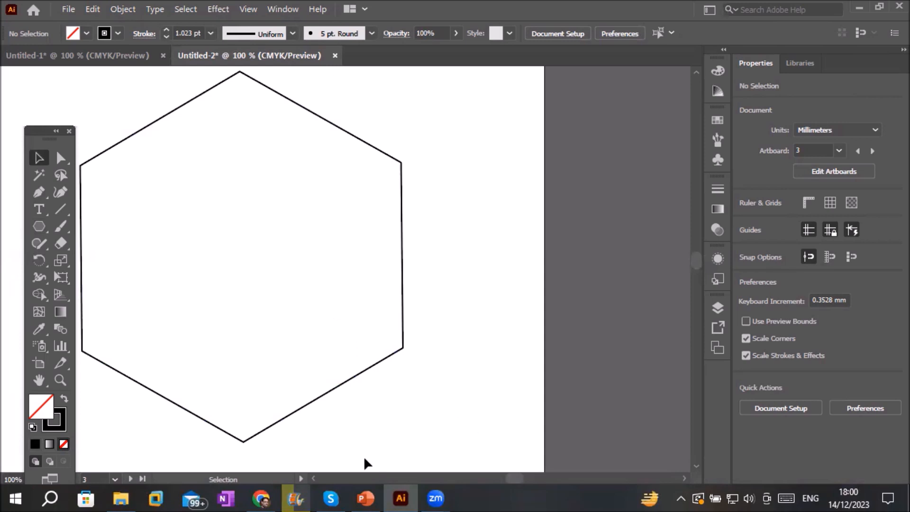
{"action": "scroll", "coordinate": [349, 468], "scroll_direction": "left", "scroll_amount": 6}
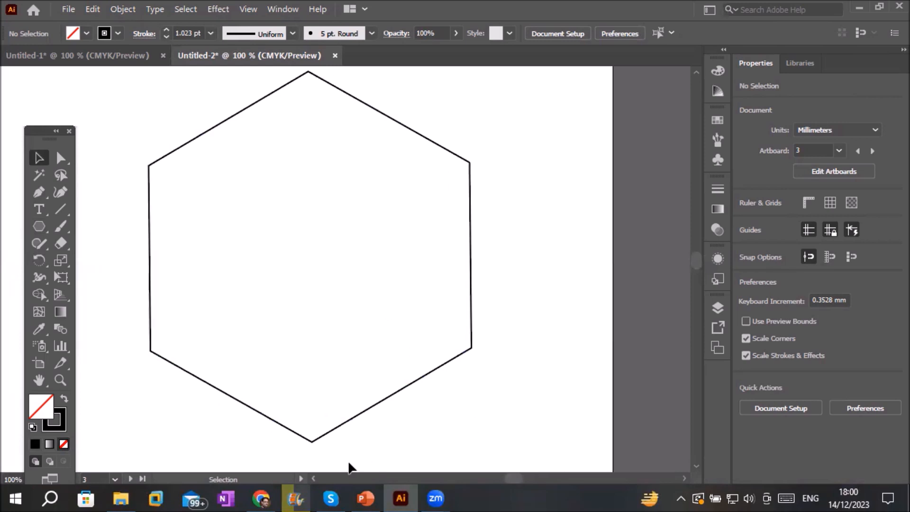
{"action": "scroll", "coordinate": [349, 467], "scroll_direction": "left", "scroll_amount": 2}
{"action": "scroll", "coordinate": [332, 331], "scroll_direction": "down", "scroll_amount": 3}
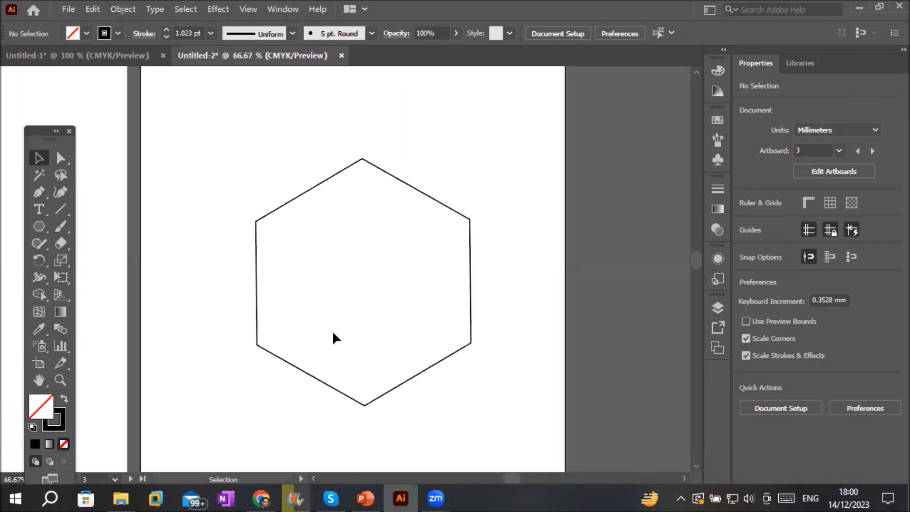
{"action": "scroll", "coordinate": [340, 332], "scroll_direction": "up", "scroll_amount": 1}
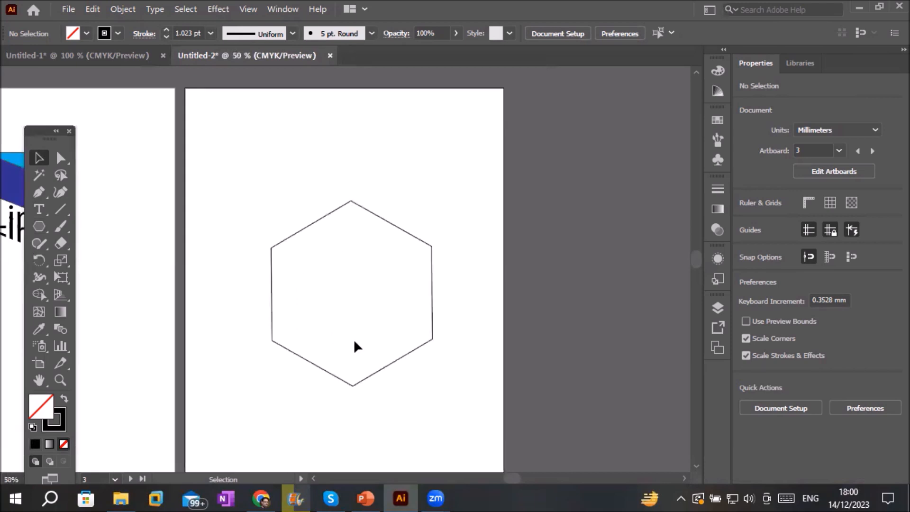
{"action": "left_click", "coordinate": [379, 369]}
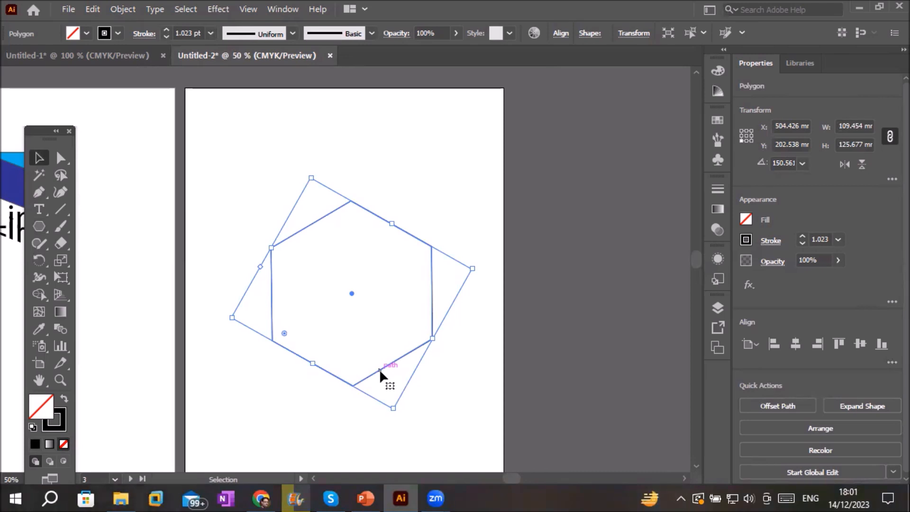
{"action": "left_click", "coordinate": [127, 12]}
{"action": "mouse_move", "coordinate": [189, 20]}
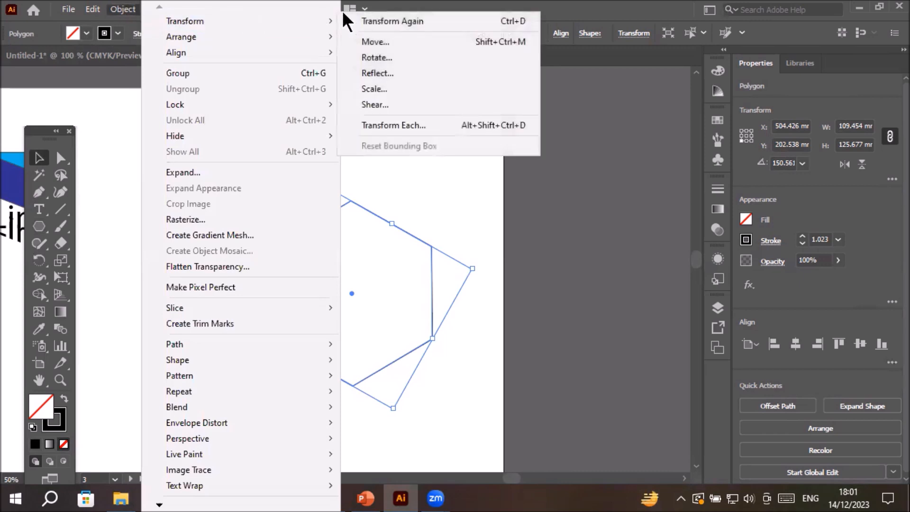
{"action": "left_click", "coordinate": [406, 128]}
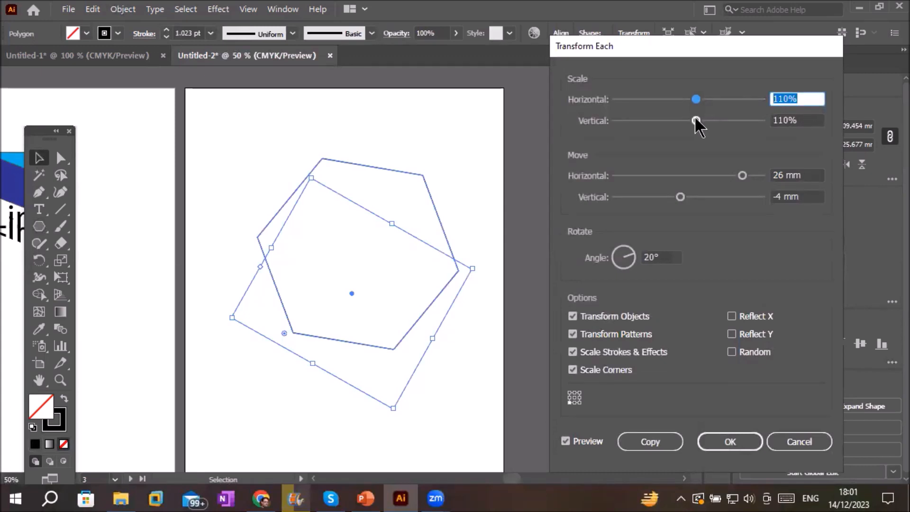
{"action": "type", "text": "8"}
{"action": "key", "text": "BackSpace"}
{"action": "type", "text": "90"}
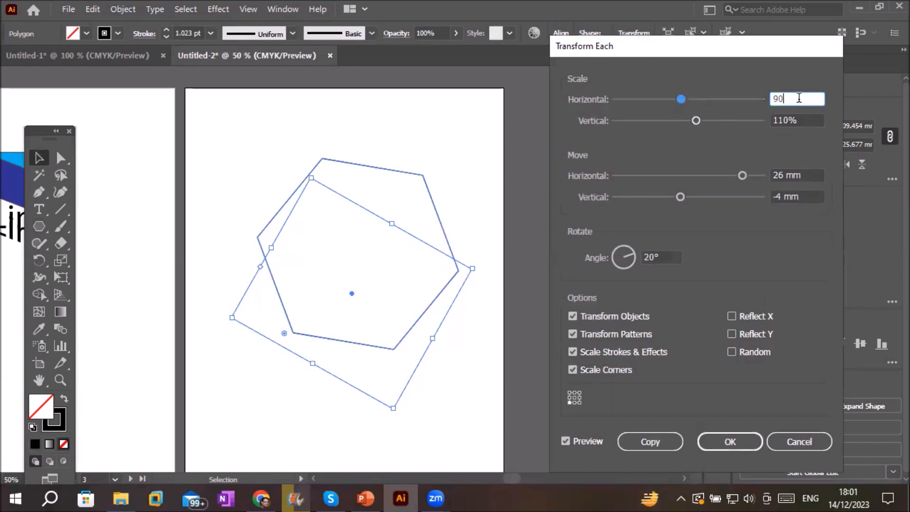
{"action": "key", "text": "Tab"}
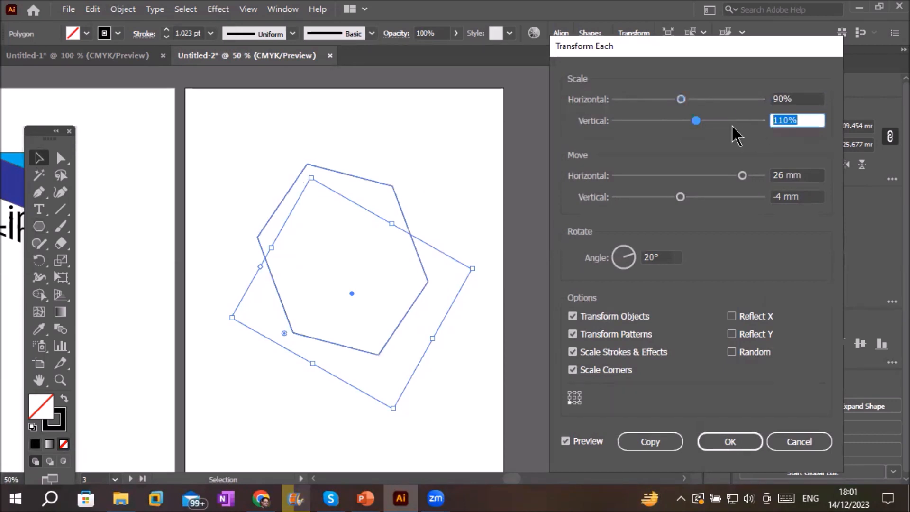
{"action": "type", "text": "90"}
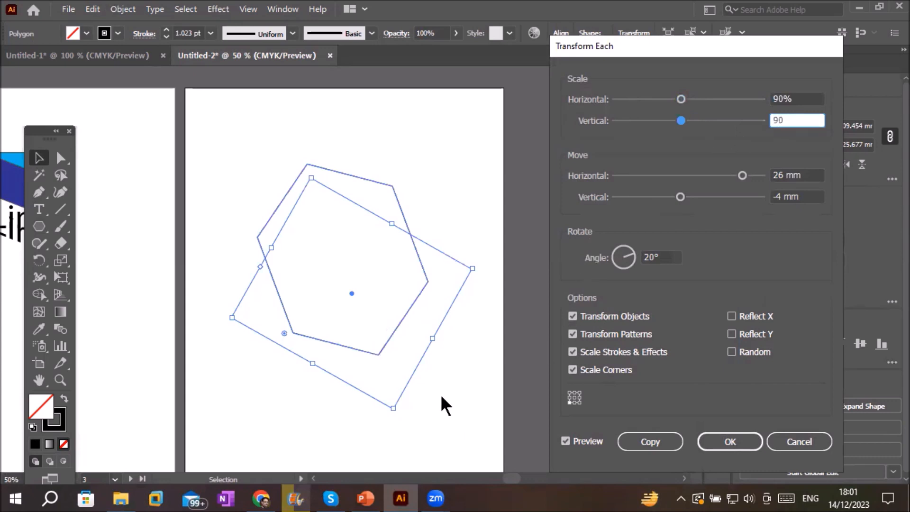
Set the Transform Each reference point to the centre and the horizontal and vertical move to 0 mm
{"action": "left_click", "coordinate": [575, 398]}
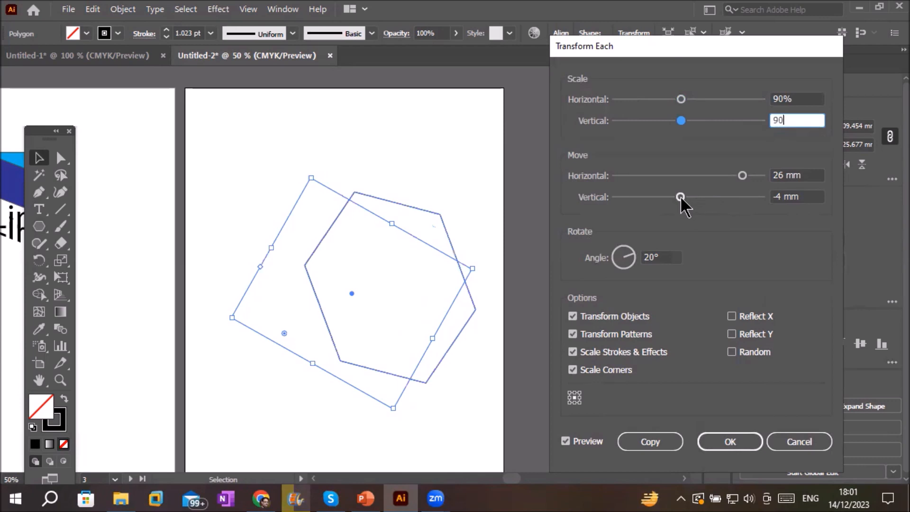
{"action": "mouse_move", "coordinate": [680, 196]}
{"action": "left_mouse_down"}
{"action": "mouse_move", "coordinate": [707, 197]}
{"action": "mouse_move", "coordinate": [732, 177]}
{"action": "mouse_move", "coordinate": [700, 177]}
{"action": "mouse_move", "coordinate": [696, 196]}
{"action": "left_mouse_up"}
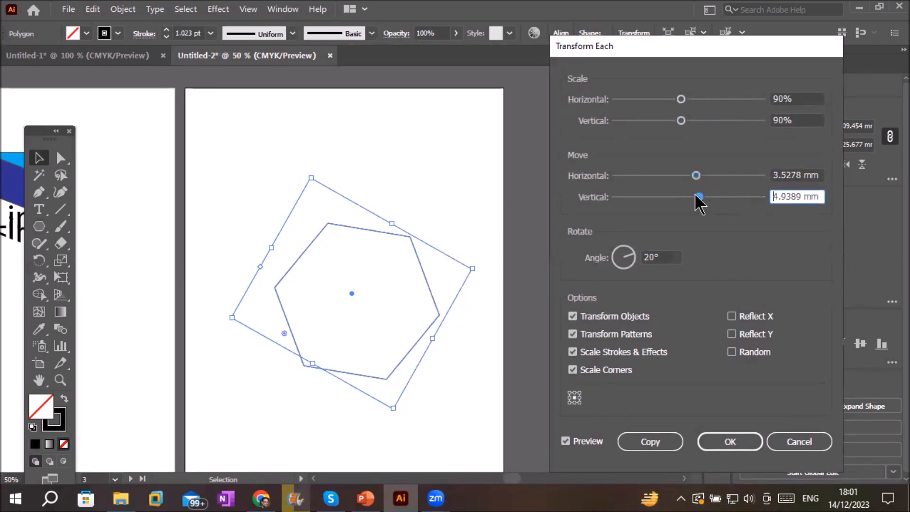
{"action": "left_click", "coordinate": [700, 198]}
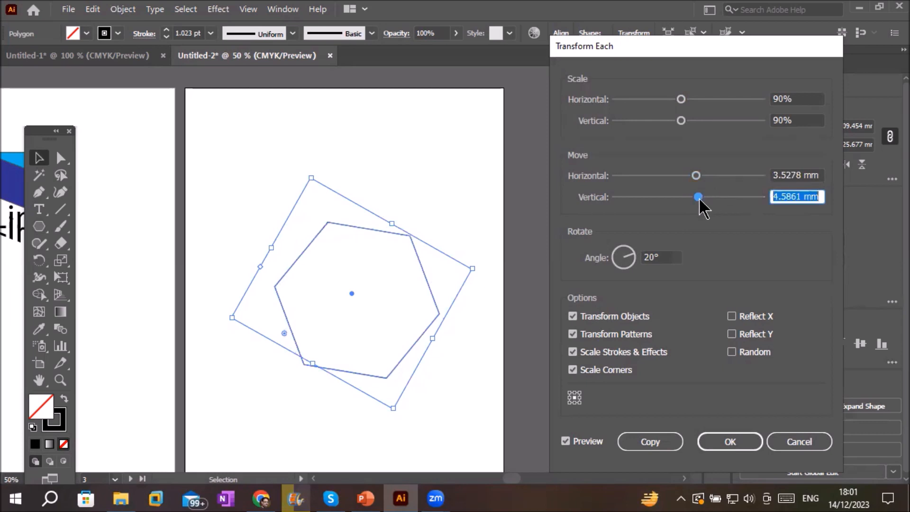
{"action": "double_click", "coordinate": [792, 176]}
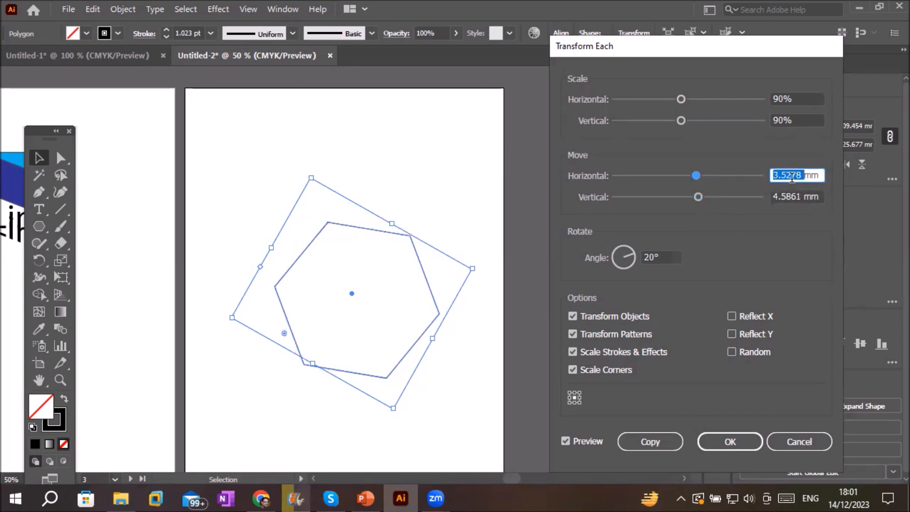
{"action": "type", "text": "0"}
{"action": "double_click", "coordinate": [782, 196]}
{"action": "type", "text": "0"}
{"action": "left_click", "coordinate": [806, 175]}
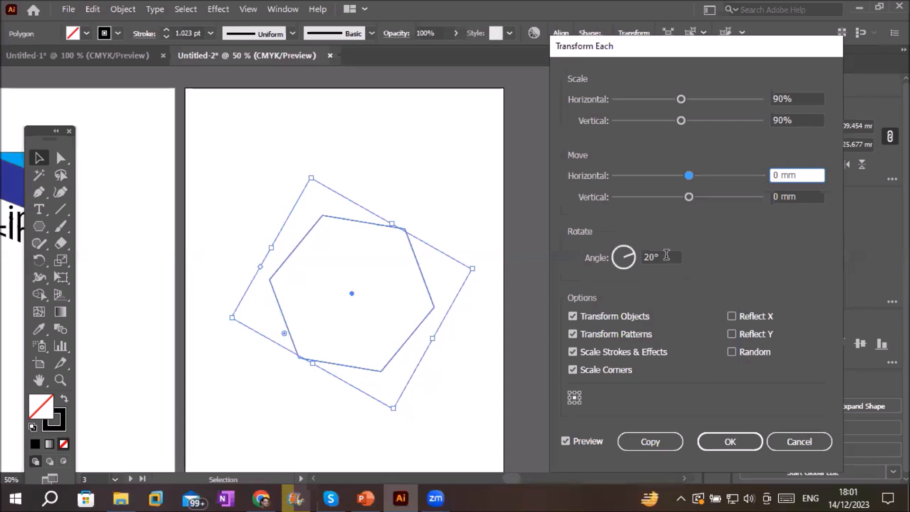
Set the rotation angle to 10° and create the transformed hexagon as a copy
{"action": "left_click", "coordinate": [666, 256]}
{"action": "key", "text": "Down"}
{"action": "key", "text": "Down"}
{"action": "key", "text": "Down"}
{"action": "key", "text": "Down"}
{"action": "key", "text": "Down"}
{"action": "key", "text": "Down"}
{"action": "key", "text": "Down"}
{"action": "key", "text": "Down"}
{"action": "key", "text": "Down"}
{"action": "key", "text": "Down"}
{"action": "key", "text": "Down"}
{"action": "key", "text": "Down"}
{"action": "key", "text": "Down"}
{"action": "key", "text": "Down"}
{"action": "key", "text": "Down"}
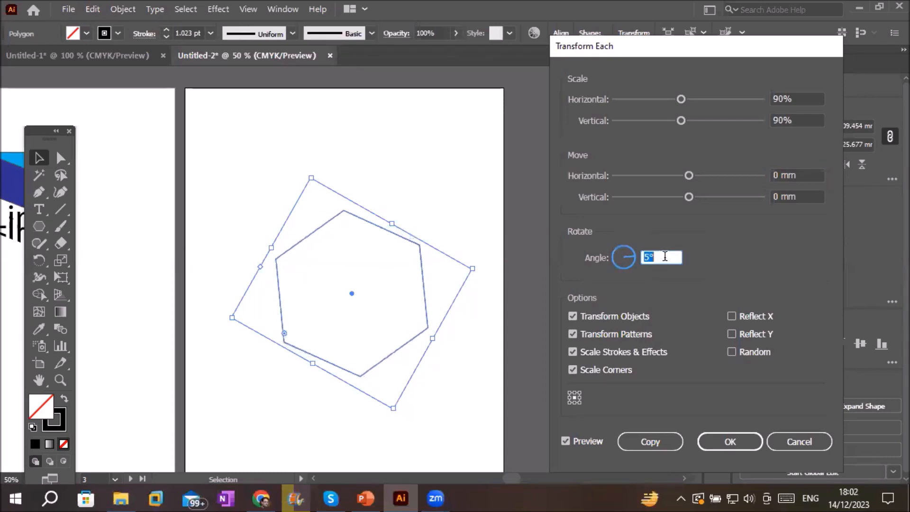
{"action": "key", "text": "Up"}
{"action": "key", "text": "Up"}
{"action": "key", "text": "Up"}
{"action": "key", "text": "Up"}
{"action": "key", "text": "Up"}
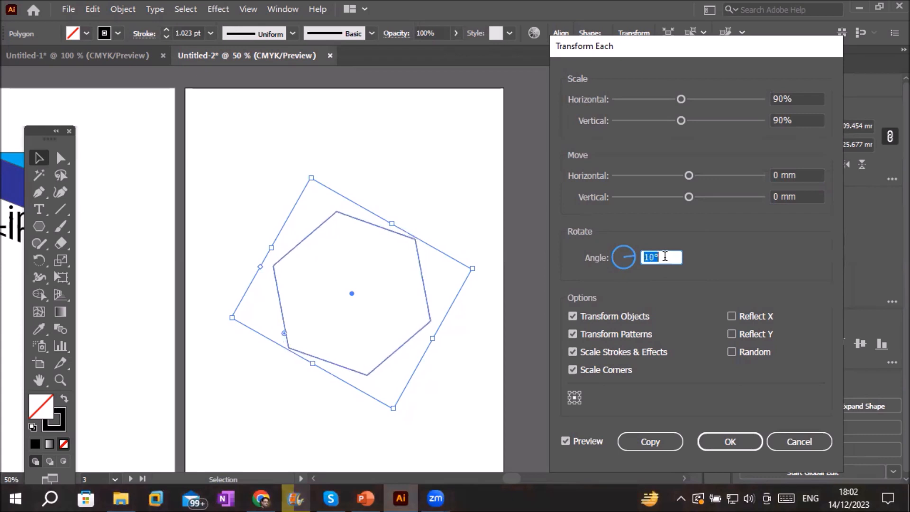
{"action": "left_click", "coordinate": [664, 447]}
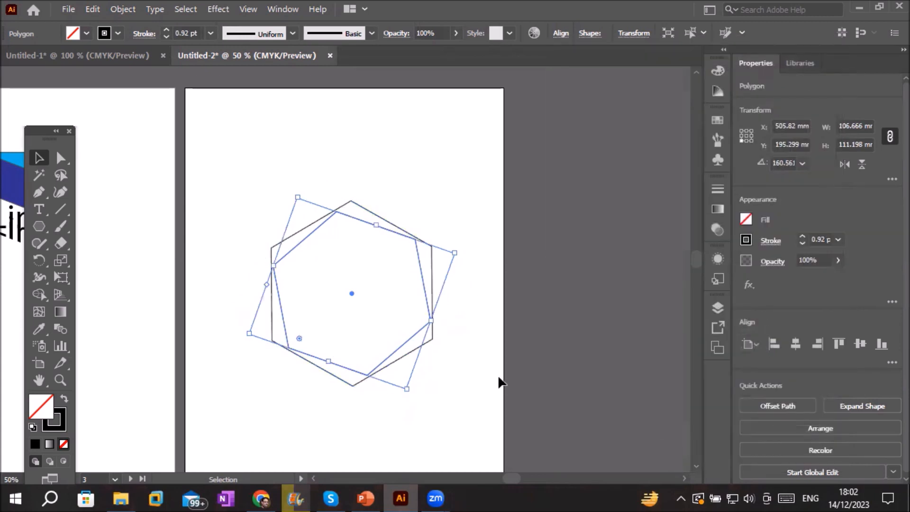
Repeat the copy transformation with Transform Again until the innermost nested hexagon is about 7 × 6 mm
{"action": "scroll", "coordinate": [461, 356], "scroll_direction": "up", "scroll_amount": 1}
{"action": "scroll", "coordinate": [461, 357], "scroll_direction": "up", "scroll_amount": 1}
{"action": "scroll", "coordinate": [461, 356], "scroll_direction": "down", "scroll_amount": 1}
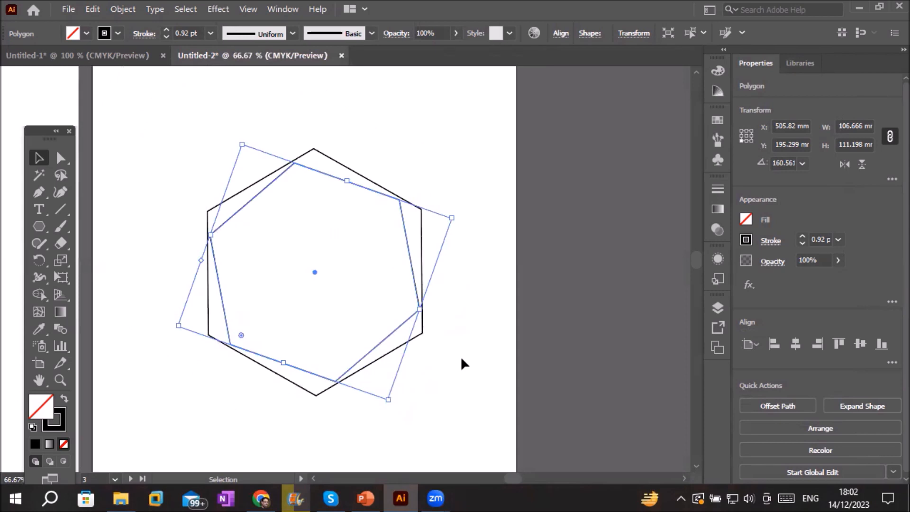
{"action": "key", "text": "a"}
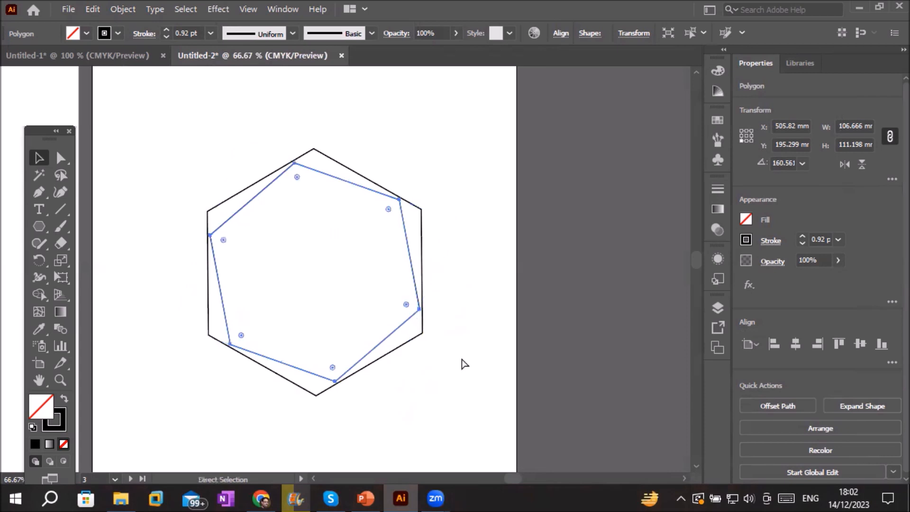
{"action": "key", "text": "ctrl+d"}
{"action": "key", "text": "ctrl+d"}
{"action": "key", "text": "ctrl+d"}
{"action": "key", "text": "ctrl+d"}
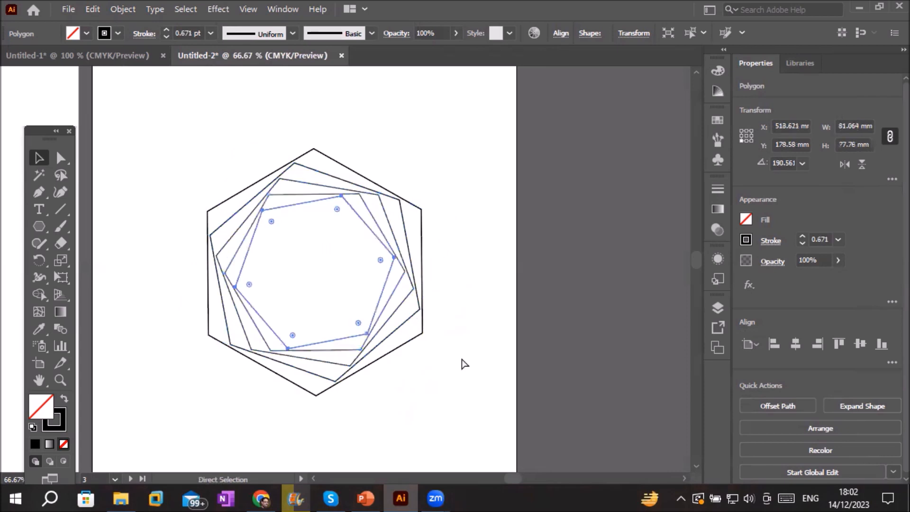
{"action": "key", "text": "ctrl+d"}
{"action": "key", "text": "ctrl+d"}
{"action": "key", "text": "ctrl+d"}
{"action": "key", "text": "ctrl+d"}
{"action": "key", "text": "ctrl+d"}
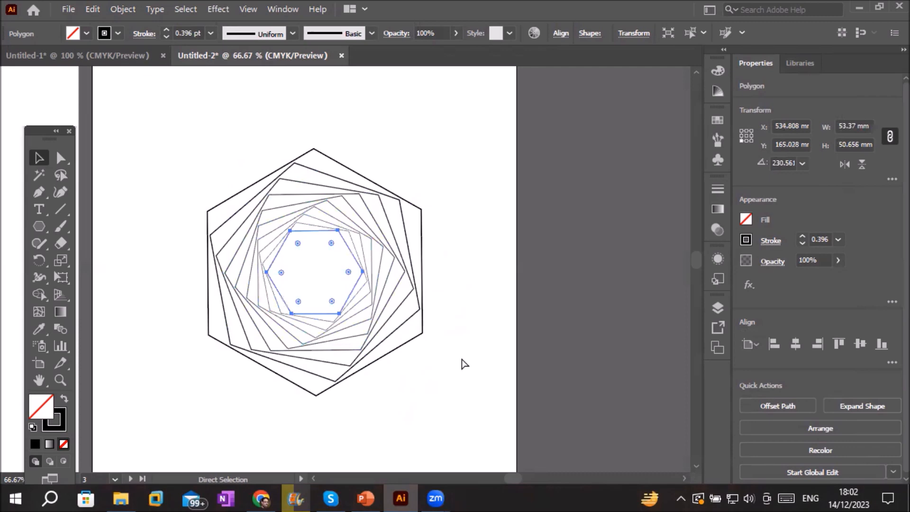
{"action": "key", "text": "ctrl+s"}
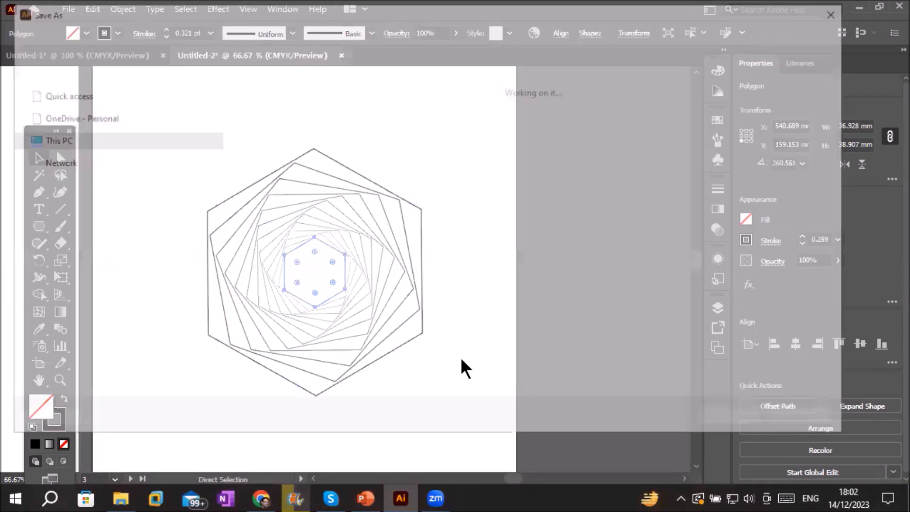
{"action": "key", "text": "Escape"}
{"action": "key", "text": "ctrl+d"}
{"action": "key", "text": "ctrl+d"}
{"action": "key", "text": "ctrl+d"}
{"action": "key", "text": "ctrl+d"}
{"action": "key", "text": "ctrl+d"}
{"action": "key", "text": "ctrl+d"}
{"action": "key", "text": "ctrl+d"}
{"action": "key", "text": "ctrl+d"}
{"action": "key", "text": "ctrl+d"}
{"action": "key", "text": "ctrl+d"}
{"action": "key", "text": "ctrl+d"}
{"action": "key", "text": "ctrl+d"}
{"action": "key", "text": "ctrl+d"}
{"action": "key", "text": "ctrl+d"}
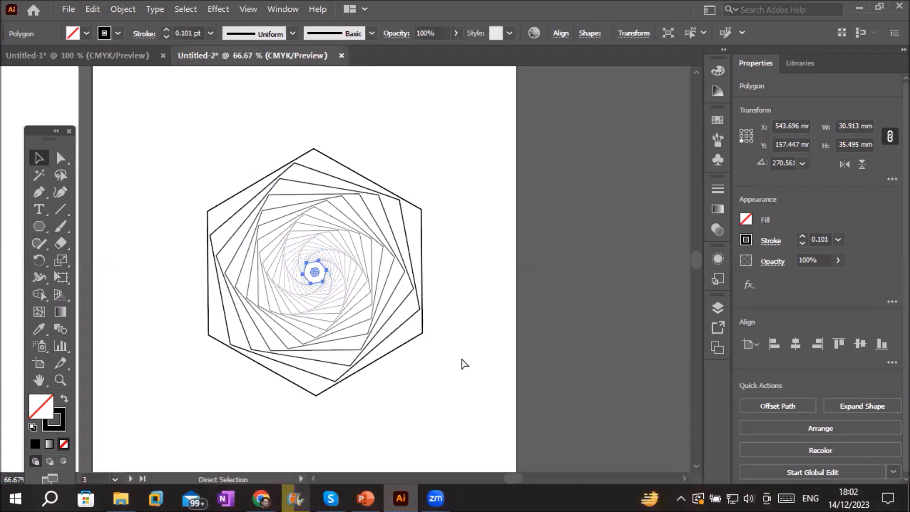
{"action": "key", "text": "ctrl+d"}
{"action": "key", "text": "ctrl+d"}
{"action": "key", "text": "ctrl+d"}
{"action": "key", "text": "ctrl+d"}
{"action": "key", "text": "ctrl+d"}
{"action": "key", "text": "ctrl+d"}
{"action": "key", "text": "ctrl+d"}
{"action": "key", "text": "ctrl+d"}
{"action": "key", "text": "ctrl+d"}
{"action": "key", "text": "ctrl+d"}
{"action": "key", "text": "ctrl+d"}
{"action": "key", "text": "ctrl+d"}
{"action": "key", "text": "ctrl+d"}
{"action": "key", "text": "ctrl+d"}
{"action": "key", "text": "ctrl+d"}
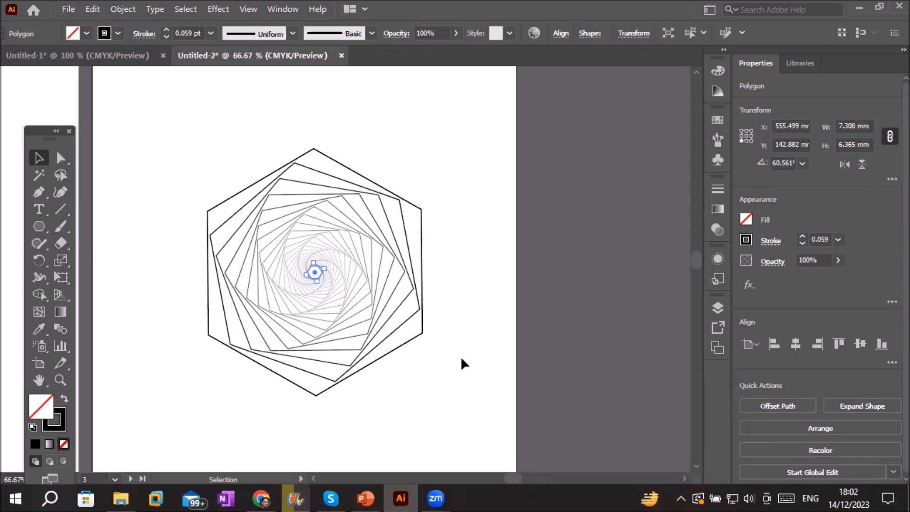
Deselect the artwork and examine the innermost hexagons up close, followed by the whole spiral
{"action": "left_click", "coordinate": [462, 359]}
{"action": "scroll", "coordinate": [313, 256], "scroll_direction": "up", "scroll_amount": 4}
{"action": "scroll", "coordinate": [337, 356], "scroll_direction": "up", "scroll_amount": 7}
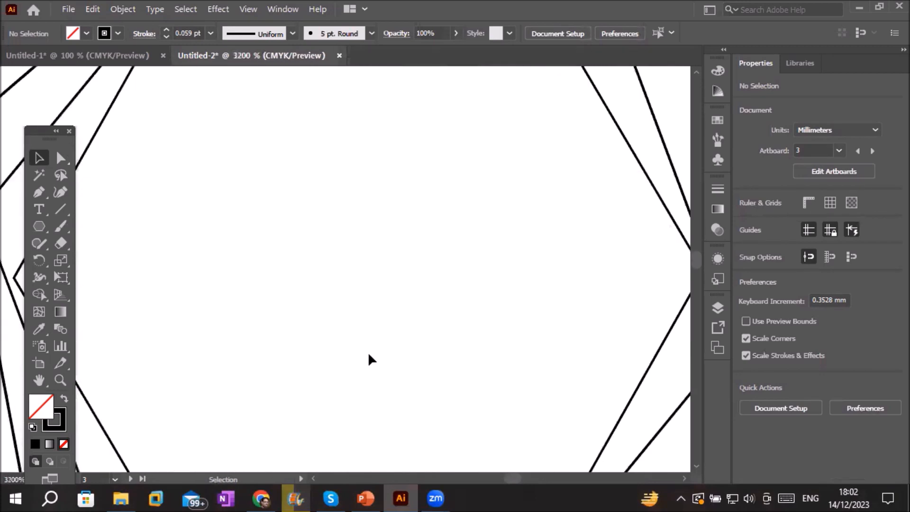
{"action": "scroll", "coordinate": [368, 355], "scroll_direction": "down", "scroll_amount": 3}
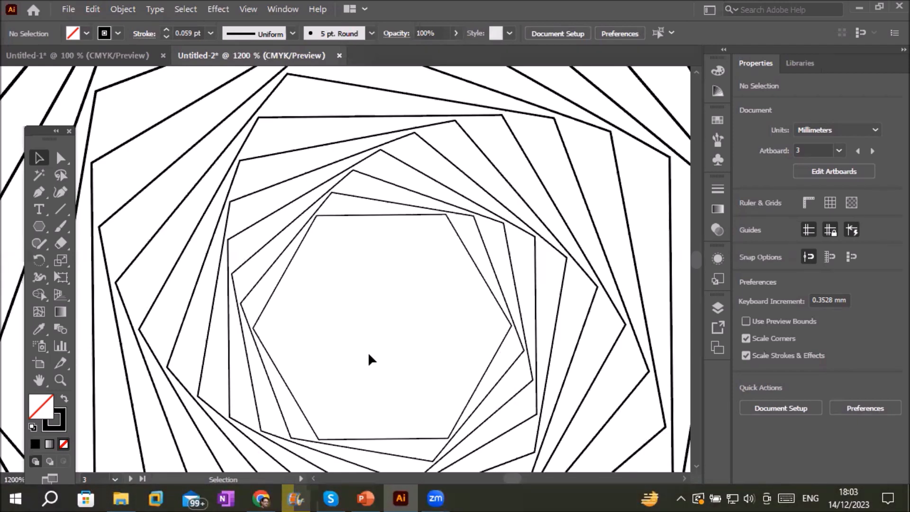
{"action": "scroll", "coordinate": [368, 351], "scroll_direction": "down", "scroll_amount": 6}
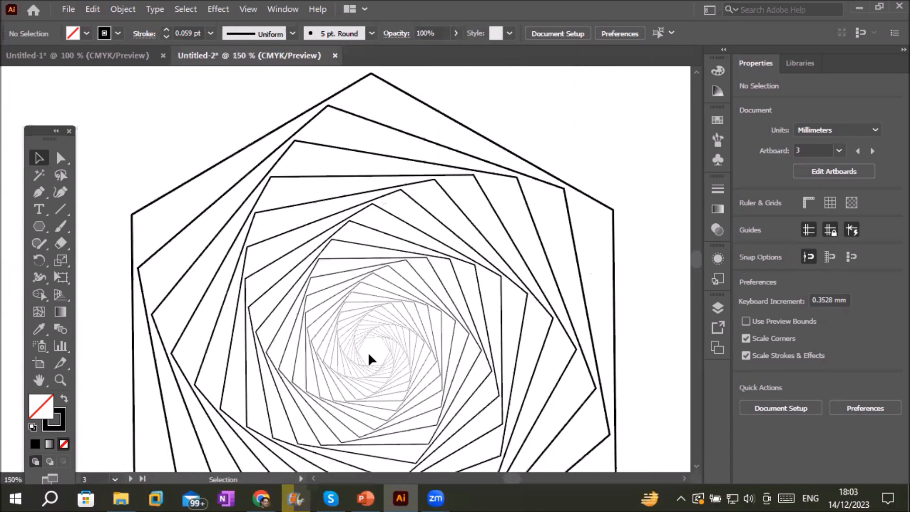
{"action": "scroll", "coordinate": [399, 362], "scroll_direction": "down", "scroll_amount": 2}
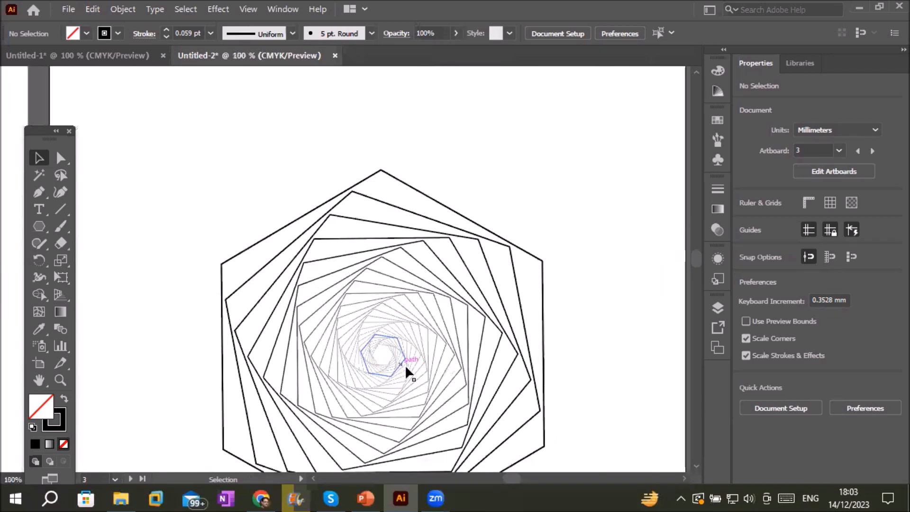
{"action": "scroll", "coordinate": [705, 463], "scroll_direction": "down", "scroll_amount": 3}
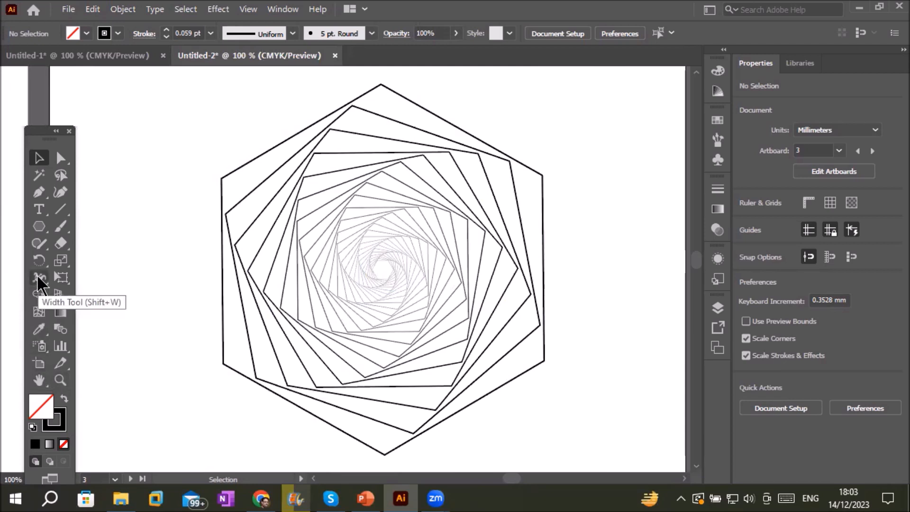
Select all the nested hexagons on the artboard and activate the Shape Builder tool for them
{"action": "left_click", "coordinate": [38, 295]}
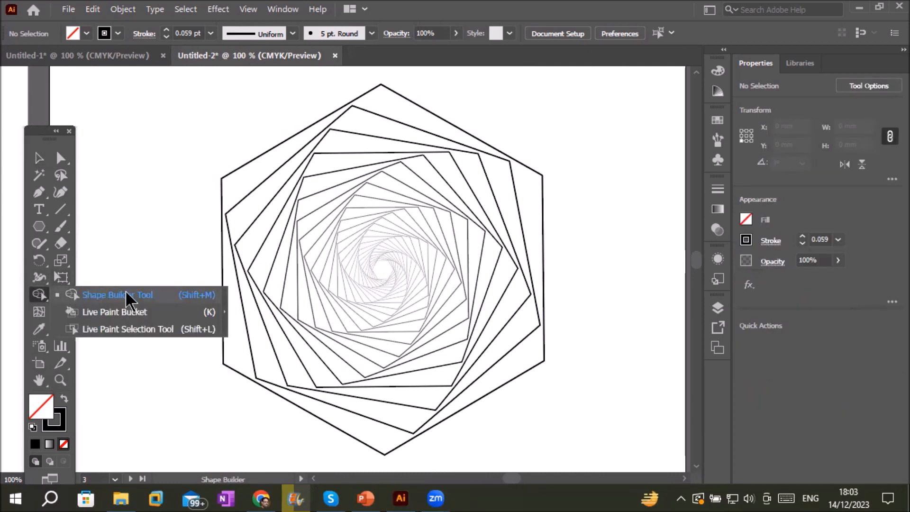
{"action": "left_click", "coordinate": [143, 301]}
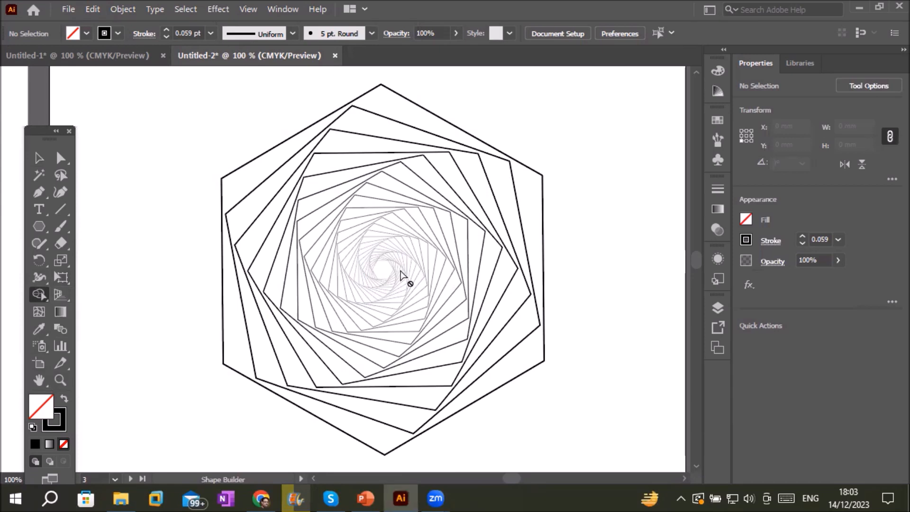
{"action": "scroll", "coordinate": [397, 91], "scroll_direction": "up", "scroll_amount": 2}
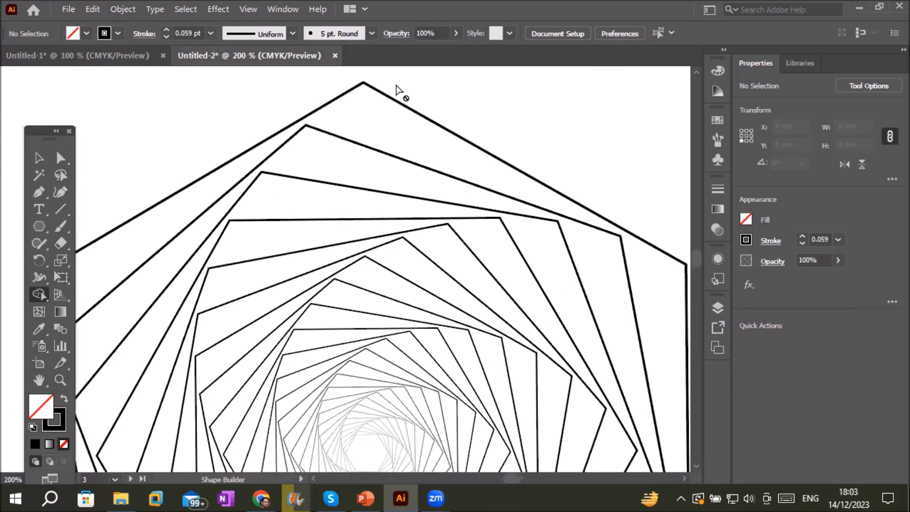
{"action": "scroll", "coordinate": [397, 90], "scroll_direction": "down", "scroll_amount": 2}
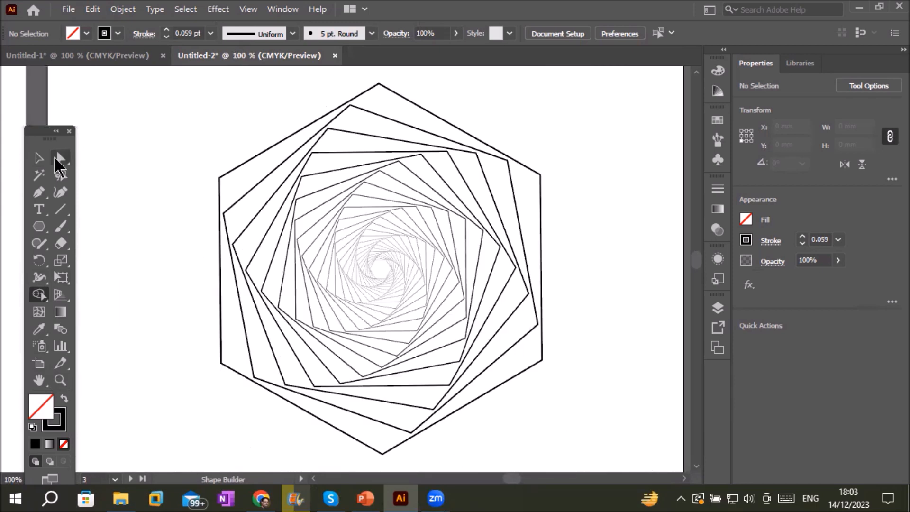
{"action": "left_click", "coordinate": [40, 160]}
{"action": "left_click_drag", "start_coordinate": [148, 78], "coordinate": [555, 442]}
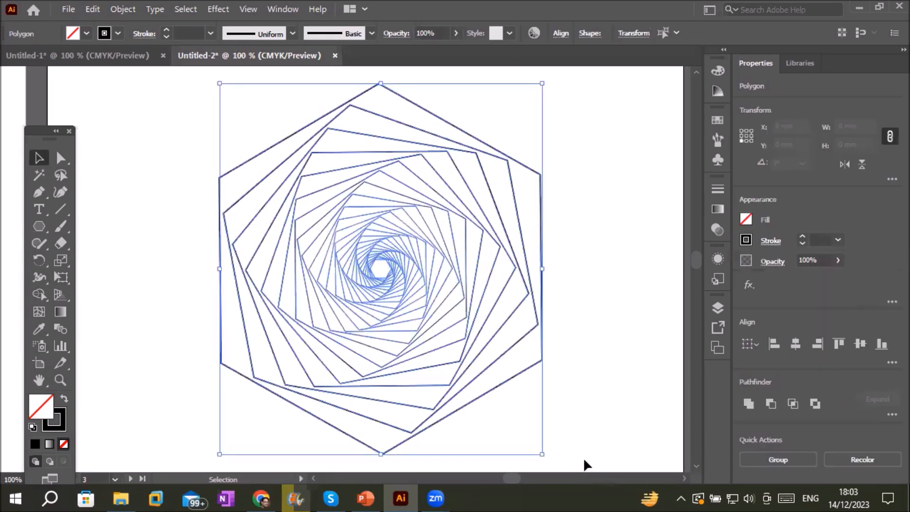
{"action": "left_click", "coordinate": [39, 295]}
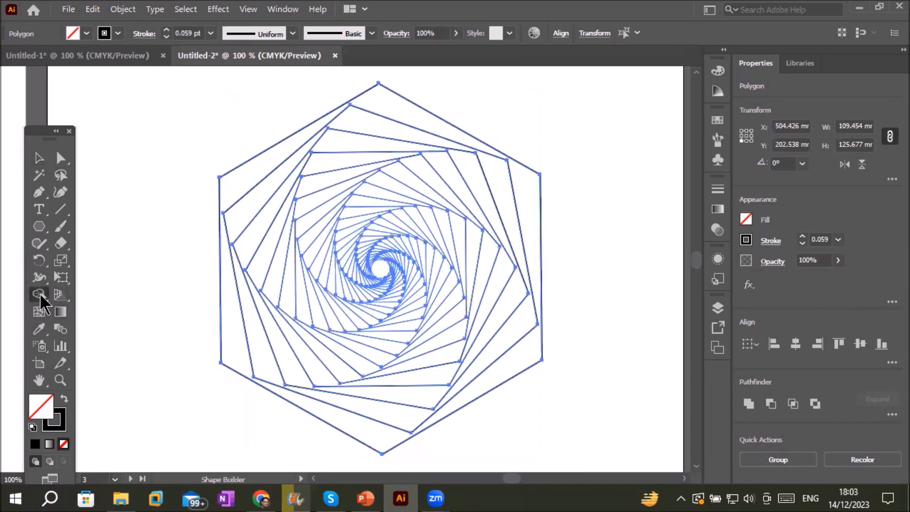
{"action": "left_click", "coordinate": [110, 295]}
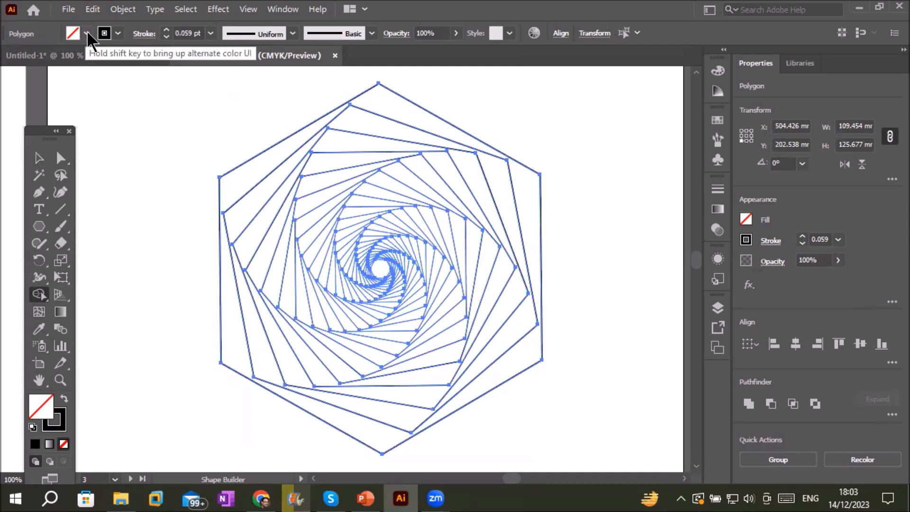
Build the outermost band between the two largest hexagons as a shape and fill it with red
{"action": "left_click", "coordinate": [390, 105]}
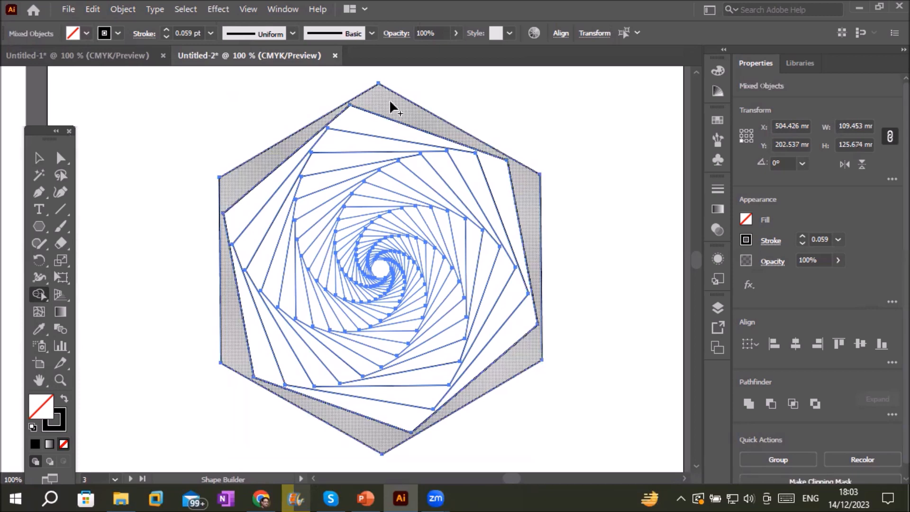
{"action": "left_click", "coordinate": [86, 34]}
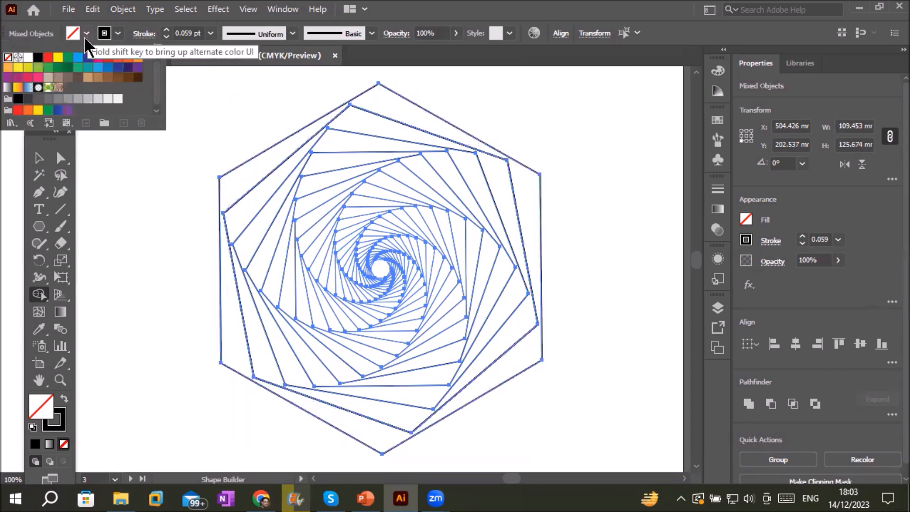
{"action": "left_click", "coordinate": [46, 61]}
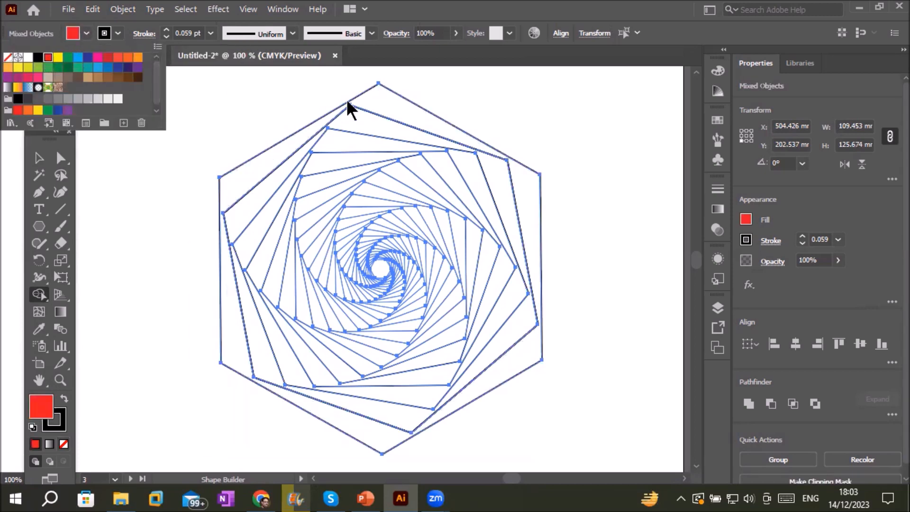
{"action": "left_click", "coordinate": [390, 103]}
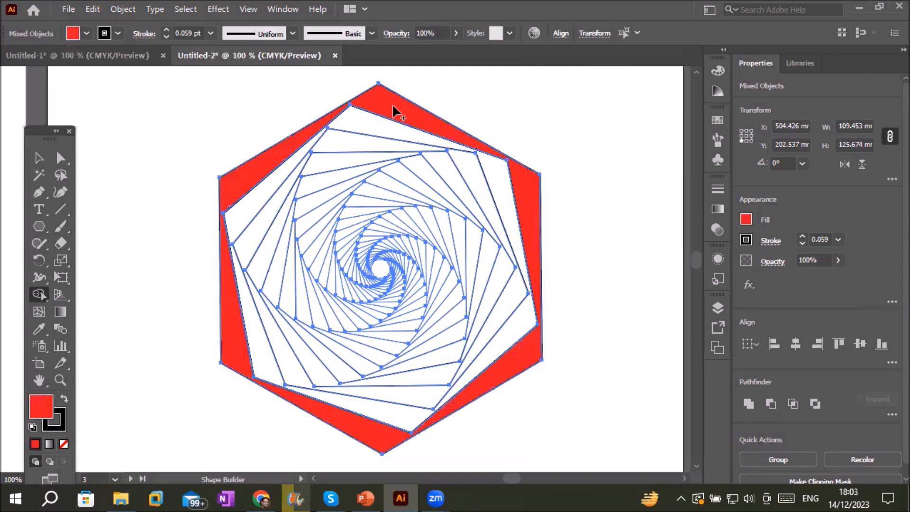
Fill every second band of the hexagon spiral with red, working inward to the centre with the Shape Builder tool
{"action": "left_click", "coordinate": [368, 141]}
{"action": "left_click", "coordinate": [342, 175]}
{"action": "left_click", "coordinate": [320, 208]}
{"action": "left_click", "coordinate": [318, 242]}
{"action": "left_click", "coordinate": [328, 259]}
{"action": "left_click", "coordinate": [338, 285]}
{"action": "left_click", "coordinate": [349, 285]}
{"action": "scroll", "coordinate": [365, 290], "scroll_direction": "up", "scroll_amount": 4}
{"action": "left_click", "coordinate": [350, 298]}
{"action": "left_click", "coordinate": [380, 289]}
{"action": "left_click", "coordinate": [417, 281]}
{"action": "left_click", "coordinate": [445, 264]}
{"action": "scroll", "coordinate": [467, 223], "scroll_direction": "up", "scroll_amount": 3}
{"action": "left_click", "coordinate": [436, 213]}
{"action": "scroll", "coordinate": [284, 256], "scroll_direction": "down", "scroll_amount": 7}
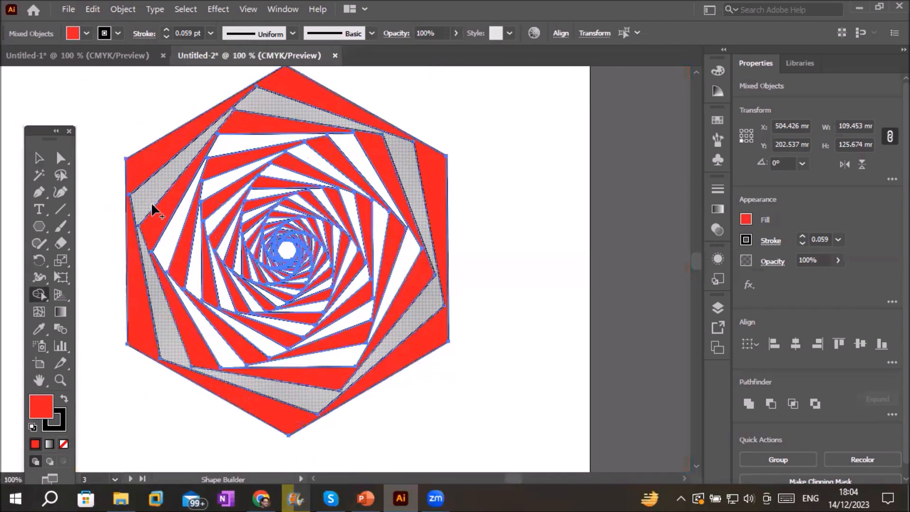
Switch the fill to dark blue and fill the remaining white bands between the red ones, leaving the central hexagon empty
{"action": "left_click", "coordinate": [86, 33]}
{"action": "left_click", "coordinate": [78, 61]}
{"action": "left_click", "coordinate": [257, 138]}
{"action": "left_click", "coordinate": [229, 238]}
{"action": "left_click", "coordinate": [238, 268]}
{"action": "scroll", "coordinate": [283, 286], "scroll_direction": "up", "scroll_amount": 3}
{"action": "left_click", "coordinate": [284, 288]}
{"action": "left_click", "coordinate": [327, 266]}
{"action": "left_click", "coordinate": [352, 211]}
{"action": "scroll", "coordinate": [360, 210], "scroll_direction": "up", "scroll_amount": 2}
{"action": "left_click", "coordinate": [334, 173]}
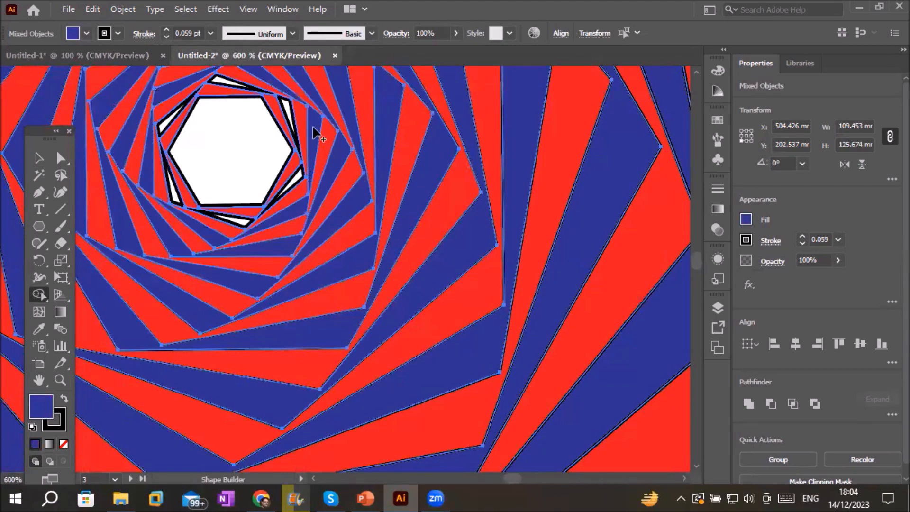
{"action": "left_click", "coordinate": [304, 135]}
Deselect the coloured spiral and examine both the whole figure and its innermost bands
{"action": "scroll", "coordinate": [275, 145], "scroll_direction": "down", "scroll_amount": 6}
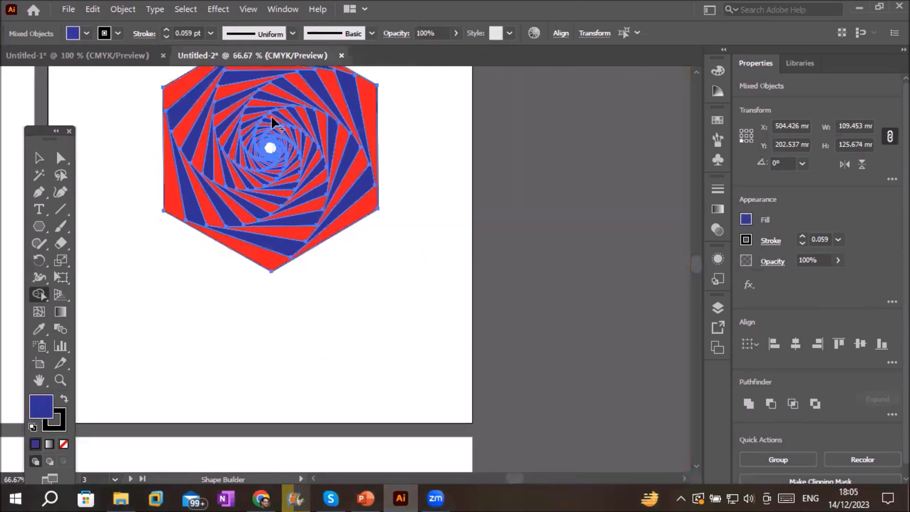
{"action": "left_click", "coordinate": [697, 72]}
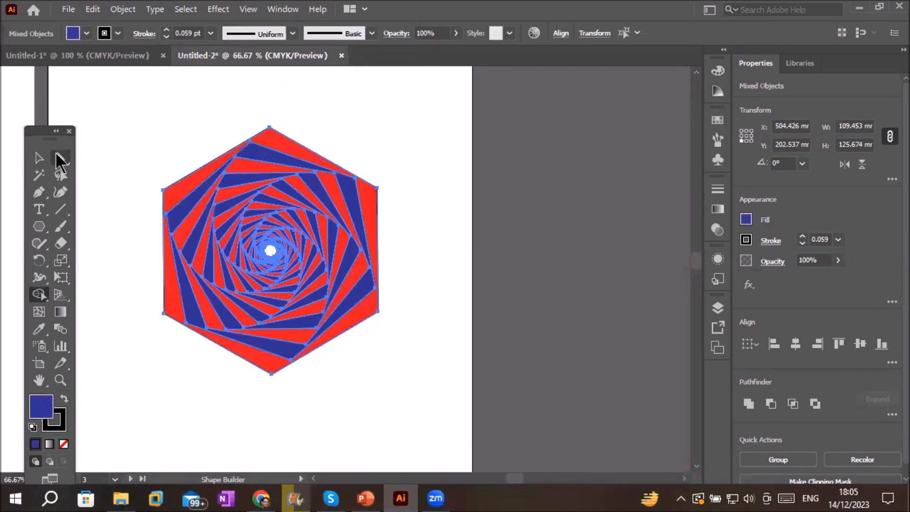
{"action": "left_click", "coordinate": [39, 159]}
{"action": "left_click", "coordinate": [428, 136]}
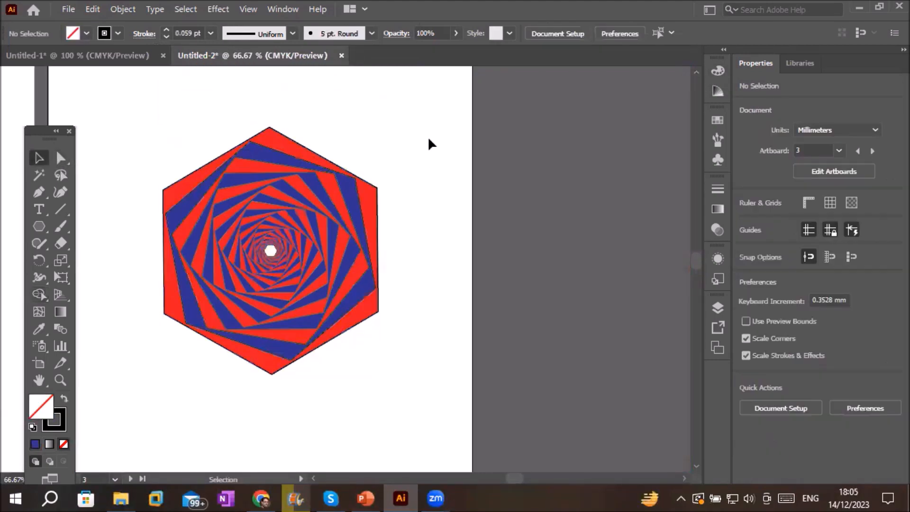
{"action": "scroll", "coordinate": [364, 249], "scroll_direction": "up", "scroll_amount": 3}
{"action": "scroll", "coordinate": [131, 257], "scroll_direction": "up", "scroll_amount": 2}
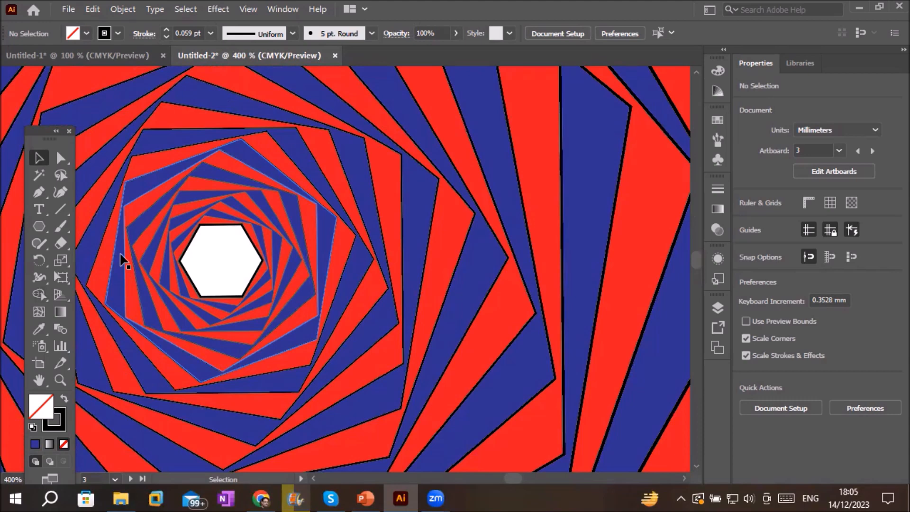
{"action": "scroll", "coordinate": [144, 240], "scroll_direction": "down", "scroll_amount": 4}
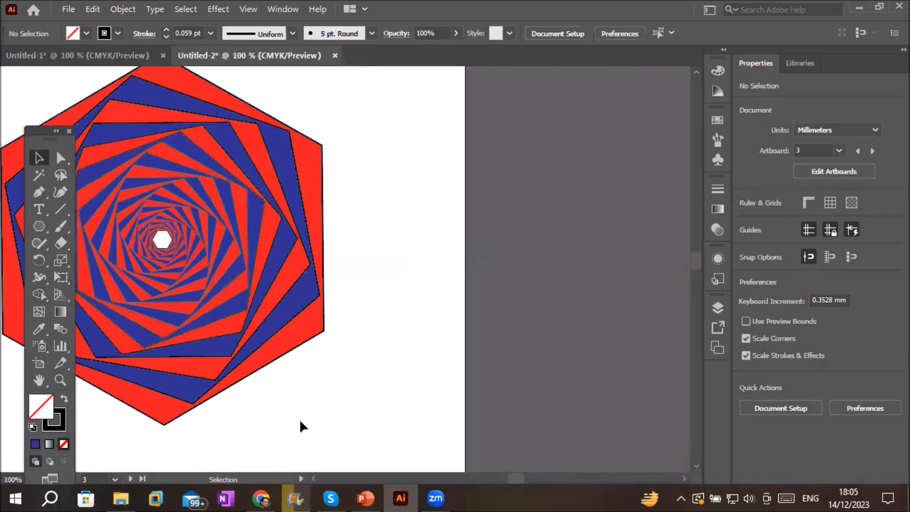
Select the whole red and blue hexagon spiral and move it onto the neighbouring artboard, below the blue banner and text
{"action": "key", "text": "space"}
{"action": "left_click_drag", "start_coordinate": [290, 406], "coordinate": [486, 355]}
{"action": "left_click_drag", "start_coordinate": [273, 404], "coordinate": [374, 366]}
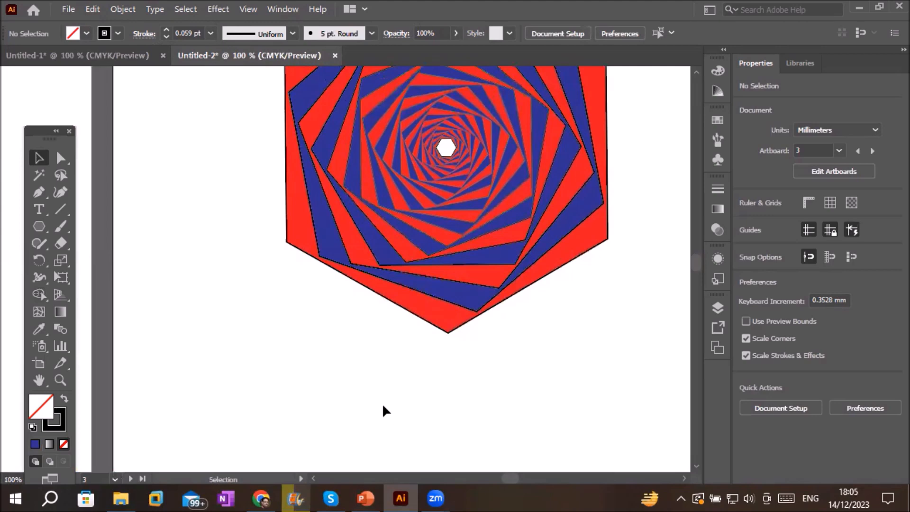
{"action": "scroll", "coordinate": [411, 413], "scroll_direction": "down", "scroll_amount": 2}
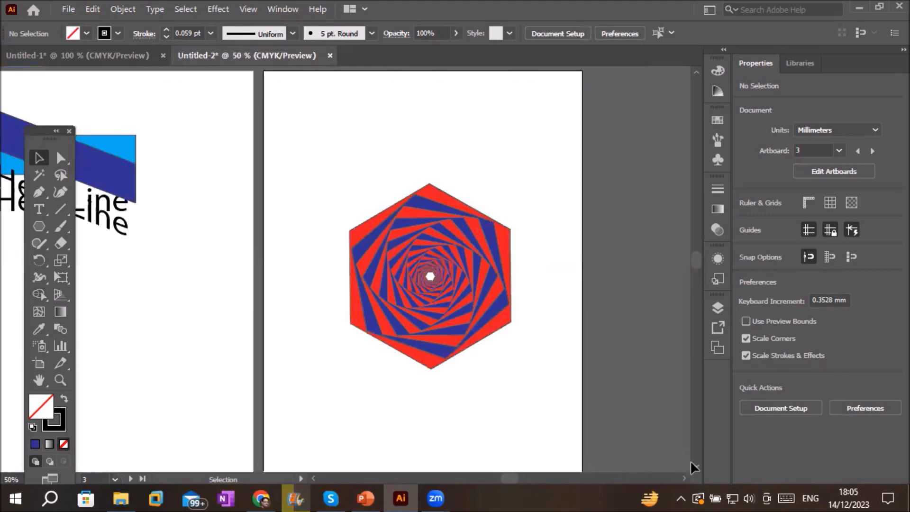
{"action": "scroll", "coordinate": [690, 460], "scroll_direction": "down", "scroll_amount": 2}
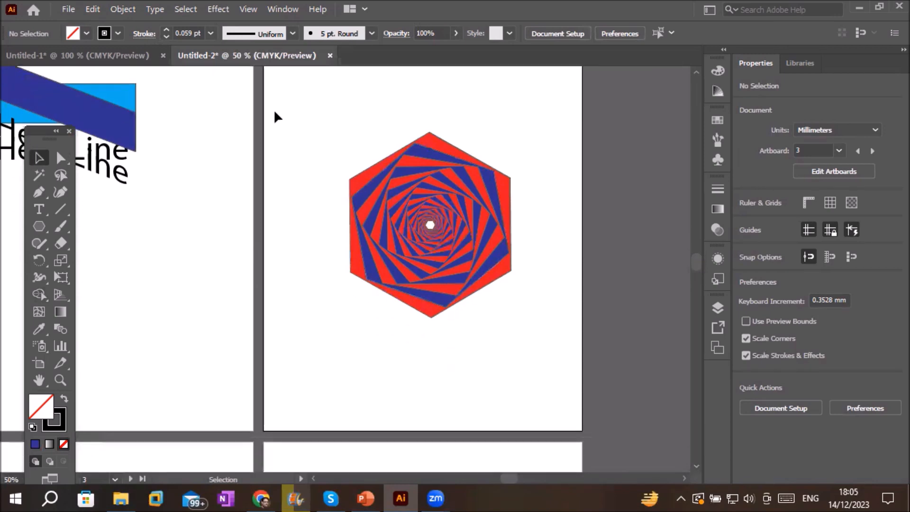
{"action": "left_click_drag", "start_coordinate": [303, 106], "coordinate": [550, 335]}
{"action": "left_click_drag", "start_coordinate": [477, 259], "coordinate": [189, 336]}
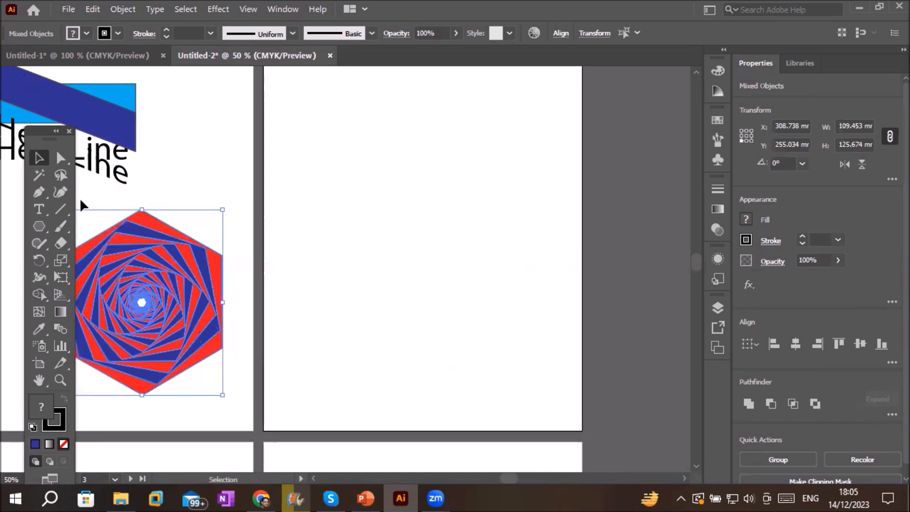
Draw a near-vertical line about 62 mm long on the emptied artboard and widen it near its upper end to about 41 pt
{"action": "left_click", "coordinate": [62, 210]}
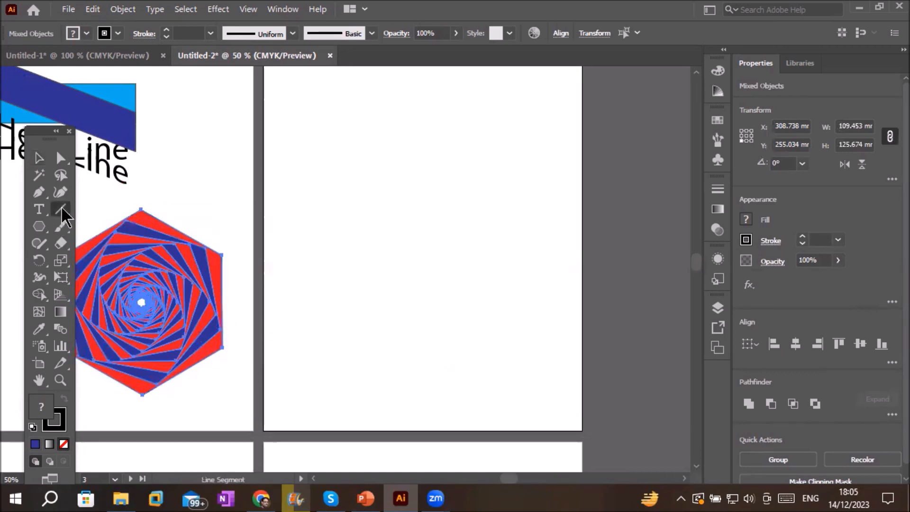
{"action": "left_click_drag", "start_coordinate": [426, 219], "coordinate": [427, 129]}
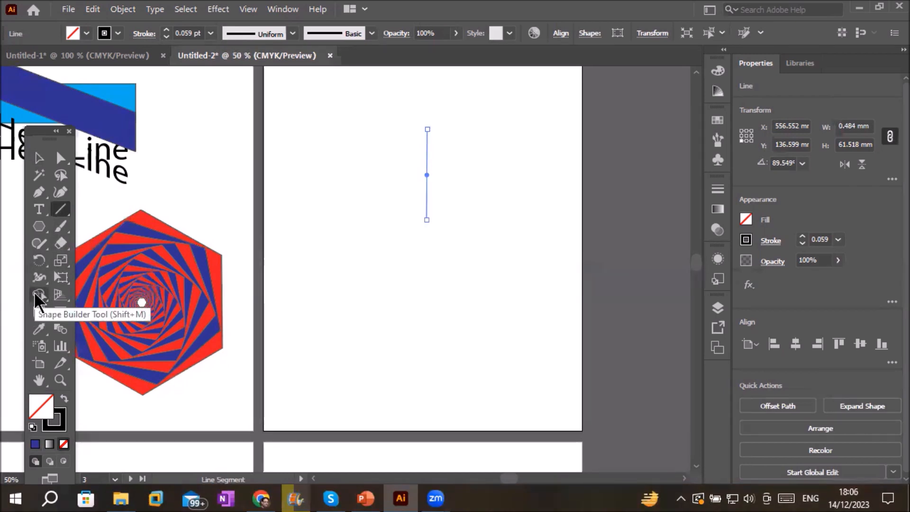
{"action": "left_click", "coordinate": [40, 277]}
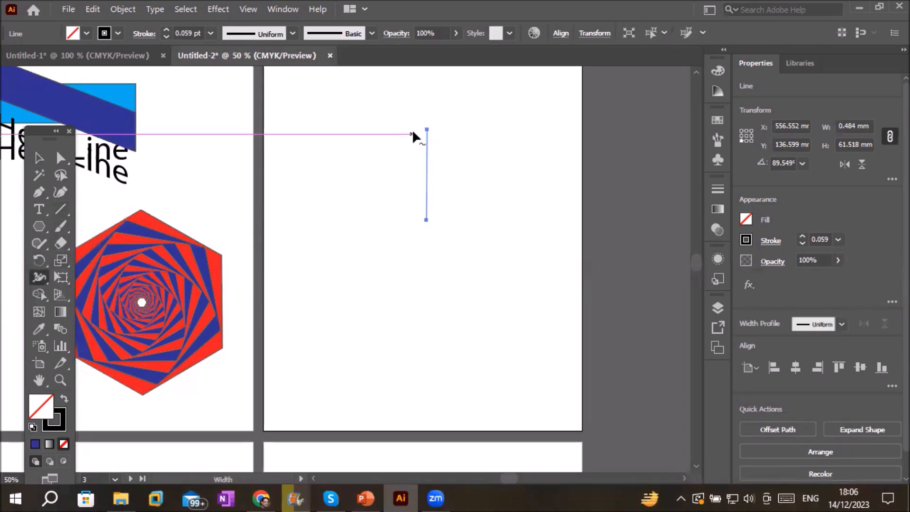
{"action": "left_click_drag", "start_coordinate": [423, 135], "coordinate": [437, 137]}
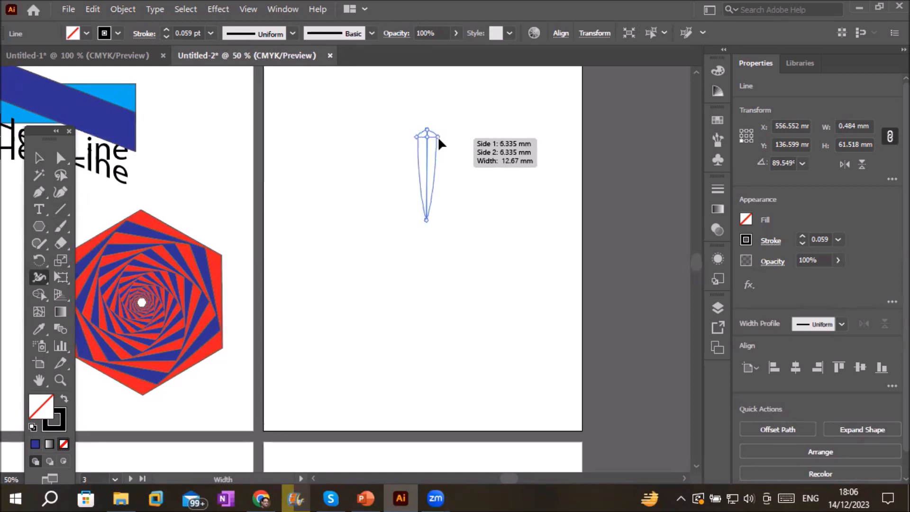
{"action": "scroll", "coordinate": [443, 220], "scroll_direction": "up", "scroll_amount": 1}
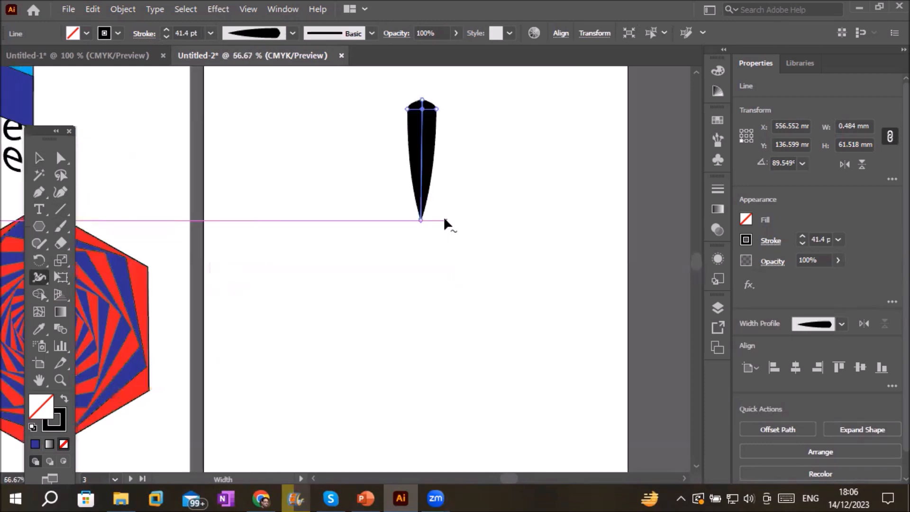
Start Transform Each on the tapered line and set the reference point to bottom centre
{"action": "left_click", "coordinate": [124, 10]}
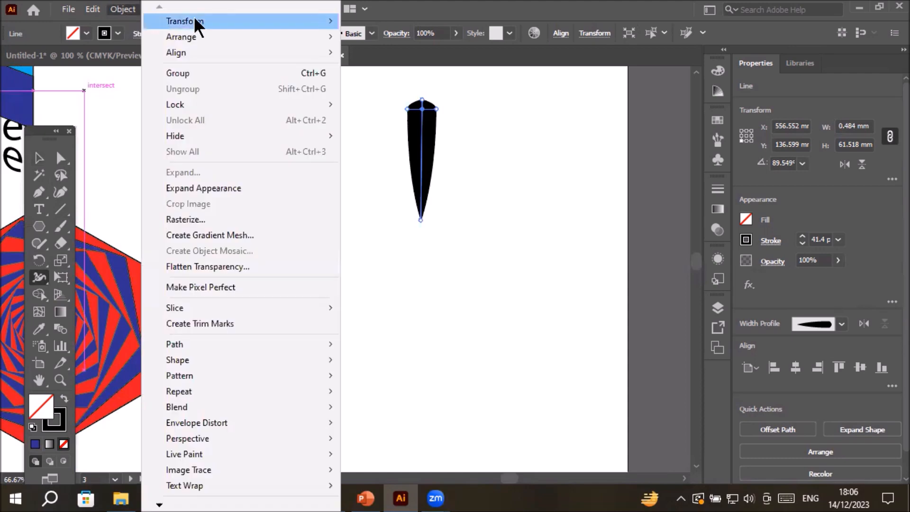
{"action": "mouse_move", "coordinate": [274, 21]}
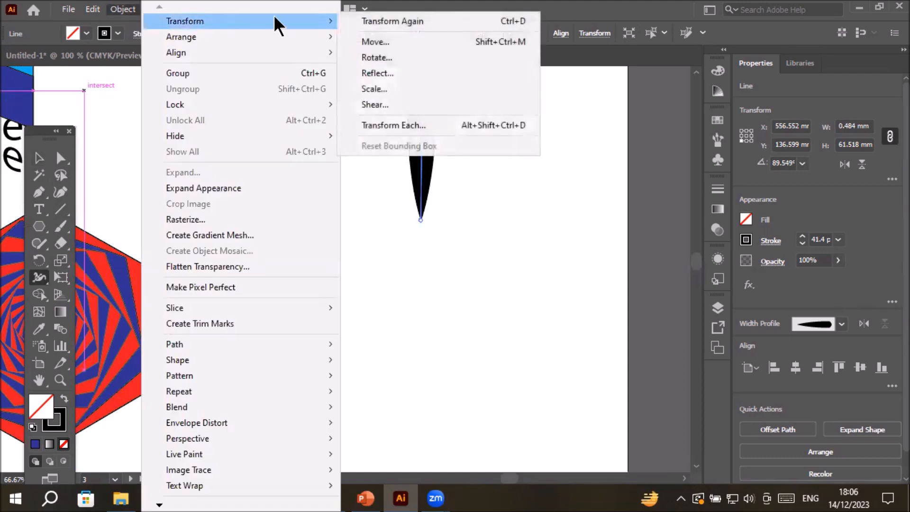
{"action": "left_click", "coordinate": [411, 121]}
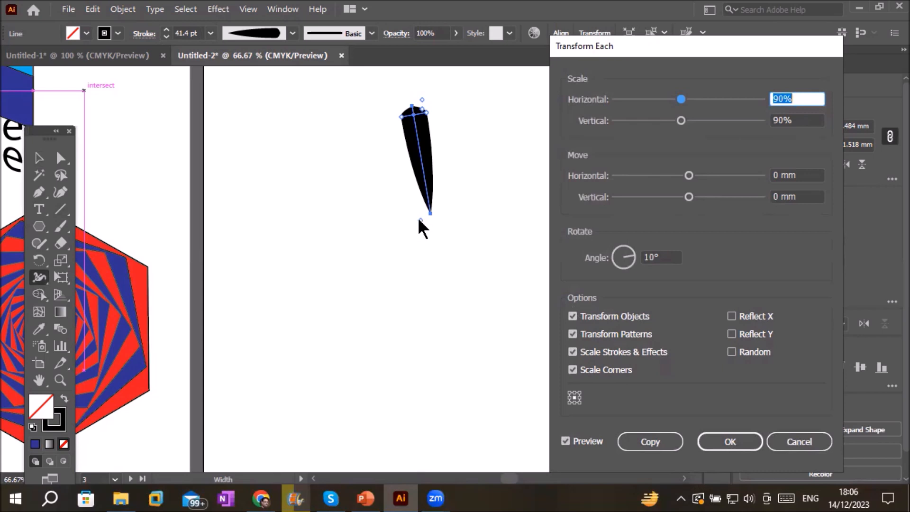
{"action": "left_click", "coordinate": [574, 403]}
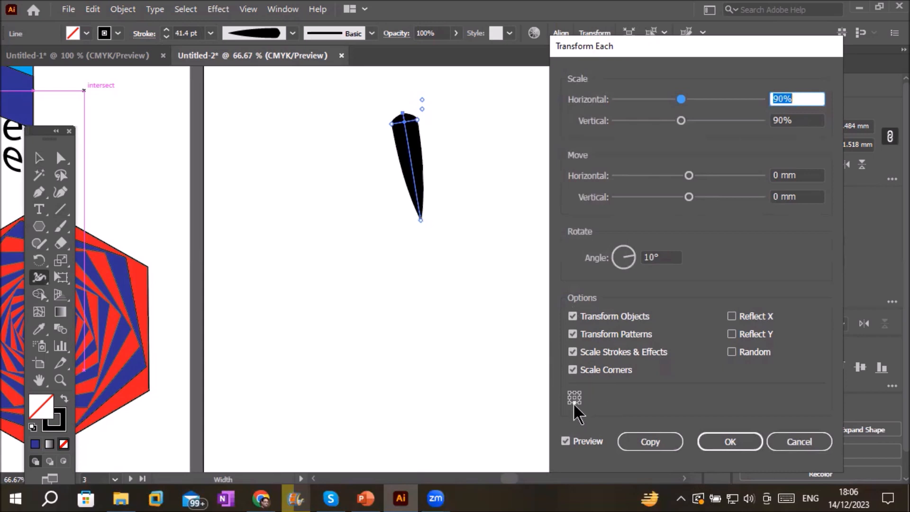
Set the horizontal scale of the tapered line's transformation to 105%
{"action": "left_click", "coordinate": [802, 98]}
{"action": "key", "text": "Up"}
{"action": "key", "text": "Up"}
{"action": "key", "text": "Up"}
{"action": "key", "text": "Up"}
{"action": "key", "text": "Up"}
{"action": "key", "text": "Up"}
{"action": "key", "text": "Up"}
{"action": "key", "text": "Up"}
{"action": "key", "text": "Up"}
{"action": "key", "text": "Up"}
{"action": "key", "text": "Up"}
{"action": "key", "text": "Up"}
{"action": "key", "text": "Up"}
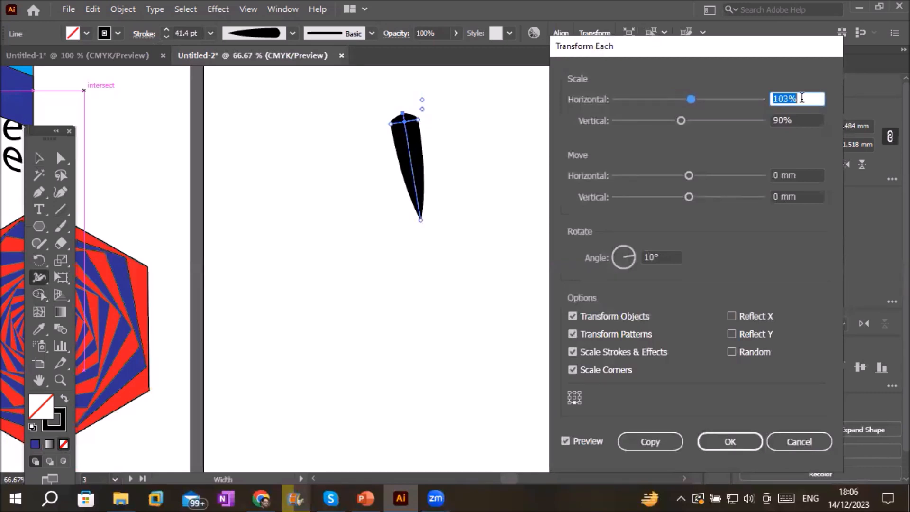
{"action": "key", "text": "Up"}
{"action": "key", "text": "Up"}
Set the vertical scale of the tapered line's transformation to 105%
{"action": "left_click", "coordinate": [802, 121]}
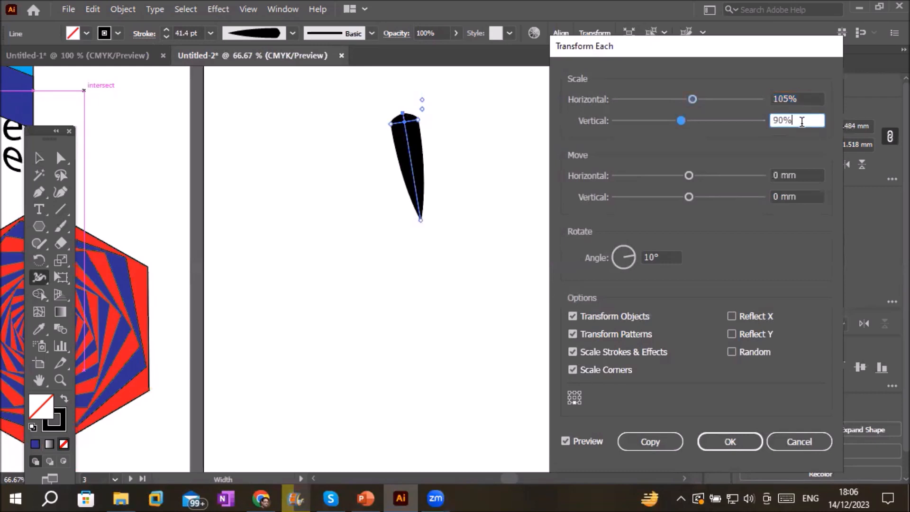
{"action": "key", "text": "Up"}
{"action": "key", "text": "Up"}
{"action": "key", "text": "Up"}
{"action": "key", "text": "Up"}
{"action": "key", "text": "Up"}
{"action": "key", "text": "Up"}
{"action": "key", "text": "Up"}
{"action": "key", "text": "Up"}
{"action": "key", "text": "Up"}
{"action": "key", "text": "Up"}
{"action": "key", "text": "Up"}
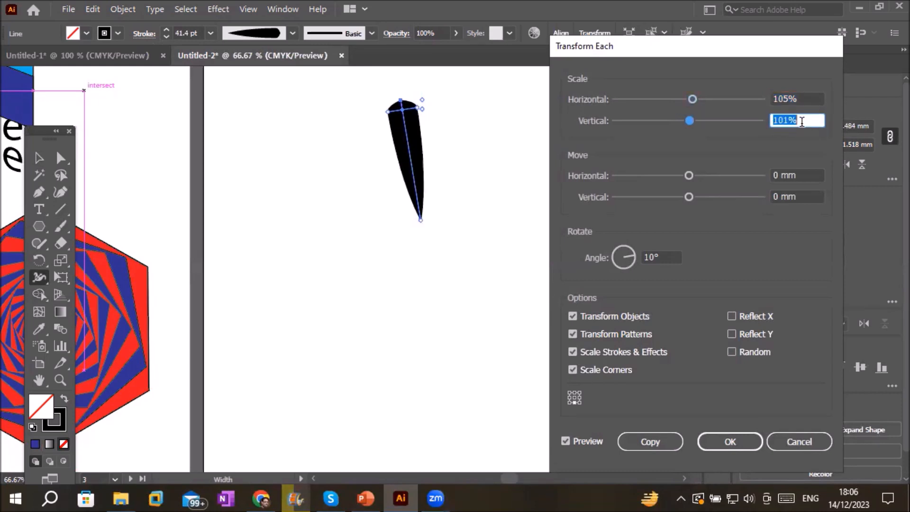
{"action": "key", "text": "Up"}
{"action": "key", "text": "Up"}
{"action": "key", "text": "Up"}
{"action": "key", "text": "Up"}
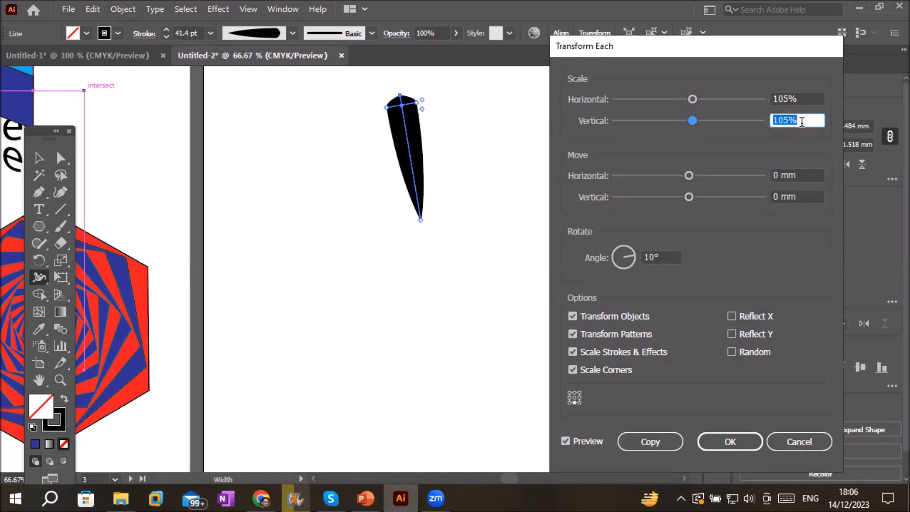
Create a copy of the widened line rotated 10° and repeat the transformation into a fan of growing copies around the line
{"action": "left_click", "coordinate": [668, 257]}
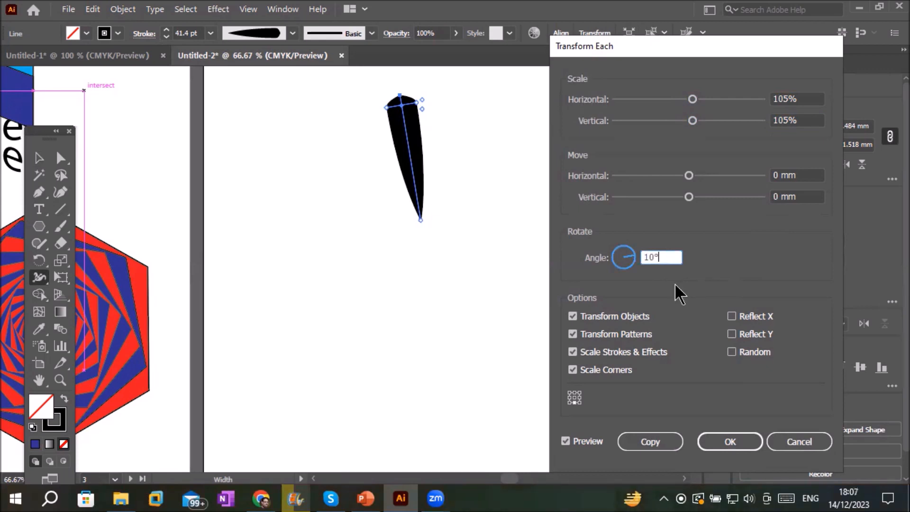
{"action": "left_click", "coordinate": [651, 442]}
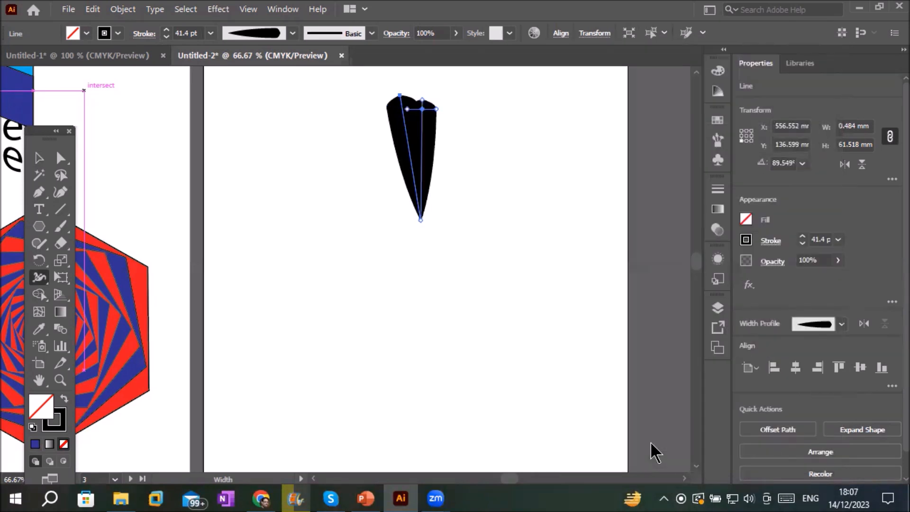
{"action": "key", "text": "ctrl+d"}
{"action": "key", "text": "ctrl+d"}
{"action": "key", "text": "ctrl+d"}
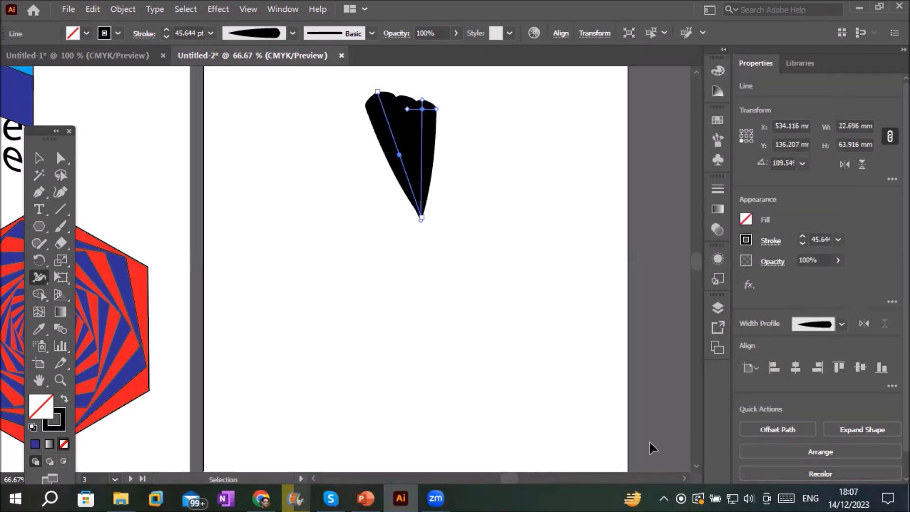
{"action": "key", "text": "ctrl+d"}
{"action": "key", "text": "ctrl+d"}
{"action": "key", "text": "ctrl+d"}
{"action": "key", "text": "ctrl+d"}
{"action": "key", "text": "ctrl+d"}
{"action": "key", "text": "ctrl+d"}
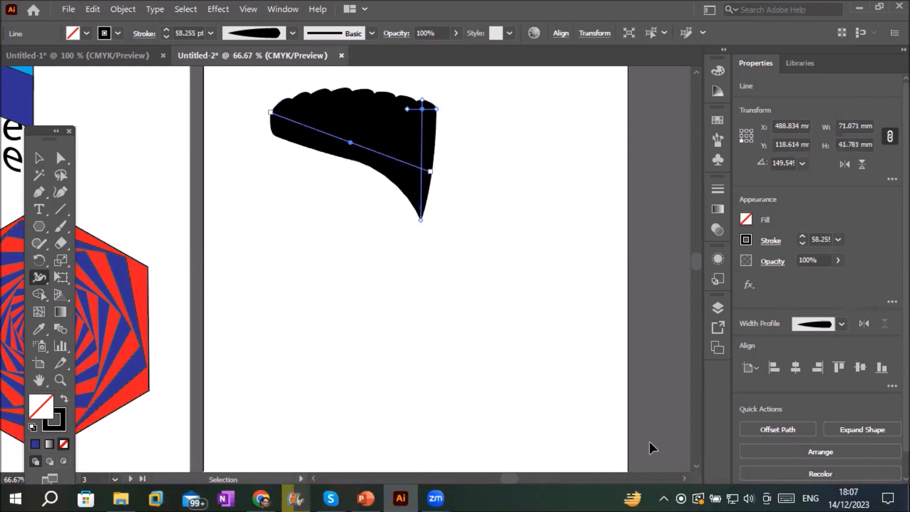
{"action": "key", "text": "ctrl+d"}
{"action": "key", "text": "ctrl+d"}
{"action": "key", "text": "ctrl+d"}
{"action": "key", "text": "ctrl+d"}
{"action": "key", "text": "ctrl+d"}
{"action": "key", "text": "ctrl+d"}
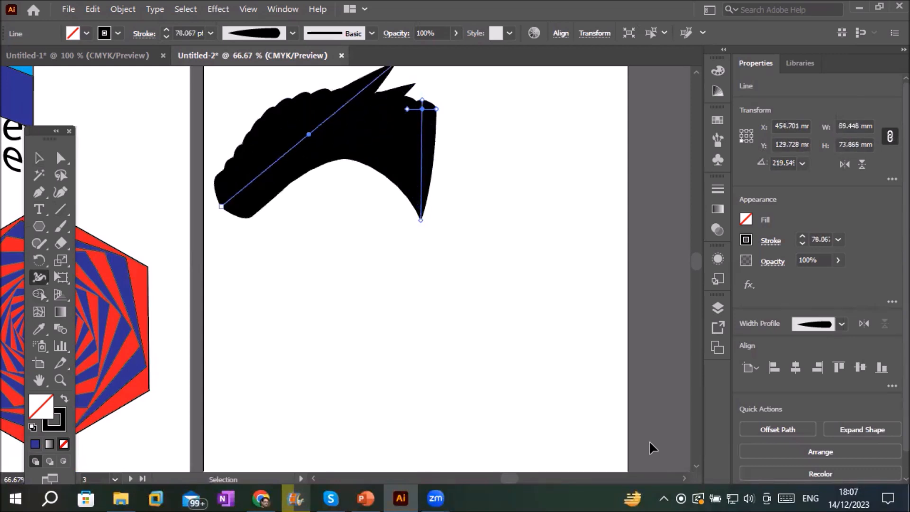
{"action": "key", "text": "ctrl+d"}
{"action": "key", "text": "ctrl+d"}
{"action": "key", "text": "ctrl+d"}
{"action": "key", "text": "ctrl+d"}
{"action": "key", "text": "ctrl+d"}
{"action": "key", "text": "ctrl+d"}
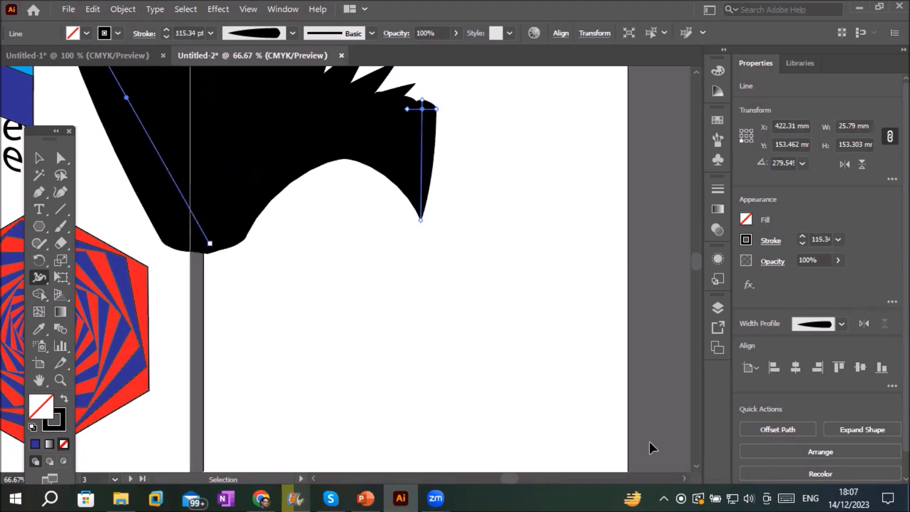
Undo the fanned copies and the line's widening, back to the plain thin line
{"action": "key", "text": "ctrl+minus"}
{"action": "key", "text": "ctrl+minus"}
{"action": "key", "text": "ctrl+minus"}
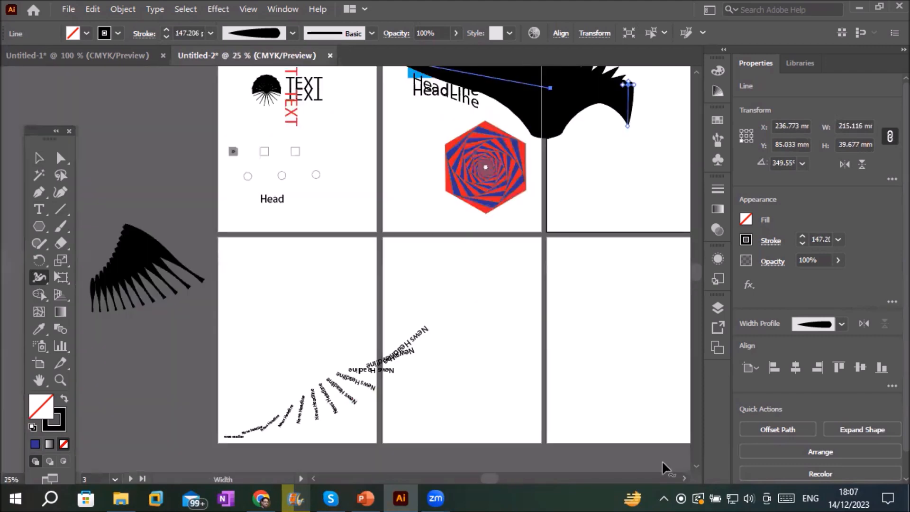
{"action": "left_click", "coordinate": [39, 157]}
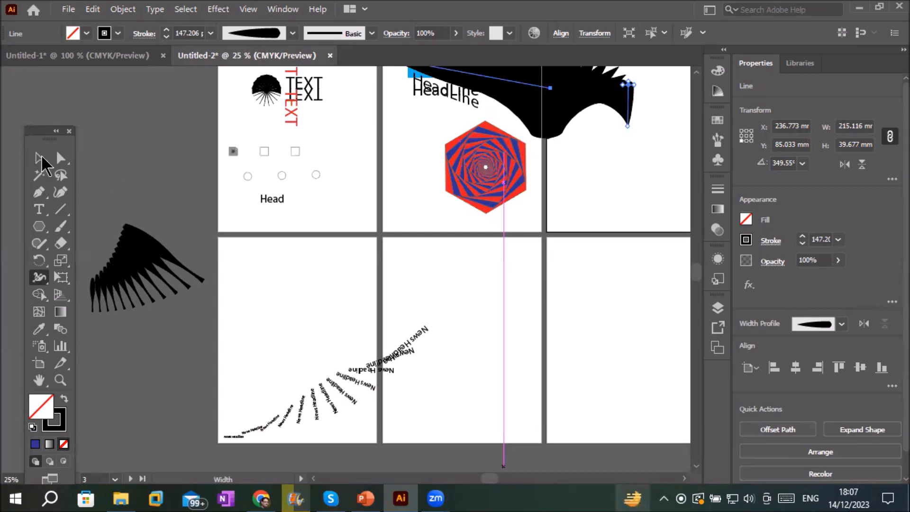
{"action": "key", "text": "ctrl+minus"}
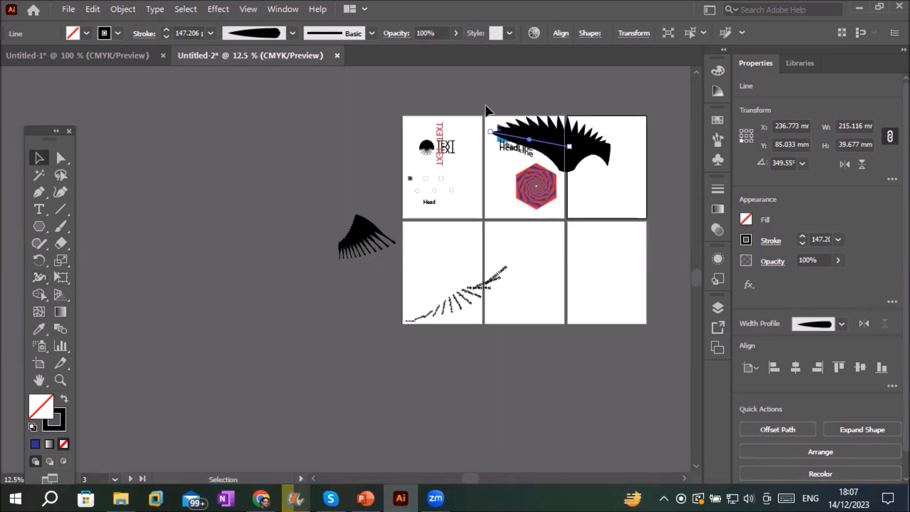
{"action": "key", "text": "ctrl+z"}
{"action": "key", "text": "ctrl+z"}
{"action": "key", "text": "ctrl+z"}
{"action": "key", "text": "ctrl+z"}
{"action": "key", "text": "ctrl+z"}
{"action": "key", "text": "ctrl+z"}
{"action": "key", "text": "ctrl+z"}
{"action": "key", "text": "ctrl+z"}
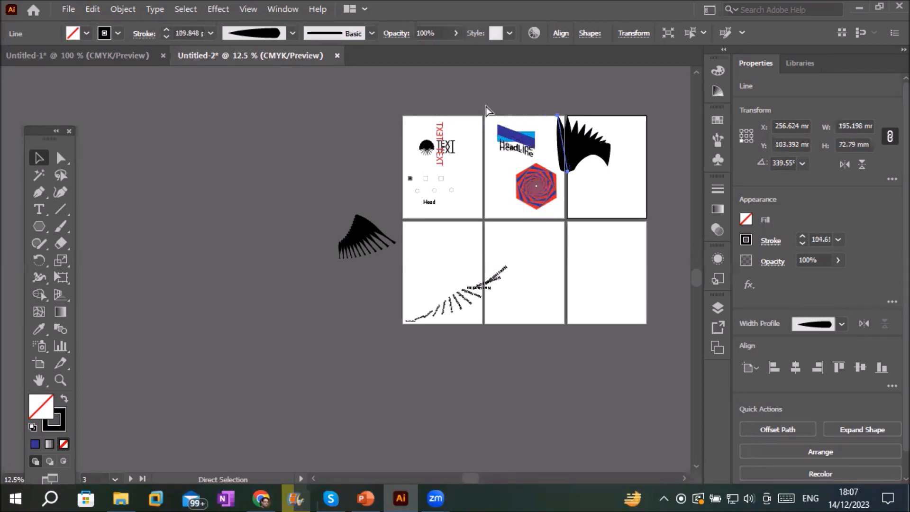
{"action": "key", "text": "ctrl+z"}
{"action": "key", "text": "ctrl+z"}
{"action": "key", "text": "ctrl+z"}
{"action": "key", "text": "ctrl+z"}
{"action": "key", "text": "ctrl+z"}
{"action": "key", "text": "ctrl+z"}
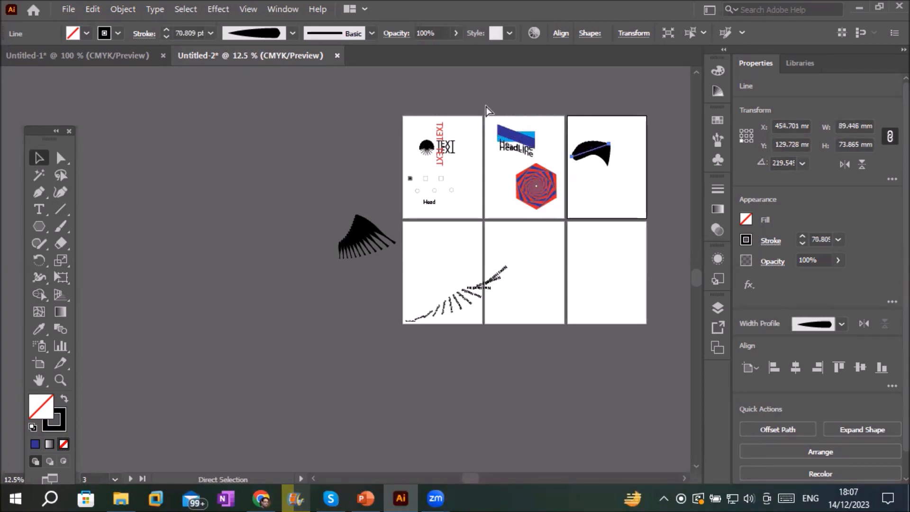
{"action": "key", "text": "ctrl+z"}
{"action": "key", "text": "ctrl+z"}
{"action": "key", "text": "ctrl+z"}
{"action": "key", "text": "ctrl+z"}
{"action": "key", "text": "ctrl+z"}
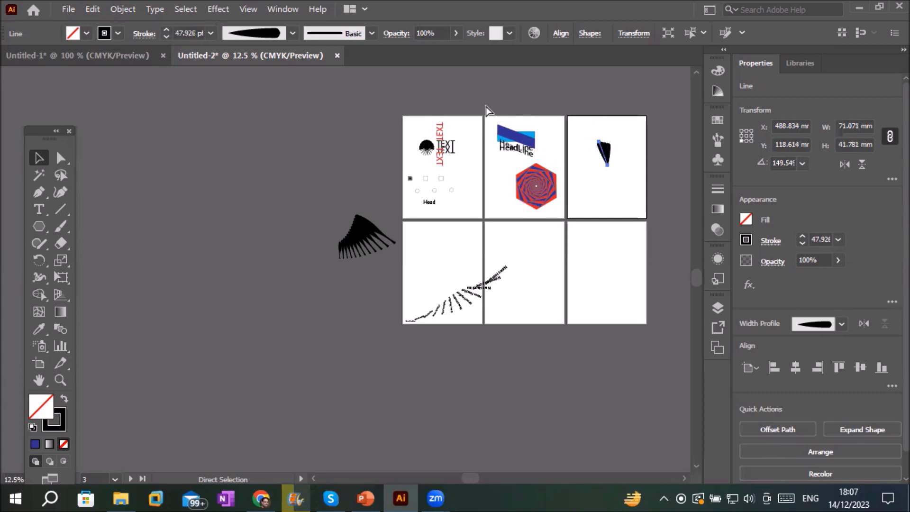
{"action": "key", "text": "ctrl+z"}
Apply the triangular width profile that tapers to a point to the near-vertical line
{"action": "scroll", "coordinate": [628, 136], "scroll_direction": "up", "scroll_amount": 6}
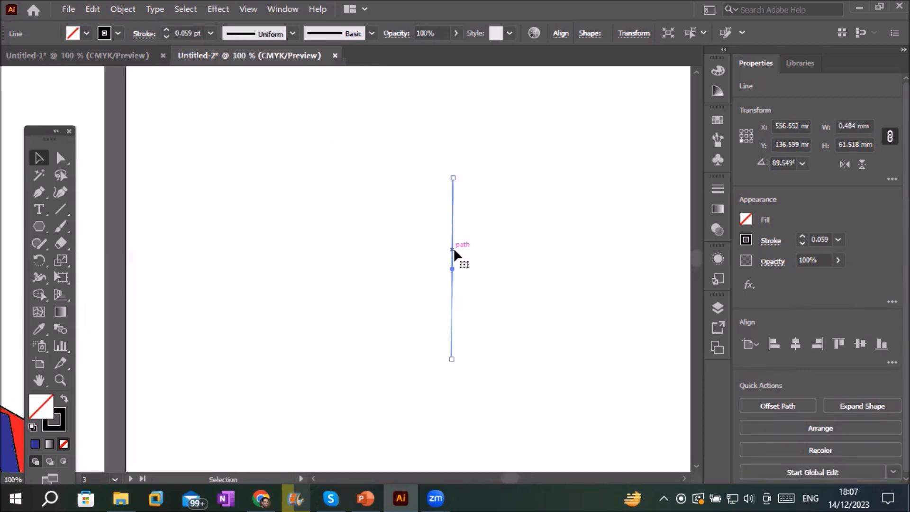
{"action": "left_click", "coordinate": [292, 34]}
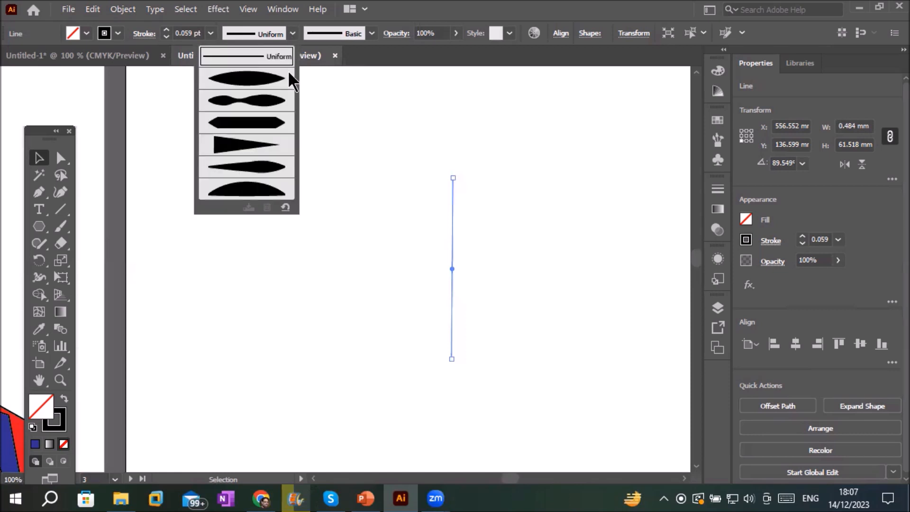
{"action": "left_click", "coordinate": [269, 82]}
{"action": "left_click", "coordinate": [286, 35]}
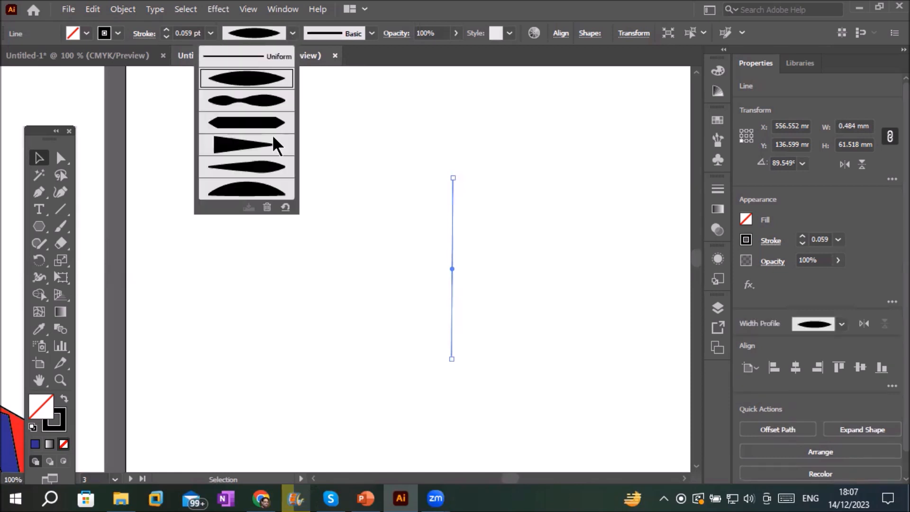
{"action": "left_click", "coordinate": [269, 141]}
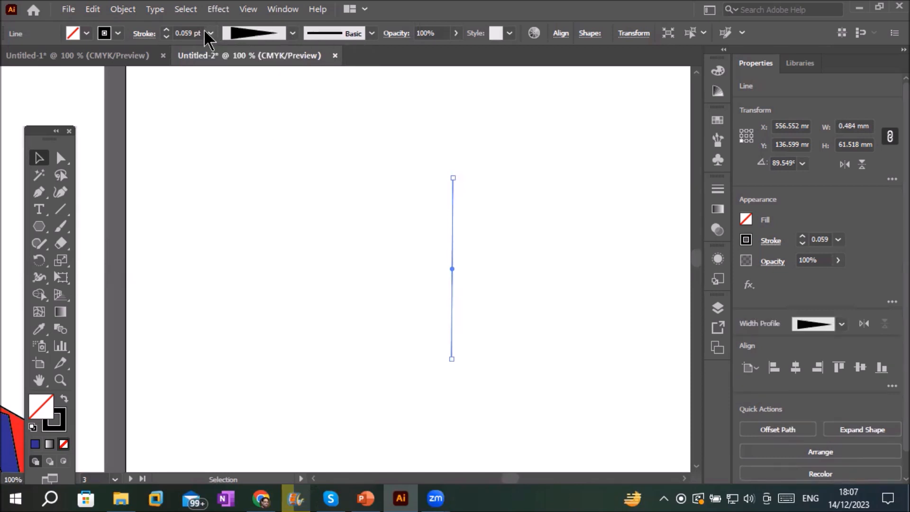
Set the tapered line's stroke weight to 5 pt
{"action": "left_click", "coordinate": [168, 30]}
{"action": "left_click", "coordinate": [167, 30]}
{"action": "left_click", "coordinate": [168, 30]}
{"action": "left_click", "coordinate": [168, 30]}
{"action": "left_click", "coordinate": [168, 30]}
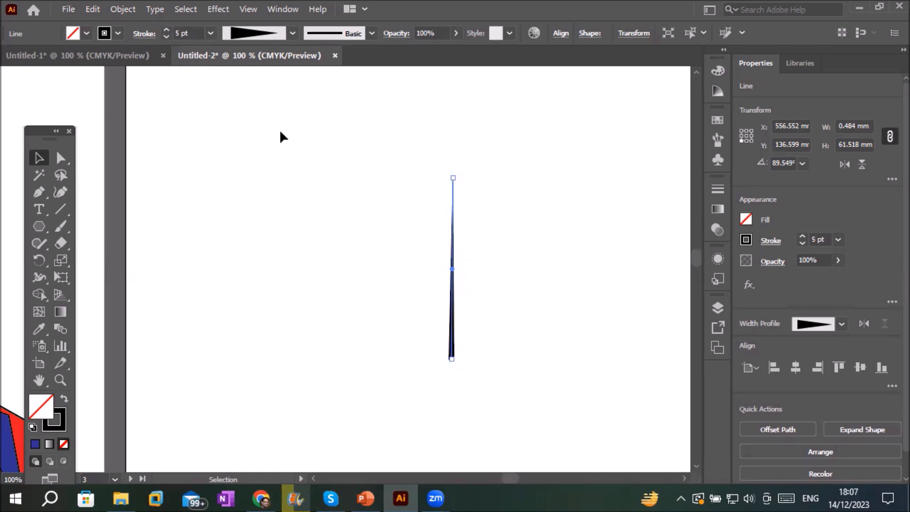
Start Transform Each on the 5 pt tapered line and set the vertical scale to 90%
{"action": "left_click", "coordinate": [127, 10]}
{"action": "mouse_move", "coordinate": [213, 36]}
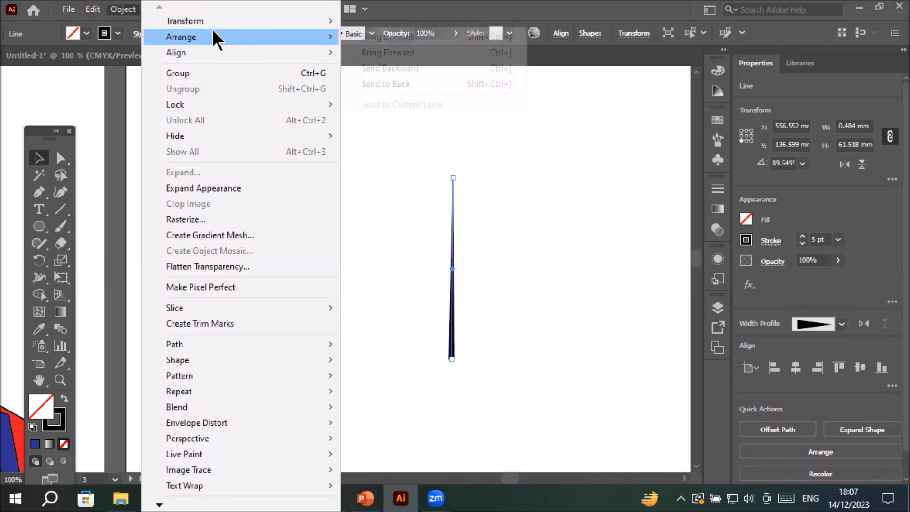
{"action": "mouse_move", "coordinate": [221, 20]}
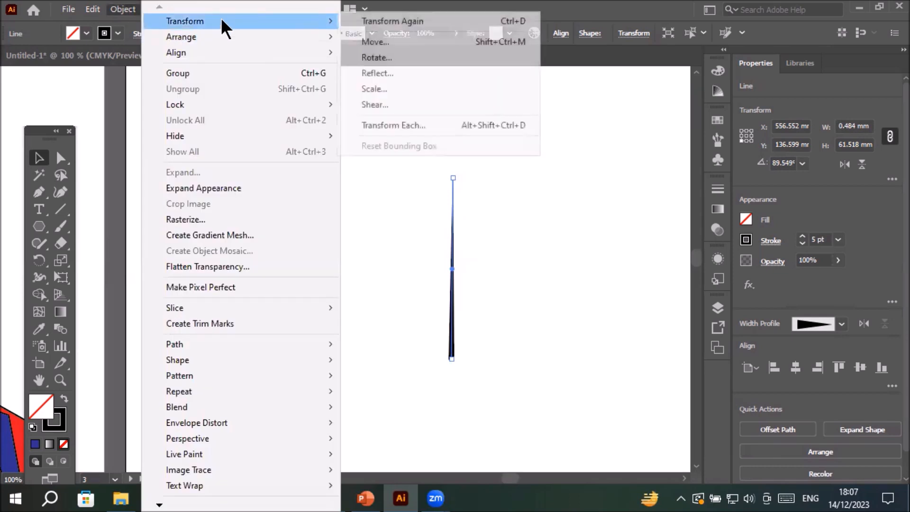
{"action": "left_click", "coordinate": [413, 125]}
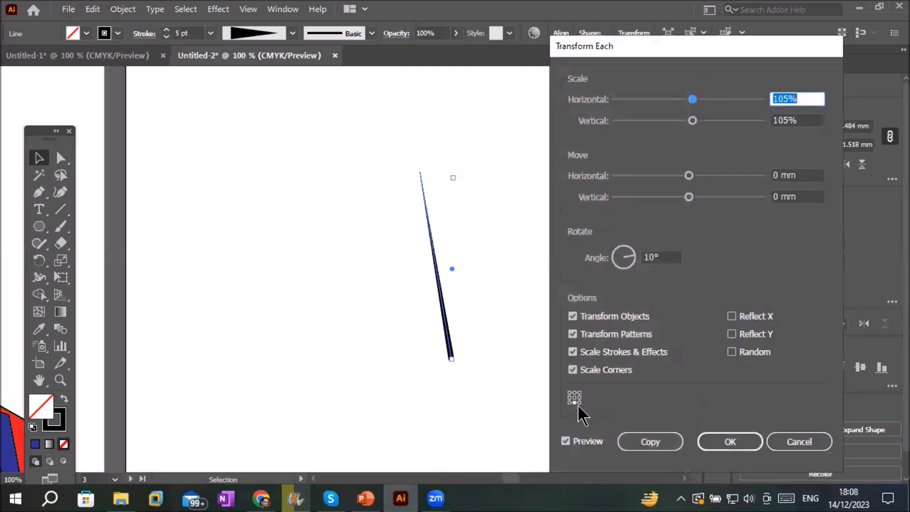
{"action": "left_click", "coordinate": [807, 99]}
{"action": "key", "text": "Down"}
{"action": "key", "text": "Down"}
{"action": "left_click", "coordinate": [801, 119]}
{"action": "key", "text": "Down"}
{"action": "key", "text": "Down"}
{"action": "key", "text": "Down"}
{"action": "key", "text": "Down"}
{"action": "key", "text": "Down"}
{"action": "key", "text": "Down"}
{"action": "key", "text": "Down"}
{"action": "key", "text": "Down"}
{"action": "key", "text": "Down"}
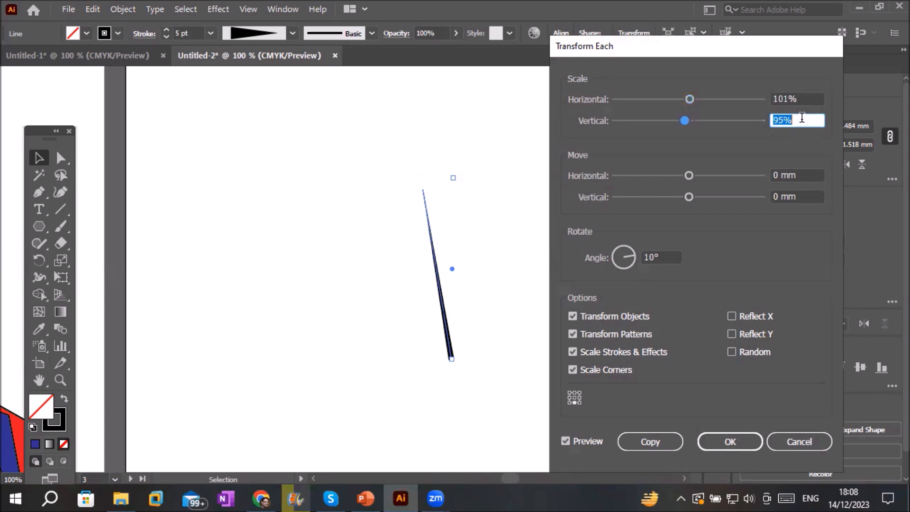
{"action": "key", "text": "Down"}
{"action": "key", "text": "Down"}
{"action": "key", "text": "Down"}
{"action": "key", "text": "Down"}
{"action": "key", "text": "Down"}
Set the horizontal scale of the line's transformation to 90%
{"action": "left_click", "coordinate": [805, 97]}
{"action": "key", "text": "Down"}
{"action": "key", "text": "Down"}
{"action": "key", "text": "Down"}
{"action": "key", "text": "Down"}
{"action": "key", "text": "Down"}
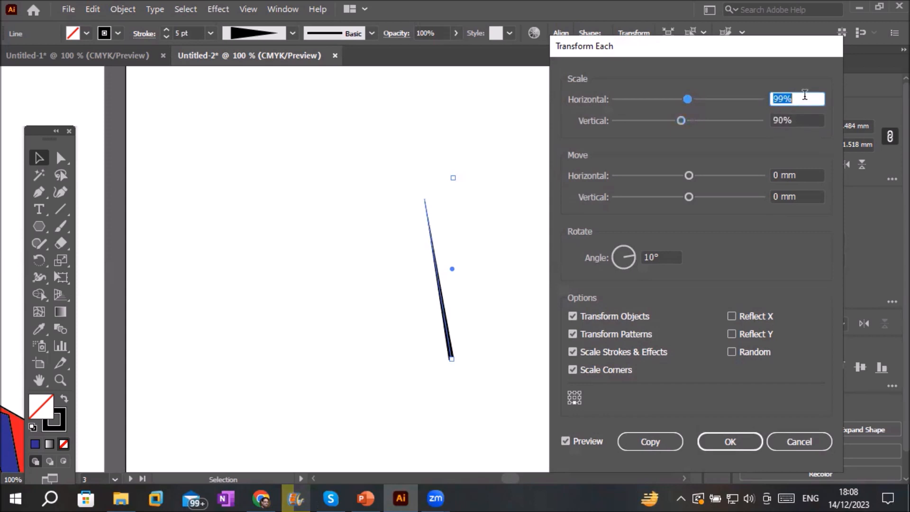
{"action": "key", "text": "Down"}
{"action": "key", "text": "Down"}
{"action": "key", "text": "Down"}
{"action": "key", "text": "Down"}
Set the horizontal move of the line's transformation to -5 mm
{"action": "left_click", "coordinate": [798, 175]}
{"action": "key", "text": "Down"}
{"action": "key", "text": "Down"}
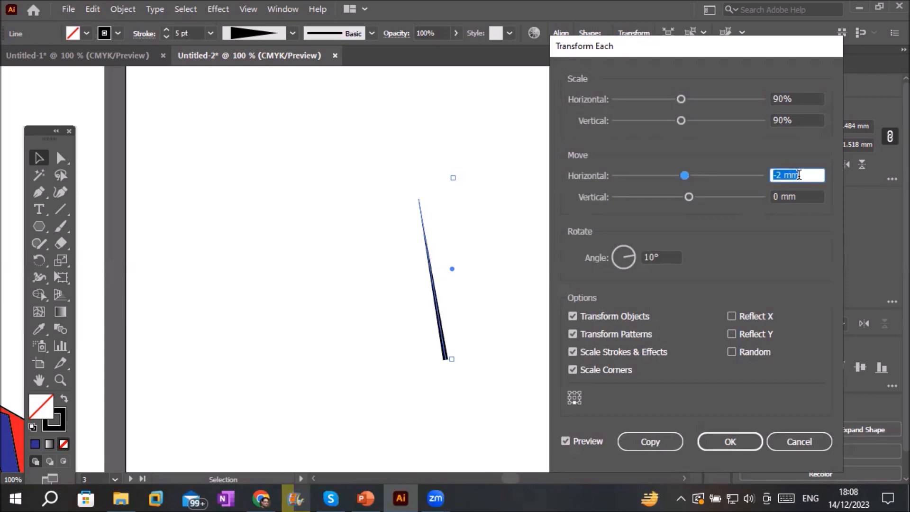
{"action": "key", "text": "Down"}
{"action": "key", "text": "Down"}
{"action": "key", "text": "Down"}
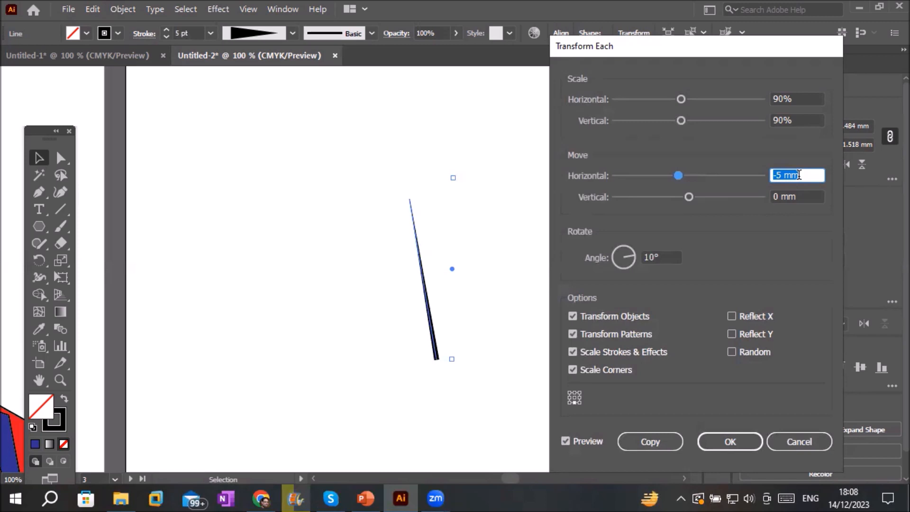
Set the vertical move of the line's transformation to 5 mm
{"action": "left_click", "coordinate": [808, 195]}
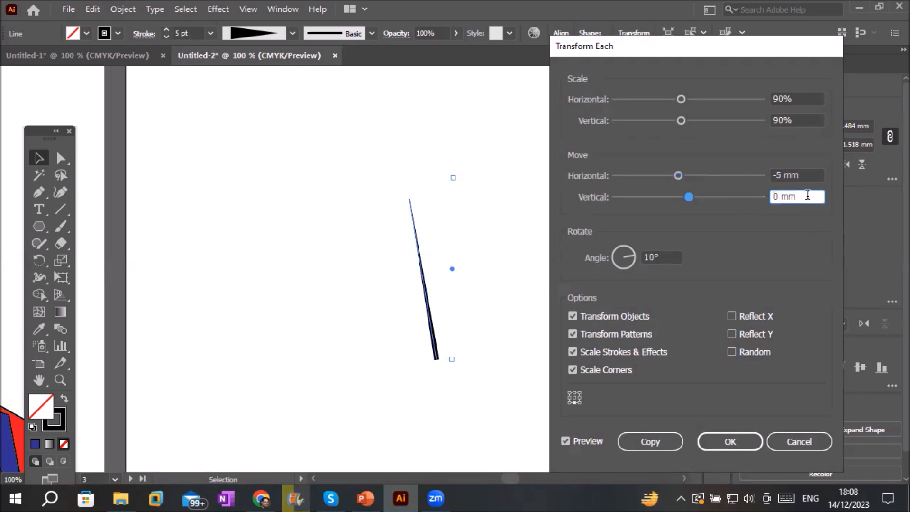
{"action": "key", "text": "Down"}
{"action": "key", "text": "Down"}
{"action": "key", "text": "Down"}
{"action": "key", "text": "Up"}
{"action": "key", "text": "Up"}
{"action": "key", "text": "Up"}
{"action": "key", "text": "Up"}
{"action": "key", "text": "Up"}
{"action": "key", "text": "Up"}
{"action": "key", "text": "Up"}
{"action": "key", "text": "Up"}
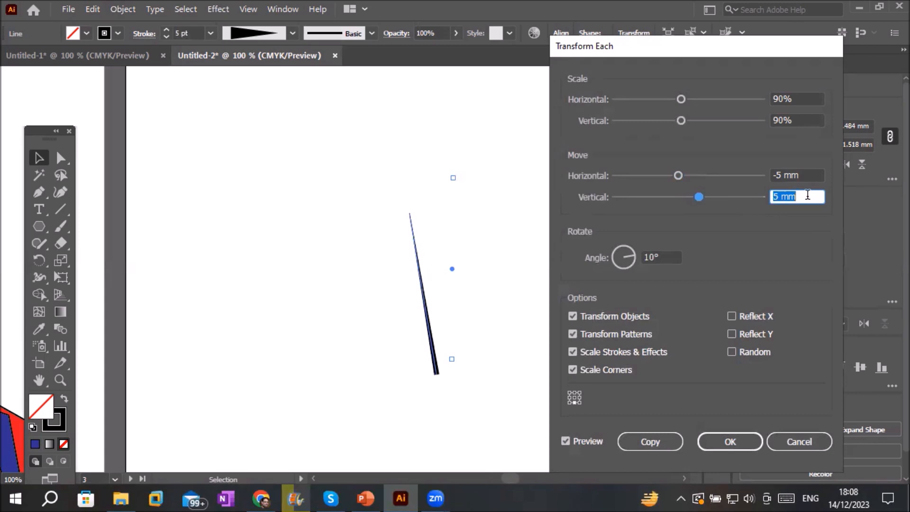
Create a copy of the line rotated 10° and repeat the transformation until the shrinking copies form an arc reaching the artboard's left edge
{"action": "left_click", "coordinate": [671, 257]}
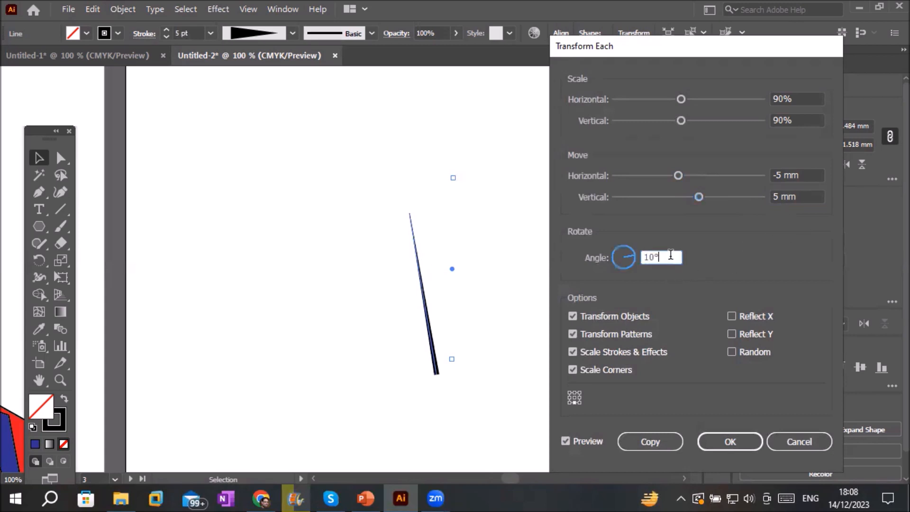
{"action": "left_click", "coordinate": [658, 444]}
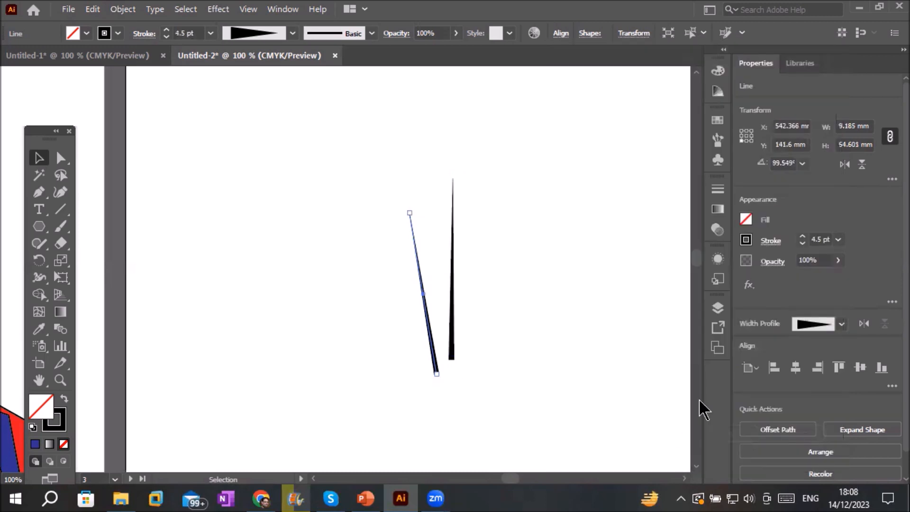
{"action": "scroll", "coordinate": [697, 433], "scroll_direction": "down", "scroll_amount": 3}
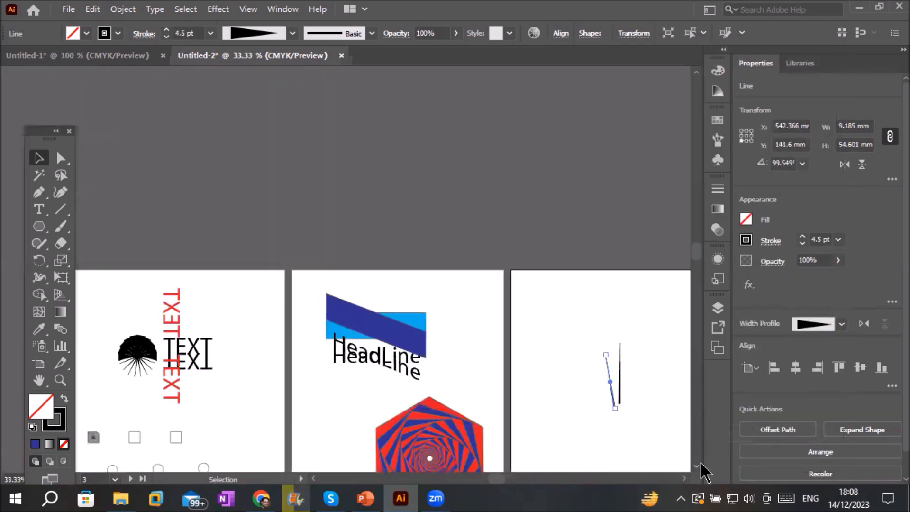
{"action": "scroll", "coordinate": [705, 467], "scroll_direction": "down", "scroll_amount": 3}
{"action": "scroll", "coordinate": [702, 469], "scroll_direction": "down", "scroll_amount": 2}
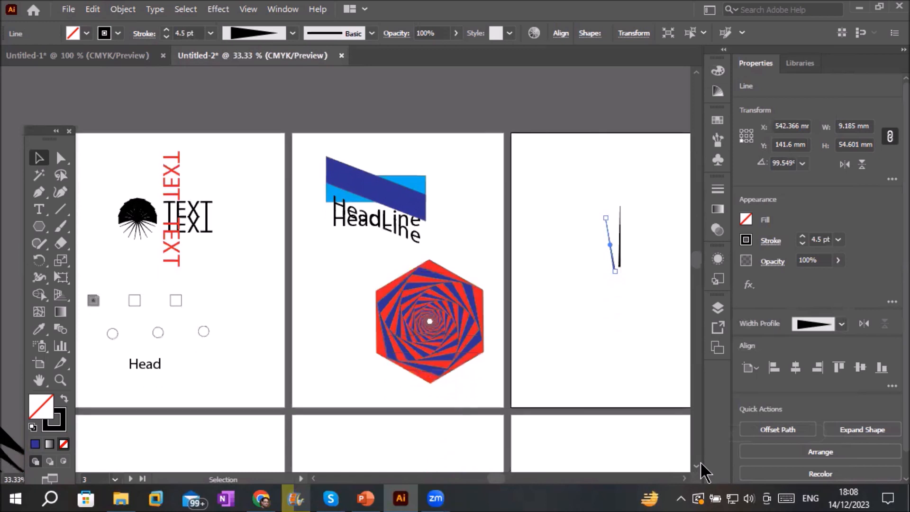
{"action": "key", "text": "ctrl+d"}
{"action": "key", "text": "ctrl+d"}
{"action": "key", "text": "ctrl+d"}
{"action": "key", "text": "ctrl+d"}
{"action": "key", "text": "ctrl+d"}
{"action": "key", "text": "ctrl+d"}
{"action": "key", "text": "ctrl+d"}
{"action": "key", "text": "ctrl+d"}
{"action": "key", "text": "ctrl+d"}
{"action": "key", "text": "ctrl+d"}
{"action": "key", "text": "ctrl+d"}
{"action": "key", "text": "ctrl+d"}
{"action": "key", "text": "ctrl+d"}
{"action": "key", "text": "ctrl+d"}
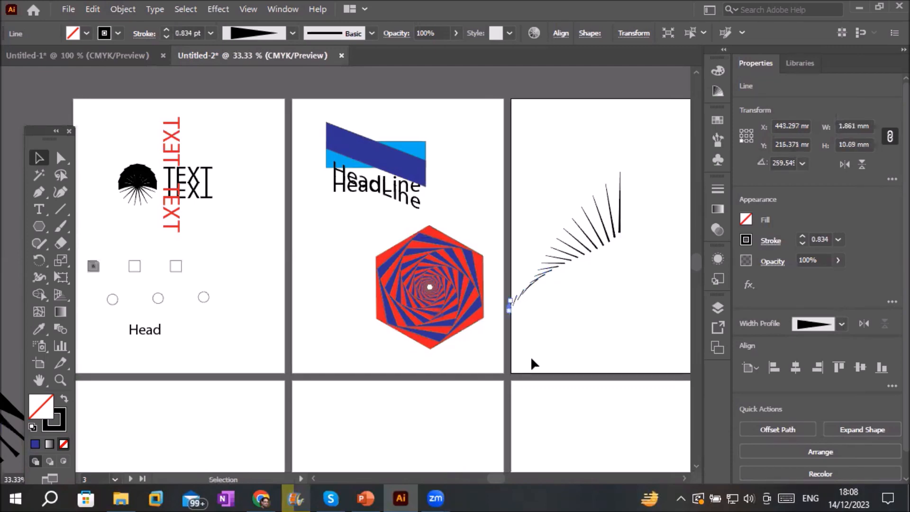
{"action": "scroll", "coordinate": [567, 246], "scroll_direction": "up", "scroll_amount": 5}
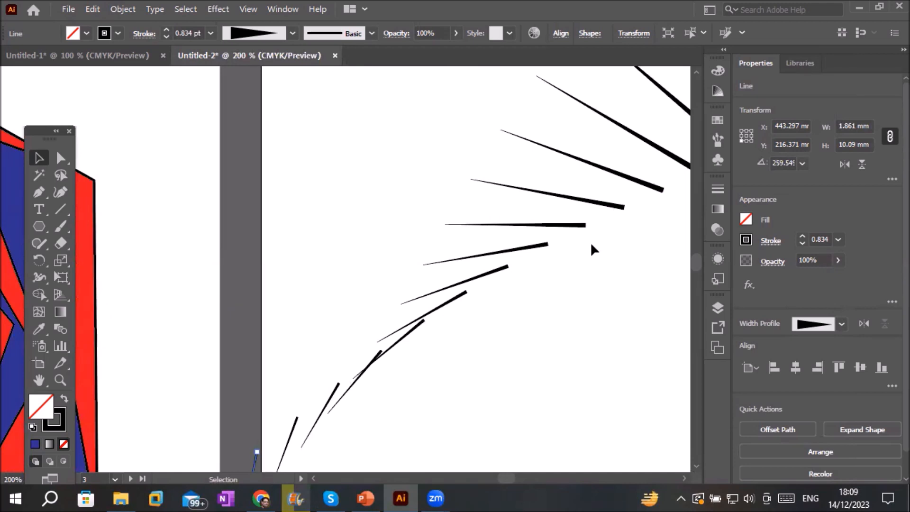
{"action": "scroll", "coordinate": [591, 242], "scroll_direction": "down", "scroll_amount": 3}
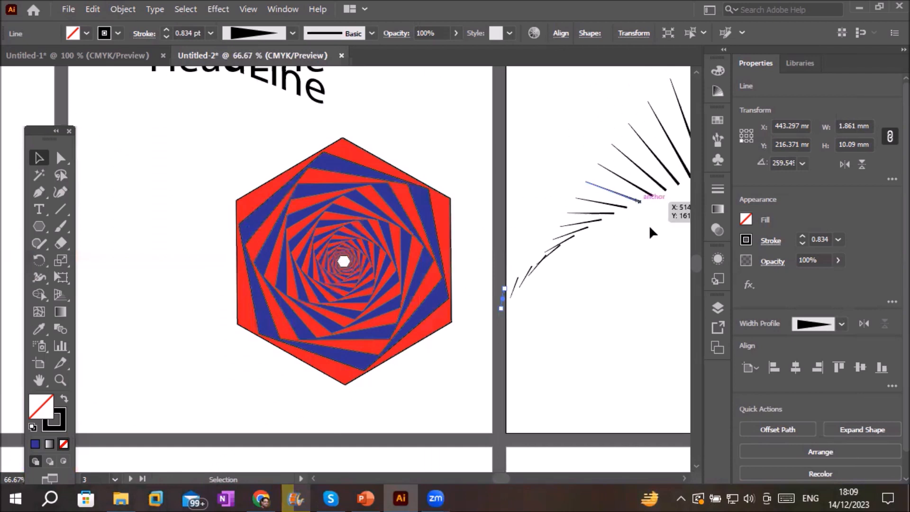
{"action": "scroll", "coordinate": [693, 485], "scroll_direction": "right", "scroll_amount": 6}
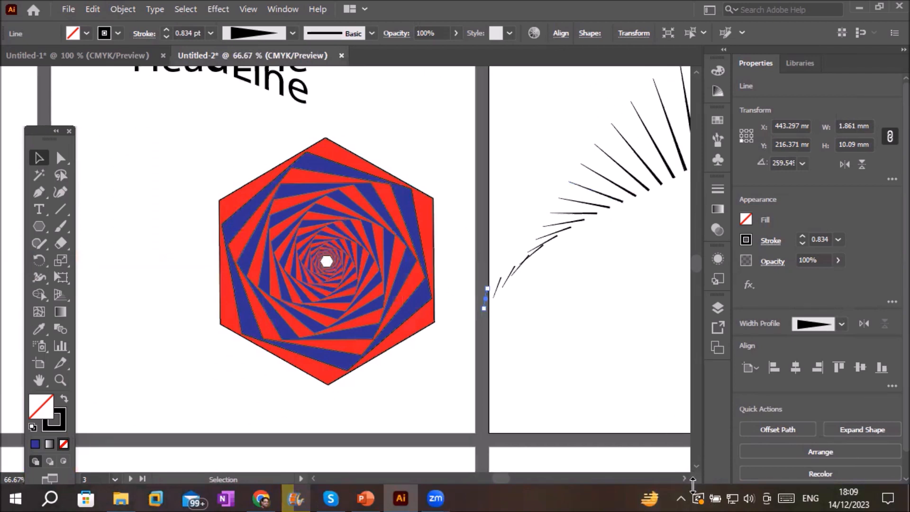
{"action": "scroll", "coordinate": [693, 484], "scroll_direction": "right", "scroll_amount": 2}
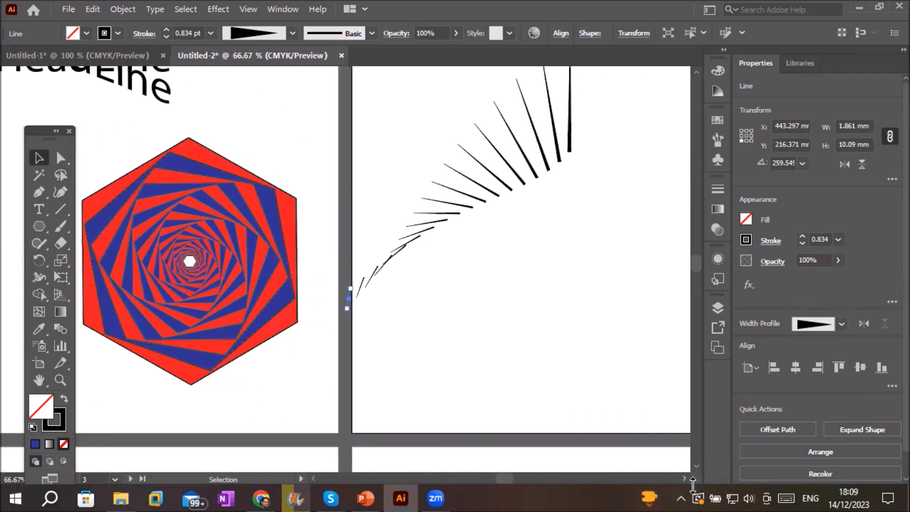
Select all the tapered line copies forming the arc and delete them
{"action": "scroll", "coordinate": [701, 80], "scroll_direction": "up", "scroll_amount": 3}
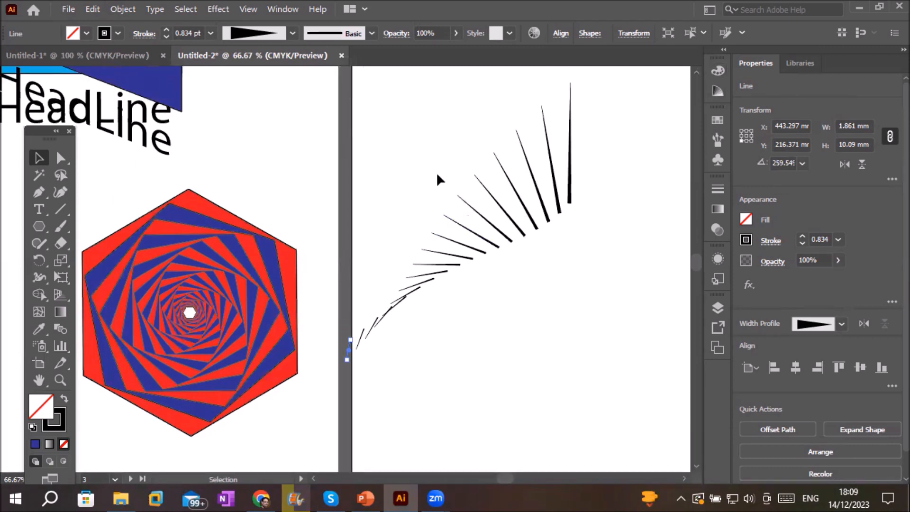
{"action": "left_click", "coordinate": [448, 265]}
{"action": "left_click", "coordinate": [470, 250]}
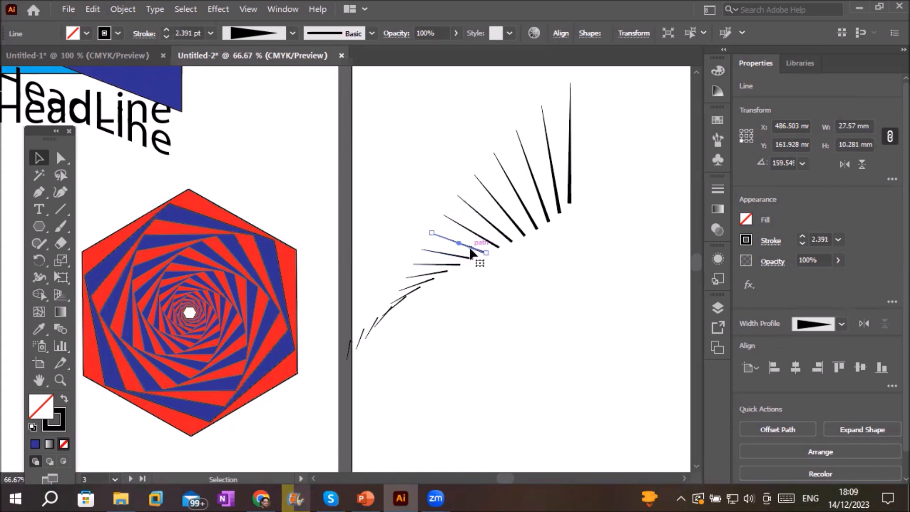
{"action": "left_click", "coordinate": [501, 239]}
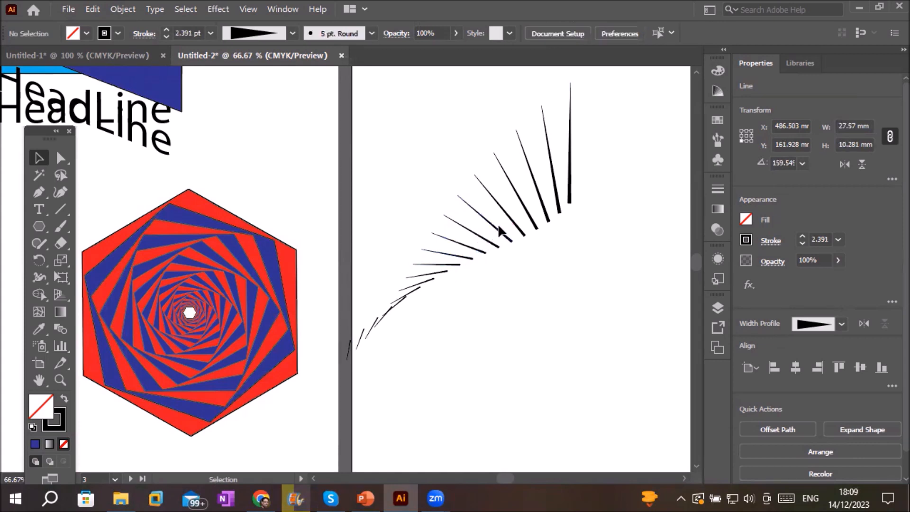
{"action": "left_click", "coordinate": [504, 238]}
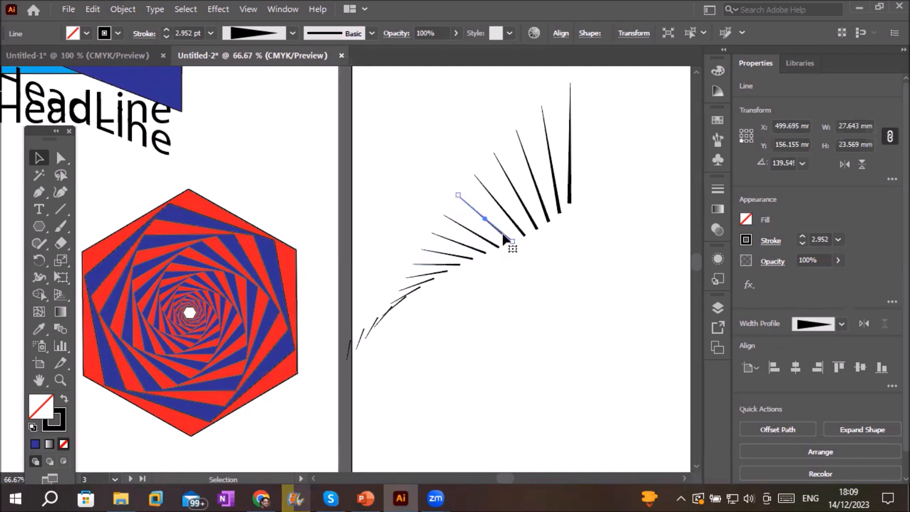
{"action": "mouse_move", "coordinate": [313, 97]}
{"action": "left_mouse_down"}
{"action": "mouse_move", "coordinate": [435, 203]}
{"action": "mouse_move", "coordinate": [615, 305]}
{"action": "mouse_move", "coordinate": [624, 359]}
{"action": "left_mouse_up"}
{"action": "key", "text": "Delete"}
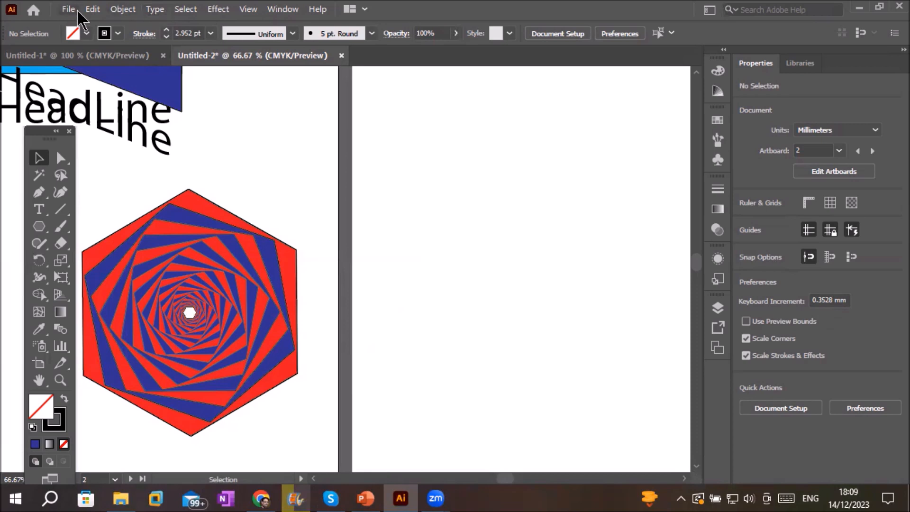
Draw a circle about 89 mm in diameter with the Ellipse tool on the emptied artboard beside the hexagon spiral
{"action": "left_click", "coordinate": [36, 226]}
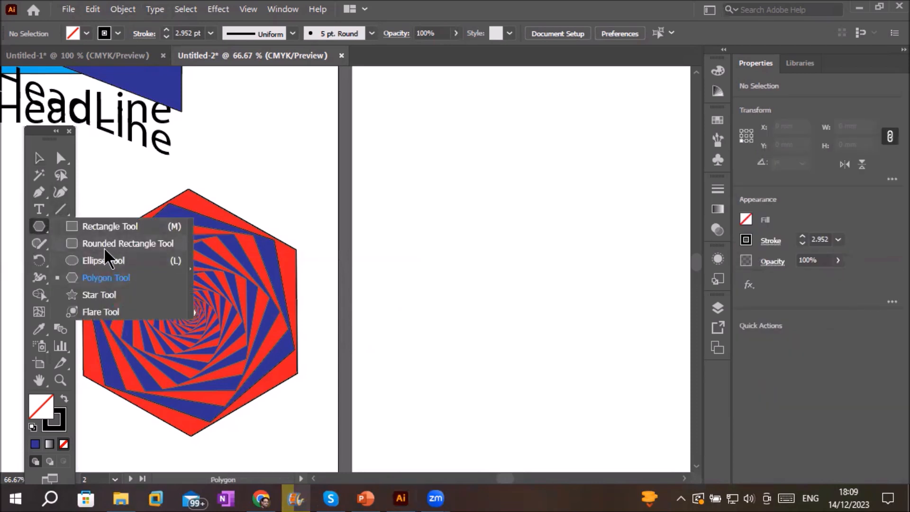
{"action": "left_click", "coordinate": [100, 260]}
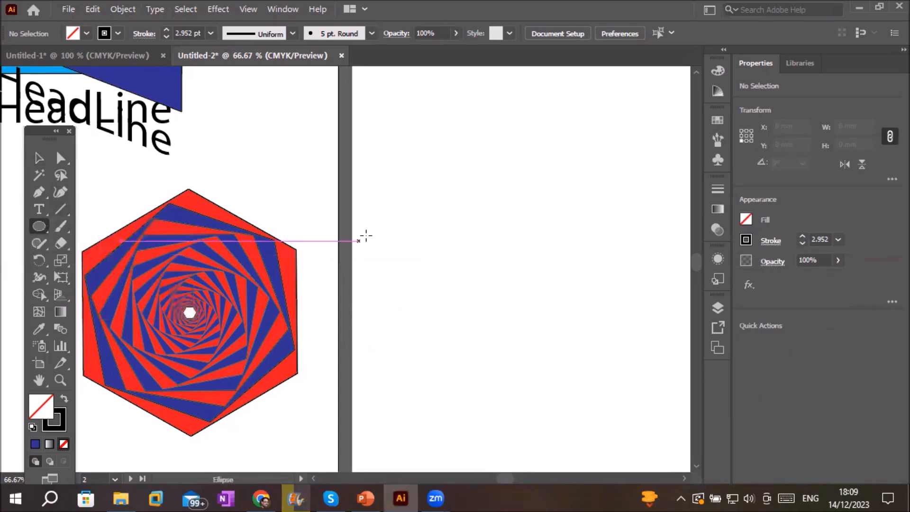
{"action": "left_click_drag", "start_coordinate": [367, 194], "coordinate": [542, 369]}
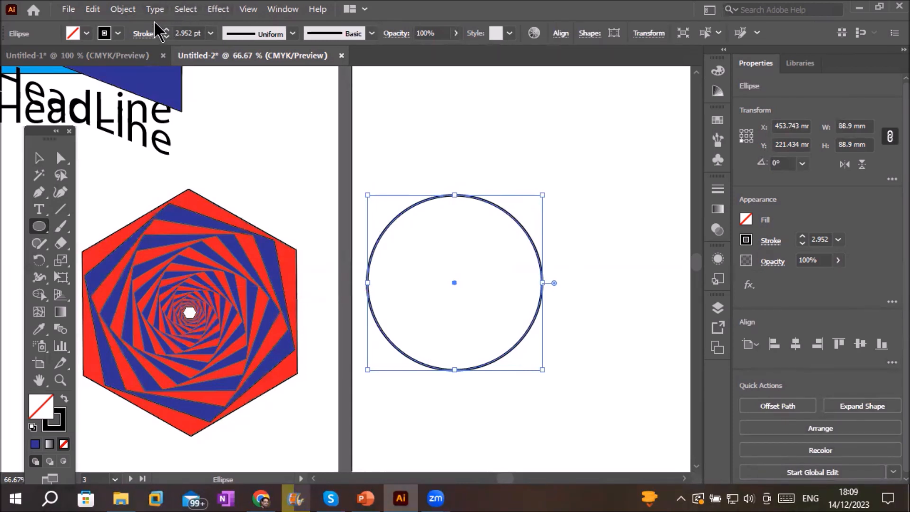
Start Transform Each on the circle and set its horizontal scale to 95%
{"action": "left_click", "coordinate": [126, 12]}
{"action": "mouse_move", "coordinate": [201, 22]}
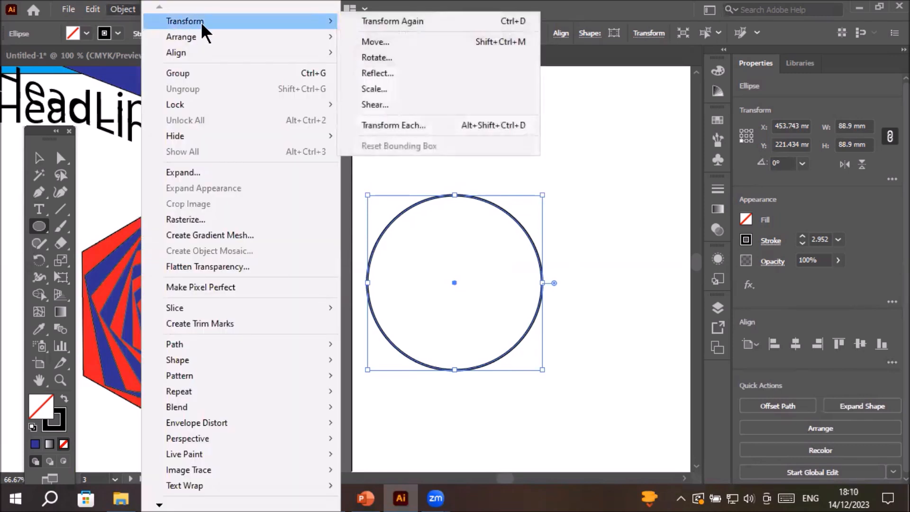
{"action": "left_click", "coordinate": [422, 124]}
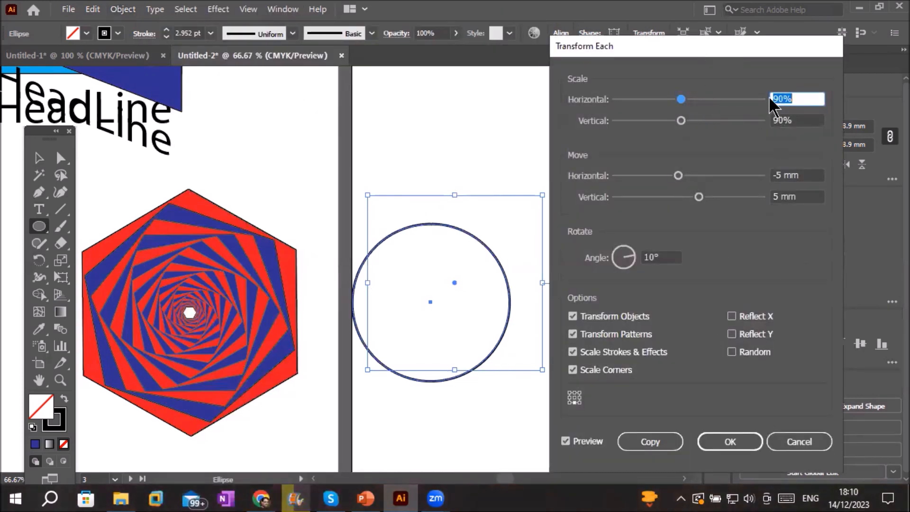
{"action": "left_click", "coordinate": [791, 98]}
{"action": "key", "text": "Up"}
{"action": "key", "text": "Up"}
{"action": "key", "text": "Up"}
{"action": "key", "text": "Up"}
{"action": "key", "text": "Up"}
{"action": "key", "text": "Up"}
{"action": "key", "text": "Up"}
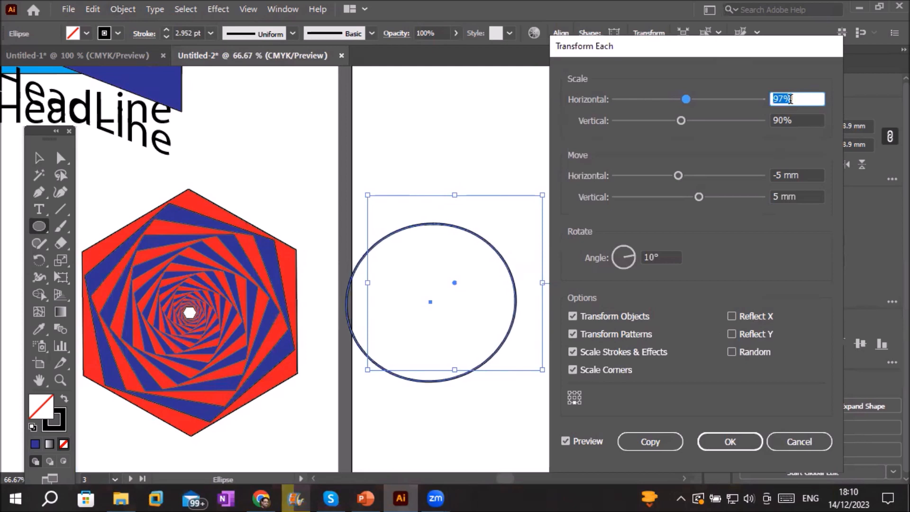
{"action": "key", "text": "Down"}
{"action": "key", "text": "Down"}
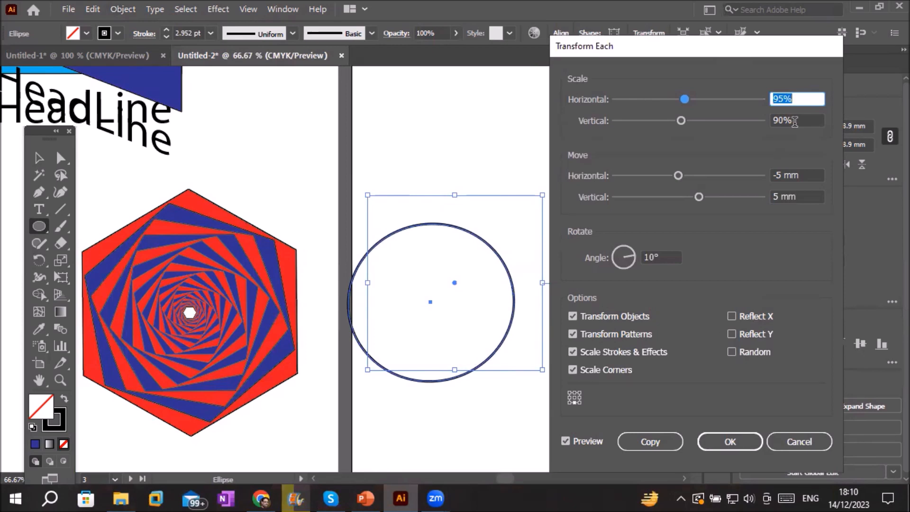
Set the vertical scale of the circle's transformation to 95%
{"action": "left_click", "coordinate": [796, 121]}
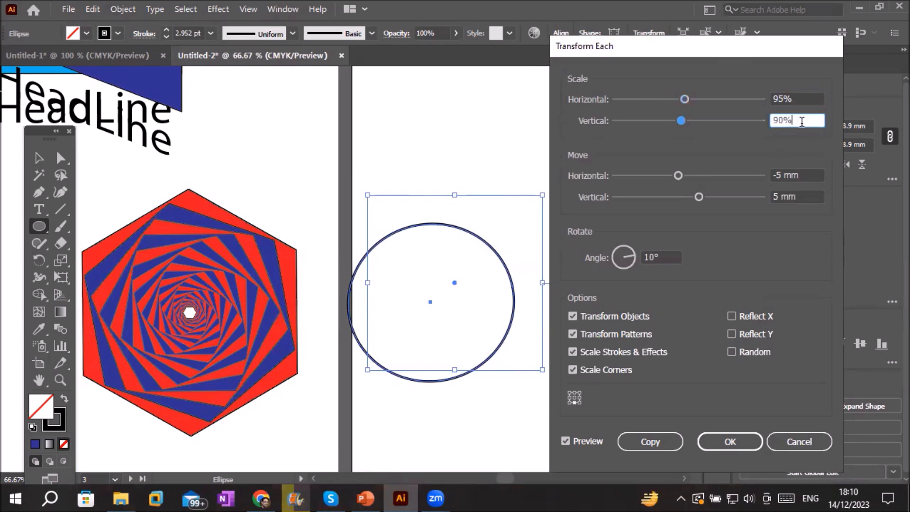
{"action": "key", "text": "Down"}
{"action": "key", "text": "Down"}
{"action": "key", "text": "Down"}
{"action": "key", "text": "Up"}
{"action": "key", "text": "Up"}
{"action": "key", "text": "Up"}
{"action": "key", "text": "Up"}
{"action": "key", "text": "Up"}
{"action": "key", "text": "Up"}
{"action": "key", "text": "Up"}
{"action": "key", "text": "Up"}
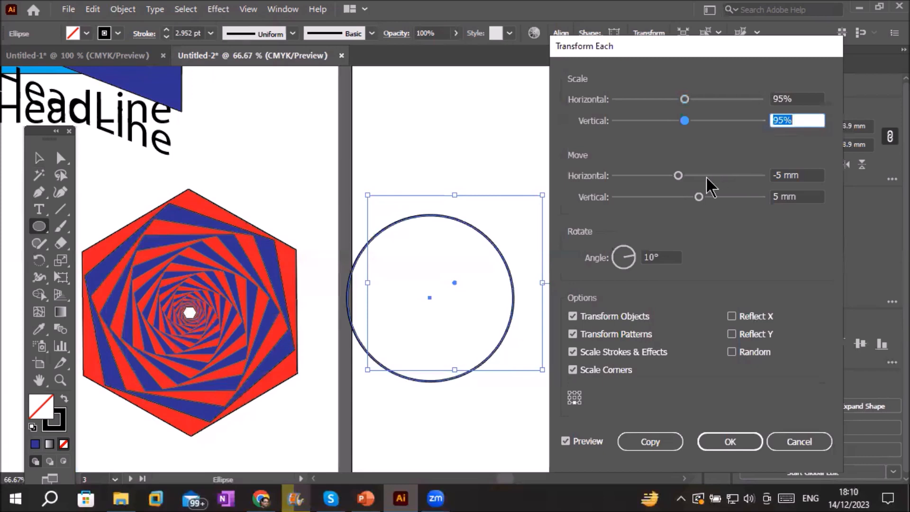
Set both the horizontal and vertical move of the circle's transformation to 0 mm
{"action": "left_click_drag", "start_coordinate": [679, 175], "coordinate": [691, 175]}
{"action": "double_click", "coordinate": [788, 172]}
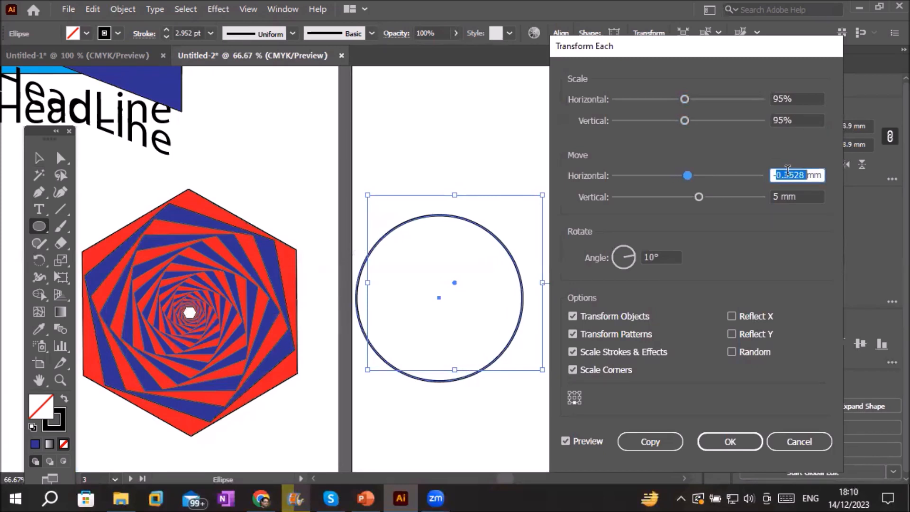
{"action": "type", "text": "0"}
{"action": "key", "text": "Tab"}
{"action": "type", "text": "0"}
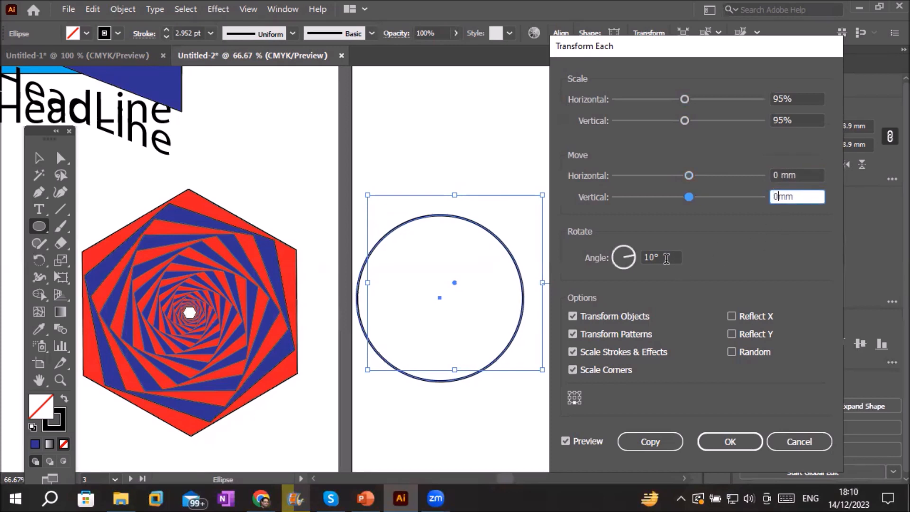
{"action": "key", "text": "Tab"}
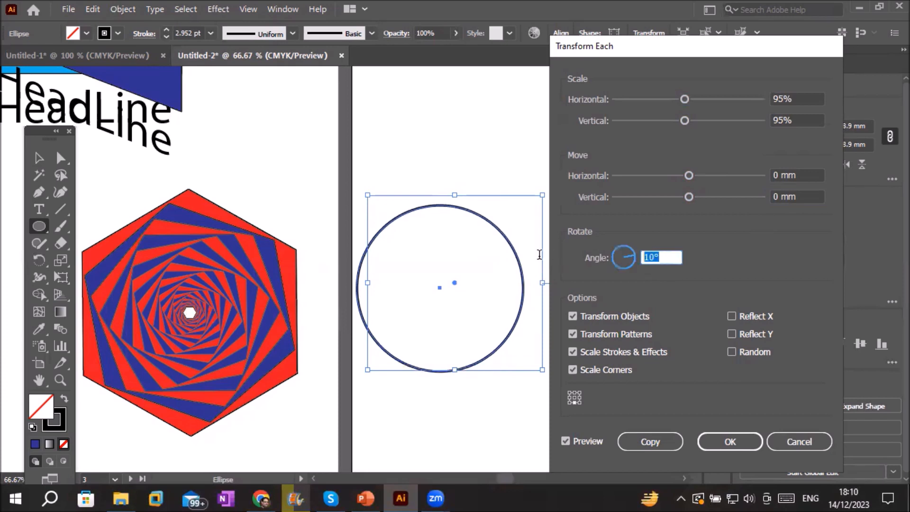
Set the rotation to 0° and the reference point to the circle's lower-left corner, and create the transformed copy
{"action": "type", "text": "0"}
{"action": "left_click", "coordinate": [568, 402]}
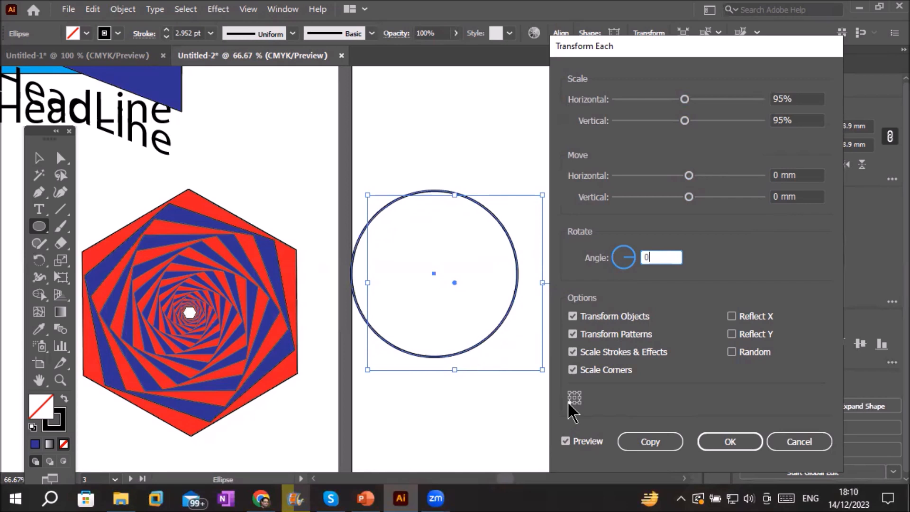
{"action": "left_click", "coordinate": [662, 446]}
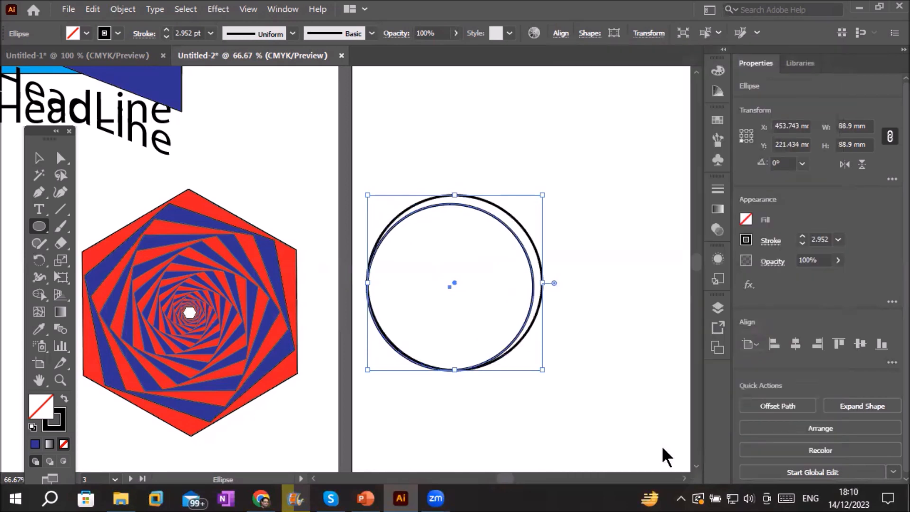
Repeat the transformation until the nested circles shrink to about 25 mm in diameter at the lower-left corner
{"action": "scroll", "coordinate": [612, 300], "scroll_direction": "up", "scroll_amount": 1}
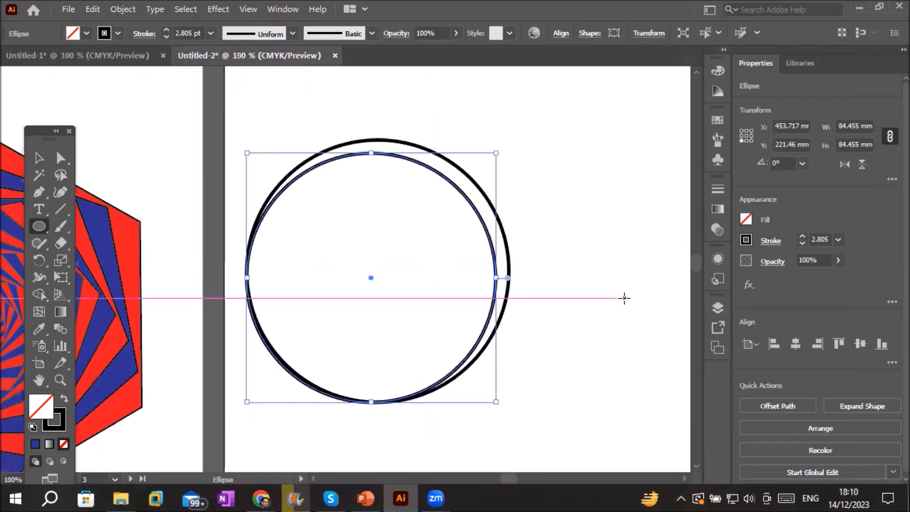
{"action": "key", "text": "ctrl+d"}
{"action": "key", "text": "ctrl+d"}
{"action": "key", "text": "ctrl+d"}
{"action": "key", "text": "ctrl+d"}
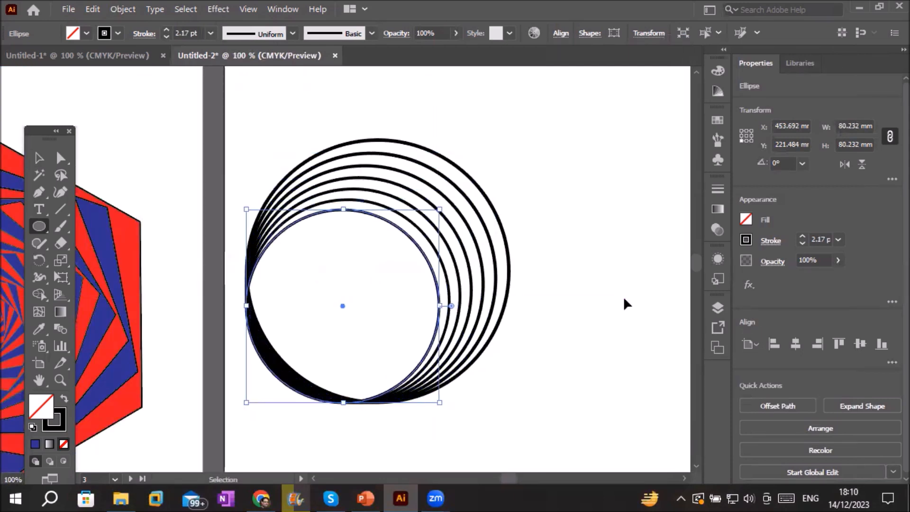
{"action": "key", "text": "ctrl+d"}
{"action": "key", "text": "ctrl+d"}
{"action": "key", "text": "ctrl+d"}
{"action": "key", "text": "ctrl+d"}
{"action": "key", "text": "ctrl+d"}
{"action": "key", "text": "ctrl+d"}
{"action": "key", "text": "ctrl+d"}
{"action": "key", "text": "ctrl+d"}
{"action": "key", "text": "ctrl+d"}
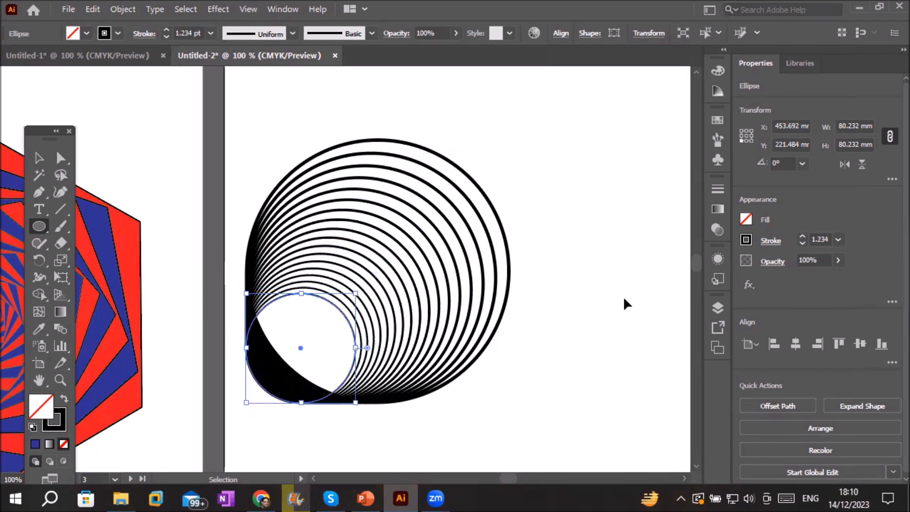
{"action": "key", "text": "ctrl+d"}
{"action": "key", "text": "ctrl+d"}
{"action": "key", "text": "ctrl+d"}
{"action": "key", "text": "ctrl+d"}
{"action": "key", "text": "ctrl+d"}
{"action": "key", "text": "ctrl+d"}
{"action": "key", "text": "ctrl+d"}
{"action": "key", "text": "ctrl+d"}
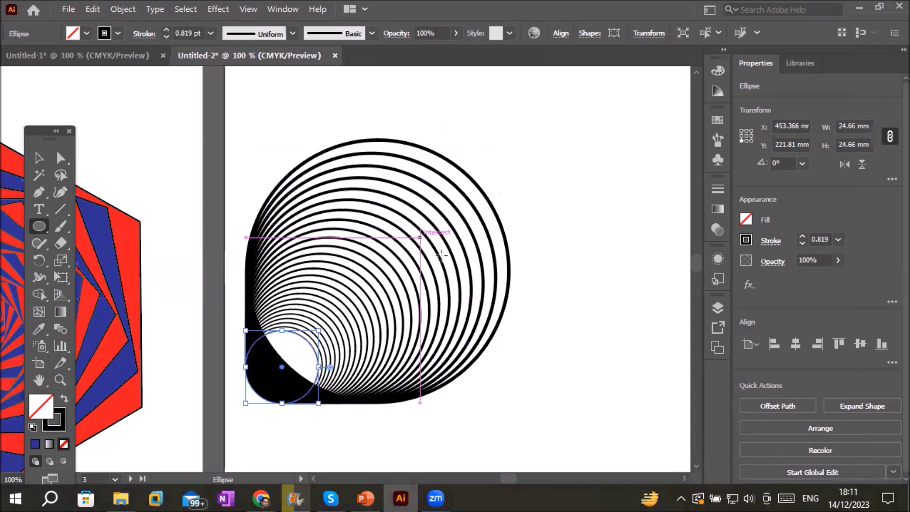
Select all the nested circles and move them off their artboard to the area above the hexagon spiral
{"action": "scroll", "coordinate": [449, 260], "scroll_direction": "up", "scroll_amount": 2}
{"action": "scroll", "coordinate": [172, 376], "scroll_direction": "up", "scroll_amount": 1}
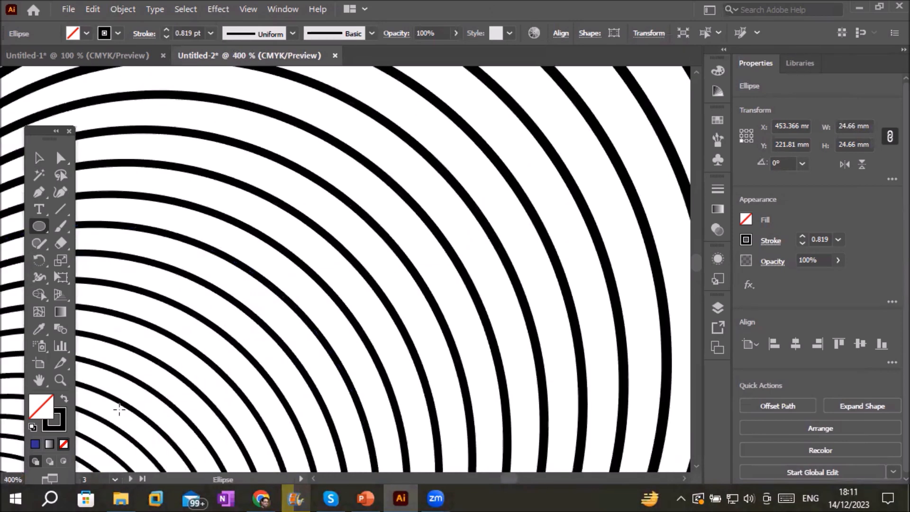
{"action": "scroll", "coordinate": [121, 406], "scroll_direction": "up", "scroll_amount": 1}
{"action": "scroll", "coordinate": [132, 408], "scroll_direction": "down", "scroll_amount": 2}
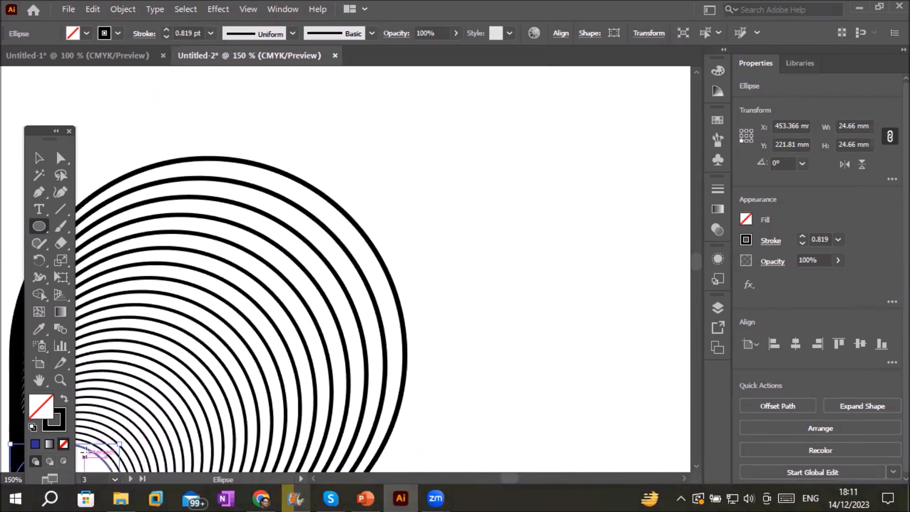
{"action": "scroll", "coordinate": [89, 448], "scroll_direction": "up", "scroll_amount": 3}
{"action": "scroll", "coordinate": [89, 448], "scroll_direction": "down", "scroll_amount": 7}
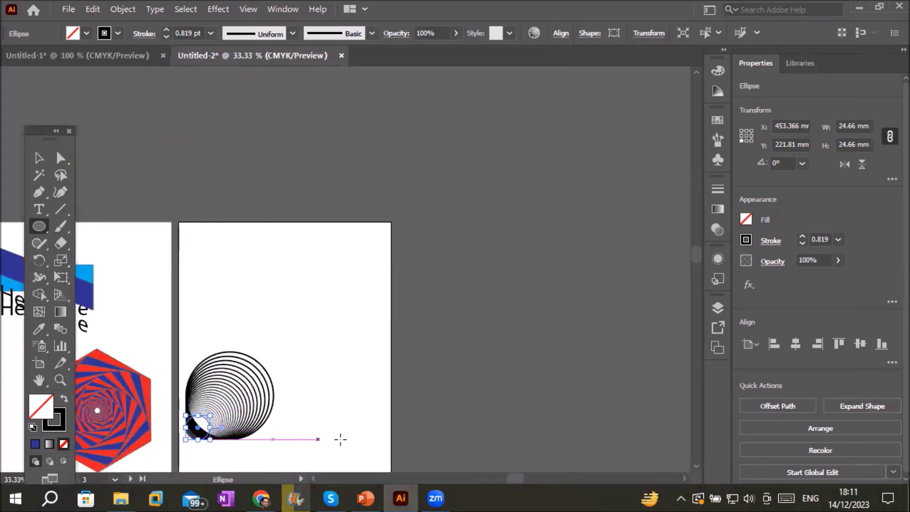
{"action": "left_click", "coordinate": [696, 466]}
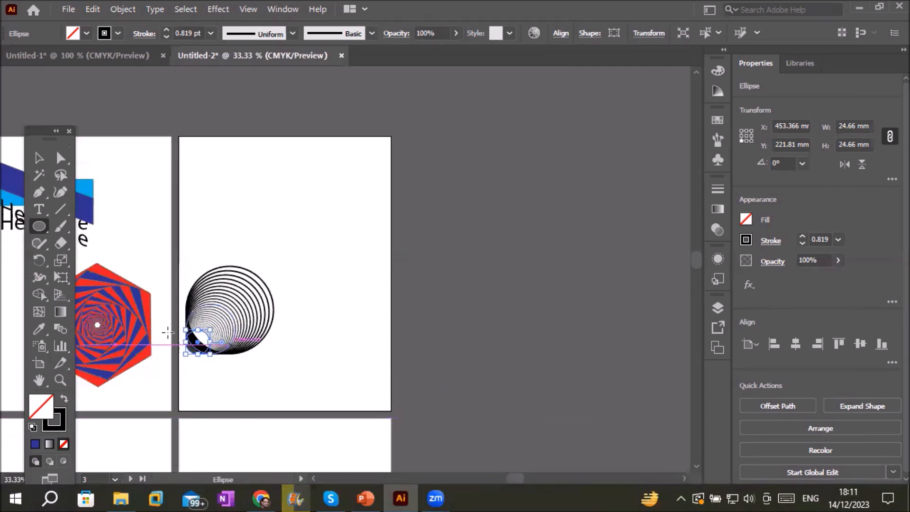
{"action": "left_click", "coordinate": [40, 231]}
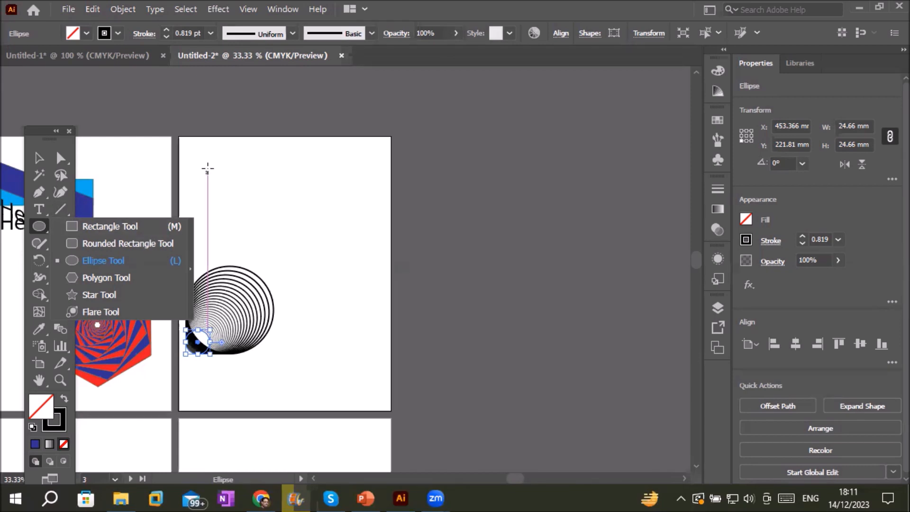
{"action": "left_click", "coordinate": [38, 157]}
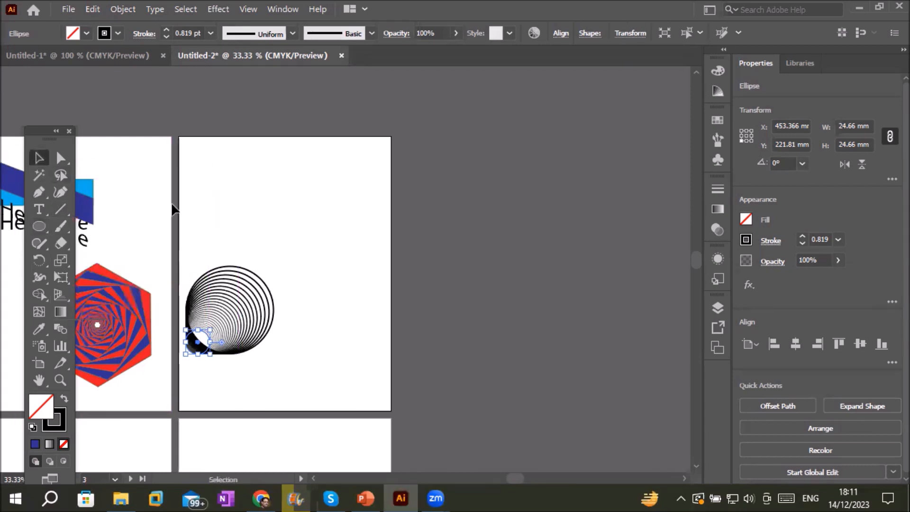
{"action": "left_click_drag", "start_coordinate": [179, 202], "coordinate": [307, 401]}
{"action": "left_click_drag", "start_coordinate": [249, 341], "coordinate": [149, 219]}
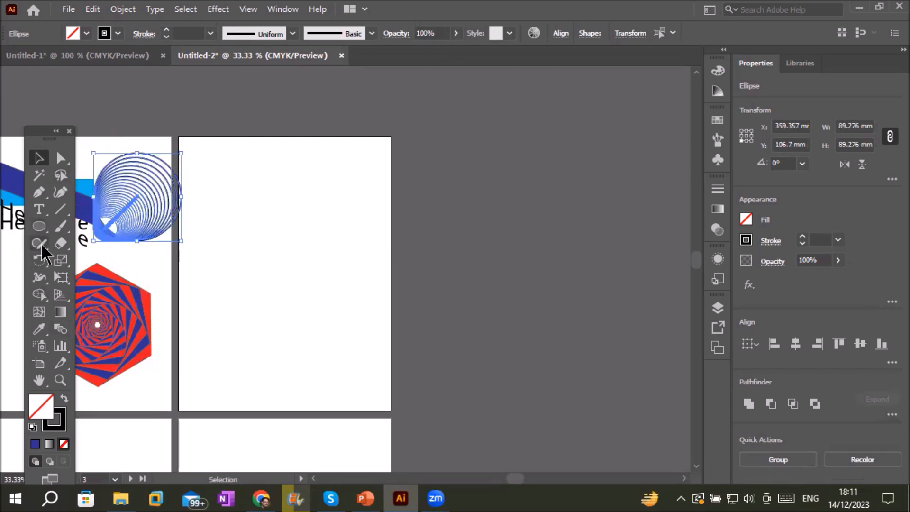
Draw a horizontal line about 197 mm long near the empty artboard's lower edge and shorten it from both ends
{"action": "left_click", "coordinate": [40, 228]}
{"action": "right_click", "coordinate": [42, 231]}
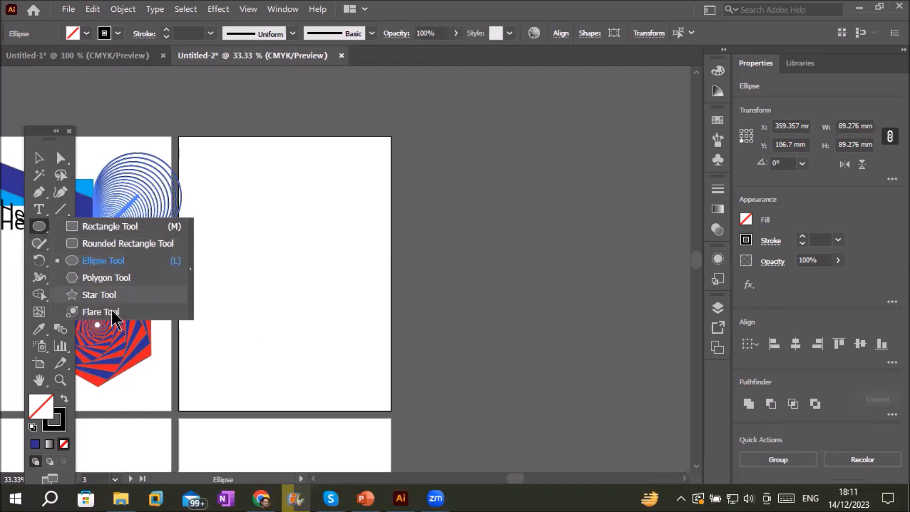
{"action": "left_click", "coordinate": [61, 212]}
{"action": "right_click", "coordinate": [62, 214]}
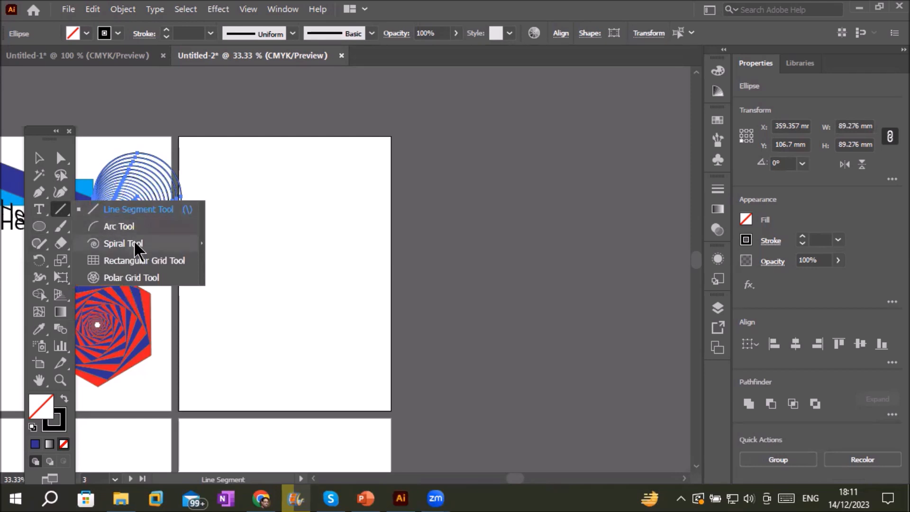
{"action": "left_click", "coordinate": [131, 214]}
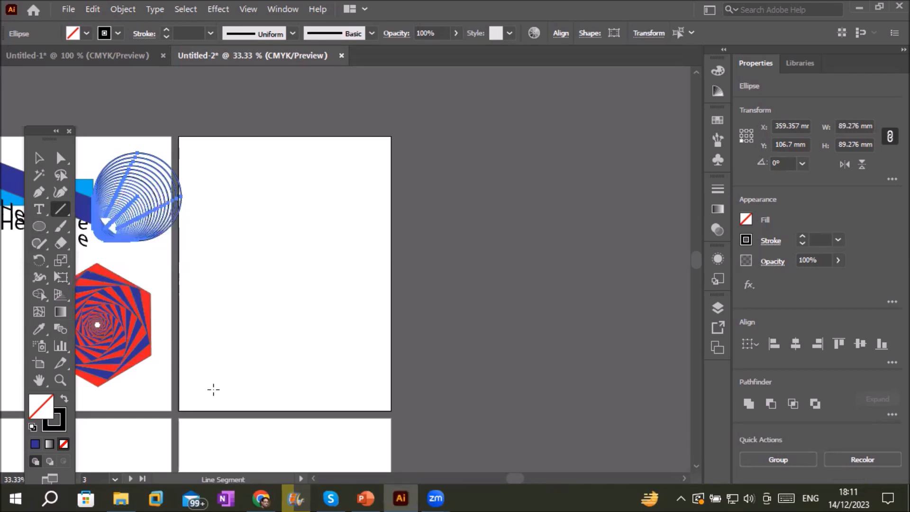
{"action": "mouse_move", "coordinate": [190, 401]}
{"action": "left_mouse_down"}
{"action": "mouse_move", "coordinate": [396, 401]}
{"action": "mouse_move", "coordinate": [384, 401]}
{"action": "left_mouse_up"}
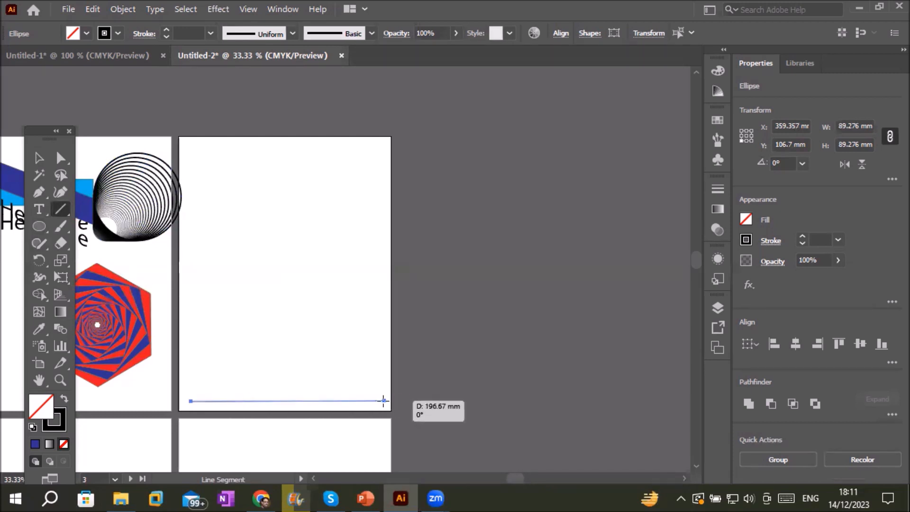
{"action": "left_click_drag", "start_coordinate": [383, 401], "coordinate": [319, 403]}
{"action": "left_click_drag", "start_coordinate": [190, 402], "coordinate": [232, 403]}
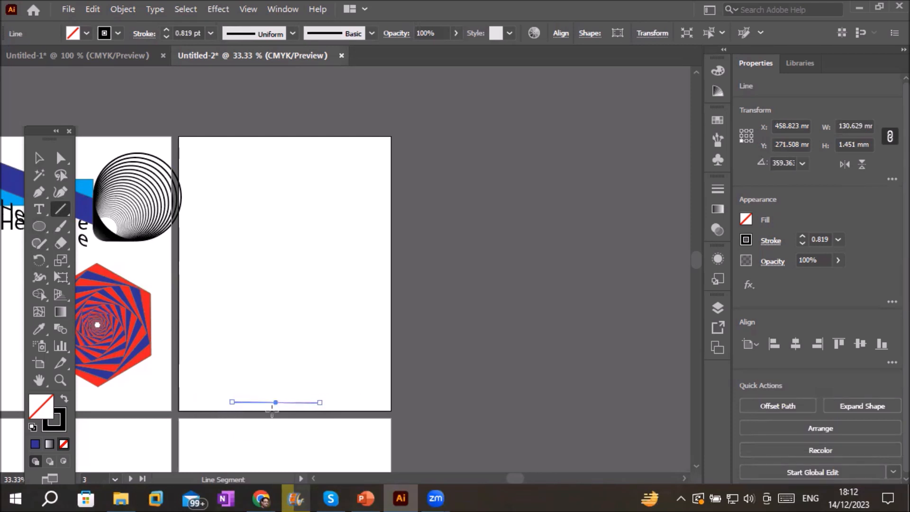
Make the line perfectly horizontal by aligning its right endpoint with its left endpoint
{"action": "scroll", "coordinate": [270, 425], "scroll_direction": "up", "scroll_amount": 2}
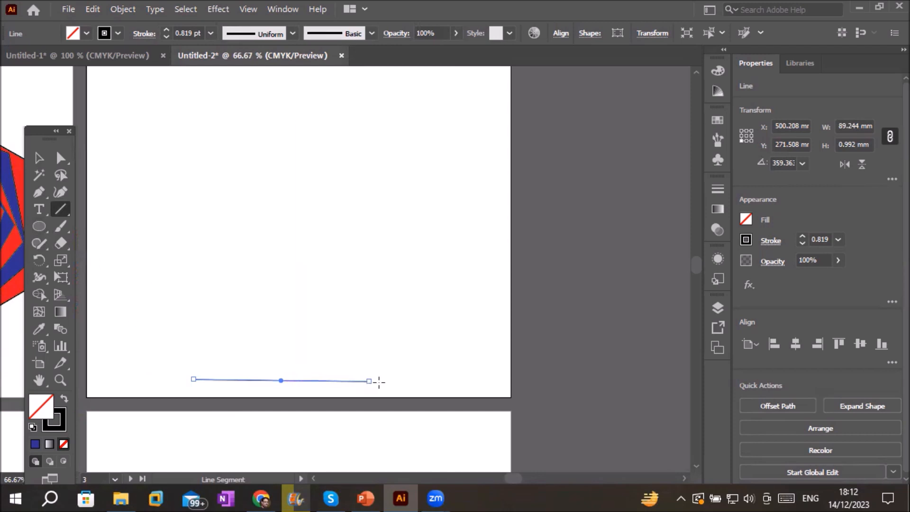
{"action": "left_click_drag", "start_coordinate": [369, 381], "coordinate": [368, 379]}
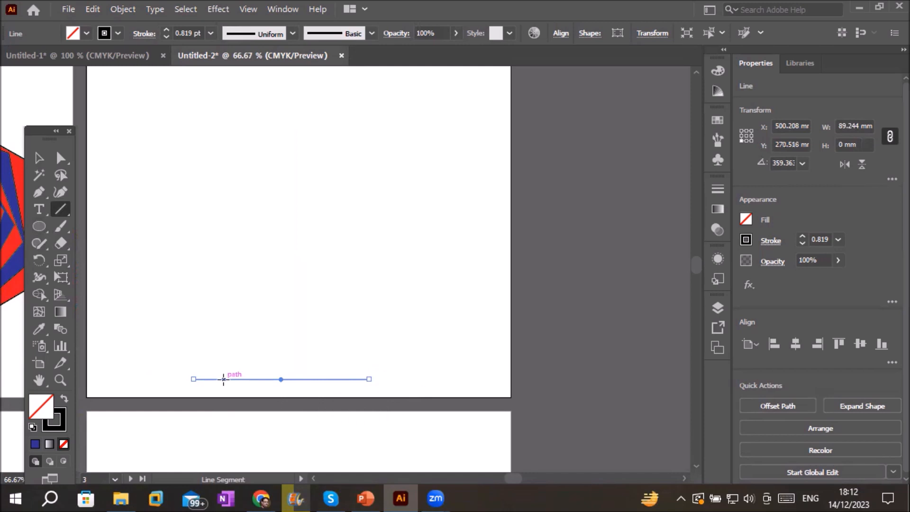
{"action": "scroll", "coordinate": [223, 380], "scroll_direction": "down", "scroll_amount": 1}
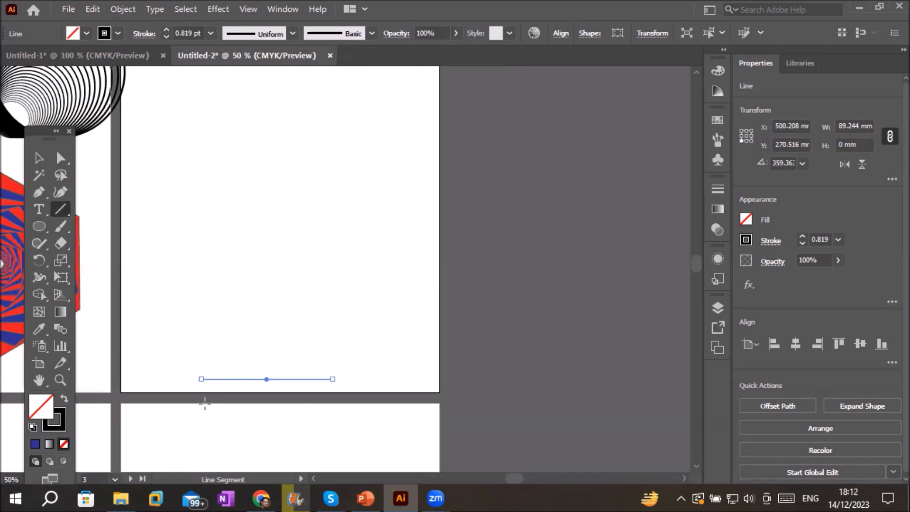
Start Transform Each on the horizontal line and set the horizontal scale to 120%
{"action": "left_click", "coordinate": [125, 14]}
{"action": "mouse_move", "coordinate": [265, 20]}
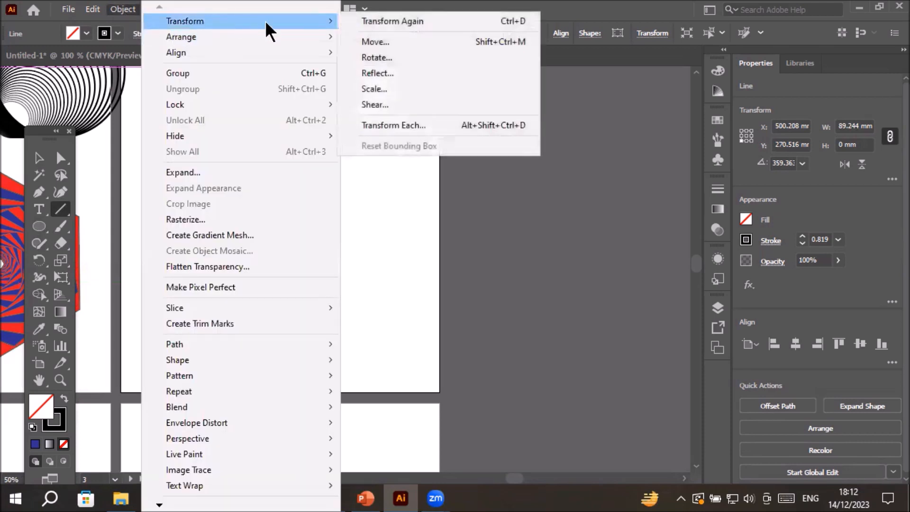
{"action": "left_click", "coordinate": [417, 127]}
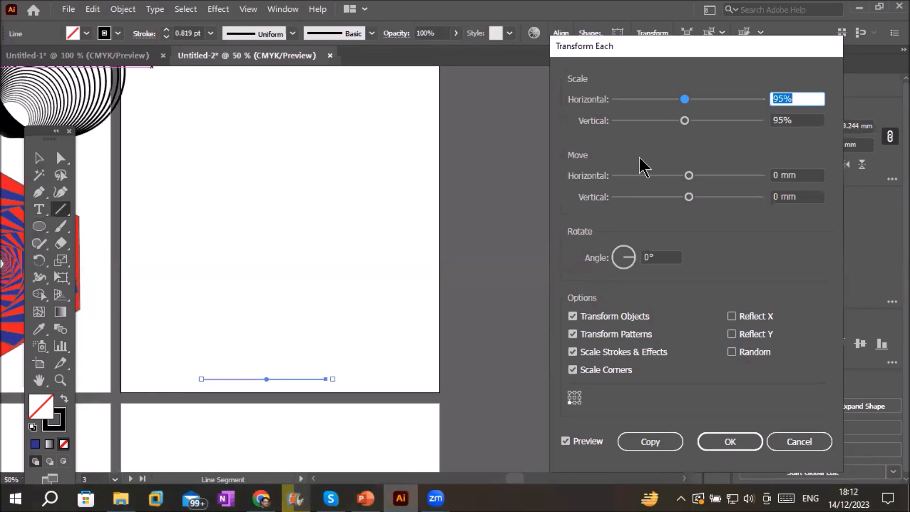
{"action": "left_click", "coordinate": [796, 99]}
{"action": "left_click_drag", "start_coordinate": [796, 99], "coordinate": [713, 99]}
{"action": "key", "text": "Up"}
{"action": "key", "text": "Up"}
{"action": "key", "text": "Up"}
{"action": "key", "text": "Up"}
{"action": "key", "text": "Up"}
{"action": "key", "text": "Up"}
{"action": "key", "text": "Up"}
{"action": "key", "text": "Up"}
{"action": "key", "text": "Up"}
{"action": "key", "text": "Up"}
{"action": "key", "text": "Up"}
{"action": "key", "text": "Up"}
{"action": "key", "text": "Up"}
{"action": "key", "text": "Up"}
{"action": "key", "text": "Up"}
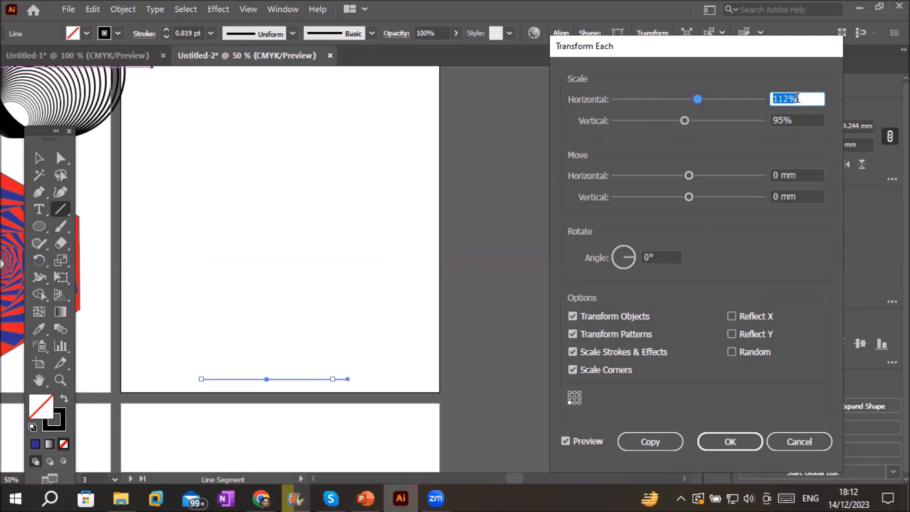
{"action": "key", "text": "Up"}
{"action": "key", "text": "Up"}
{"action": "key", "text": "Up"}
{"action": "key", "text": "Up"}
{"action": "key", "text": "Up"}
{"action": "key", "text": "Up"}
{"action": "key", "text": "Up"}
{"action": "key", "text": "Up"}
{"action": "key", "text": "Up"}
{"action": "key", "text": "Down"}
Set the vertical scale to 0% and keep the horizontal move at 0 mm
{"action": "left_click", "coordinate": [797, 122]}
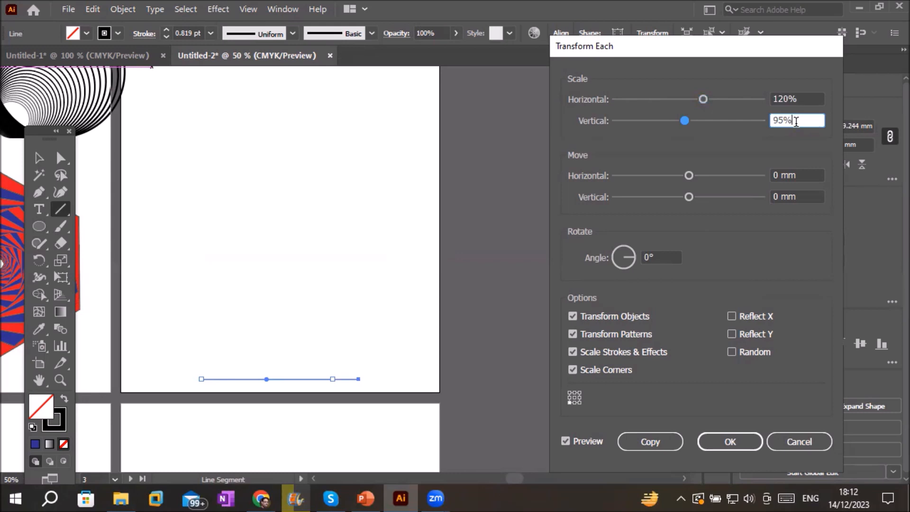
{"action": "left_click_drag", "start_coordinate": [797, 122], "coordinate": [665, 125]}
{"action": "type", "text": "0"}
{"action": "left_click", "coordinate": [810, 175]}
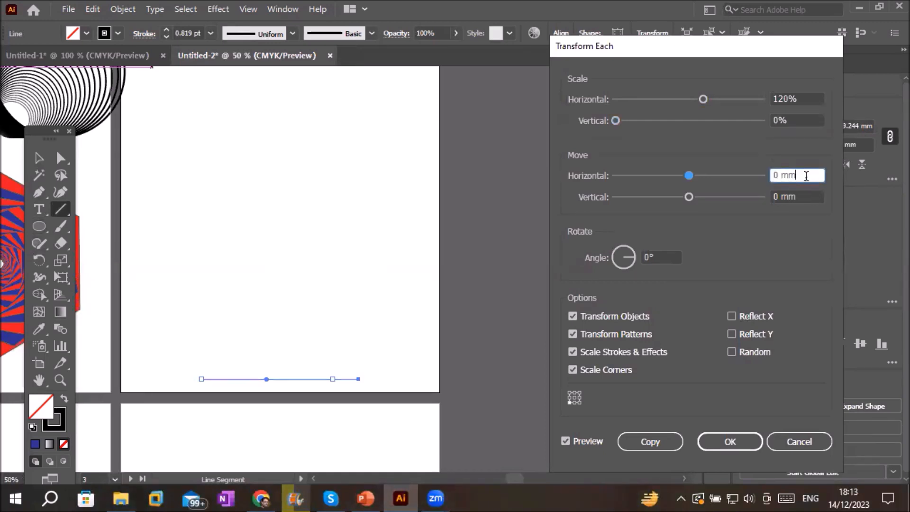
{"action": "key", "text": "Up"}
{"action": "key", "text": "Down"}
Set the vertical move to -10 mm so the transformed line shifts upward
{"action": "left_click", "coordinate": [811, 193]}
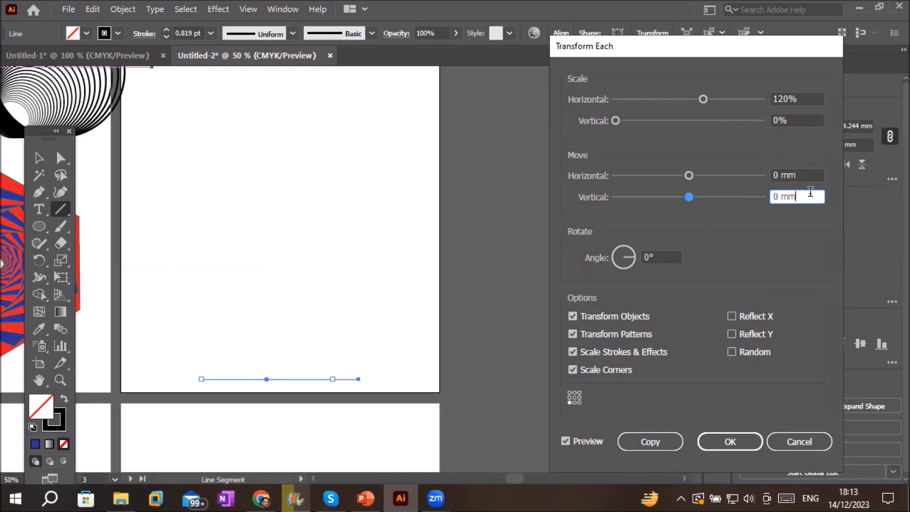
{"action": "key", "text": "Up"}
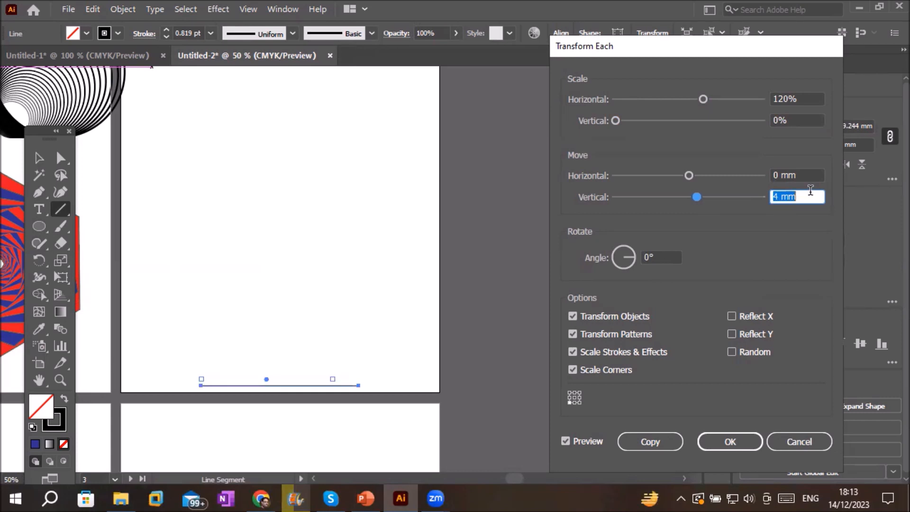
{"action": "key", "text": "Down"}
{"action": "key", "text": "Down"}
{"action": "key", "text": "Down"}
{"action": "key", "text": "Down"}
{"action": "key", "text": "Down"}
{"action": "key", "text": "Down"}
{"action": "key", "text": "Down"}
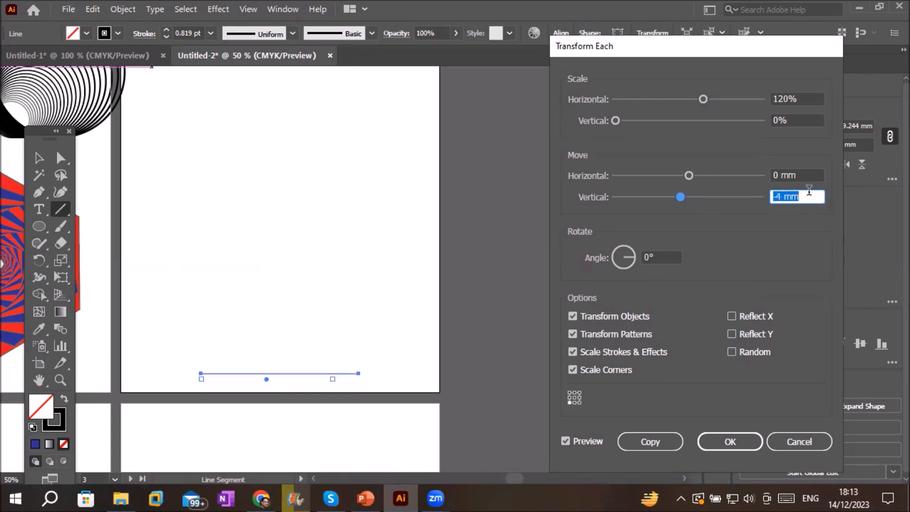
{"action": "key", "text": "Up"}
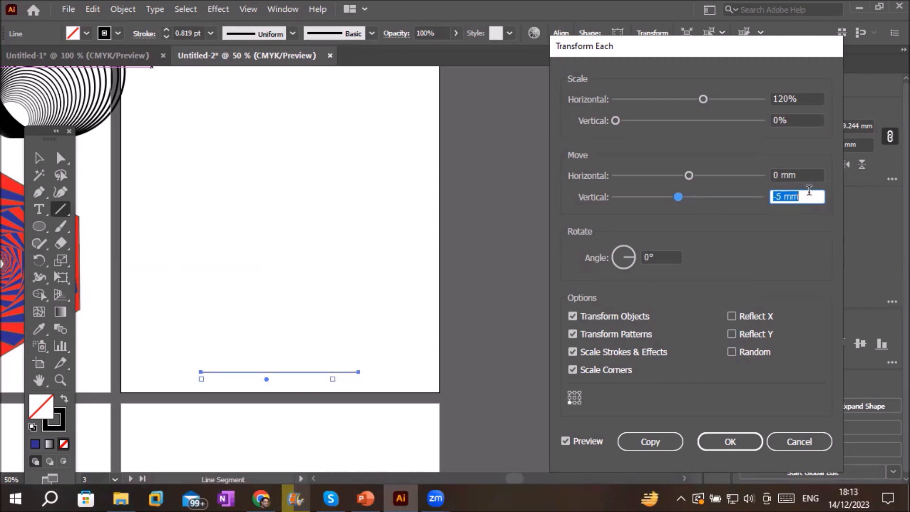
{"action": "key", "text": "Down"}
{"action": "key", "text": "Down"}
{"action": "key", "text": "Down"}
{"action": "key", "text": "Down"}
{"action": "key", "text": "Down"}
{"action": "key", "text": "Down"}
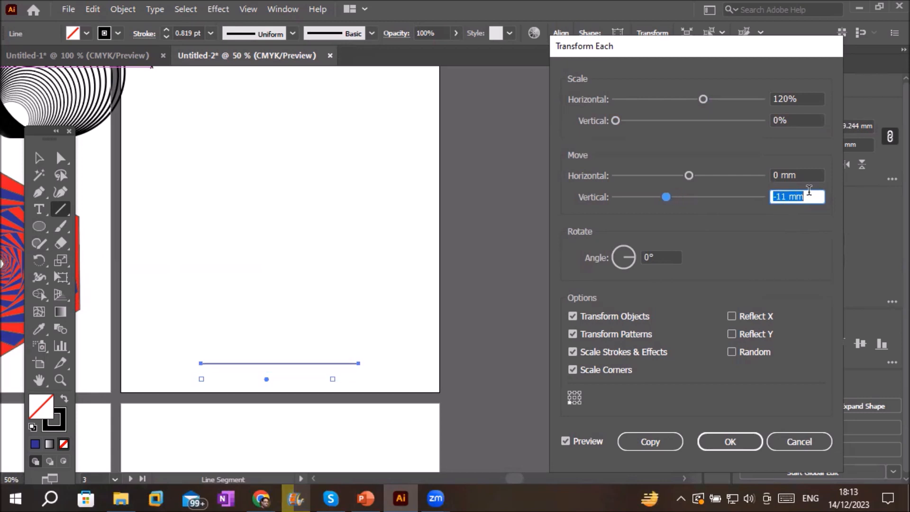
{"action": "key", "text": "Up"}
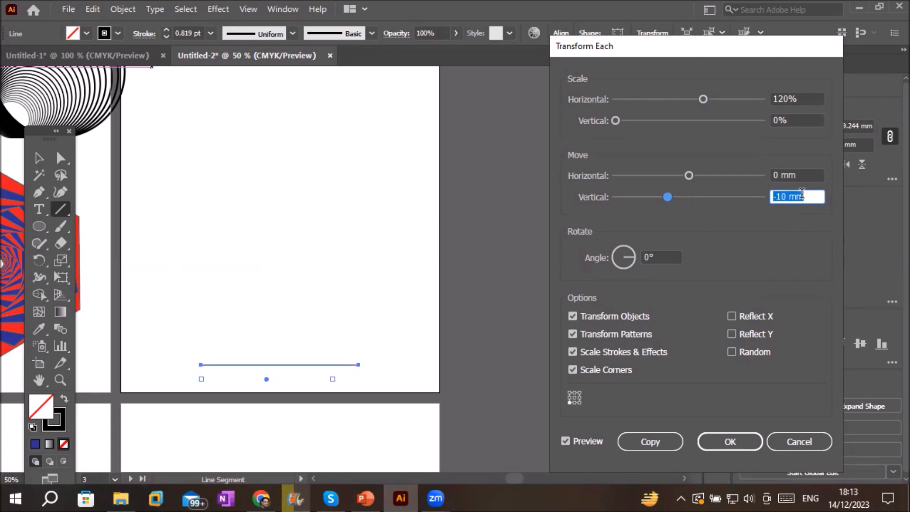
Keep the rotation at 0°, set the reference point to bottom centre, and create the transformed copy of the line
{"action": "left_click", "coordinate": [660, 257]}
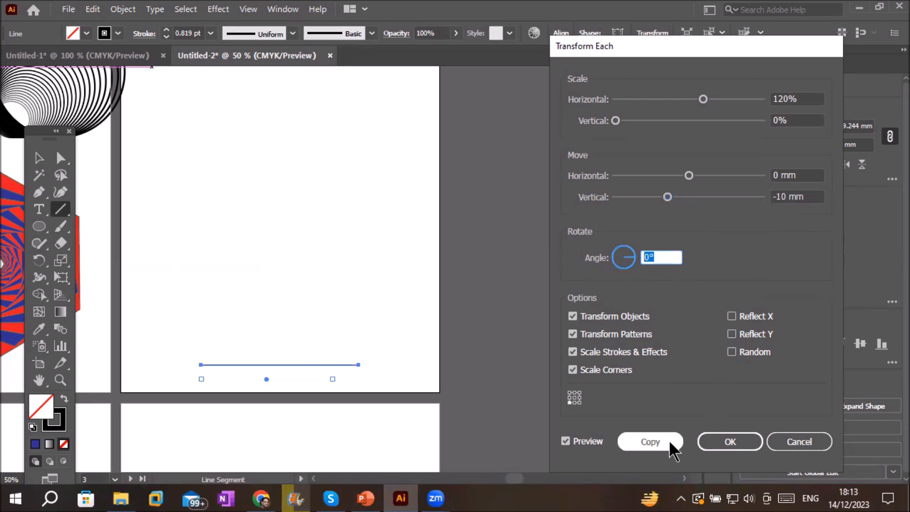
{"action": "left_click", "coordinate": [575, 403]}
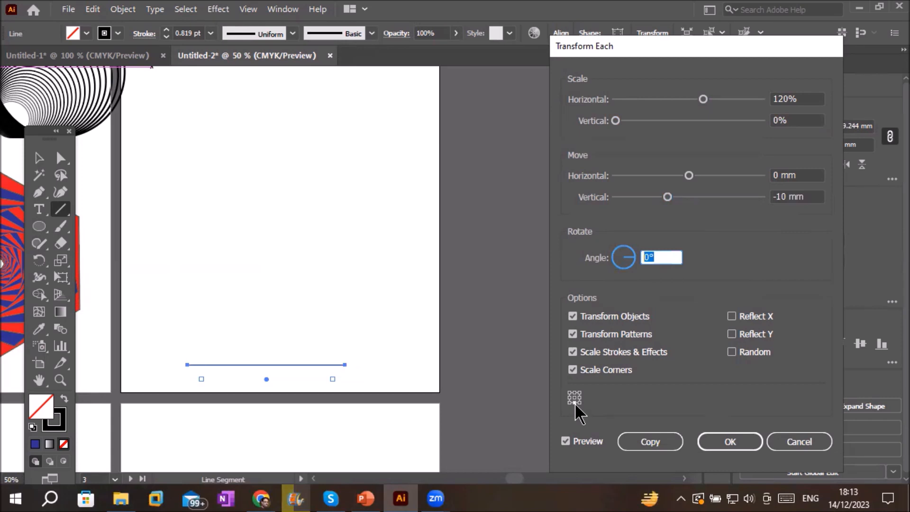
{"action": "left_click", "coordinate": [597, 353]}
{"action": "left_click", "coordinate": [597, 354]}
{"action": "left_click", "coordinate": [592, 374]}
{"action": "left_click", "coordinate": [591, 373]}
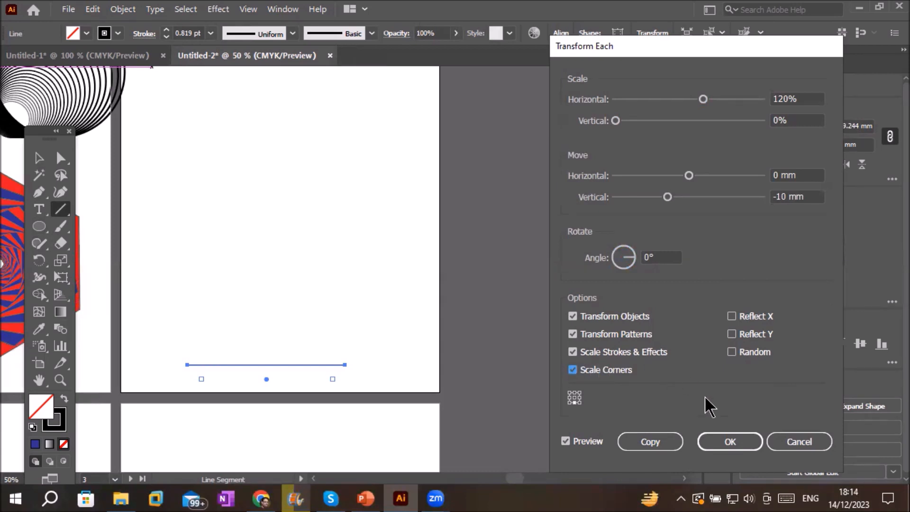
{"action": "left_click", "coordinate": [647, 441]}
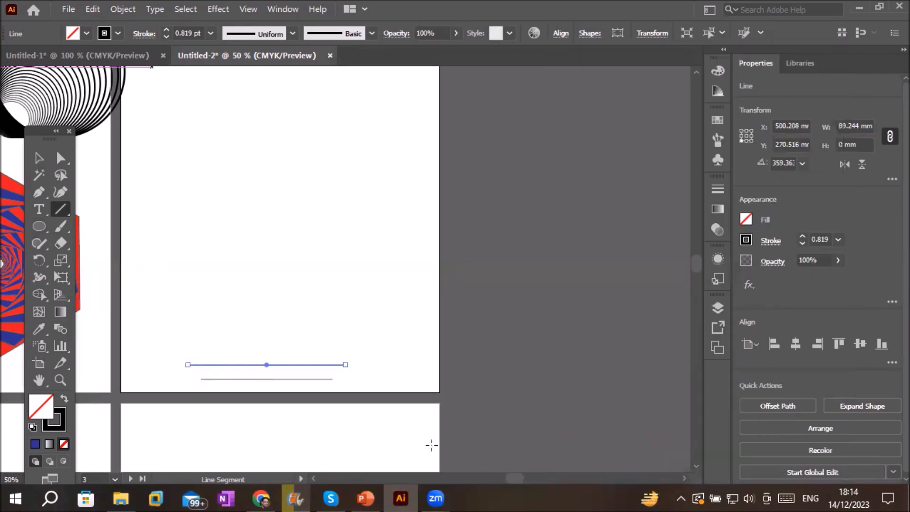
Repeat the transformation until the widening lines stack well up the artboard and extend past both of its sides
{"action": "scroll", "coordinate": [261, 426], "scroll_direction": "up", "scroll_amount": 3}
{"action": "scroll", "coordinate": [260, 426], "scroll_direction": "down", "scroll_amount": 1}
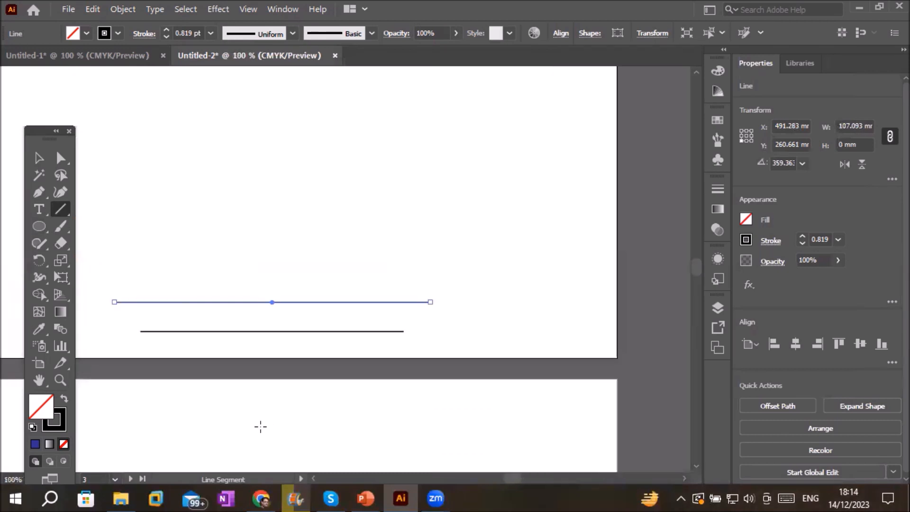
{"action": "scroll", "coordinate": [260, 427], "scroll_direction": "down", "scroll_amount": 2}
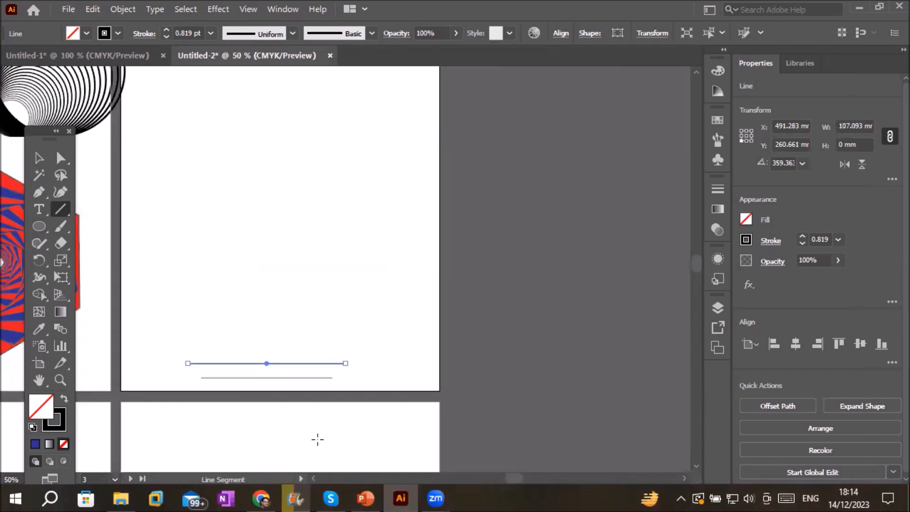
{"action": "key", "text": "ctrl+d"}
{"action": "key", "text": "ctrl+d"}
{"action": "key", "text": "ctrl+d"}
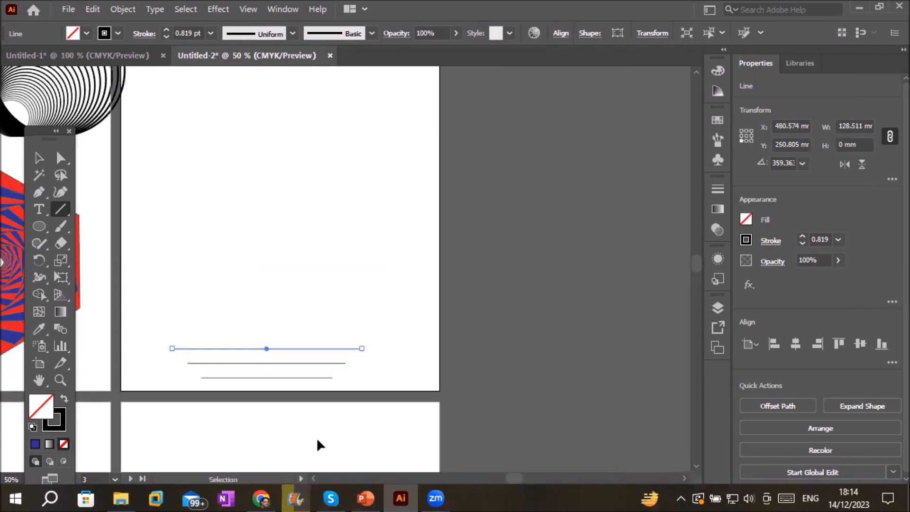
{"action": "key", "text": "ctrl+d"}
{"action": "key", "text": "ctrl+d"}
{"action": "key", "text": "ctrl+d"}
{"action": "key", "text": "ctrl+d"}
{"action": "key", "text": "ctrl+d"}
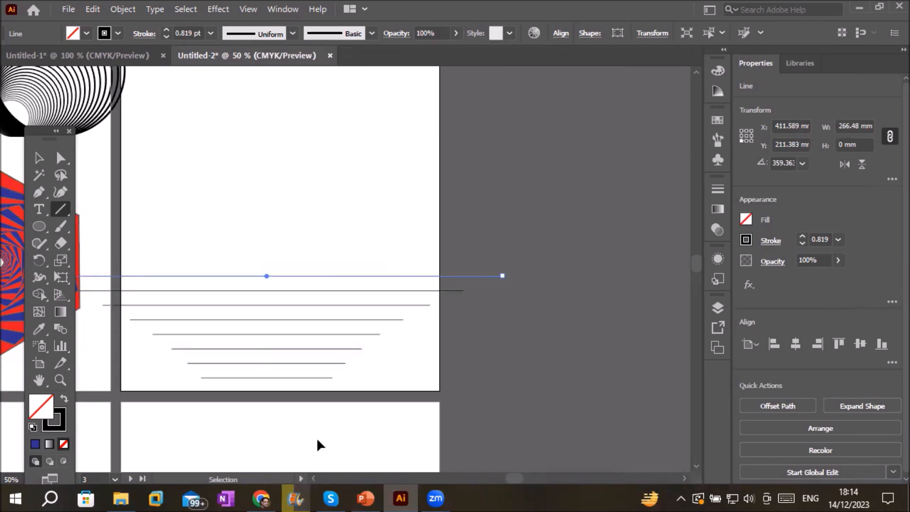
{"action": "key", "text": "ctrl+d"}
{"action": "key", "text": "ctrl+d"}
{"action": "key", "text": "ctrl+d"}
{"action": "key", "text": "ctrl+d"}
{"action": "key", "text": "ctrl+d"}
{"action": "key", "text": "ctrl+d"}
{"action": "key", "text": "ctrl+d"}
{"action": "key", "text": "ctrl+d"}
{"action": "key", "text": "ctrl+d"}
{"action": "key", "text": "ctrl+d"}
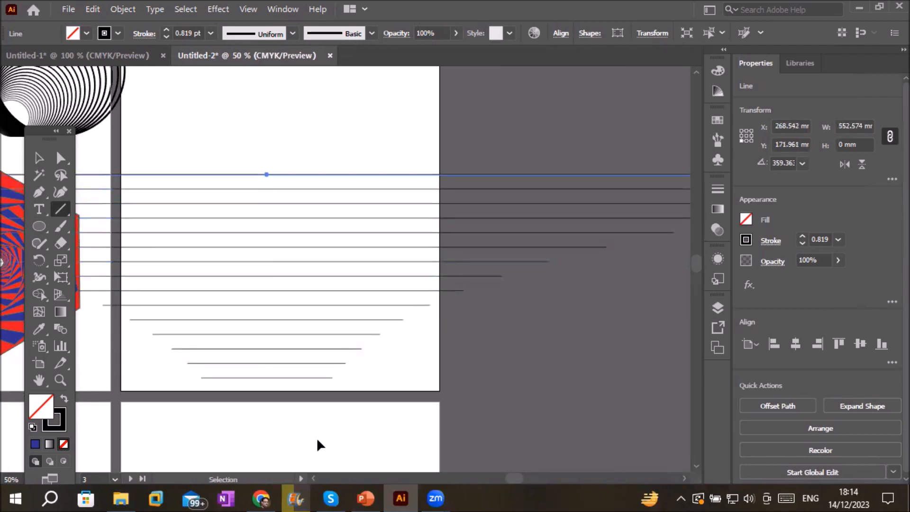
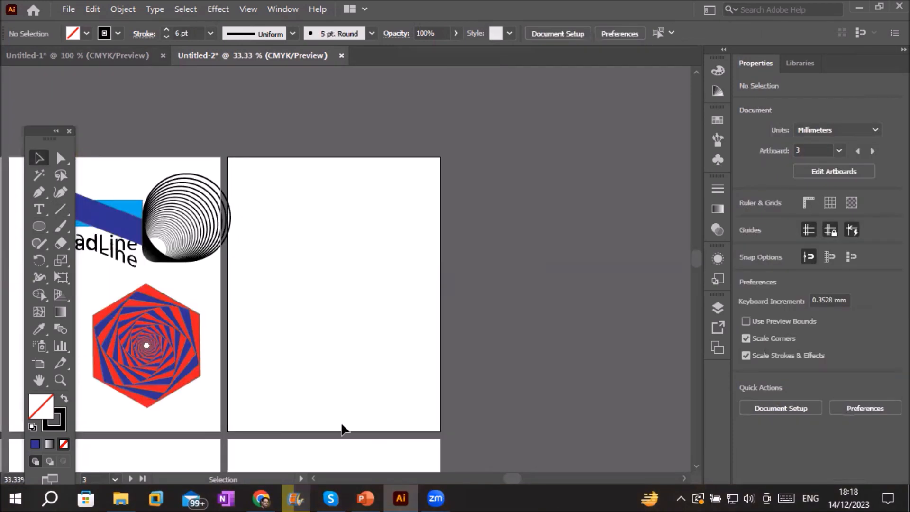
{"action": "scroll", "coordinate": [304, 443], "scroll_direction": "up", "scroll_amount": 1}
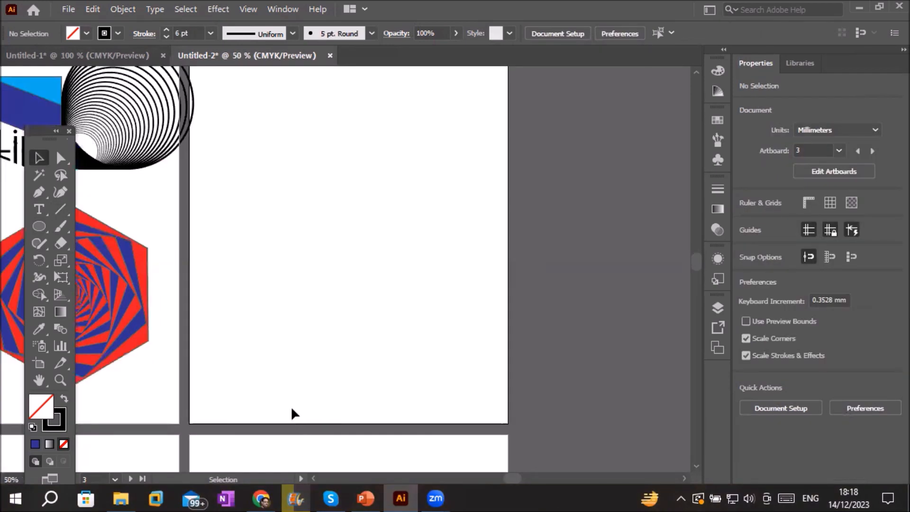
{"action": "left_click", "coordinate": [62, 260]}
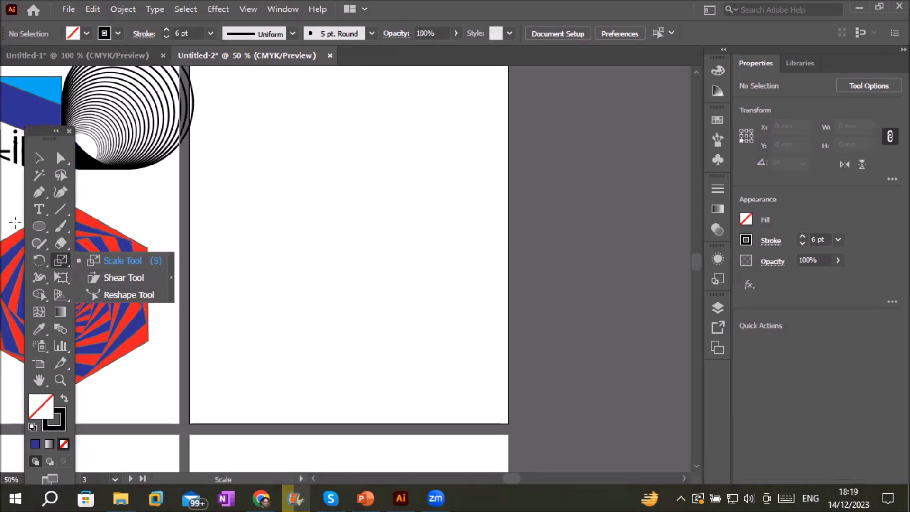
{"action": "left_click", "coordinate": [39, 227]}
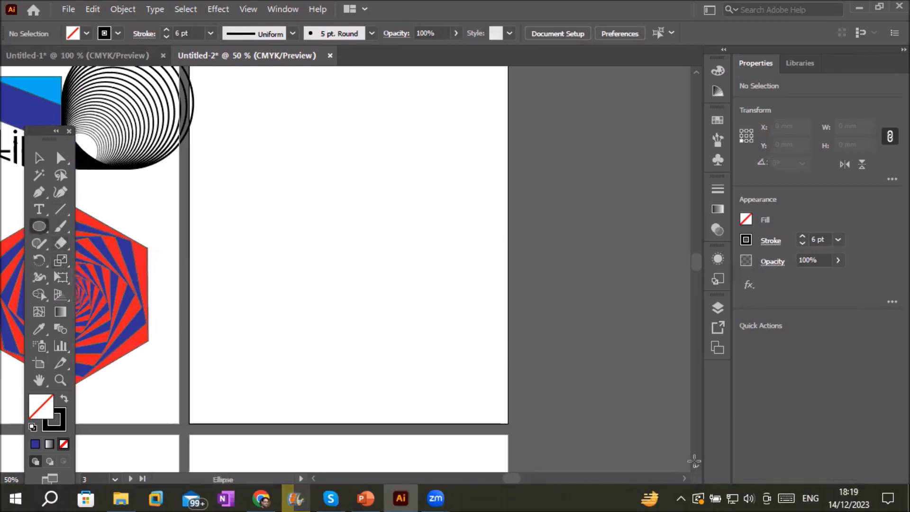
Add the title "Pattern" near the upper edge of the empty artboard and enlarge it to about 111 mm wide
{"action": "left_click", "coordinate": [697, 72]}
{"action": "left_click", "coordinate": [699, 73]}
{"action": "left_click", "coordinate": [700, 73]}
{"action": "left_click", "coordinate": [699, 72]}
{"action": "left_click", "coordinate": [699, 72]}
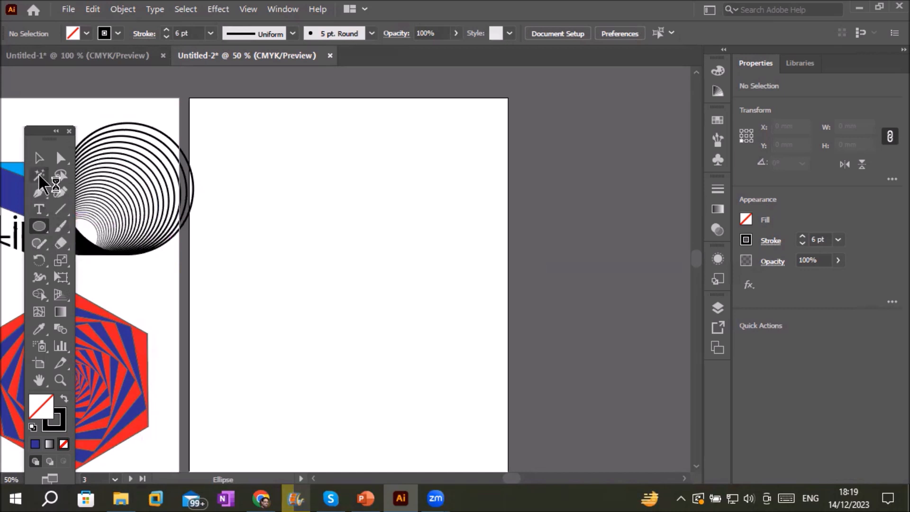
{"action": "left_click", "coordinate": [38, 209]}
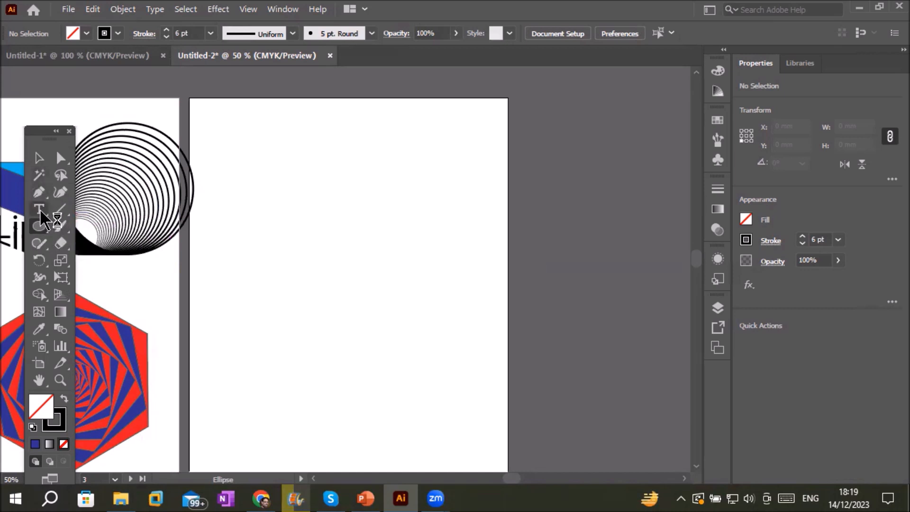
{"action": "left_click", "coordinate": [284, 122]}
{"action": "type", "text": "Patte"}
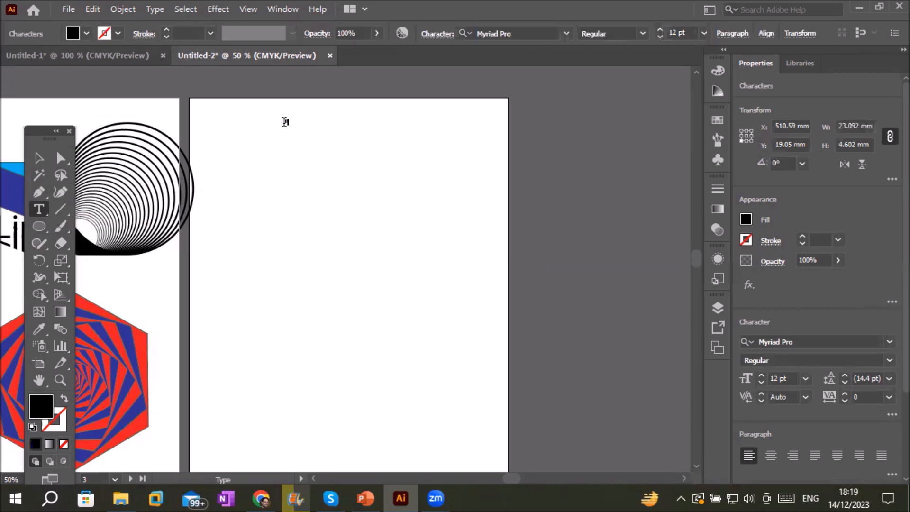
{"action": "type", "text": "rn"}
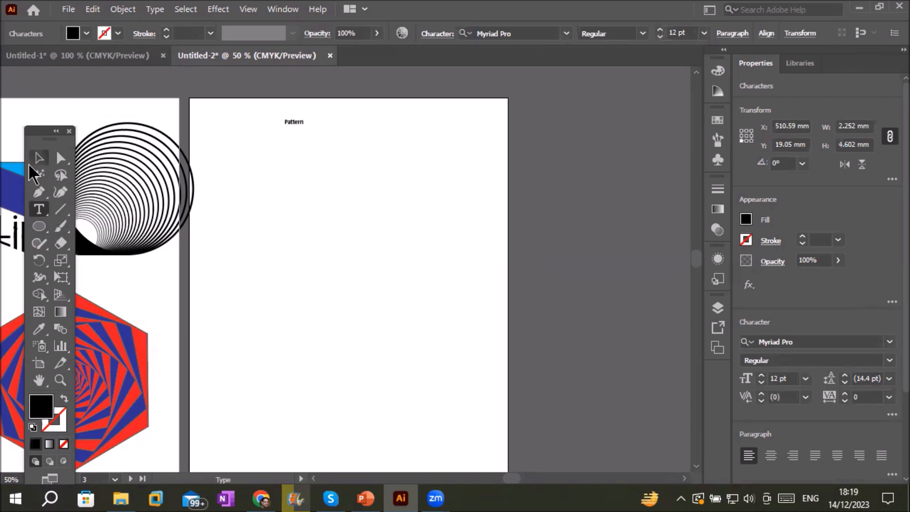
{"action": "left_click", "coordinate": [39, 158]}
{"action": "left_click_drag", "start_coordinate": [305, 128], "coordinate": [449, 161]}
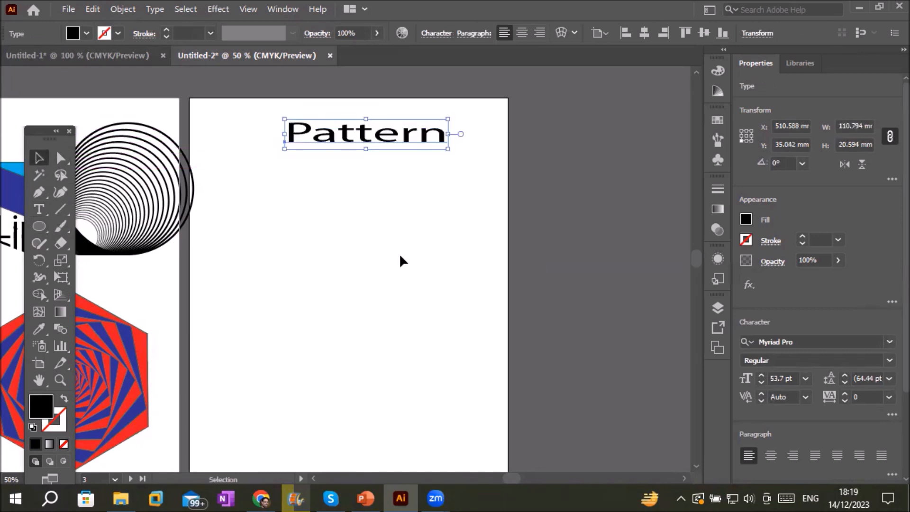
Draw an ellipse about 116 by 109 mm below the title and give it the default white fill and 1 pt black stroke
{"action": "left_click", "coordinate": [39, 226]}
{"action": "left_click_drag", "start_coordinate": [281, 194], "coordinate": [452, 353]}
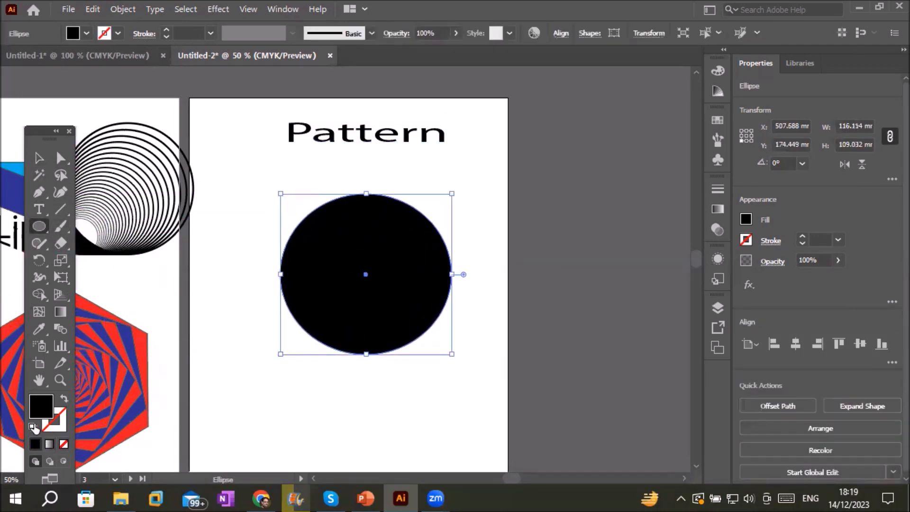
{"action": "left_click", "coordinate": [32, 427]}
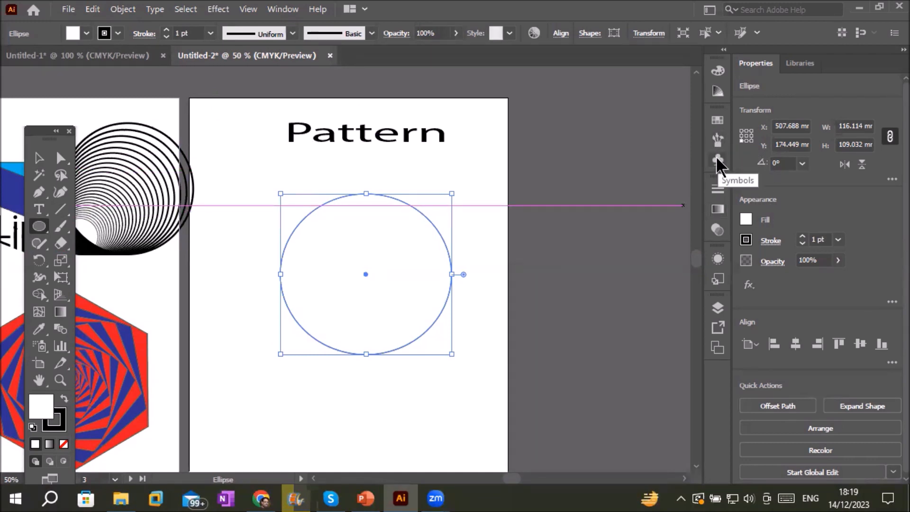
Try the orange and blue gradients, solid blue, and the brown swirl and green floral pattern swatches as the ellipse's fill
{"action": "left_click", "coordinate": [718, 121]}
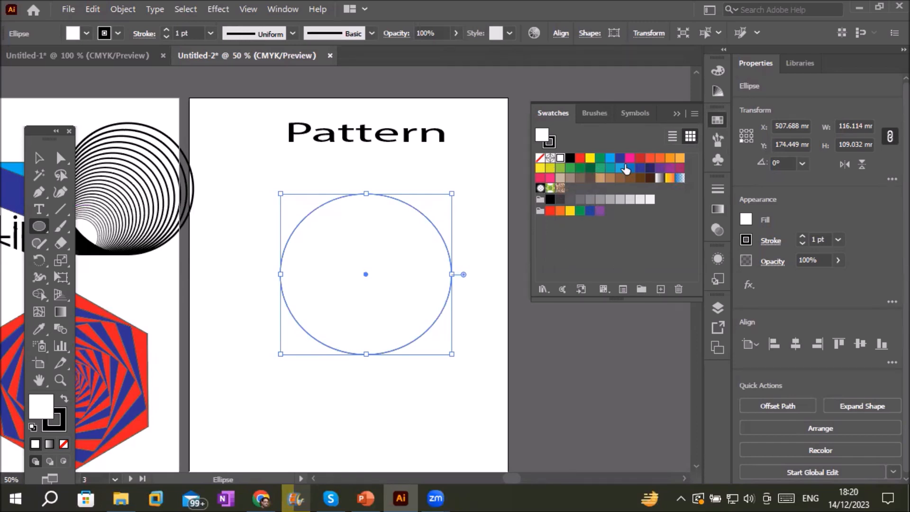
{"action": "left_click", "coordinate": [660, 178]}
{"action": "left_click", "coordinate": [669, 179]}
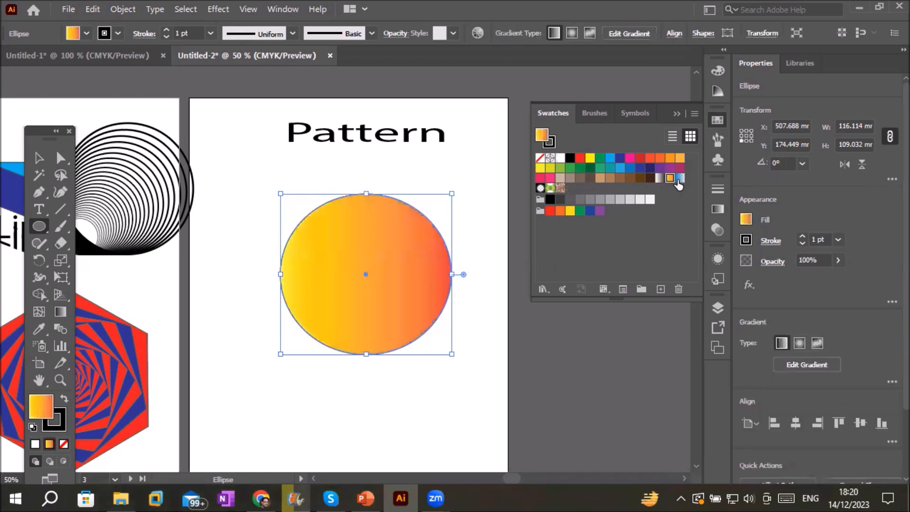
{"action": "left_click", "coordinate": [680, 178]}
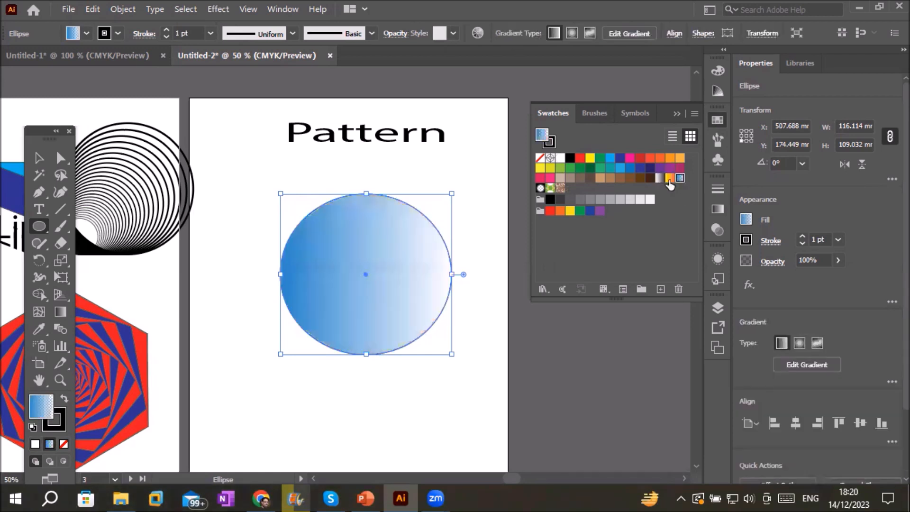
{"action": "left_click", "coordinate": [620, 158]}
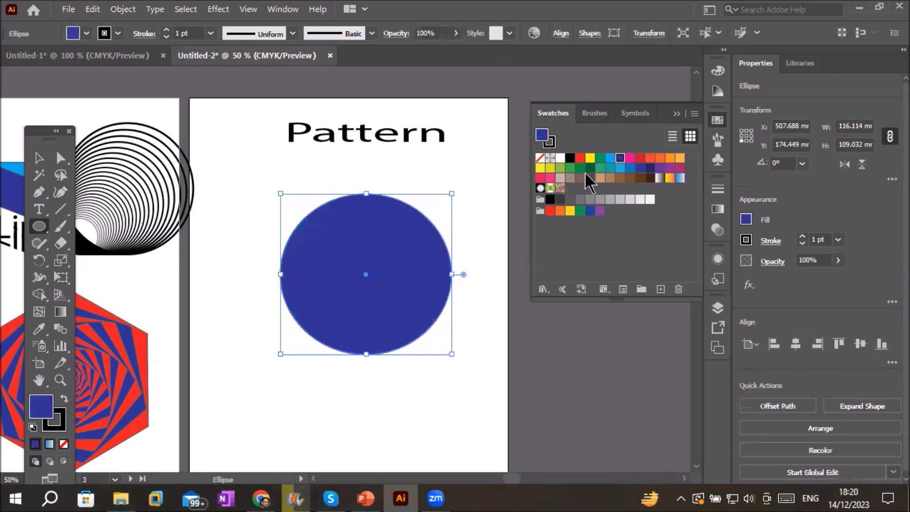
{"action": "left_click", "coordinate": [560, 187]}
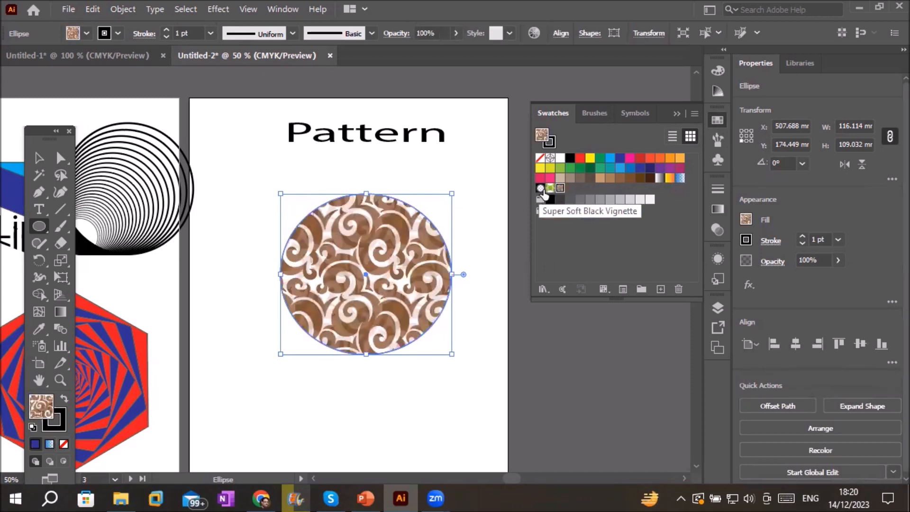
{"action": "left_click", "coordinate": [550, 189]}
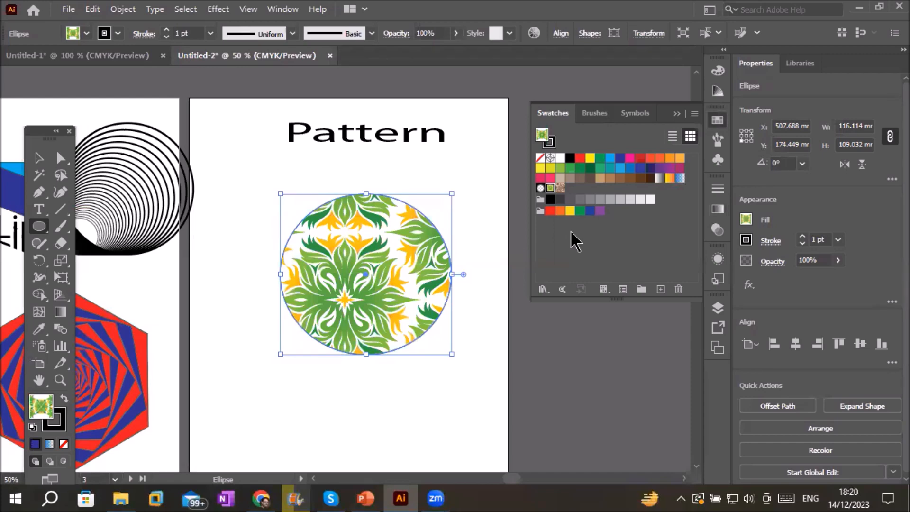
Delete the stray small ellipse and the large floral-filled ellipse so only the title remains on the artboard
{"action": "scroll", "coordinate": [482, 338], "scroll_direction": "down", "scroll_amount": 2}
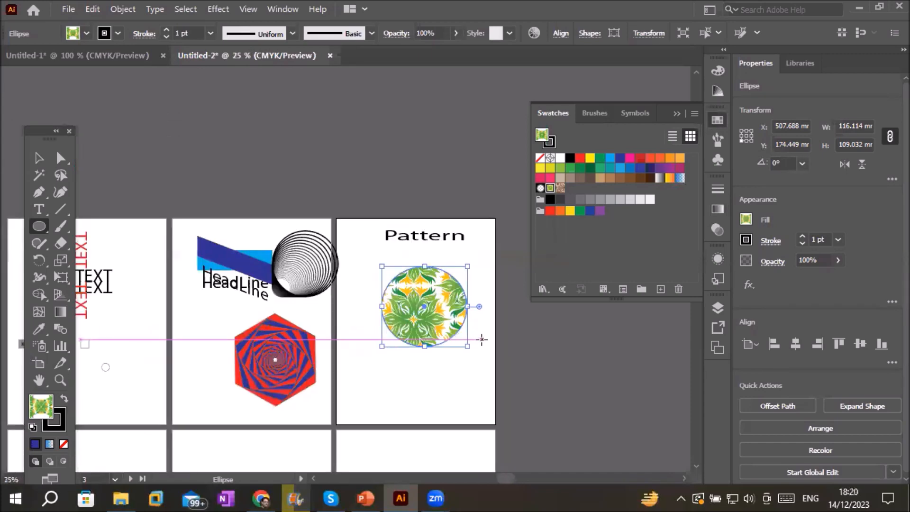
{"action": "scroll", "coordinate": [602, 462], "scroll_direction": "down", "scroll_amount": 3}
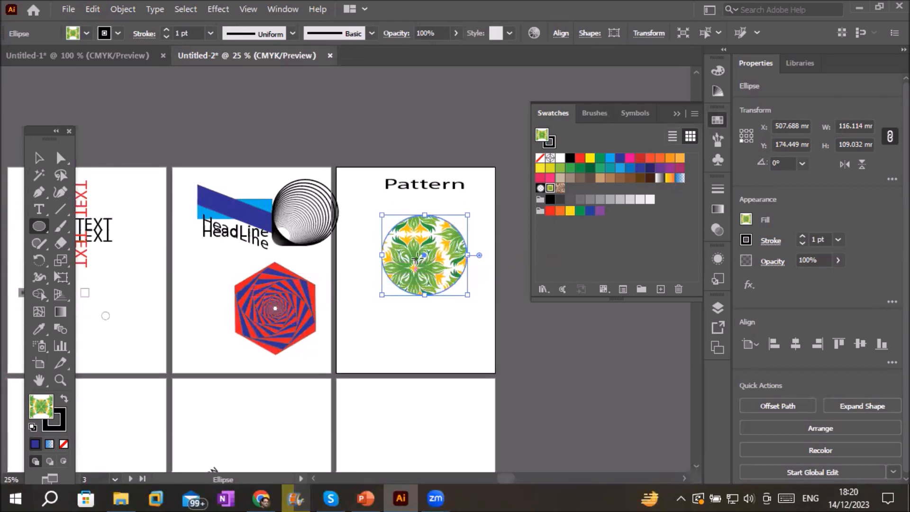
{"action": "left_click_drag", "start_coordinate": [416, 259], "coordinate": [397, 220]}
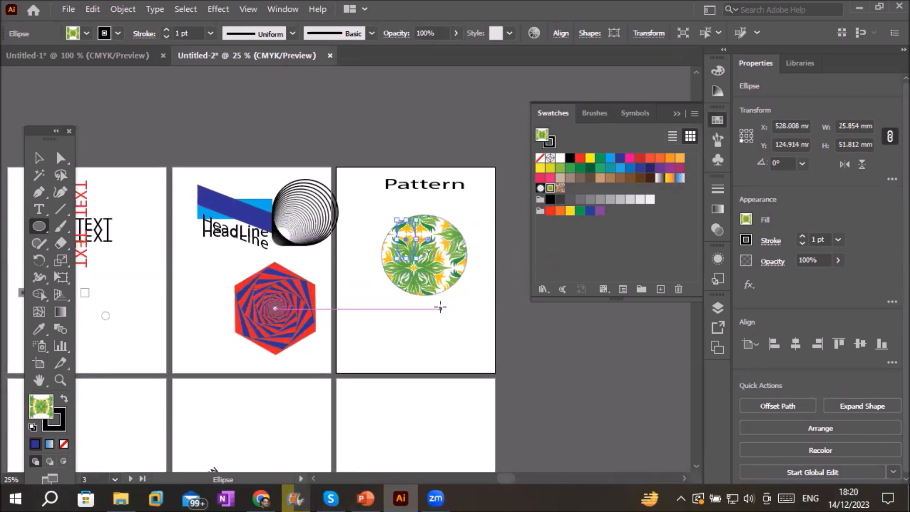
{"action": "key", "text": "Delete"}
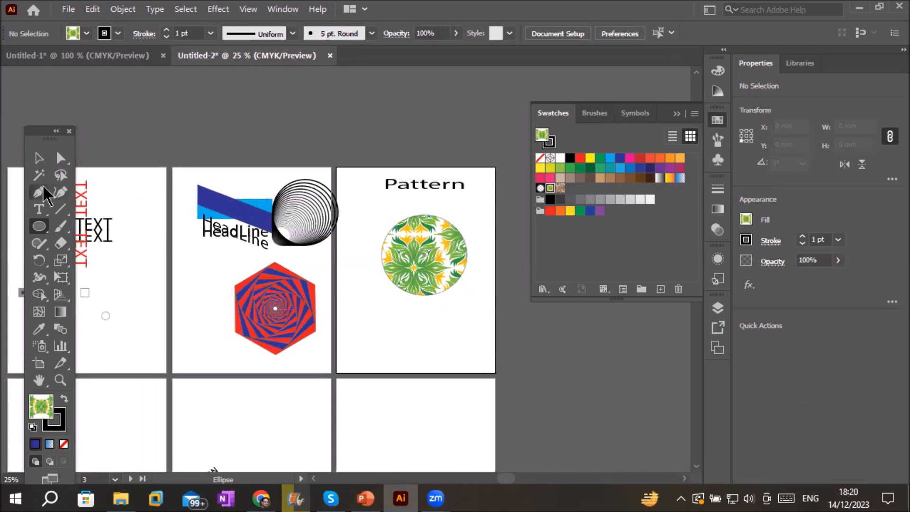
{"action": "left_click", "coordinate": [35, 163]}
{"action": "left_click", "coordinate": [399, 256]}
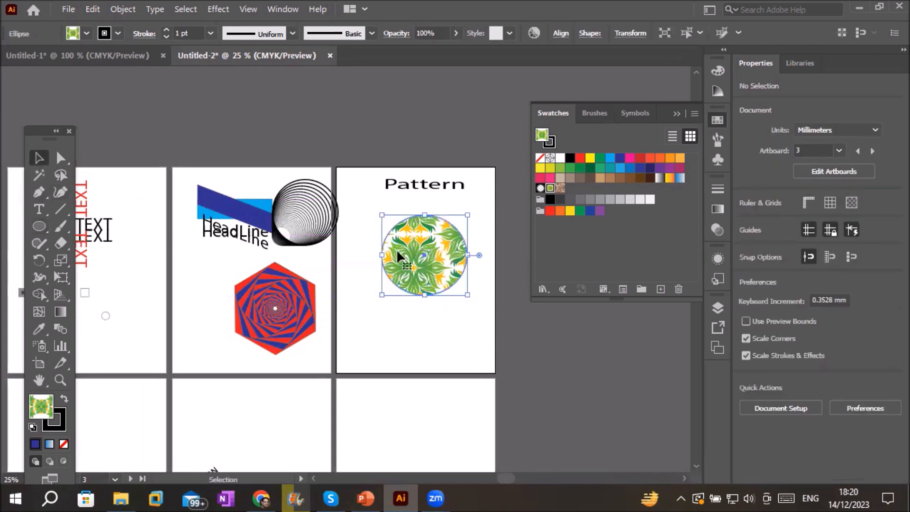
{"action": "key", "text": "Delete"}
Add the point text "ICT" on the empty artboard below the title
{"action": "scroll", "coordinate": [507, 244], "scroll_direction": "up", "scroll_amount": 1}
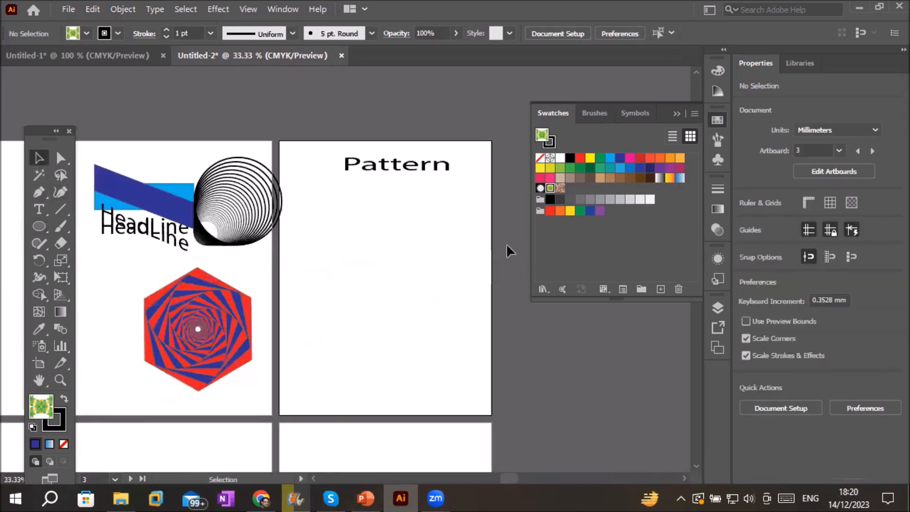
{"action": "left_click", "coordinate": [40, 211]}
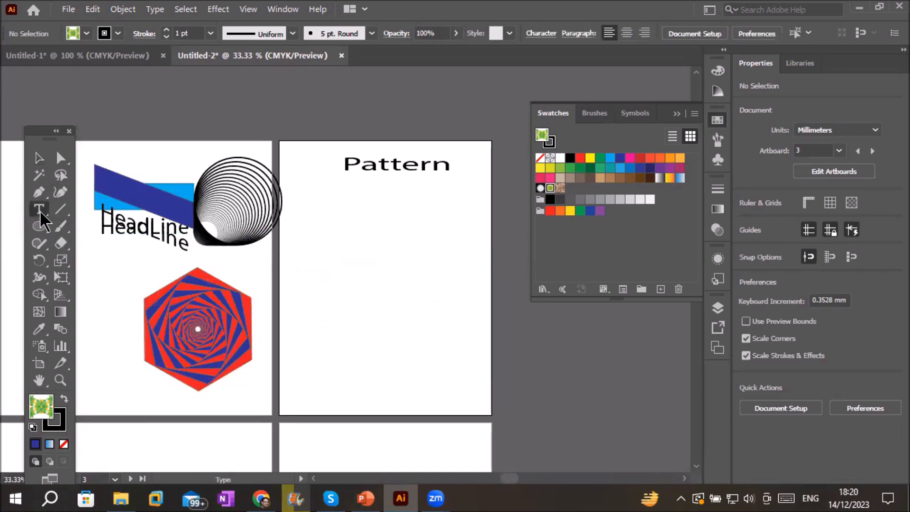
{"action": "left_click", "coordinate": [341, 237]}
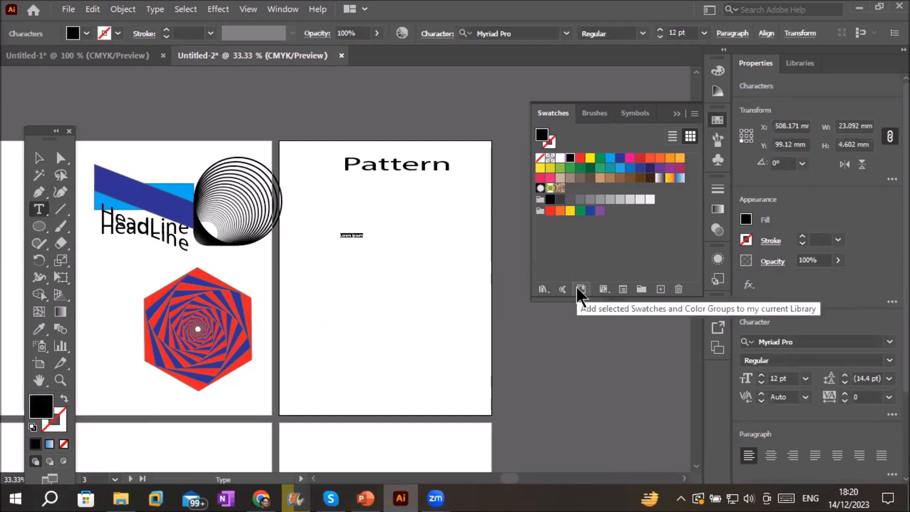
{"action": "type", "text": "ICT"}
Make a new pattern from the "ICT" text and place the Pattern Options panel beside the tiled preview
{"action": "scroll", "coordinate": [351, 242], "scroll_direction": "up", "scroll_amount": 5}
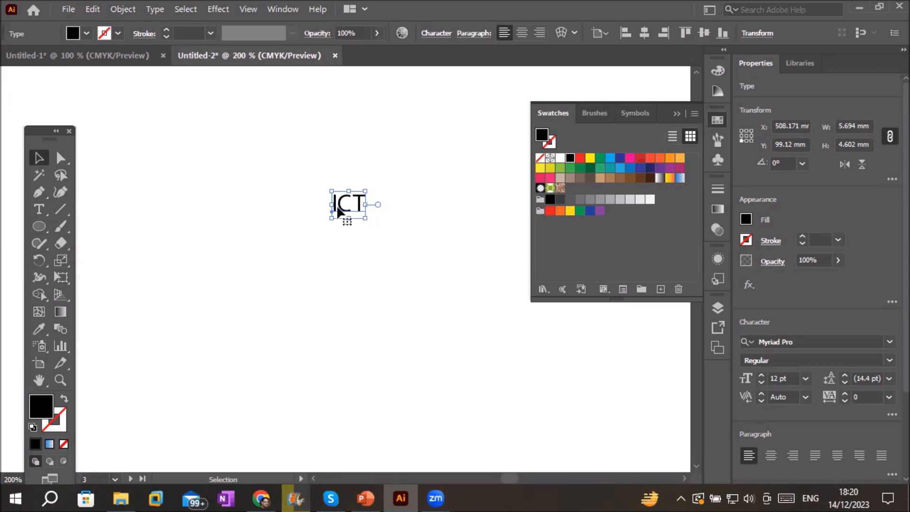
{"action": "left_click", "coordinate": [125, 10]}
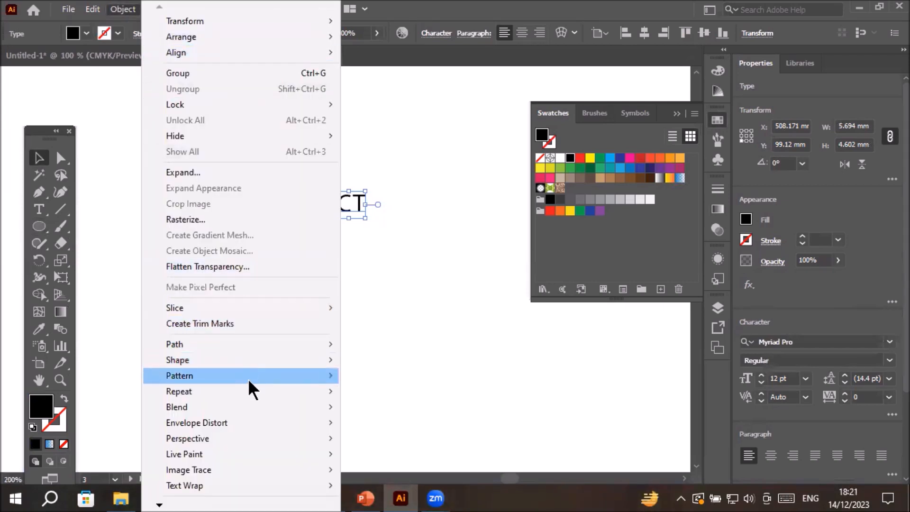
{"action": "mouse_move", "coordinate": [249, 378]}
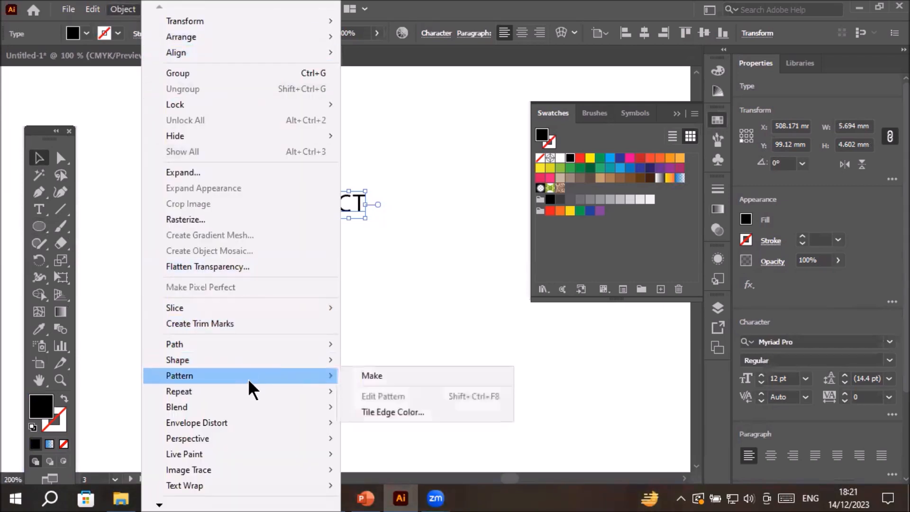
{"action": "left_click", "coordinate": [369, 377]}
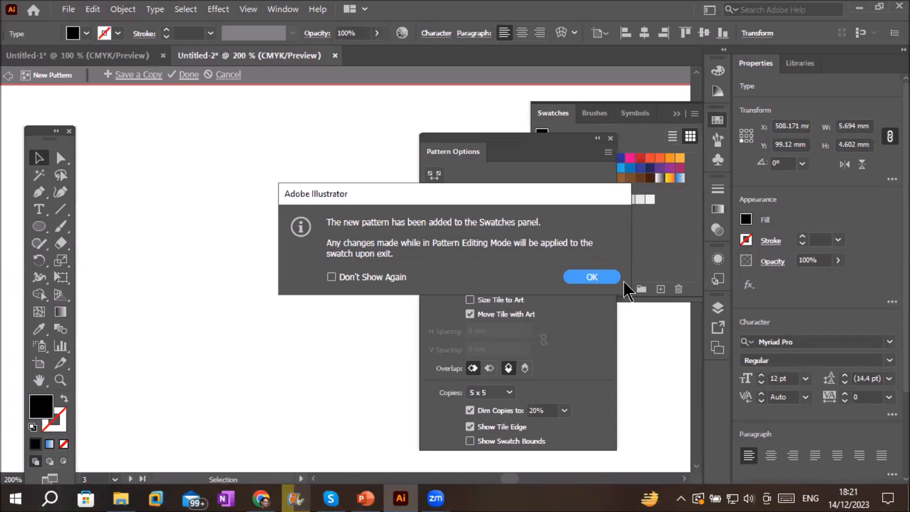
{"action": "left_click", "coordinate": [597, 278]}
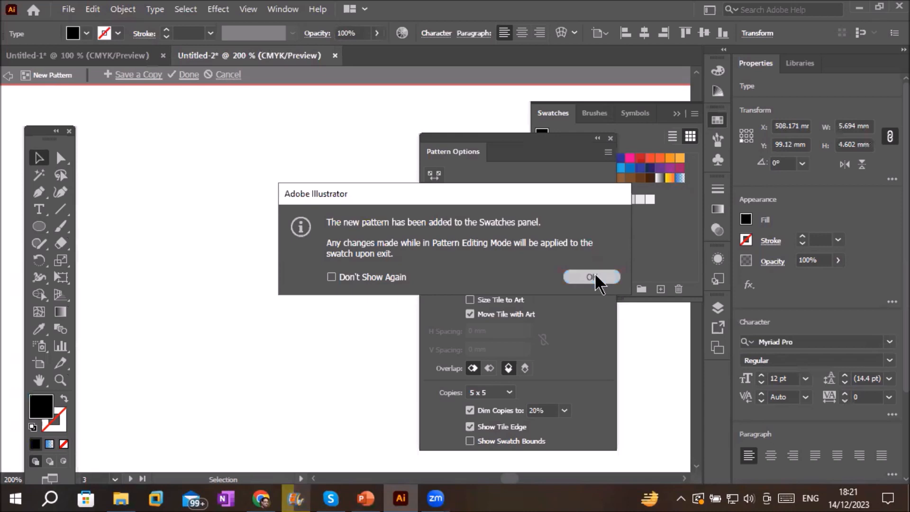
{"action": "left_click_drag", "start_coordinate": [535, 147], "coordinate": [138, 153]}
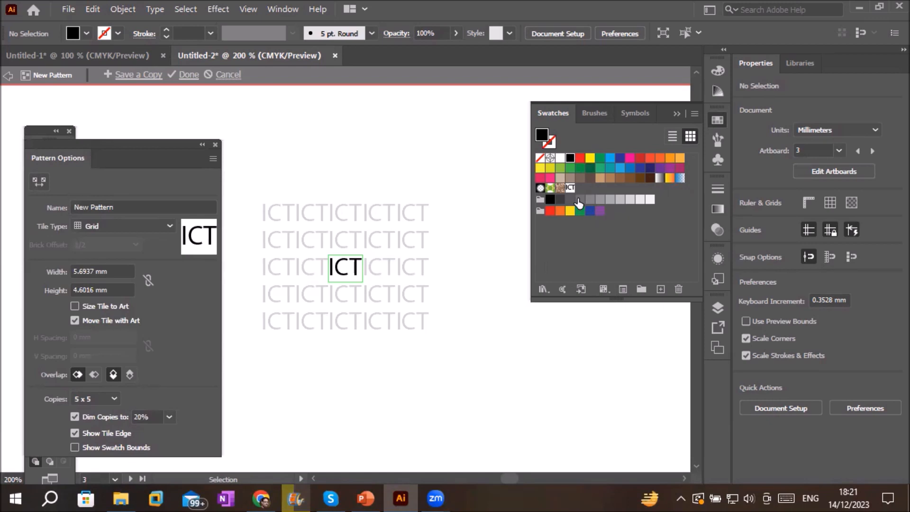
{"action": "left_click", "coordinate": [124, 154]}
{"action": "left_click_drag", "start_coordinate": [125, 154], "coordinate": [598, 155]}
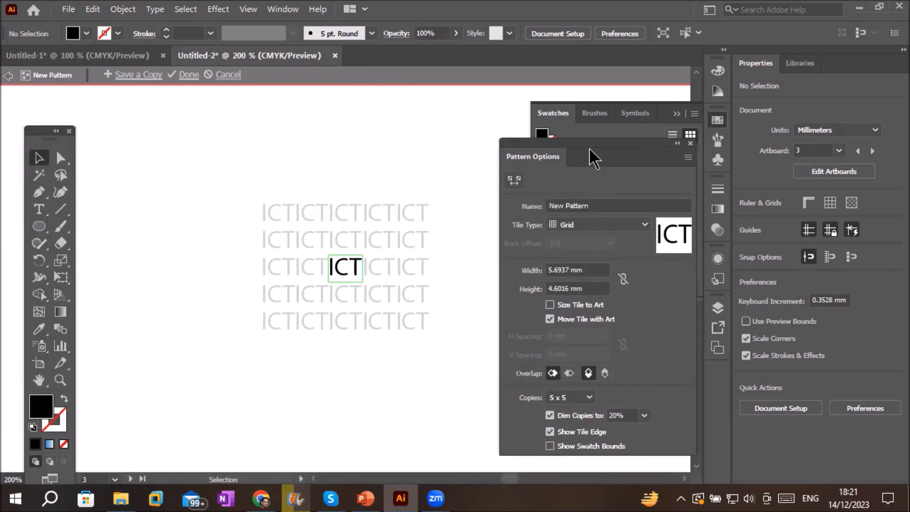
{"action": "left_click_drag", "start_coordinate": [593, 157], "coordinate": [553, 167]}
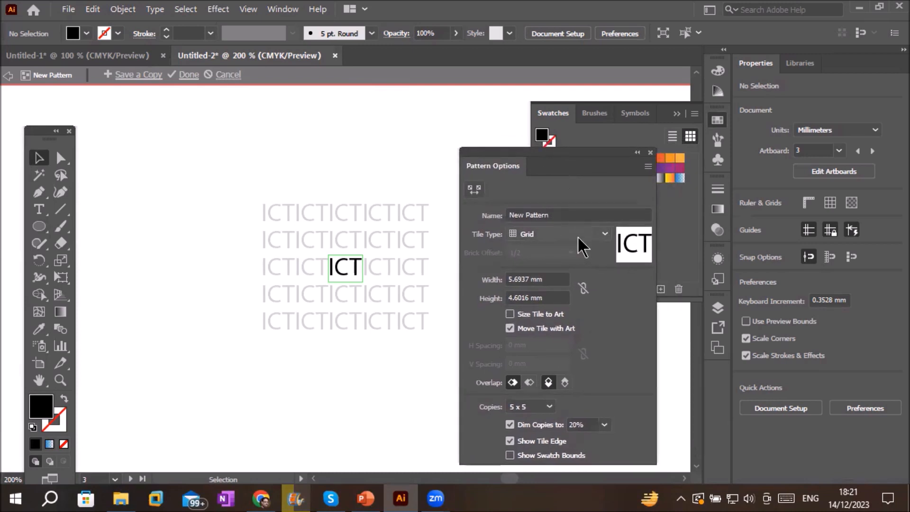
Try pattern tile widths of 10, 5, 3, 6 and 9 mm in turn
{"action": "left_click", "coordinate": [551, 281]}
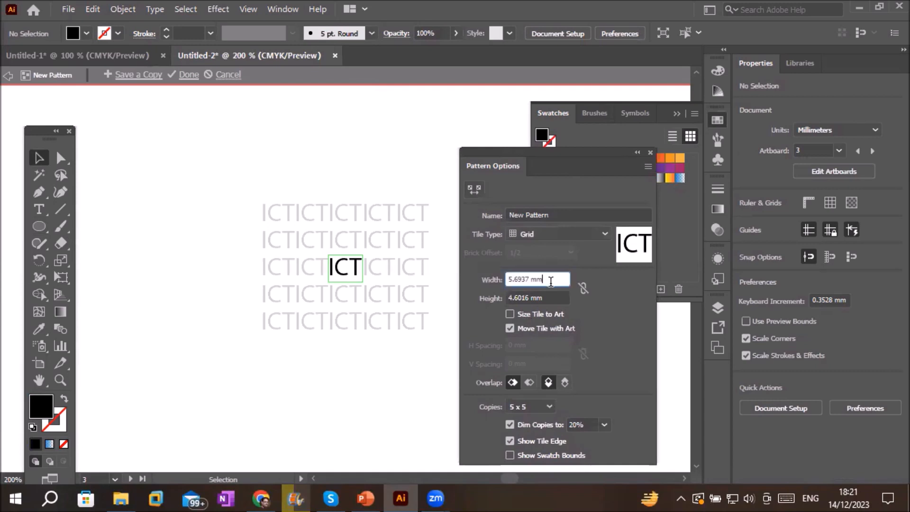
{"action": "key", "text": "ctrl+a"}
{"action": "type", "text": "10"}
{"action": "key", "text": "Return"}
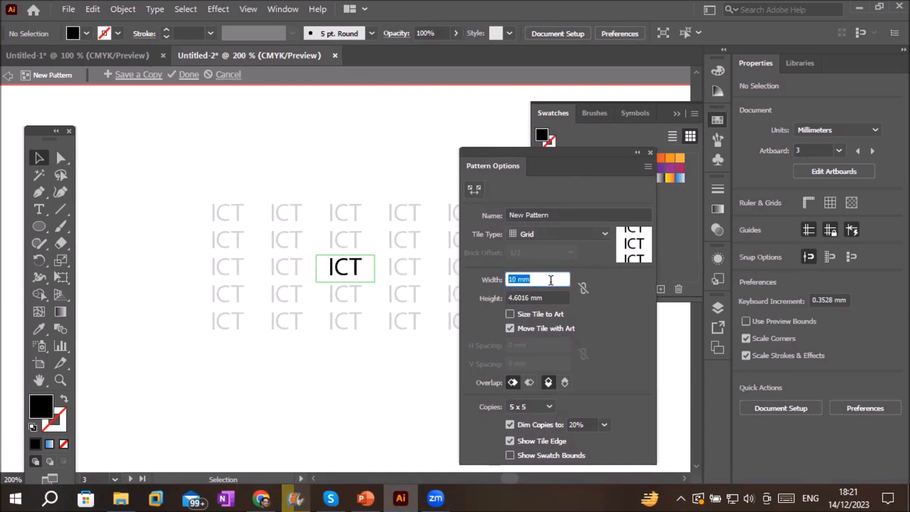
{"action": "type", "text": "5"}
{"action": "key", "text": "Return"}
{"action": "type", "text": "3"}
{"action": "key", "text": "Return"}
{"action": "type", "text": "6"}
{"action": "key", "text": "Return"}
{"action": "type", "text": "9"}
{"action": "key", "text": "Return"}
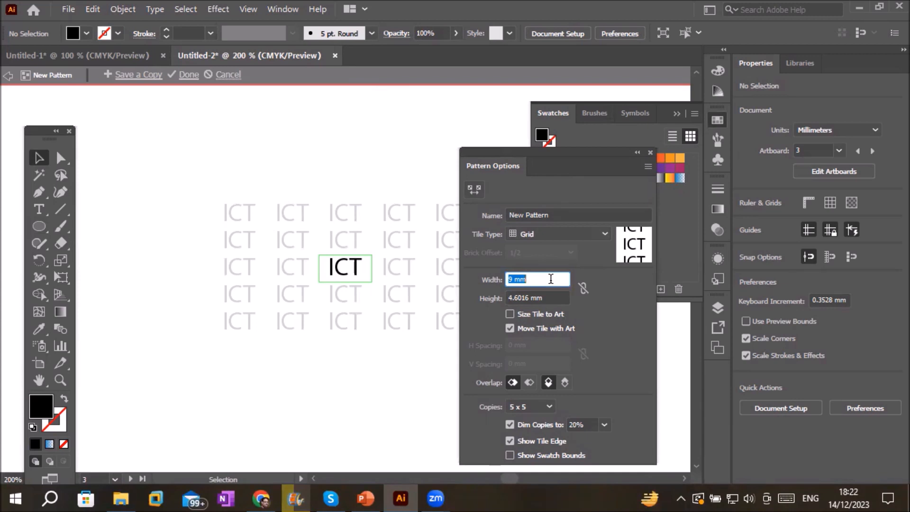
Reduce the pattern tile width to 7 mm
{"action": "left_click", "coordinate": [542, 279]}
{"action": "key", "text": "Down"}
{"action": "key", "text": "Down"}
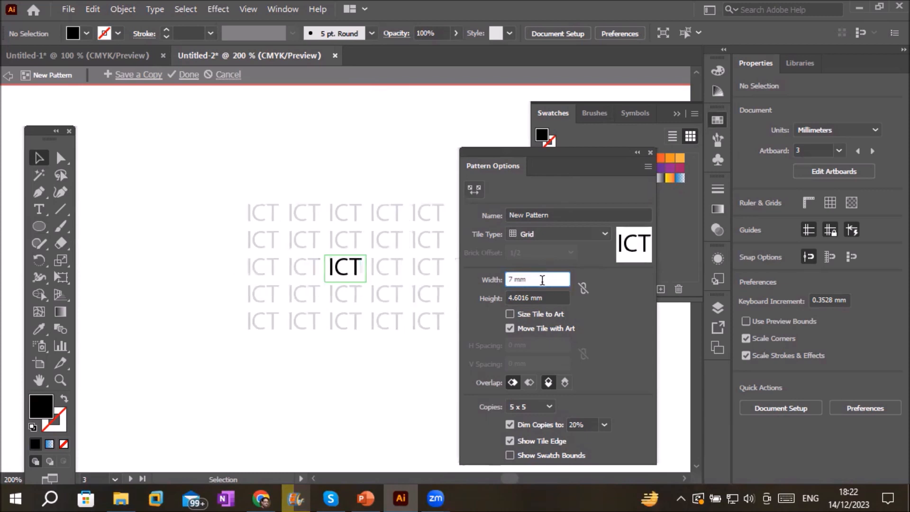
Try larger and smaller pattern tile heights, ending at 2 mm
{"action": "left_click", "coordinate": [544, 299]}
{"action": "key", "text": "Up"}
{"action": "key", "text": "Up"}
{"action": "key", "text": "Up"}
{"action": "key", "text": "Up"}
{"action": "key", "text": "Up"}
{"action": "key", "text": "Up"}
{"action": "key", "text": "Down"}
{"action": "key", "text": "Down"}
{"action": "key", "text": "Down"}
{"action": "key", "text": "Down"}
{"action": "key", "text": "Down"}
{"action": "key", "text": "Down"}
{"action": "key", "text": "Down"}
{"action": "key", "text": "Down"}
{"action": "key", "text": "Down"}
{"action": "key", "text": "Down"}
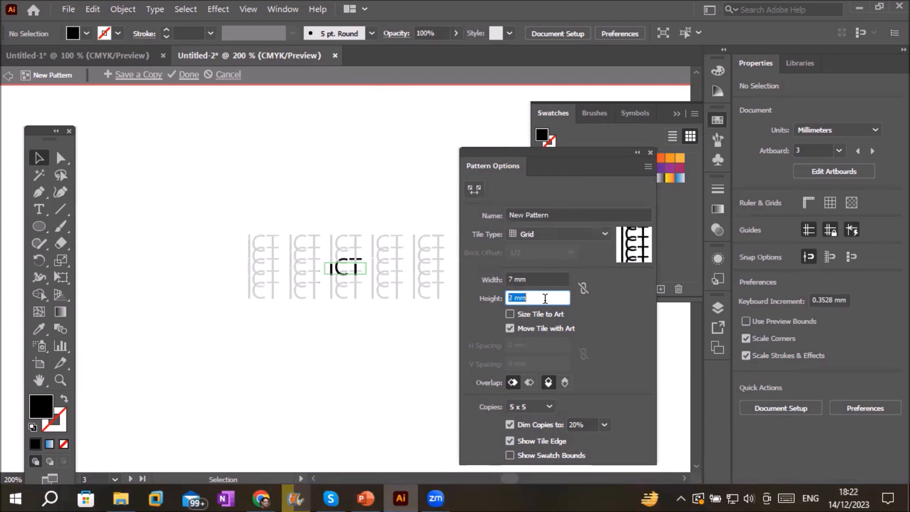
Set the pattern tile height to 7 mm and reduce it to 6 mm
{"action": "type", "text": "7"}
{"action": "key", "text": "Return"}
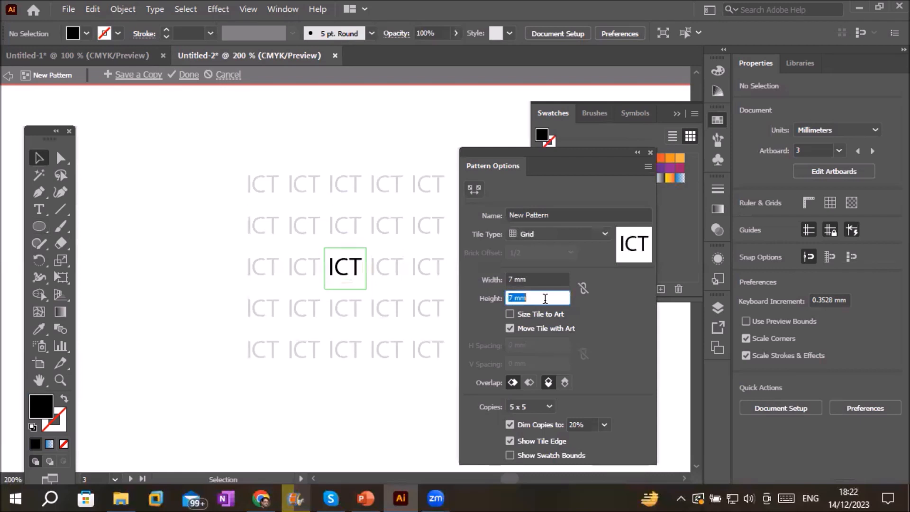
{"action": "key", "text": "Down"}
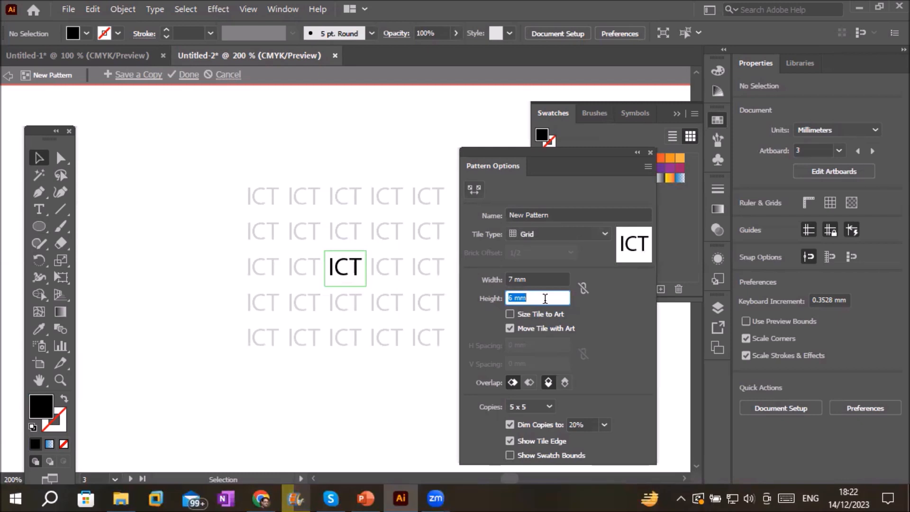
Change the tile type to Brick by Row and set the tile width to 8 mm after trying 10 mm
{"action": "left_click", "coordinate": [582, 236]}
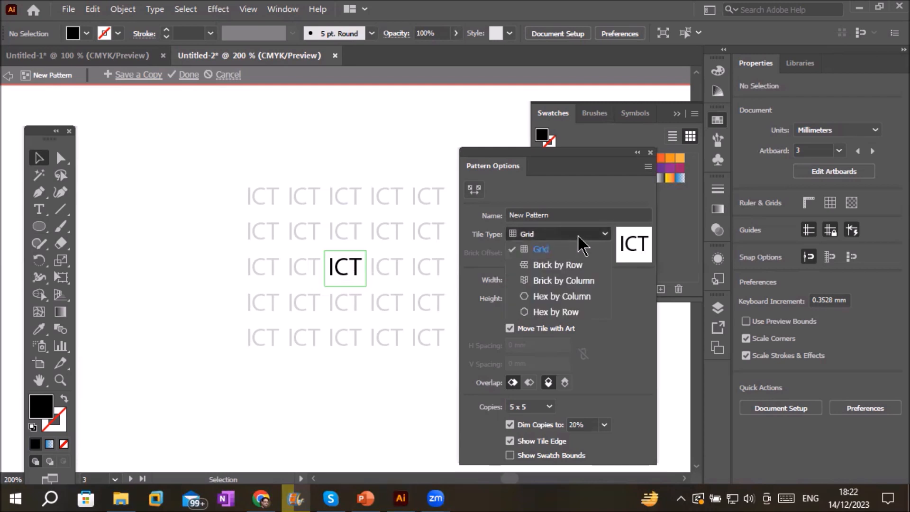
{"action": "left_click", "coordinate": [583, 266]}
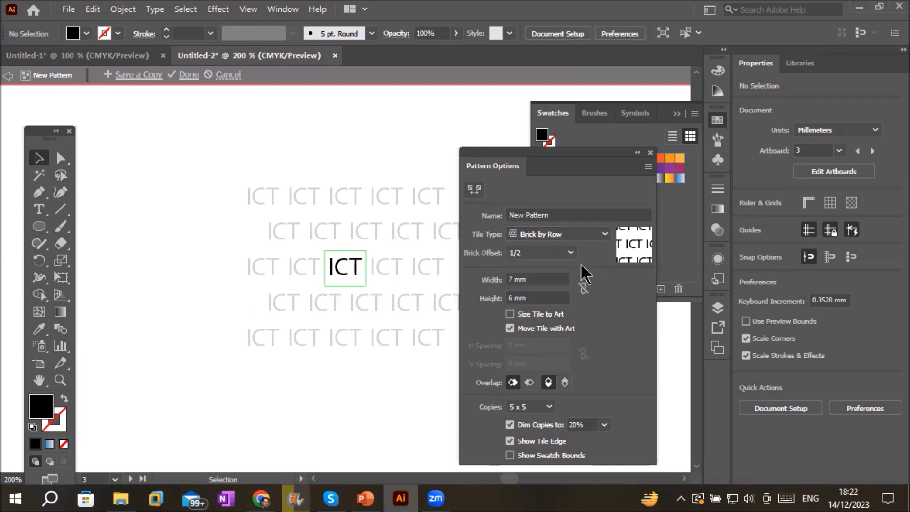
{"action": "left_click", "coordinate": [544, 279]}
{"action": "type", "text": "10"}
{"action": "key", "text": "Return"}
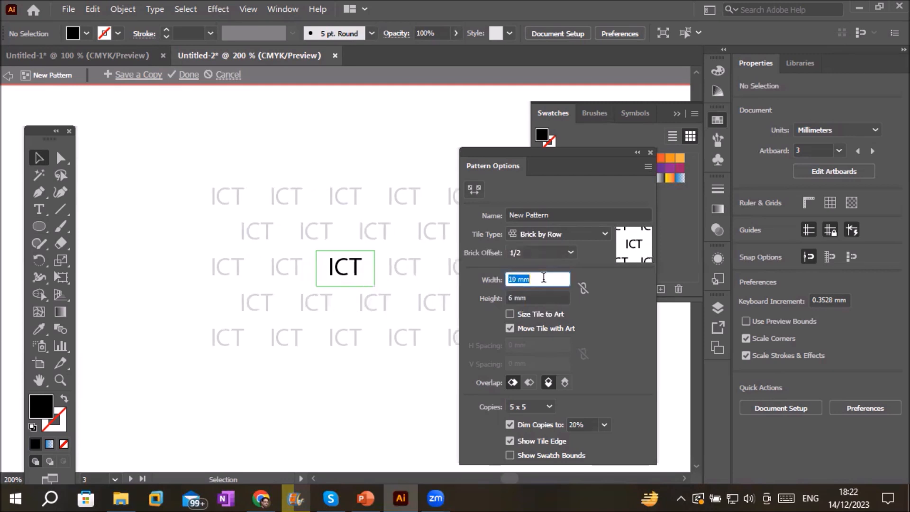
{"action": "type", "text": "8"}
{"action": "key", "text": "Return"}
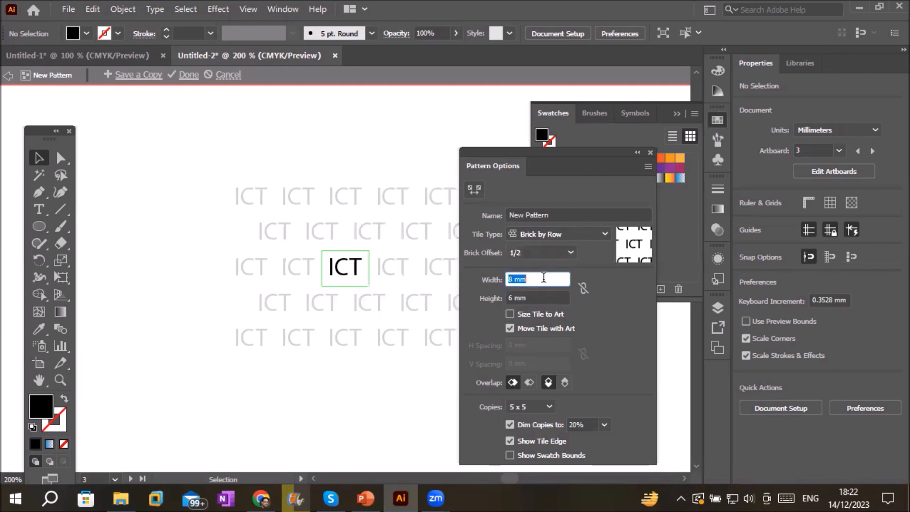
Set the pattern's brick offset to 2/3
{"action": "left_click", "coordinate": [570, 253]}
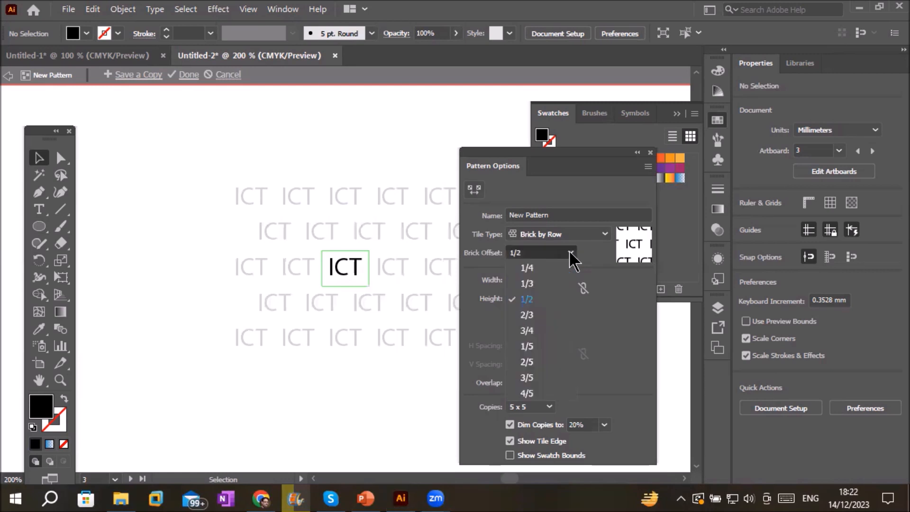
{"action": "left_click", "coordinate": [547, 316]}
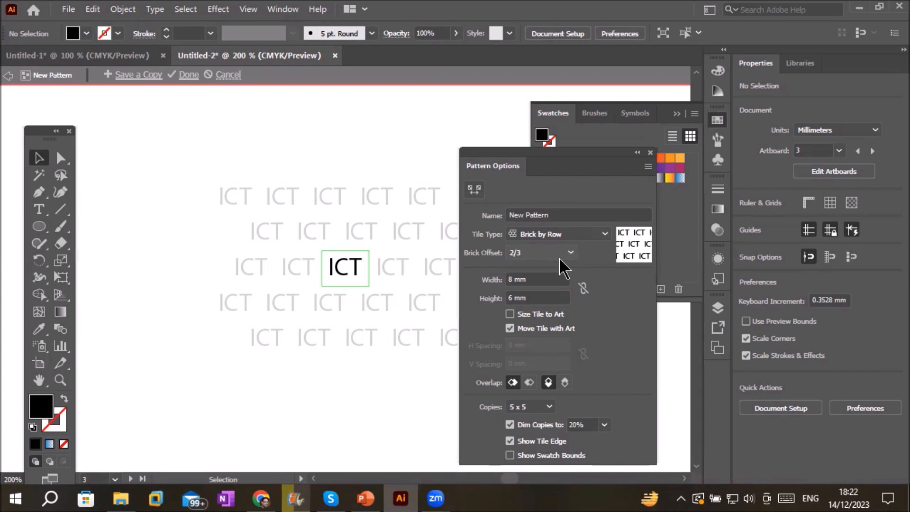
Change the tile type to Brick by Column and save a copy of the pattern named "ICT column pattern"
{"action": "left_click", "coordinate": [603, 234]}
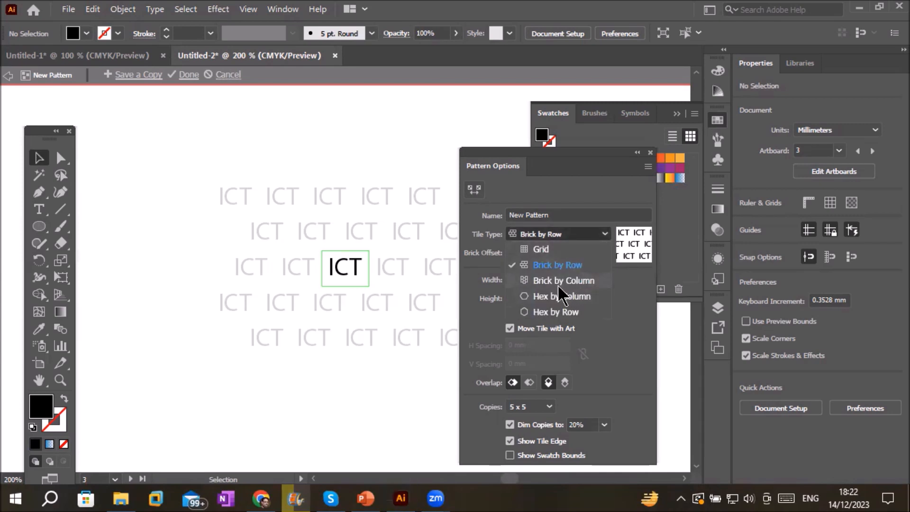
{"action": "left_click", "coordinate": [560, 283]}
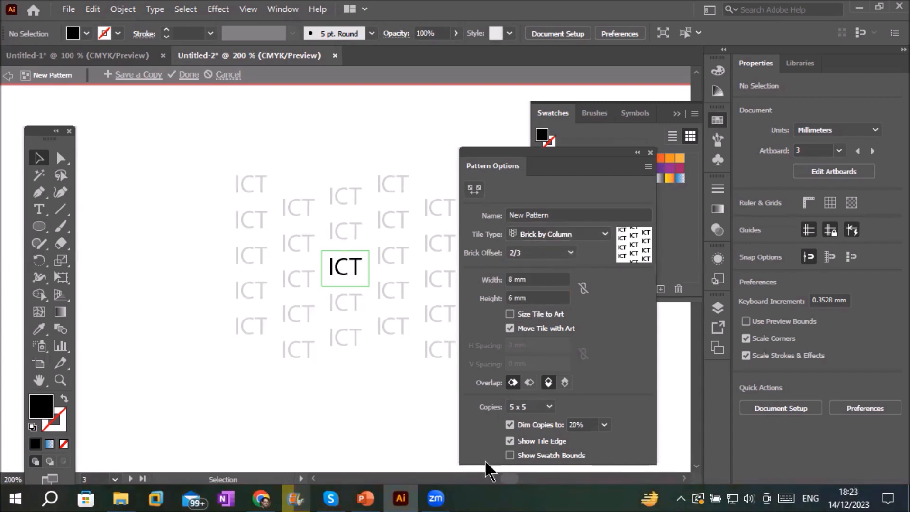
{"action": "left_click", "coordinate": [145, 78]}
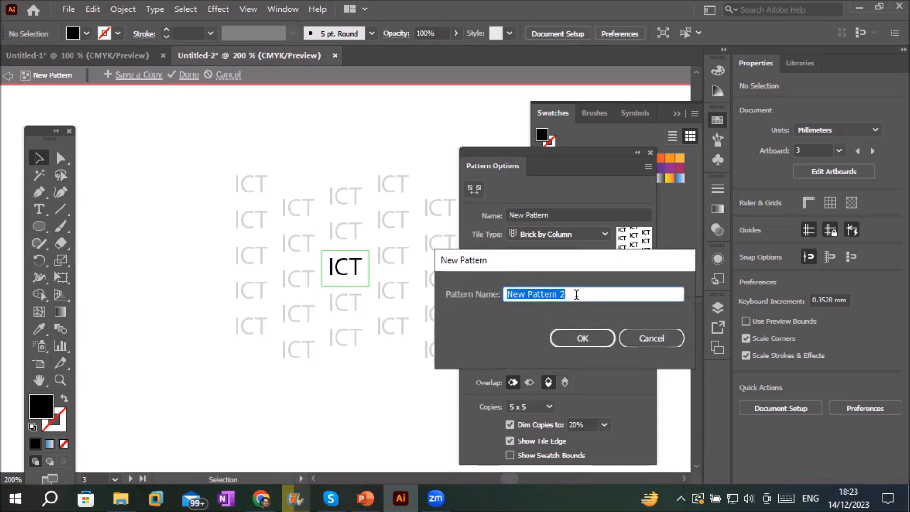
{"action": "type", "text": "ICT col"}
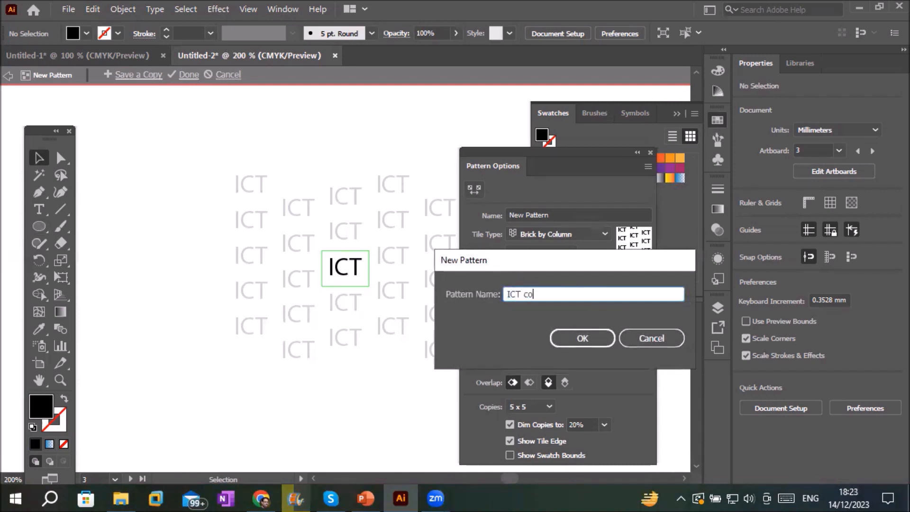
{"action": "type", "text": "umn pattern"}
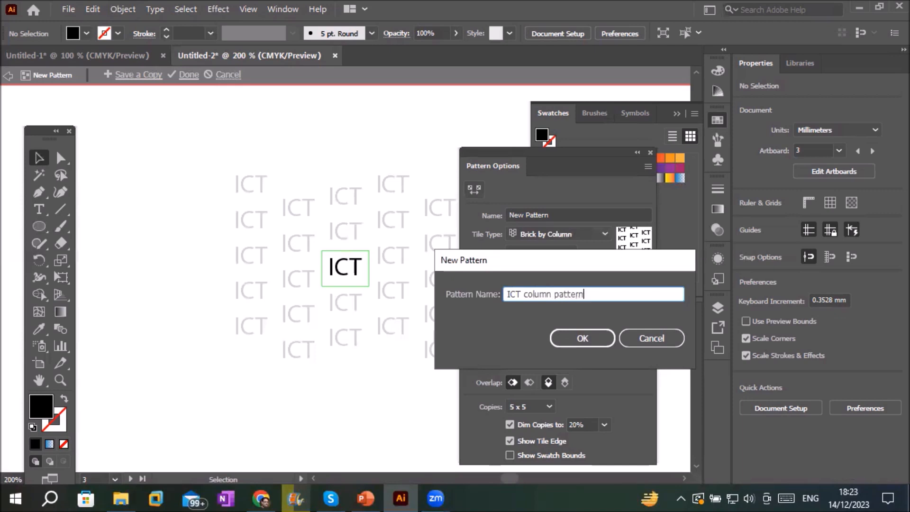
{"action": "key", "text": "Return"}
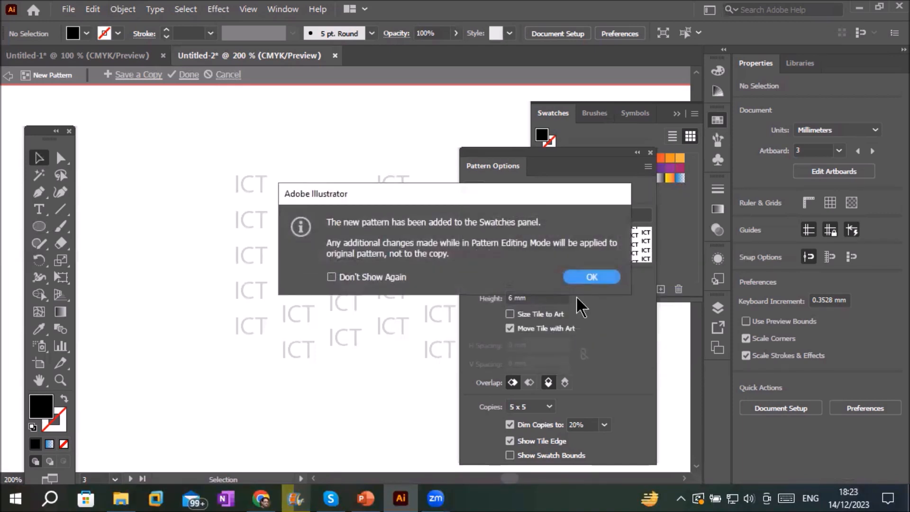
{"action": "left_click", "coordinate": [606, 279]}
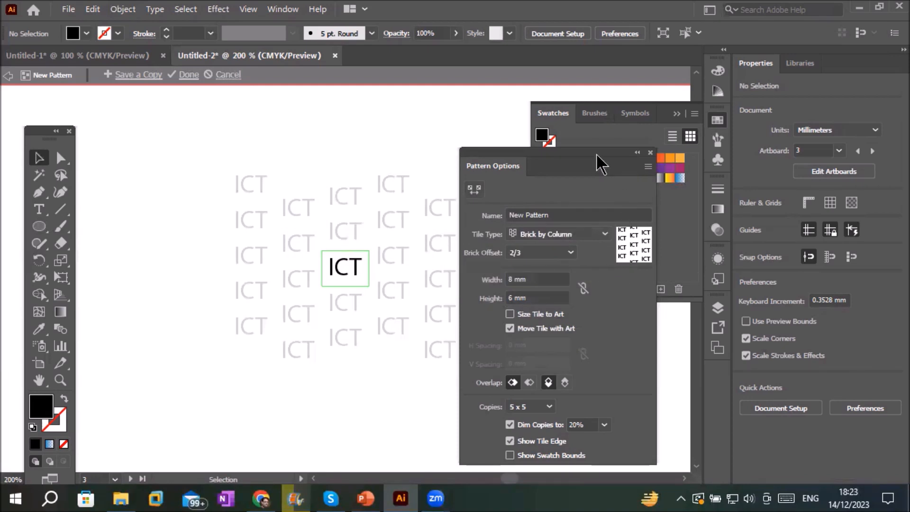
{"action": "left_click", "coordinate": [651, 159]}
{"action": "key", "text": "ctrl+minus"}
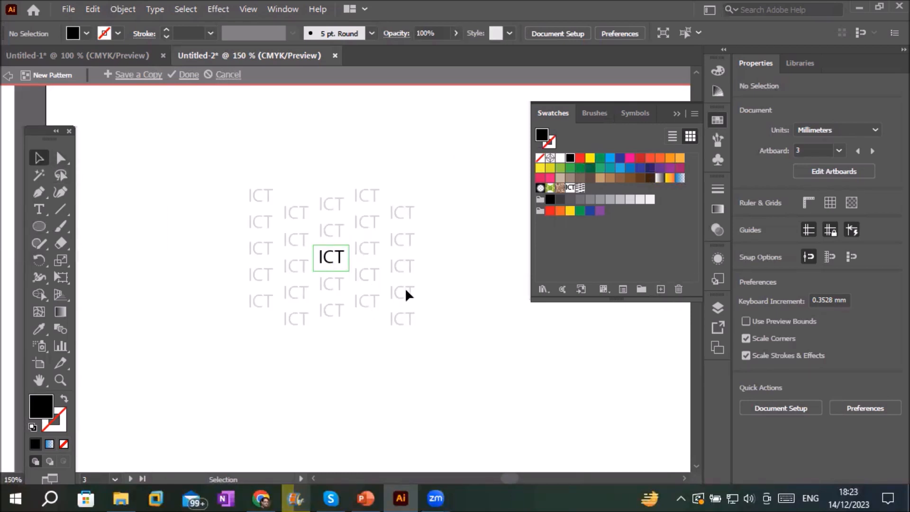
{"action": "left_click_drag", "start_coordinate": [275, 175], "coordinate": [462, 375]}
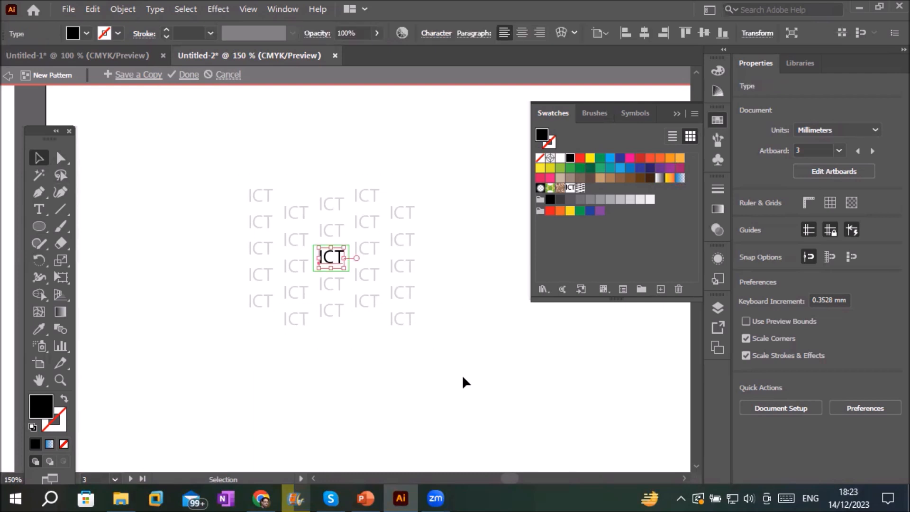
{"action": "key", "text": "Delete"}
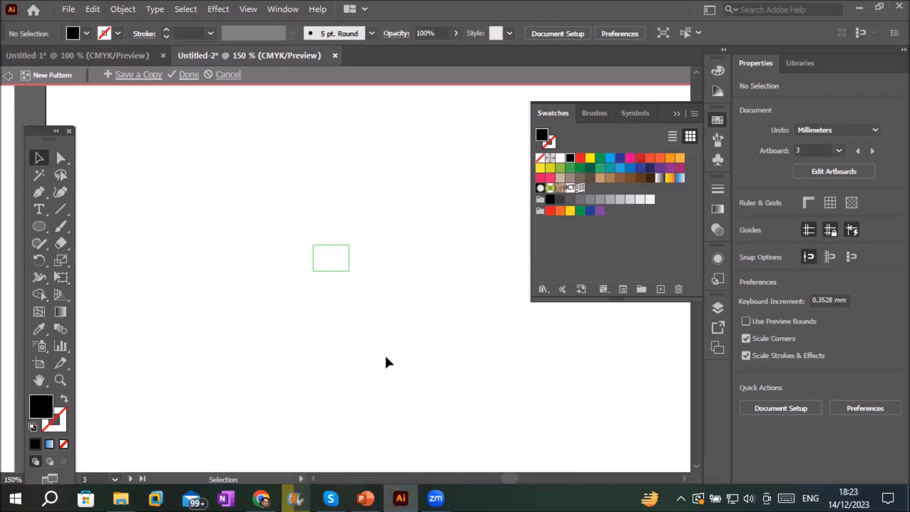
{"action": "left_click", "coordinate": [36, 227]}
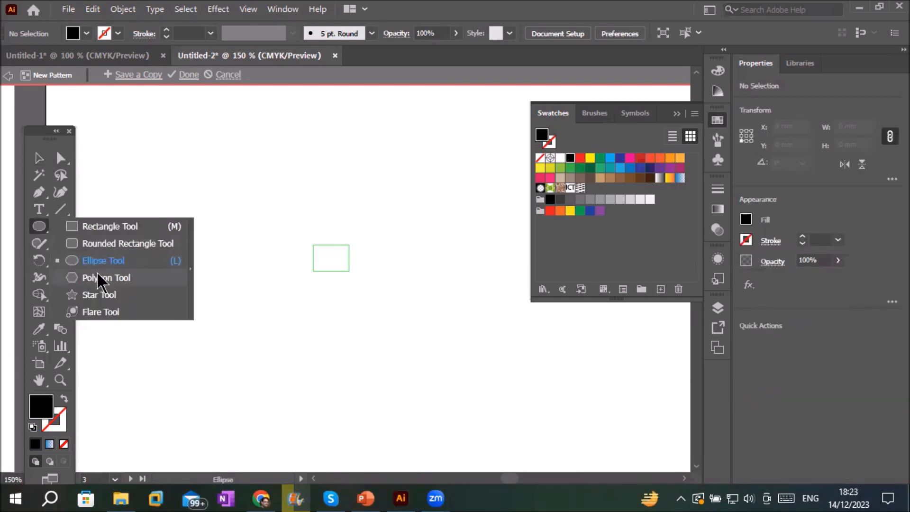
{"action": "left_click", "coordinate": [105, 226]}
{"action": "left_click_drag", "start_coordinate": [147, 152], "coordinate": [430, 361]}
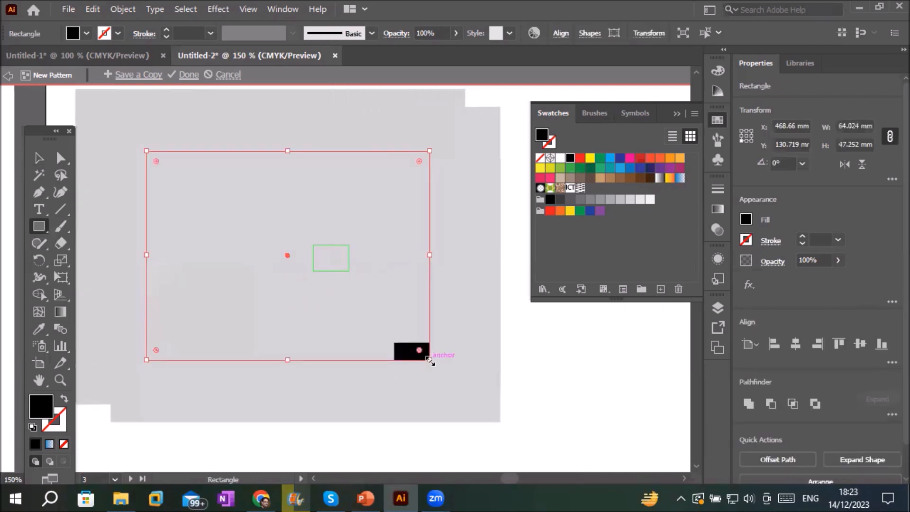
{"action": "left_click", "coordinate": [31, 429]}
{"action": "scroll", "coordinate": [312, 347], "scroll_direction": "down", "scroll_amount": 3}
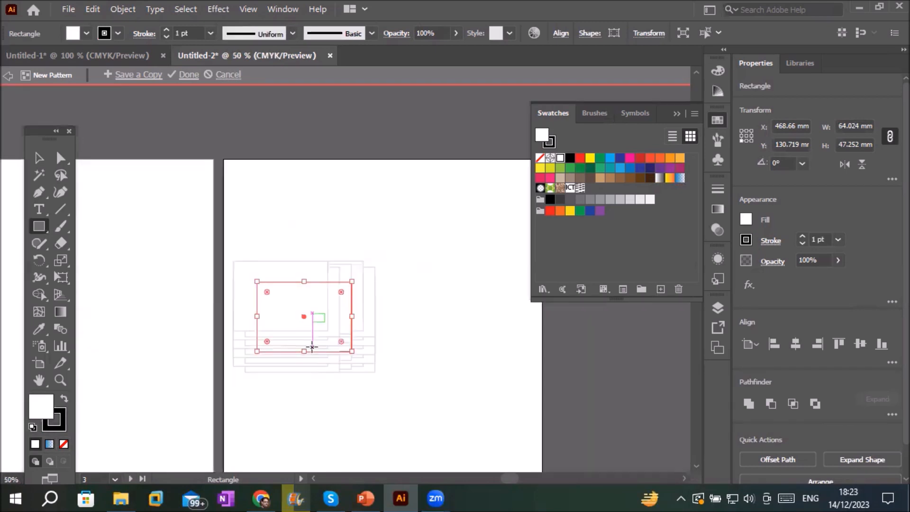
{"action": "scroll", "coordinate": [312, 347], "scroll_direction": "up", "scroll_amount": 2}
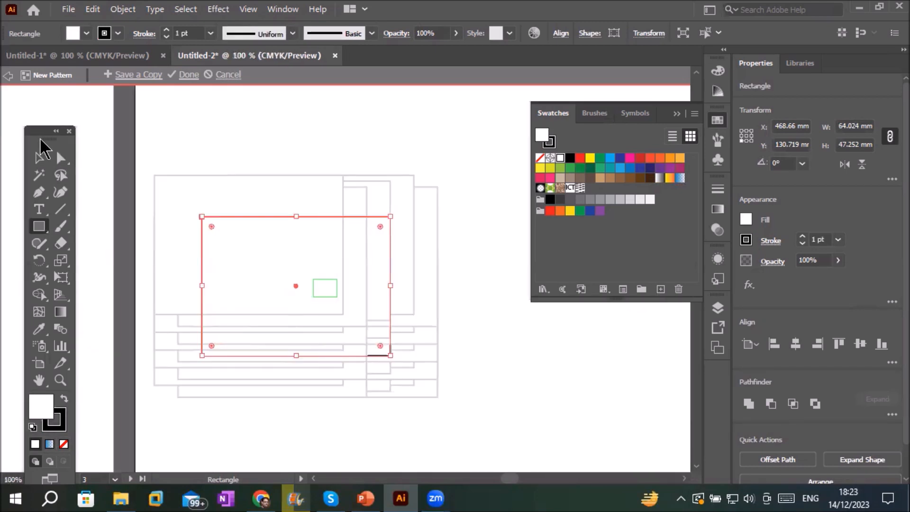
{"action": "key", "text": "Delete"}
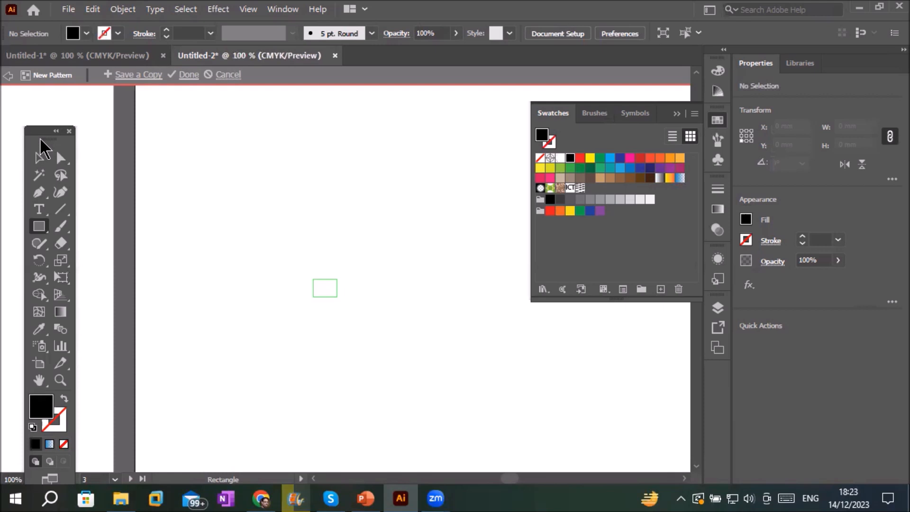
{"action": "key", "text": "ctrl+v"}
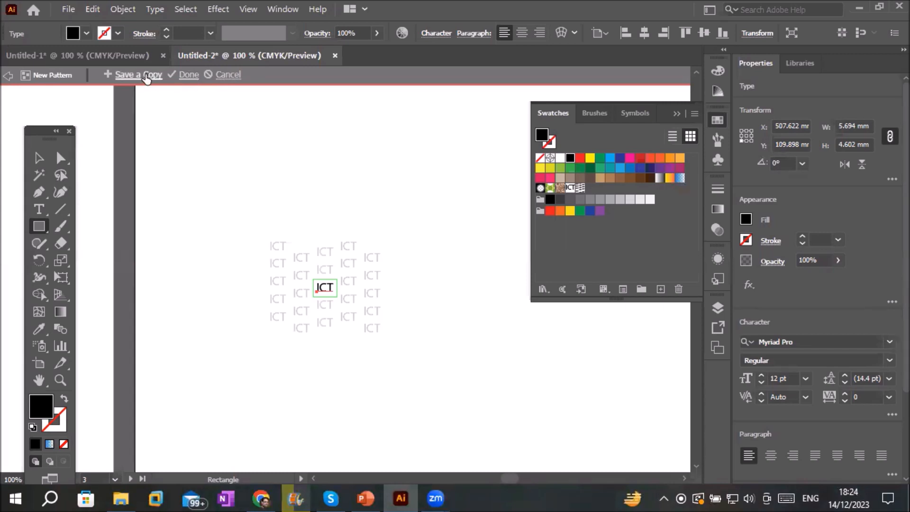
Exit pattern editing and draw a rectangle about 65.6 mm wide and 36.5 mm high above the ICT text
{"action": "left_click", "coordinate": [12, 74]}
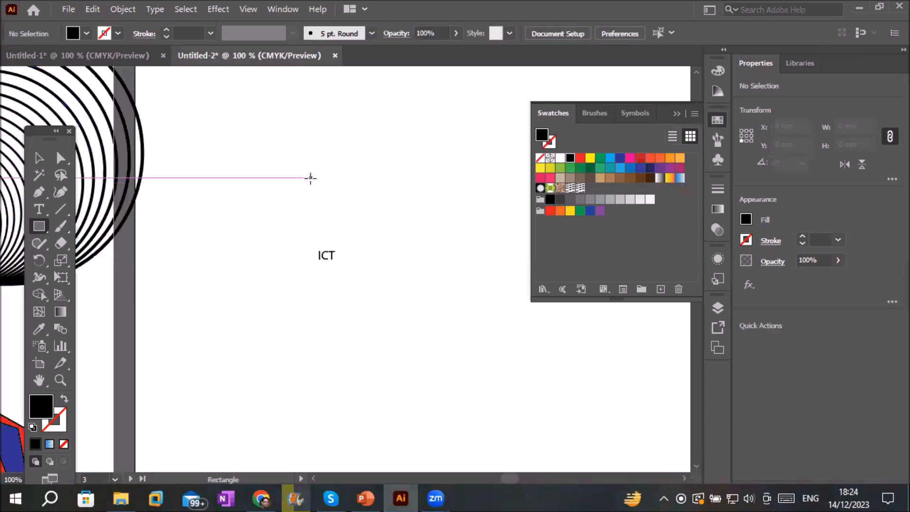
{"action": "left_click", "coordinate": [41, 228]}
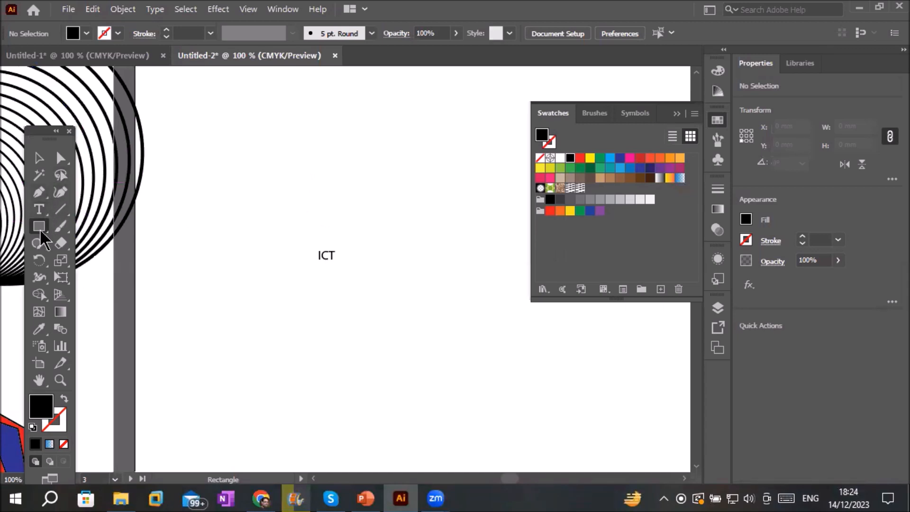
{"action": "left_click_drag", "start_coordinate": [255, 106], "coordinate": [272, 139]}
{"action": "left_click_drag", "start_coordinate": [314, 174], "coordinate": [449, 214]}
{"action": "scroll", "coordinate": [450, 217], "scroll_direction": "down", "scroll_amount": 1}
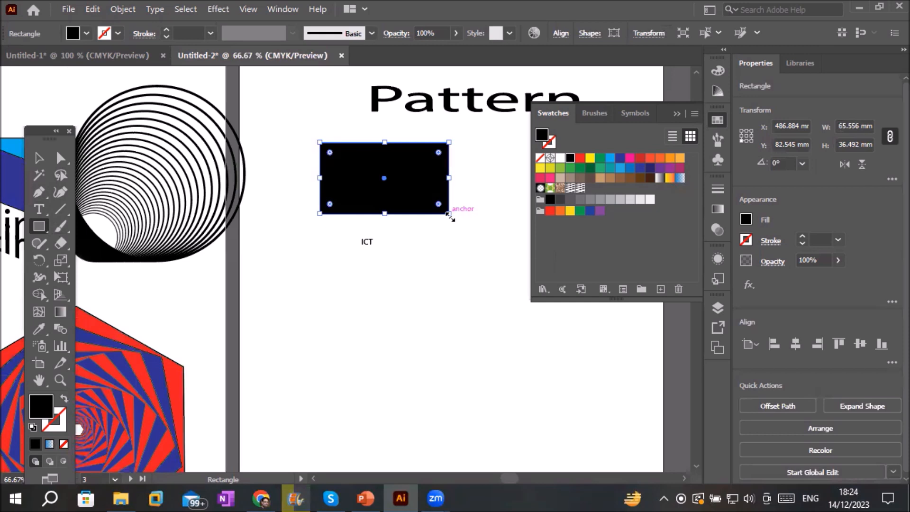
Fill the new rectangle with the brick-by-column ICT pattern swatch
{"action": "left_click", "coordinate": [571, 189]}
{"action": "scroll", "coordinate": [465, 150], "scroll_direction": "up", "scroll_amount": 3}
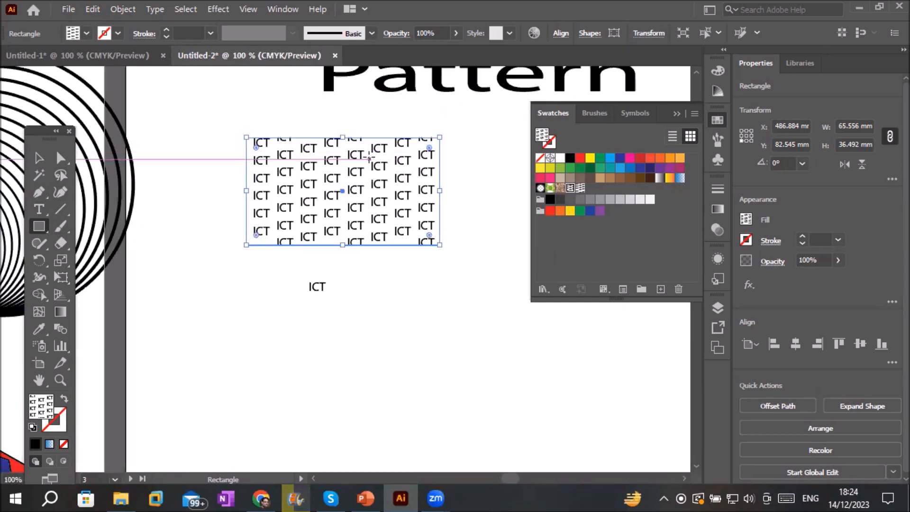
{"action": "scroll", "coordinate": [369, 157], "scroll_direction": "up", "scroll_amount": 1}
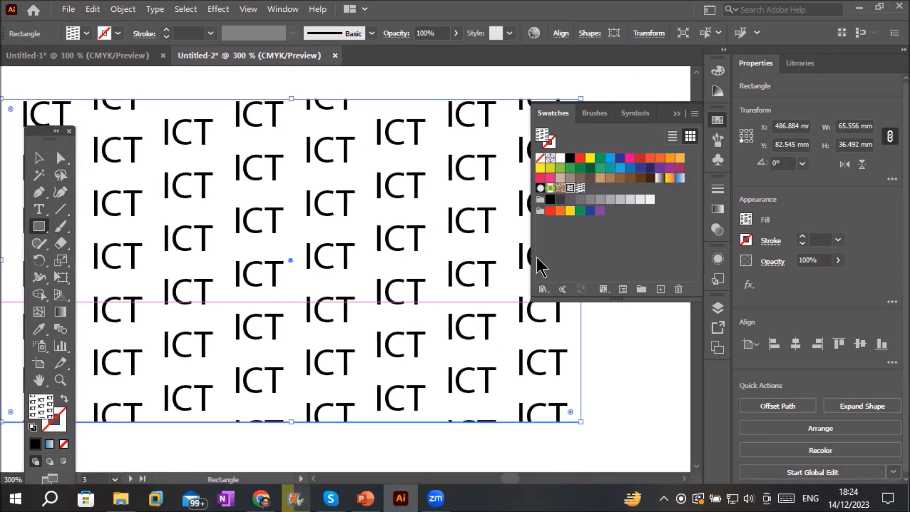
Open the "ICT column pattern" swatch for editing
{"action": "left_click", "coordinate": [580, 190]}
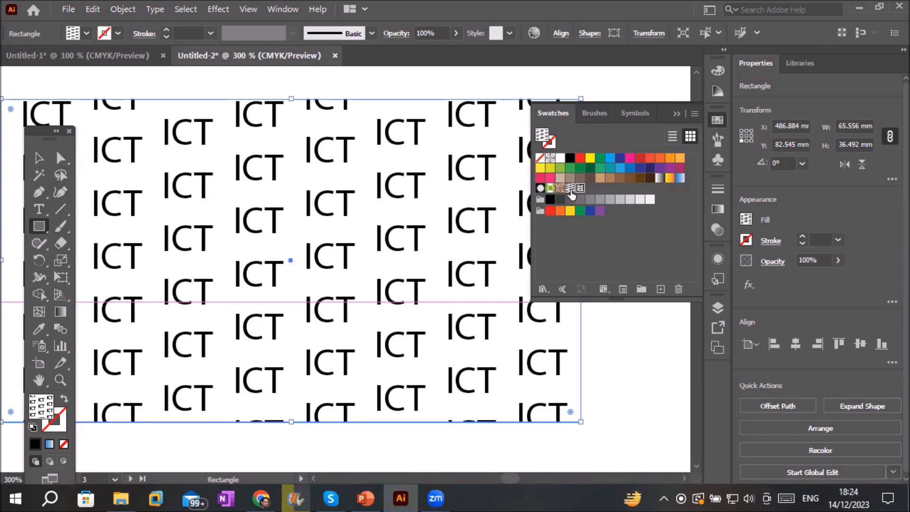
{"action": "left_click", "coordinate": [581, 190]}
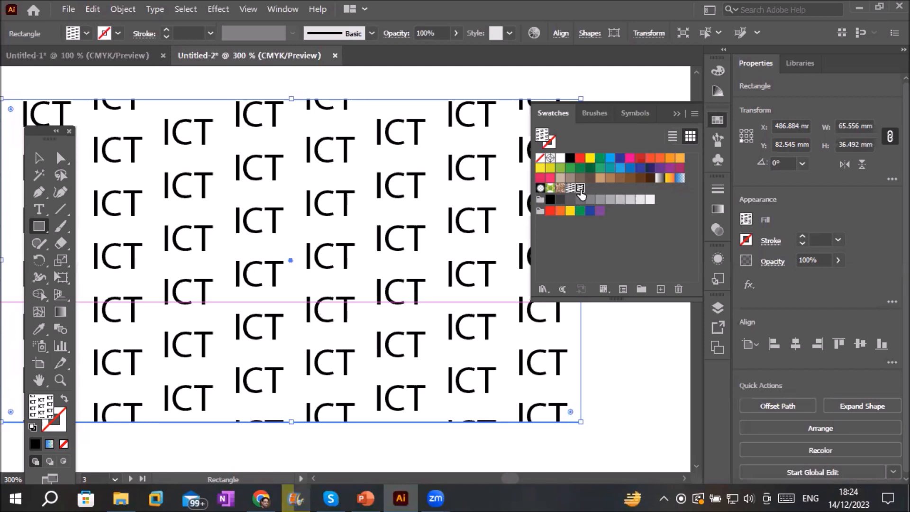
{"action": "double_click", "coordinate": [581, 189]}
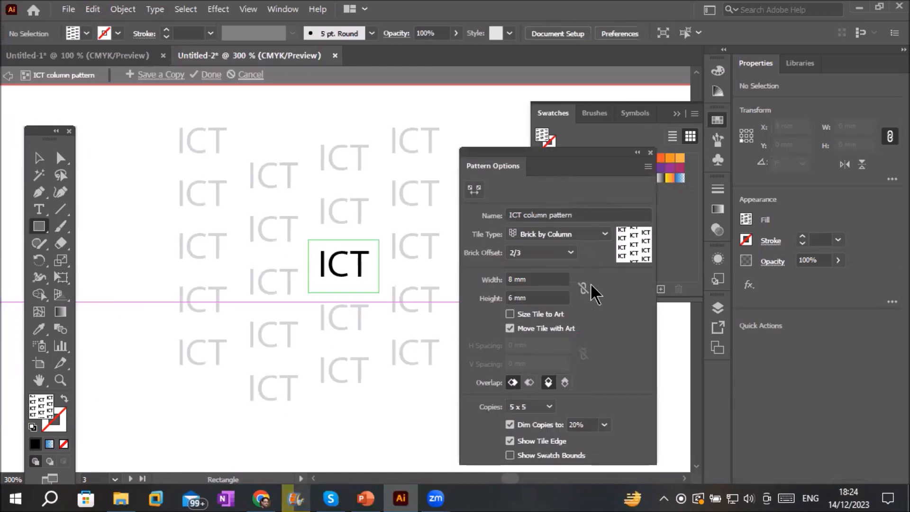
Try the Grid, Brick by Row and Brick by Column tile types on the ICT column pattern
{"action": "left_click", "coordinate": [600, 234]}
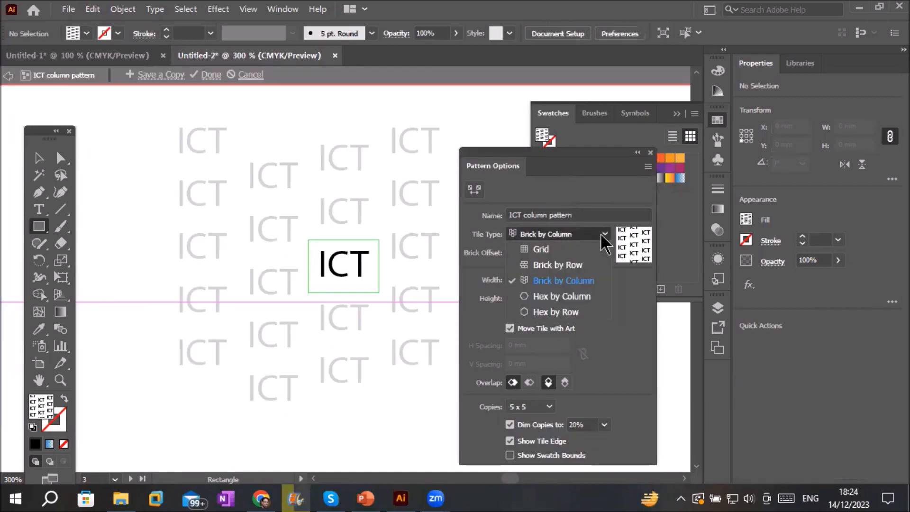
{"action": "left_click", "coordinate": [568, 248]}
{"action": "left_click", "coordinate": [572, 235]}
{"action": "left_click", "coordinate": [574, 266]}
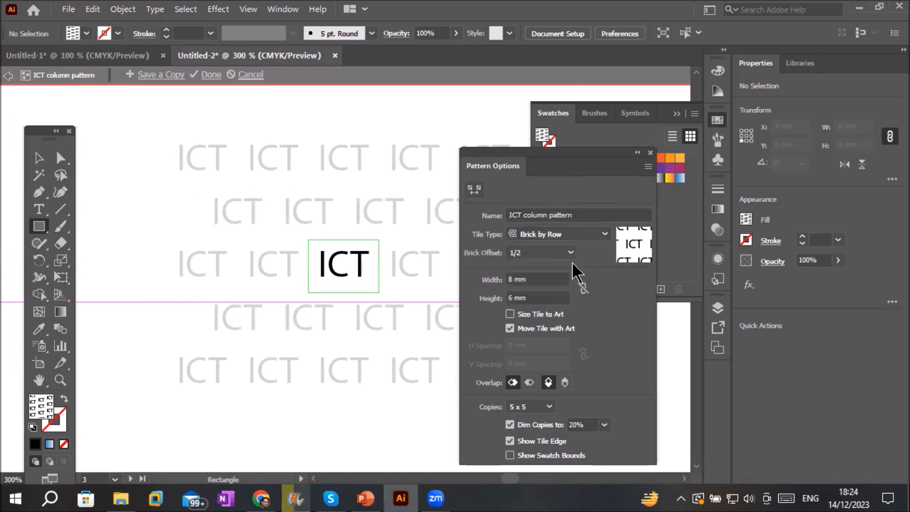
{"action": "left_click", "coordinate": [579, 236]}
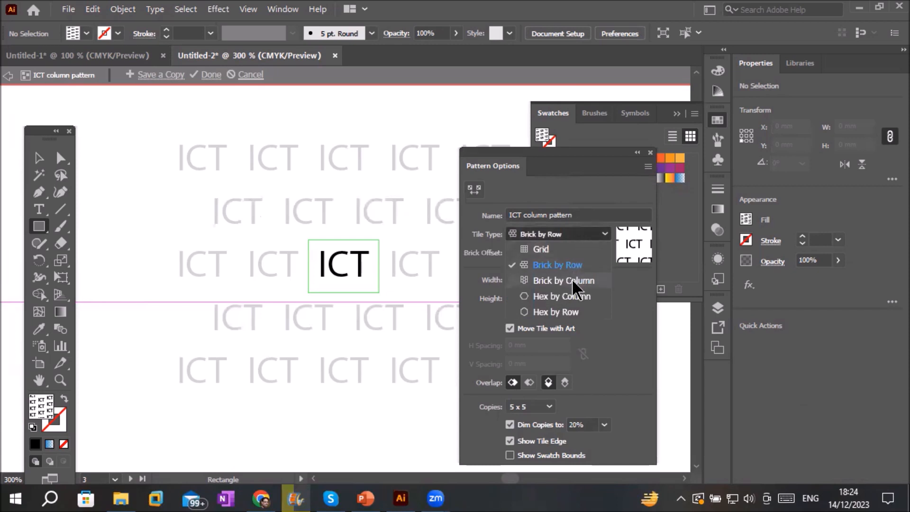
{"action": "left_click", "coordinate": [574, 281]}
Set the tile type to Hex by Column and save a copy of the pattern named "ICT hexa pattern"
{"action": "left_click", "coordinate": [573, 237]}
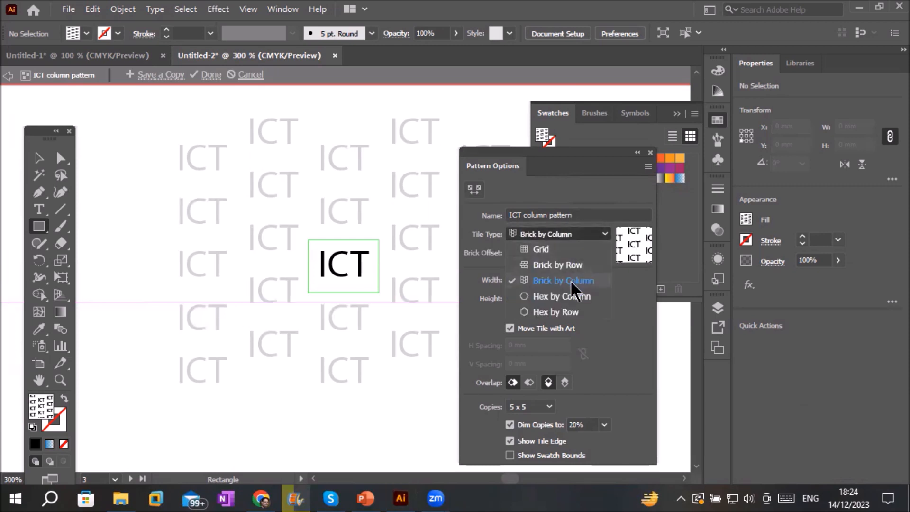
{"action": "left_click", "coordinate": [574, 297]}
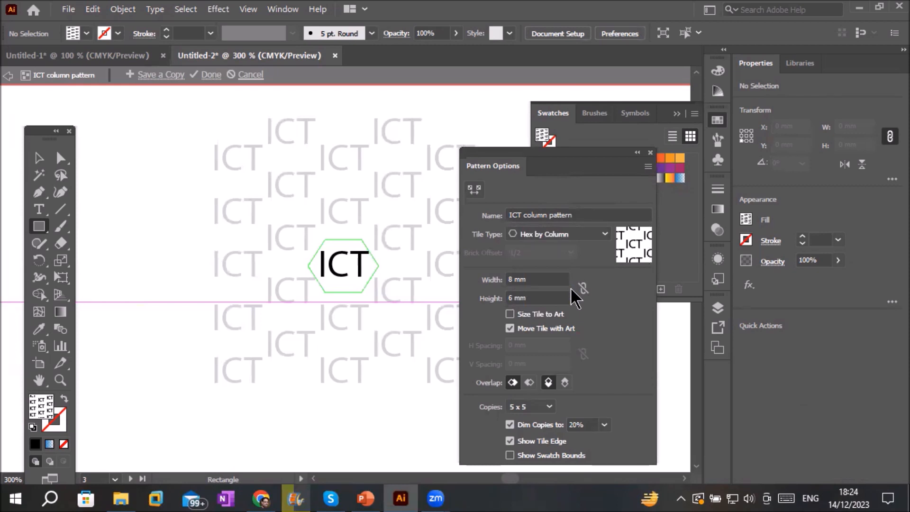
{"action": "left_click", "coordinate": [159, 79]}
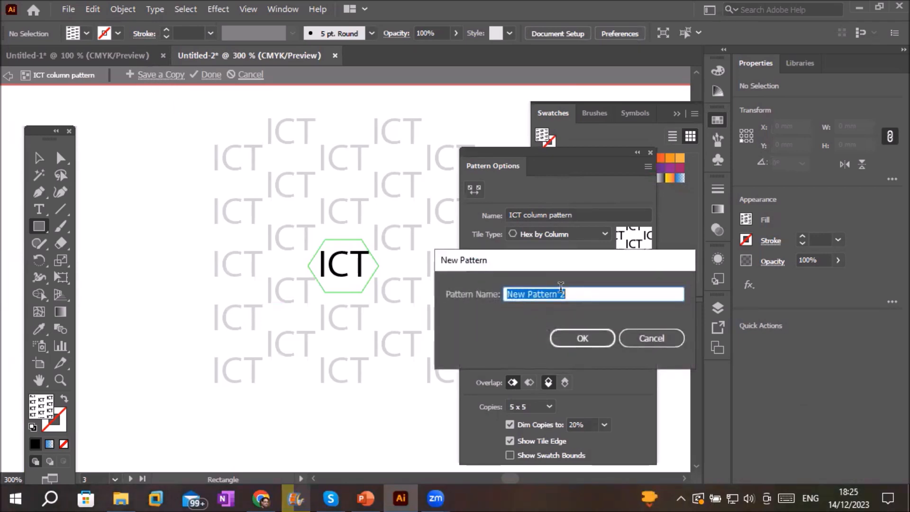
{"action": "type", "text": "ICT hex"}
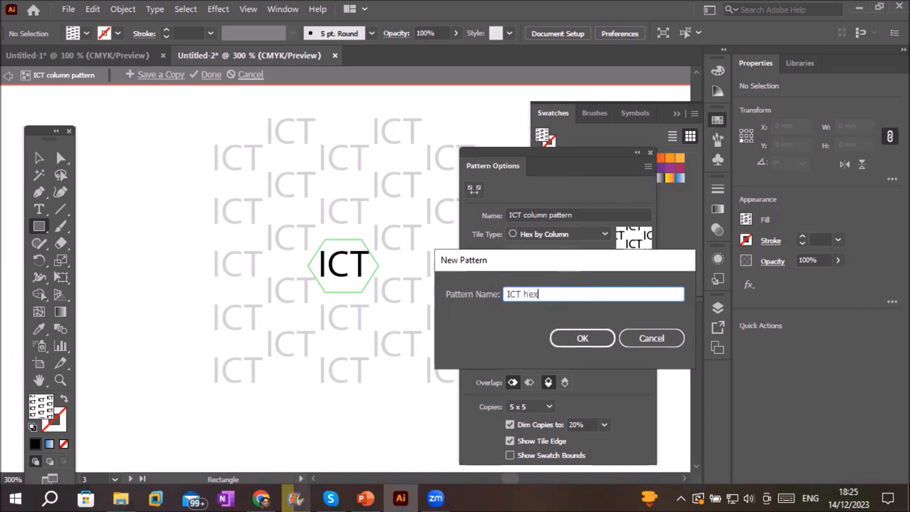
{"action": "type", "text": "a pattern"}
{"action": "key", "text": "Return"}
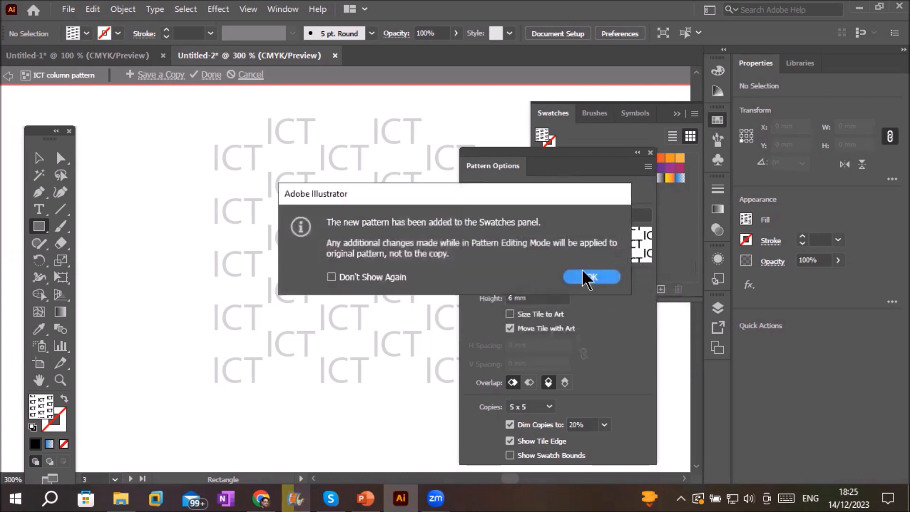
{"action": "left_click", "coordinate": [588, 278]}
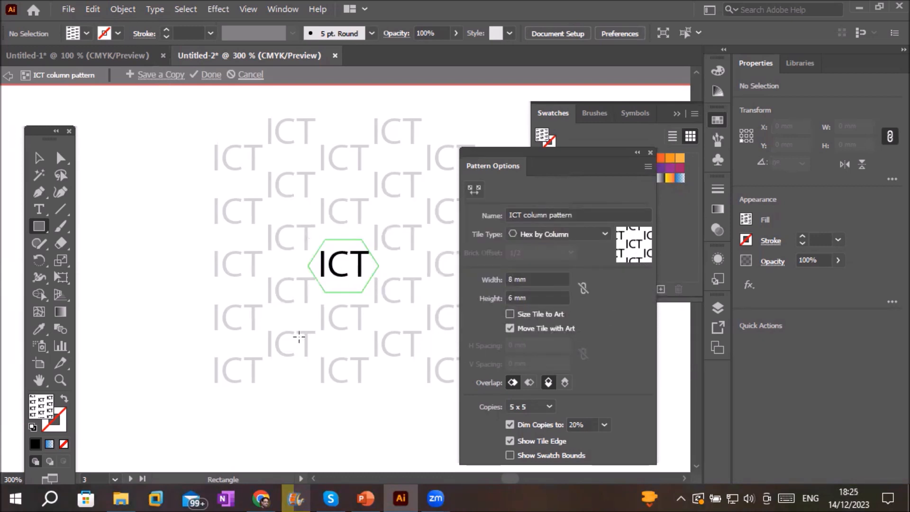
Exit pattern editing and move the patterned rectangle beneath the Pattern title, to about X 517.4 mm, Y 79 mm
{"action": "left_click", "coordinate": [7, 76]}
{"action": "scroll", "coordinate": [95, 209], "scroll_direction": "down", "scroll_amount": 3}
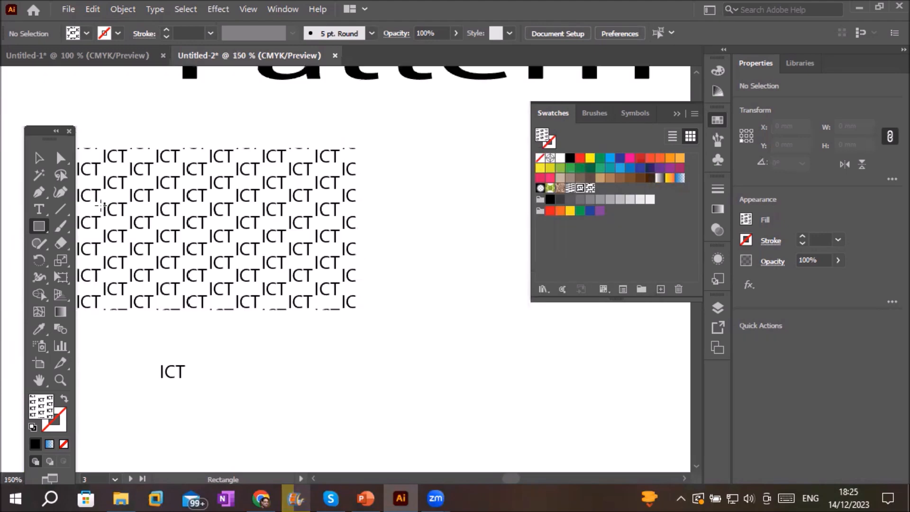
{"action": "left_click", "coordinate": [39, 158]}
{"action": "left_click_drag", "start_coordinate": [180, 197], "coordinate": [303, 177]}
{"action": "scroll", "coordinate": [336, 282], "scroll_direction": "down", "scroll_amount": 2}
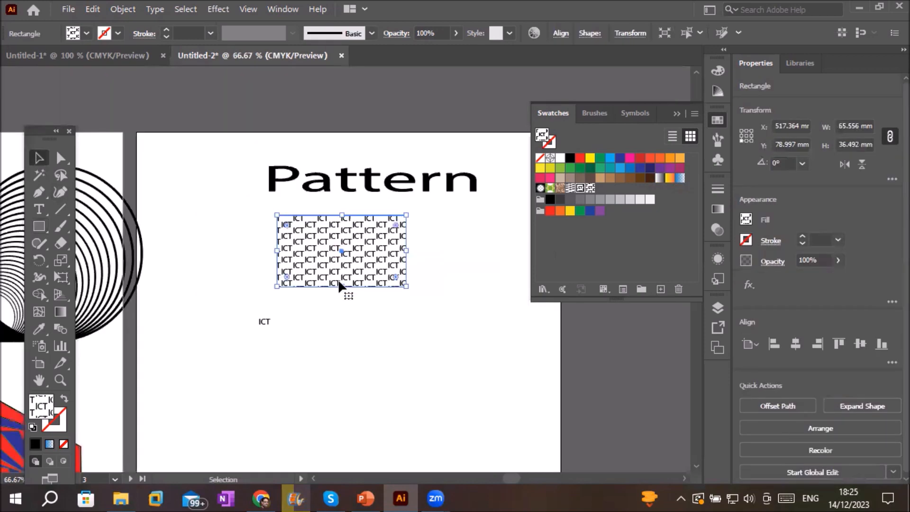
Draw an ellipse about 55 by 47 mm with the ICT hexa pattern fill, below and to the right of the patterned rectangle
{"action": "scroll", "coordinate": [412, 306], "scroll_direction": "up", "scroll_amount": 1}
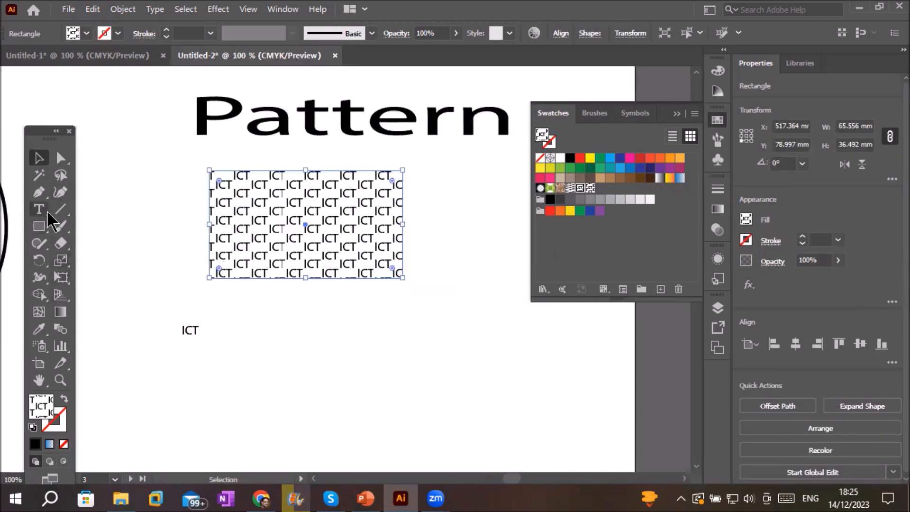
{"action": "left_click", "coordinate": [39, 229]}
{"action": "left_click", "coordinate": [39, 232]}
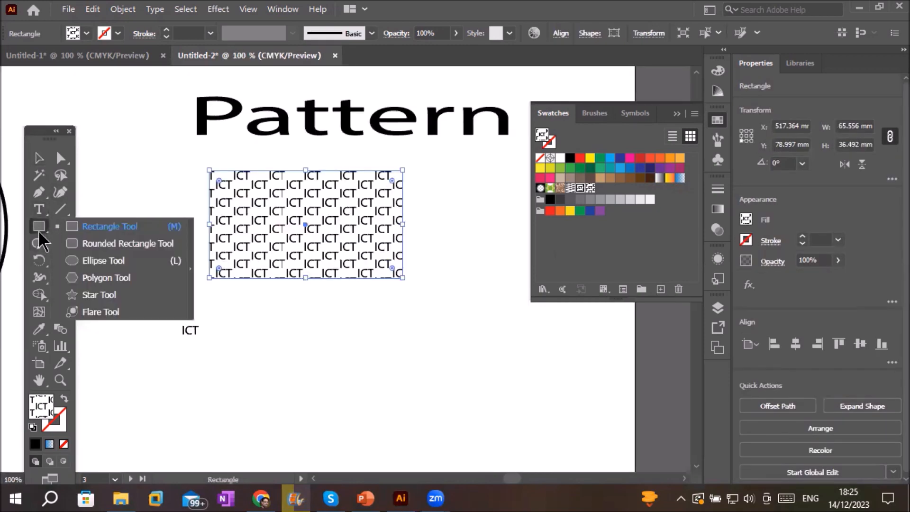
{"action": "left_click", "coordinate": [104, 260]}
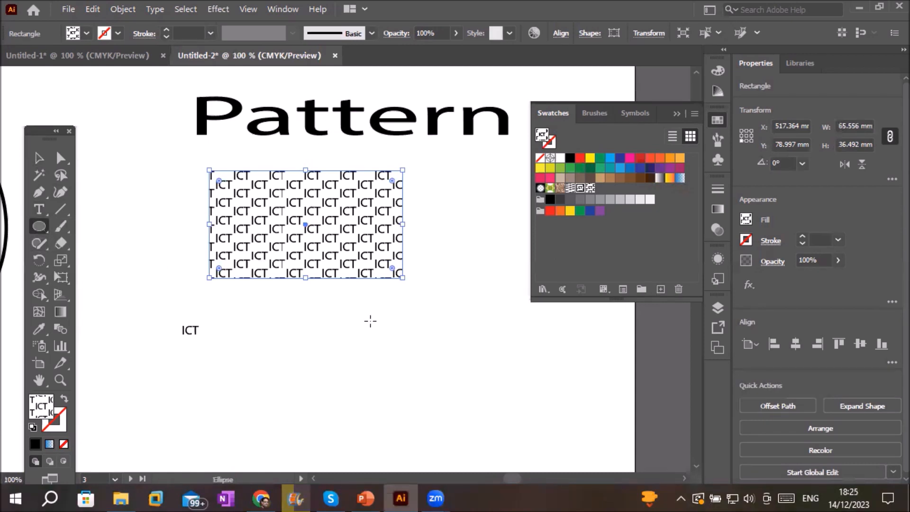
{"action": "left_click_drag", "start_coordinate": [347, 310], "coordinate": [507, 449]}
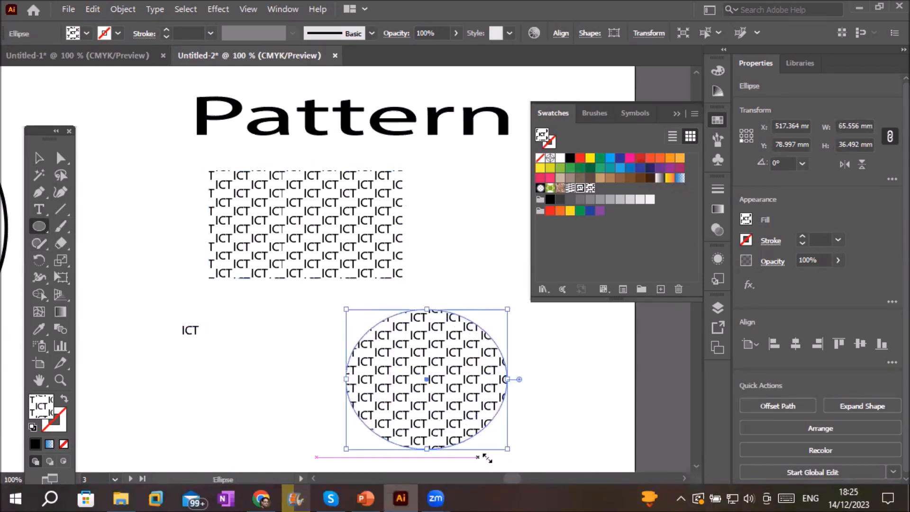
Draw a pattern-filled five-pointed star about 57 mm wide and place it beside the ellipse, at about X 504 mm, Y 138 mm
{"action": "left_click", "coordinate": [38, 226]}
{"action": "left_click", "coordinate": [97, 295]}
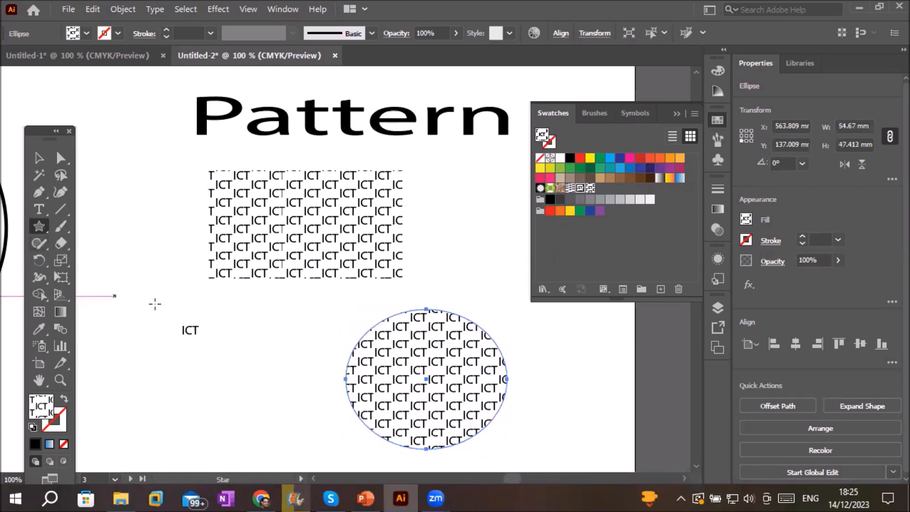
{"action": "left_click_drag", "start_coordinate": [228, 308], "coordinate": [283, 379]}
{"action": "left_click", "coordinate": [39, 158]}
{"action": "left_click_drag", "start_coordinate": [278, 328], "coordinate": [291, 394]}
{"action": "scroll", "coordinate": [291, 392], "scroll_direction": "down", "scroll_amount": 1}
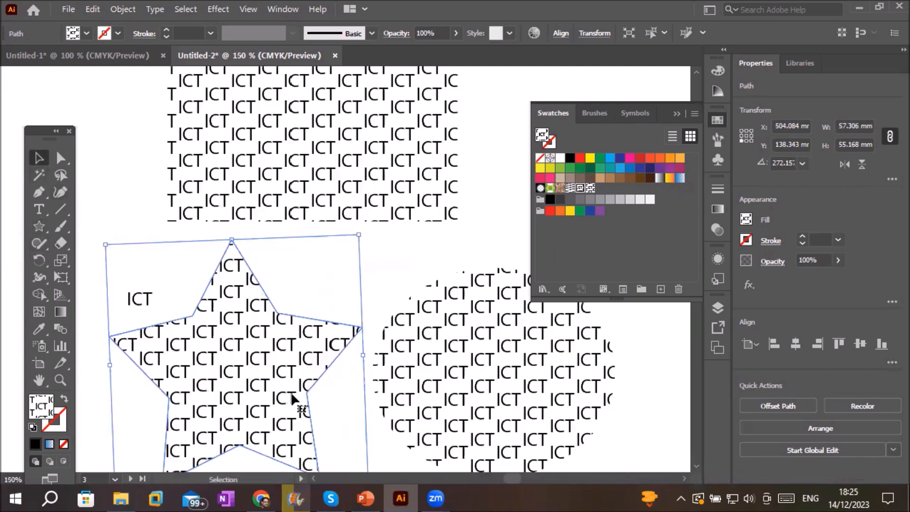
Delete the patterned rectangle, ellipse and star together with the ICT text, keeping the Pattern title
{"action": "left_click_drag", "start_coordinate": [187, 307], "coordinate": [447, 467]}
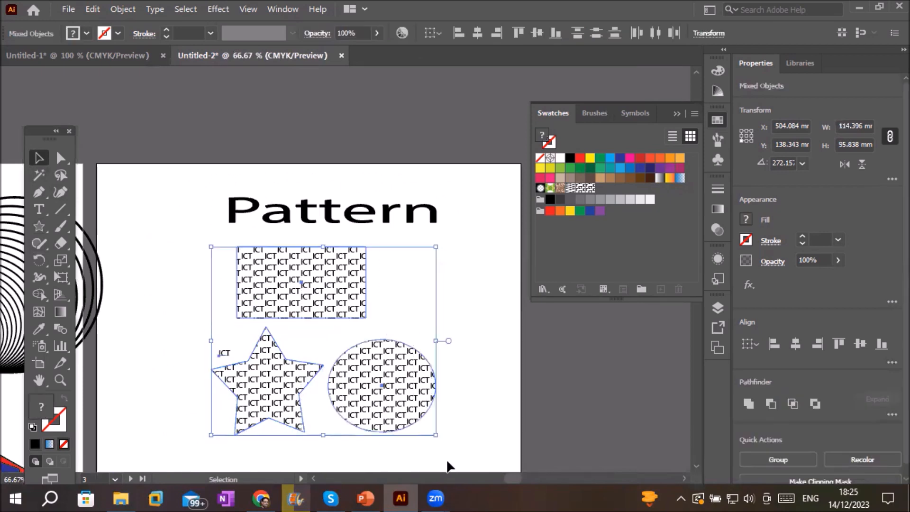
{"action": "key", "text": "Delete"}
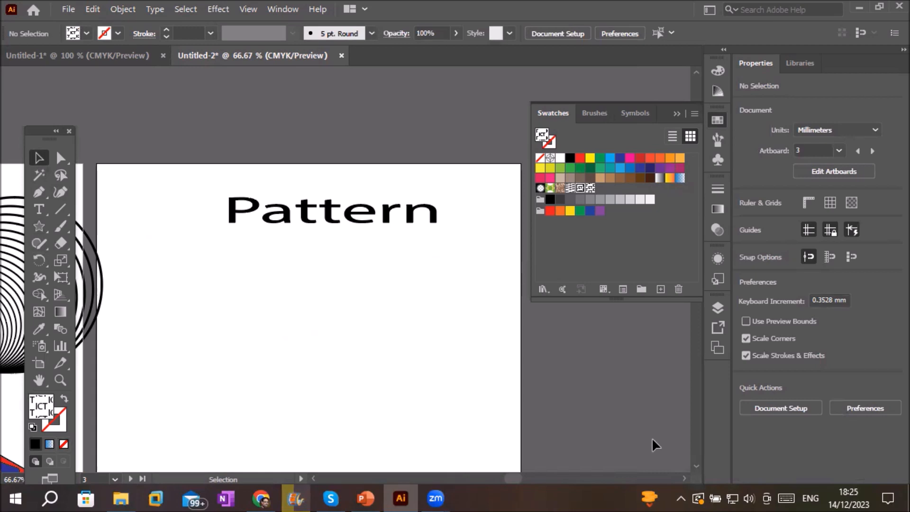
{"action": "scroll", "coordinate": [697, 469], "scroll_direction": "down", "scroll_amount": 3}
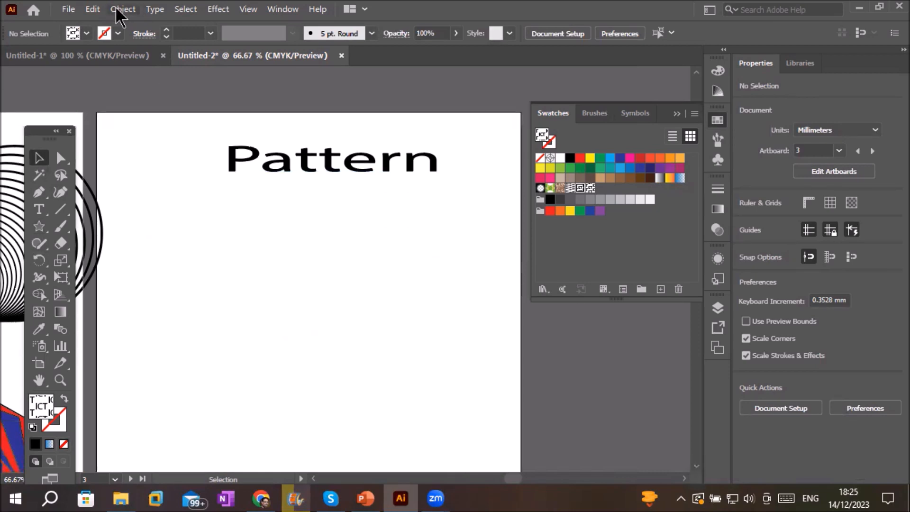
Open the Glyphs collection and set its font to Webdings
{"action": "left_click", "coordinate": [156, 9]}
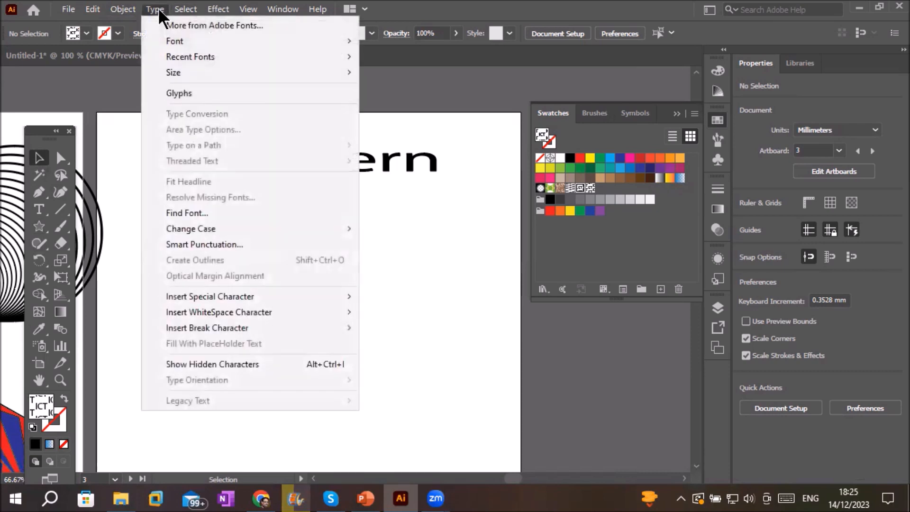
{"action": "left_click", "coordinate": [202, 95]}
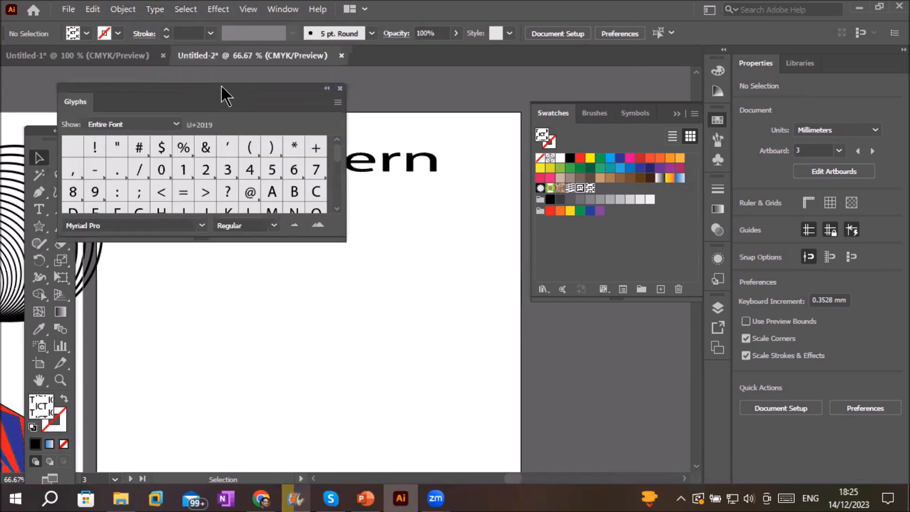
{"action": "left_click_drag", "start_coordinate": [221, 90], "coordinate": [443, 84]}
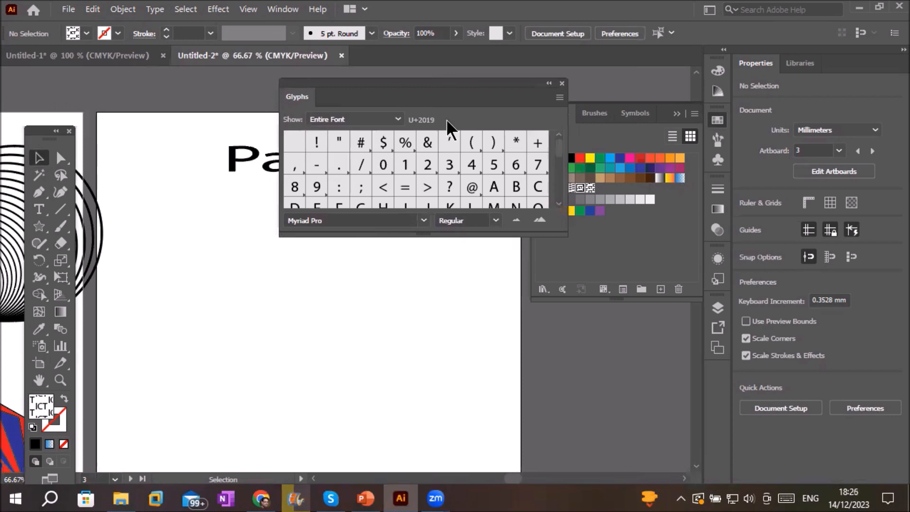
{"action": "left_click", "coordinate": [422, 221]}
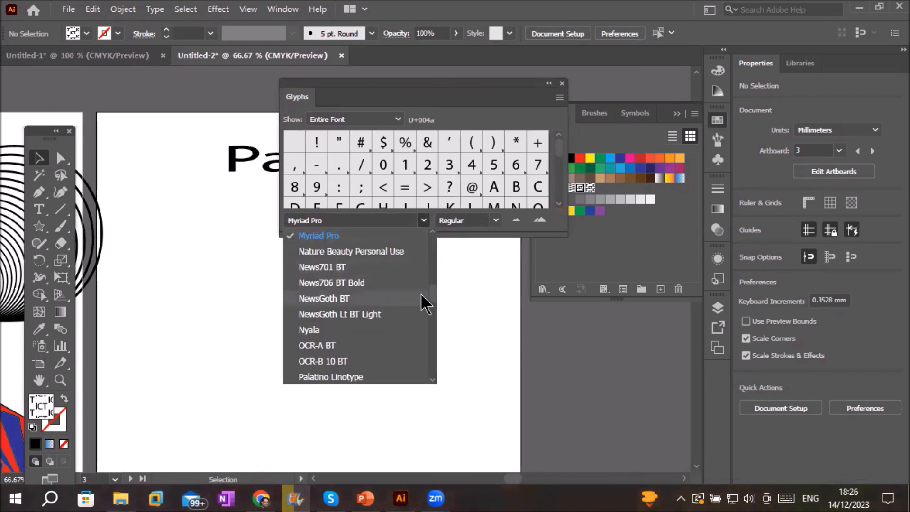
{"action": "scroll", "coordinate": [424, 303], "scroll_direction": "down", "scroll_amount": 15}
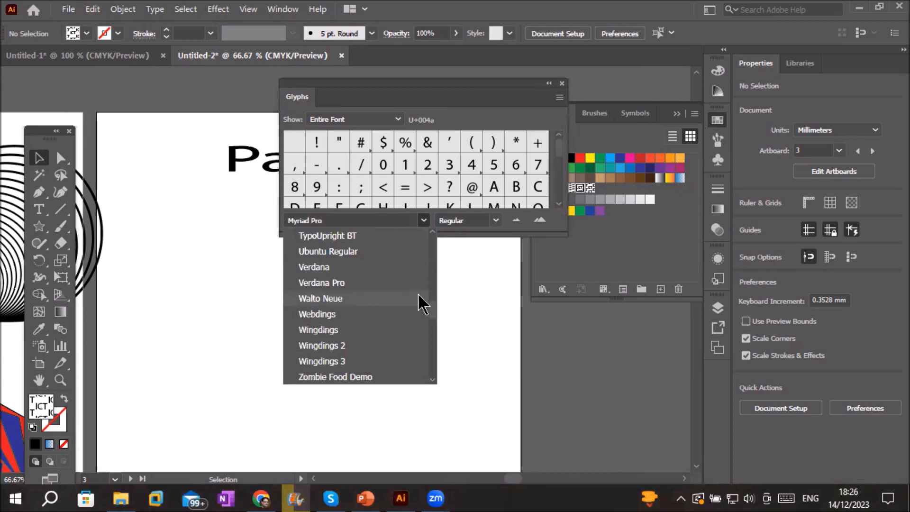
{"action": "left_click", "coordinate": [361, 314]}
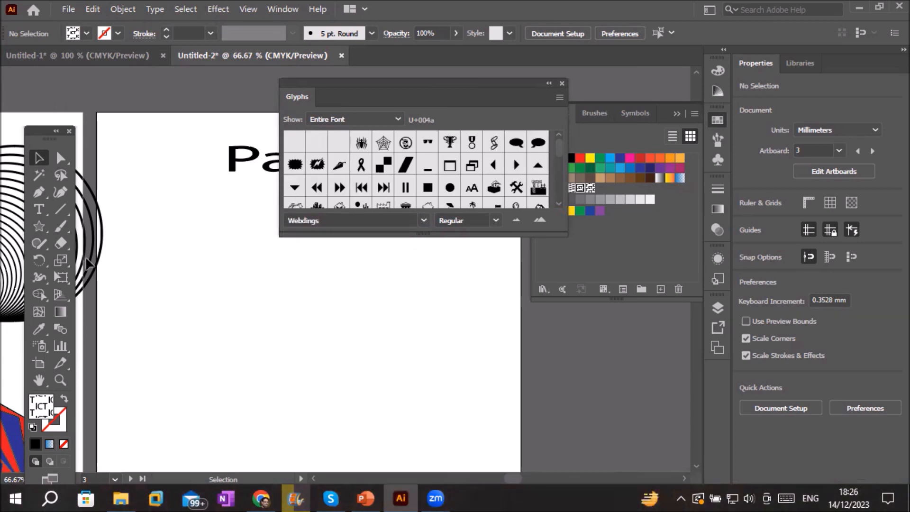
Insert the Webdings dog glyph as a 12 pt text object on the empty artboard below the title
{"action": "left_click", "coordinate": [39, 209]}
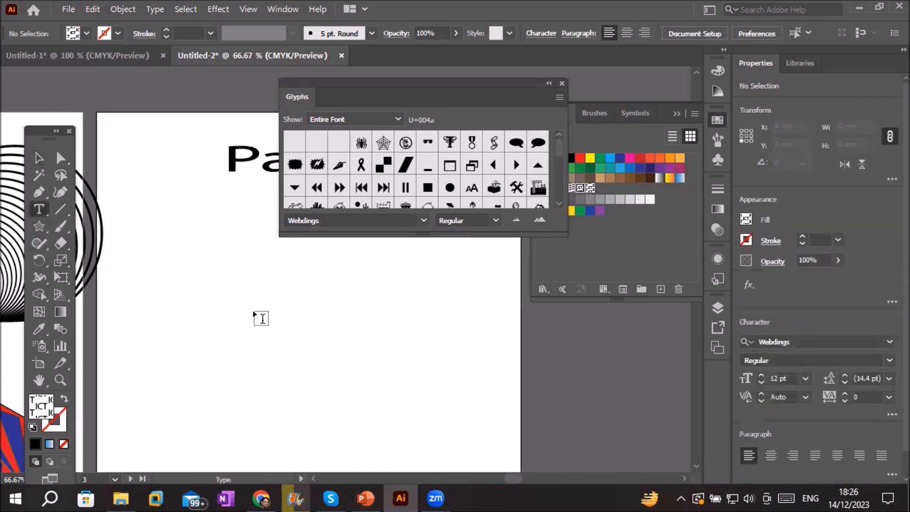
{"action": "left_click", "coordinate": [261, 318]}
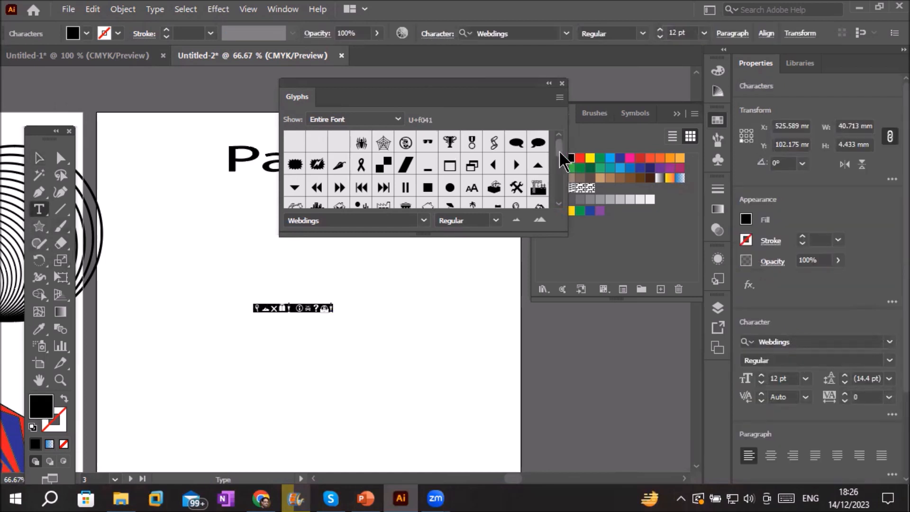
{"action": "scroll", "coordinate": [559, 164], "scroll_direction": "down", "scroll_amount": 5}
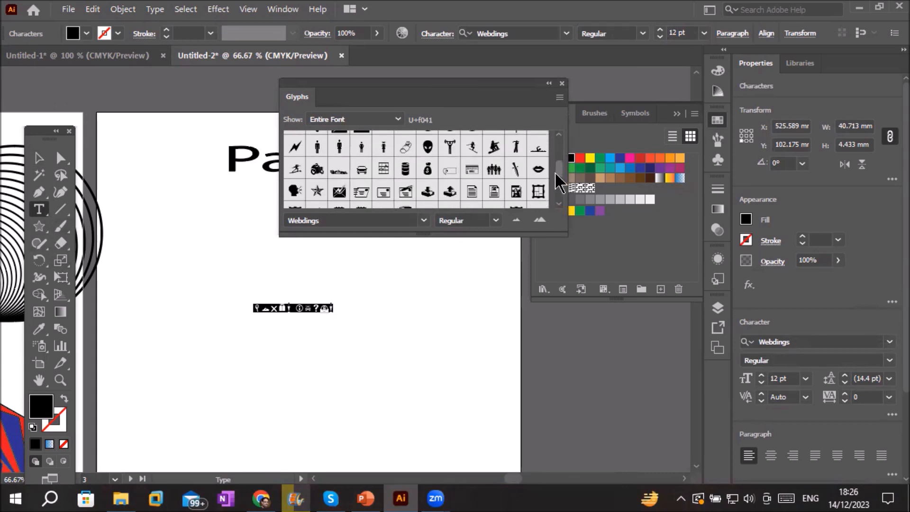
{"action": "scroll", "coordinate": [557, 174], "scroll_direction": "up", "scroll_amount": 2}
{"action": "scroll", "coordinate": [556, 178], "scroll_direction": "down", "scroll_amount": 4}
{"action": "scroll", "coordinate": [556, 190], "scroll_direction": "down", "scroll_amount": 4}
{"action": "scroll", "coordinate": [554, 202], "scroll_direction": "down", "scroll_amount": 2}
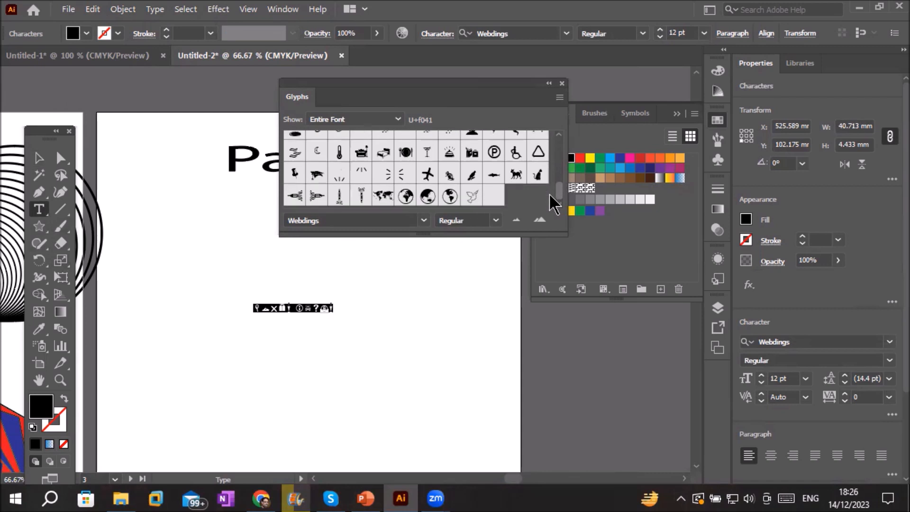
{"action": "double_click", "coordinate": [517, 176]}
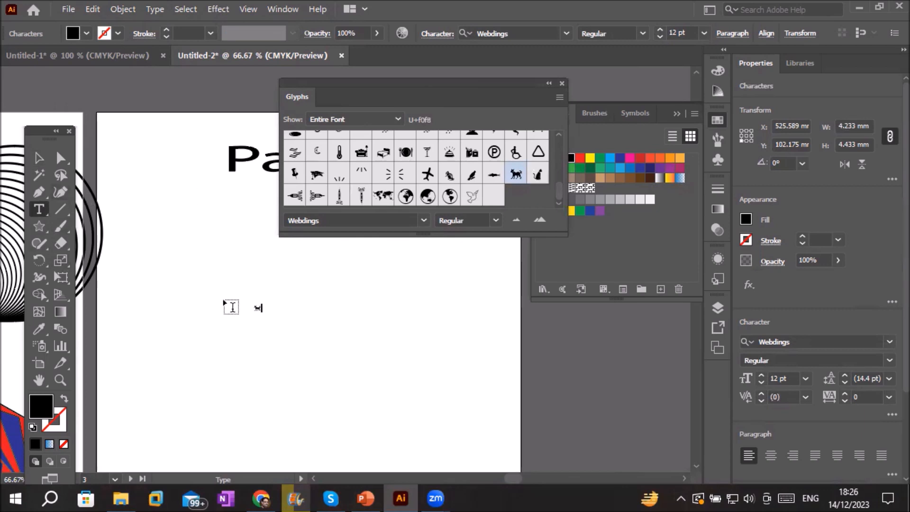
Insert the sitting cat glyph above and left of the dog, and the airplane glyph below and right of it, as separate text objects
{"action": "left_click", "coordinate": [240, 291]}
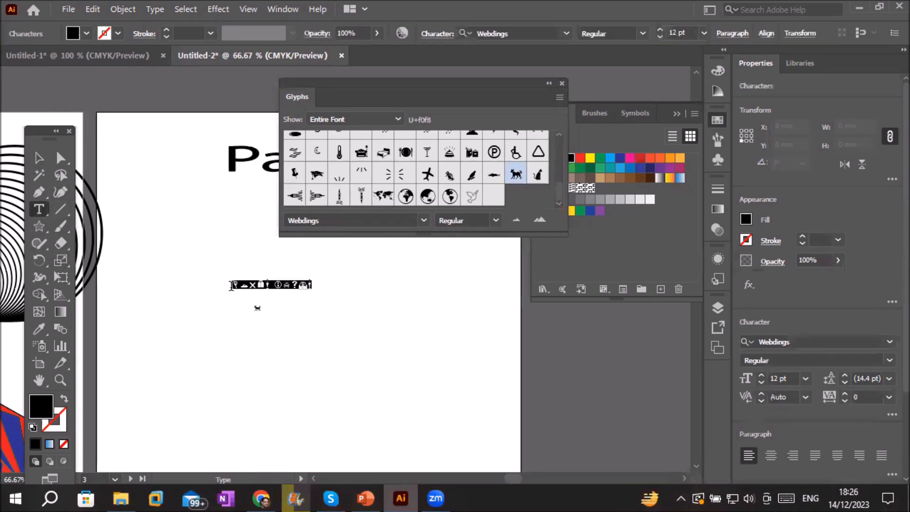
{"action": "double_click", "coordinate": [538, 177]}
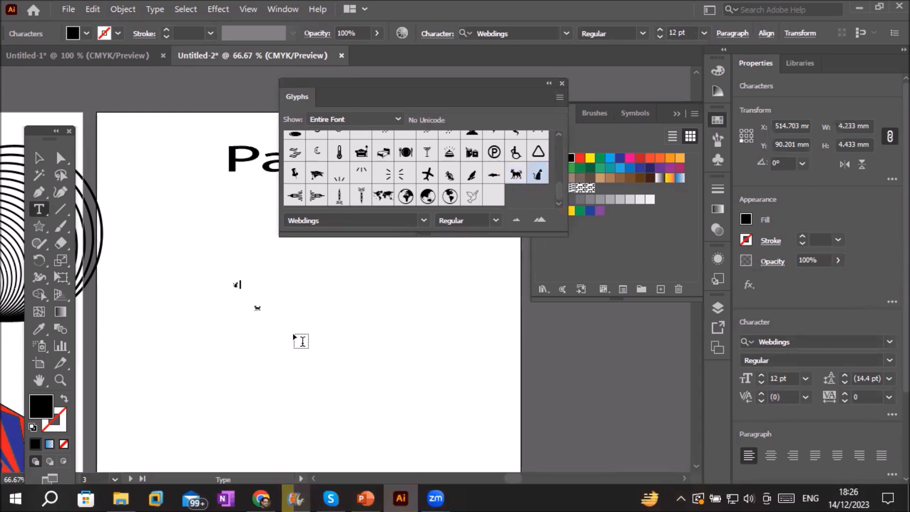
{"action": "left_click", "coordinate": [302, 342]}
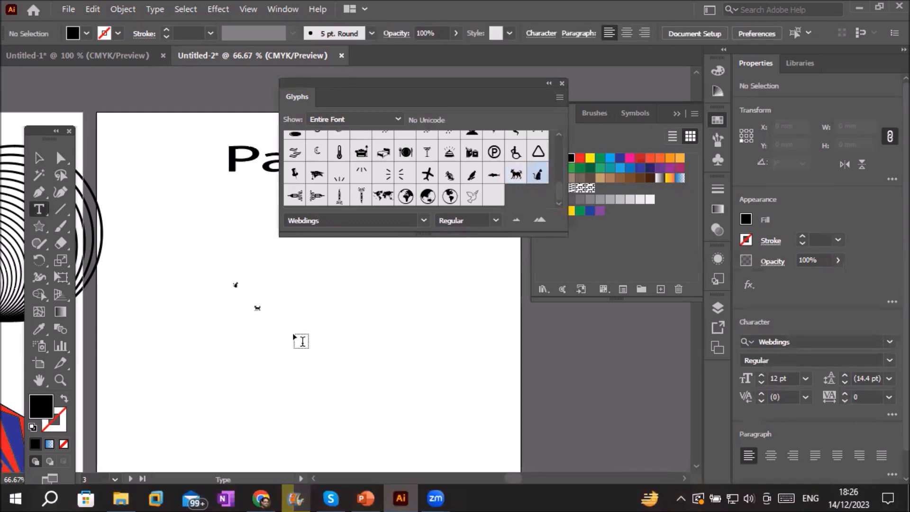
{"action": "left_click", "coordinate": [301, 341]}
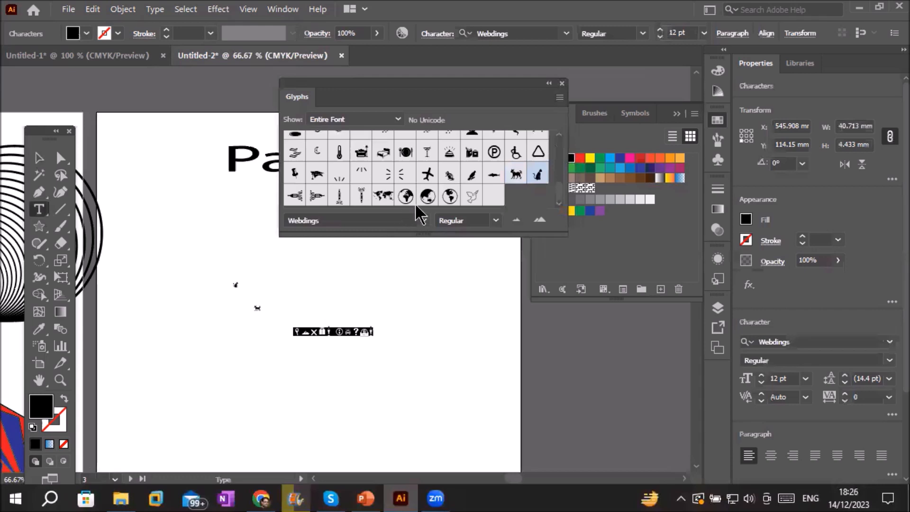
{"action": "left_click", "coordinate": [426, 174]}
{"action": "double_click", "coordinate": [426, 176]}
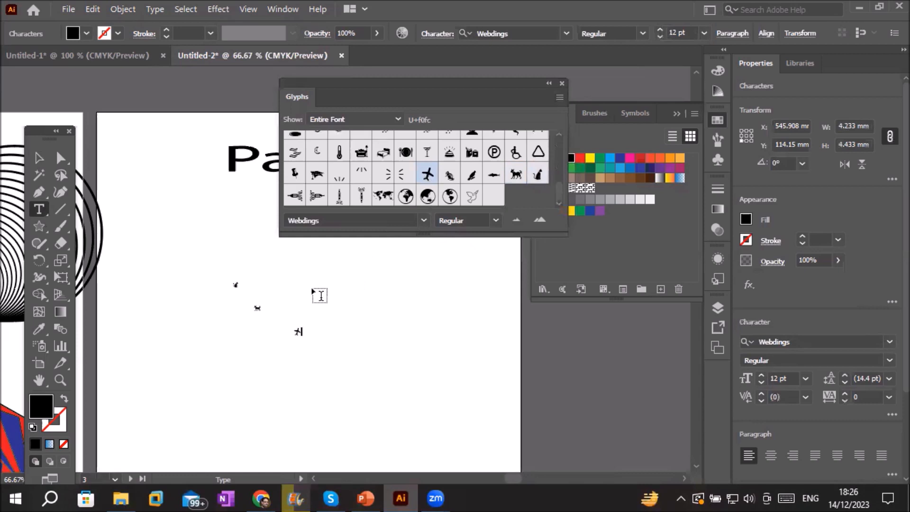
Insert the Webdings speaking-head glyph as a separate text object above and to the right of the airplane
{"action": "left_click", "coordinate": [320, 295]}
{"action": "left_click", "coordinate": [321, 295]}
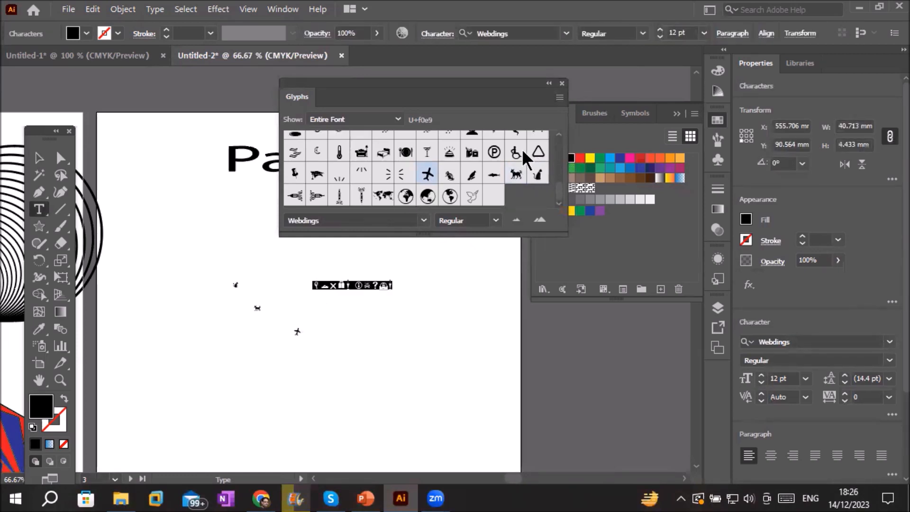
{"action": "scroll", "coordinate": [512, 151], "scroll_direction": "up", "scroll_amount": 3}
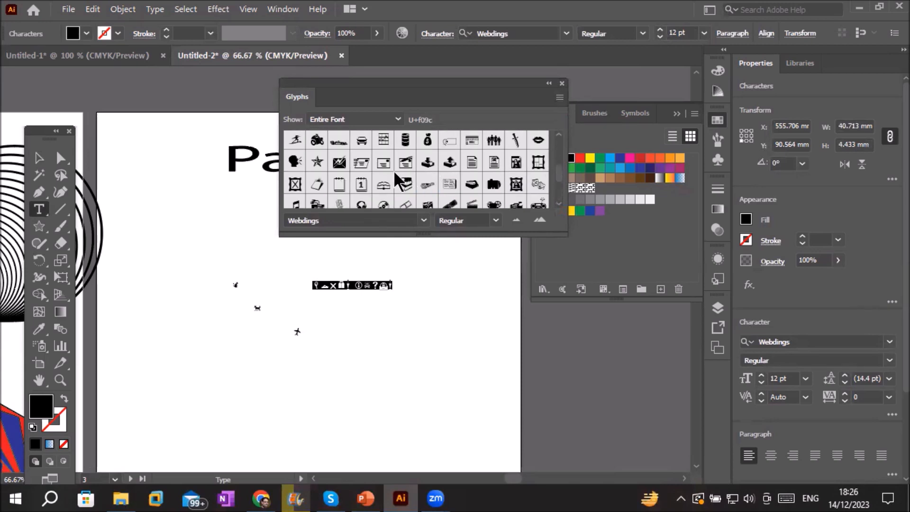
{"action": "scroll", "coordinate": [365, 176], "scroll_direction": "up", "scroll_amount": 2}
{"action": "scroll", "coordinate": [365, 175], "scroll_direction": "down", "scroll_amount": 2}
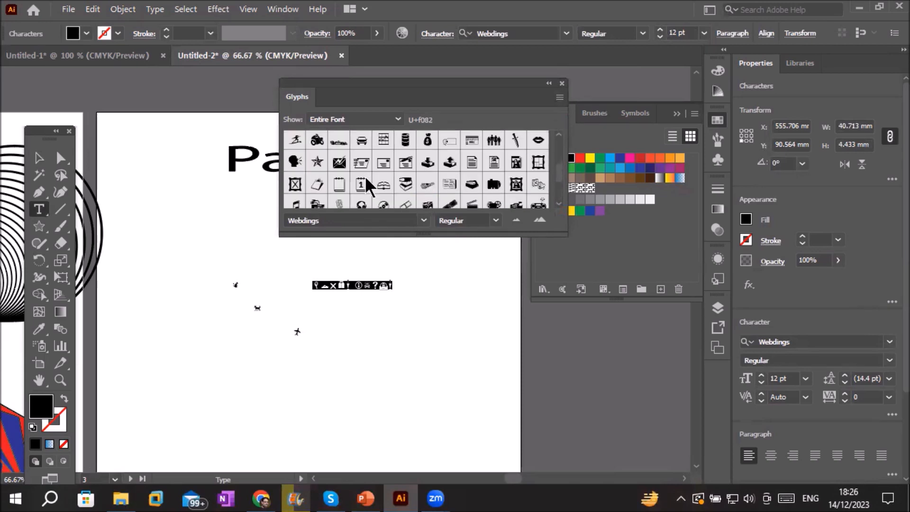
{"action": "double_click", "coordinate": [297, 160]}
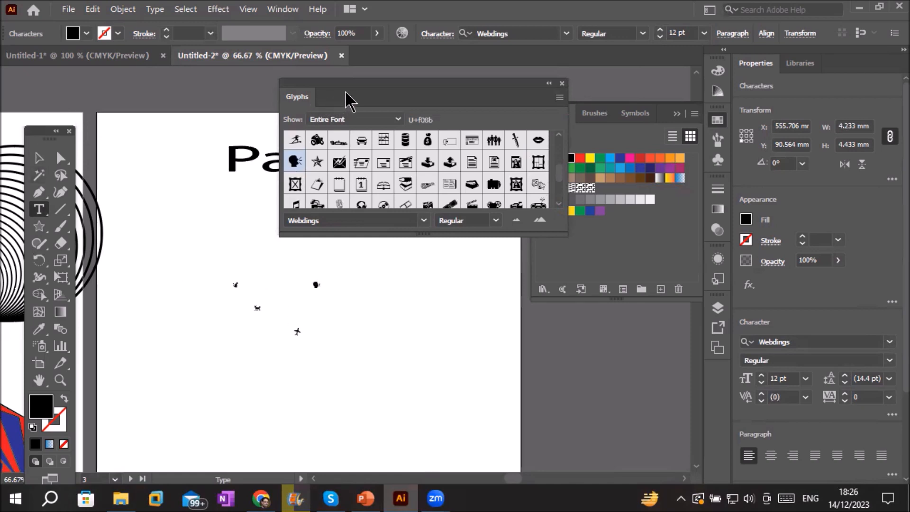
Move the speaking-head glyph closer to the dog, to about X 539.9 mm, Y 92.2 mm
{"action": "scroll", "coordinate": [346, 287], "scroll_direction": "up", "scroll_amount": 2}
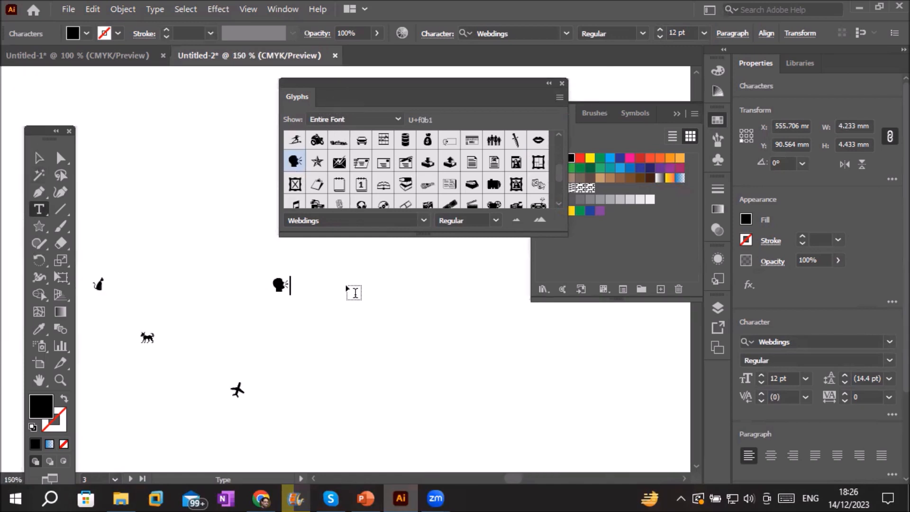
{"action": "left_click", "coordinate": [39, 158]}
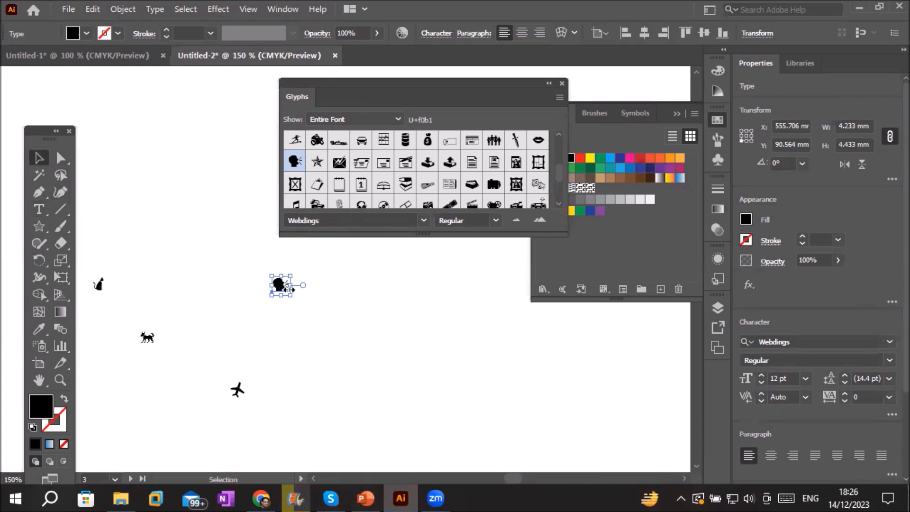
{"action": "left_click_drag", "start_coordinate": [289, 289], "coordinate": [218, 297]}
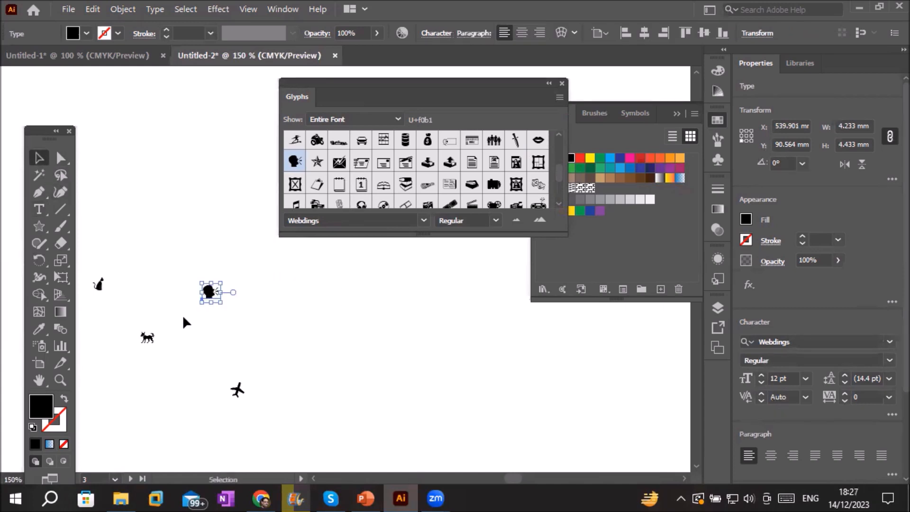
Move the dog glyph just below the speaking head, to about X 544.8 mm, Y 95.6 mm, and fill it with red
{"action": "left_click_drag", "start_coordinate": [148, 338], "coordinate": [231, 308]}
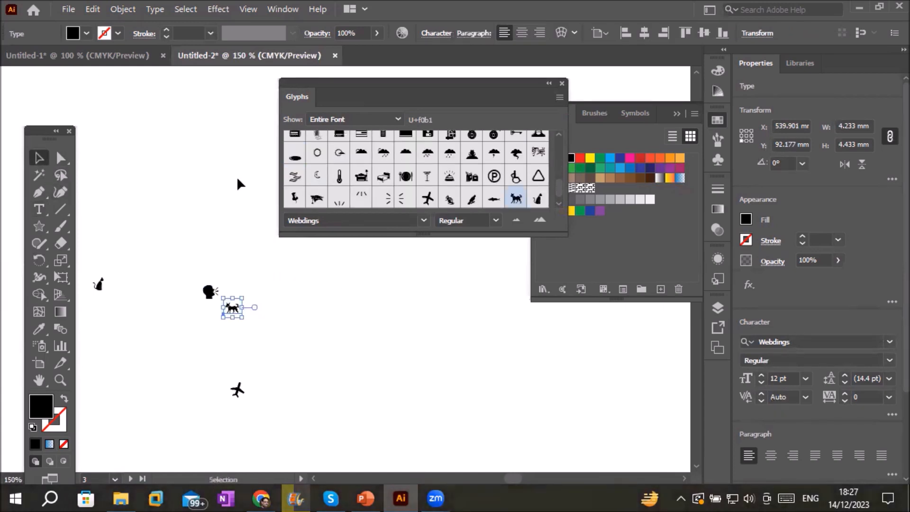
{"action": "left_click", "coordinate": [86, 33]}
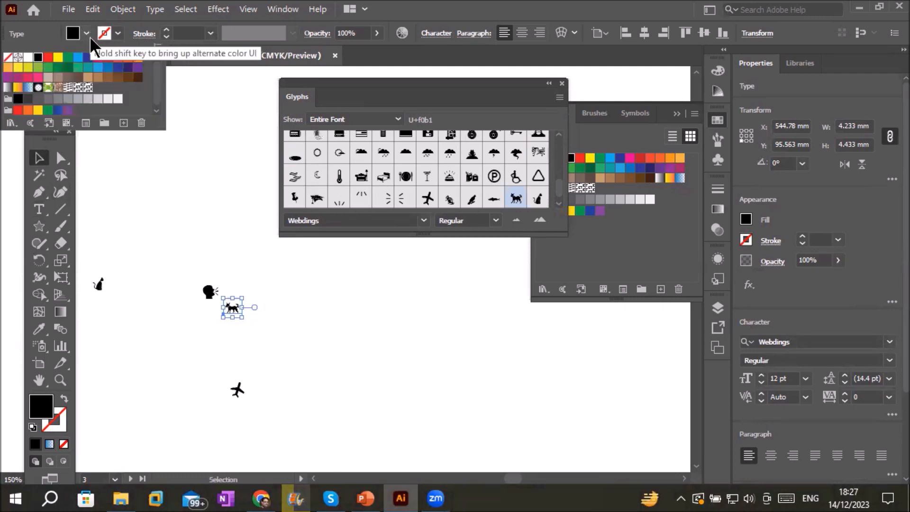
{"action": "left_click", "coordinate": [48, 57]}
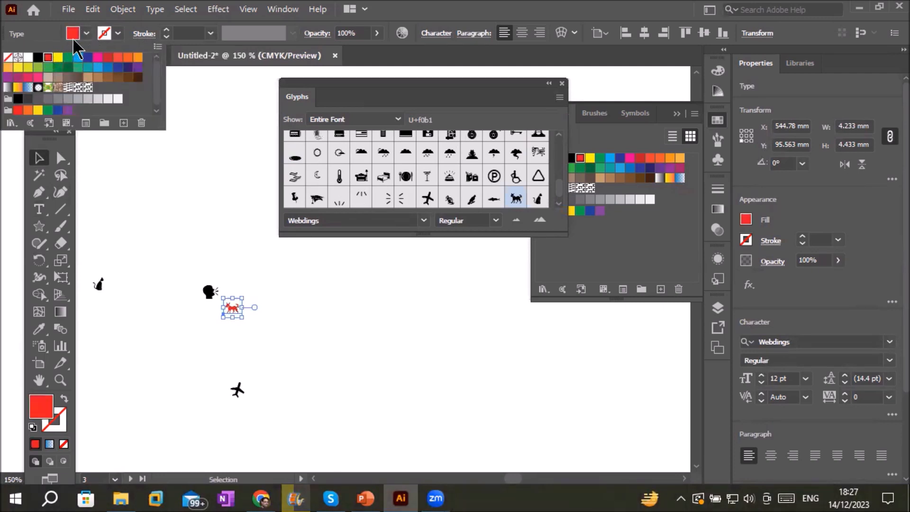
Fill the speaking-head glyph with dark blue
{"action": "left_click", "coordinate": [208, 290]}
{"action": "left_click", "coordinate": [207, 290]}
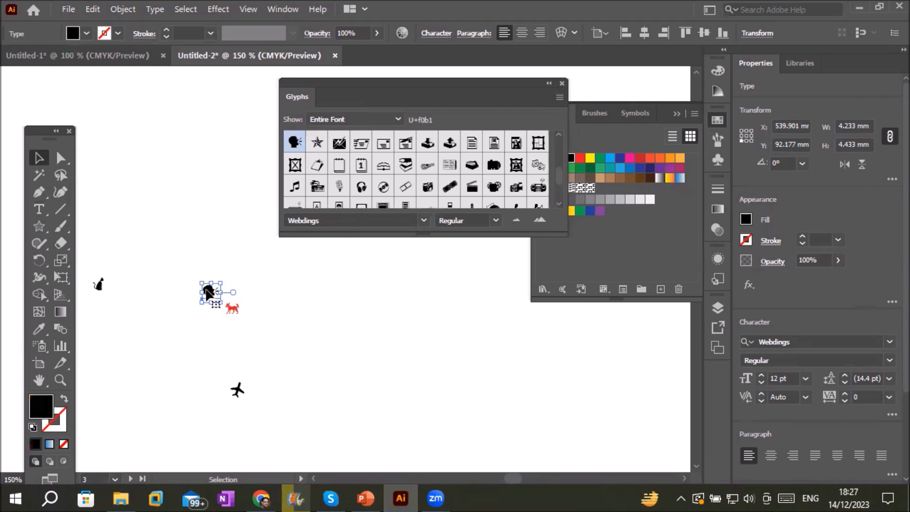
{"action": "left_click", "coordinate": [86, 33]}
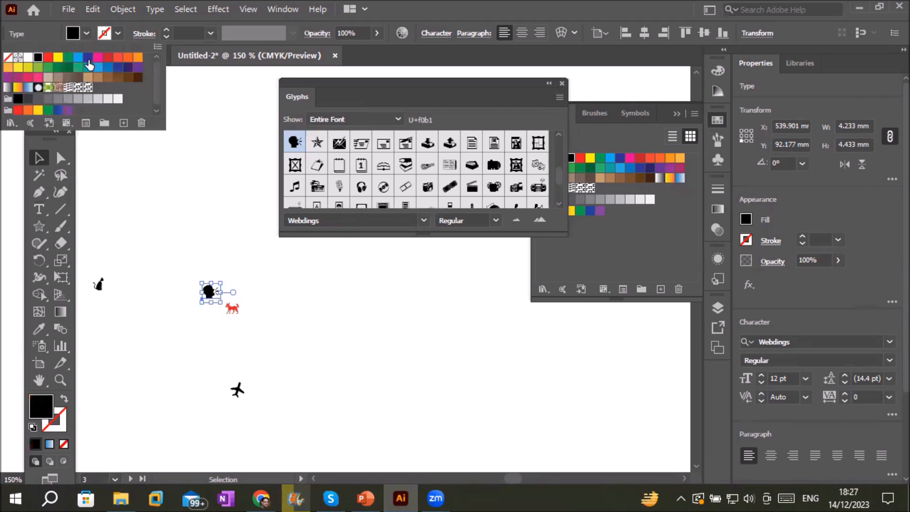
{"action": "left_click", "coordinate": [88, 58]}
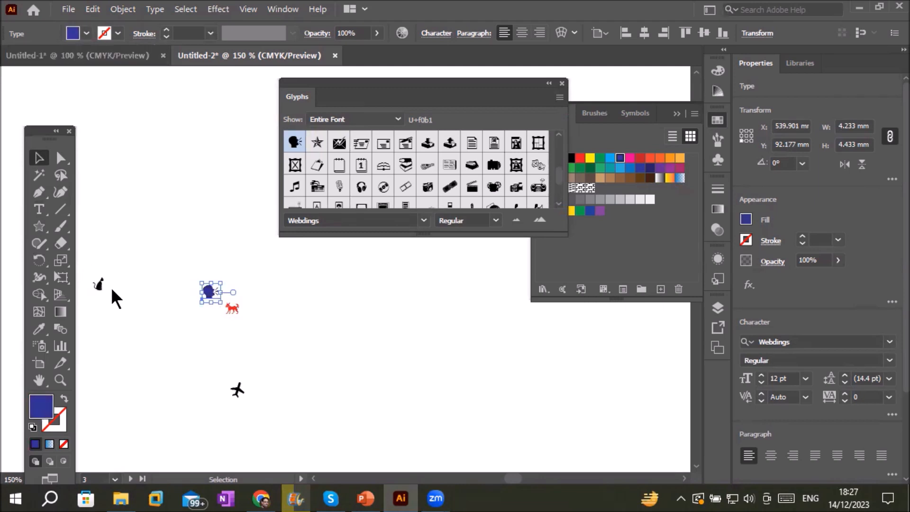
Move the sitting cat below the speaking head, enlarge it to about 13.2 × 12.1 mm, and fill it with light blue
{"action": "left_click_drag", "start_coordinate": [103, 285], "coordinate": [187, 343]}
{"action": "left_click", "coordinate": [86, 34]}
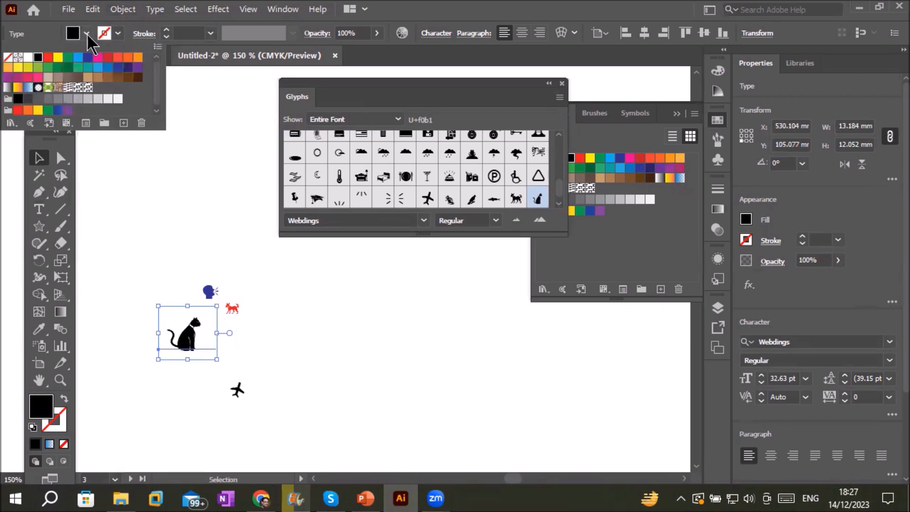
{"action": "left_click", "coordinate": [78, 58]}
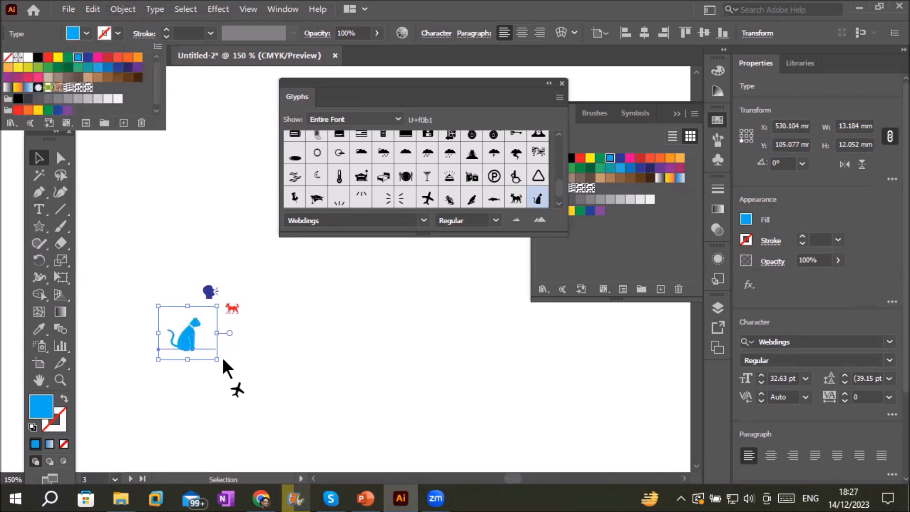
Enlarge the airplane to about 13.9 × 11.7 mm, place it just right of the cat, and fill it with orange
{"action": "left_click", "coordinate": [237, 384]}
{"action": "left_click_drag", "start_coordinate": [236, 396], "coordinate": [299, 309]}
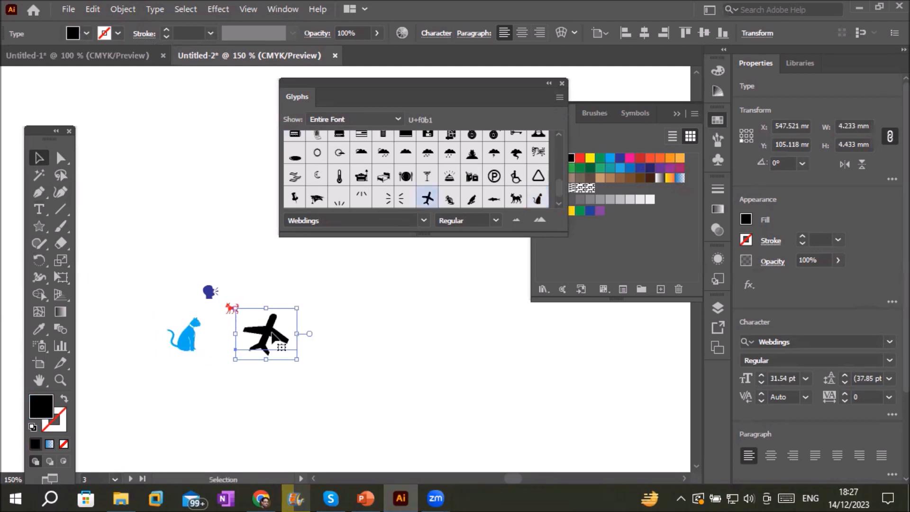
{"action": "left_click_drag", "start_coordinate": [285, 341], "coordinate": [268, 352]}
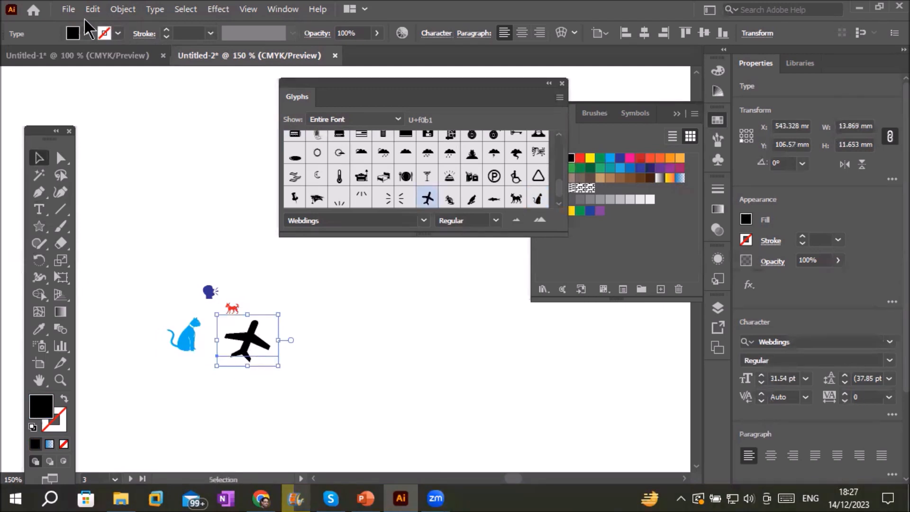
{"action": "left_click", "coordinate": [87, 33]}
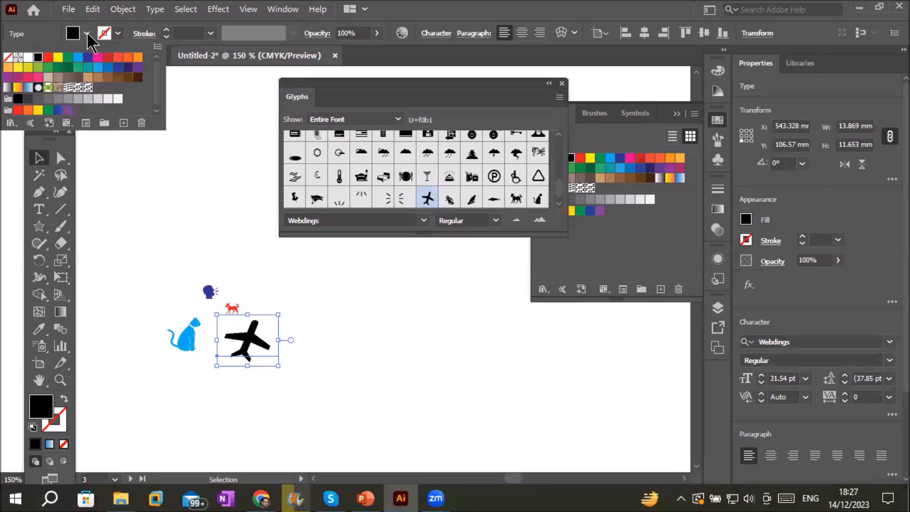
{"action": "left_click", "coordinate": [59, 59]}
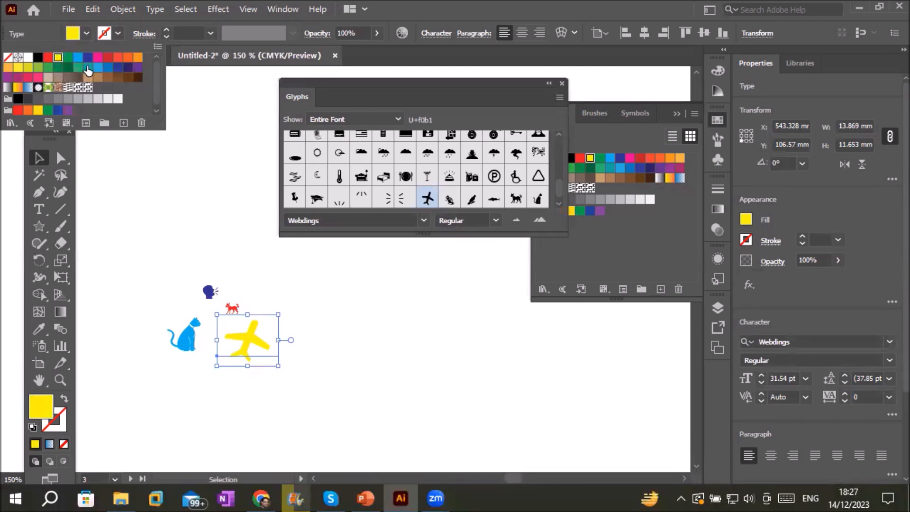
{"action": "left_click", "coordinate": [137, 58]}
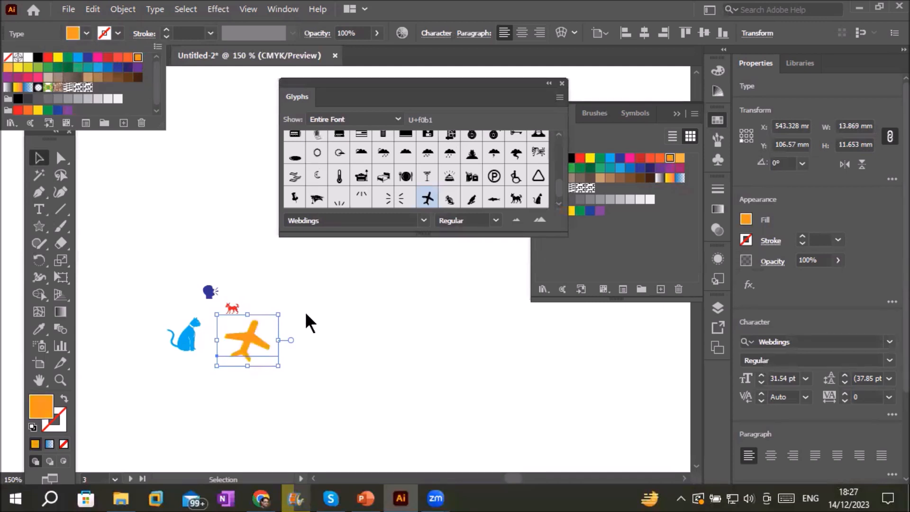
Enlarge the speaking head above the cat and the dog above the airplane, making the dog about 7.1 × 8.1 mm, to form a two-by-two arrangement
{"action": "left_click", "coordinate": [317, 326]}
{"action": "left_click_drag", "start_coordinate": [211, 296], "coordinate": [247, 299]}
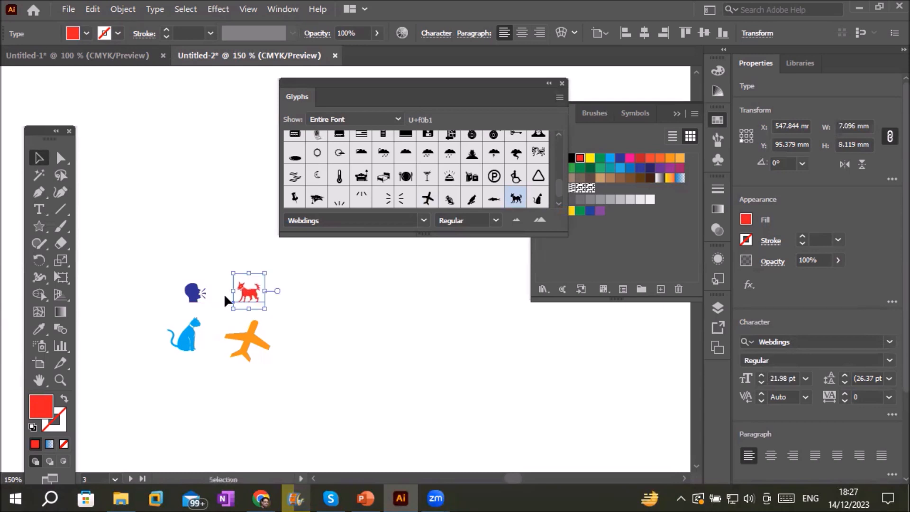
Select all four colored glyphs and start making a pattern from them
{"action": "left_click_drag", "start_coordinate": [143, 261], "coordinate": [317, 388]}
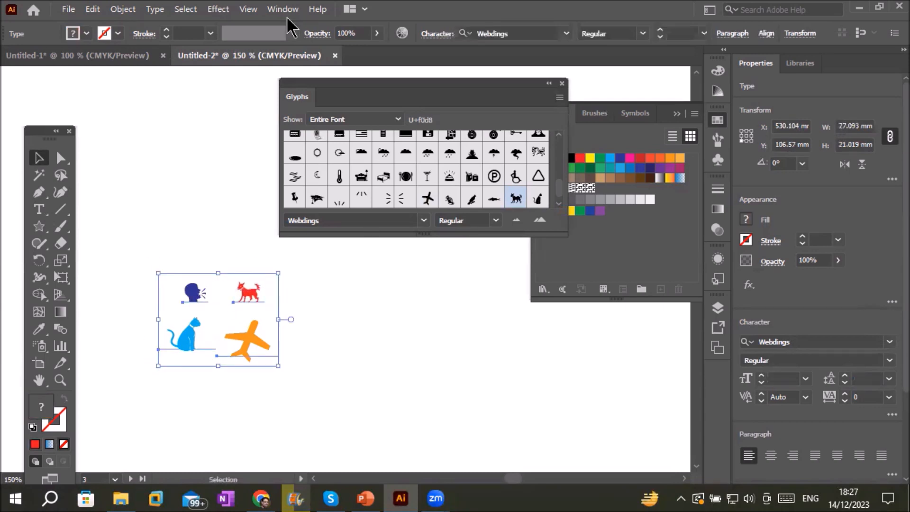
{"action": "left_click", "coordinate": [122, 11]}
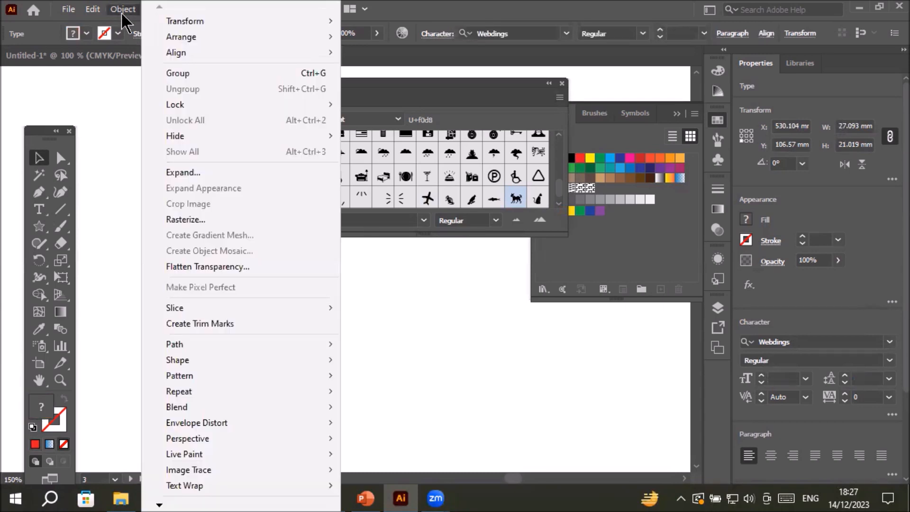
{"action": "mouse_move", "coordinate": [218, 375]}
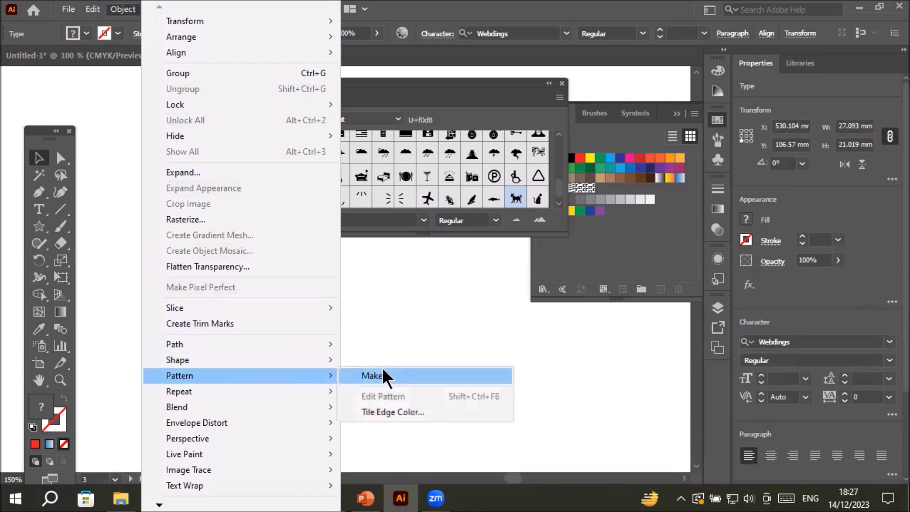
Make a pattern swatch from the four coloured glyphs with the default Grid tile settings and delete the source glyphs from the artboard
{"action": "left_click", "coordinate": [383, 375]}
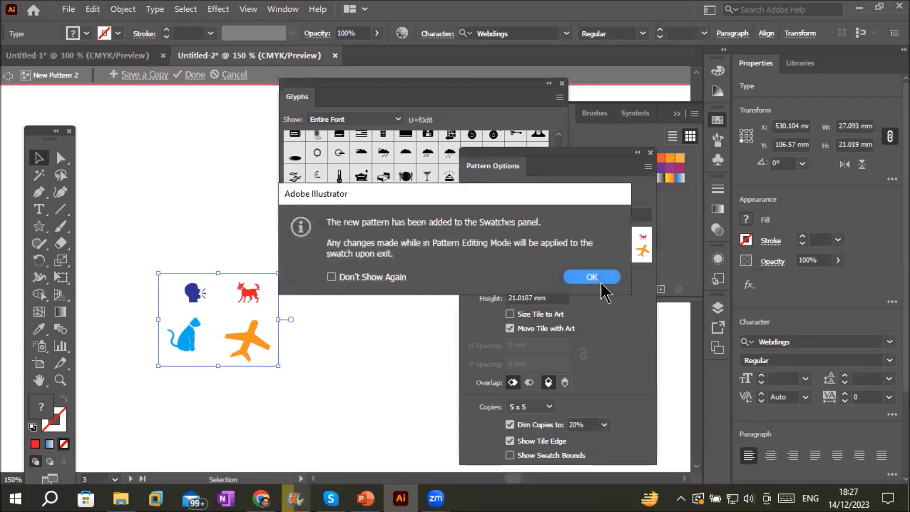
{"action": "left_click", "coordinate": [580, 277]}
{"action": "left_click", "coordinate": [287, 365]}
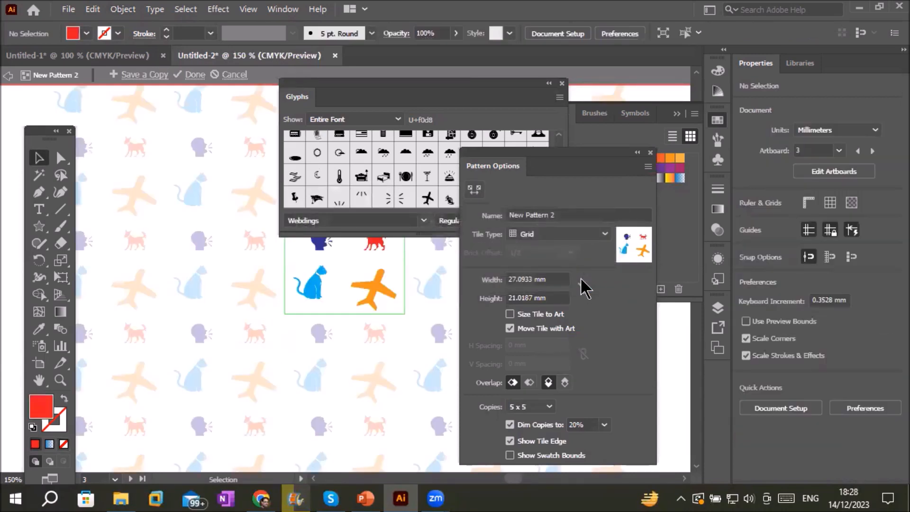
{"action": "scroll", "coordinate": [272, 363], "scroll_direction": "down", "scroll_amount": 3}
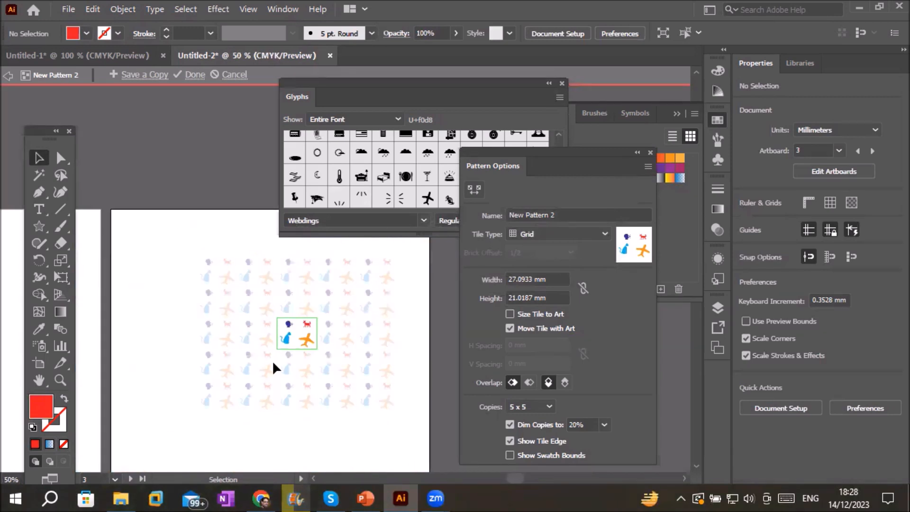
{"action": "left_click", "coordinate": [8, 75]}
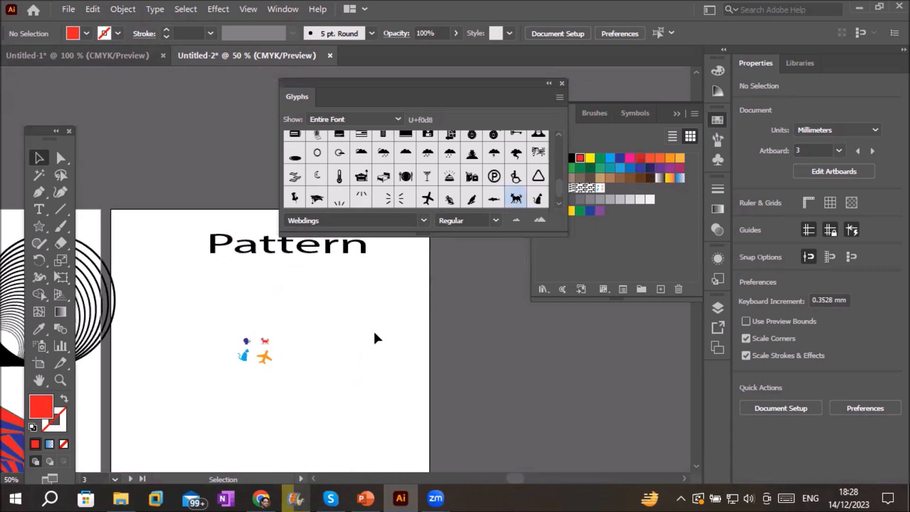
{"action": "left_click_drag", "start_coordinate": [227, 330], "coordinate": [300, 373]}
{"action": "key", "text": "Delete"}
Draw a red rectangle about 204 × 186 mm over the artboard titled Pattern and close the Glyphs panel
{"action": "left_click", "coordinate": [39, 227]}
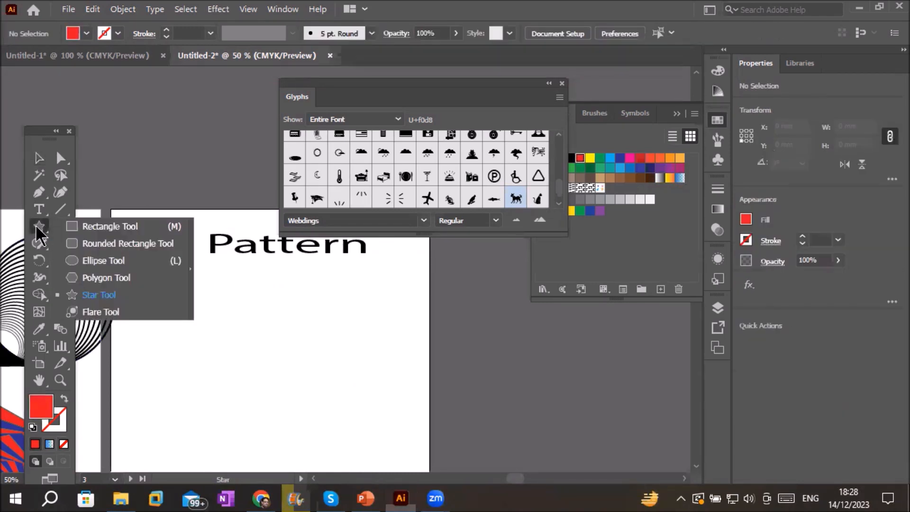
{"action": "left_click", "coordinate": [102, 226]}
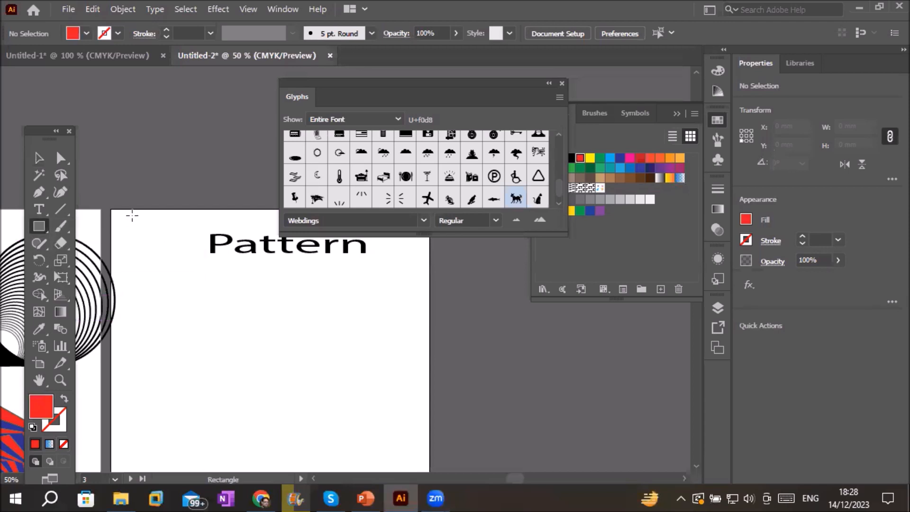
{"action": "left_click_drag", "start_coordinate": [118, 212], "coordinate": [352, 459]}
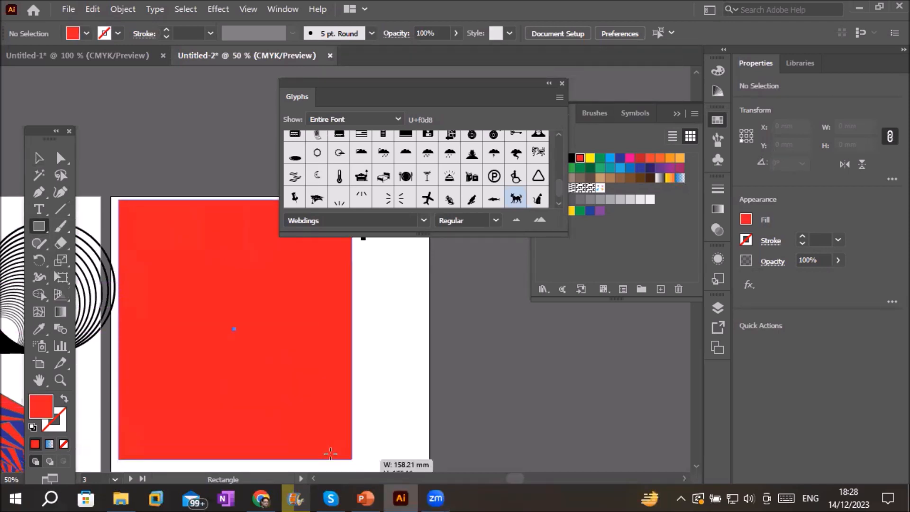
{"action": "left_click_drag", "start_coordinate": [453, 492], "coordinate": [419, 460]}
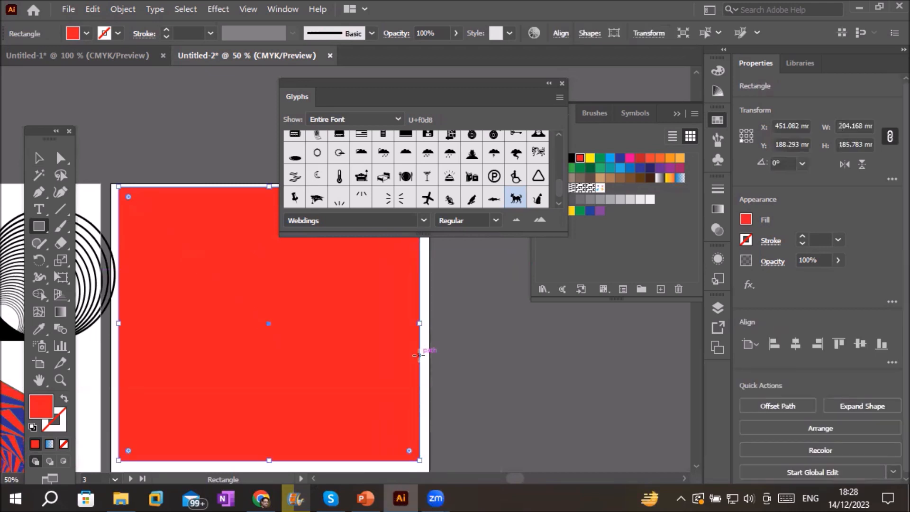
{"action": "scroll", "coordinate": [420, 355], "scroll_direction": "down", "scroll_amount": 2}
{"action": "left_click", "coordinate": [562, 83]}
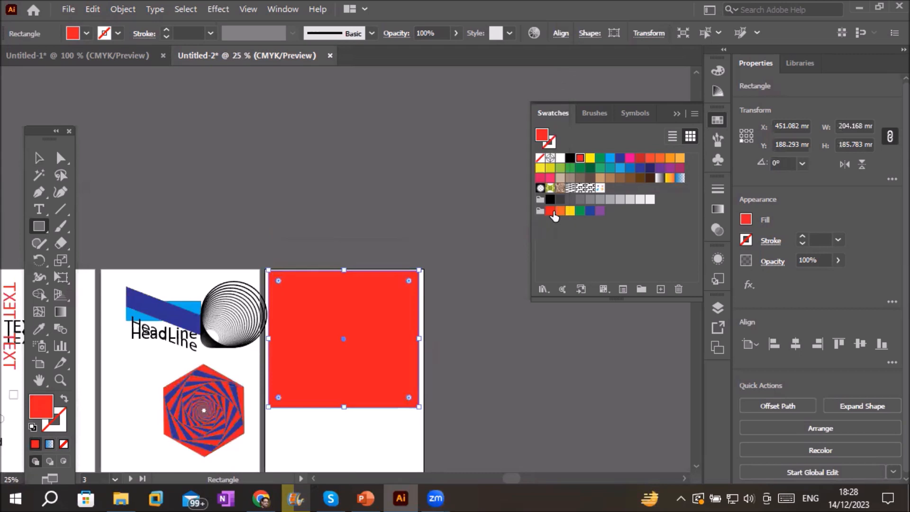
Extend the red rectangle downward to about 277 mm high and fill it with the new glyph pattern swatch
{"action": "scroll", "coordinate": [697, 470], "scroll_direction": "down", "scroll_amount": 3}
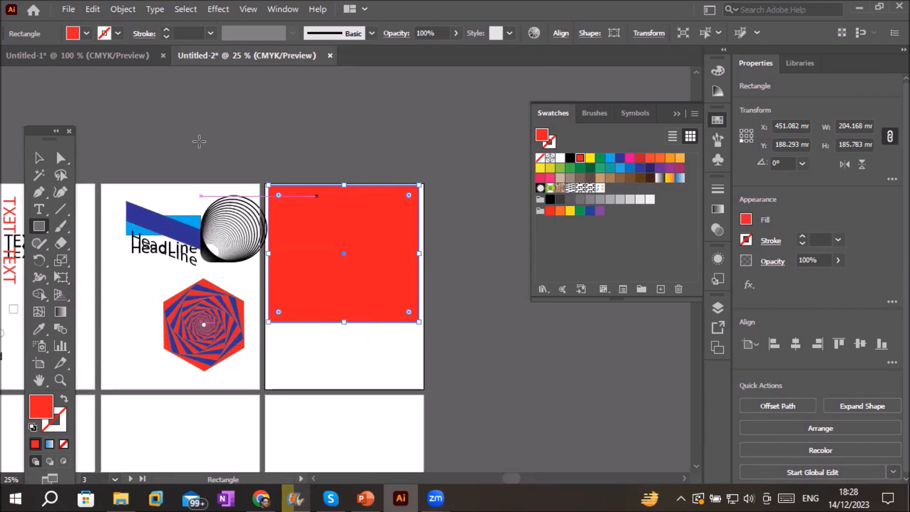
{"action": "left_click", "coordinate": [39, 161]}
{"action": "left_click_drag", "start_coordinate": [344, 322], "coordinate": [343, 392]}
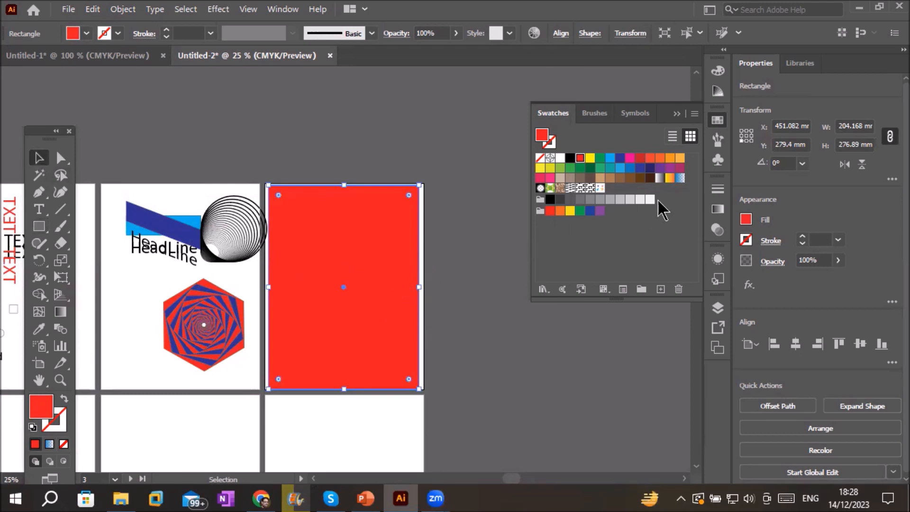
{"action": "left_click", "coordinate": [600, 188]}
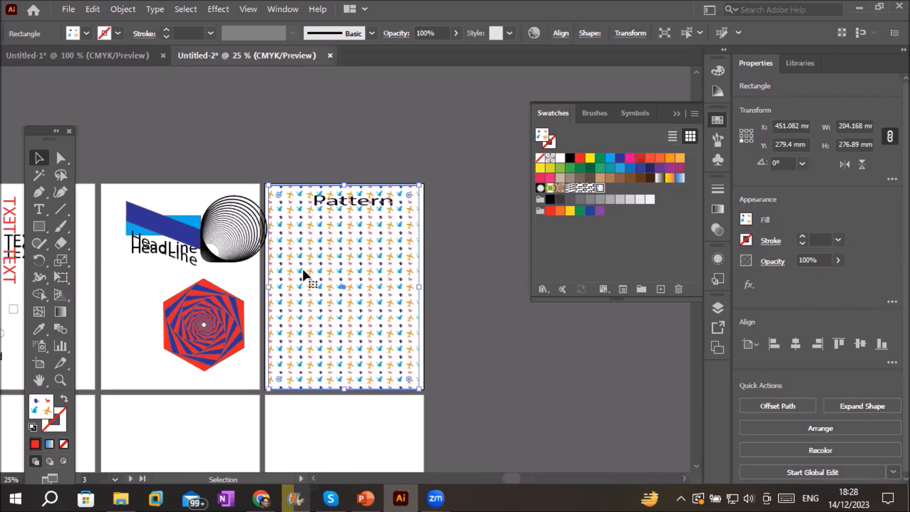
Shift the pattern-filled rectangle slightly down to about X 451.8 mm, Y 283 mm
{"action": "scroll", "coordinate": [303, 271], "scroll_direction": "up", "scroll_amount": 2}
{"action": "scroll", "coordinate": [304, 271], "scroll_direction": "up", "scroll_amount": 5}
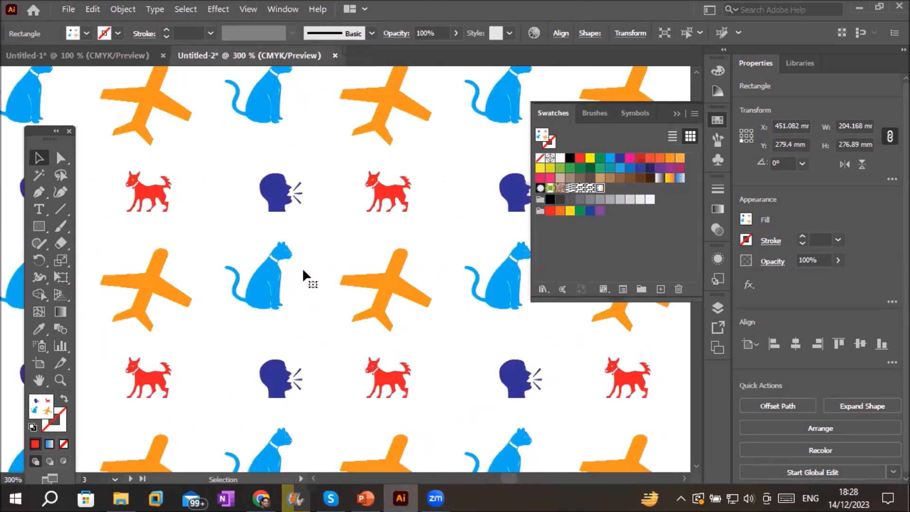
{"action": "scroll", "coordinate": [303, 270], "scroll_direction": "down", "scroll_amount": 5}
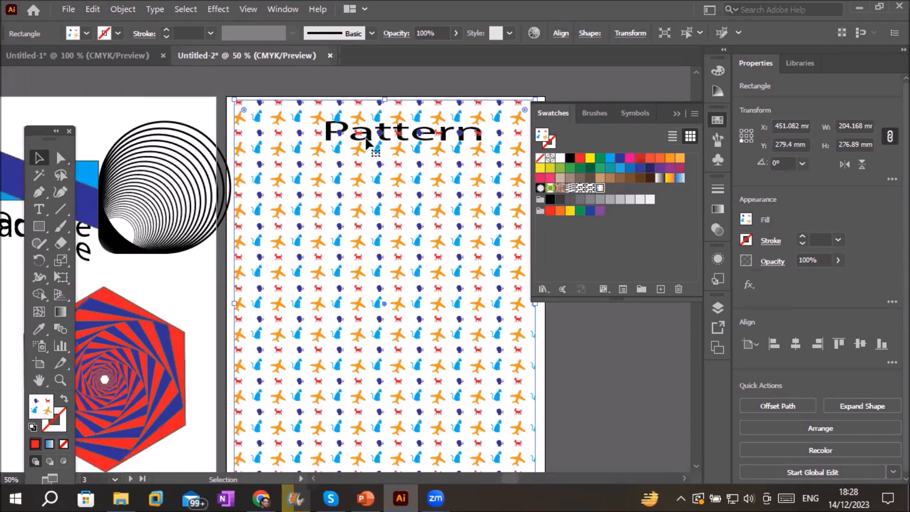
{"action": "mouse_move", "coordinate": [367, 141]}
{"action": "left_mouse_down"}
{"action": "mouse_move", "coordinate": [349, 139]}
{"action": "mouse_move", "coordinate": [369, 143]}
{"action": "left_mouse_up"}
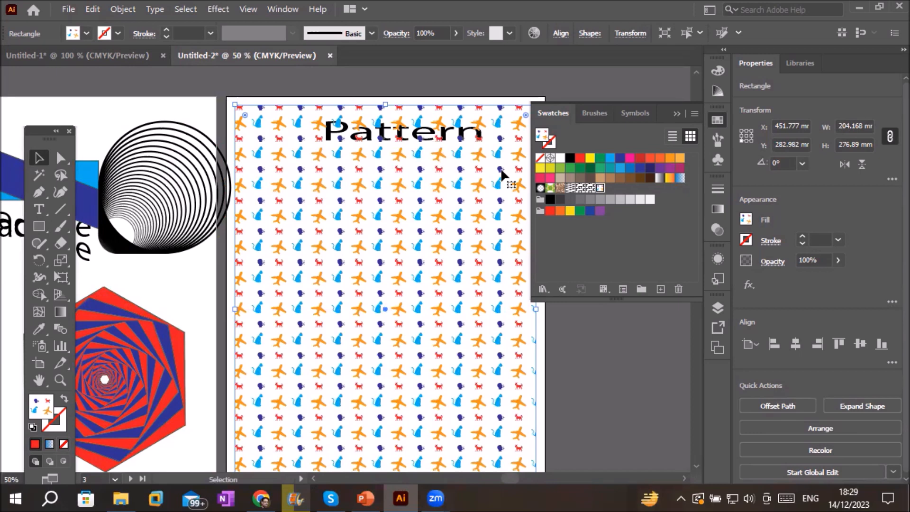
Open the glyph pattern swatch in pattern editing mode, close its options and exit without making changes
{"action": "double_click", "coordinate": [600, 189]}
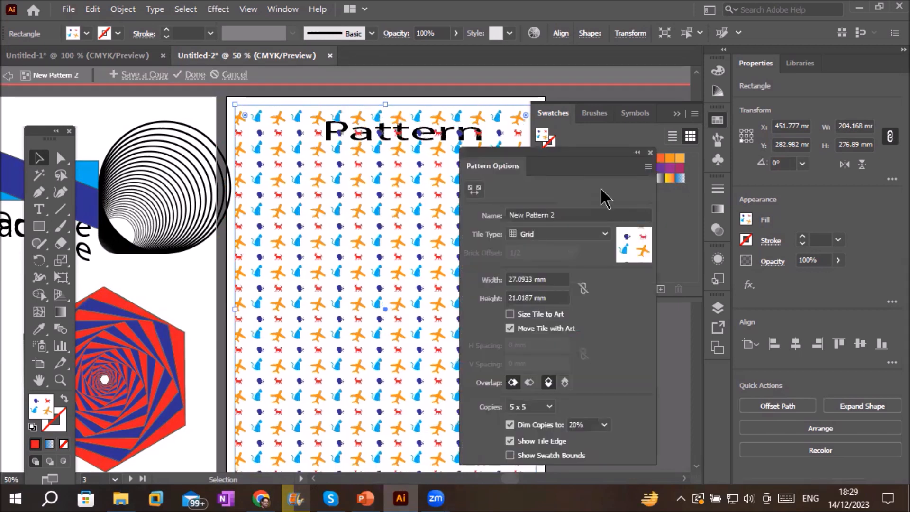
{"action": "left_click", "coordinate": [651, 153]}
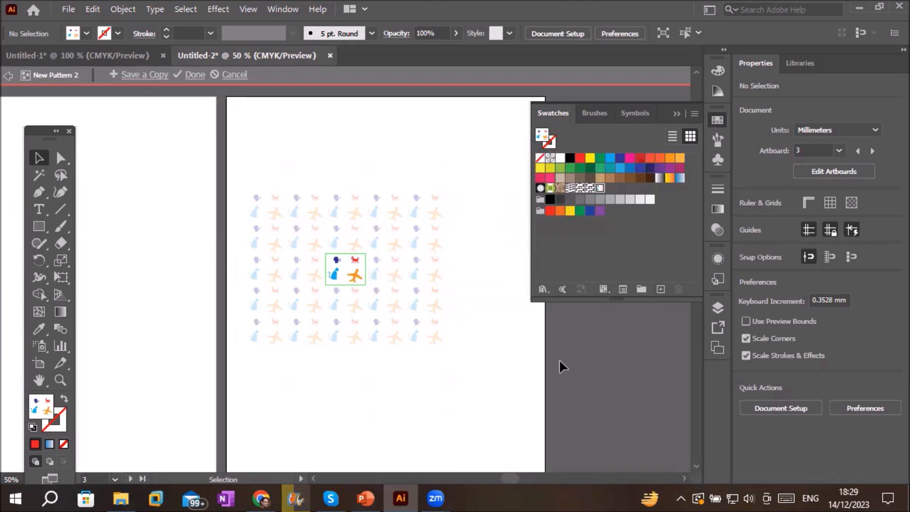
{"action": "key", "text": "Escape"}
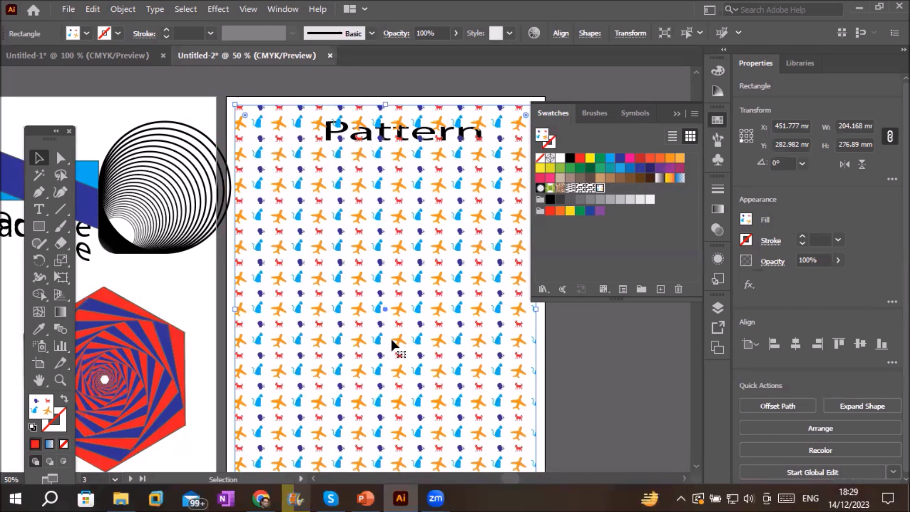
Draw a pattern-filled square about 38 mm wide near the upper corner of the blank artboard below
{"action": "key", "text": "space"}
{"action": "left_click_drag", "start_coordinate": [310, 400], "coordinate": [473, 141]}
{"action": "left_click_drag", "start_coordinate": [256, 291], "coordinate": [77, 134]}
{"action": "left_click", "coordinate": [41, 227]}
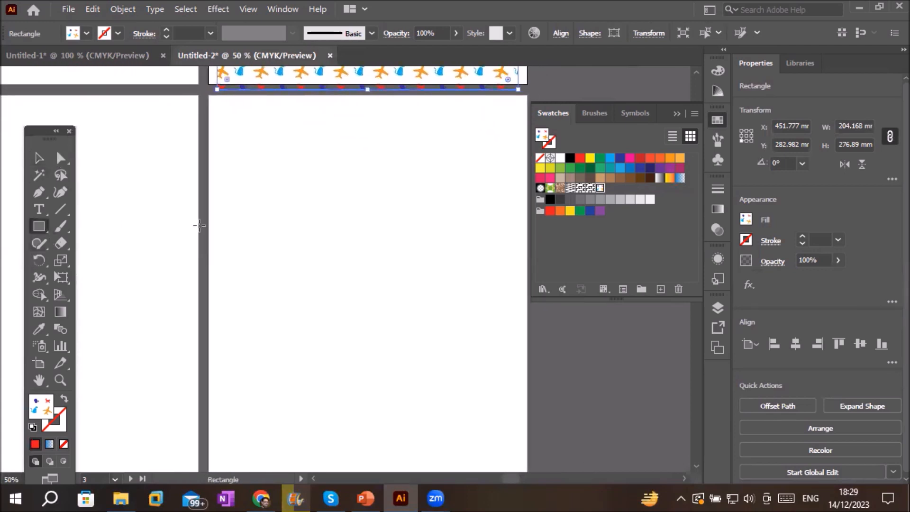
{"action": "left_click_drag", "start_coordinate": [232, 181], "coordinate": [288, 236]}
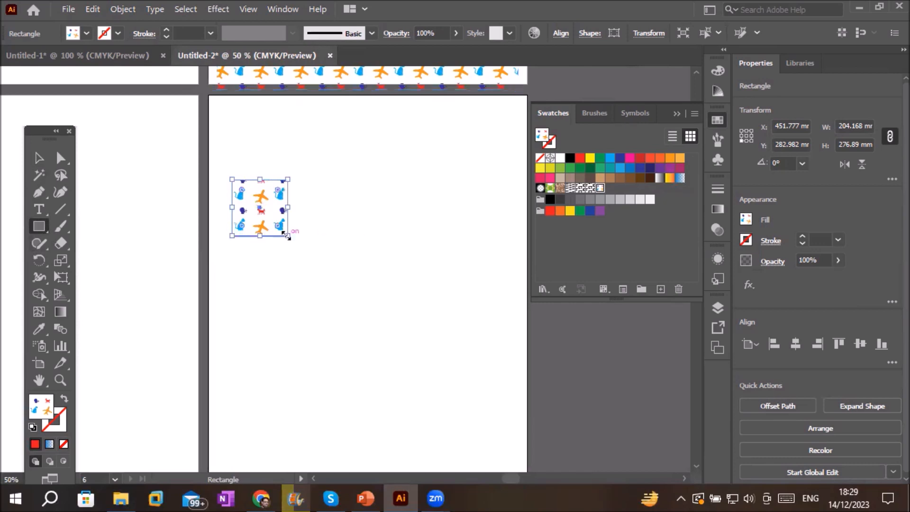
{"action": "scroll", "coordinate": [204, 211], "scroll_direction": "up", "scroll_amount": 2}
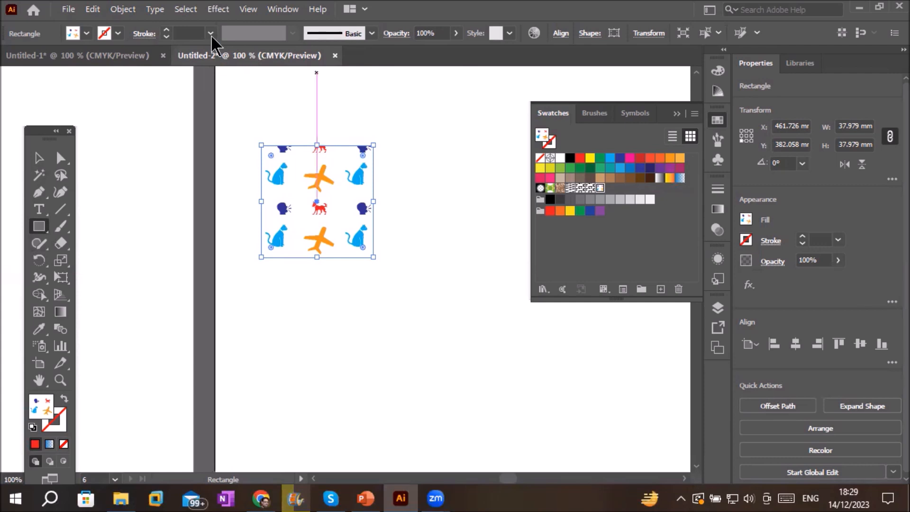
{"action": "left_click", "coordinate": [122, 9]}
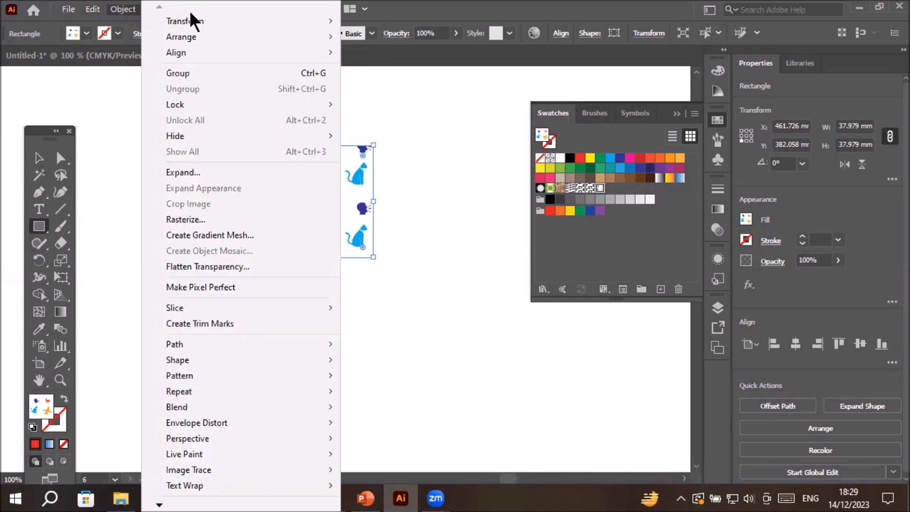
{"action": "mouse_move", "coordinate": [194, 20]}
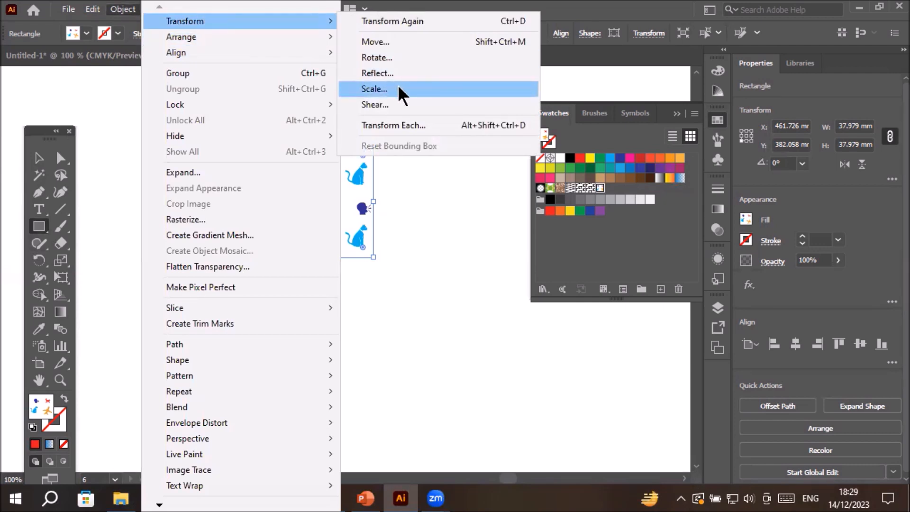
{"action": "left_click", "coordinate": [413, 125]}
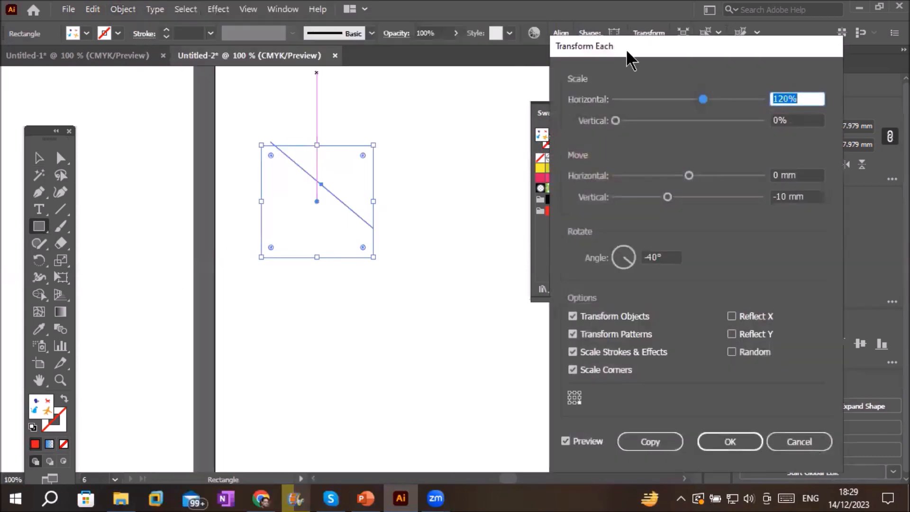
{"action": "left_click_drag", "start_coordinate": [622, 49], "coordinate": [563, 63]}
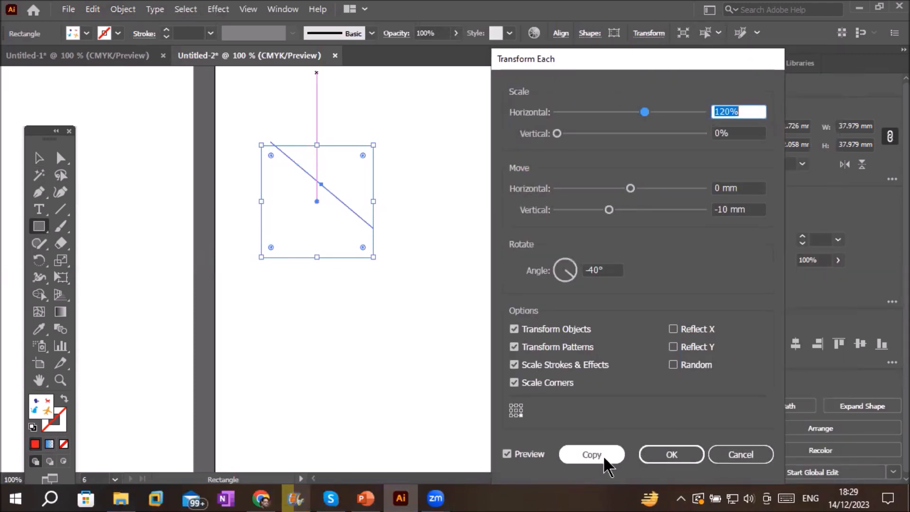
{"action": "left_click", "coordinate": [515, 329]}
{"action": "left_click", "coordinate": [514, 328]}
{"action": "left_click", "coordinate": [514, 329]}
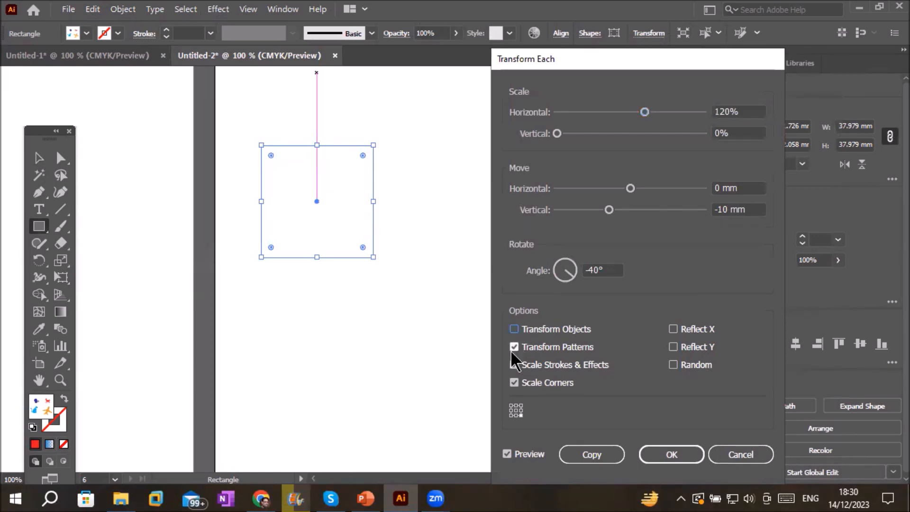
{"action": "left_click", "coordinate": [513, 332]}
{"action": "left_click", "coordinate": [740, 454]}
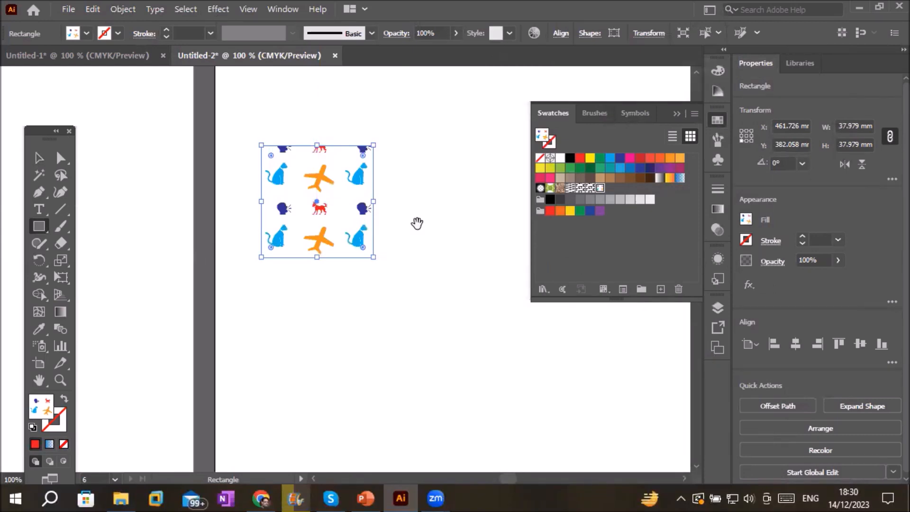
Reduce the height of the pattern-filled square to about 30 mm by moving its lower edge up
{"action": "left_click_drag", "start_coordinate": [417, 223], "coordinate": [252, 240]}
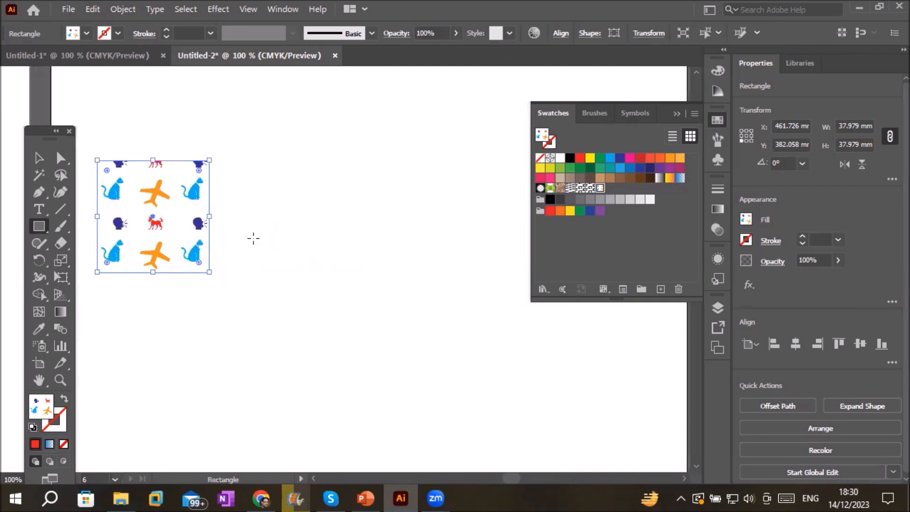
{"action": "mouse_move", "coordinate": [214, 214]}
{"action": "left_mouse_down"}
{"action": "mouse_move", "coordinate": [464, 234]}
{"action": "mouse_move", "coordinate": [155, 228]}
{"action": "mouse_move", "coordinate": [443, 242]}
{"action": "mouse_move", "coordinate": [170, 242]}
{"action": "mouse_move", "coordinate": [438, 246]}
{"action": "mouse_move", "coordinate": [297, 241]}
{"action": "mouse_move", "coordinate": [209, 226]}
{"action": "left_mouse_up"}
{"action": "left_click_drag", "start_coordinate": [153, 272], "coordinate": [134, 252]}
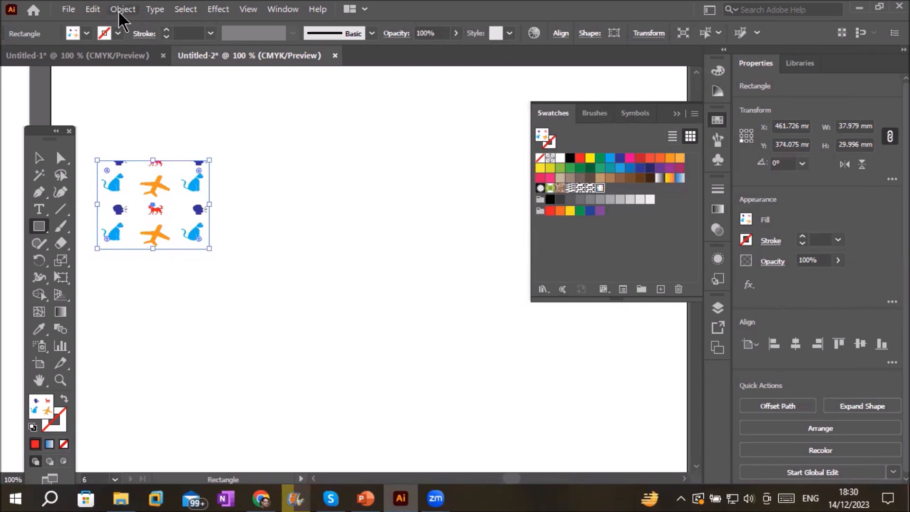
Add a black 5 pt stroke around the small pattern-filled rectangle
{"action": "left_click", "coordinate": [117, 34]}
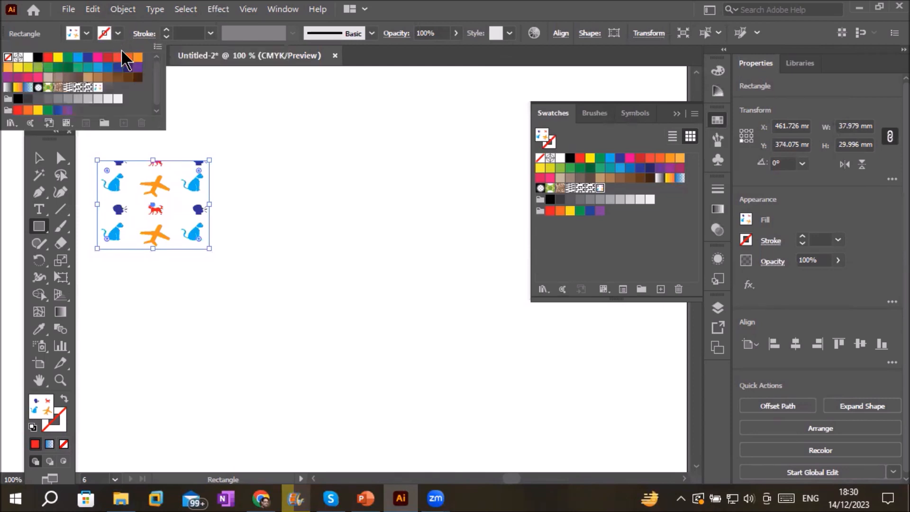
{"action": "left_click", "coordinate": [168, 30]}
{"action": "left_click", "coordinate": [167, 30]}
{"action": "left_click", "coordinate": [167, 31]}
{"action": "left_click", "coordinate": [167, 31]}
{"action": "left_click", "coordinate": [167, 30]}
{"action": "left_click", "coordinate": [167, 30]}
{"action": "left_click", "coordinate": [166, 31]}
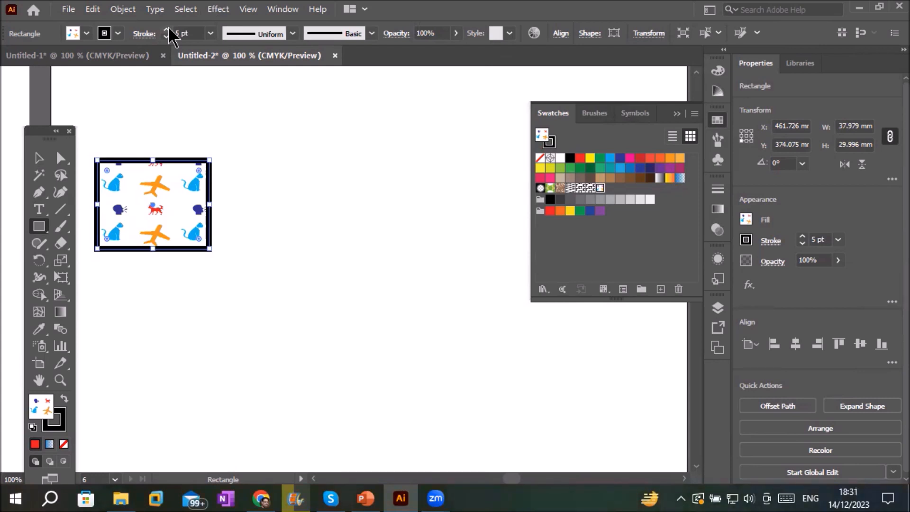
Start Transform Each on the stroked pattern rectangle and set both horizontal and vertical scale to 120%
{"action": "left_click", "coordinate": [125, 12]}
{"action": "mouse_move", "coordinate": [204, 26]}
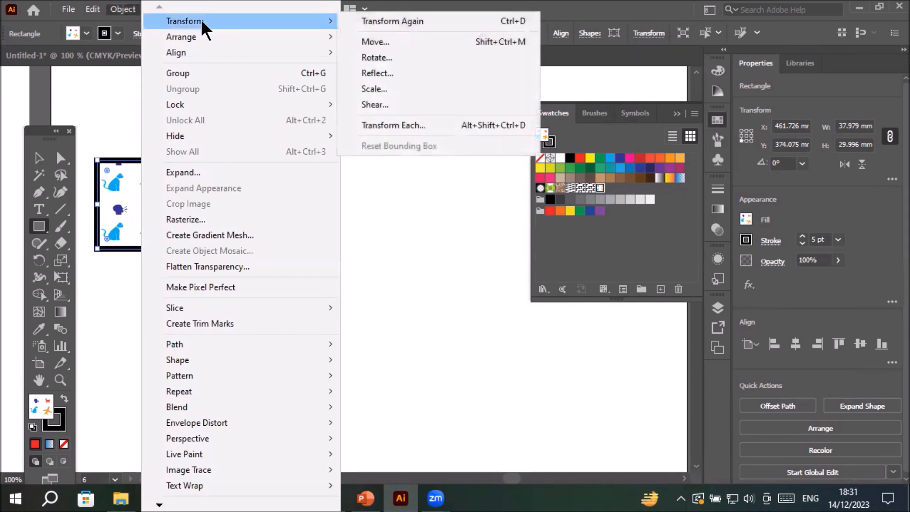
{"action": "left_click", "coordinate": [425, 124]}
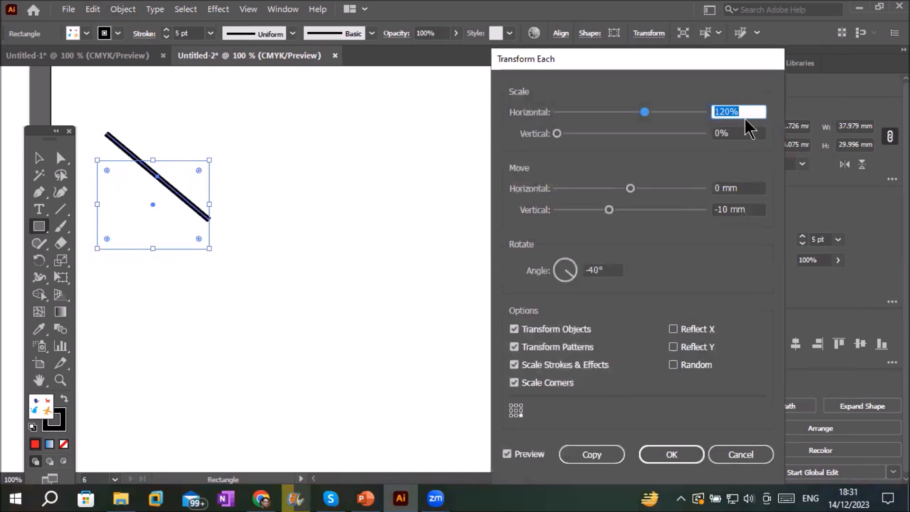
{"action": "left_click_drag", "start_coordinate": [558, 134], "coordinate": [641, 145]}
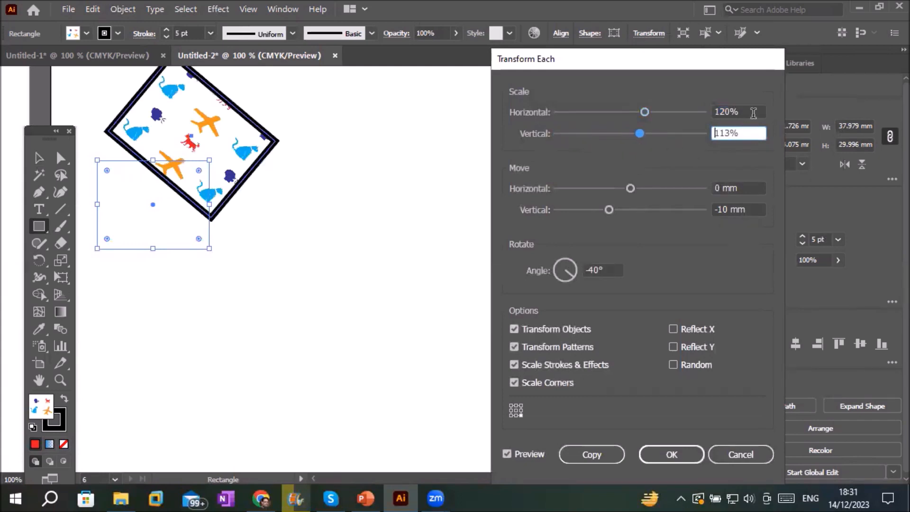
{"action": "left_click", "coordinate": [746, 113]}
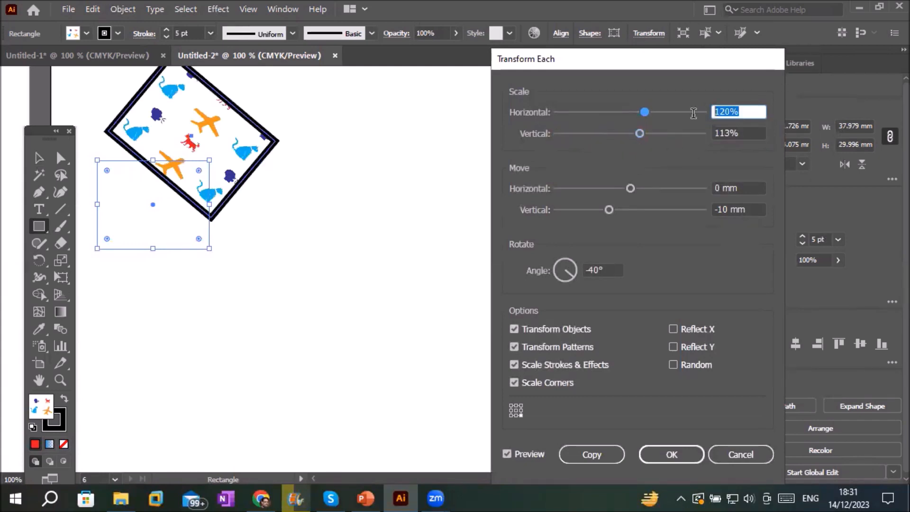
{"action": "type", "text": "120"}
{"action": "key", "text": "Tab"}
{"action": "type", "text": "120"}
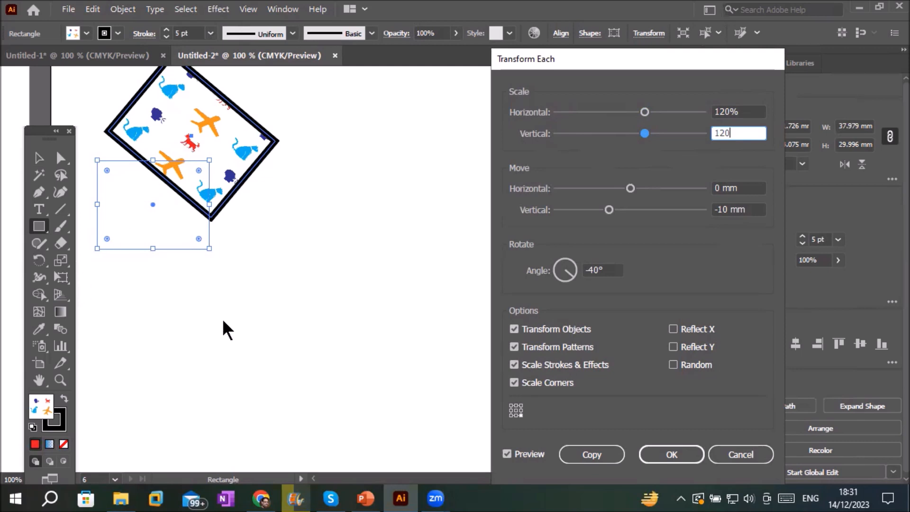
Compare the rectangle's 120% preview with Transform Patterns switched on and off
{"action": "left_click", "coordinate": [514, 347]}
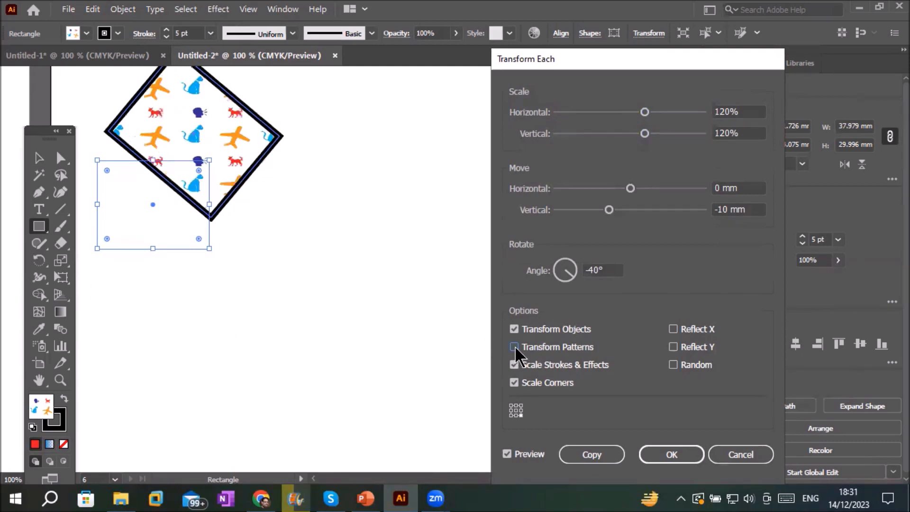
{"action": "left_click", "coordinate": [515, 347]}
{"action": "left_click", "coordinate": [514, 346]}
{"action": "left_click", "coordinate": [515, 347]}
{"action": "left_click", "coordinate": [515, 346]}
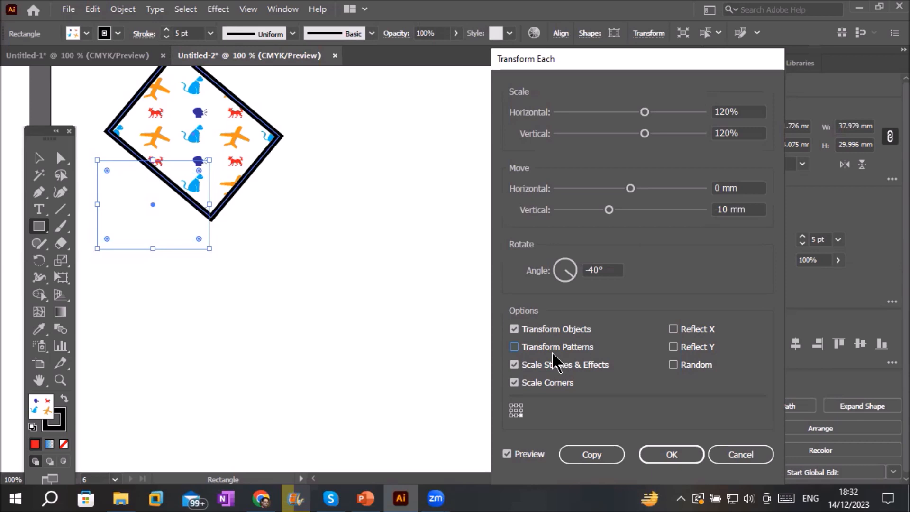
{"action": "left_click", "coordinate": [514, 347]}
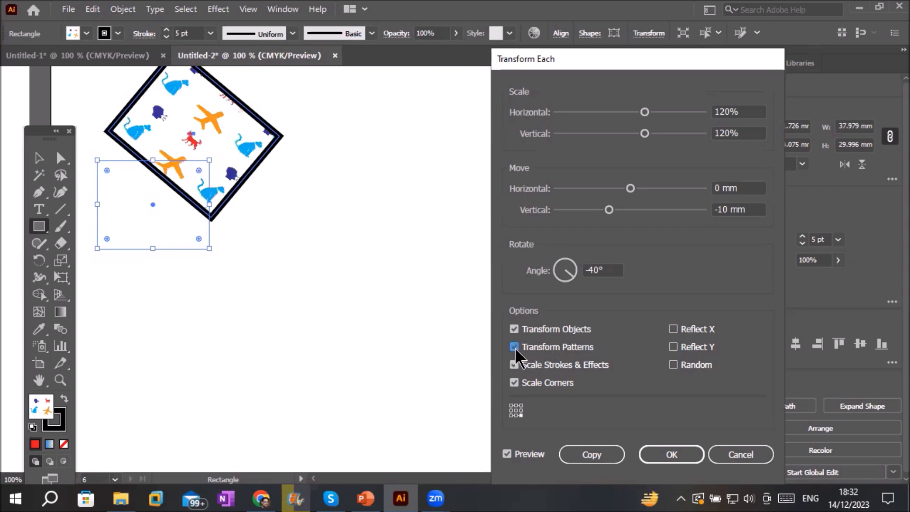
{"action": "left_click", "coordinate": [514, 347]}
{"action": "left_click", "coordinate": [514, 347]}
{"action": "left_click", "coordinate": [514, 347]}
{"action": "left_click", "coordinate": [516, 354]}
{"action": "left_click", "coordinate": [515, 349]}
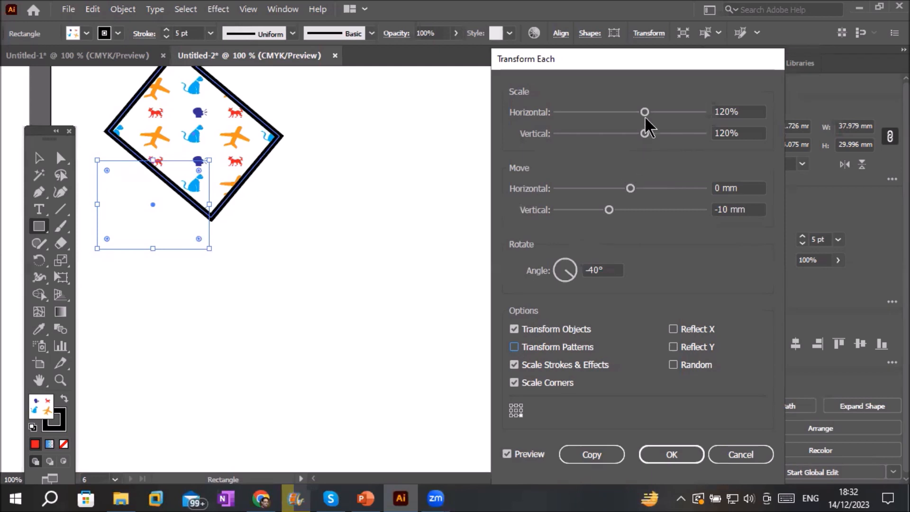
Set the scale to 145% horizontal and 181% vertical, and compare the preview with Transform Patterns on and off
{"action": "left_click_drag", "start_coordinate": [645, 112], "coordinate": [690, 141]}
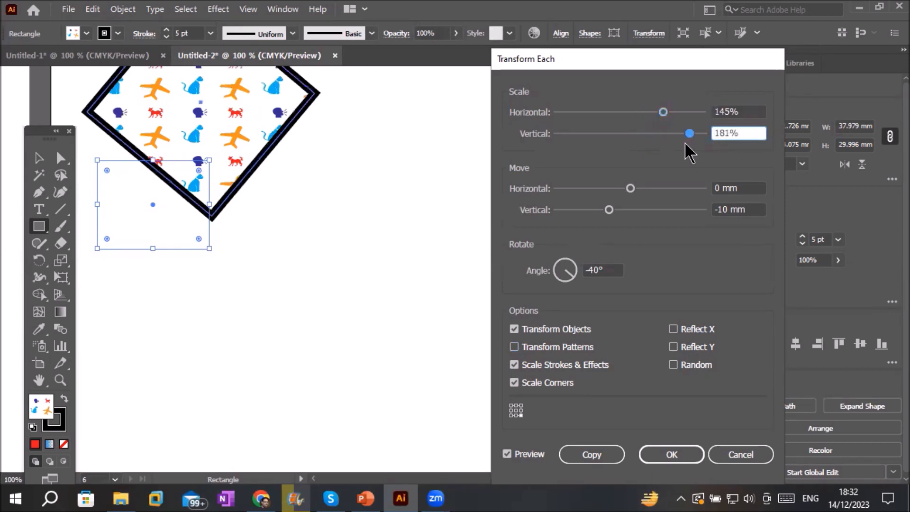
{"action": "left_click", "coordinate": [514, 347]}
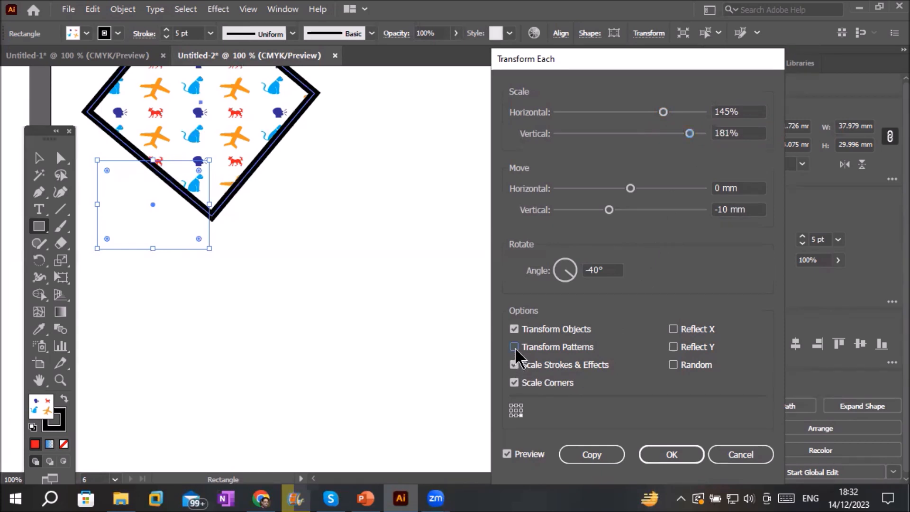
{"action": "left_click", "coordinate": [515, 347]}
{"action": "left_click", "coordinate": [515, 347]}
{"action": "left_click", "coordinate": [514, 347]}
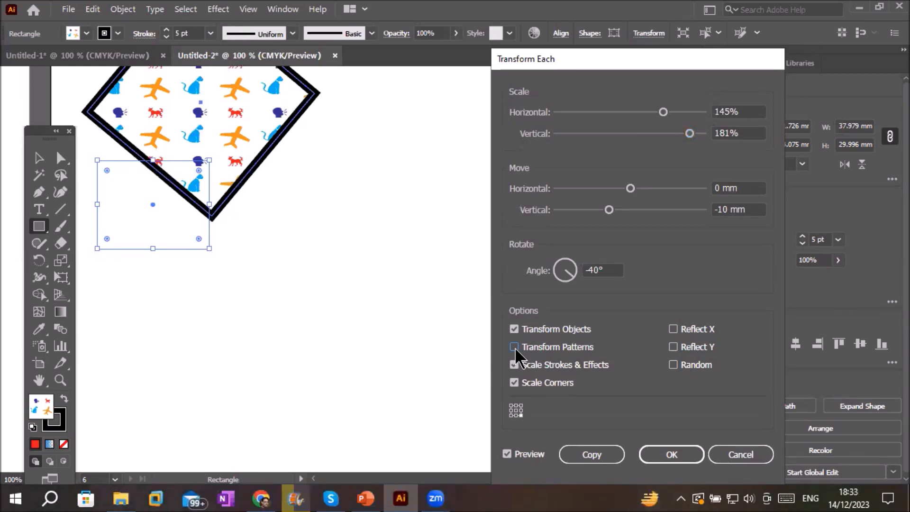
{"action": "left_click", "coordinate": [514, 347]}
{"action": "left_click", "coordinate": [515, 347]}
{"action": "left_click", "coordinate": [514, 347]}
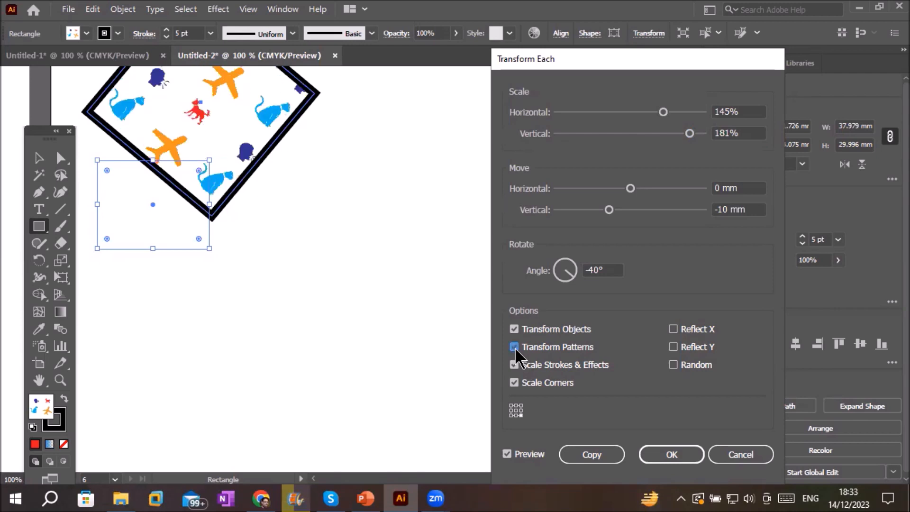
{"action": "left_click", "coordinate": [514, 347]}
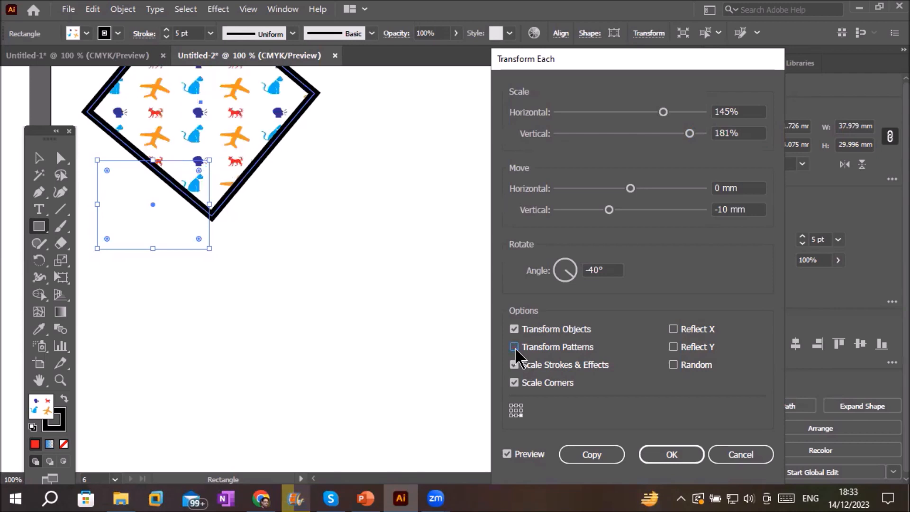
Preview the rectangle with Reflect X and Reflect Y, and switch both reflections off again
{"action": "left_click", "coordinate": [676, 330]}
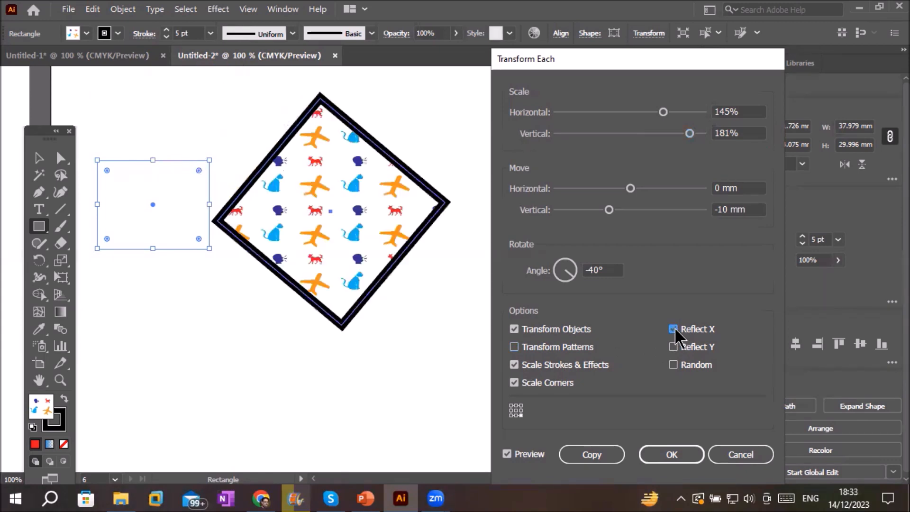
{"action": "left_click", "coordinate": [675, 348]}
{"action": "left_click", "coordinate": [673, 329]}
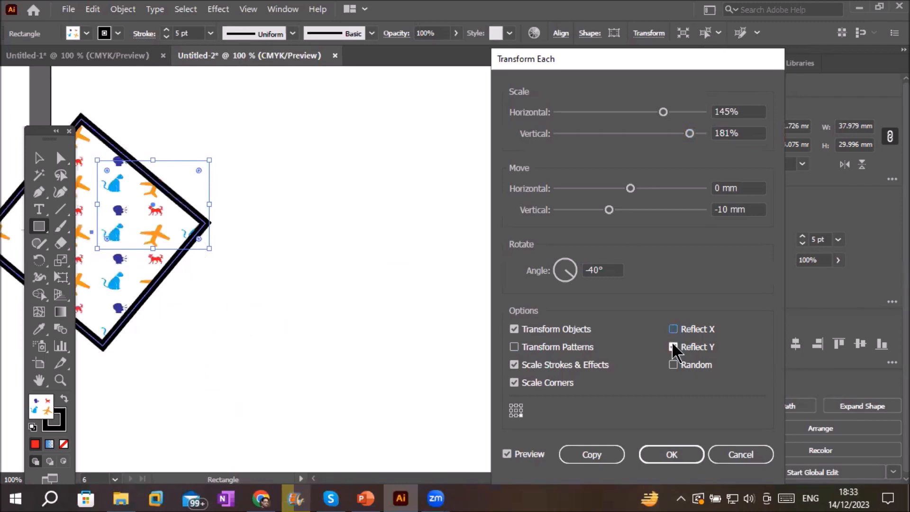
{"action": "left_click", "coordinate": [674, 349]}
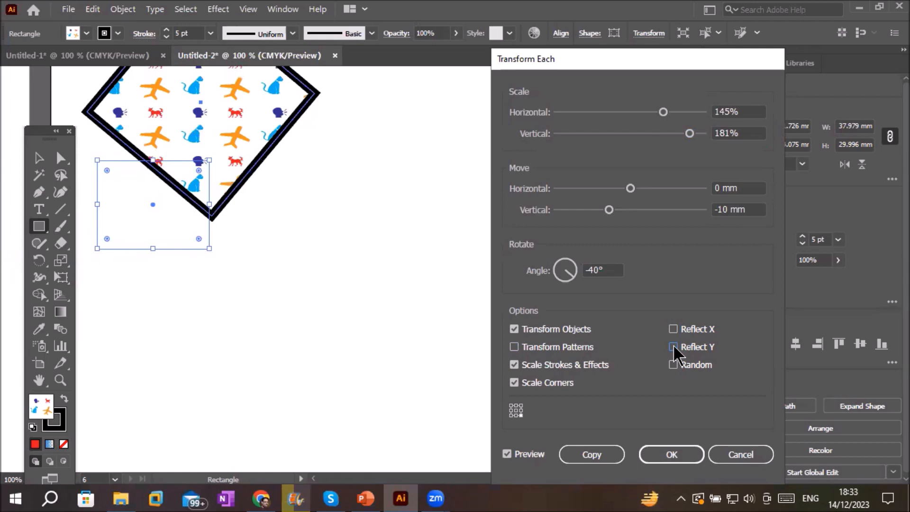
Enable Transform Patterns, preview the effect without Transform Objects, and create a transformed copy with both options on
{"action": "left_click", "coordinate": [514, 349]}
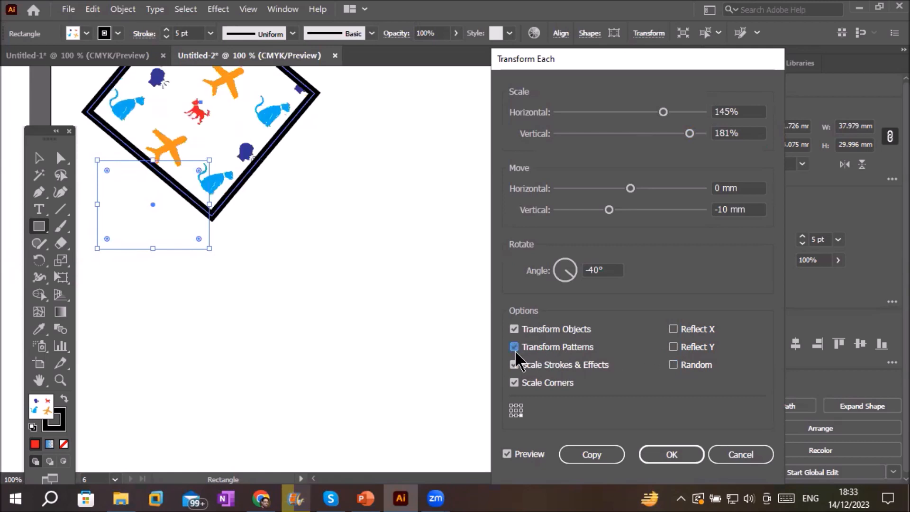
{"action": "left_click", "coordinate": [516, 331]}
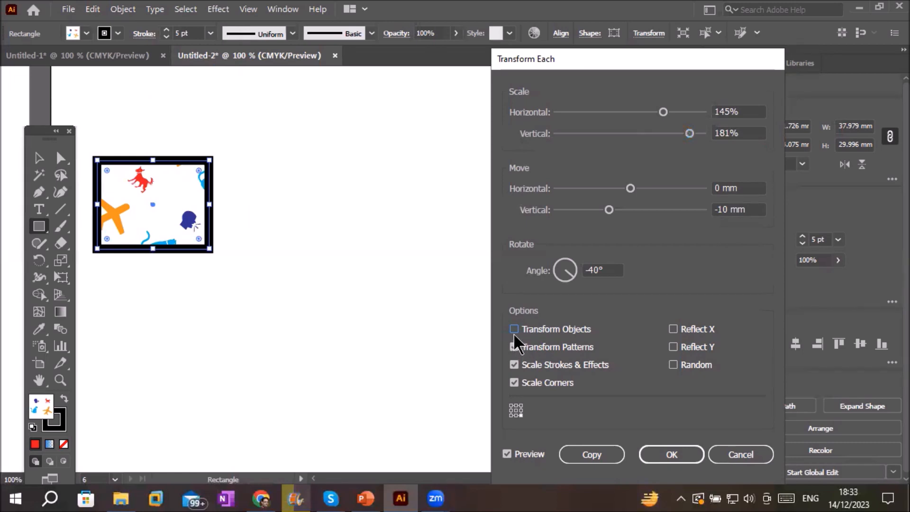
{"action": "left_click", "coordinate": [538, 329]}
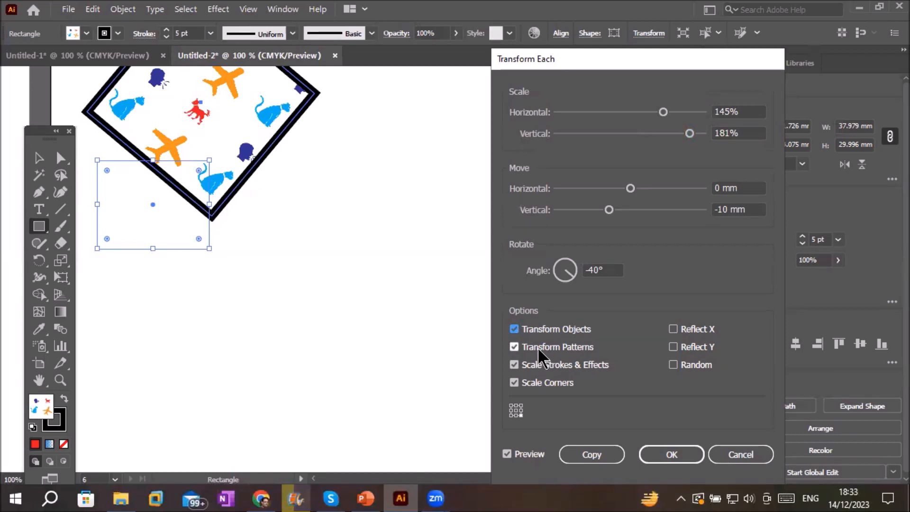
{"action": "left_click", "coordinate": [538, 347]}
{"action": "left_click", "coordinate": [537, 347]}
{"action": "left_click", "coordinate": [598, 456]}
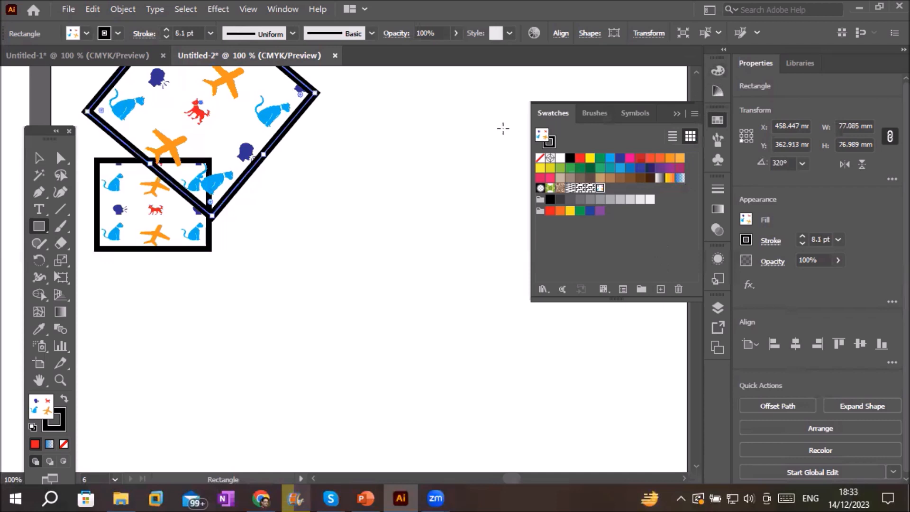
Repeat the last transformation twice to produce two more, progressively larger rotated rectangles
{"action": "scroll", "coordinate": [461, 136], "scroll_direction": "down", "scroll_amount": 3}
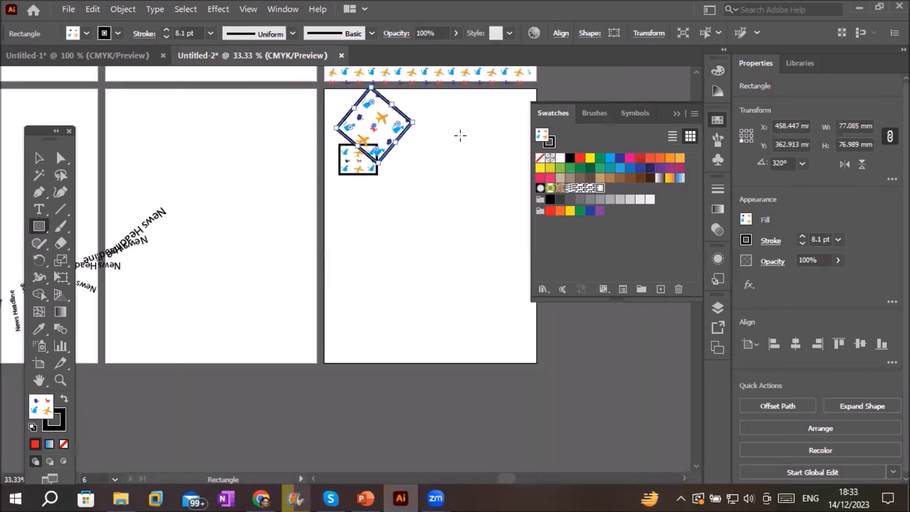
{"action": "key", "text": "v"}
{"action": "key", "text": "ctrl+d"}
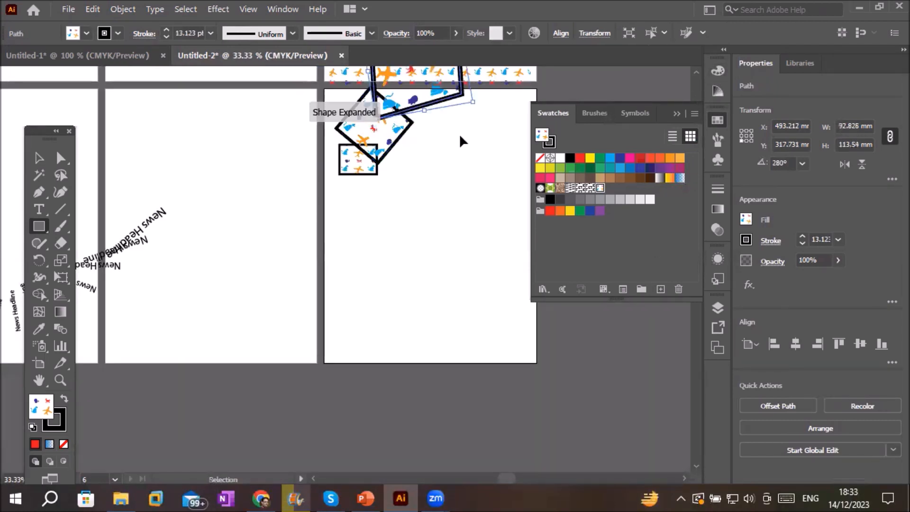
{"action": "key", "text": "ctrl+d"}
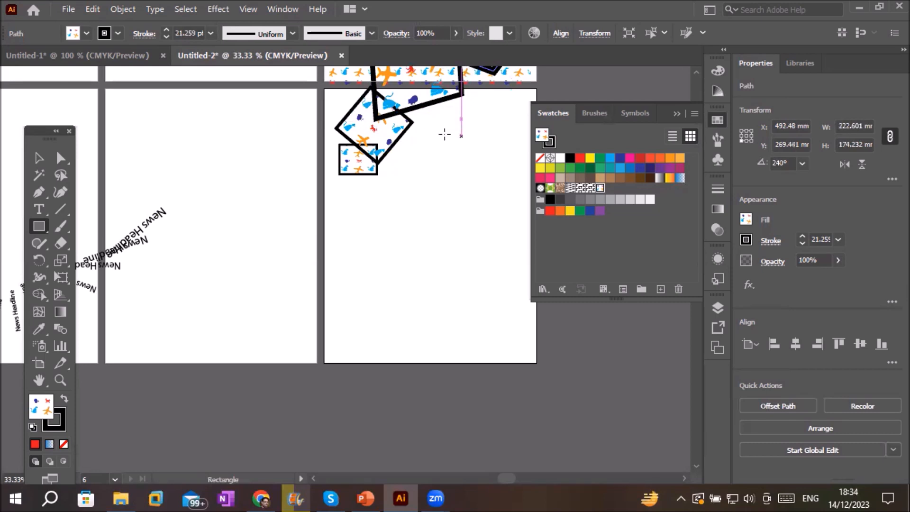
Move the two largest transformed rectangles down onto the lower artboard
{"action": "left_click", "coordinate": [38, 158]}
{"action": "left_click_drag", "start_coordinate": [405, 306], "coordinate": [398, 317]}
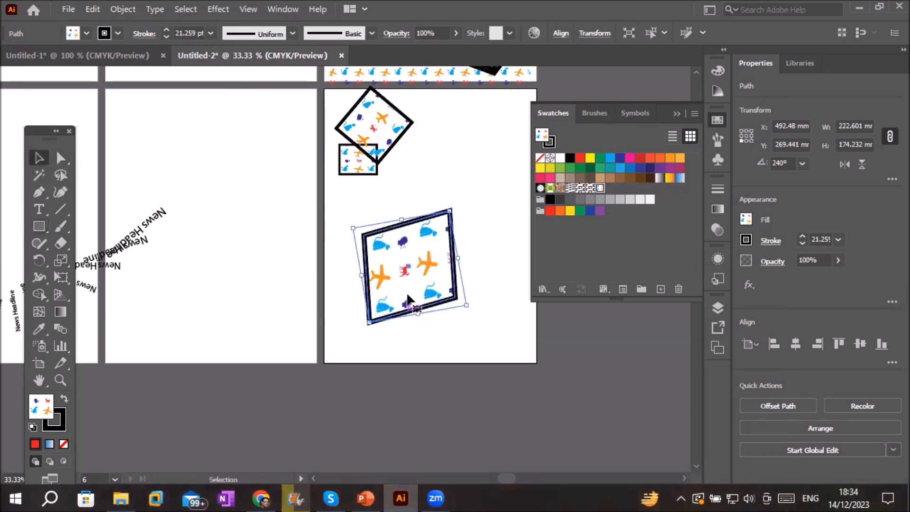
{"action": "left_click_drag", "start_coordinate": [488, 73], "coordinate": [501, 226]}
{"action": "left_click", "coordinate": [502, 227]}
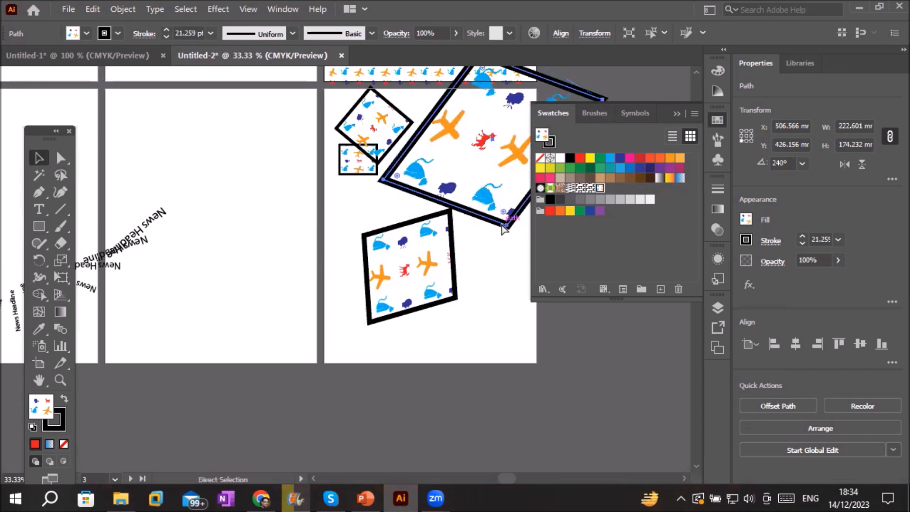
Undo the moves, the repeated transformations and the transformed copy, keeping only the original small rectangle
{"action": "key", "text": "ctrl+z"}
{"action": "key", "text": "ctrl+z"}
{"action": "key", "text": "ctrl+z"}
{"action": "key", "text": "ctrl+z"}
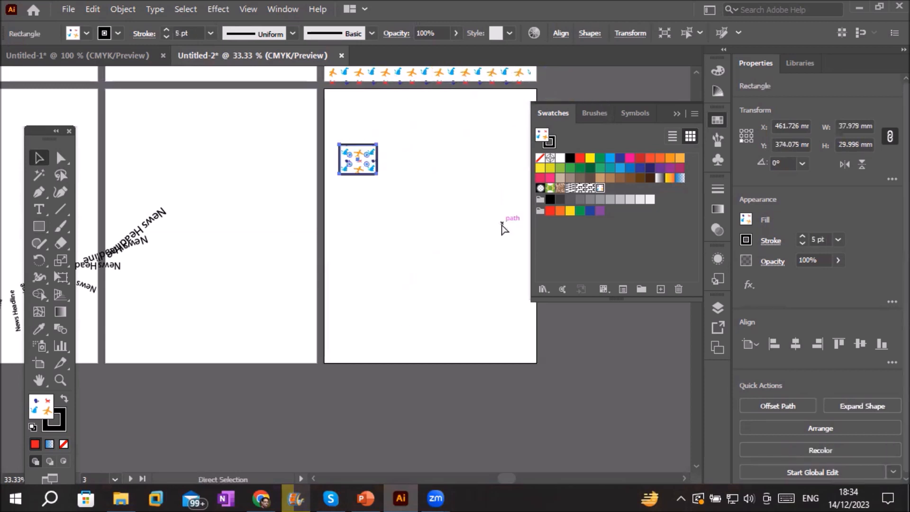
Move the small pattern rectangle down along the artboard's edge to about X 453 mm, Y 451 mm
{"action": "left_click_drag", "start_coordinate": [367, 165], "coordinate": [371, 231]}
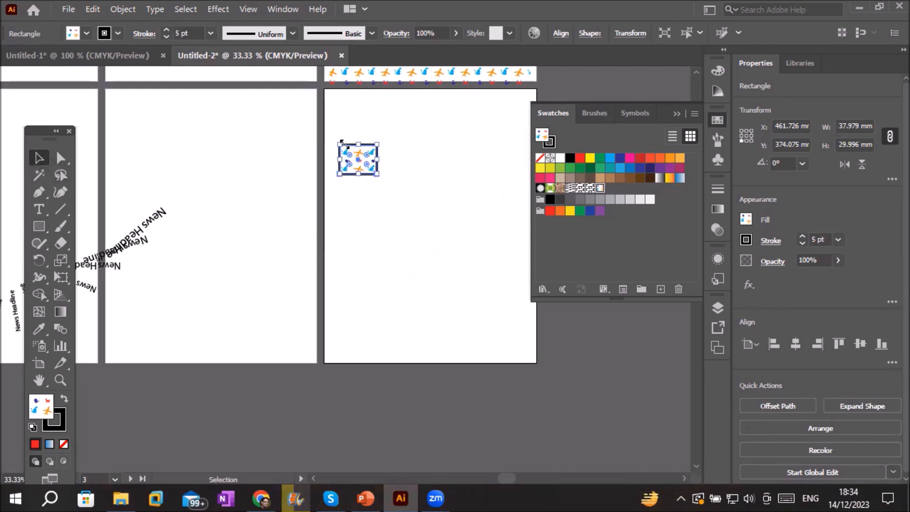
{"action": "left_click_drag", "start_coordinate": [348, 158], "coordinate": [344, 204]}
{"action": "scroll", "coordinate": [353, 165], "scroll_direction": "up", "scroll_amount": 2}
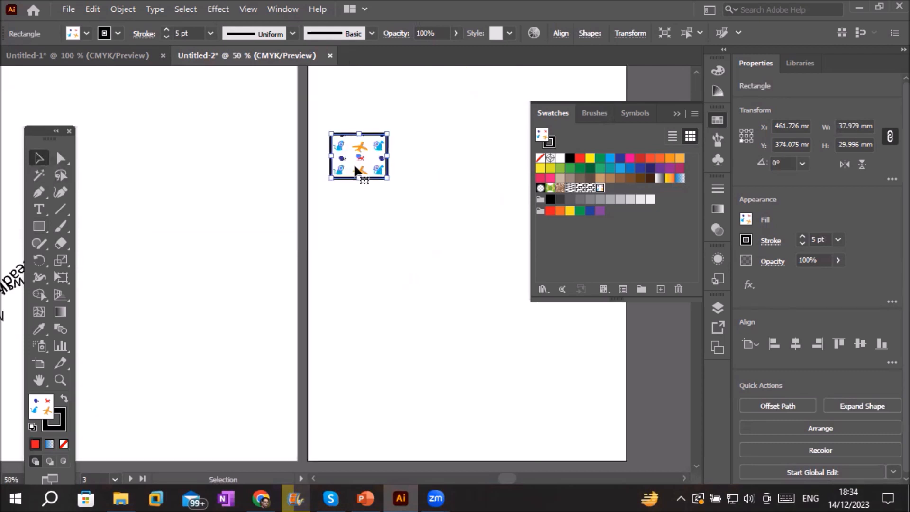
{"action": "left_click_drag", "start_coordinate": [342, 160], "coordinate": [324, 311]}
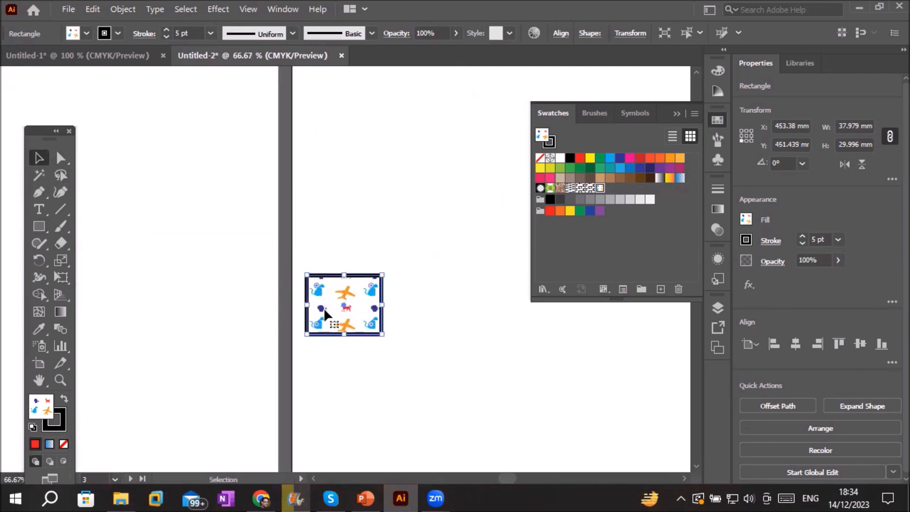
Create a Transform Each copy of the rectangle at 145% by 181% scale, -10 mm vertical move and -40° rotation, with Transform Patterns off
{"action": "left_click", "coordinate": [122, 10]}
{"action": "mouse_move", "coordinate": [186, 20]}
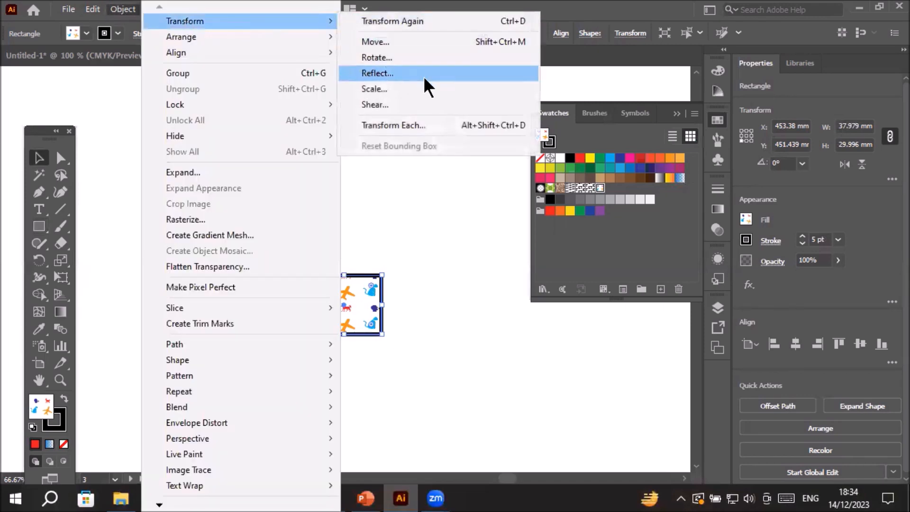
{"action": "left_click", "coordinate": [426, 125]}
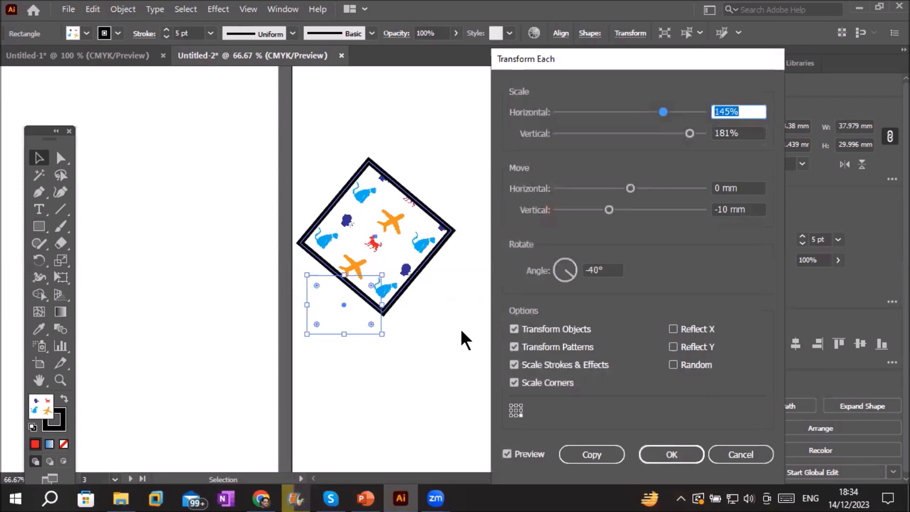
{"action": "left_click", "coordinate": [515, 347]}
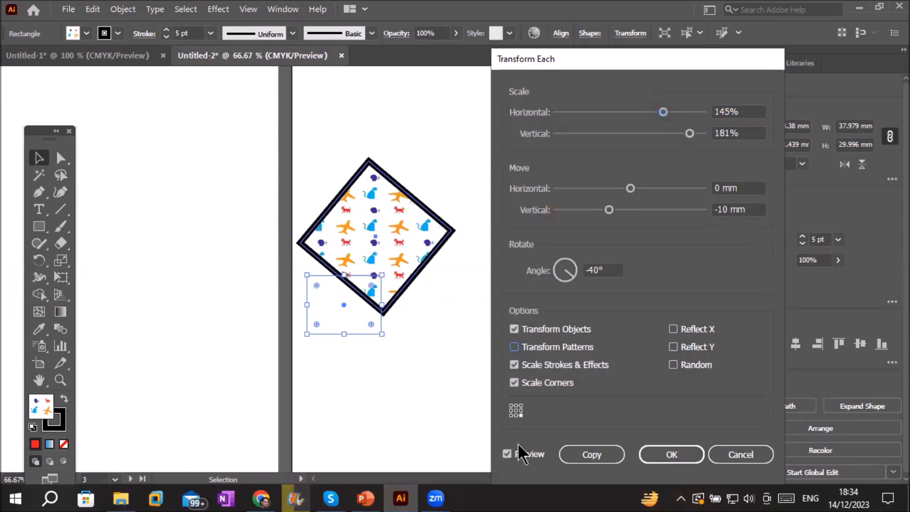
{"action": "left_click", "coordinate": [604, 451]}
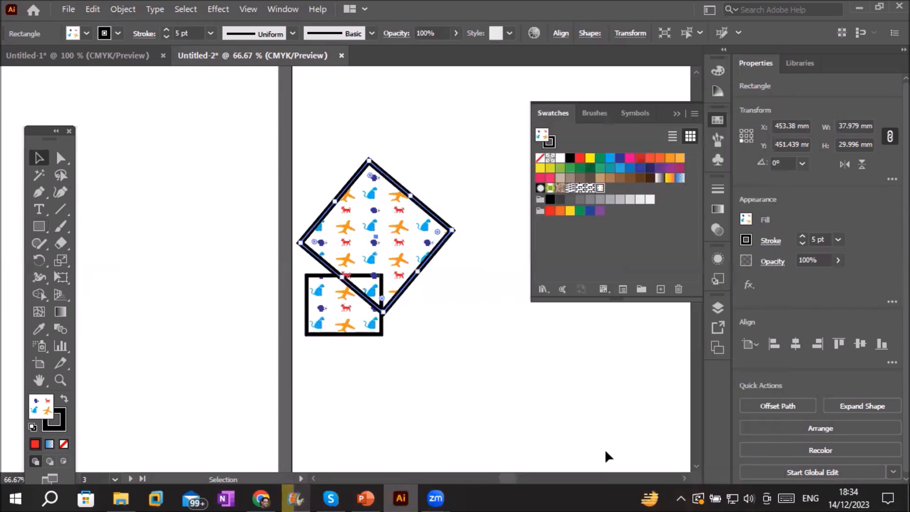
{"action": "scroll", "coordinate": [440, 337], "scroll_direction": "down", "scroll_amount": 3, "text": "alt"}
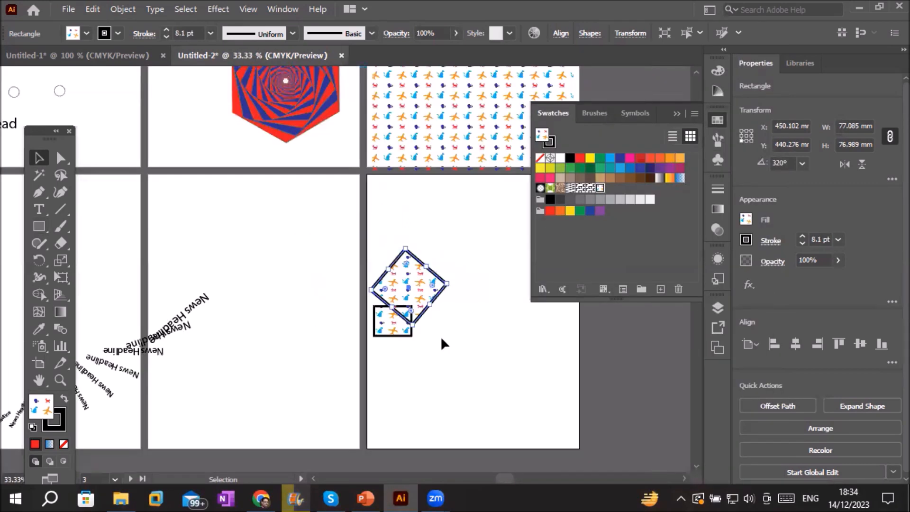
Repeat the last transformation once to add a larger rotated copy of the pattern rectangle, and examine its fill and stroke up close
{"action": "key", "text": "ctrl+d"}
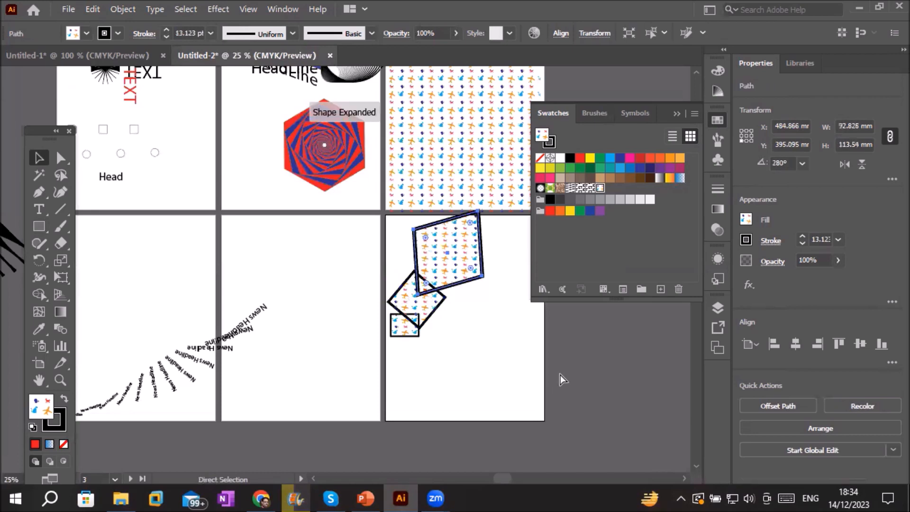
{"action": "scroll", "coordinate": [482, 250], "scroll_direction": "up", "scroll_amount": 2, "text": "alt"}
{"action": "scroll", "coordinate": [372, 305], "scroll_direction": "up", "scroll_amount": 2, "text": "alt"}
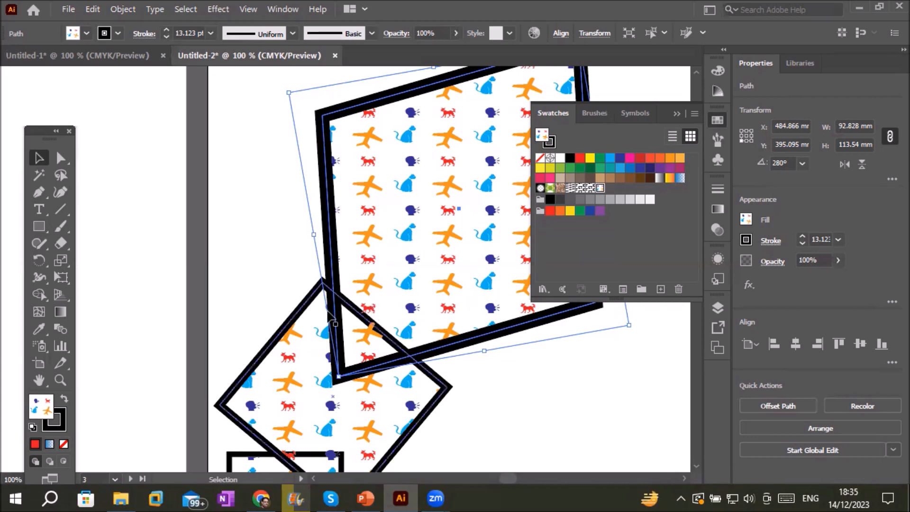
{"action": "scroll", "coordinate": [307, 332], "scroll_direction": "down", "scroll_amount": 3}
{"action": "scroll", "coordinate": [375, 397], "scroll_direction": "down", "scroll_amount": 2}
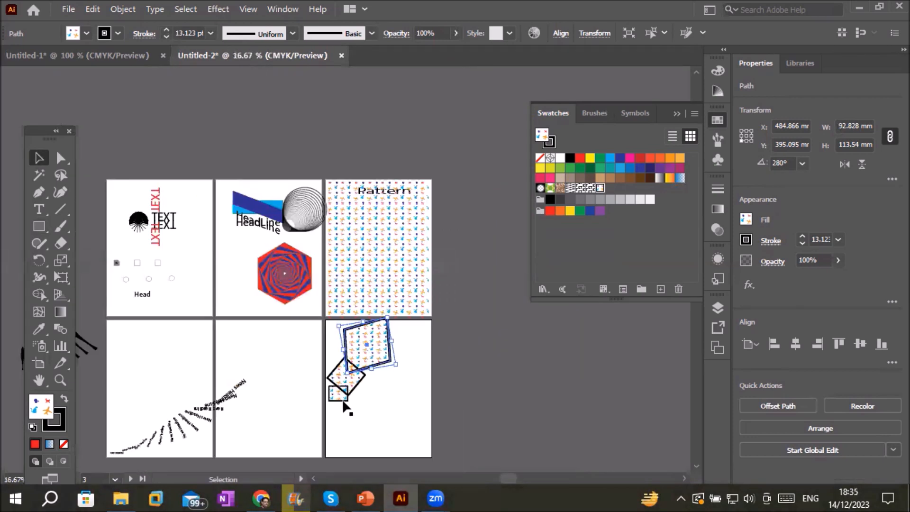
Delete all the transformed "News Headline" texts from the two lower artboards
{"action": "left_click_drag", "start_coordinate": [108, 372], "coordinate": [286, 457]}
{"action": "key", "text": "Delete"}
{"action": "scroll", "coordinate": [261, 430], "scroll_direction": "up", "scroll_amount": 2}
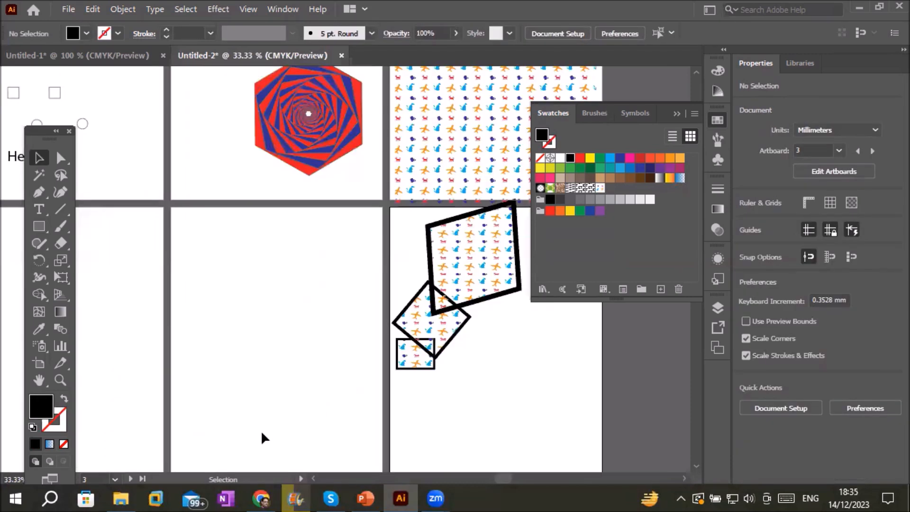
Add a Webdings house glyph on the lower middle artboard and enlarge it to about 70 by 73 mm
{"action": "left_click", "coordinate": [39, 209]}
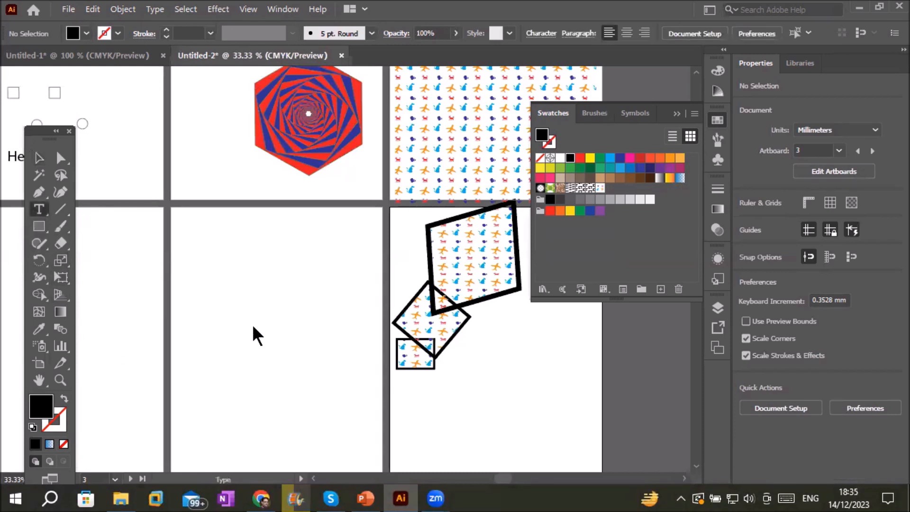
{"action": "left_click", "coordinate": [232, 338]}
{"action": "type", "text": "f"}
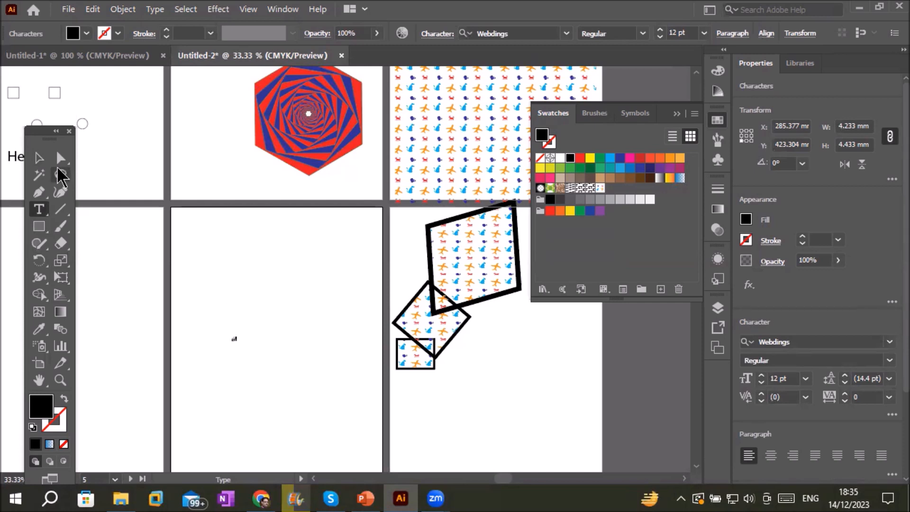
{"action": "key", "text": "Escape"}
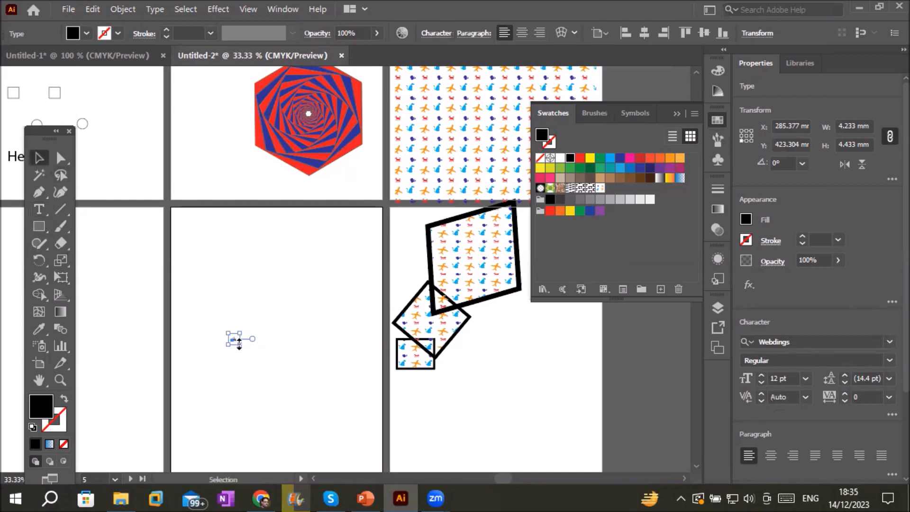
{"action": "left_click_drag", "start_coordinate": [238, 341], "coordinate": [415, 499]}
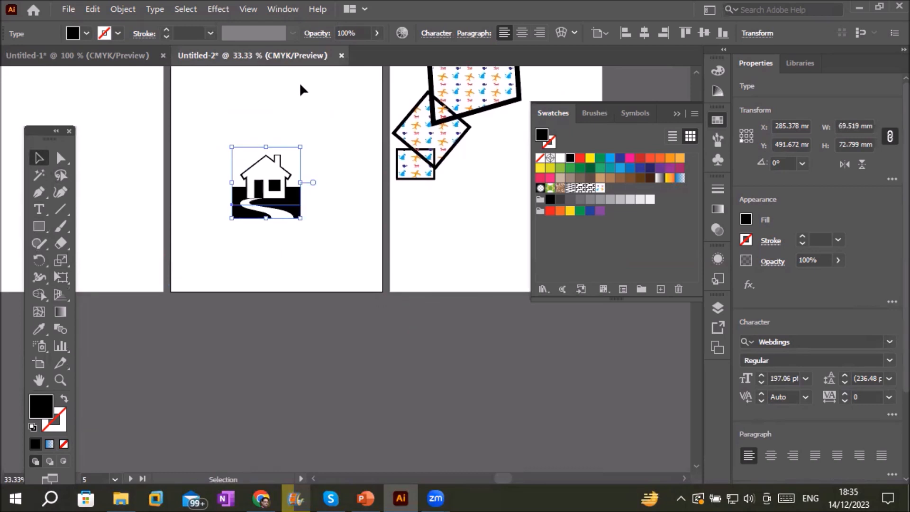
Set the font for new text to Zombie Food Demo, leaving the house glyph deselected
{"action": "left_click", "coordinate": [436, 34]}
{"action": "left_click", "coordinate": [434, 35]}
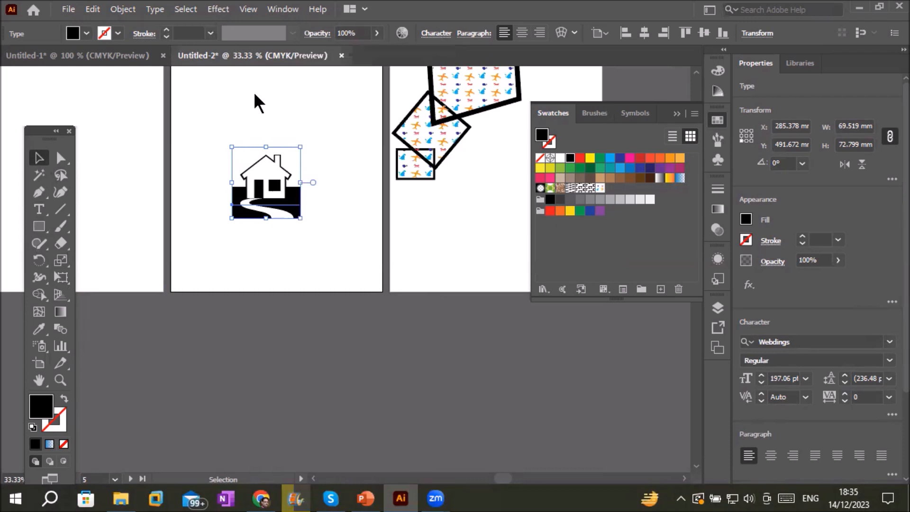
{"action": "left_click", "coordinate": [441, 34]}
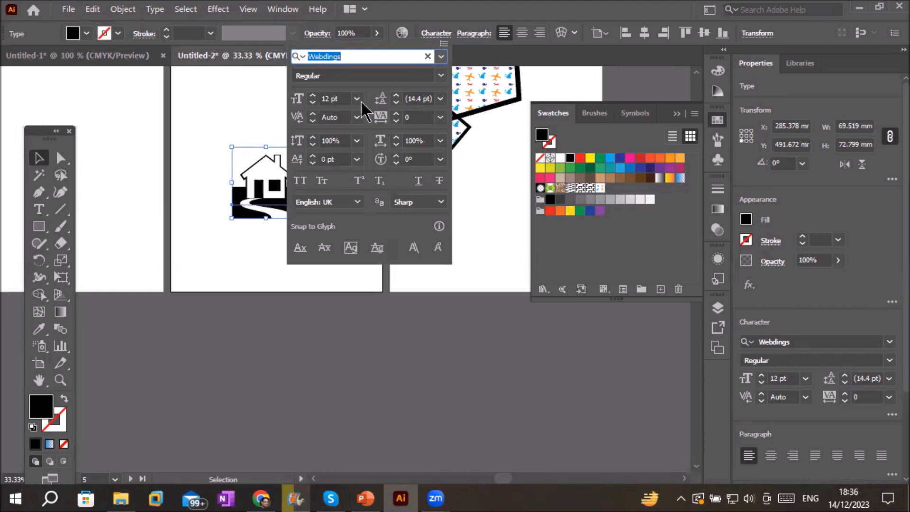
{"action": "left_click", "coordinate": [441, 57]}
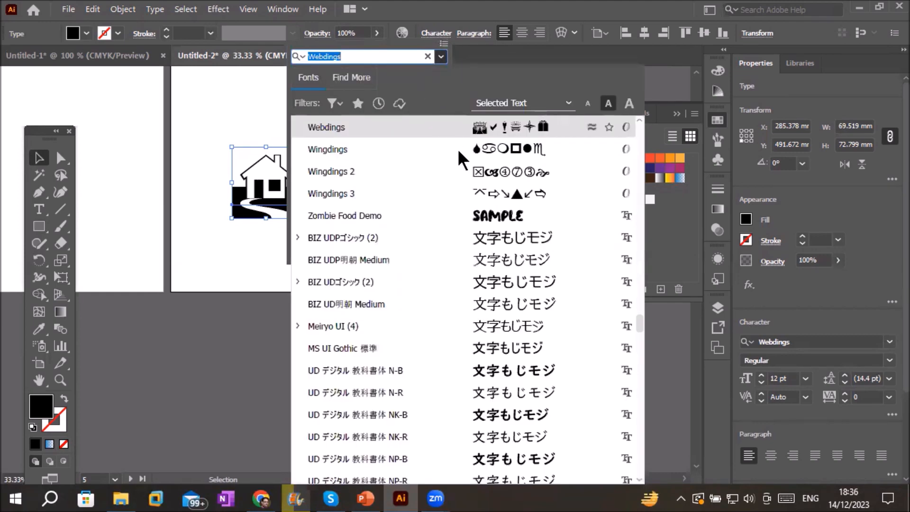
{"action": "left_click", "coordinate": [489, 217]}
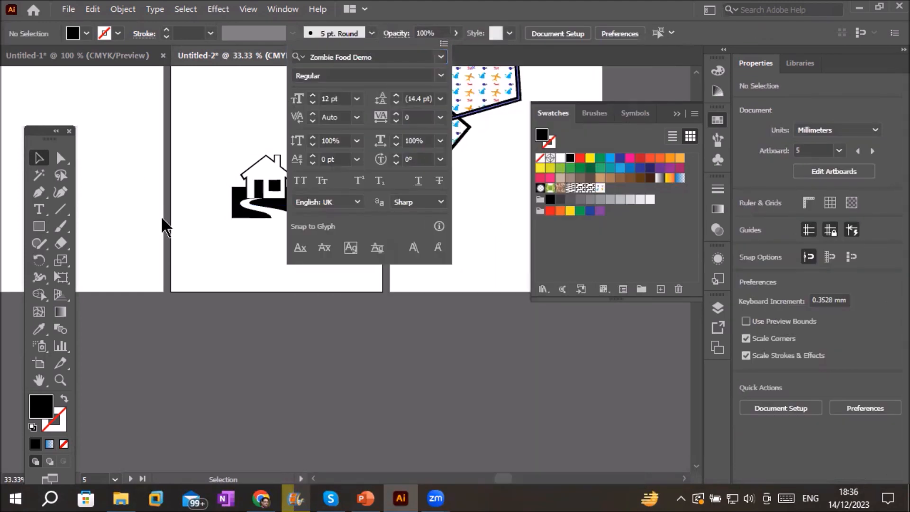
{"action": "left_click", "coordinate": [202, 191]}
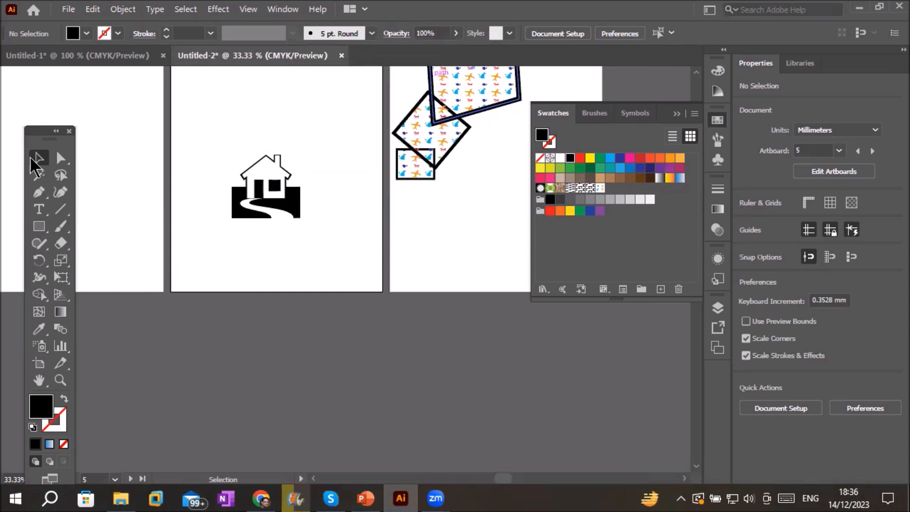
Add the letter H in Zombie Food Demo as point text on the empty first artboard of the lower row
{"action": "key", "text": "space"}
{"action": "left_click_drag", "start_coordinate": [204, 154], "coordinate": [451, 179]}
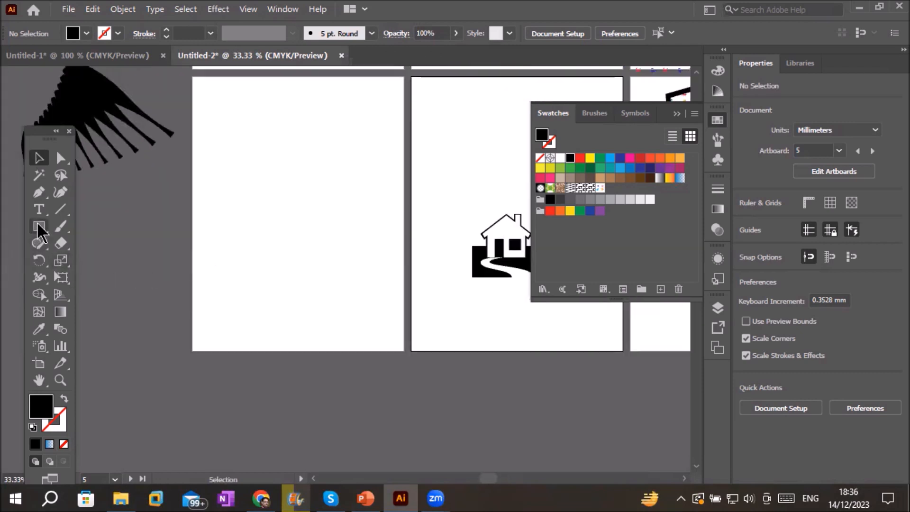
{"action": "left_click", "coordinate": [38, 209]}
{"action": "left_click", "coordinate": [237, 193]}
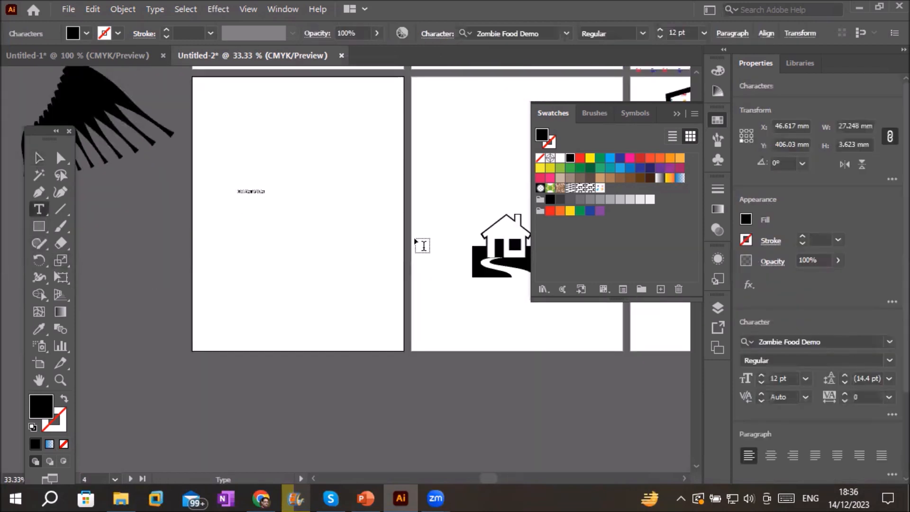
{"action": "key", "text": "BackSpace"}
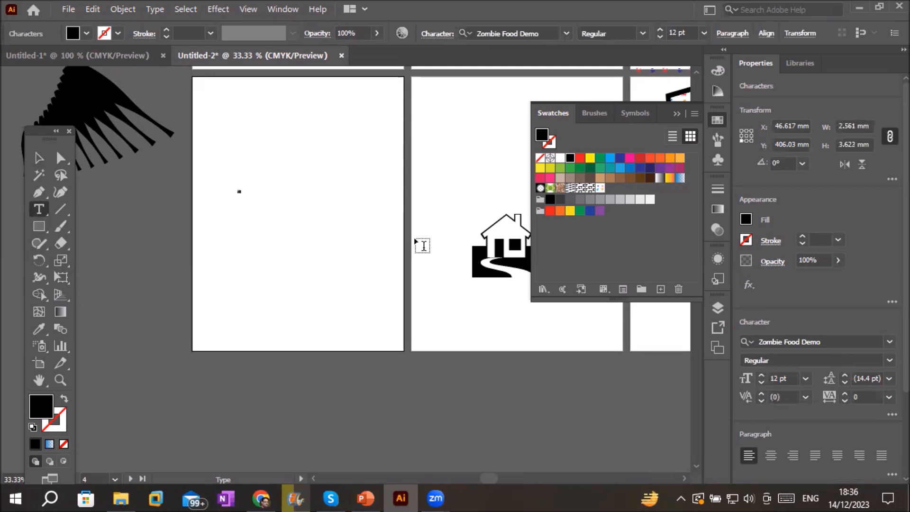
{"action": "left_click", "coordinate": [39, 161]}
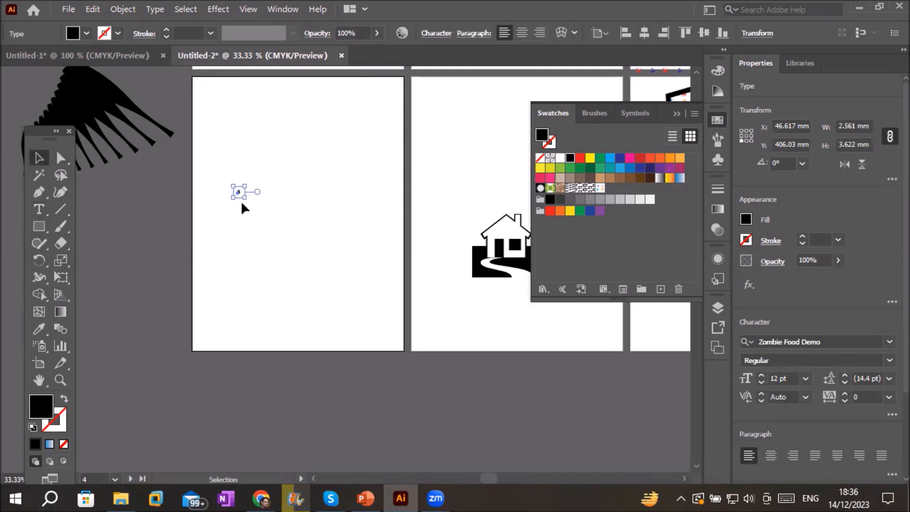
Enlarge the letter H to about 736 pt and centre it within its artboard
{"action": "left_click_drag", "start_coordinate": [246, 198], "coordinate": [467, 387]}
{"action": "left_click_drag", "start_coordinate": [278, 225], "coordinate": [482, 348]}
{"action": "left_click_drag", "start_coordinate": [392, 273], "coordinate": [338, 256]}
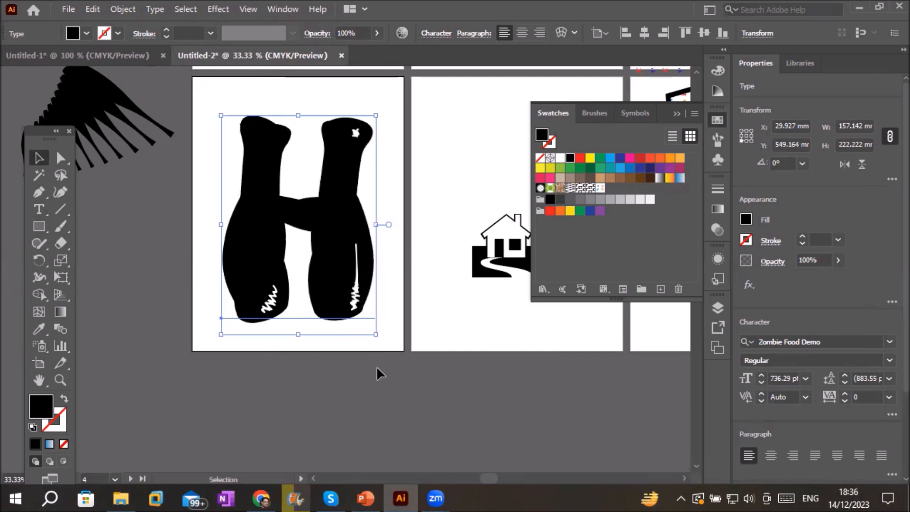
Swap the letter H's fill and stroke, fill it with the glyph pattern swatch, and inspect the pattern up close
{"action": "left_click", "coordinate": [65, 401]}
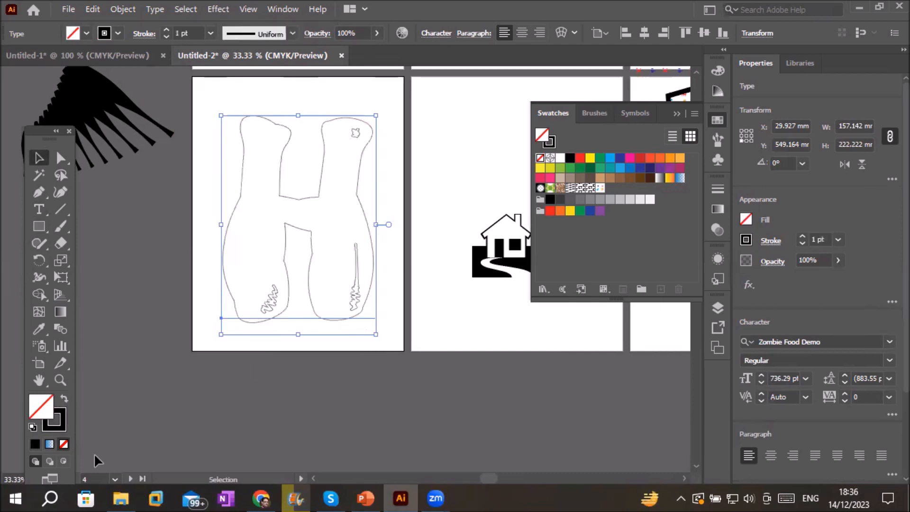
{"action": "left_click", "coordinate": [600, 187]}
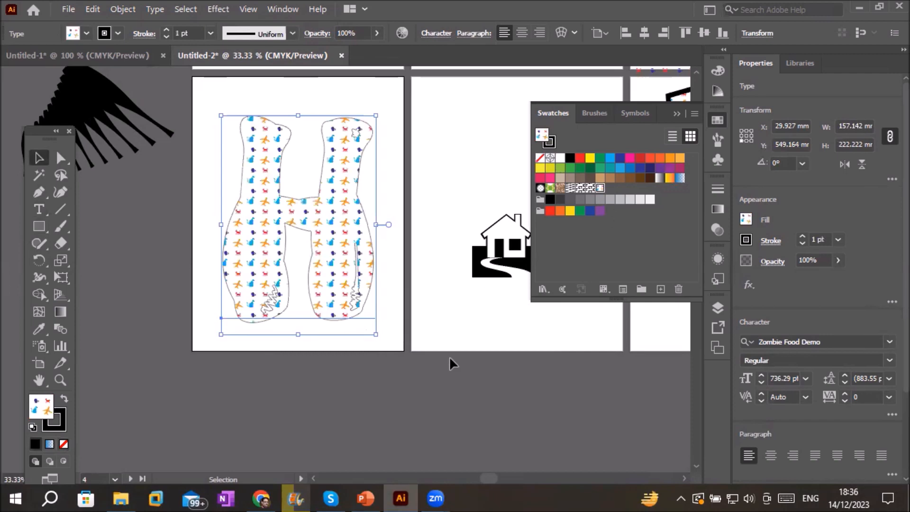
{"action": "scroll", "coordinate": [339, 208], "scroll_direction": "up", "scroll_amount": 5}
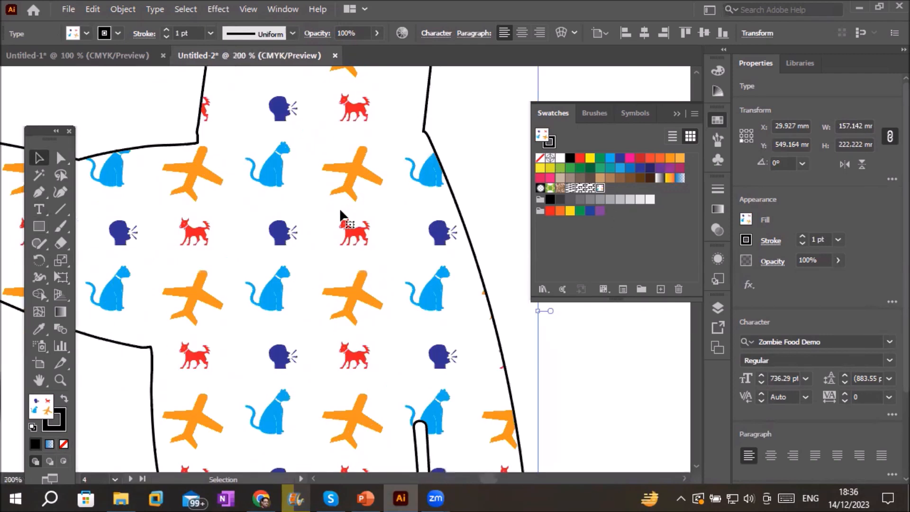
{"action": "scroll", "coordinate": [339, 208], "scroll_direction": "down", "scroll_amount": 5}
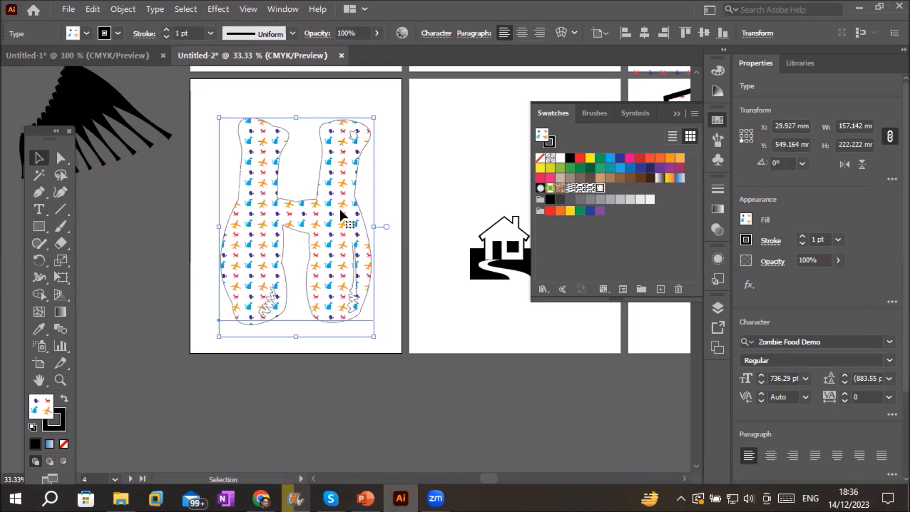
{"action": "scroll", "coordinate": [340, 208], "scroll_direction": "up", "scroll_amount": 4}
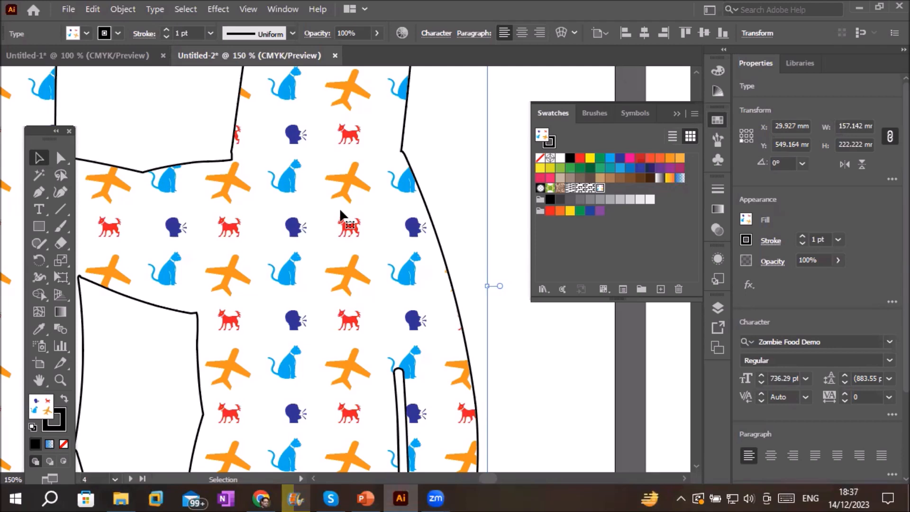
{"action": "key", "text": "ctrl+minus"}
{"action": "key", "text": "ctrl+minus"}
{"action": "key", "text": "ctrl+minus"}
{"action": "key", "text": "ctrl+minus"}
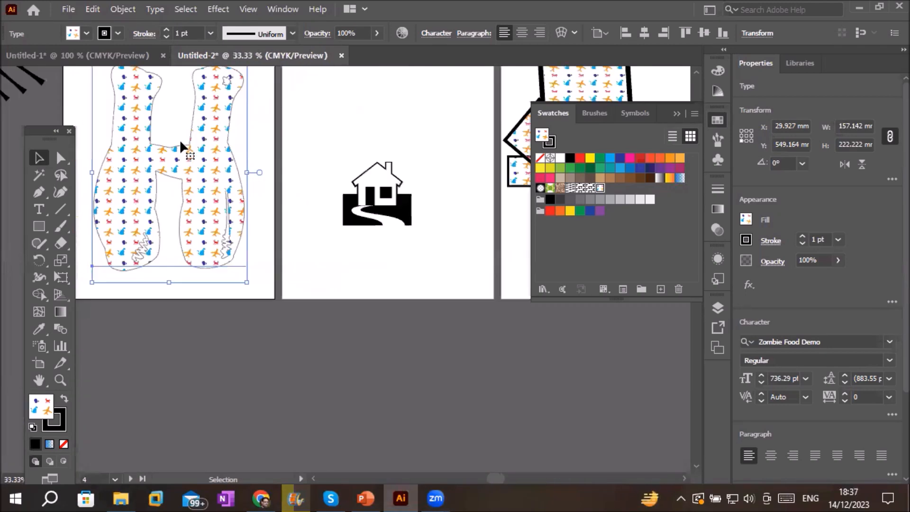
Create a new document with six artboards and fit the first artboard in view
{"action": "left_click", "coordinate": [70, 12]}
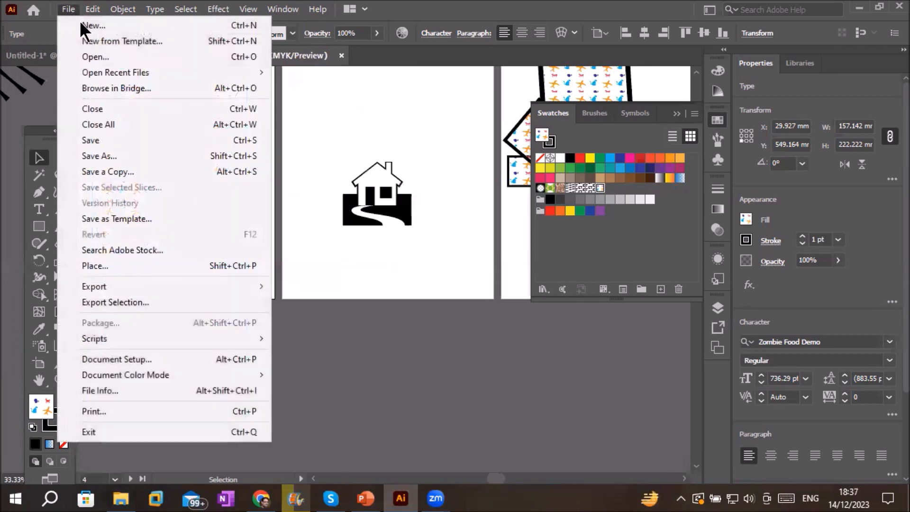
{"action": "left_click", "coordinate": [102, 29]}
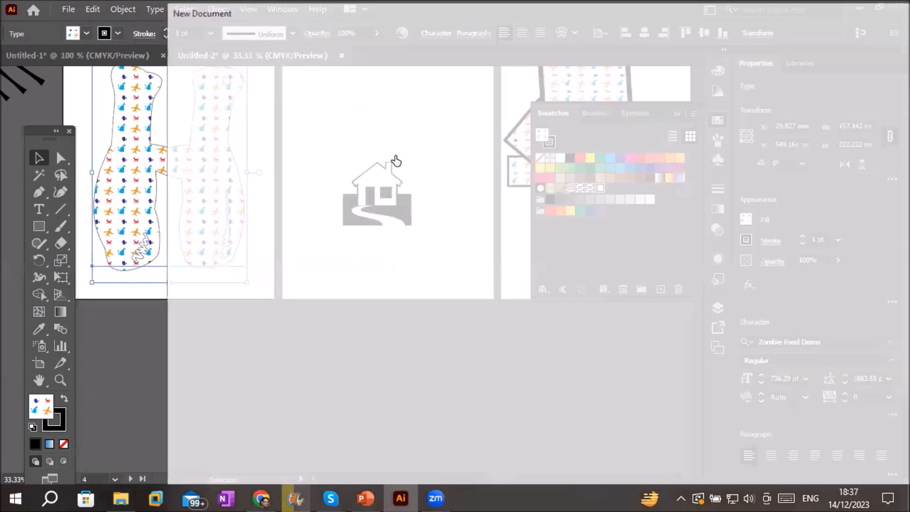
{"action": "key", "text": "Escape"}
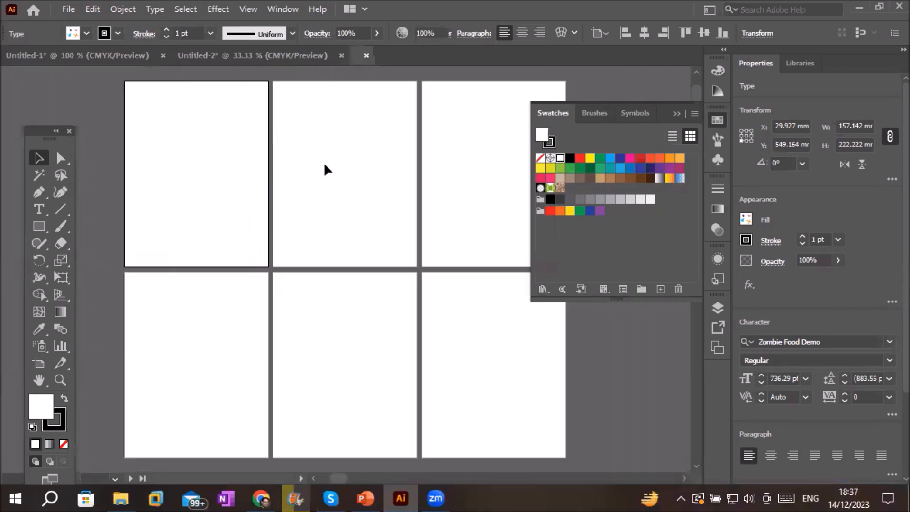
{"action": "key", "text": "ctrl+0"}
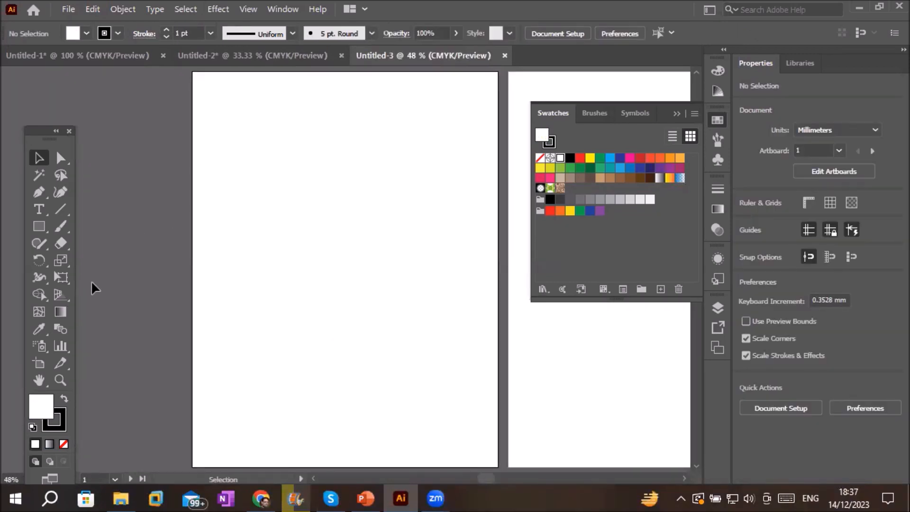
Add the title "Scale , Shear , Reshape" near the top of the first artboard and enlarge it to about 55 pt
{"action": "left_click_drag", "start_coordinate": [62, 263], "coordinate": [61, 263]}
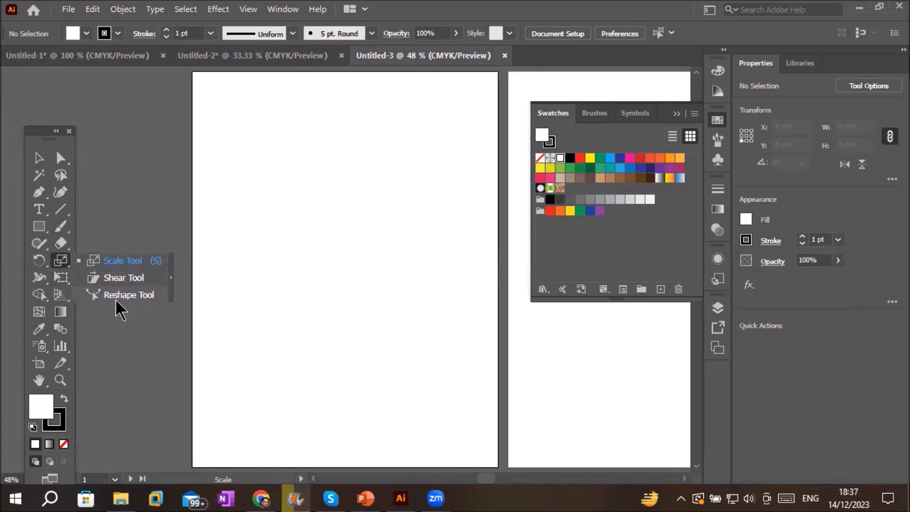
{"action": "left_click", "coordinate": [39, 209]}
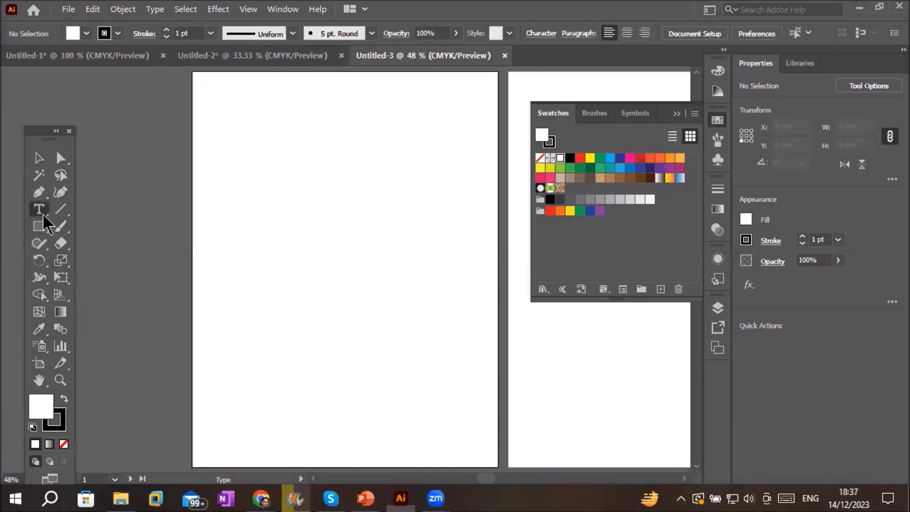
{"action": "left_click", "coordinate": [237, 93]}
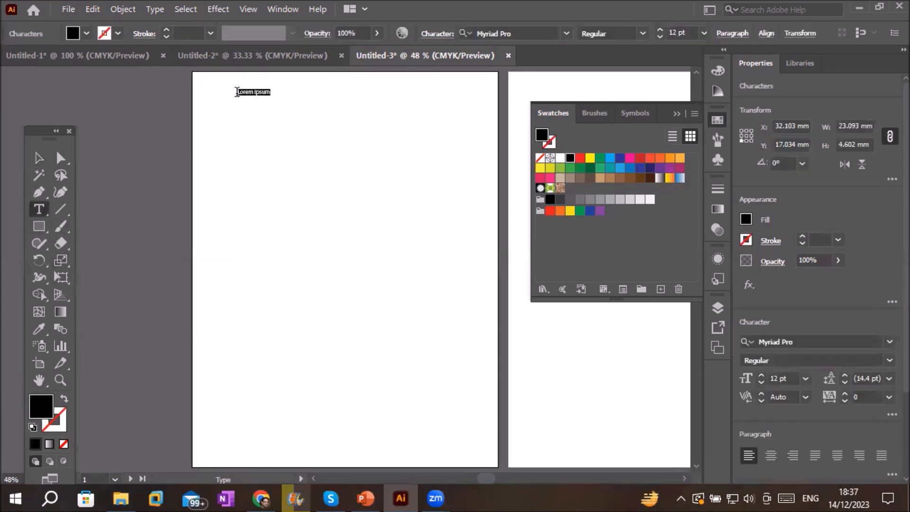
{"action": "type", "text": "Scale"}
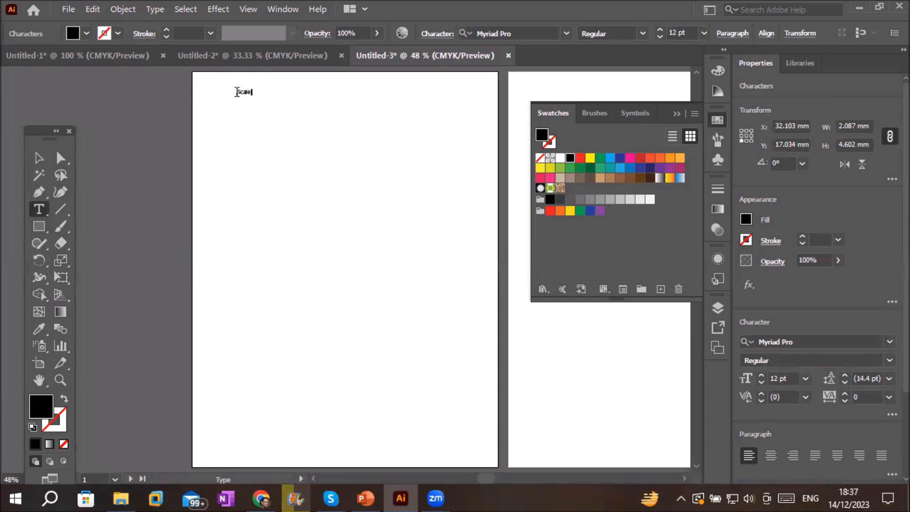
{"action": "type", "text": ", Shear, Reshape"}
{"action": "left_click", "coordinate": [38, 158]}
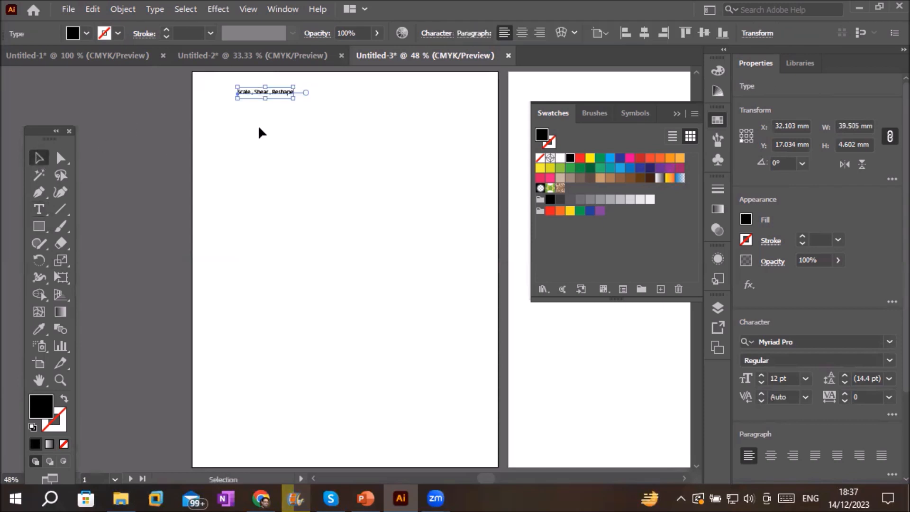
{"action": "left_click_drag", "start_coordinate": [294, 98], "coordinate": [463, 140]}
{"action": "left_click_drag", "start_coordinate": [396, 115], "coordinate": [377, 110]}
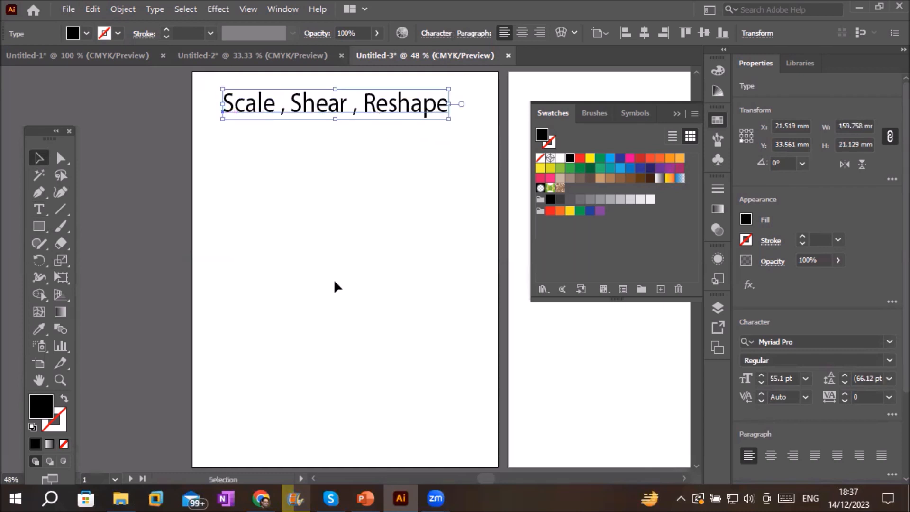
Draw a nearly vertical line about 155 mm long down the middle of the artboard, below the title
{"action": "left_click", "coordinate": [61, 210]}
{"action": "mouse_move", "coordinate": [335, 171]}
{"action": "left_mouse_down"}
{"action": "mouse_move", "coordinate": [321, 370]}
{"action": "mouse_move", "coordinate": [332, 392]}
{"action": "left_mouse_up"}
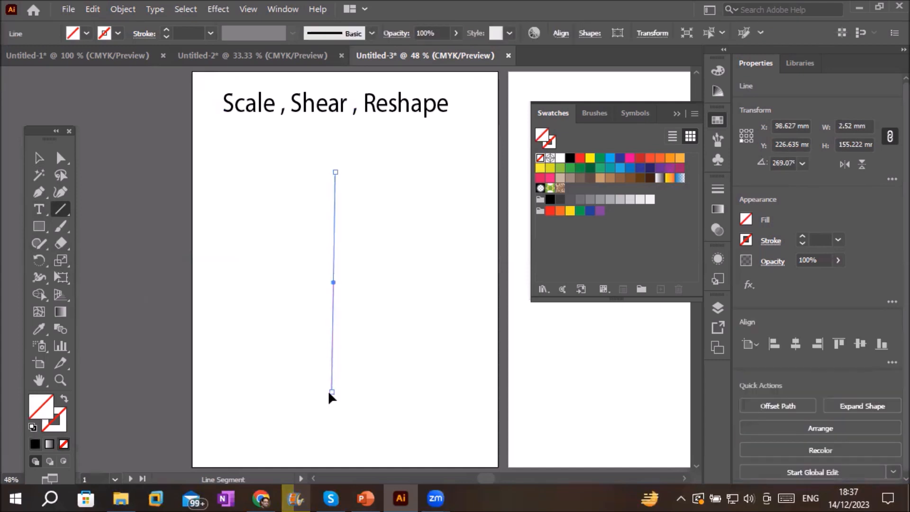
Activate the Reshape tool and give the vertical line a 1 pt black stroke
{"action": "scroll", "coordinate": [330, 394], "scroll_direction": "up", "scroll_amount": 1}
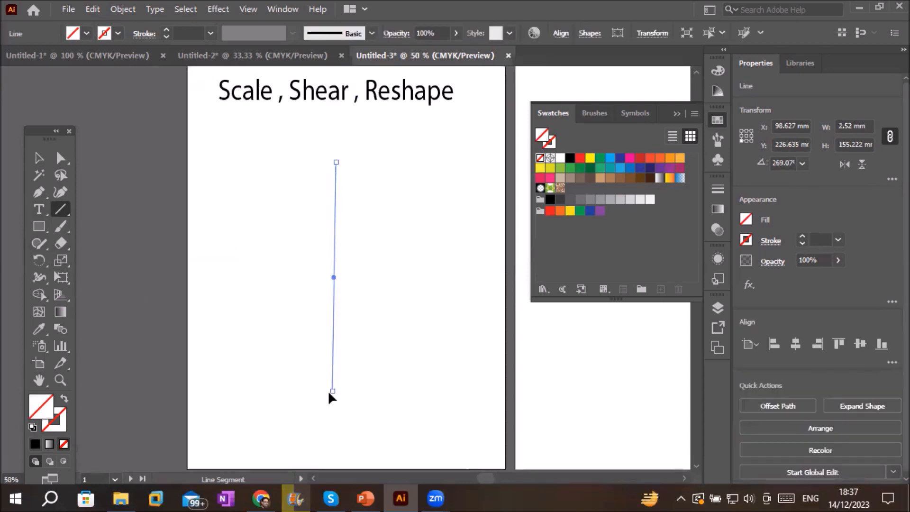
{"action": "left_click", "coordinate": [61, 260]}
{"action": "left_click", "coordinate": [61, 260]}
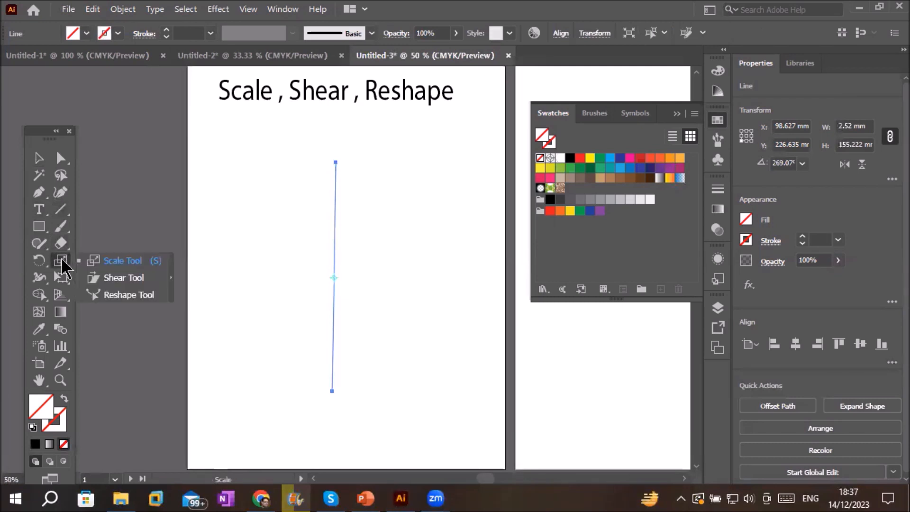
{"action": "left_click", "coordinate": [134, 295]}
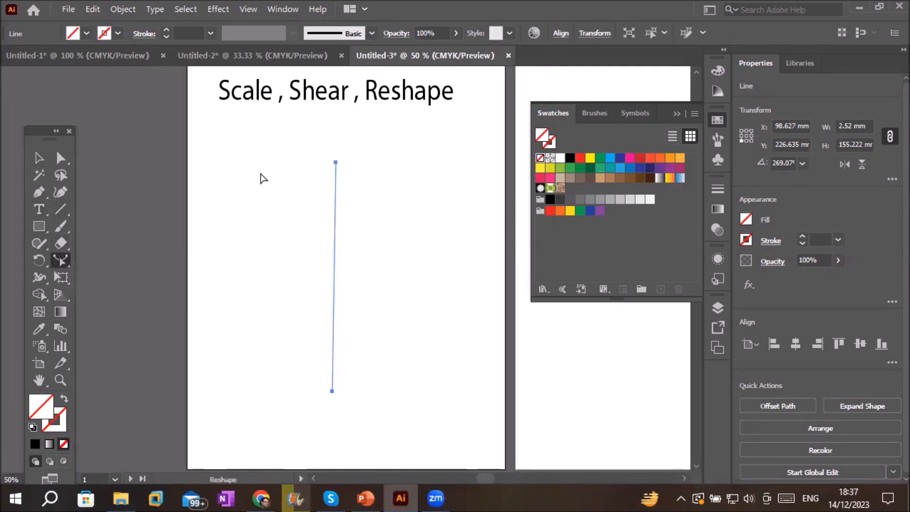
{"action": "left_click", "coordinate": [166, 30]}
{"action": "left_click", "coordinate": [166, 30]}
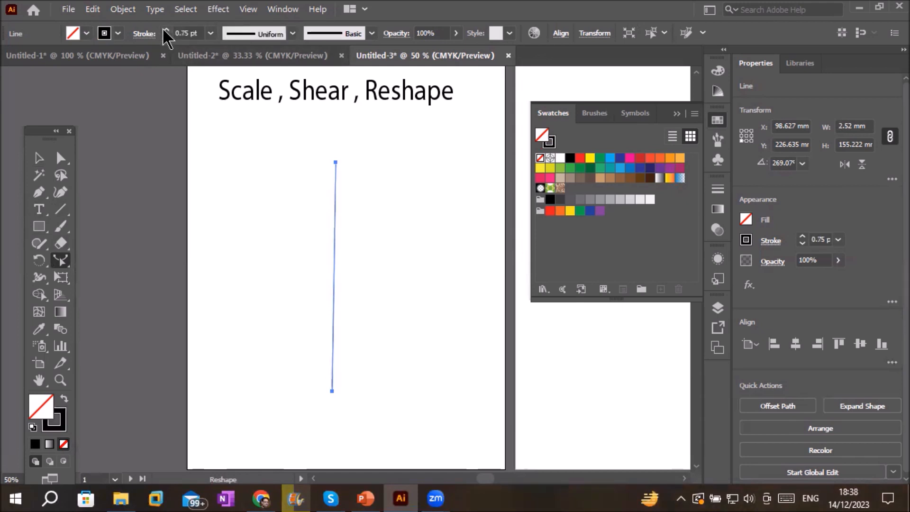
{"action": "left_click", "coordinate": [166, 30]}
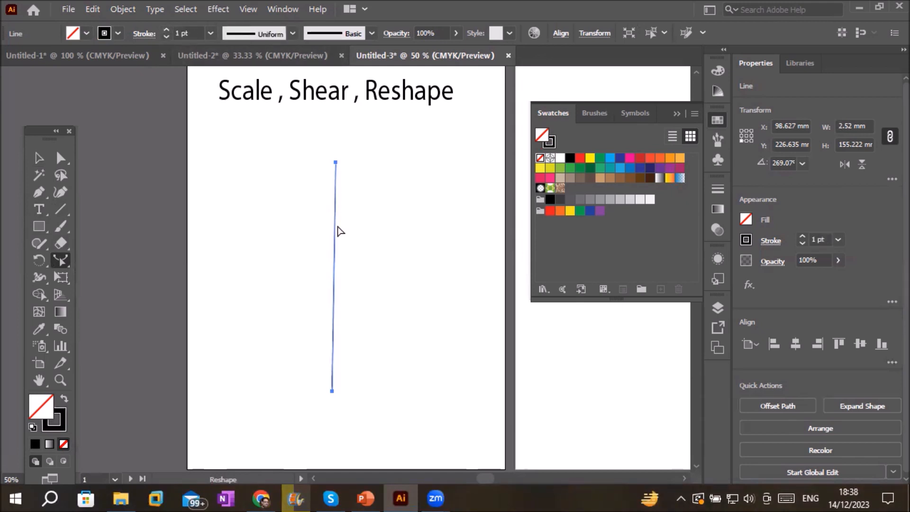
Bend the line into an S-curve with the Reshape tool, pulling its upper part to the right and its lower part to the left
{"action": "scroll", "coordinate": [337, 232], "scroll_direction": "up", "scroll_amount": 1}
{"action": "left_click_drag", "start_coordinate": [338, 222], "coordinate": [357, 220]}
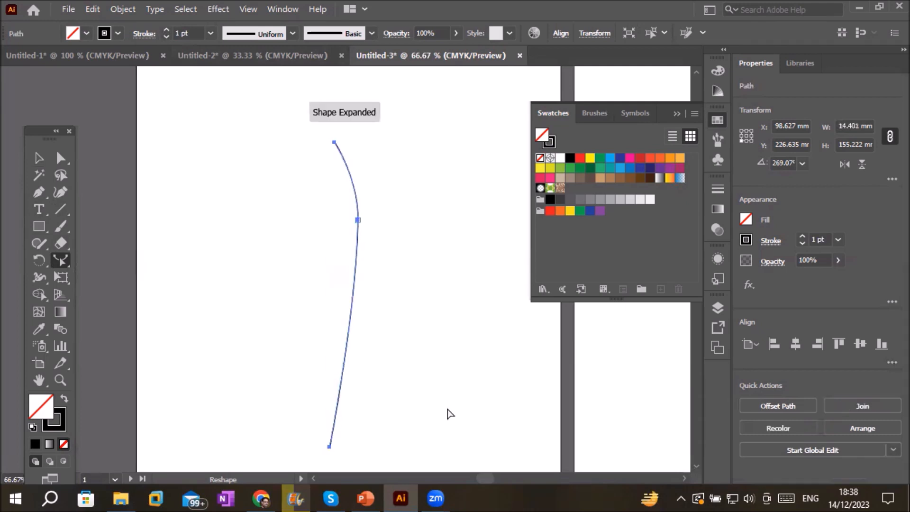
{"action": "left_click_drag", "start_coordinate": [347, 354], "coordinate": [293, 352]}
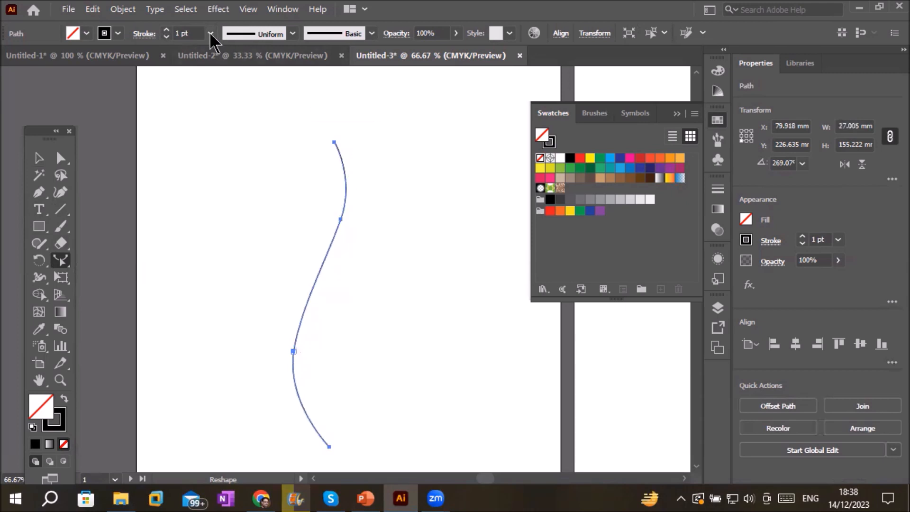
Thicken the S-curve's stroke to 11 pt
{"action": "left_click", "coordinate": [167, 31]}
{"action": "left_click", "coordinate": [167, 30]}
{"action": "left_click", "coordinate": [167, 30]}
{"action": "left_click", "coordinate": [166, 30]}
{"action": "left_click", "coordinate": [167, 30]}
{"action": "left_click", "coordinate": [167, 30]}
{"action": "left_click", "coordinate": [167, 30]}
{"action": "left_click", "coordinate": [166, 30]}
{"action": "left_click", "coordinate": [166, 30]}
{"action": "left_click", "coordinate": [167, 30]}
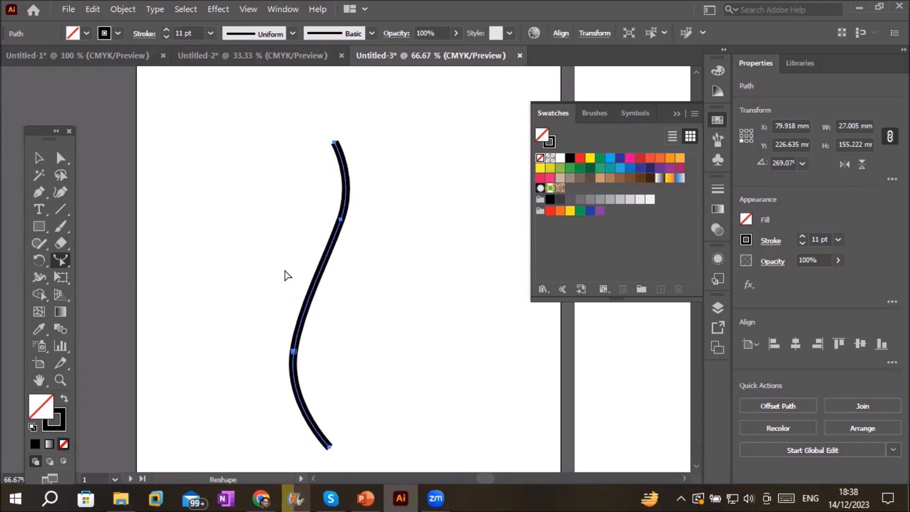
Move the S-curve horizontally to the left side of the first artboard
{"action": "scroll", "coordinate": [286, 276], "scroll_direction": "down", "scroll_amount": 2}
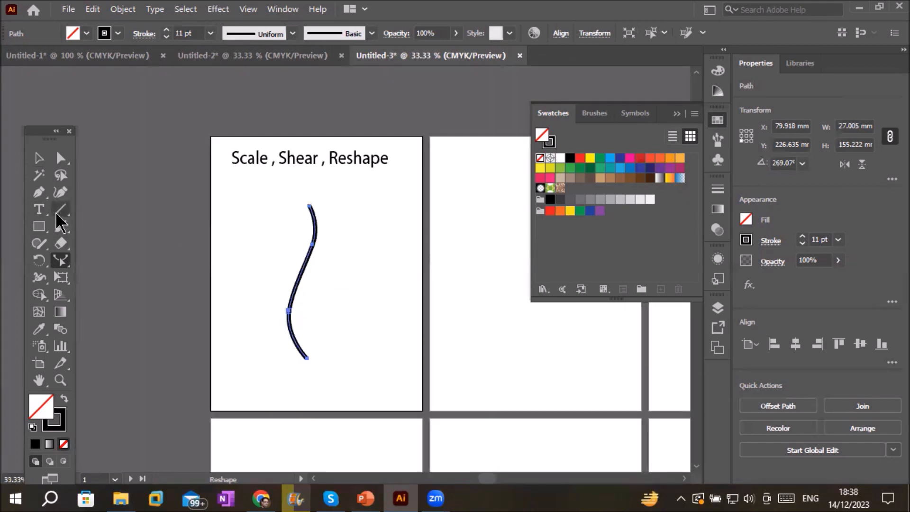
{"action": "left_click", "coordinate": [40, 159]}
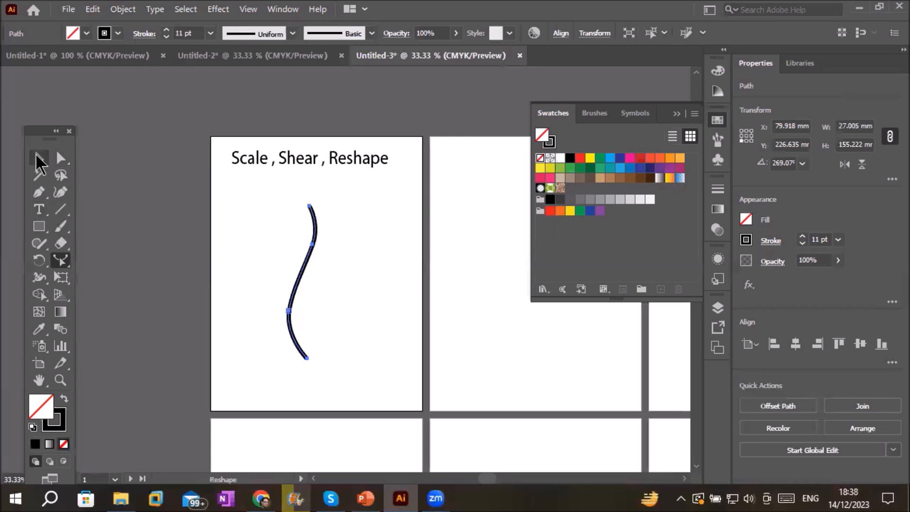
{"action": "left_click", "coordinate": [299, 277]}
{"action": "left_click_drag", "start_coordinate": [301, 282], "coordinate": [233, 285]}
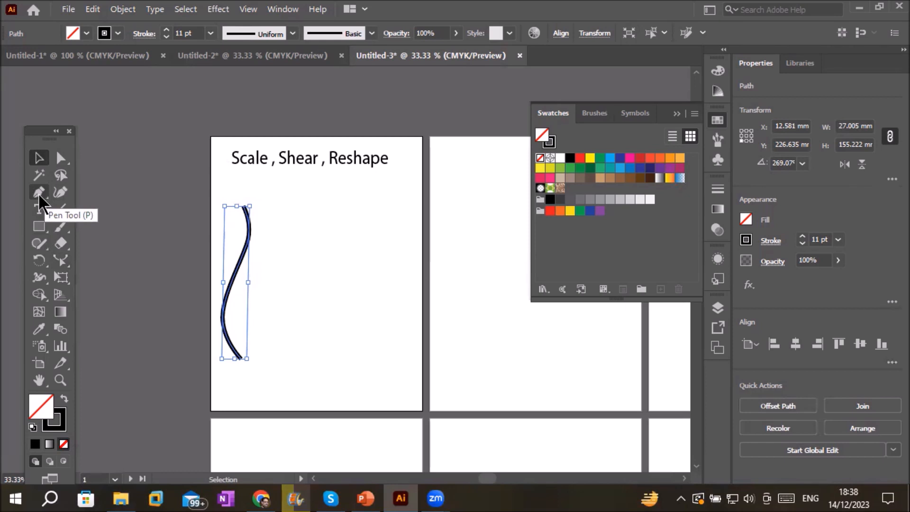
Draw a tall, narrow rectangle about 20 by 155 mm to the right of the S-curve and set its stroke to 3 pt
{"action": "left_click", "coordinate": [38, 228]}
{"action": "left_click_drag", "start_coordinate": [312, 205], "coordinate": [332, 362]}
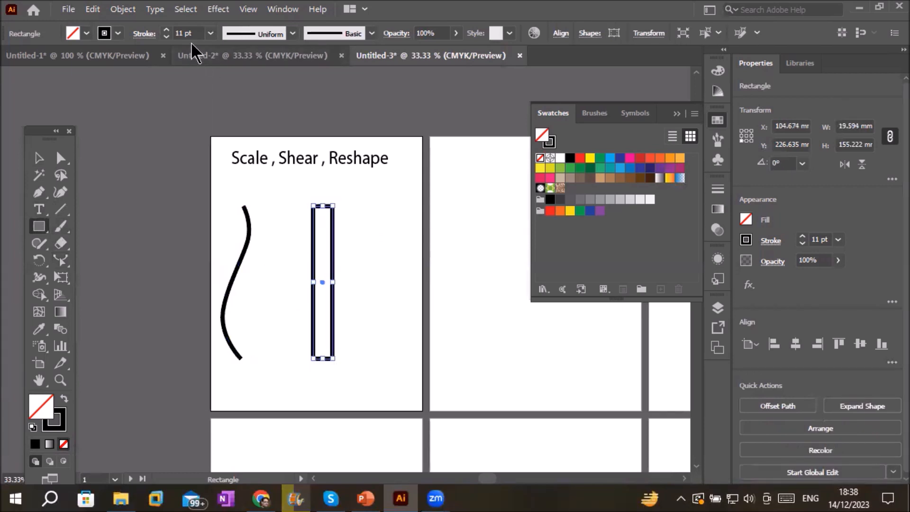
{"action": "left_click", "coordinate": [167, 37]}
{"action": "left_click", "coordinate": [167, 37]}
{"action": "left_click", "coordinate": [167, 37]}
{"action": "left_click", "coordinate": [167, 37]}
{"action": "left_click", "coordinate": [167, 37]}
{"action": "left_click", "coordinate": [166, 37]}
{"action": "left_click", "coordinate": [167, 37]}
{"action": "left_click", "coordinate": [167, 37]}
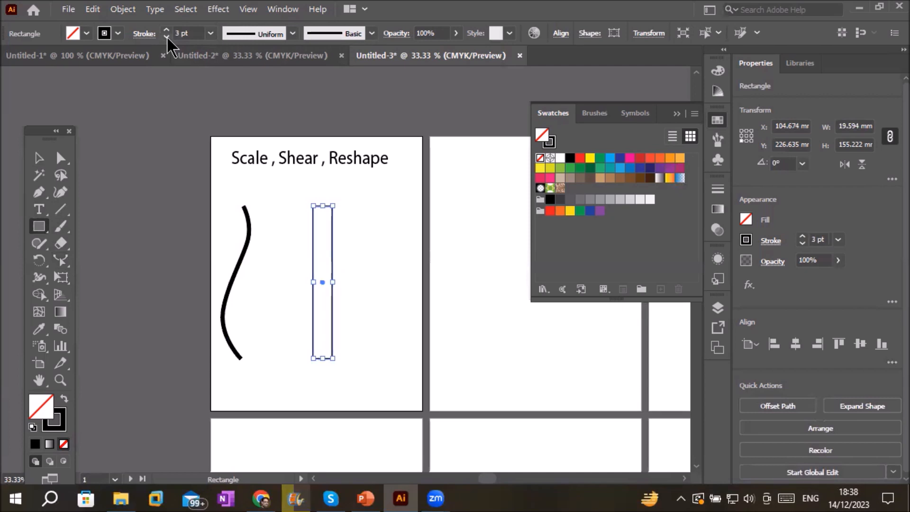
Add an anchor point on the upper part of each long side of the rectangle with the Reshape tool
{"action": "scroll", "coordinate": [374, 235], "scroll_direction": "up", "scroll_amount": 2}
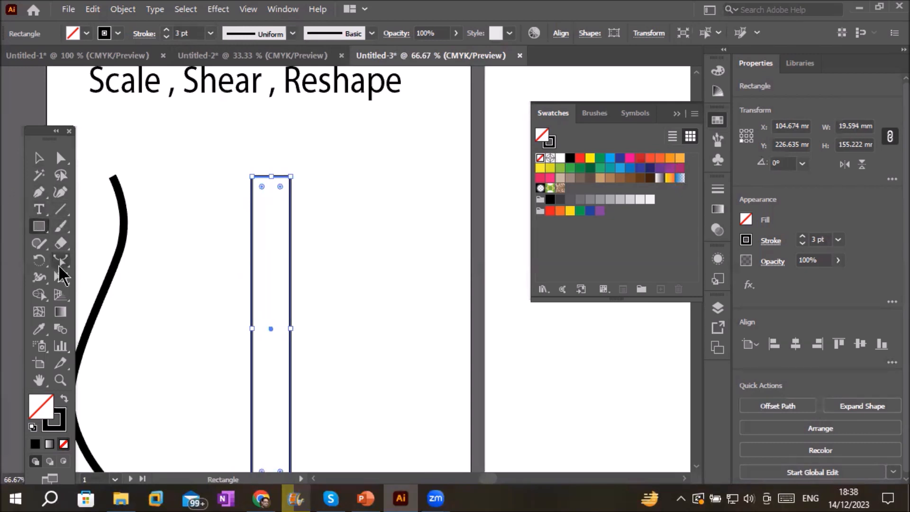
{"action": "left_click", "coordinate": [61, 256]}
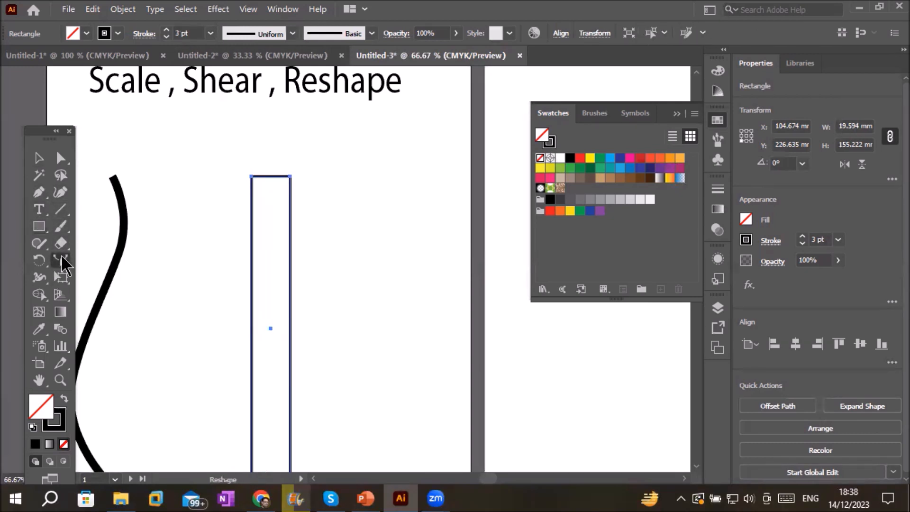
{"action": "left_click", "coordinate": [289, 250]}
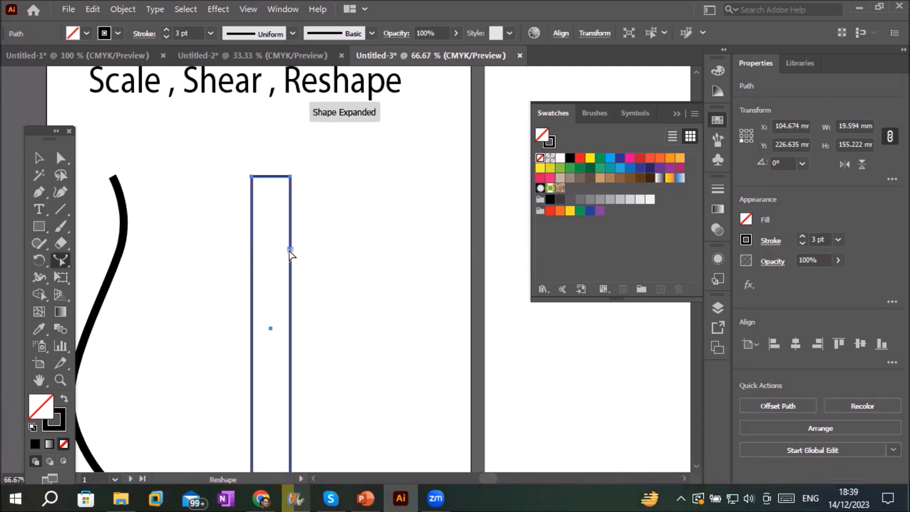
{"action": "left_click", "coordinate": [251, 249]}
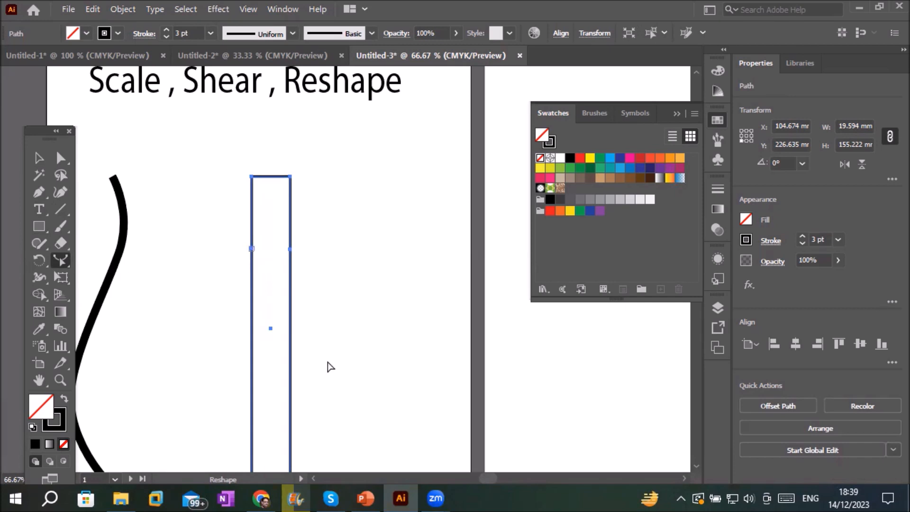
Select only the added anchor on the rectangle's right side and bend that side outward with the Reshape tool
{"action": "left_click", "coordinate": [60, 159]}
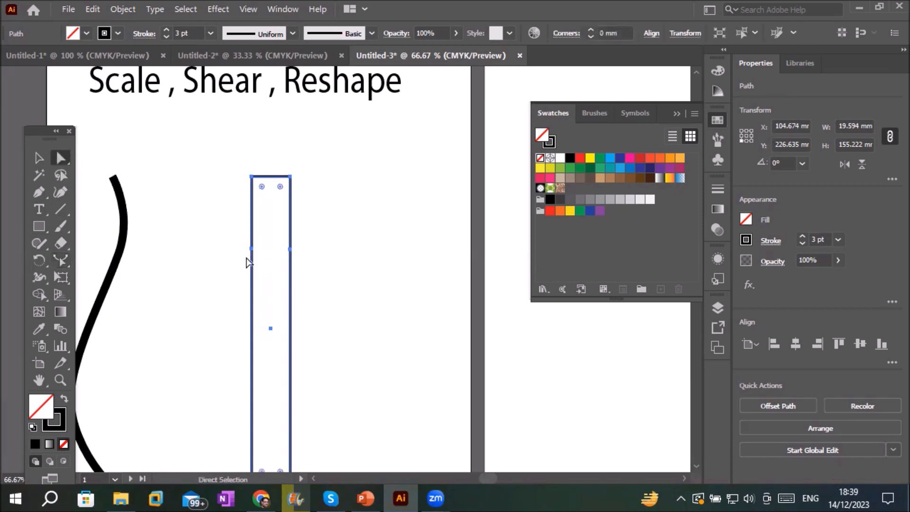
{"action": "left_click_drag", "start_coordinate": [236, 238], "coordinate": [335, 278]}
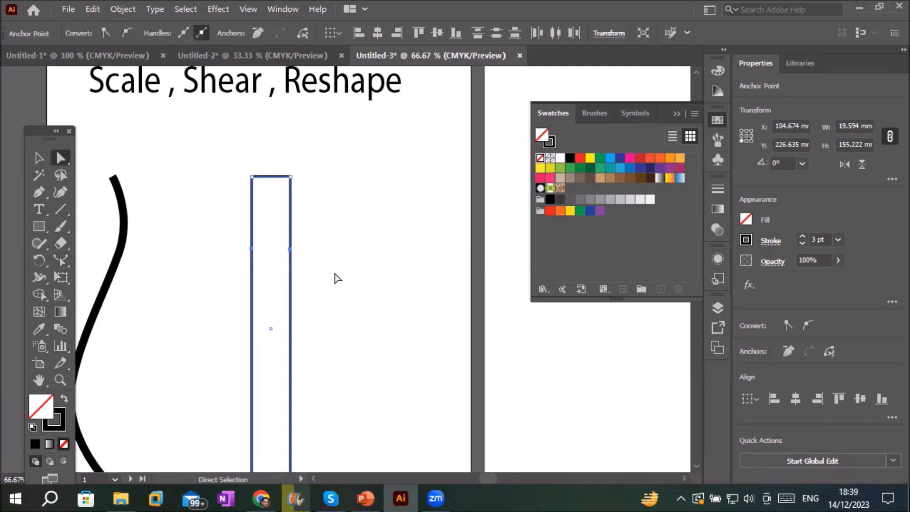
{"action": "left_click", "coordinate": [291, 249]}
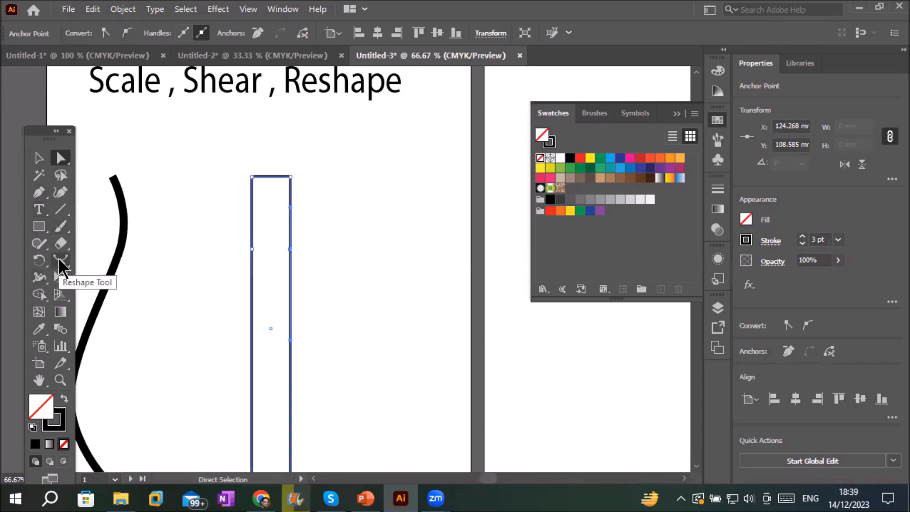
{"action": "left_click", "coordinate": [60, 261]}
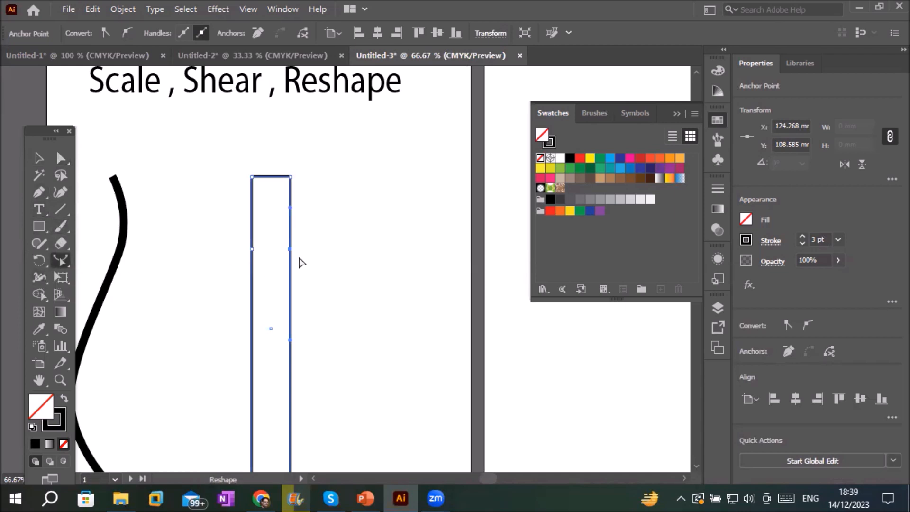
{"action": "left_click_drag", "start_coordinate": [289, 249], "coordinate": [317, 249]}
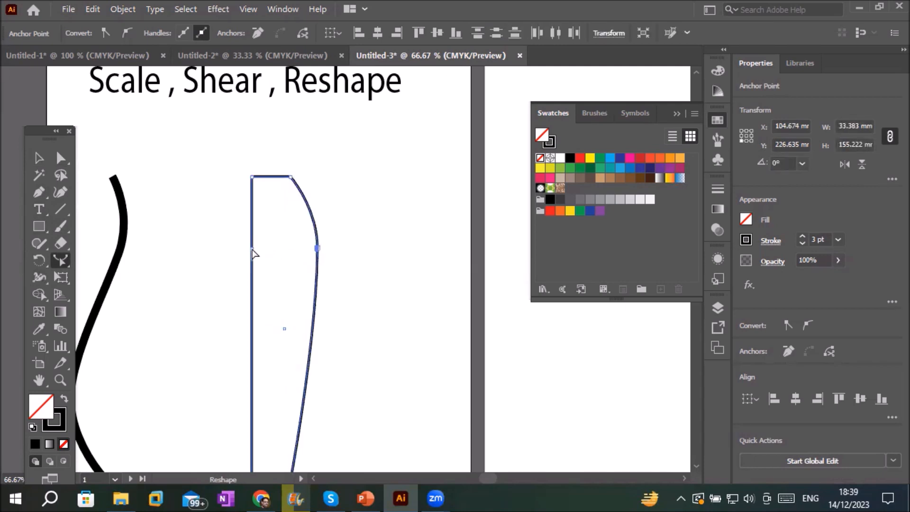
Try to reshape the shape's left side inward, undo it, and move the whole shape toward the artboard's right edge
{"action": "left_click_drag", "start_coordinate": [253, 249], "coordinate": [275, 247]}
{"action": "key", "text": "ctrl+z"}
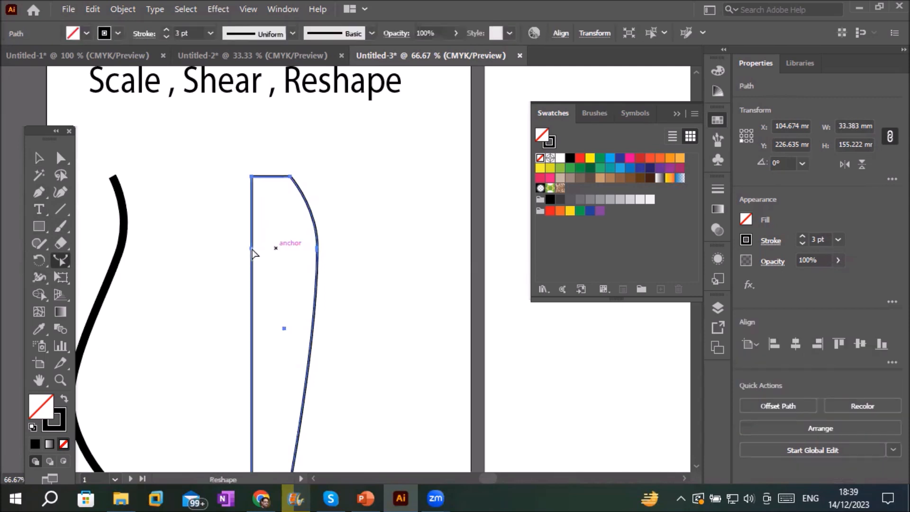
{"action": "left_click_drag", "start_coordinate": [251, 249], "coordinate": [327, 229]}
{"action": "mouse_move", "coordinate": [391, 229]}
{"action": "left_mouse_down"}
{"action": "mouse_move", "coordinate": [372, 229]}
{"action": "mouse_move", "coordinate": [388, 231]}
{"action": "left_mouse_up"}
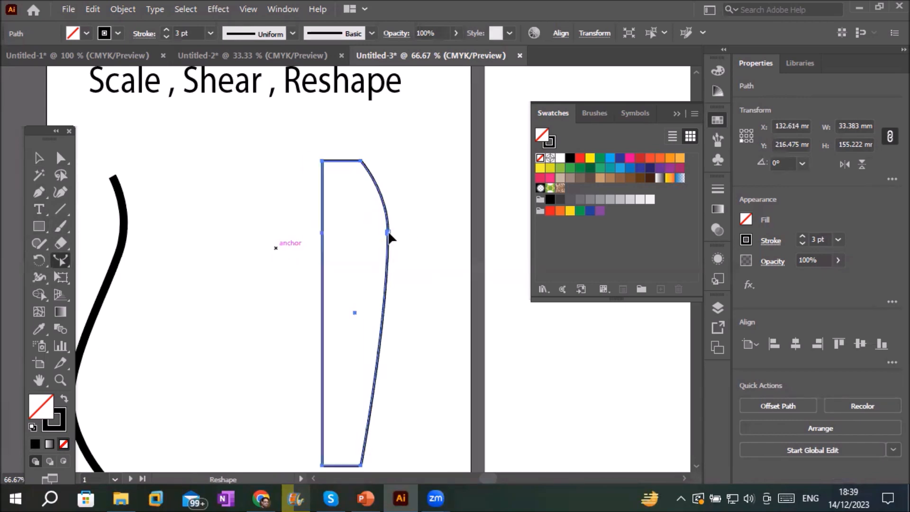
Select only the upper anchor on the shape's left side and bend that side inward to the right with the Reshape tool
{"action": "left_click", "coordinate": [60, 159]}
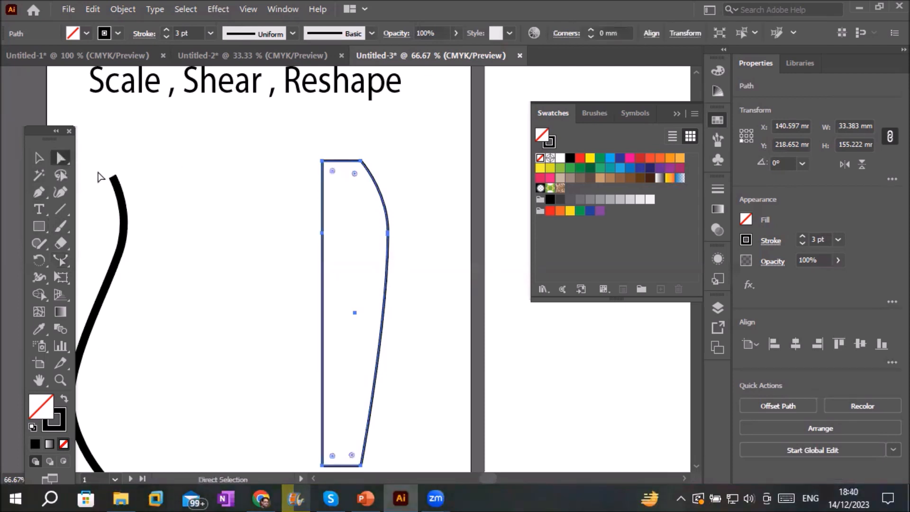
{"action": "left_click", "coordinate": [322, 234]}
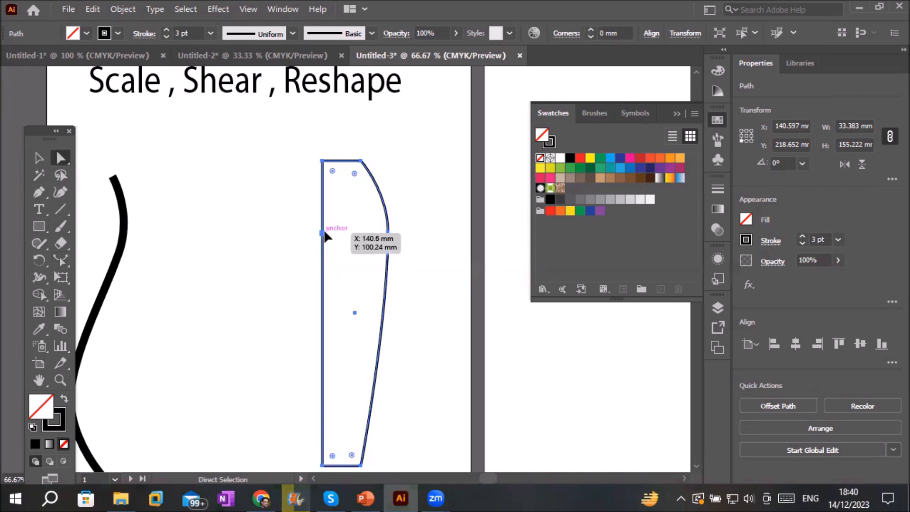
{"action": "left_click", "coordinate": [60, 260]}
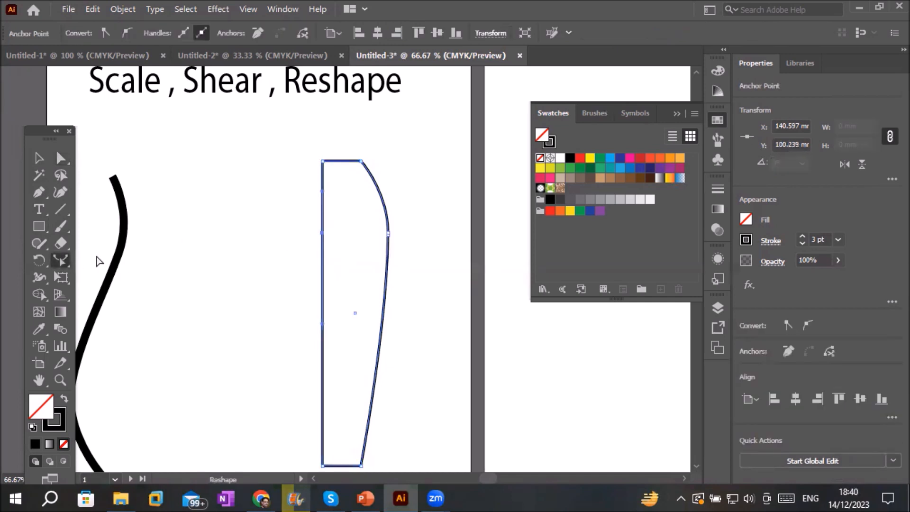
{"action": "left_click_drag", "start_coordinate": [322, 234], "coordinate": [354, 234]}
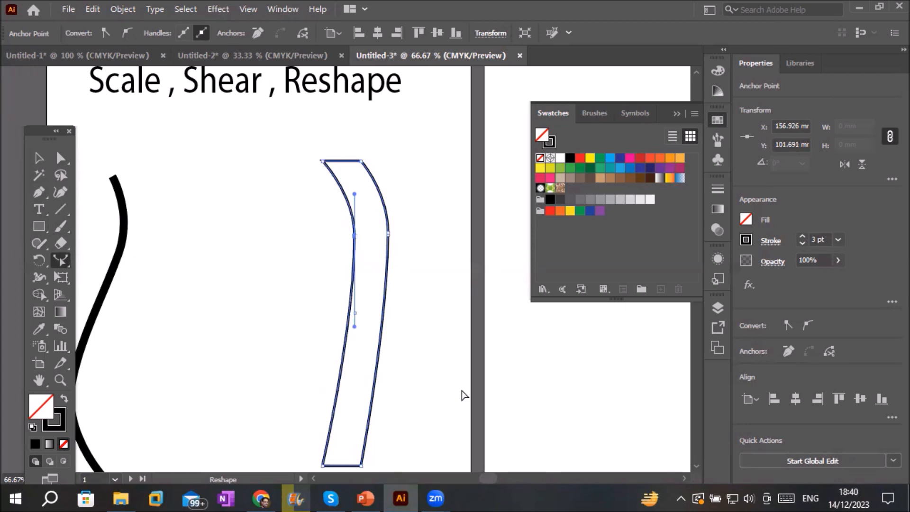
Bend the lower part of both long sides to the left, and pull the middle of the left side to the right
{"action": "scroll", "coordinate": [464, 395], "scroll_direction": "down", "scroll_amount": 1}
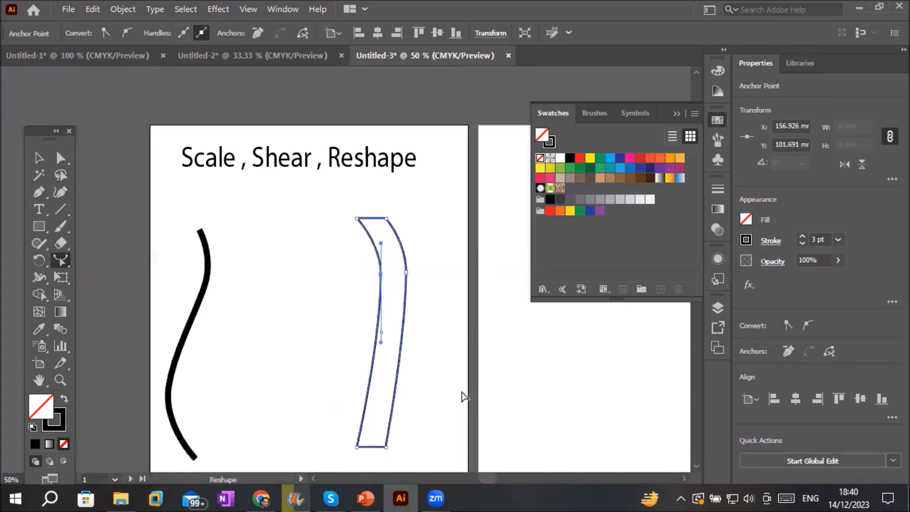
{"action": "left_click", "coordinate": [395, 397]}
{"action": "mouse_move", "coordinate": [394, 397]}
{"action": "left_mouse_down"}
{"action": "mouse_move", "coordinate": [414, 400]}
{"action": "mouse_move", "coordinate": [378, 399]}
{"action": "left_mouse_up"}
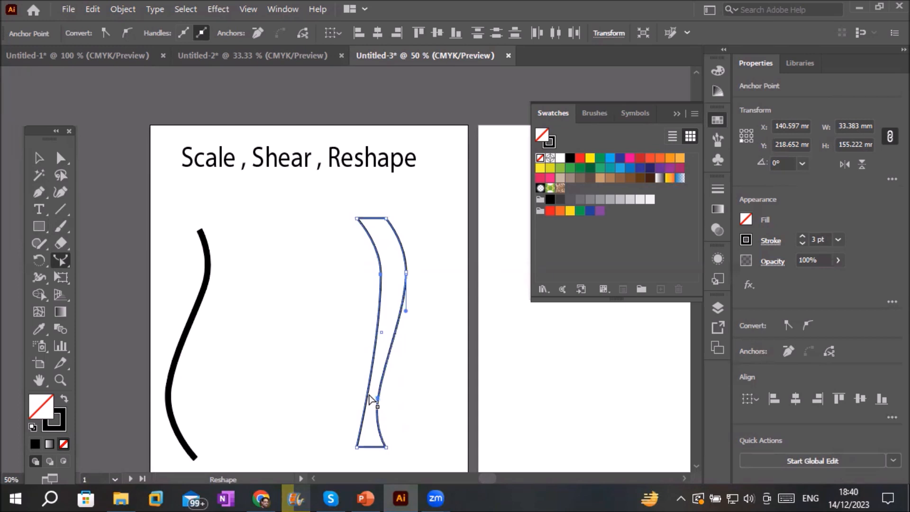
{"action": "left_click_drag", "start_coordinate": [369, 394], "coordinate": [350, 394]}
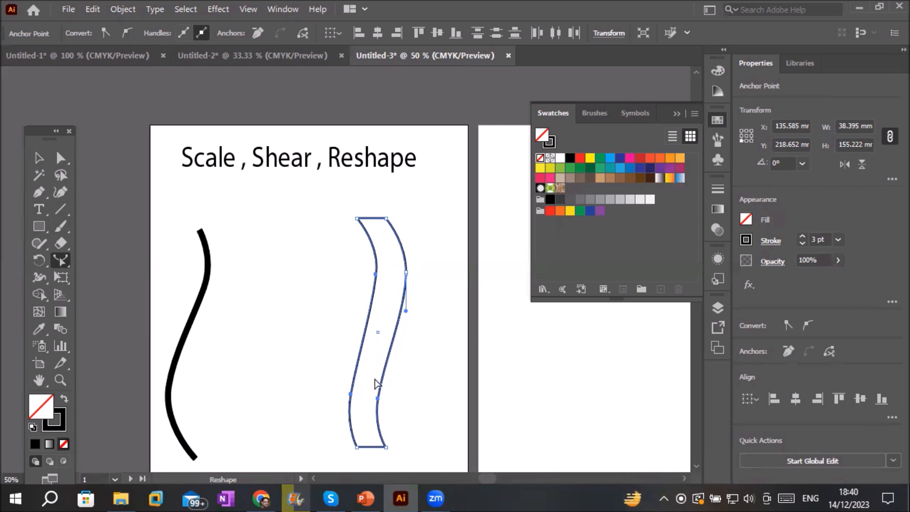
{"action": "left_click_drag", "start_coordinate": [366, 336], "coordinate": [380, 349]}
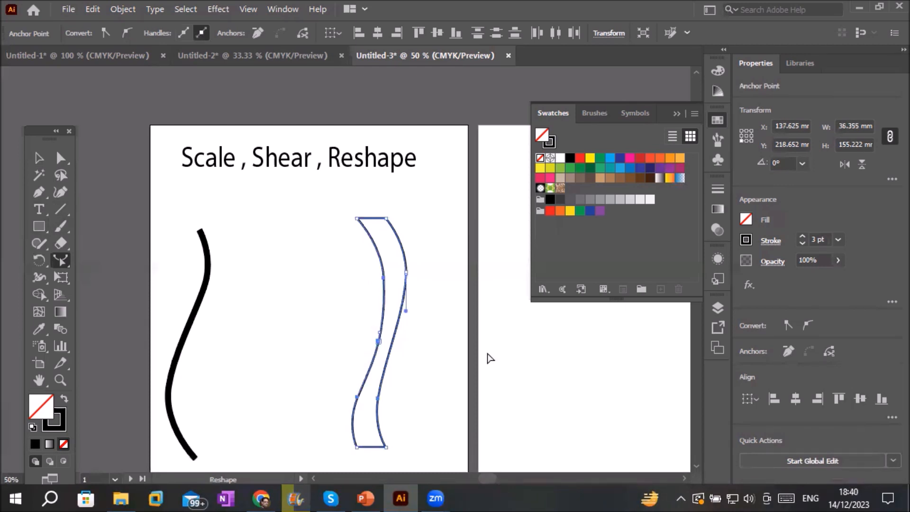
Swap the wavy shape's fill and stroke to make it solid black, and deselect it
{"action": "left_click", "coordinate": [64, 399]}
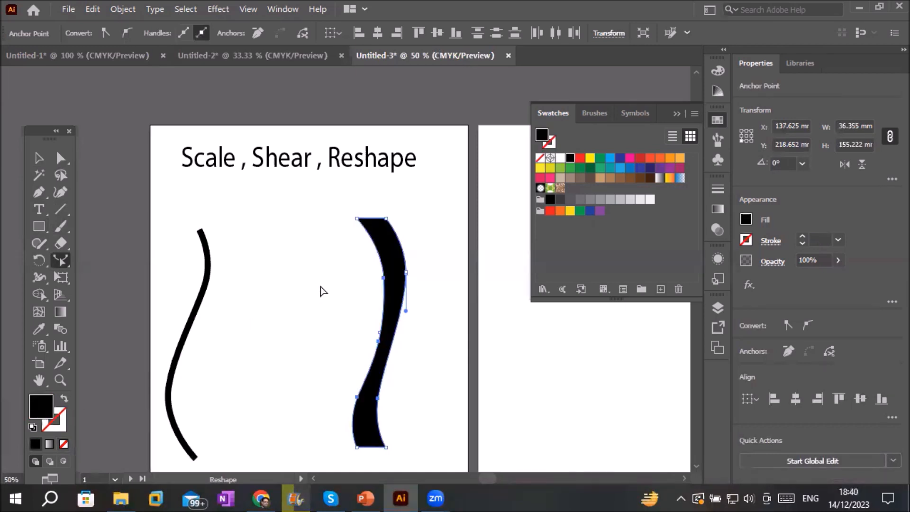
{"action": "left_click", "coordinate": [38, 158]}
{"action": "left_click", "coordinate": [235, 280]}
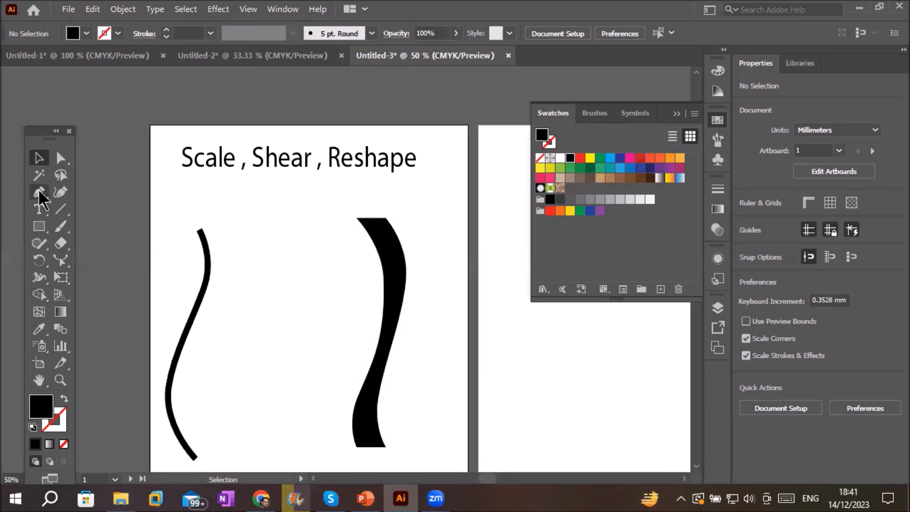
Draw a nearly horizontal line about 81 mm long between the S-curve and the black wavy shape
{"action": "left_click", "coordinate": [60, 209]}
{"action": "left_click_drag", "start_coordinate": [233, 260], "coordinate": [354, 258]}
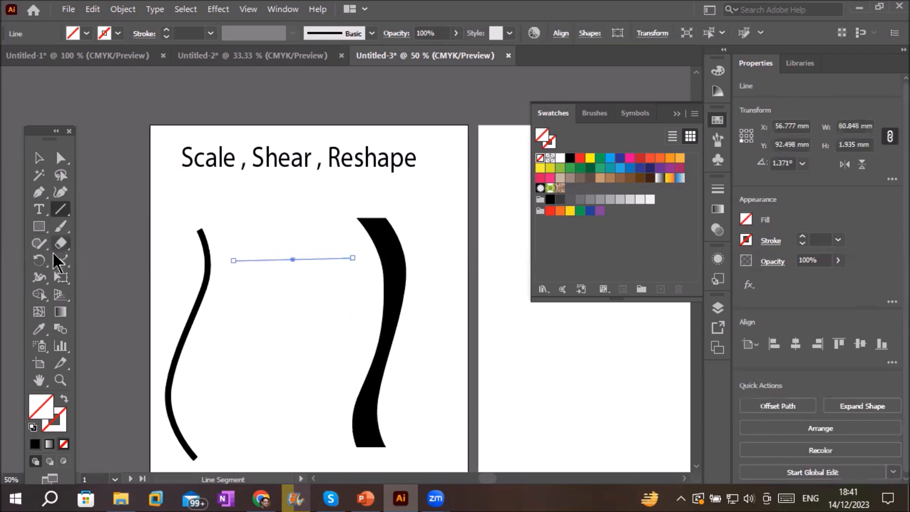
Bend the middle of the new line downward with the Reshape tool and set its stroke weight to 9 pt
{"action": "left_click", "coordinate": [60, 261]}
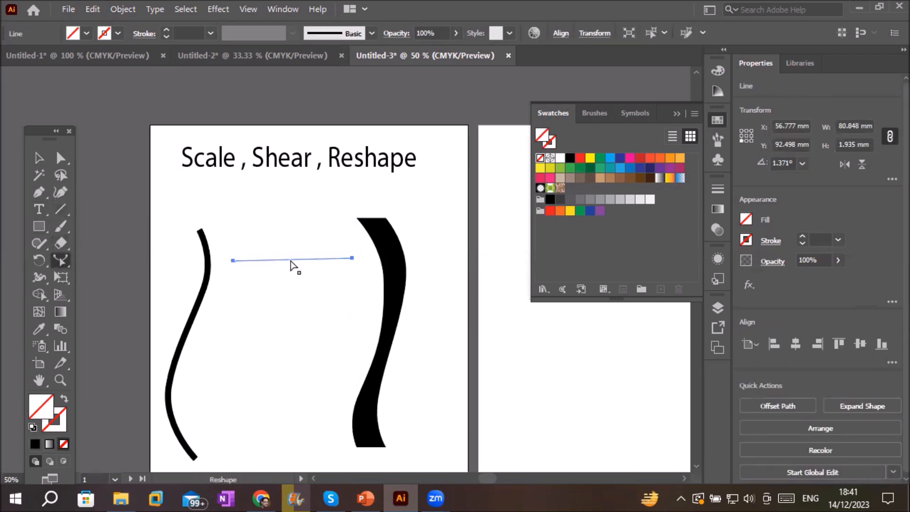
{"action": "left_click_drag", "start_coordinate": [290, 262], "coordinate": [294, 294]}
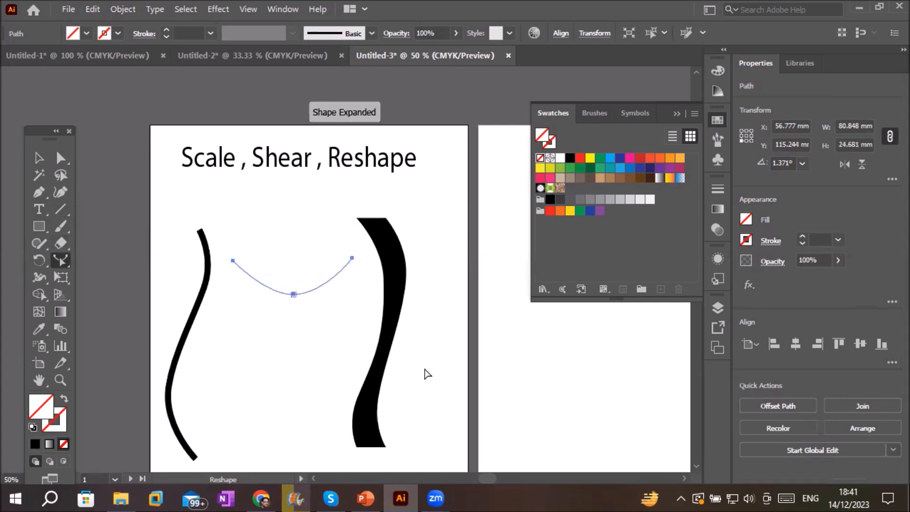
{"action": "left_click", "coordinate": [166, 30]}
{"action": "left_click", "coordinate": [167, 30]}
{"action": "left_click", "coordinate": [167, 30]}
{"action": "left_click", "coordinate": [167, 30]}
{"action": "left_click", "coordinate": [167, 29]}
{"action": "left_click", "coordinate": [166, 30]}
{"action": "left_click", "coordinate": [166, 30]}
{"action": "left_click", "coordinate": [166, 30]}
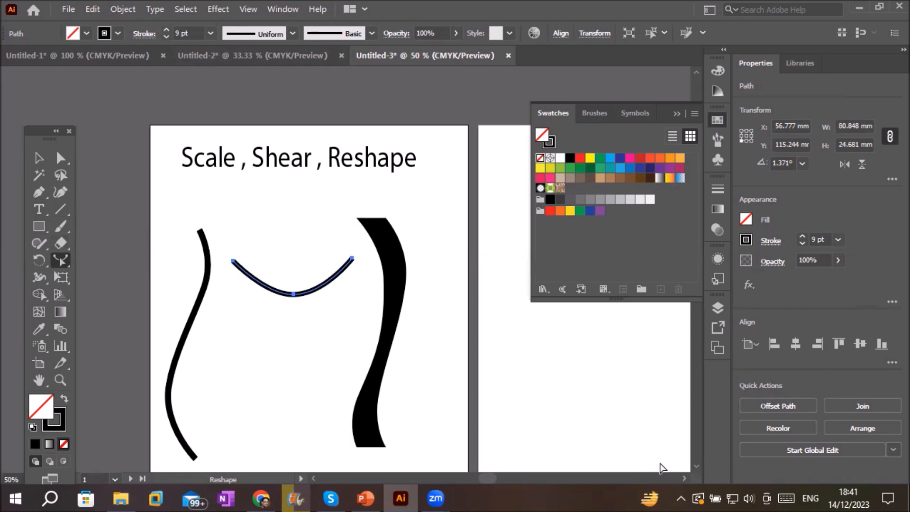
Place a copy of the "Scale , Shear , Reshape" title at the top of the second artboard and deselect it
{"action": "scroll", "coordinate": [663, 469], "scroll_direction": "right", "scroll_amount": 2}
{"action": "scroll", "coordinate": [663, 468], "scroll_direction": "right", "scroll_amount": 6}
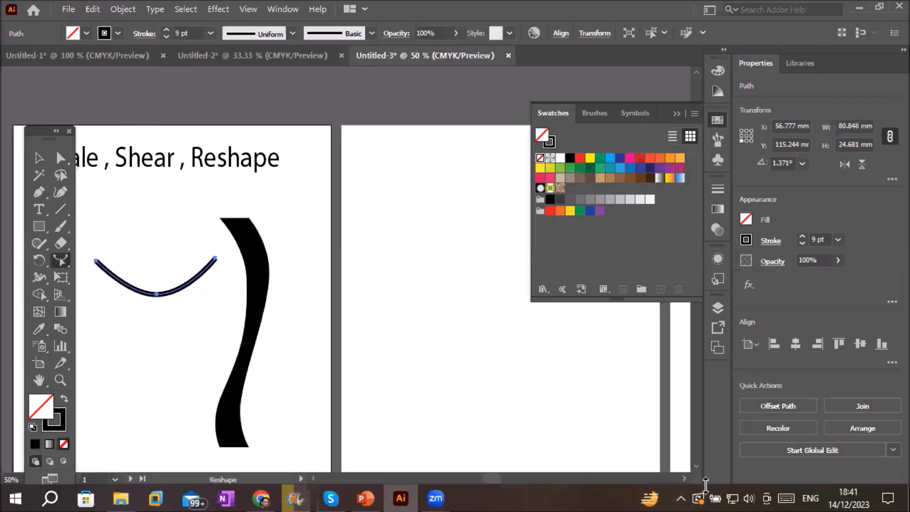
{"action": "scroll", "coordinate": [706, 485], "scroll_direction": "right", "scroll_amount": 8}
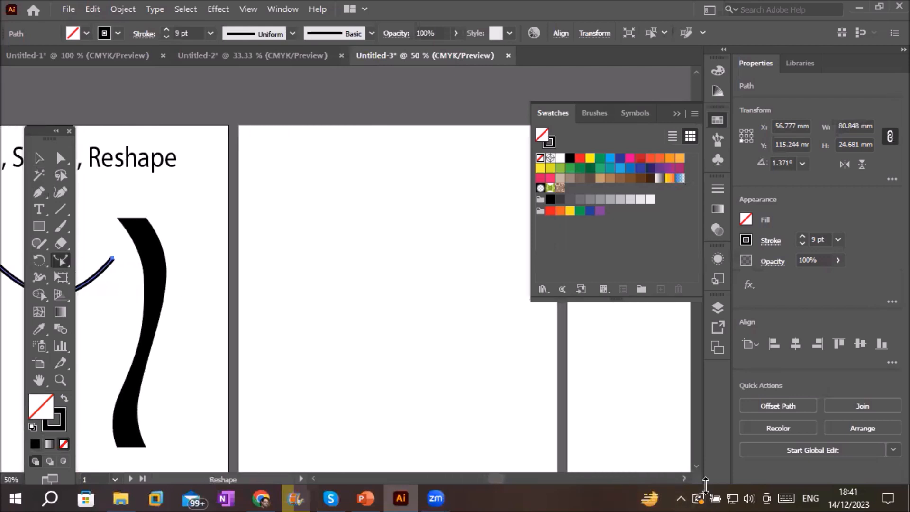
{"action": "scroll", "coordinate": [705, 485], "scroll_direction": "right", "scroll_amount": 1}
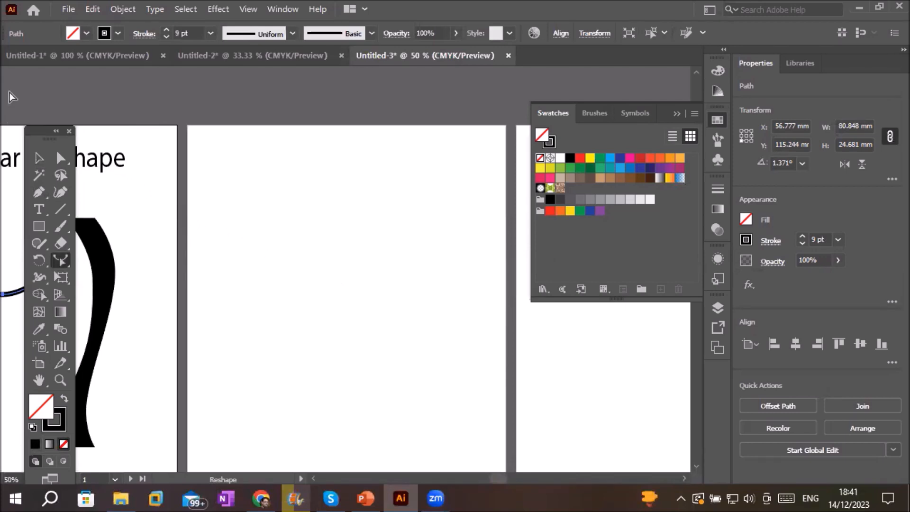
{"action": "left_click", "coordinate": [39, 158]}
{"action": "left_click_drag", "start_coordinate": [113, 168], "coordinate": [444, 156]}
{"action": "left_click", "coordinate": [430, 283]}
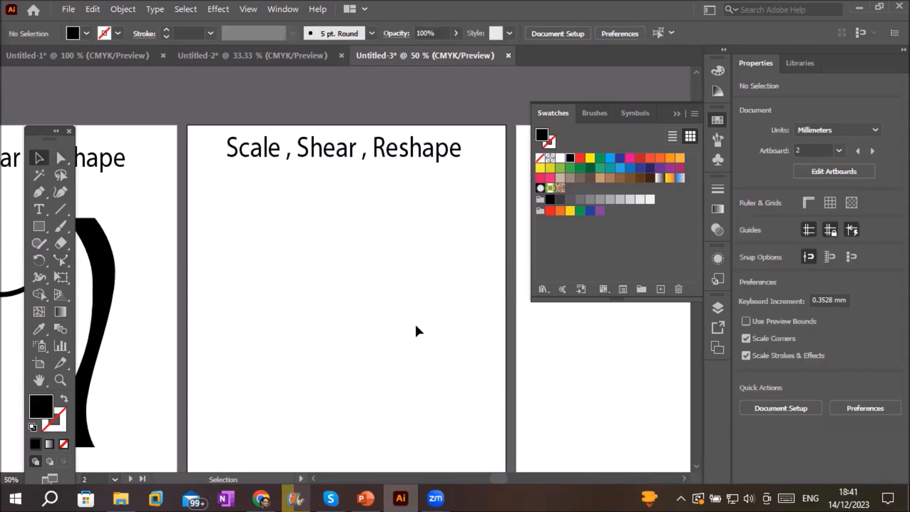
Draw a square about 50 mm wide on the second artboard and give it the default white fill and black stroke
{"action": "left_click", "coordinate": [39, 228]}
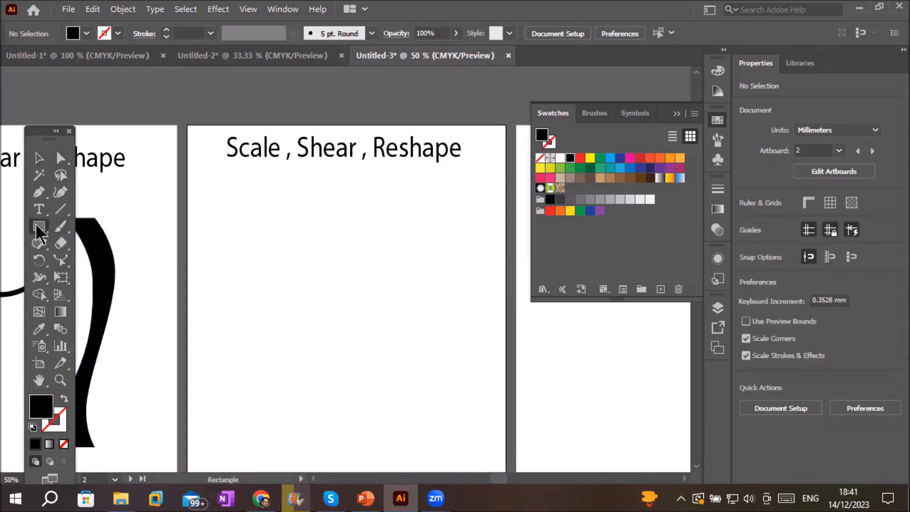
{"action": "left_click_drag", "start_coordinate": [214, 263], "coordinate": [288, 337]}
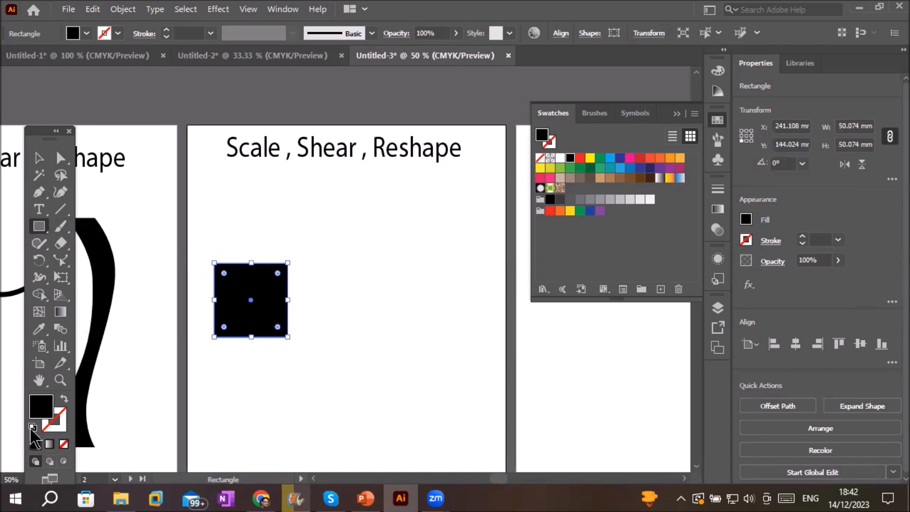
{"action": "left_click", "coordinate": [32, 427]}
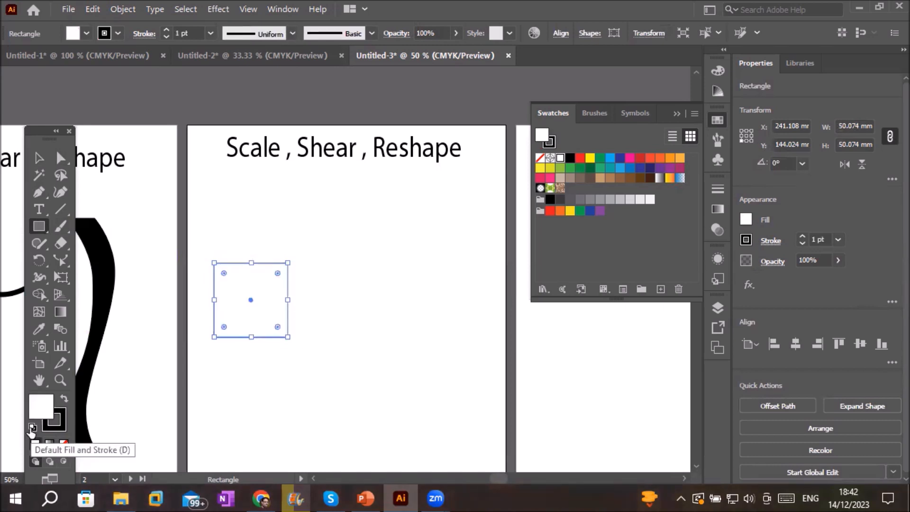
Open the Scale options for the square with its upper-left anchor as the reference point
{"action": "left_click", "coordinate": [123, 11]}
{"action": "mouse_move", "coordinate": [197, 21]}
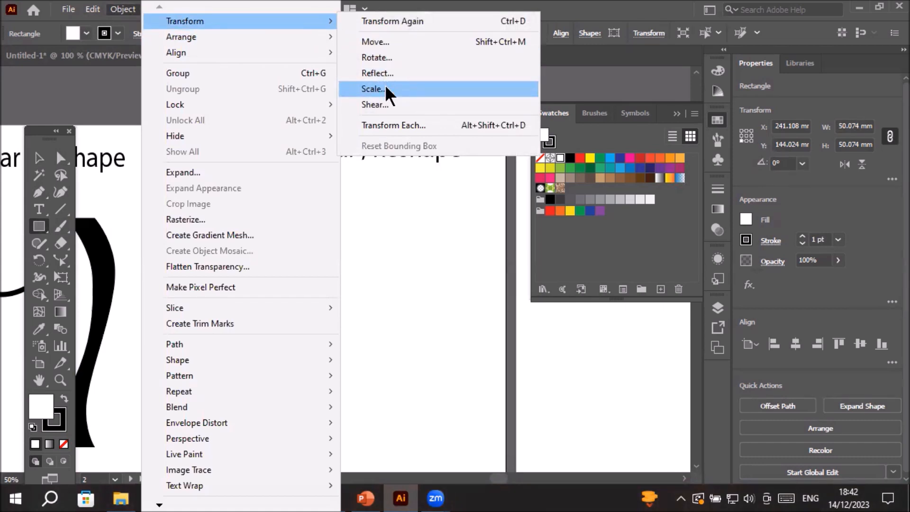
{"action": "left_click", "coordinate": [64, 261]}
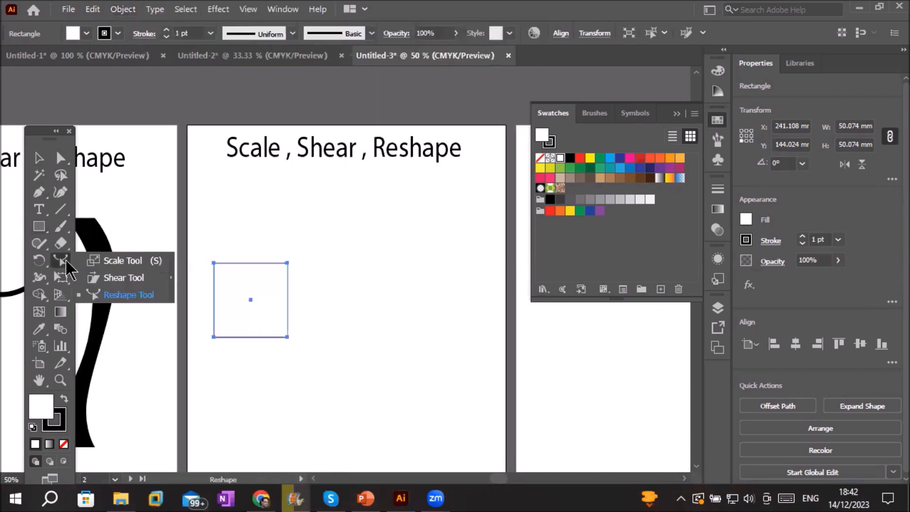
{"action": "left_click", "coordinate": [120, 260]}
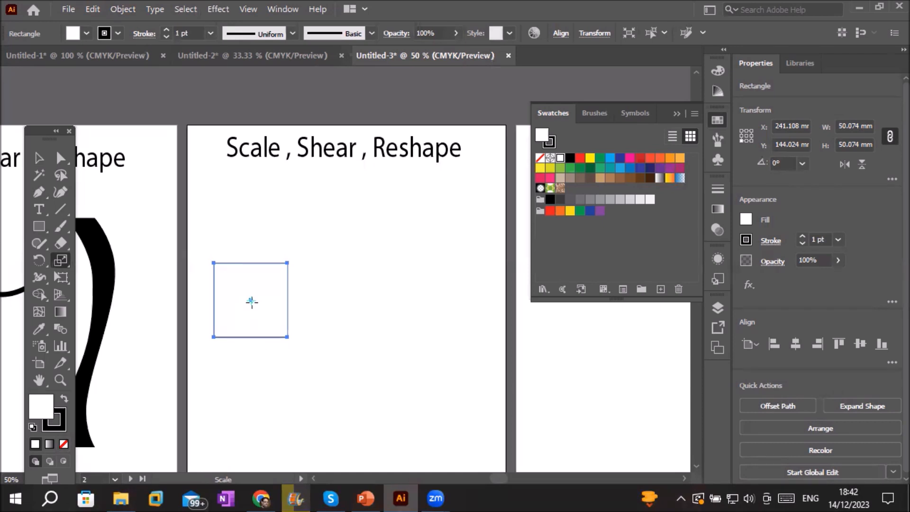
{"action": "scroll", "coordinate": [247, 288], "scroll_direction": "up", "scroll_amount": 2}
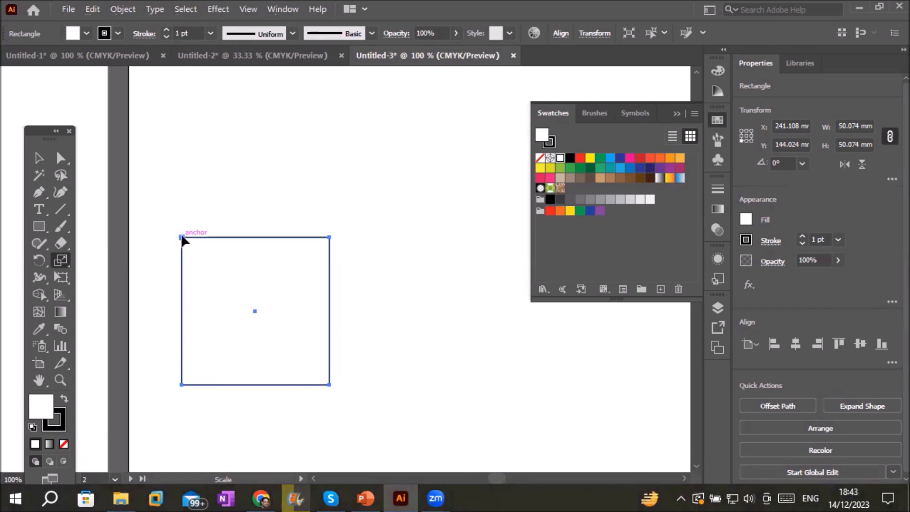
{"action": "left_click", "coordinate": [182, 235], "text": "alt"}
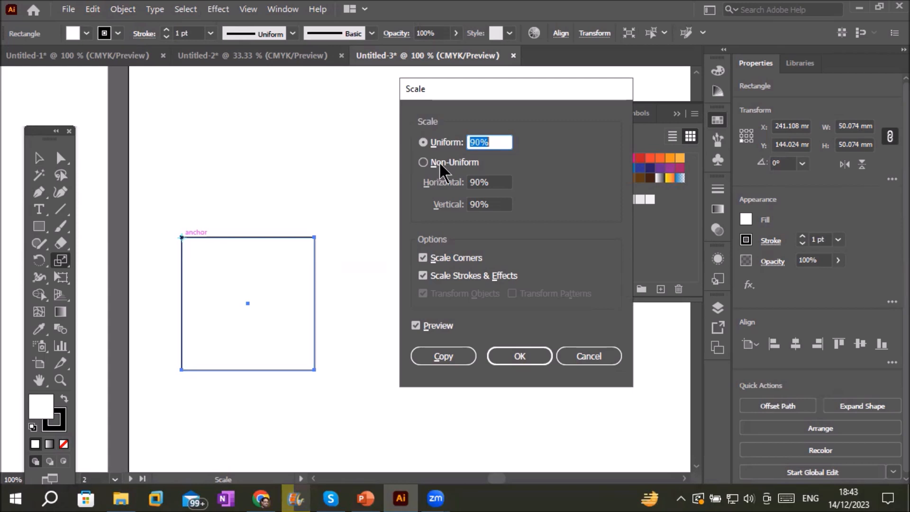
Set the uniform scale to 105% and create a scaled copy of the square
{"action": "left_click", "coordinate": [503, 142]}
{"action": "key", "text": "Up"}
{"action": "key", "text": "Up"}
{"action": "key", "text": "Up"}
{"action": "key", "text": "Up"}
{"action": "key", "text": "Up"}
{"action": "key", "text": "Up"}
{"action": "key", "text": "Up"}
{"action": "key", "text": "Up"}
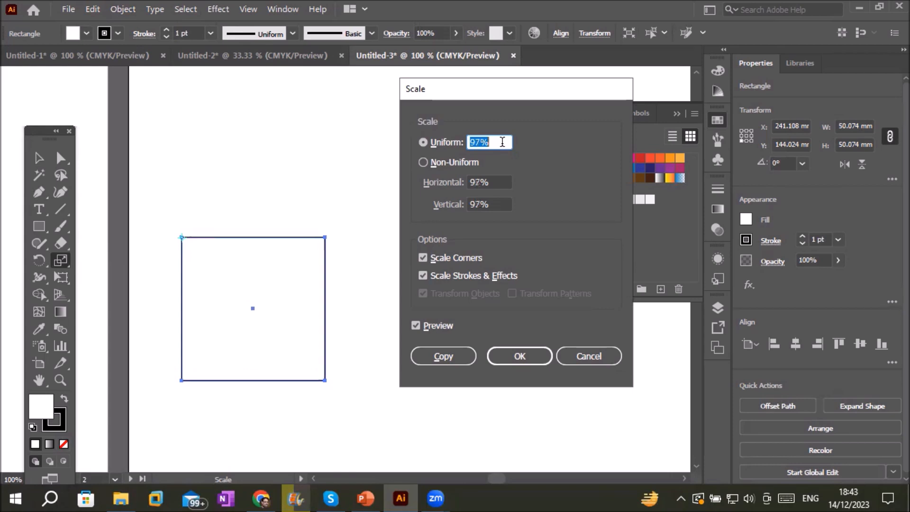
{"action": "key", "text": "Up"}
{"action": "key", "text": "Up"}
{"action": "key", "text": "Up"}
{"action": "key", "text": "Up"}
{"action": "key", "text": "Up"}
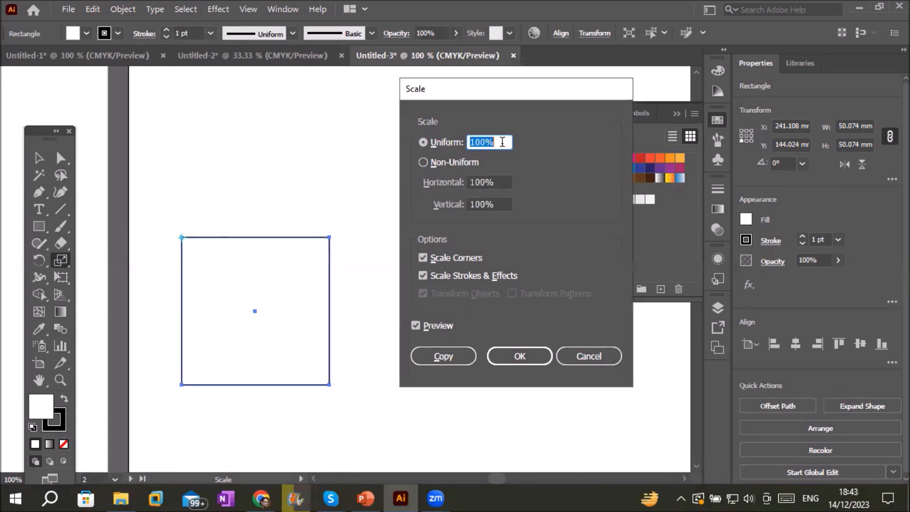
{"action": "key", "text": "Up"}
{"action": "key", "text": "Up"}
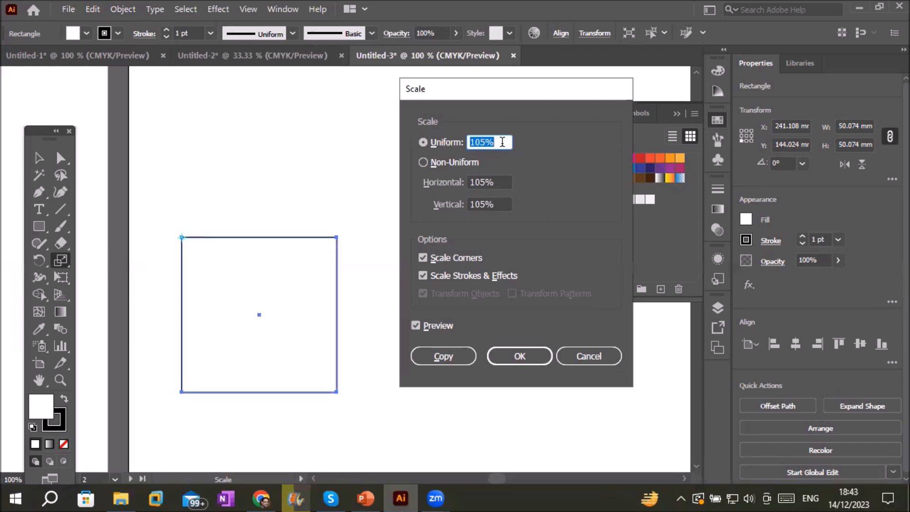
{"action": "left_click", "coordinate": [437, 354]}
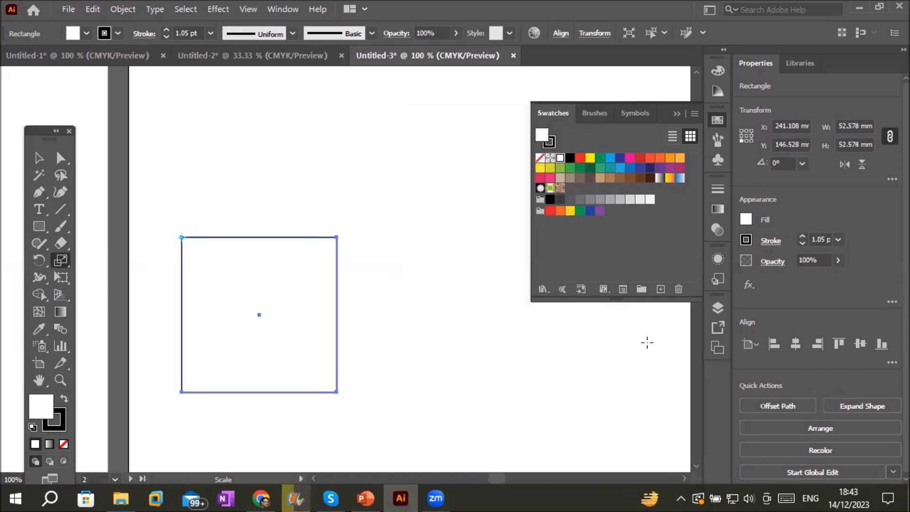
Repeat the scaled copy of the square five more times
{"action": "key", "text": "v"}
{"action": "key", "text": "ctrl+d"}
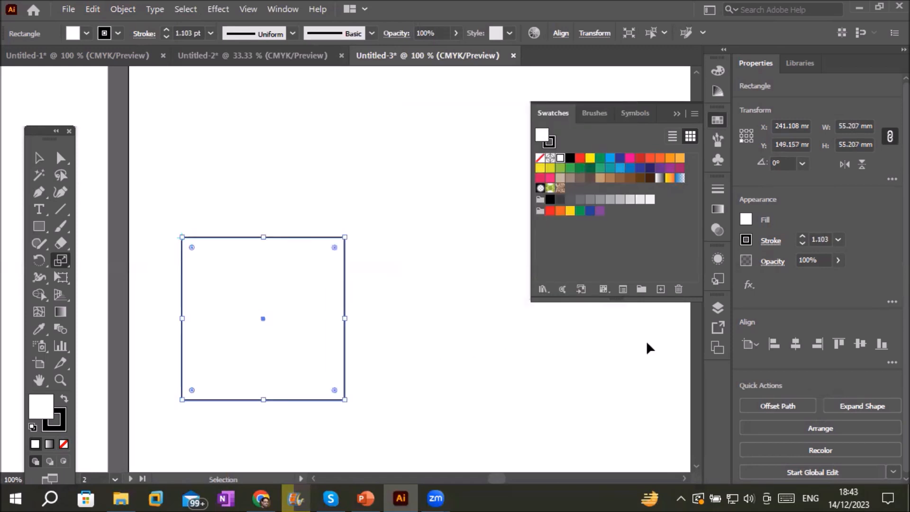
{"action": "key", "text": "ctrl+d"}
{"action": "key", "text": "ctrl+d"}
{"action": "key", "text": "ctrl+d"}
{"action": "key", "text": "ctrl+d"}
{"action": "key", "text": "s"}
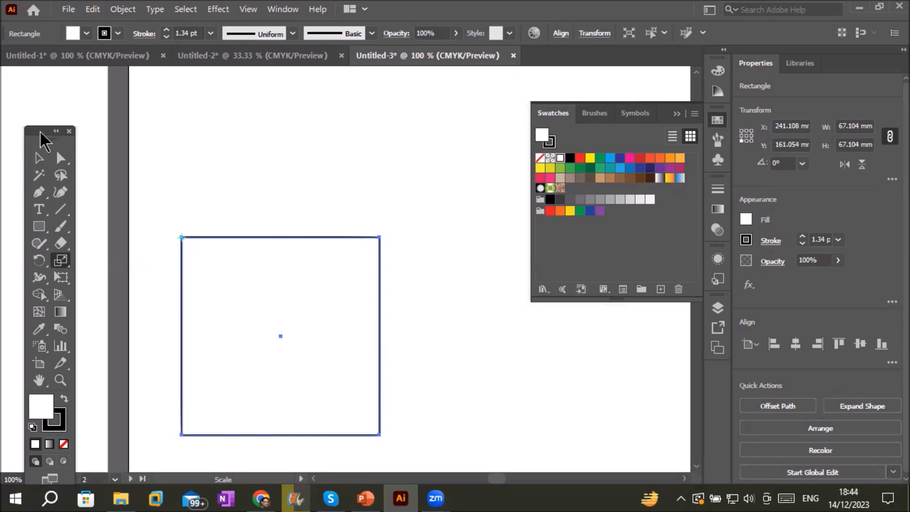
Undo the last three repeated copies and delete all remaining squares from the second artboard
{"action": "left_click", "coordinate": [39, 157]}
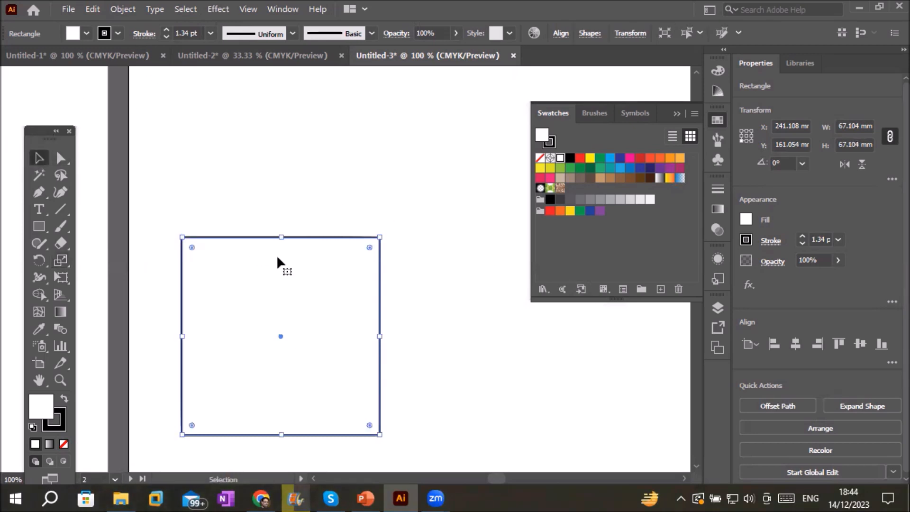
{"action": "key", "text": "ctrl+z"}
{"action": "key", "text": "ctrl+z"}
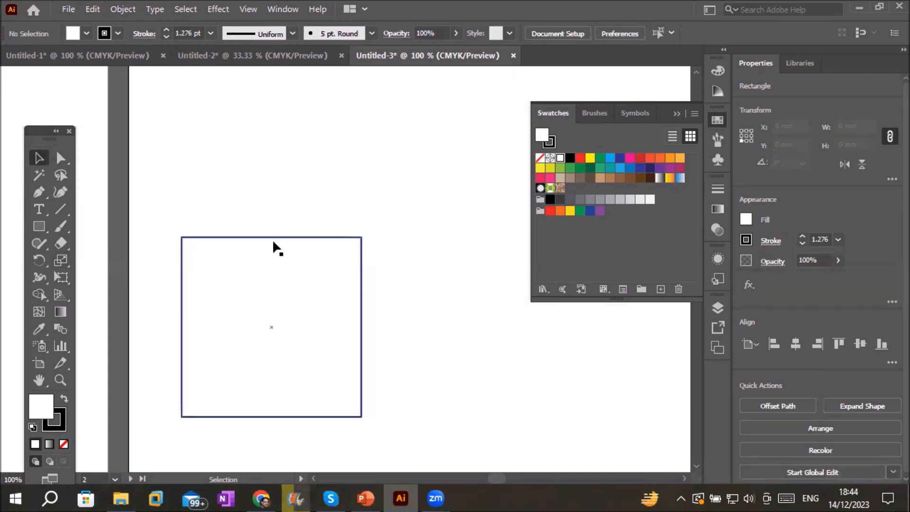
{"action": "key", "text": "ctrl+z"}
{"action": "left_click", "coordinate": [273, 241]}
{"action": "key", "text": "Delete"}
{"action": "left_click", "coordinate": [273, 242]}
{"action": "left_click_drag", "start_coordinate": [137, 212], "coordinate": [405, 442]}
{"action": "key", "text": "Delete"}
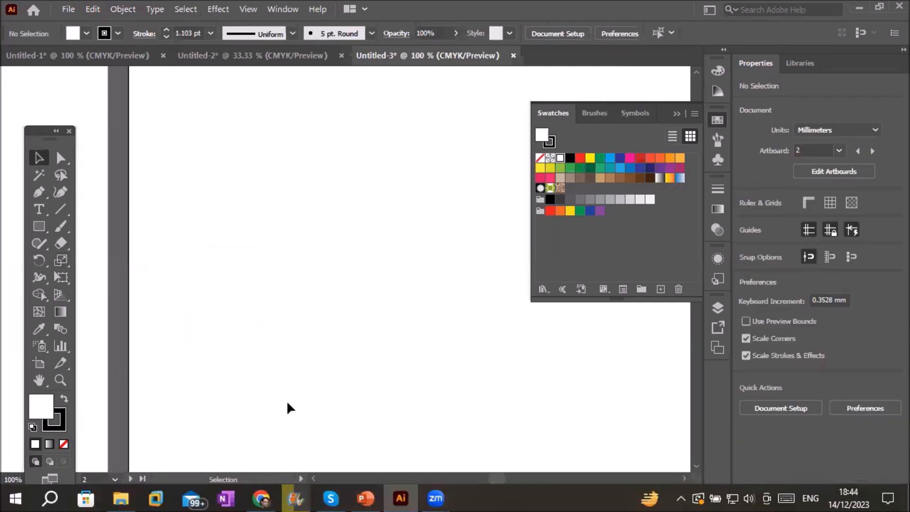
Draw a square about 30 mm wide near the second artboard's upper-left edge and remove its fill
{"action": "left_click", "coordinate": [39, 227]}
{"action": "scroll", "coordinate": [166, 220], "scroll_direction": "down", "scroll_amount": 2}
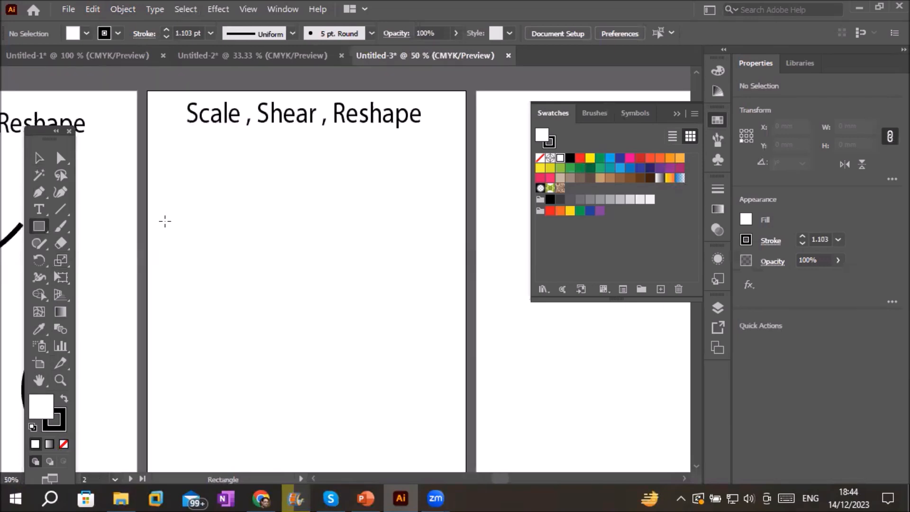
{"action": "left_click_drag", "start_coordinate": [153, 193], "coordinate": [199, 239]}
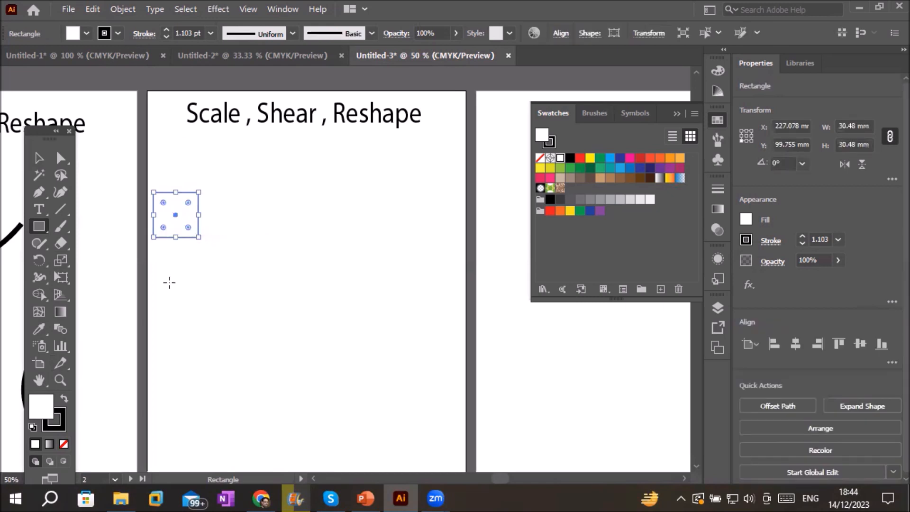
{"action": "left_click", "coordinate": [63, 444]}
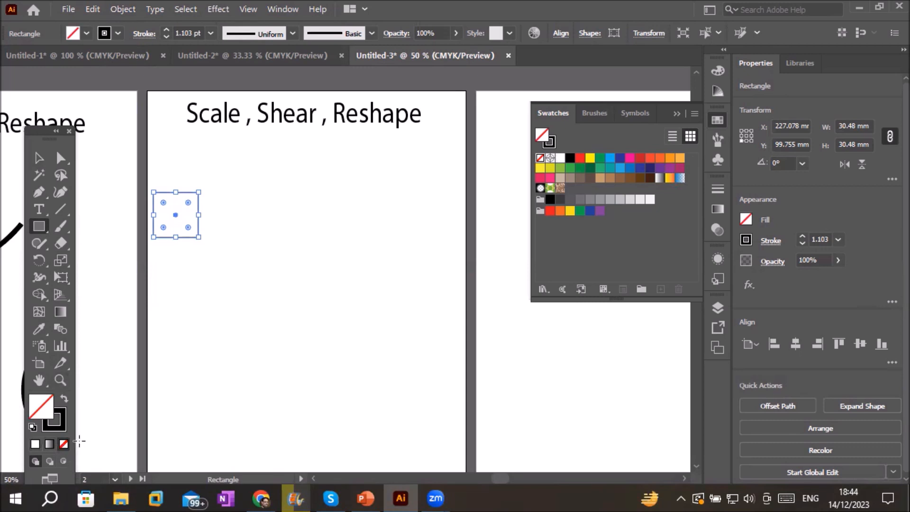
Round only the lower-right corner of the small square
{"action": "scroll", "coordinate": [164, 199], "scroll_direction": "up", "scroll_amount": 3}
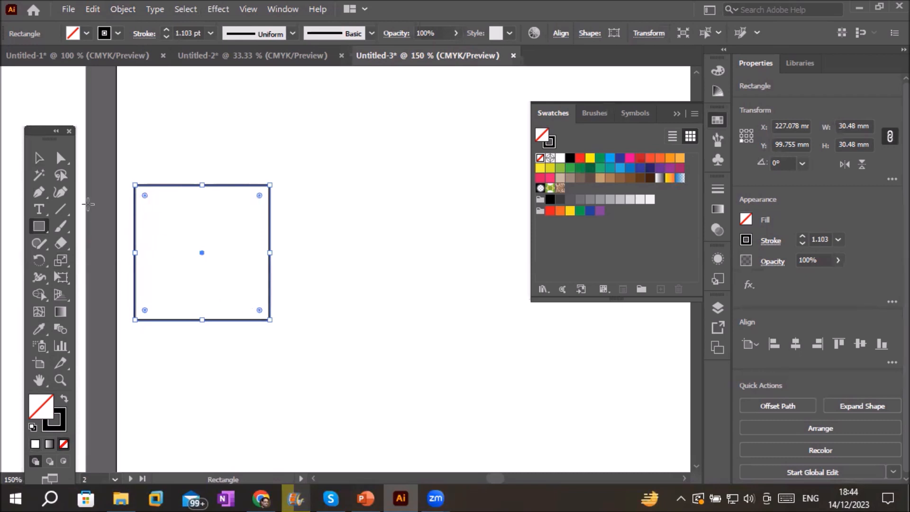
{"action": "left_click", "coordinate": [37, 161]}
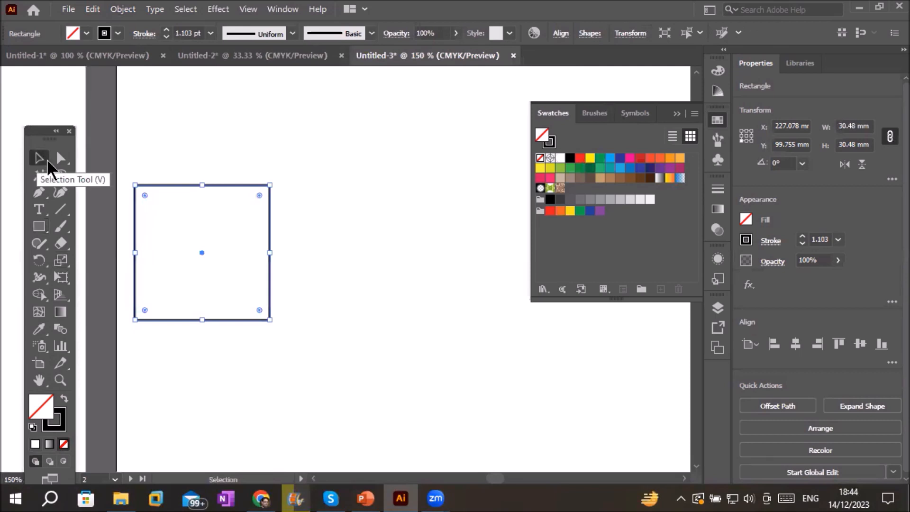
{"action": "left_click_drag", "start_coordinate": [259, 311], "coordinate": [247, 295]}
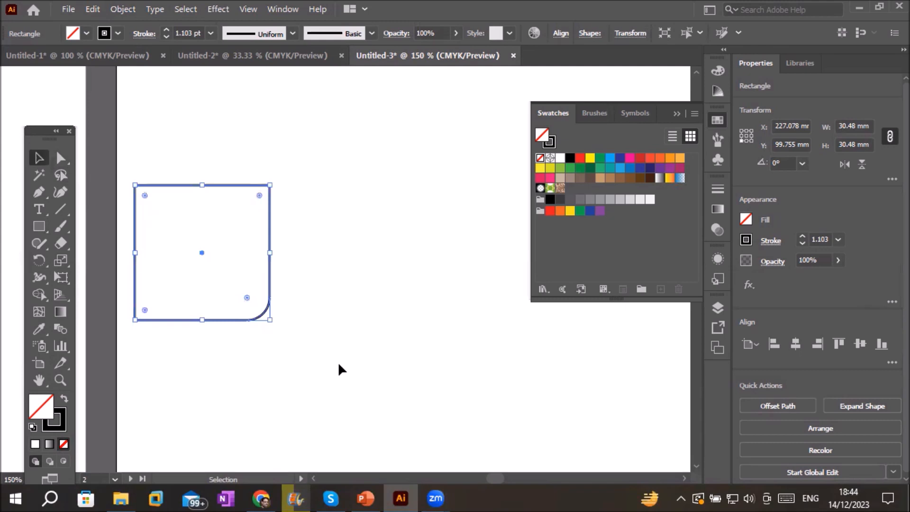
Make a 110% uniformly scaled copy of the square from its upper-left corner, scaling its corners and stroke too
{"action": "scroll", "coordinate": [337, 362], "scroll_direction": "down", "scroll_amount": 1}
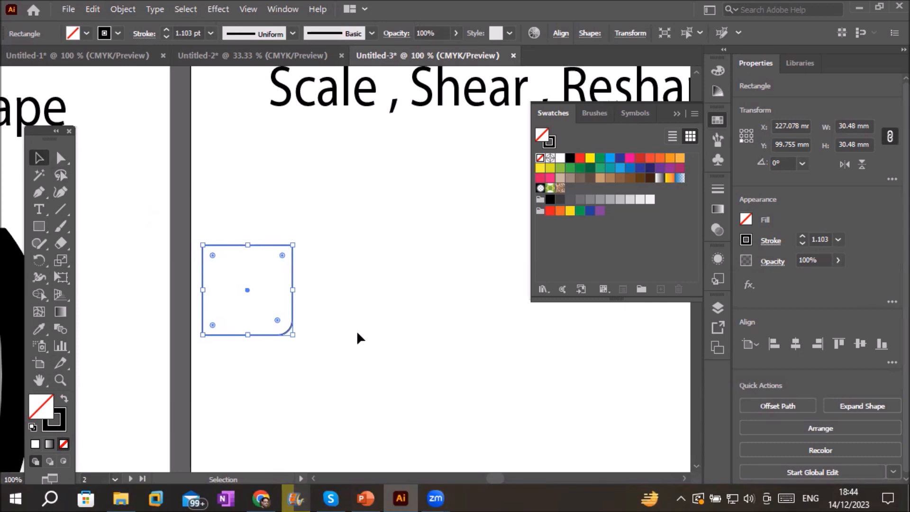
{"action": "scroll", "coordinate": [406, 377], "scroll_direction": "down", "scroll_amount": 1}
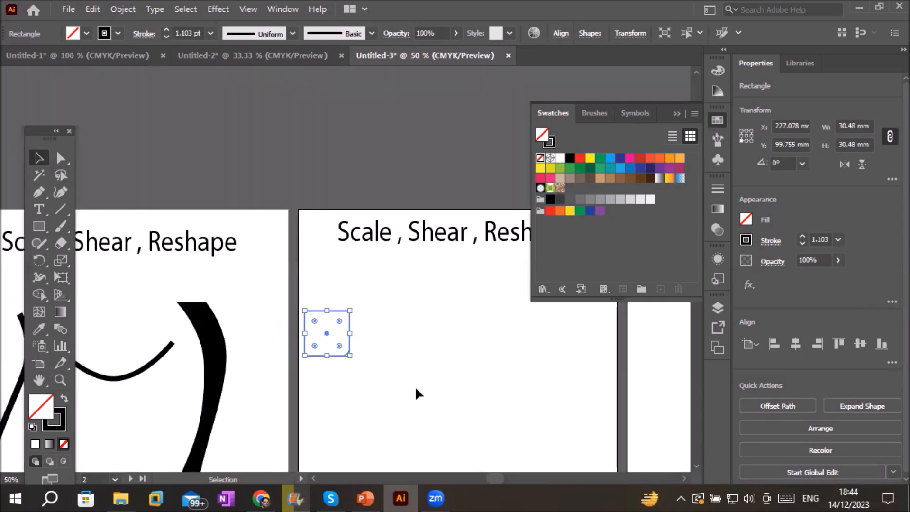
{"action": "scroll", "coordinate": [661, 454], "scroll_direction": "down", "scroll_amount": 5}
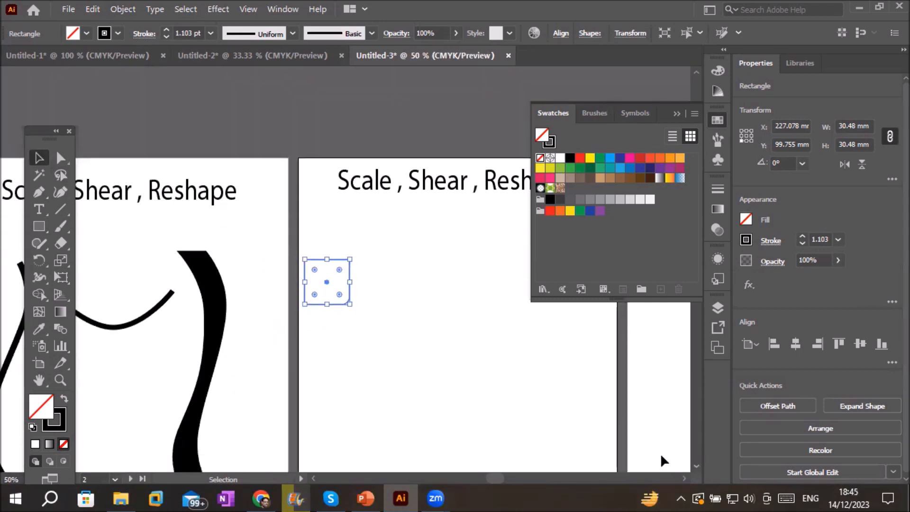
{"action": "left_click", "coordinate": [61, 261]}
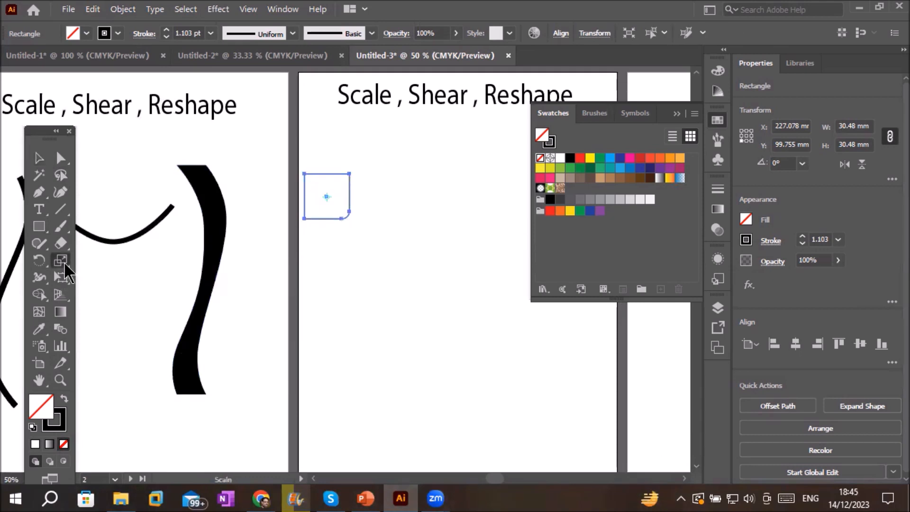
{"action": "key", "text": "ctrl+plus"}
{"action": "key", "text": "ctrl+plus"}
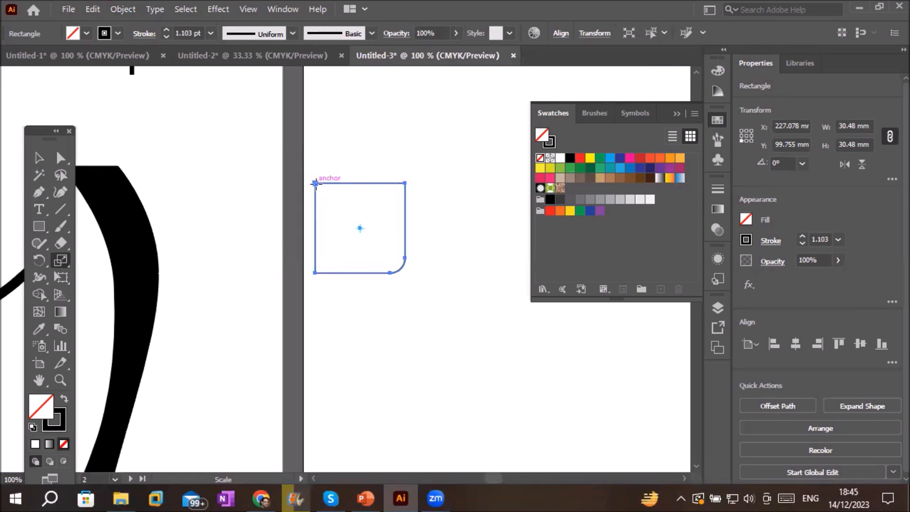
{"action": "left_click", "coordinate": [315, 184], "text": "alt"}
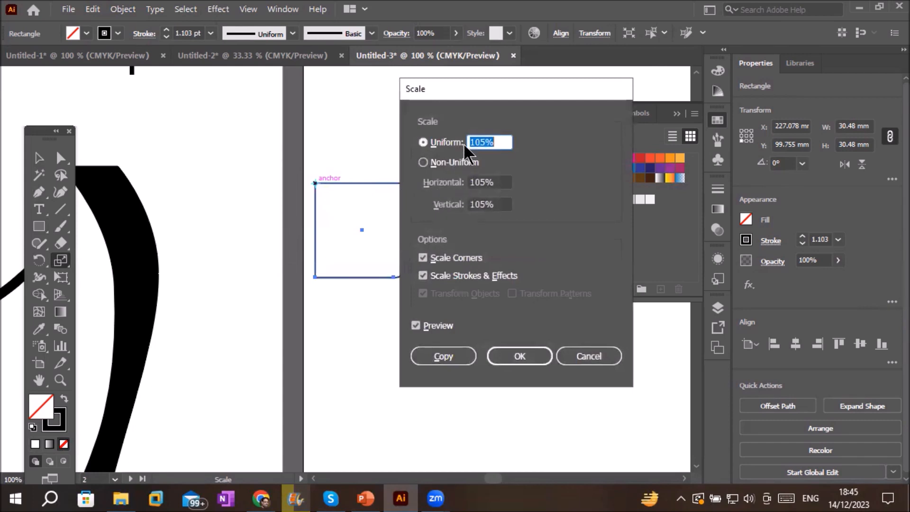
{"action": "left_click", "coordinate": [503, 143]}
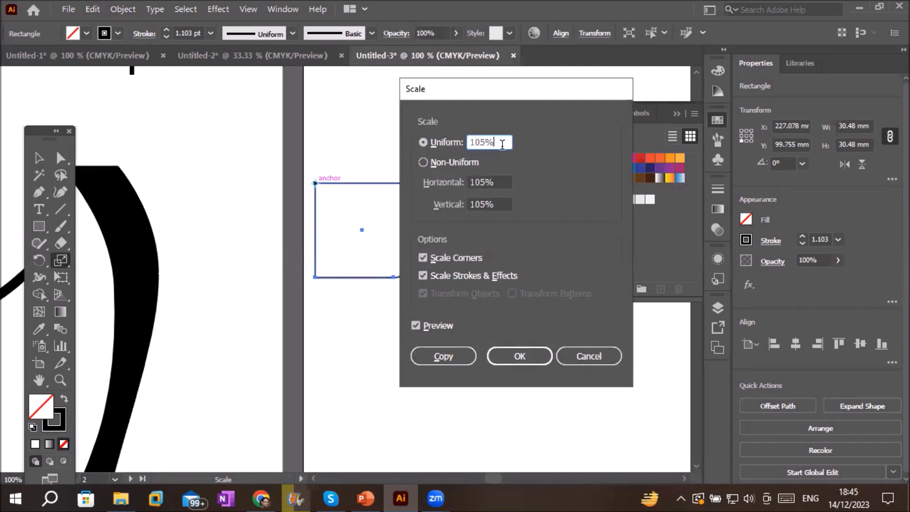
{"action": "key", "text": "Up"}
{"action": "key", "text": "Up"}
{"action": "key", "text": "Up"}
{"action": "key", "text": "Up"}
{"action": "key", "text": "Up"}
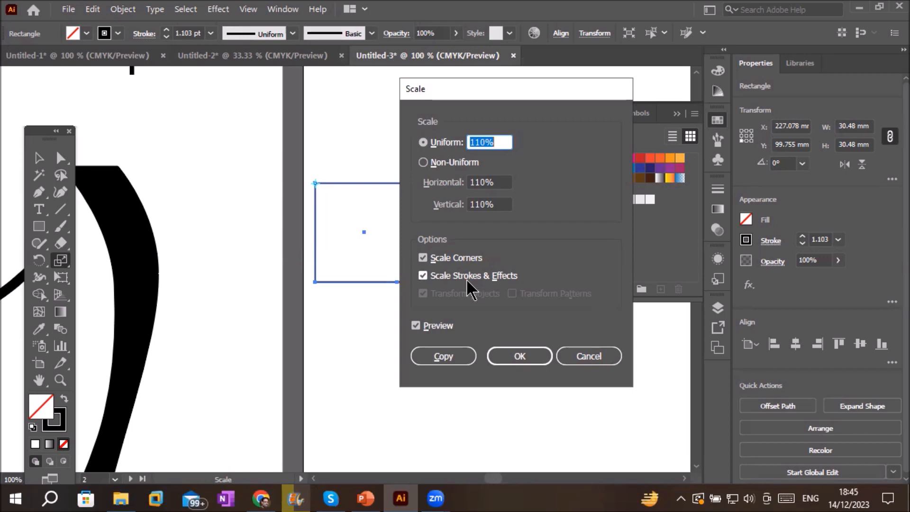
{"action": "left_click", "coordinate": [448, 356]}
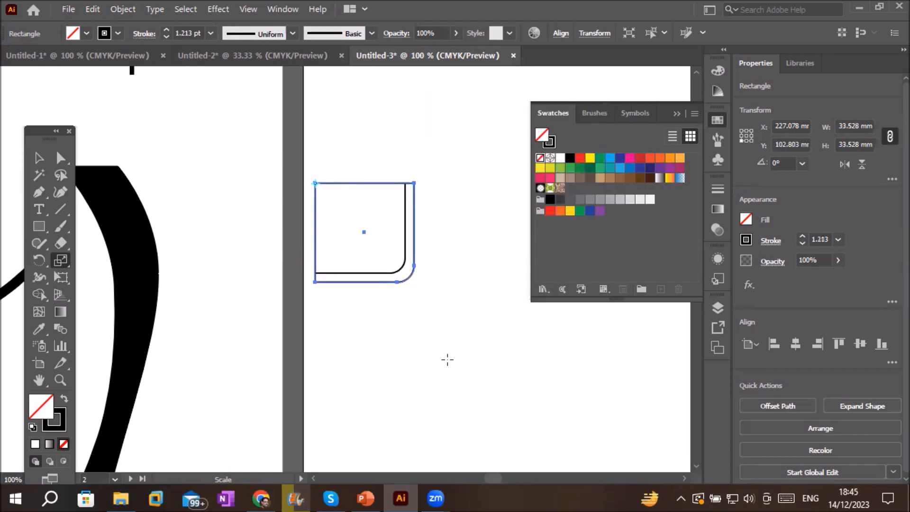
Repeat the 110% scaled copy twelve more times and deselect the result
{"action": "key", "text": "ctrl+d"}
{"action": "key", "text": "ctrl+d"}
{"action": "key", "text": "ctrl+d"}
{"action": "key", "text": "ctrl+d"}
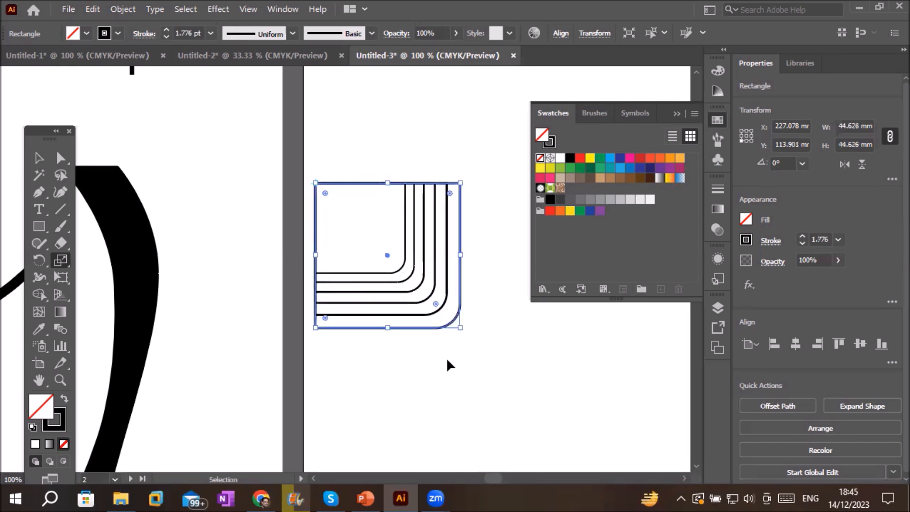
{"action": "key", "text": "ctrl+d"}
{"action": "key", "text": "ctrl+d"}
{"action": "key", "text": "ctrl+d"}
{"action": "key", "text": "ctrl+d"}
{"action": "key", "text": "ctrl+d"}
{"action": "key", "text": "ctrl+d"}
{"action": "key", "text": "ctrl+d"}
{"action": "key", "text": "ctrl+d"}
{"action": "key", "text": "ctrl+d"}
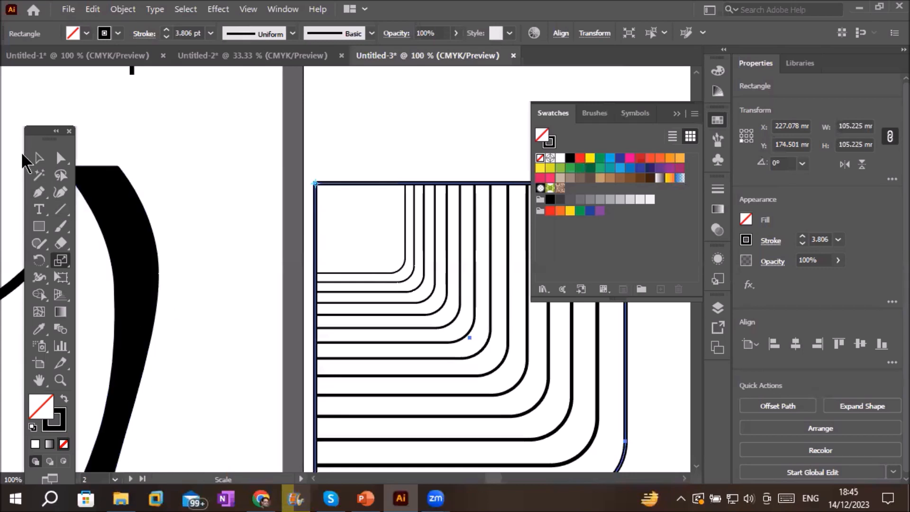
{"action": "left_click", "coordinate": [38, 158]}
{"action": "left_click", "coordinate": [646, 382]}
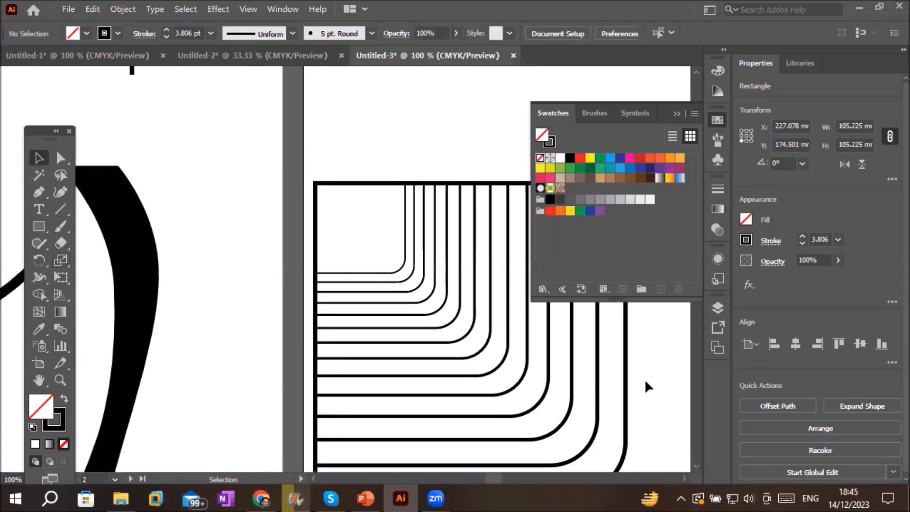
Select all the nested squares and merge two adjacent middle bands into one with the Shape Builder tool
{"action": "scroll", "coordinate": [645, 379], "scroll_direction": "down", "scroll_amount": 1}
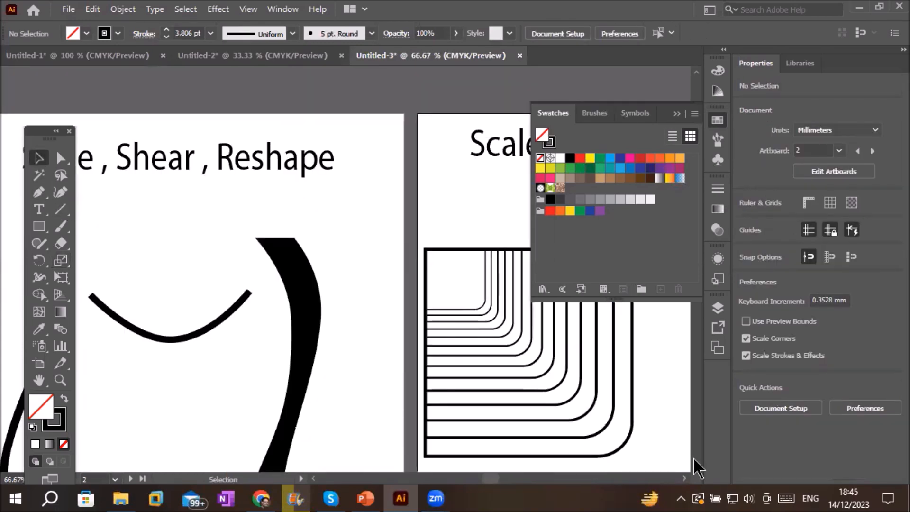
{"action": "scroll", "coordinate": [697, 467], "scroll_direction": "right", "scroll_amount": 5}
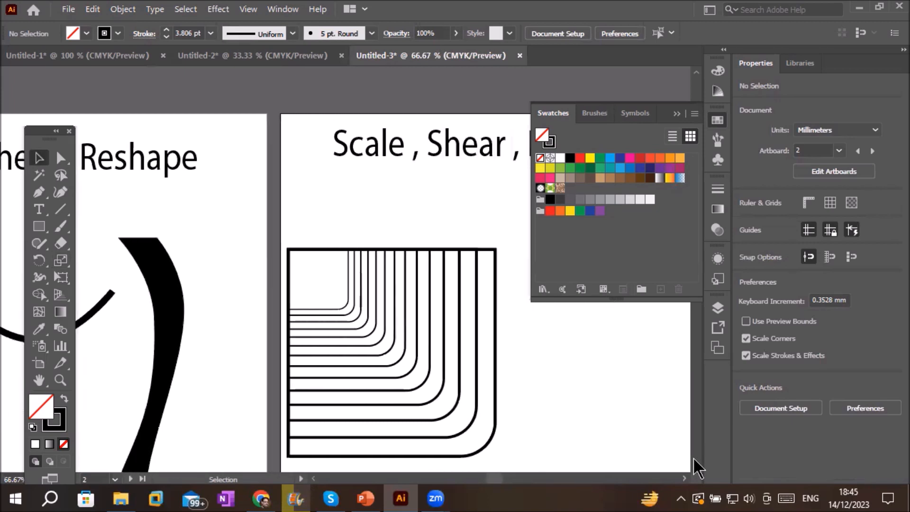
{"action": "scroll", "coordinate": [697, 467], "scroll_direction": "right", "scroll_amount": 2}
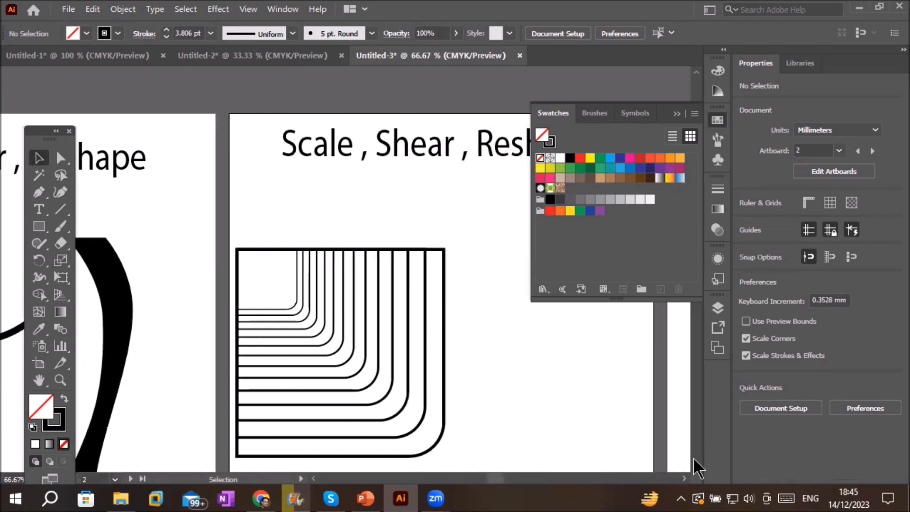
{"action": "scroll", "coordinate": [697, 467], "scroll_direction": "right", "scroll_amount": 2}
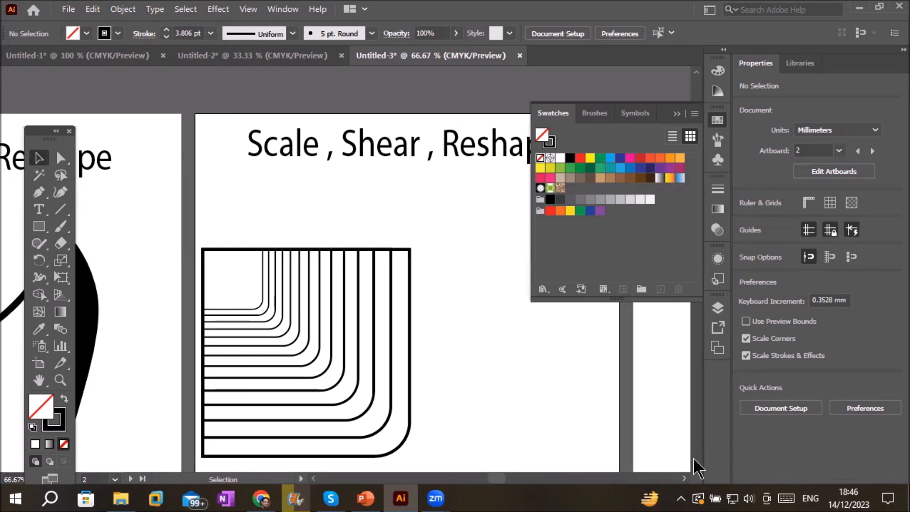
{"action": "scroll", "coordinate": [423, 343], "scroll_direction": "down", "scroll_amount": 1, "text": "alt"}
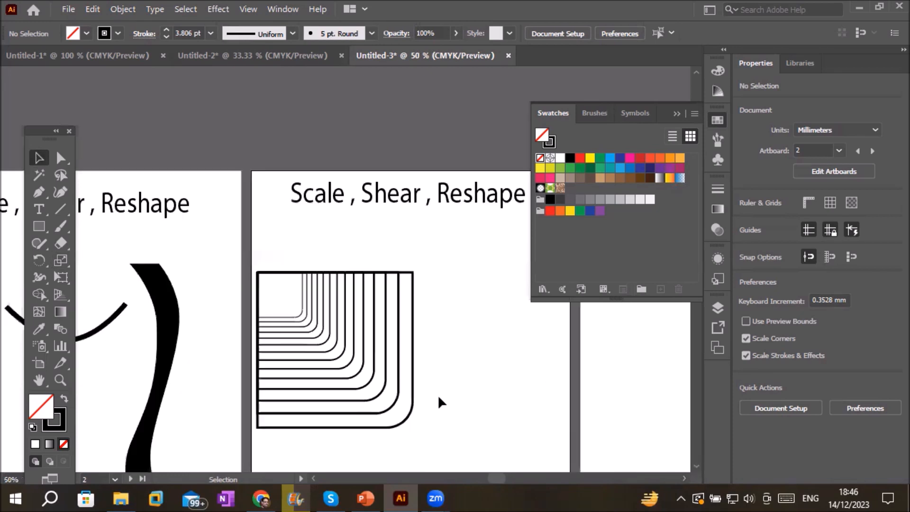
{"action": "left_click_drag", "start_coordinate": [253, 255], "coordinate": [432, 459]}
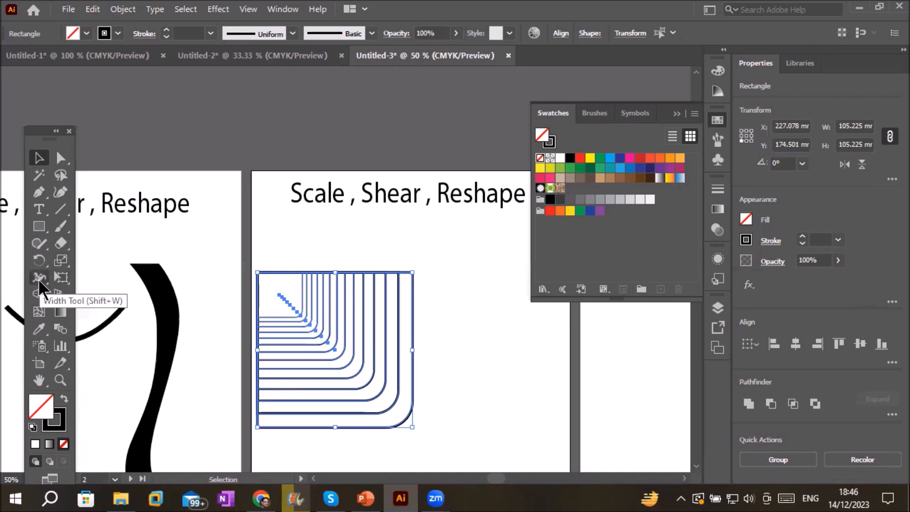
{"action": "left_click", "coordinate": [39, 295]}
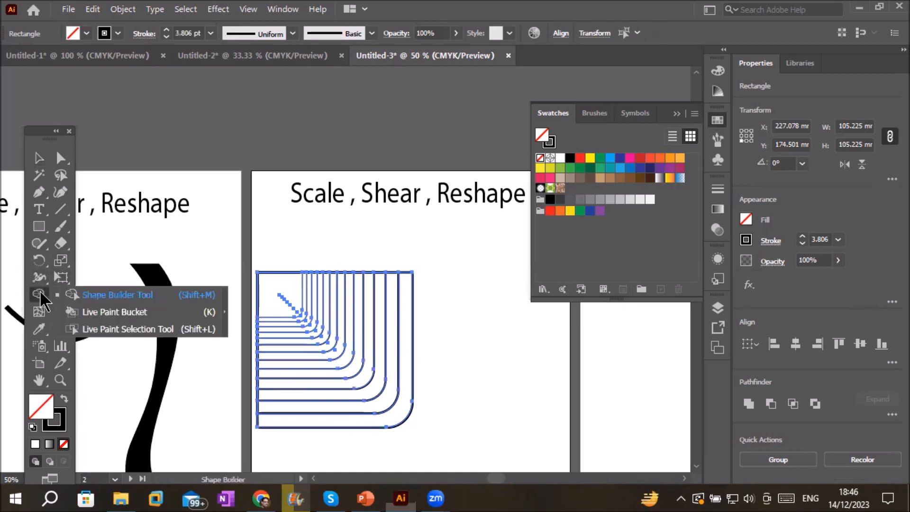
{"action": "left_click", "coordinate": [118, 294]}
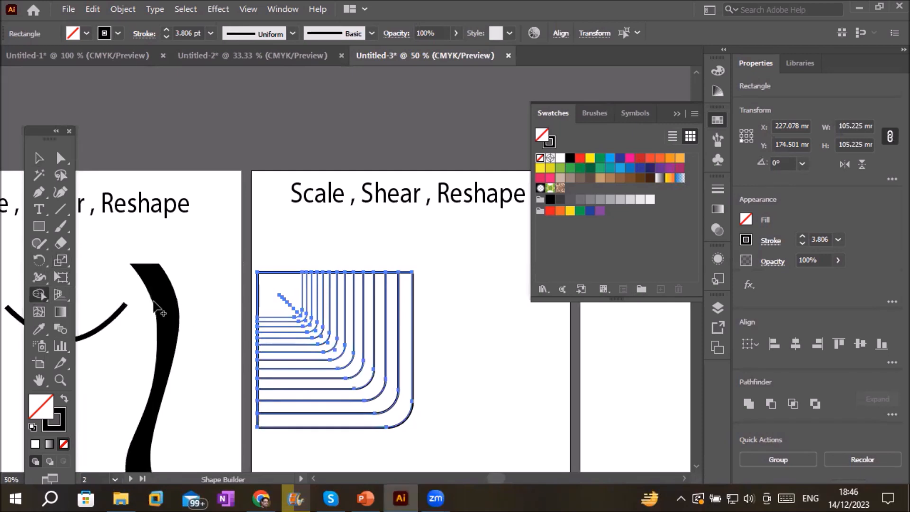
{"action": "scroll", "coordinate": [375, 362], "scroll_direction": "up", "scroll_amount": 2}
{"action": "scroll", "coordinate": [375, 361], "scroll_direction": "up", "scroll_amount": 1}
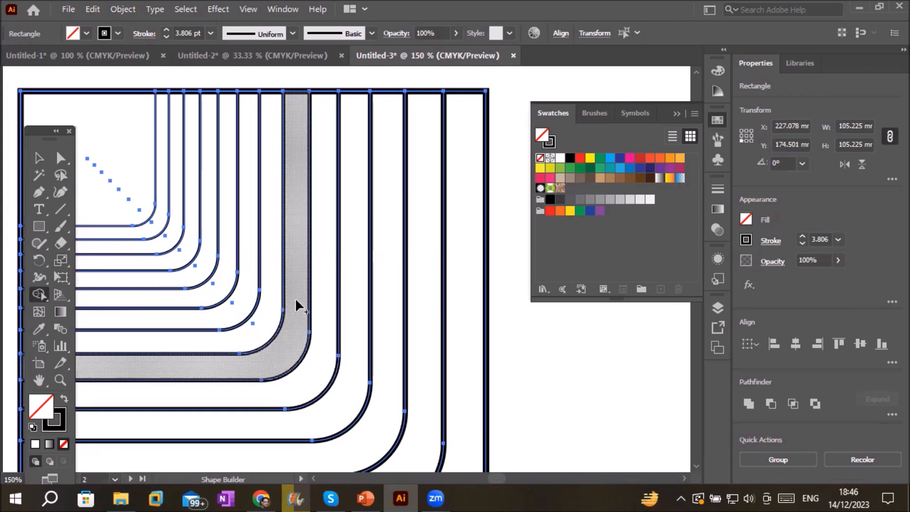
{"action": "left_click_drag", "start_coordinate": [296, 301], "coordinate": [321, 311]}
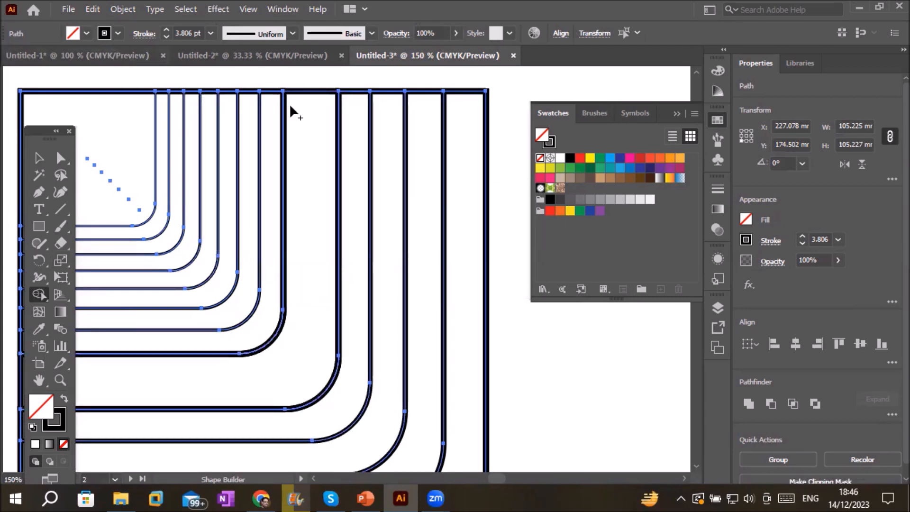
Fill the merged band red and six alternating bands on both sides of it dark blue with Shape Builder
{"action": "left_click", "coordinate": [580, 157]}
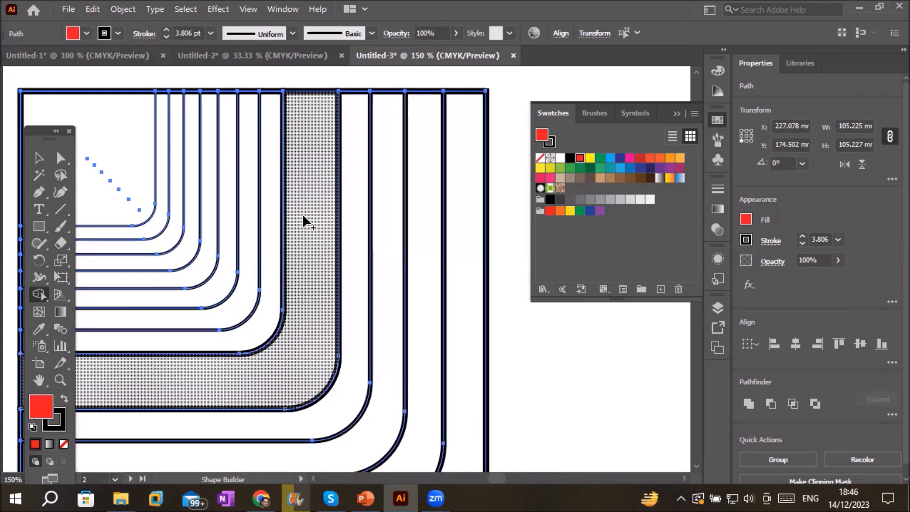
{"action": "left_click", "coordinate": [302, 214]}
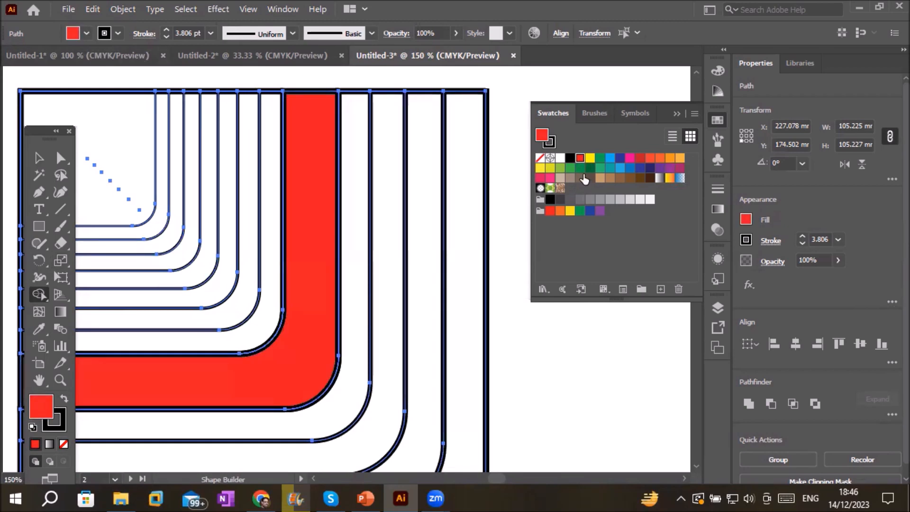
{"action": "left_click", "coordinate": [620, 159]}
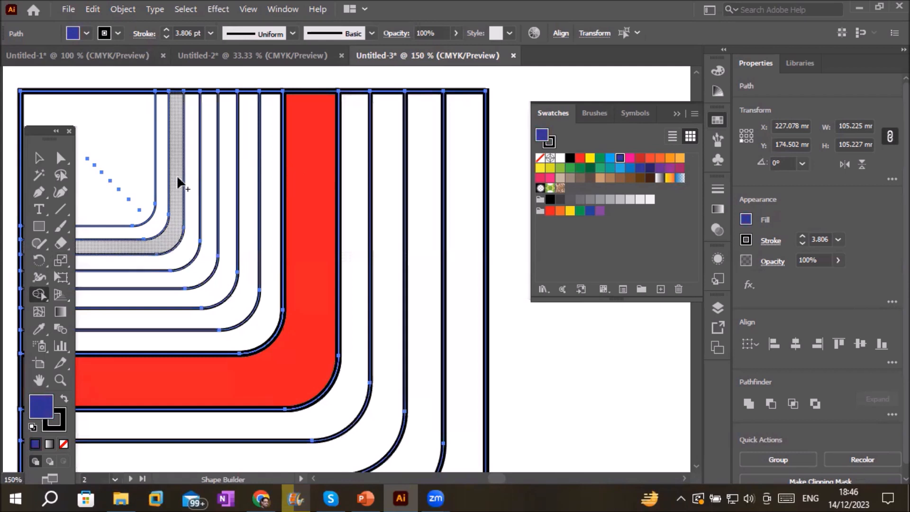
{"action": "left_click", "coordinate": [163, 176]}
{"action": "left_click", "coordinate": [186, 184]}
{"action": "left_click", "coordinate": [226, 195]}
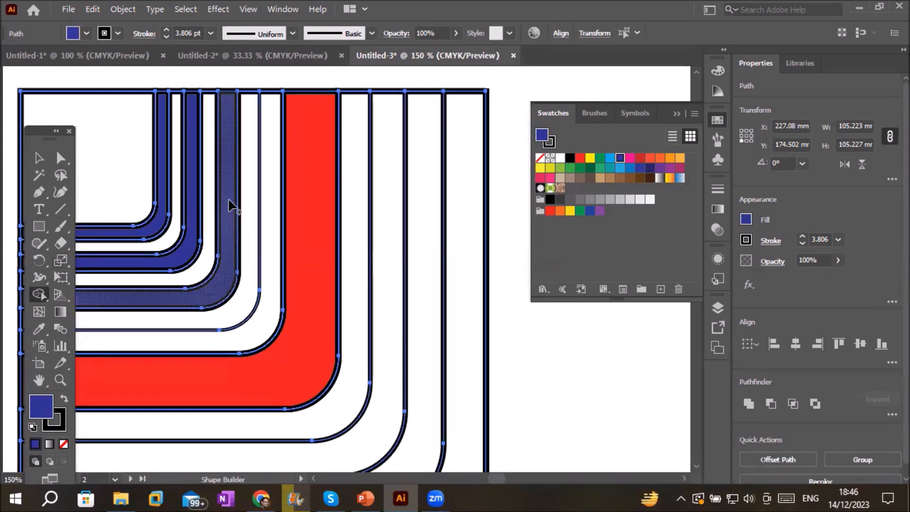
{"action": "left_click", "coordinate": [268, 212]}
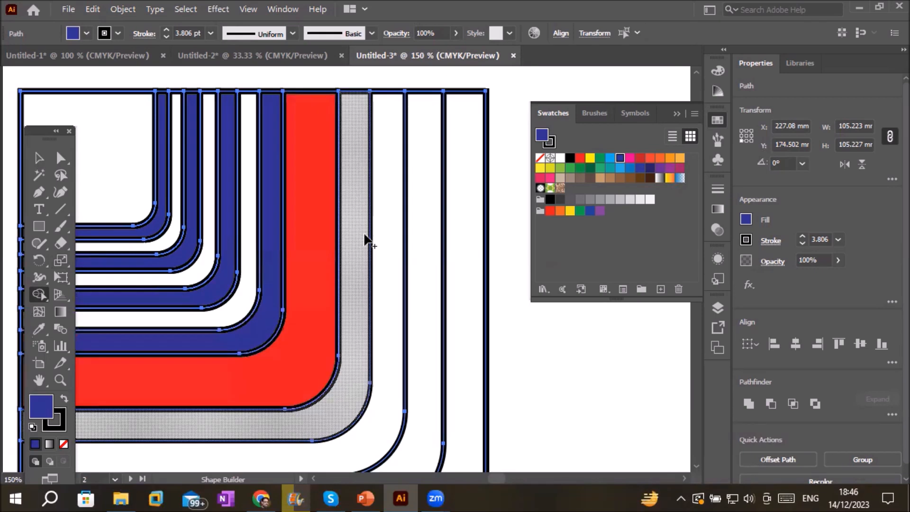
{"action": "left_click", "coordinate": [353, 235]}
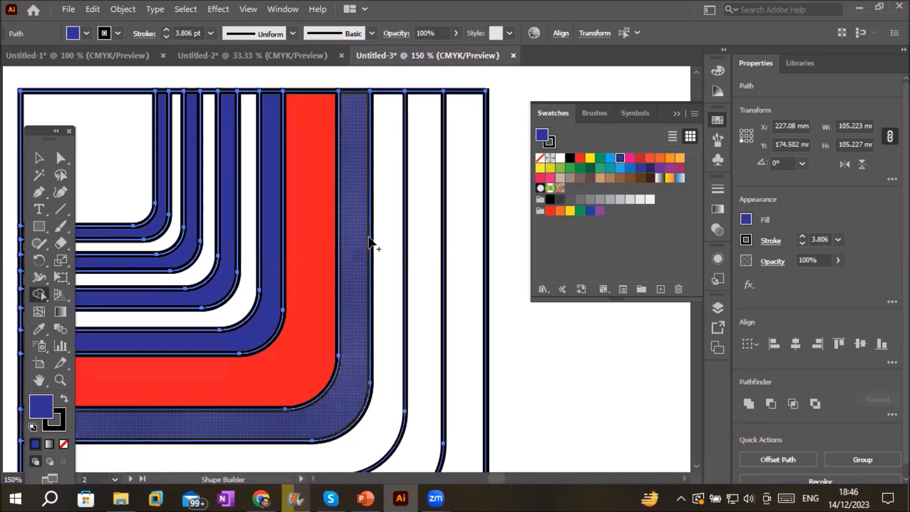
{"action": "left_click", "coordinate": [420, 238]}
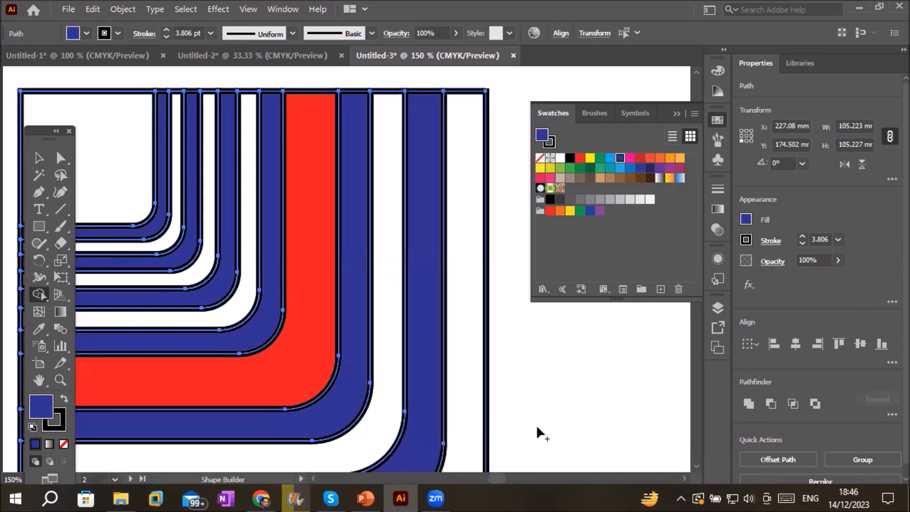
Fill the five remaining white bands between the blue ones light orange, leaving the innermost square uncolored
{"action": "left_click", "coordinate": [680, 158]}
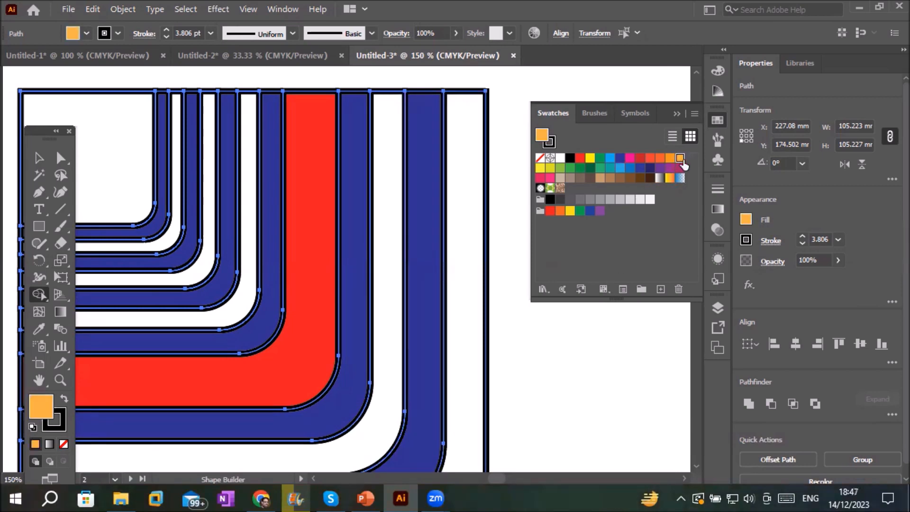
{"action": "left_click", "coordinate": [457, 217]}
{"action": "left_click", "coordinate": [384, 226]}
{"action": "left_click", "coordinate": [250, 220]}
{"action": "left_click", "coordinate": [208, 211]}
{"action": "left_click", "coordinate": [176, 227]}
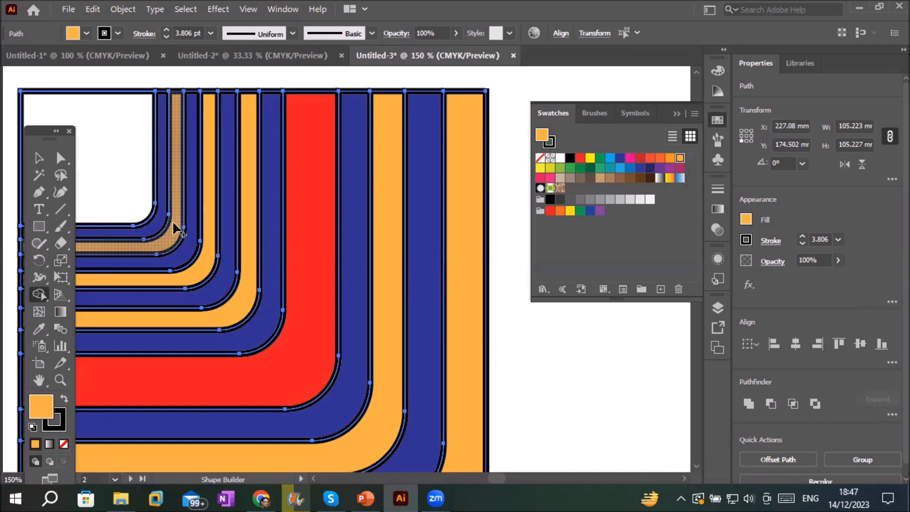
Deselect the artwork and pull the four outermost orange and blue bands apart with the Direct Selection tool
{"action": "scroll", "coordinate": [230, 239], "scroll_direction": "down", "scroll_amount": 4}
{"action": "scroll", "coordinate": [236, 250], "scroll_direction": "up", "scroll_amount": 2}
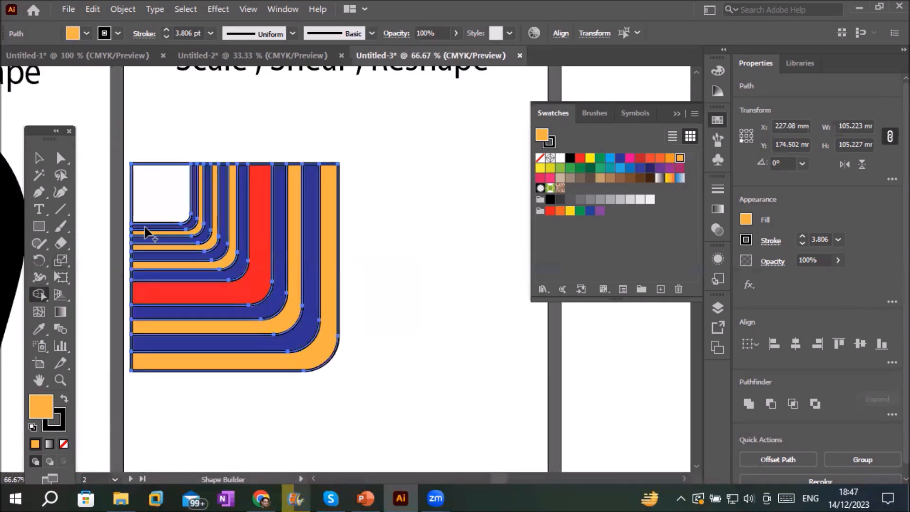
{"action": "left_click", "coordinate": [61, 158]}
{"action": "left_click", "coordinate": [427, 369]}
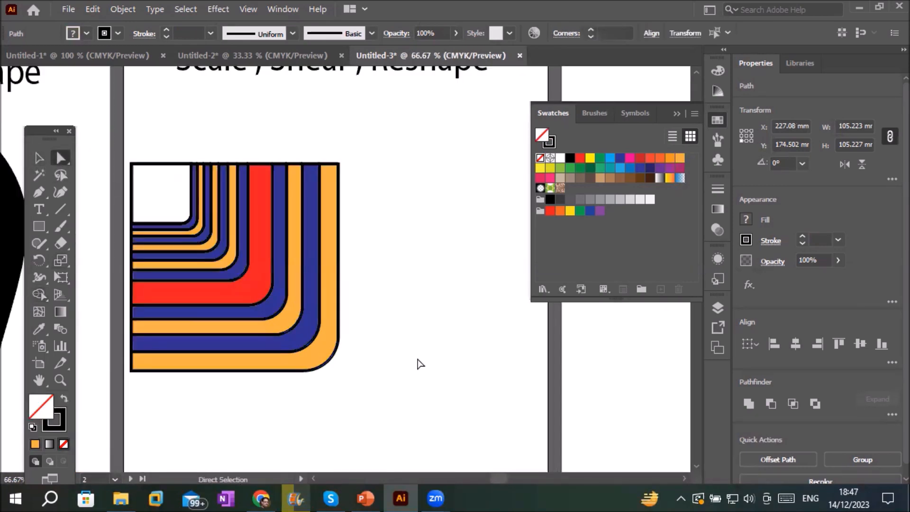
{"action": "left_click", "coordinate": [340, 308]}
{"action": "left_click_drag", "start_coordinate": [339, 307], "coordinate": [479, 361]}
{"action": "left_click", "coordinate": [407, 340]}
{"action": "left_click_drag", "start_coordinate": [318, 327], "coordinate": [443, 356]}
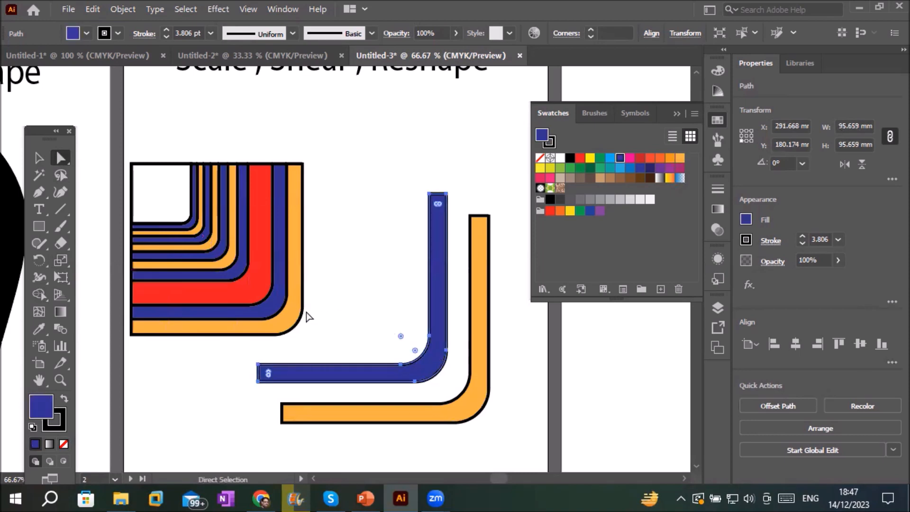
{"action": "left_click_drag", "start_coordinate": [292, 308], "coordinate": [389, 311]}
{"action": "left_click_drag", "start_coordinate": [278, 266], "coordinate": [343, 236]}
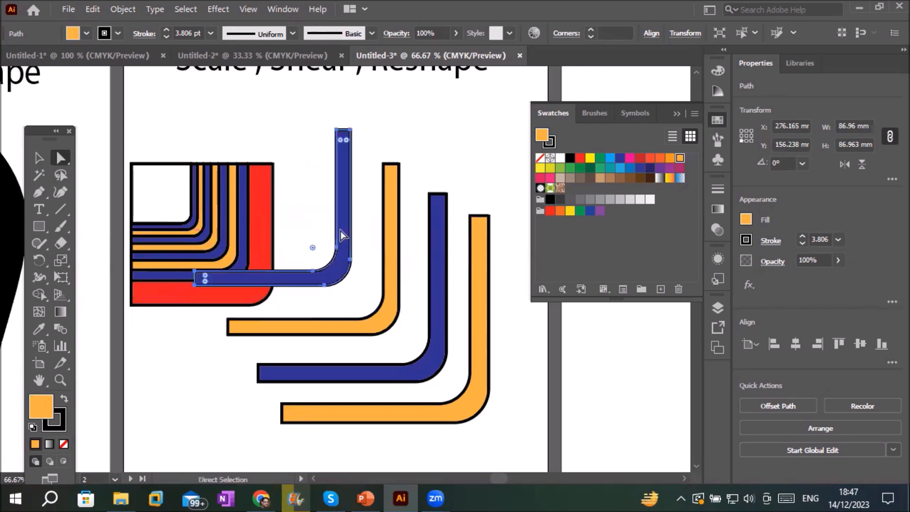
Pull the red band and the next dark blue band away from the remaining nested squares
{"action": "left_click_drag", "start_coordinate": [272, 220], "coordinate": [308, 164]}
{"action": "left_click_drag", "start_coordinate": [244, 199], "coordinate": [246, 136]}
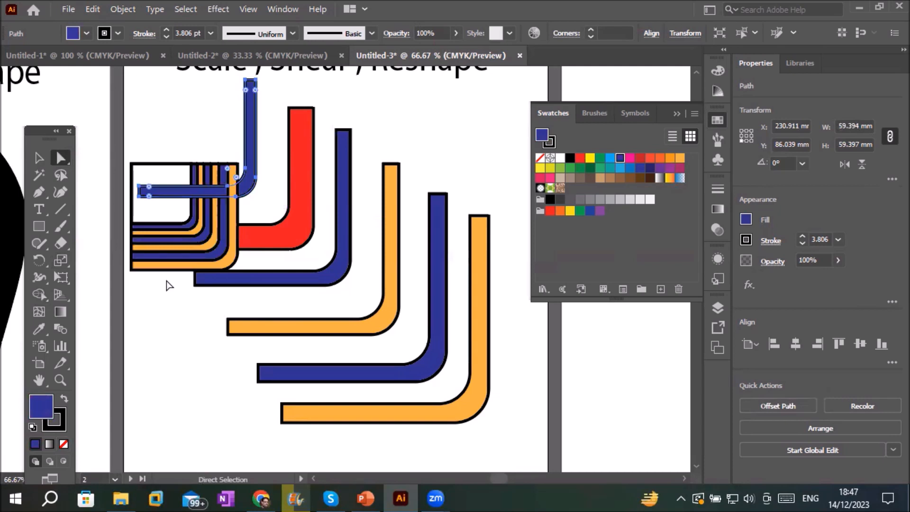
Draw a tall rectangle about 33 by 202 mm on the empty third artboard and swap its fill and stroke colors
{"action": "scroll", "coordinate": [169, 285], "scroll_direction": "down", "scroll_amount": 2}
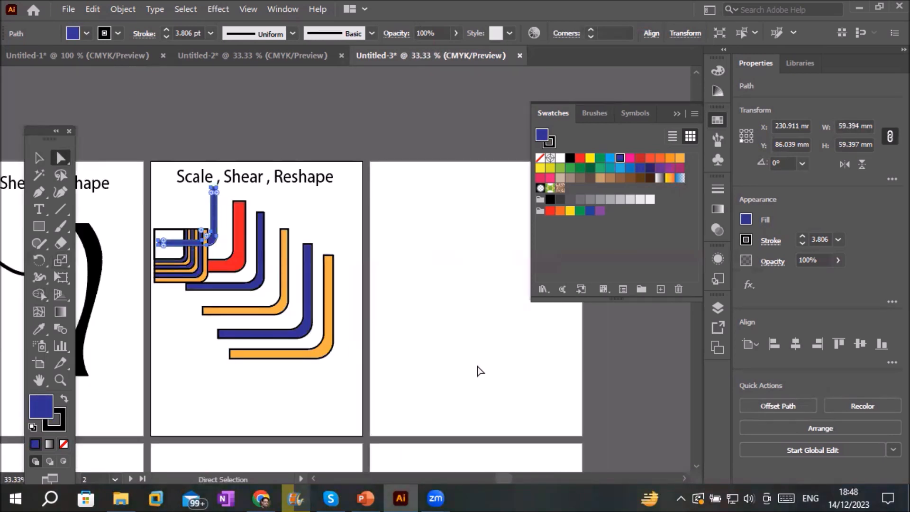
{"action": "scroll", "coordinate": [668, 463], "scroll_direction": "right", "scroll_amount": 7}
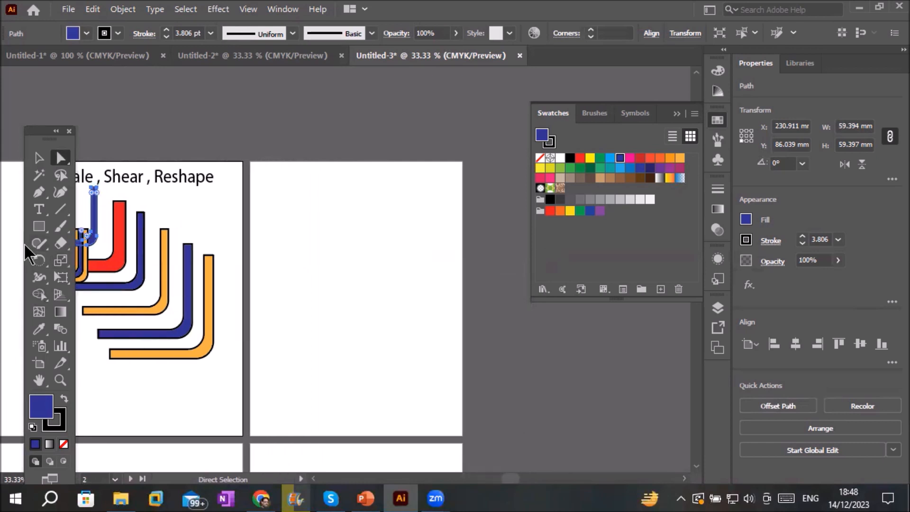
{"action": "left_click", "coordinate": [37, 227]}
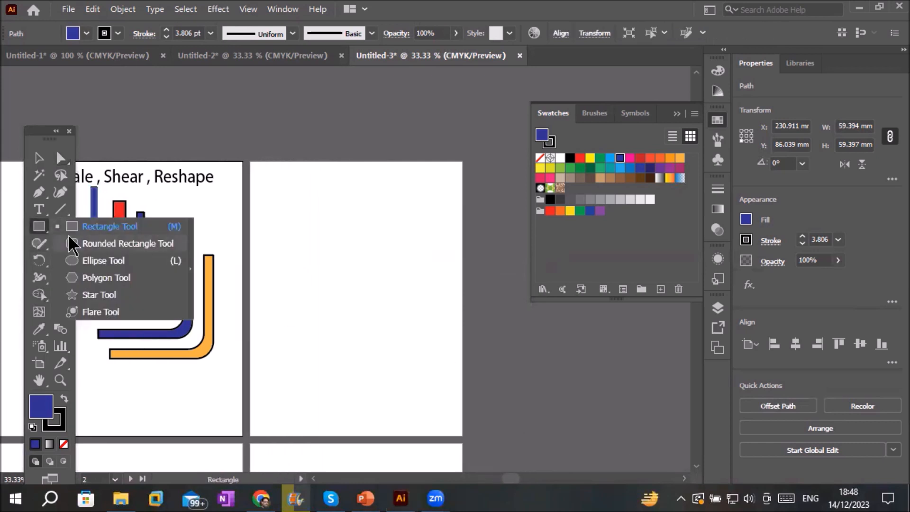
{"action": "left_click", "coordinate": [105, 226]}
{"action": "left_click_drag", "start_coordinate": [285, 188], "coordinate": [317, 388]}
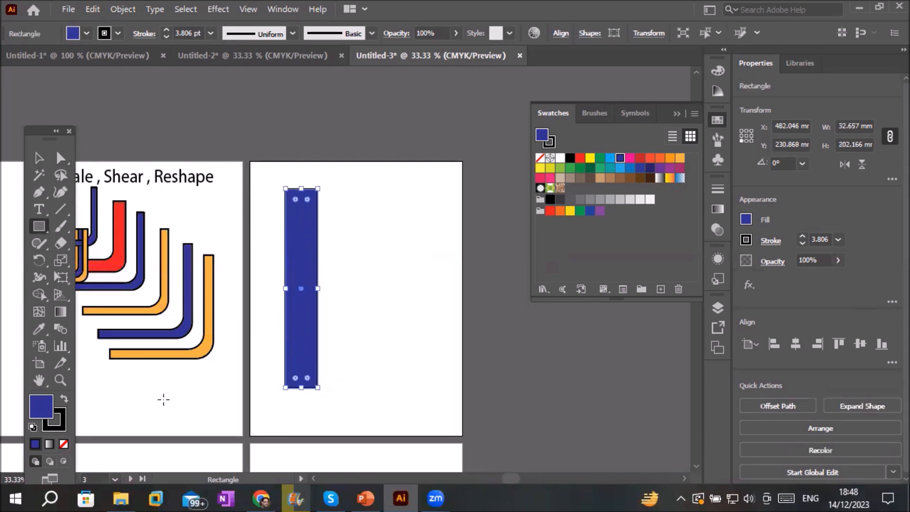
{"action": "left_click", "coordinate": [65, 401]}
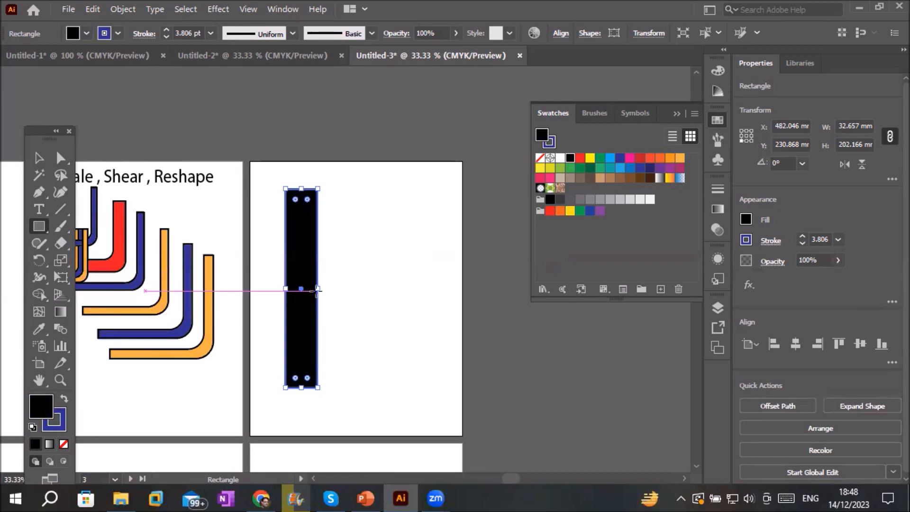
Narrow the black rectangle from its outer side to a width of about 16 mm
{"action": "left_click_drag", "start_coordinate": [315, 288], "coordinate": [321, 288]}
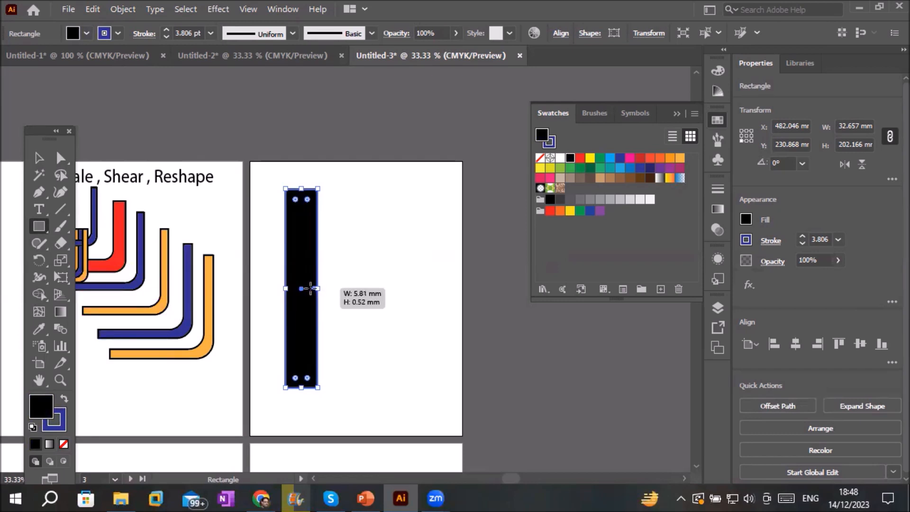
{"action": "left_click", "coordinate": [39, 158]}
{"action": "left_click", "coordinate": [349, 342]}
{"action": "left_click", "coordinate": [311, 340]}
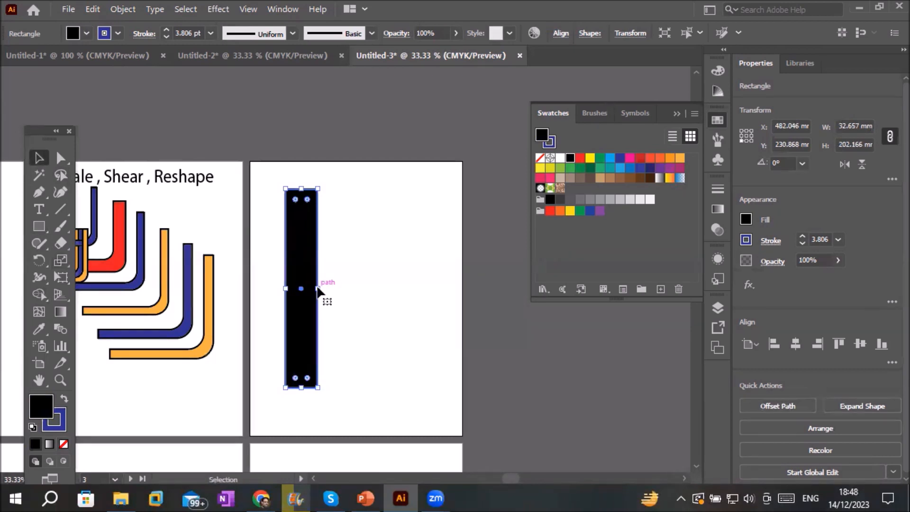
{"action": "left_click_drag", "start_coordinate": [317, 289], "coordinate": [303, 290]}
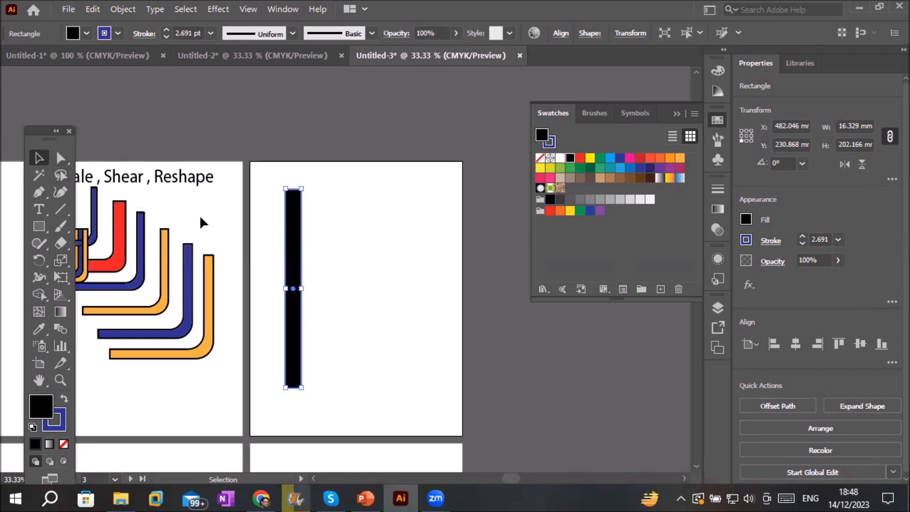
Copy the black bar a short distance sideways and repeat the copy four times to make a row of six evenly spaced bars
{"action": "left_click_drag", "start_coordinate": [302, 253], "coordinate": [327, 252]}
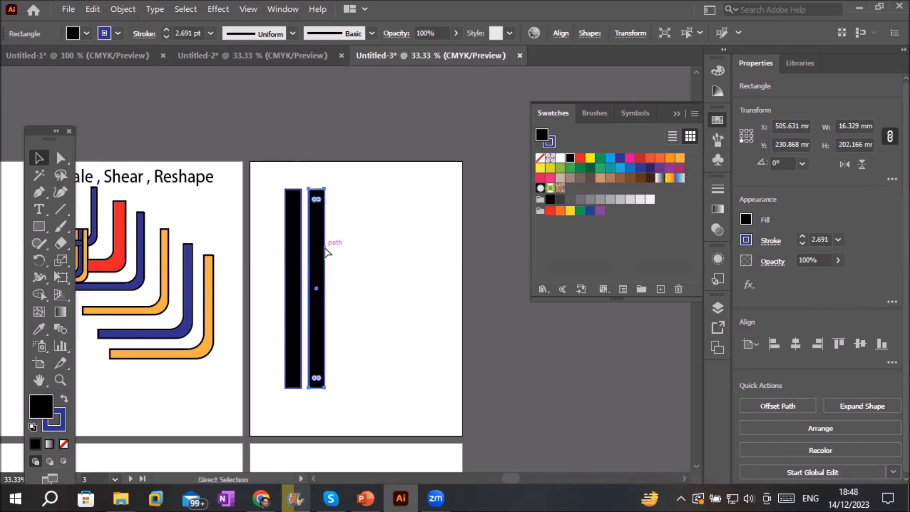
{"action": "key", "text": "ctrl+d"}
{"action": "key", "text": "ctrl+d"}
{"action": "key", "text": "ctrl+d"}
{"action": "key", "text": "ctrl+d"}
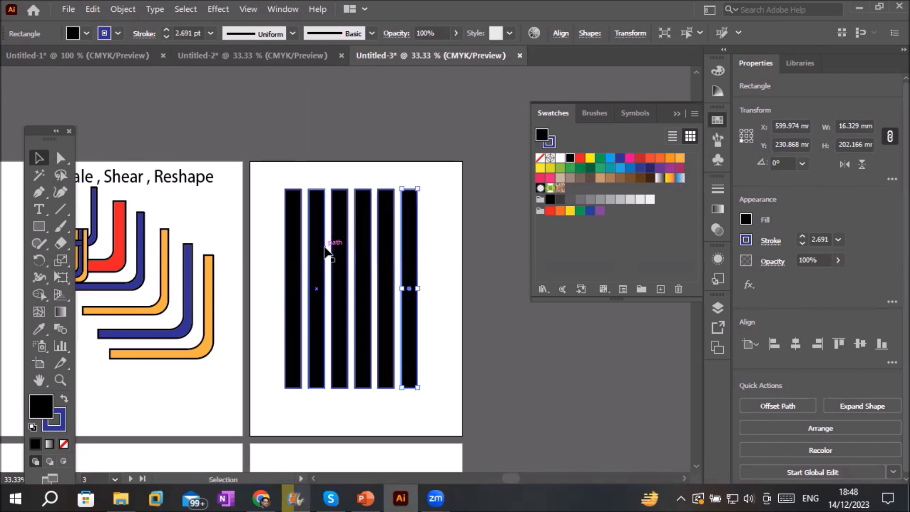
Select all six bars and open the Scale options with the reference point at the top center of the row
{"action": "left_click_drag", "start_coordinate": [277, 168], "coordinate": [445, 417]}
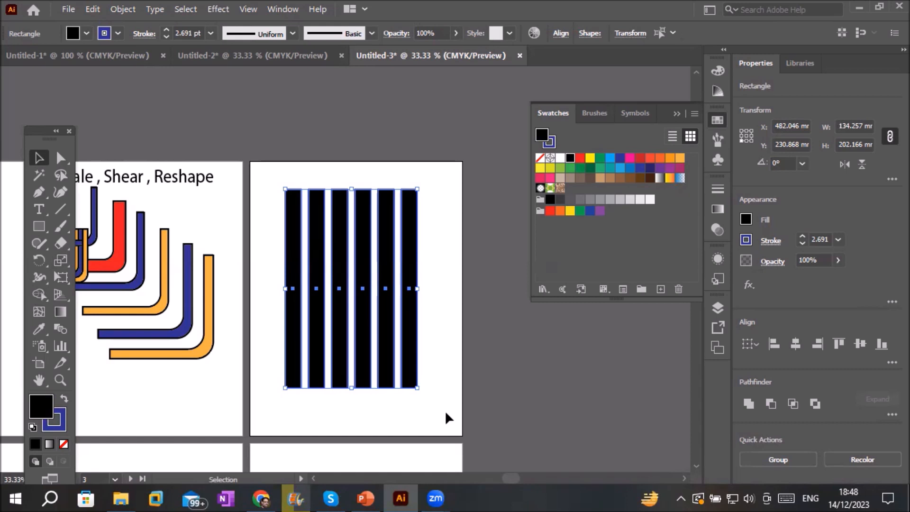
{"action": "left_click", "coordinate": [61, 260]}
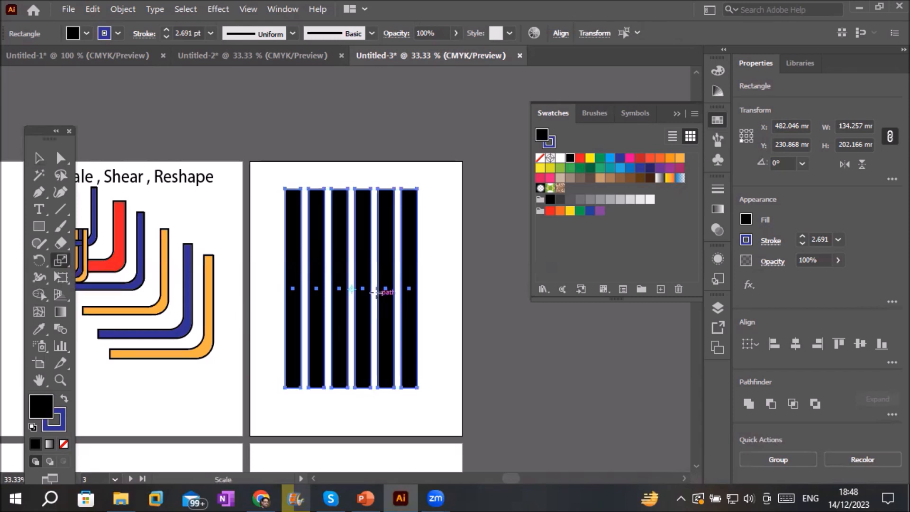
{"action": "scroll", "coordinate": [365, 277], "scroll_direction": "up", "scroll_amount": 4}
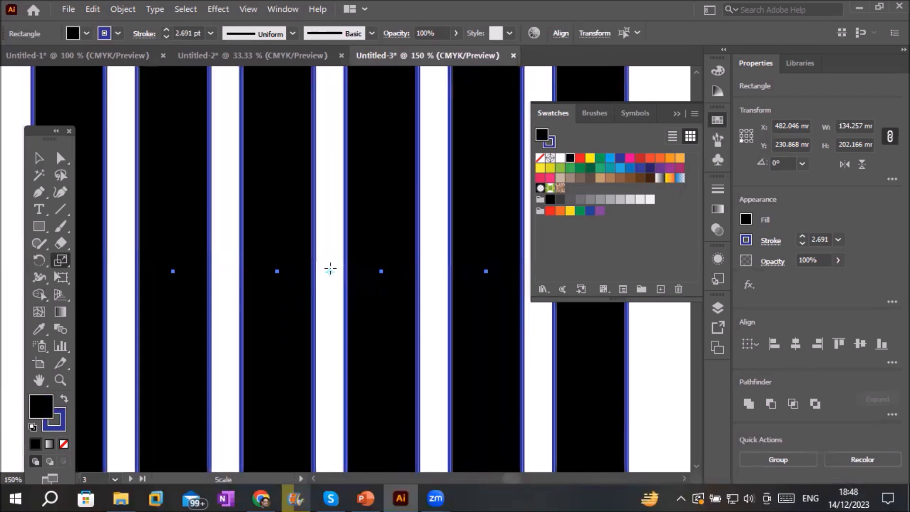
{"action": "scroll", "coordinate": [338, 271], "scroll_direction": "down", "scroll_amount": 3}
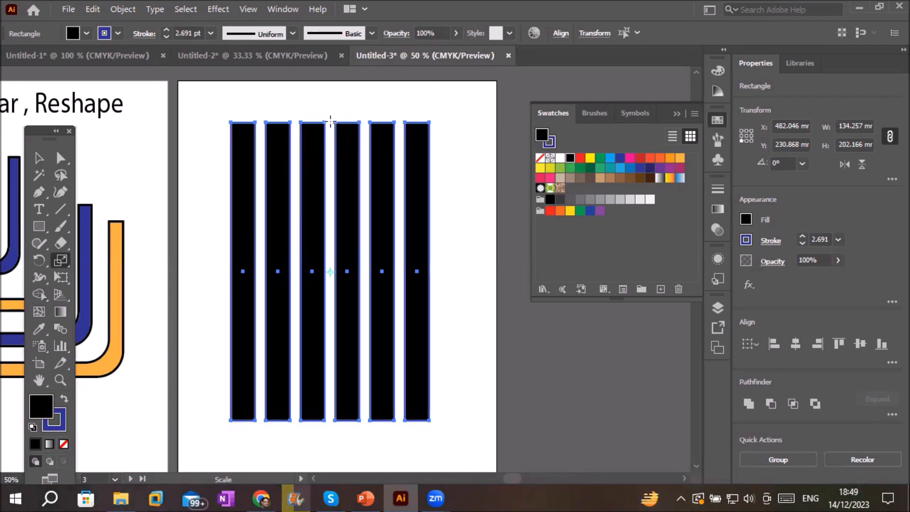
{"action": "left_click", "coordinate": [330, 123], "text": "alt"}
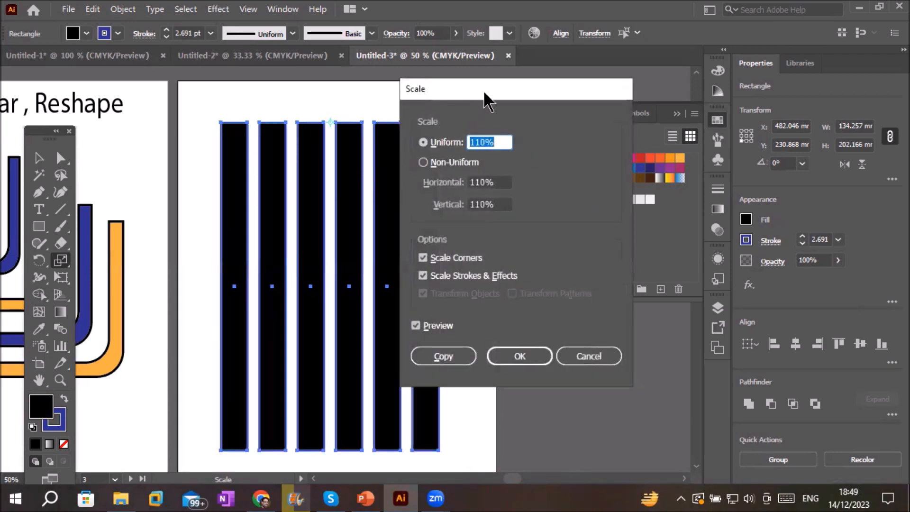
{"action": "left_click_drag", "start_coordinate": [489, 101], "coordinate": [575, 159]}
Preview uniform scaling of the bars from 113% down to 80% and leave it at 93%
{"action": "left_click", "coordinate": [595, 200]}
{"action": "key", "text": "Up"}
{"action": "key", "text": "Up"}
{"action": "key", "text": "Down"}
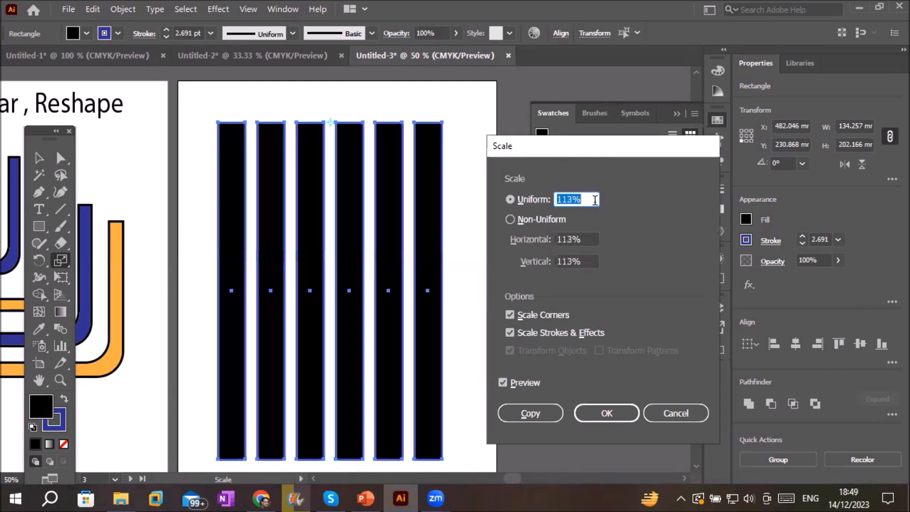
{"action": "key", "text": "Down"}
{"action": "key", "text": "Down"}
{"action": "key", "text": "Down"}
{"action": "key", "text": "Down"}
{"action": "key", "text": "Down"}
{"action": "key", "text": "Down"}
{"action": "key", "text": "Down"}
{"action": "key", "text": "Down"}
{"action": "key", "text": "Down"}
{"action": "key", "text": "Down"}
{"action": "key", "text": "Down"}
{"action": "key", "text": "Down"}
{"action": "key", "text": "Down"}
{"action": "key", "text": "Down"}
{"action": "key", "text": "Down"}
{"action": "key", "text": "Down"}
{"action": "key", "text": "Down"}
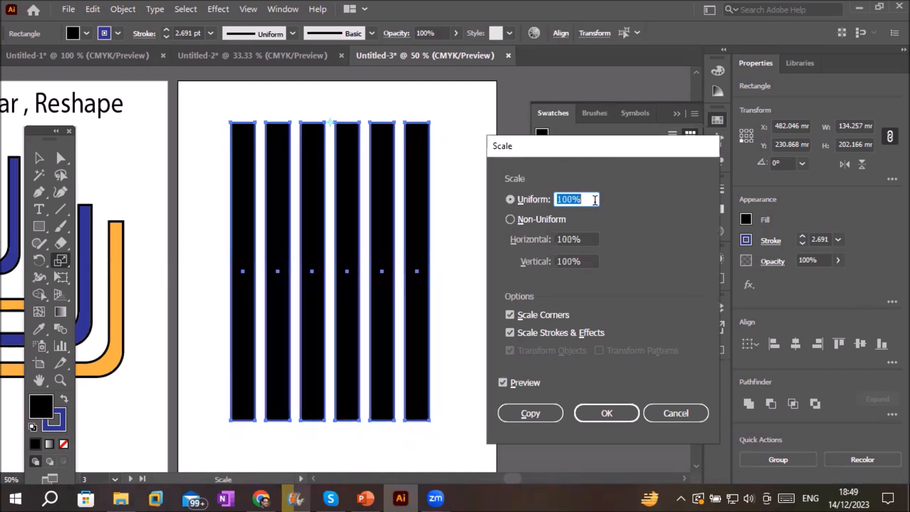
{"action": "key", "text": "Down"}
{"action": "key", "text": "Down"}
{"action": "key", "text": "Down"}
{"action": "key", "text": "Down"}
{"action": "key", "text": "Down"}
{"action": "key", "text": "Down"}
{"action": "key", "text": "Down"}
{"action": "key", "text": "Down"}
{"action": "key", "text": "Down"}
{"action": "key", "text": "Down"}
{"action": "key", "text": "Down"}
{"action": "key", "text": "Down"}
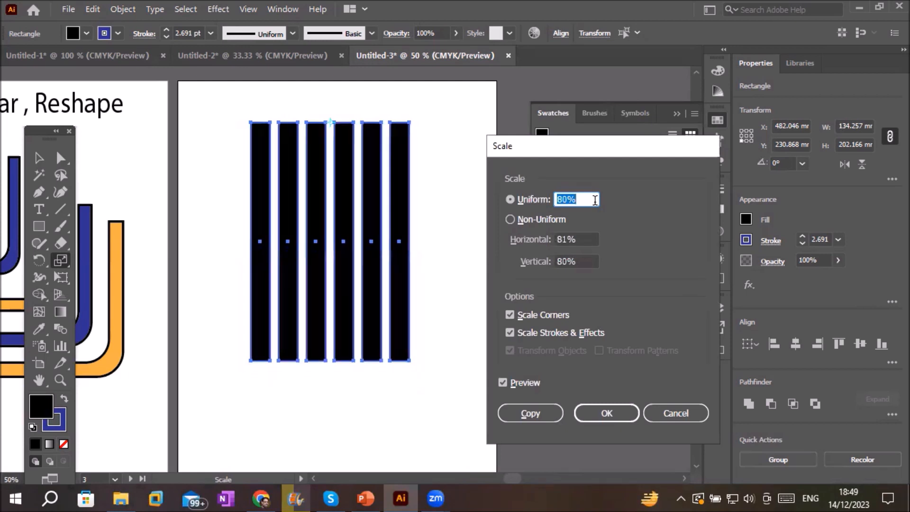
{"action": "key", "text": "Up"}
{"action": "key", "text": "Up"}
{"action": "key", "text": "Up"}
{"action": "key", "text": "Up"}
{"action": "key", "text": "Up"}
{"action": "key", "text": "Up"}
{"action": "key", "text": "Up"}
{"action": "key", "text": "Up"}
{"action": "key", "text": "Up"}
{"action": "key", "text": "Up"}
{"action": "key", "text": "Up"}
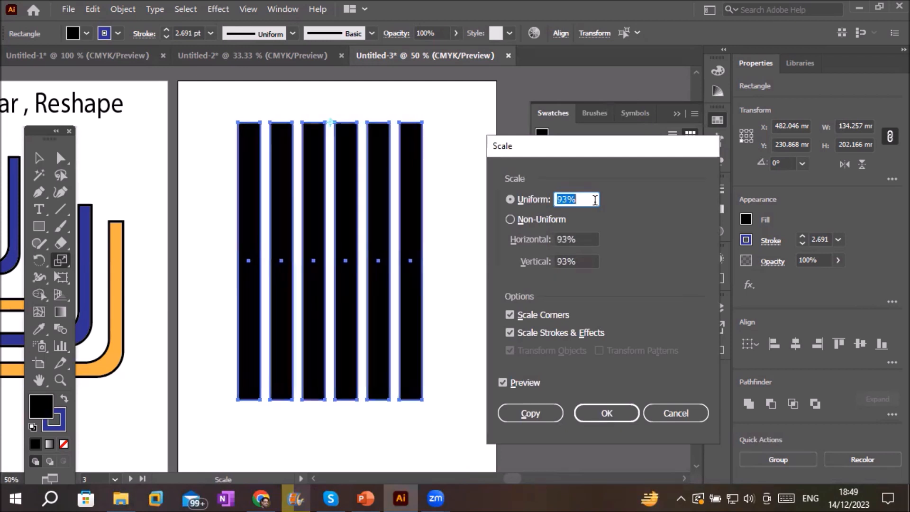
Switch to non-uniform scaling, try a horizontal scale up to 117%, and bring it down to 92%
{"action": "left_click", "coordinate": [543, 221]}
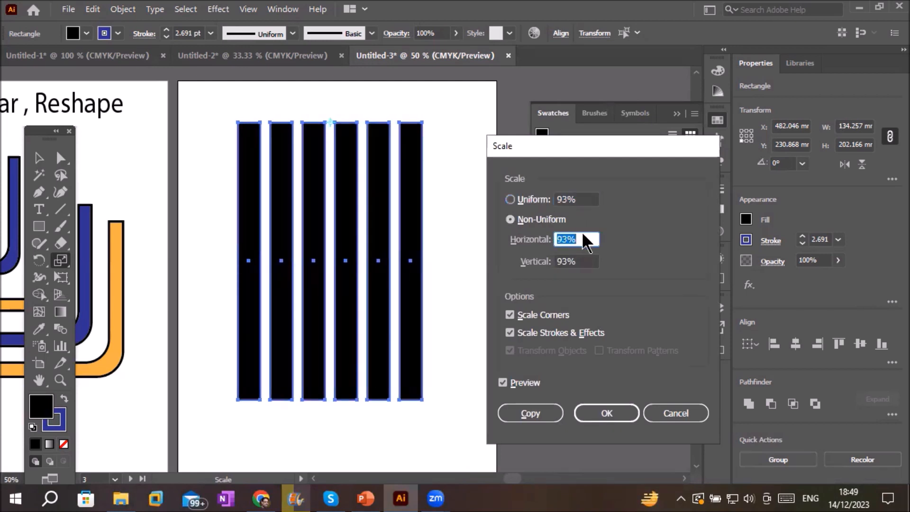
{"action": "left_click", "coordinate": [582, 234]}
{"action": "key", "text": "Up"}
{"action": "key", "text": "Up"}
{"action": "key", "text": "Up"}
{"action": "key", "text": "Up"}
{"action": "key", "text": "Up"}
{"action": "key", "text": "Up"}
{"action": "key", "text": "Up"}
{"action": "key", "text": "Up"}
{"action": "key", "text": "Up"}
{"action": "key", "text": "Up"}
{"action": "key", "text": "Up"}
{"action": "key", "text": "Up"}
{"action": "key", "text": "Up"}
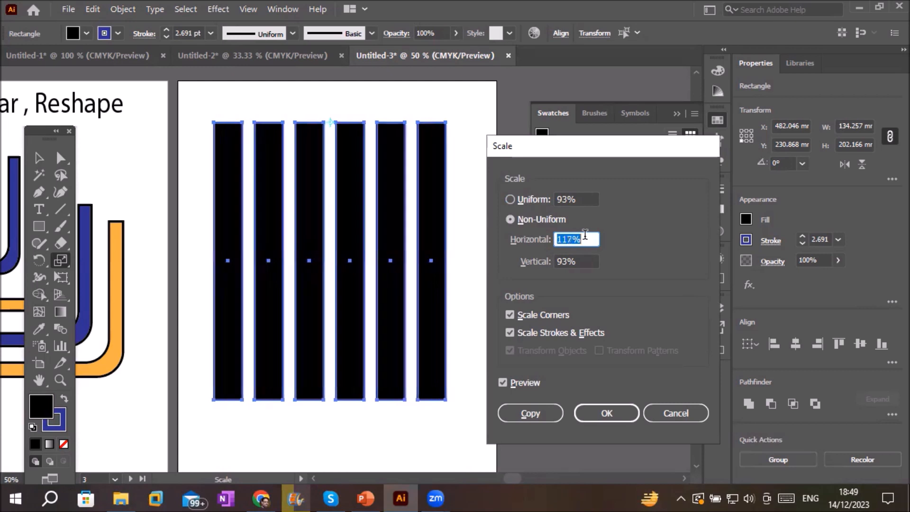
{"action": "key", "text": "Down"}
{"action": "key", "text": "Down"}
{"action": "key", "text": "Down"}
{"action": "key", "text": "Down"}
{"action": "key", "text": "Down"}
{"action": "key", "text": "Down"}
{"action": "key", "text": "Down"}
{"action": "key", "text": "Down"}
{"action": "key", "text": "Down"}
{"action": "key", "text": "Down"}
{"action": "key", "text": "Down"}
{"action": "key", "text": "Down"}
{"action": "key", "text": "Down"}
{"action": "key", "text": "Down"}
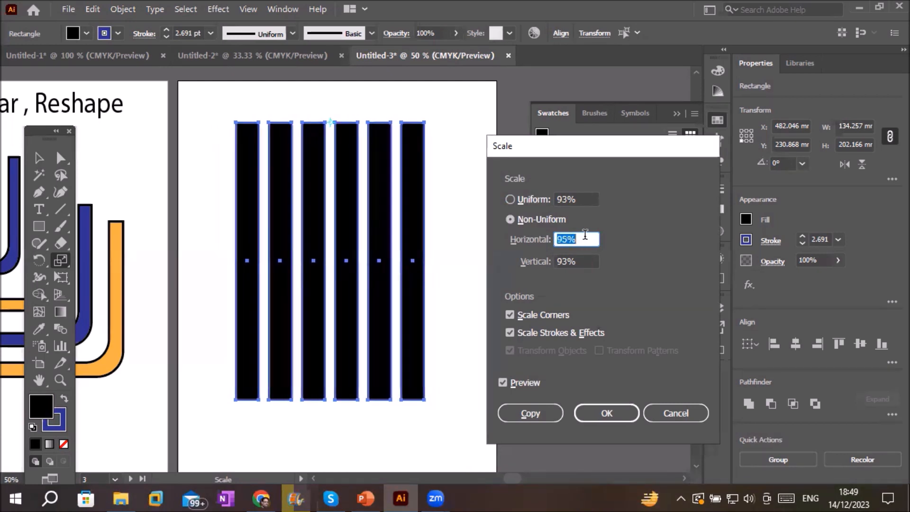
Try vertical scales for the six bars from 110% down to 49%, and bring the value back up to 67%
{"action": "left_click", "coordinate": [590, 260]}
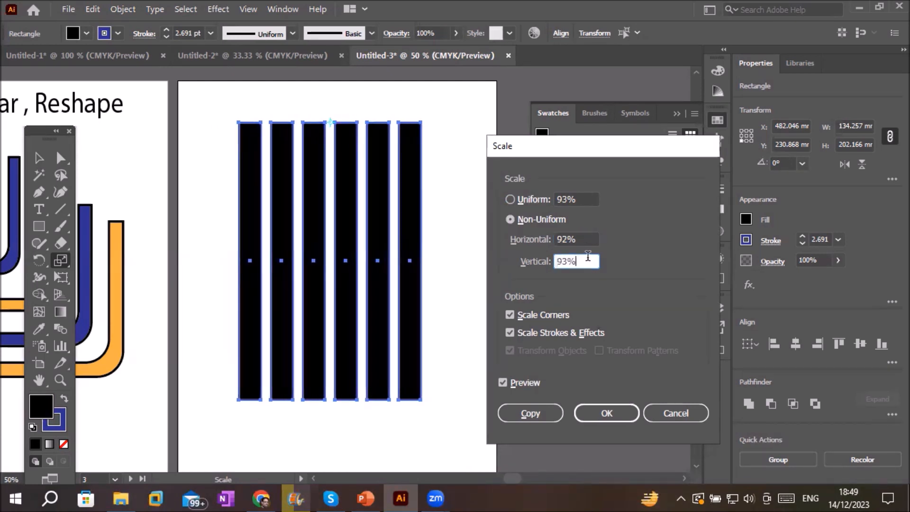
{"action": "key", "text": "Up"}
{"action": "key", "text": "Up"}
{"action": "key", "text": "Up"}
{"action": "key", "text": "Up"}
{"action": "key", "text": "Up"}
{"action": "key", "text": "Up"}
{"action": "key", "text": "Up"}
{"action": "key", "text": "Up"}
{"action": "key", "text": "Up"}
{"action": "key", "text": "Up"}
{"action": "key", "text": "Up"}
{"action": "key", "text": "Up"}
{"action": "key", "text": "Up"}
{"action": "key", "text": "Up"}
{"action": "key", "text": "Up"}
{"action": "key", "text": "Up"}
{"action": "key", "text": "Up"}
{"action": "key", "text": "Up"}
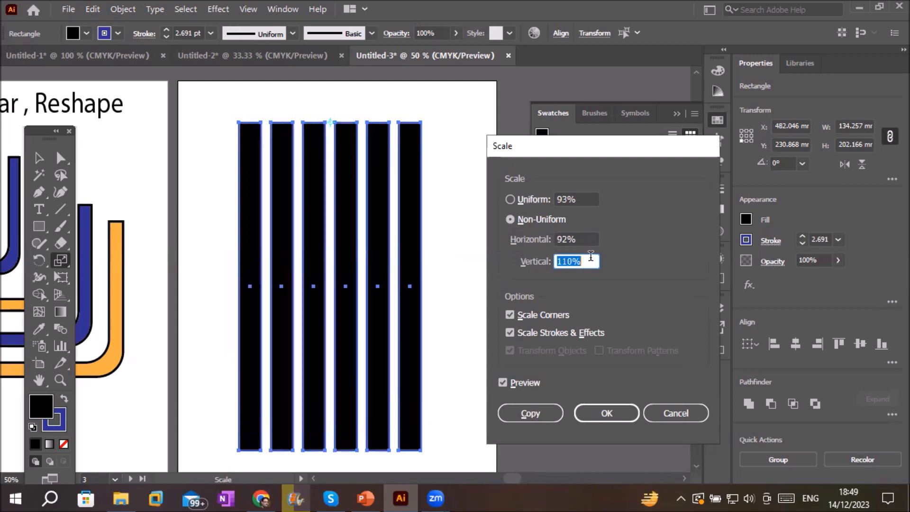
{"action": "key", "text": "Down"}
{"action": "key", "text": "Down"}
{"action": "key", "text": "Down"}
{"action": "key", "text": "Down"}
{"action": "key", "text": "Down"}
{"action": "key", "text": "Down"}
{"action": "key", "text": "Down"}
{"action": "key", "text": "Down"}
{"action": "key", "text": "Down"}
{"action": "key", "text": "Down"}
{"action": "key", "text": "Down"}
{"action": "key", "text": "Down"}
{"action": "key", "text": "Down"}
{"action": "key", "text": "Down"}
{"action": "key", "text": "Down"}
{"action": "key", "text": "Down"}
{"action": "key", "text": "Down"}
{"action": "key", "text": "Down"}
{"action": "key", "text": "Down"}
{"action": "key", "text": "Down"}
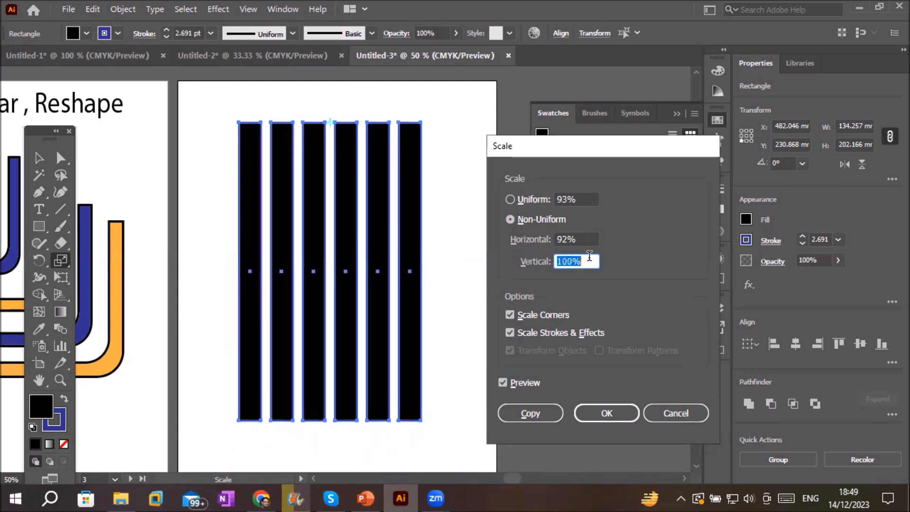
{"action": "key", "text": "Down"}
{"action": "key", "text": "Down"}
{"action": "key", "text": "Down"}
{"action": "key", "text": "Down"}
{"action": "key", "text": "Down"}
{"action": "key", "text": "Down"}
{"action": "key", "text": "Down"}
{"action": "key", "text": "Down"}
{"action": "key", "text": "Down"}
{"action": "key", "text": "Down"}
{"action": "key", "text": "Down"}
{"action": "key", "text": "Down"}
{"action": "key", "text": "Down"}
{"action": "key", "text": "Down"}
{"action": "key", "text": "Down"}
{"action": "key", "text": "Down"}
{"action": "key", "text": "Down"}
{"action": "key", "text": "Down"}
{"action": "key", "text": "Down"}
{"action": "key", "text": "Down"}
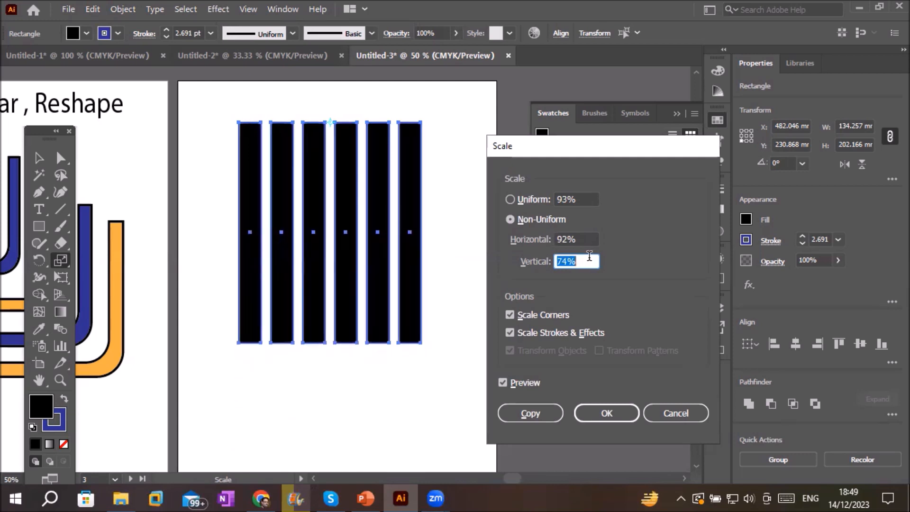
{"action": "key", "text": "Down"}
{"action": "key", "text": "Down"}
{"action": "key", "text": "Down"}
{"action": "key", "text": "Down"}
{"action": "key", "text": "Down"}
{"action": "key", "text": "Down"}
{"action": "key", "text": "Down"}
{"action": "key", "text": "Down"}
{"action": "key", "text": "Down"}
{"action": "key", "text": "Down"}
{"action": "key", "text": "Down"}
{"action": "key", "text": "Down"}
{"action": "key", "text": "Down"}
{"action": "key", "text": "Down"}
{"action": "key", "text": "Down"}
{"action": "key", "text": "Down"}
{"action": "key", "text": "Down"}
{"action": "key", "text": "Down"}
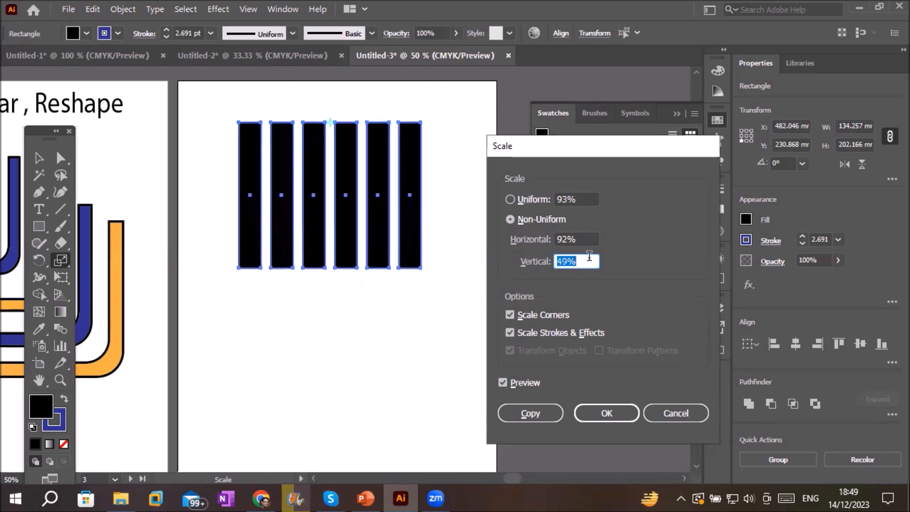
{"action": "key", "text": "Up"}
{"action": "key", "text": "Up"}
{"action": "key", "text": "Up"}
{"action": "key", "text": "Up"}
{"action": "key", "text": "Up"}
{"action": "key", "text": "Up"}
{"action": "key", "text": "Up"}
{"action": "key", "text": "Up"}
{"action": "key", "text": "Up"}
{"action": "key", "text": "Up"}
{"action": "key", "text": "Up"}
{"action": "key", "text": "Up"}
{"action": "key", "text": "Up"}
{"action": "key", "text": "Up"}
{"action": "key", "text": "Up"}
{"action": "key", "text": "Up"}
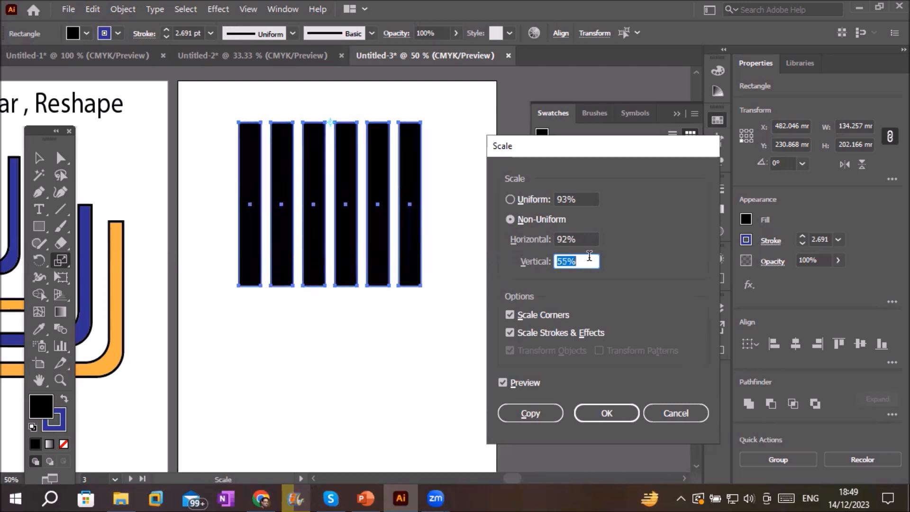
{"action": "key", "text": "Up"}
{"action": "key", "text": "Up"}
{"action": "key", "text": "Up"}
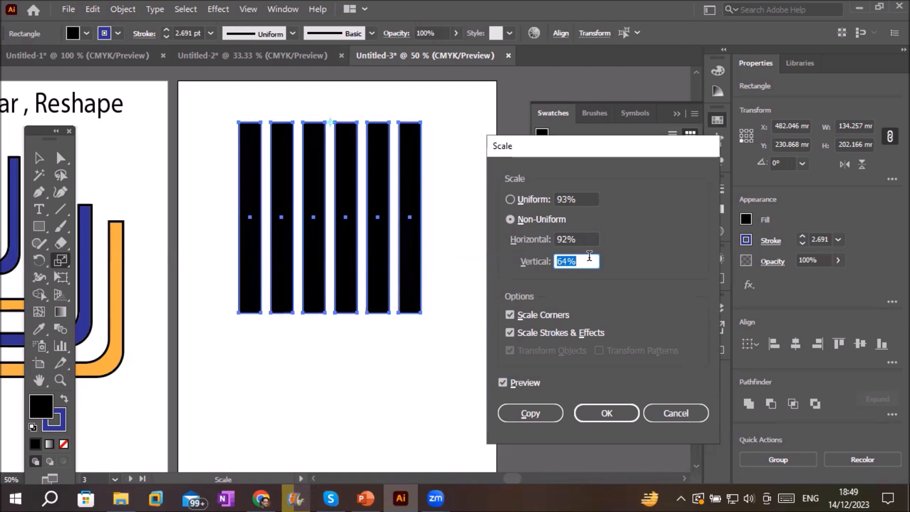
{"action": "key", "text": "Up"}
{"action": "key", "text": "Up"}
{"action": "key", "text": "Up"}
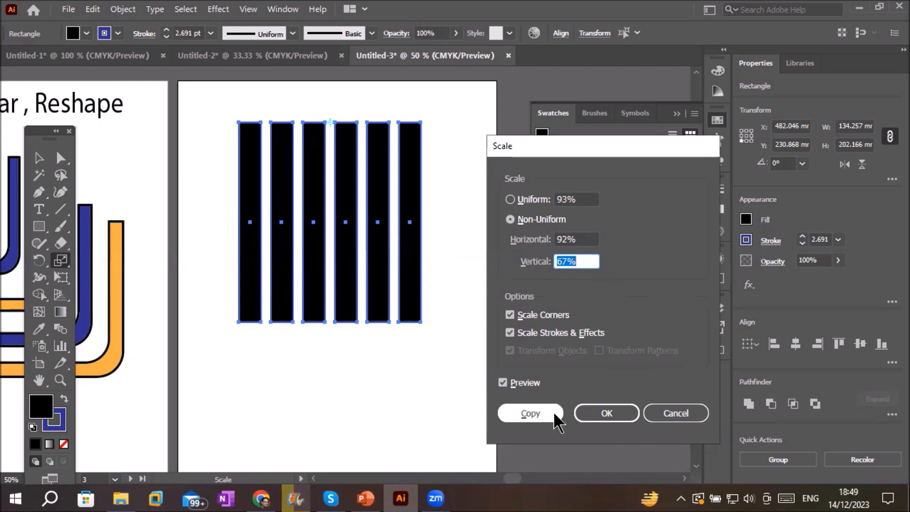
Lower the vertical scale to 32% and create a scaled copy of the six bars
{"action": "left_click", "coordinate": [587, 260]}
{"action": "key", "text": "Down"}
{"action": "key", "text": "Down"}
{"action": "key", "text": "Down"}
{"action": "key", "text": "Down"}
{"action": "key", "text": "Down"}
{"action": "key", "text": "Down"}
{"action": "key", "text": "Down"}
{"action": "key", "text": "Down"}
{"action": "key", "text": "Down"}
{"action": "key", "text": "Down"}
{"action": "key", "text": "Down"}
{"action": "key", "text": "Down"}
{"action": "key", "text": "Down"}
{"action": "key", "text": "Down"}
{"action": "key", "text": "Down"}
{"action": "key", "text": "Down"}
{"action": "key", "text": "Down"}
{"action": "key", "text": "Down"}
{"action": "key", "text": "Down"}
{"action": "key", "text": "Down"}
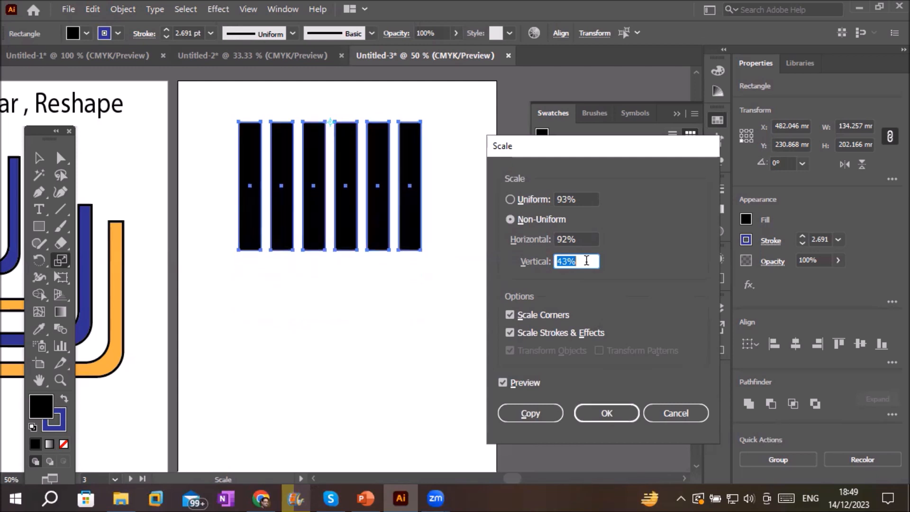
{"action": "key", "text": "Down"}
{"action": "key", "text": "Down"}
{"action": "key", "text": "Down"}
{"action": "key", "text": "Down"}
{"action": "key", "text": "Down"}
{"action": "key", "text": "Down"}
{"action": "key", "text": "Down"}
{"action": "key", "text": "Down"}
{"action": "key", "text": "Down"}
{"action": "key", "text": "Down"}
{"action": "key", "text": "Down"}
{"action": "left_click", "coordinate": [525, 413]}
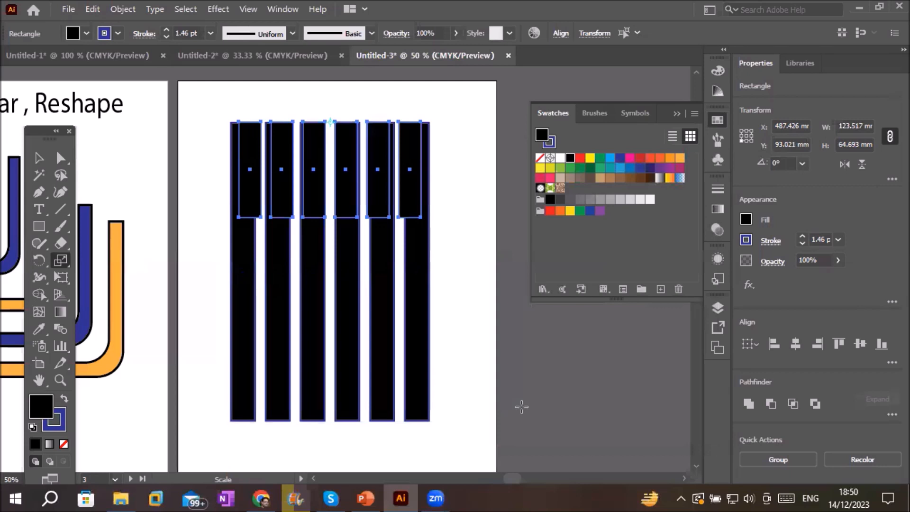
Fill the shortened copies of the bars with pink and deselect them
{"action": "left_click", "coordinate": [630, 158]}
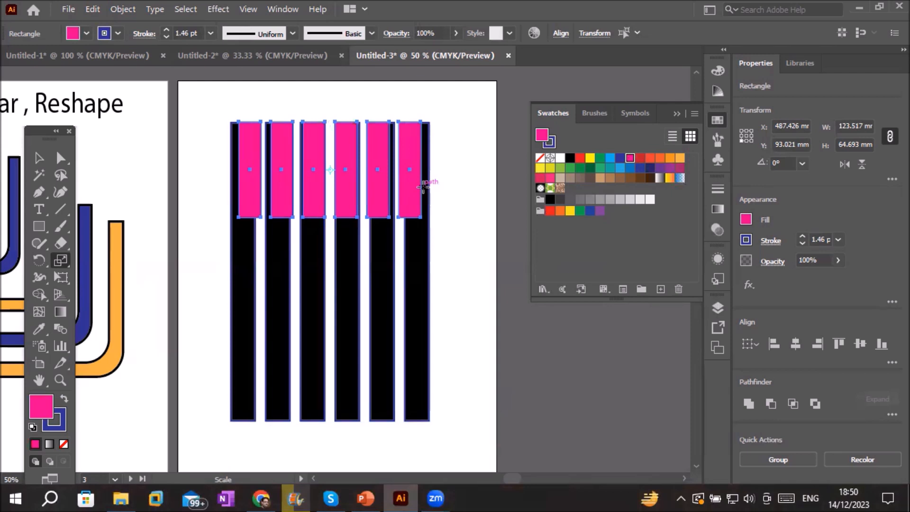
{"action": "left_click", "coordinate": [39, 158]}
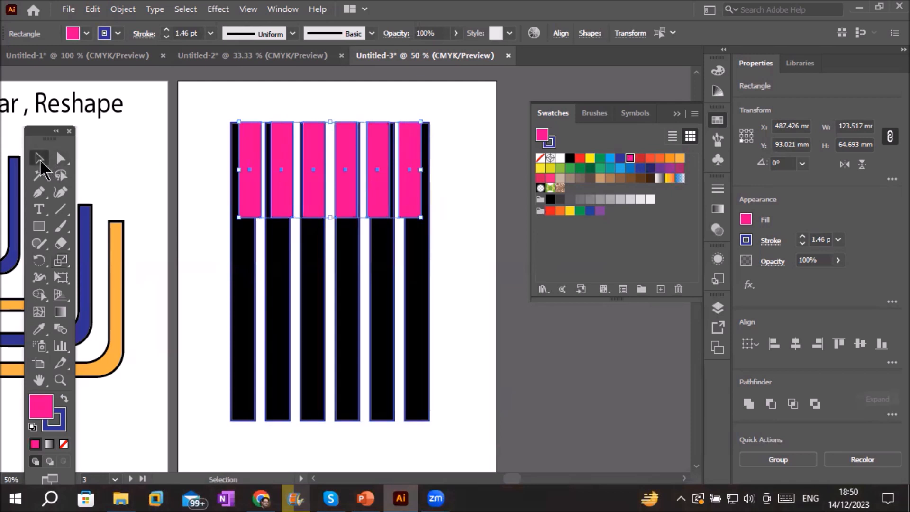
{"action": "left_click", "coordinate": [479, 308]}
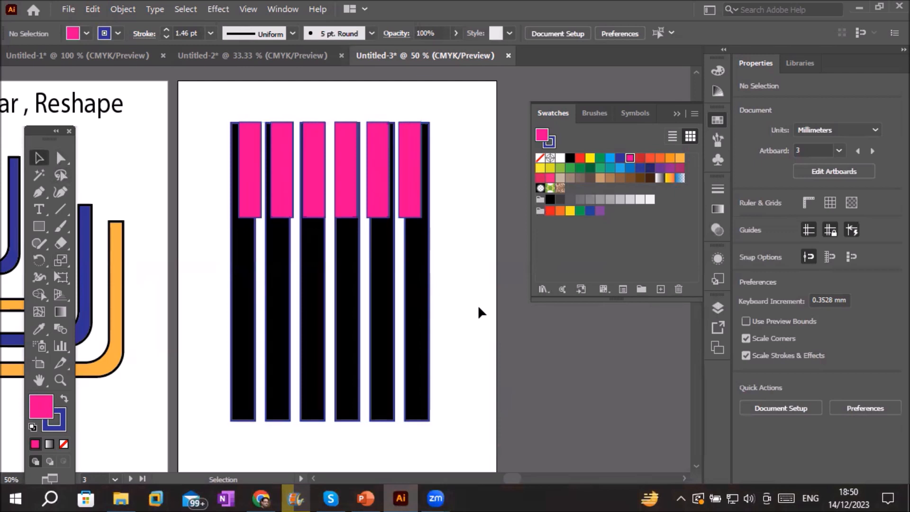
Add the point text "Headline" on the empty artboard 5 in the lower row
{"action": "scroll", "coordinate": [463, 315], "scroll_direction": "down", "scroll_amount": 2}
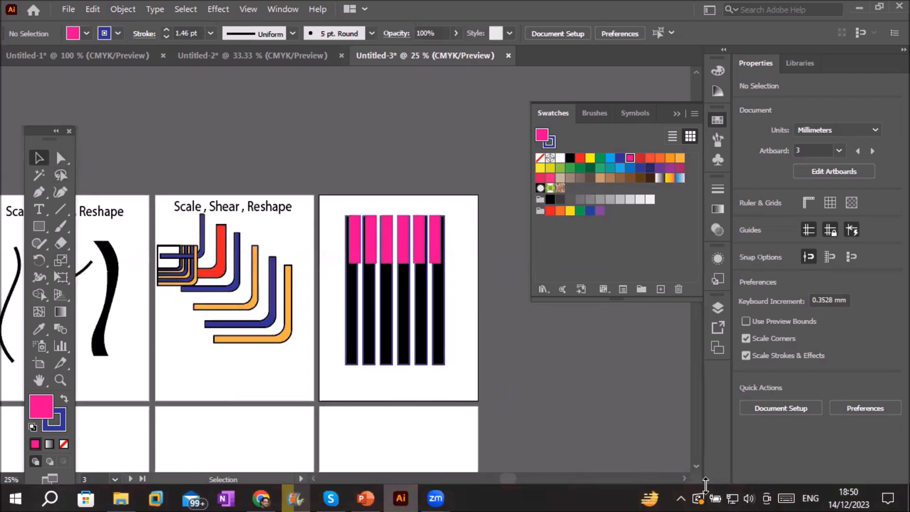
{"action": "scroll", "coordinate": [705, 485], "scroll_direction": "down", "scroll_amount": 10}
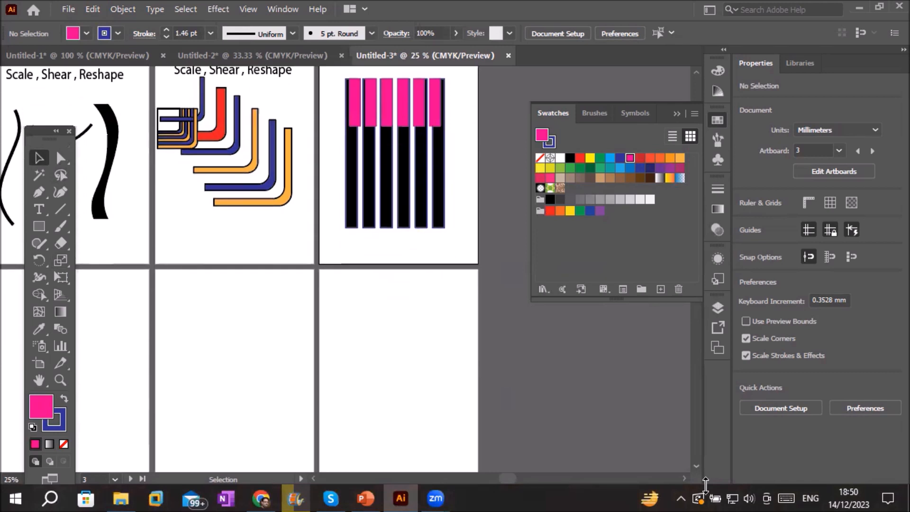
{"action": "scroll", "coordinate": [706, 484], "scroll_direction": "down", "scroll_amount": 2}
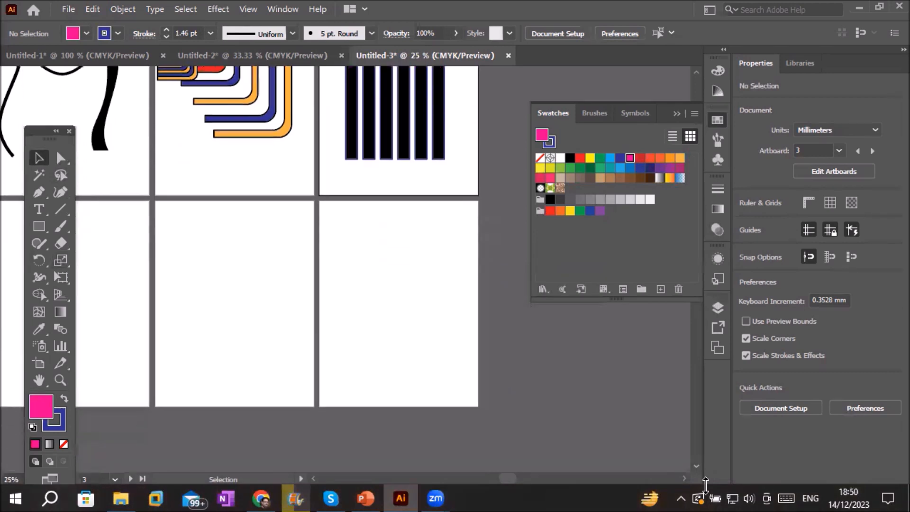
{"action": "left_click", "coordinate": [38, 210]}
{"action": "left_click", "coordinate": [195, 300]}
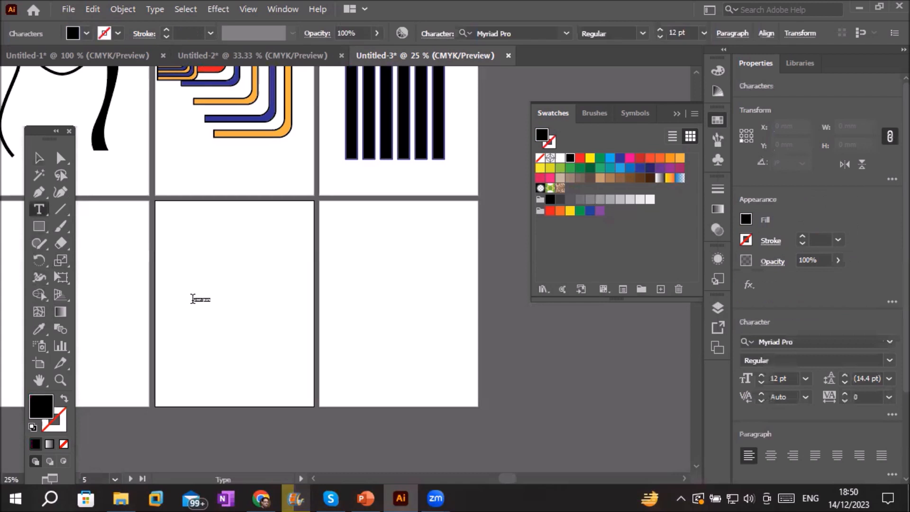
{"action": "type", "text": "He"}
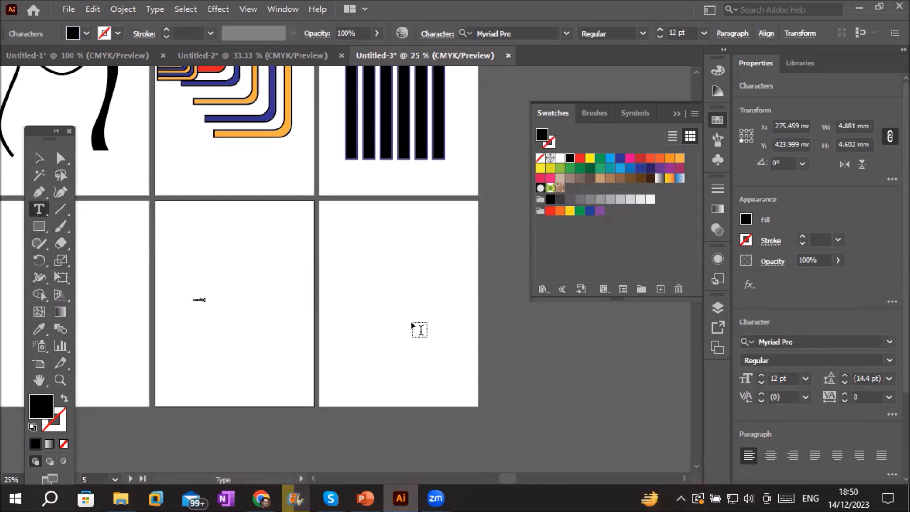
{"action": "left_click", "coordinate": [48, 157]}
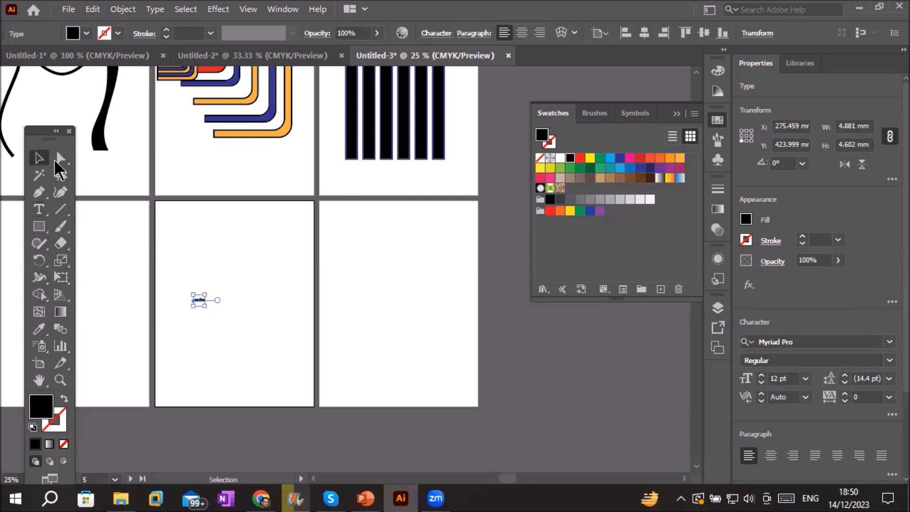
{"action": "left_click_drag", "start_coordinate": [209, 305], "coordinate": [291, 341]}
{"action": "scroll", "coordinate": [290, 341], "scroll_direction": "up", "scroll_amount": 2}
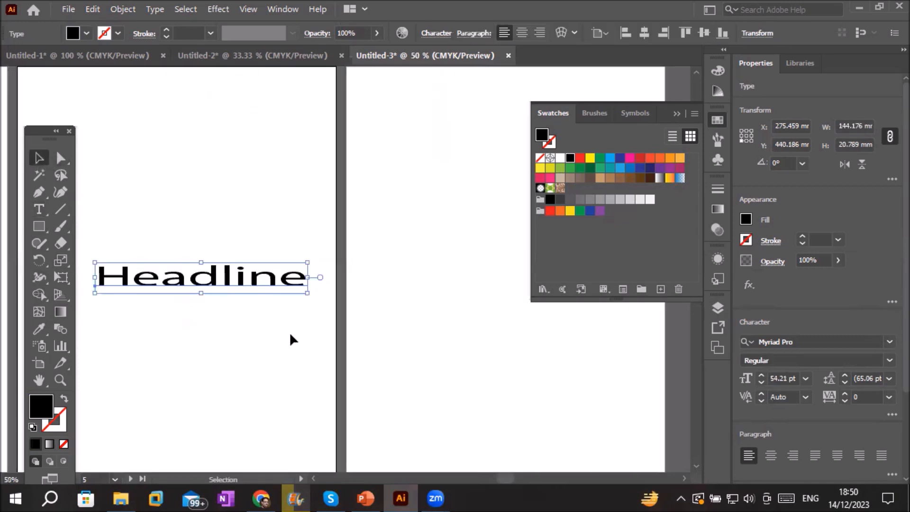
{"action": "left_click", "coordinate": [61, 265]}
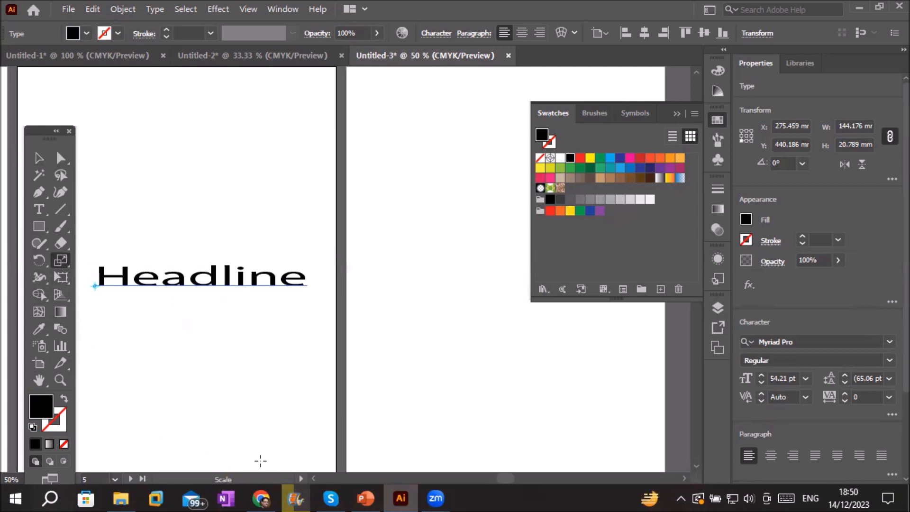
{"action": "scroll", "coordinate": [302, 463], "scroll_direction": "left", "scroll_amount": 5}
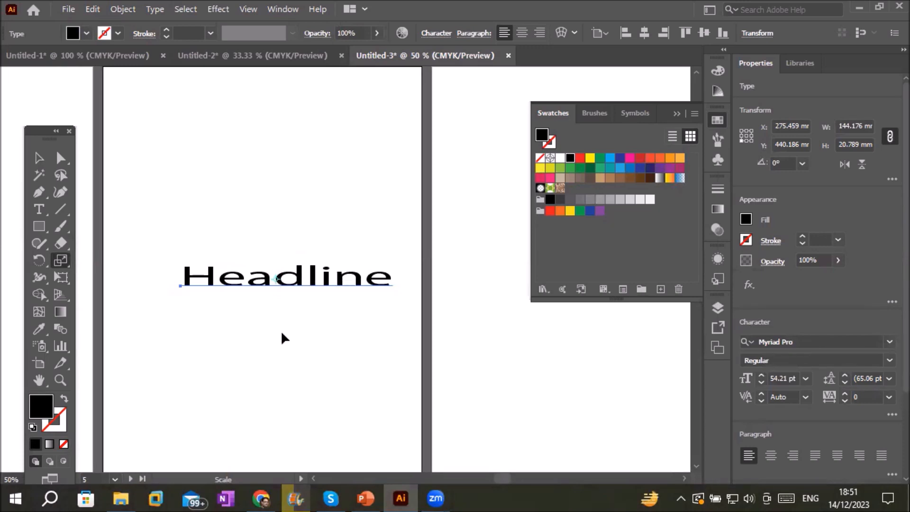
{"action": "key", "text": "ctrl+z"}
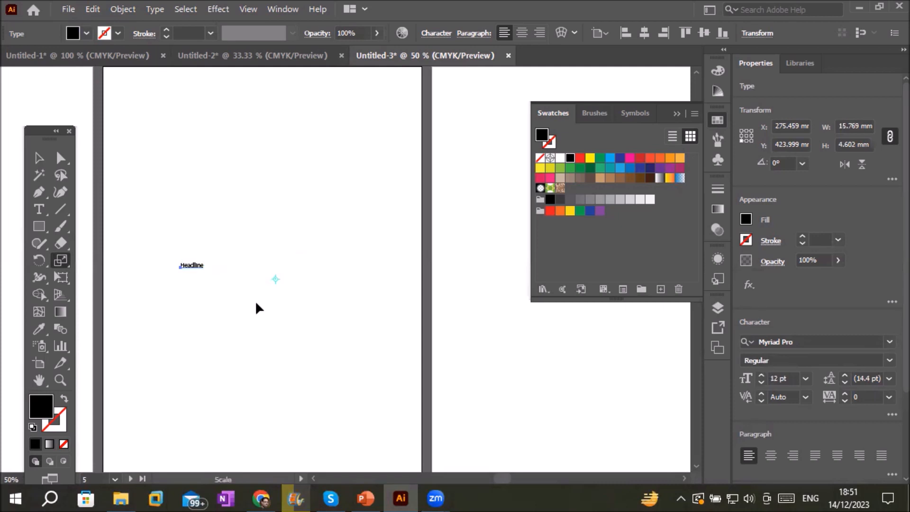
Enlarge the "Headline" text freehand to about 30 mm wide and 11 mm high
{"action": "left_click", "coordinate": [39, 157]}
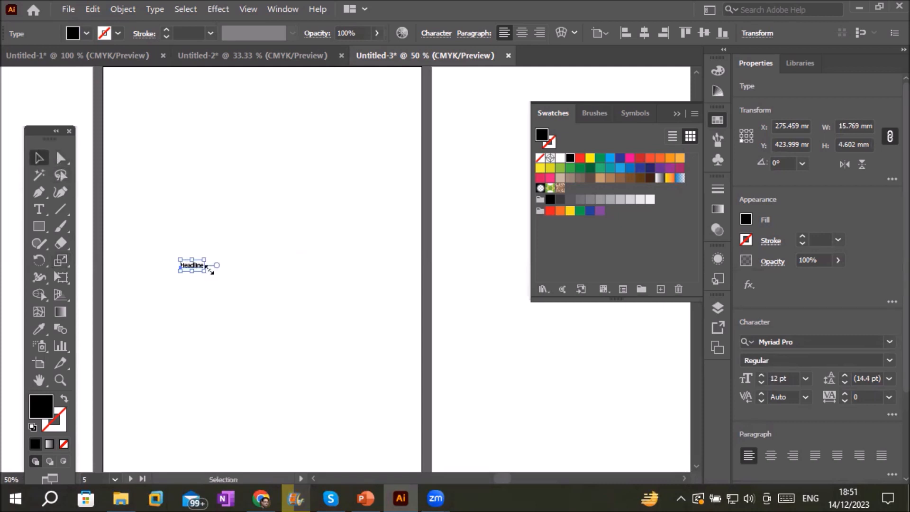
{"action": "left_click_drag", "start_coordinate": [205, 269], "coordinate": [226, 280]}
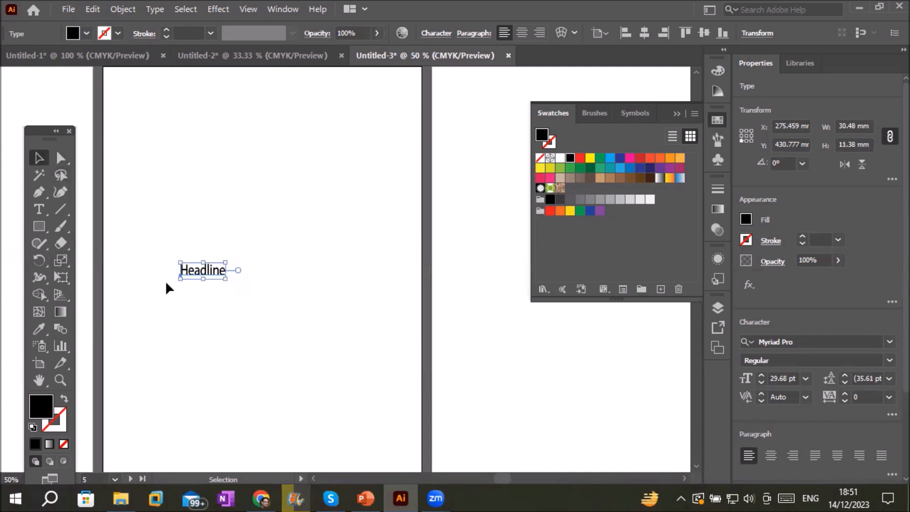
{"action": "scroll", "coordinate": [173, 278], "scroll_direction": "up", "scroll_amount": 3}
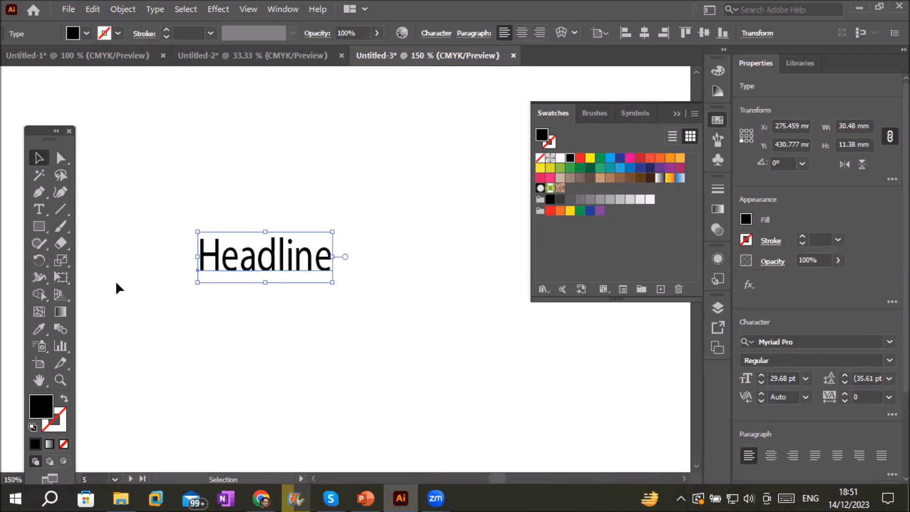
Create a copy of the "Headline" text scaled uniformly to 128% from the start of its baseline
{"action": "left_click", "coordinate": [59, 261]}
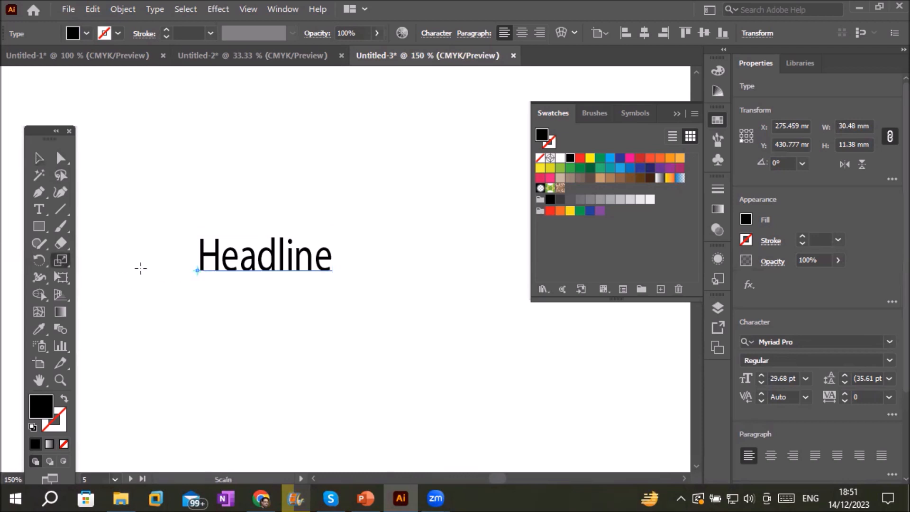
{"action": "left_click", "coordinate": [195, 270], "text": "alt"}
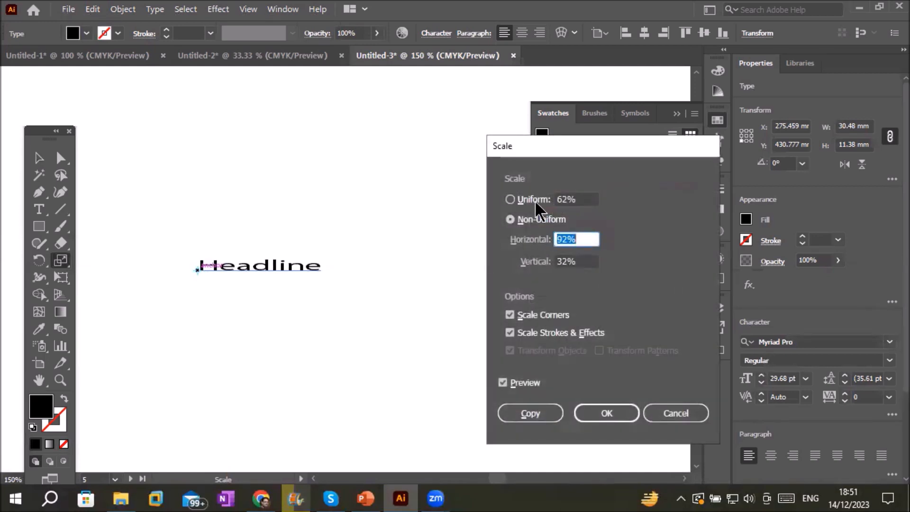
{"action": "left_click", "coordinate": [535, 201]}
{"action": "left_click", "coordinate": [592, 197]}
{"action": "scroll", "coordinate": [593, 196], "scroll_direction": "up", "scroll_amount": 20}
{"action": "scroll", "coordinate": [591, 201], "scroll_direction": "up", "scroll_amount": 20}
{"action": "scroll", "coordinate": [590, 201], "scroll_direction": "up", "scroll_amount": 19}
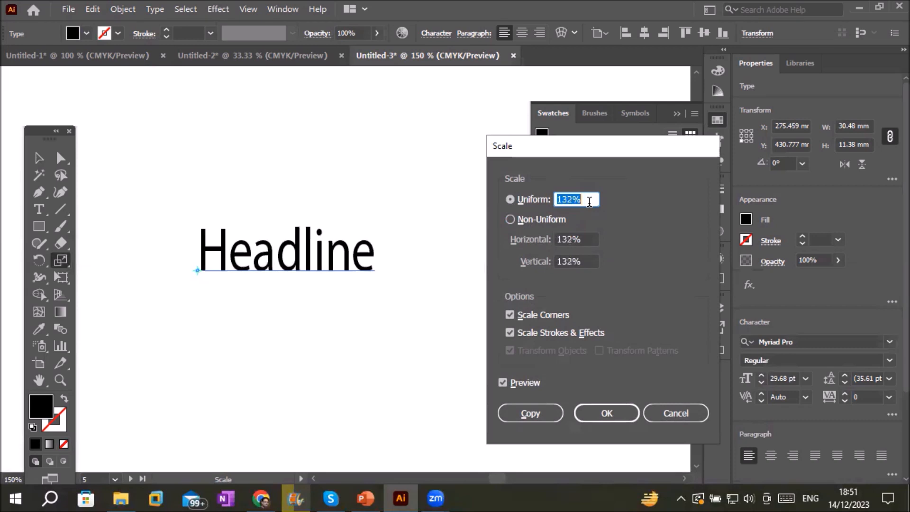
{"action": "scroll", "coordinate": [589, 202], "scroll_direction": "down", "scroll_amount": 4}
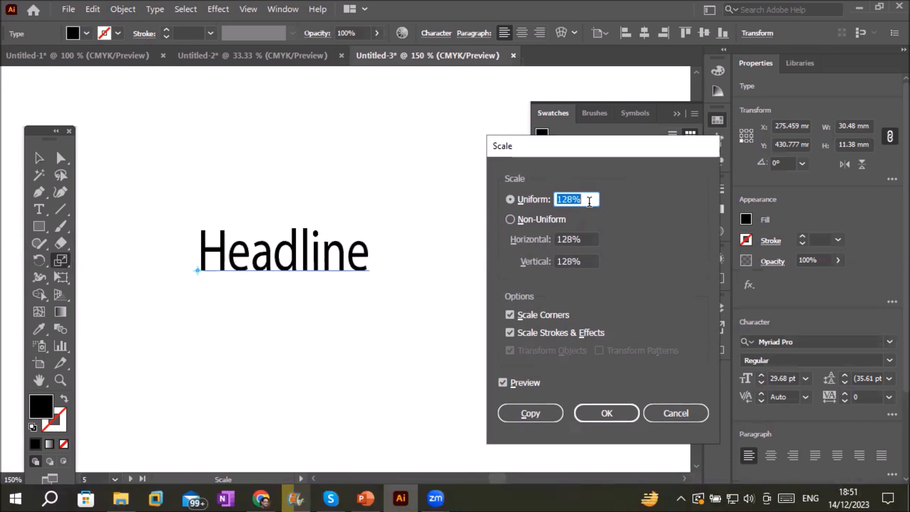
{"action": "left_click", "coordinate": [541, 415]}
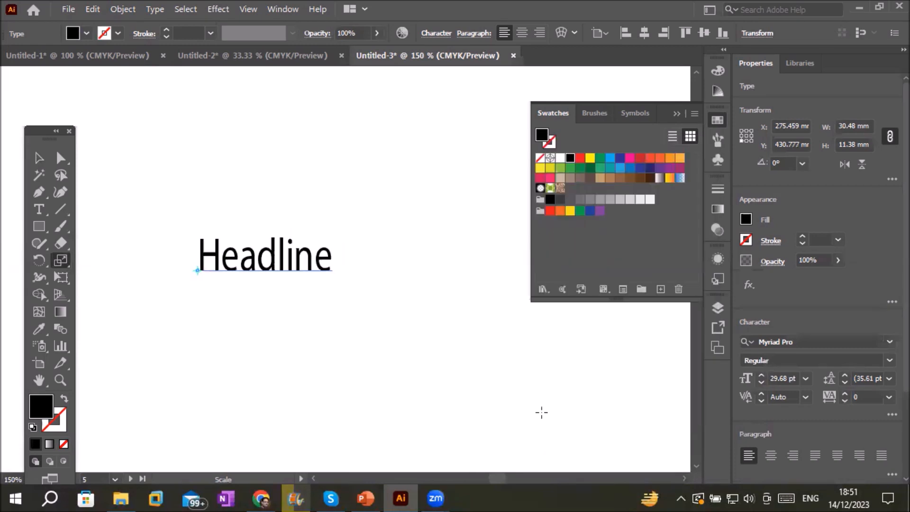
{"action": "scroll", "coordinate": [304, 254], "scroll_direction": "up", "scroll_amount": 3}
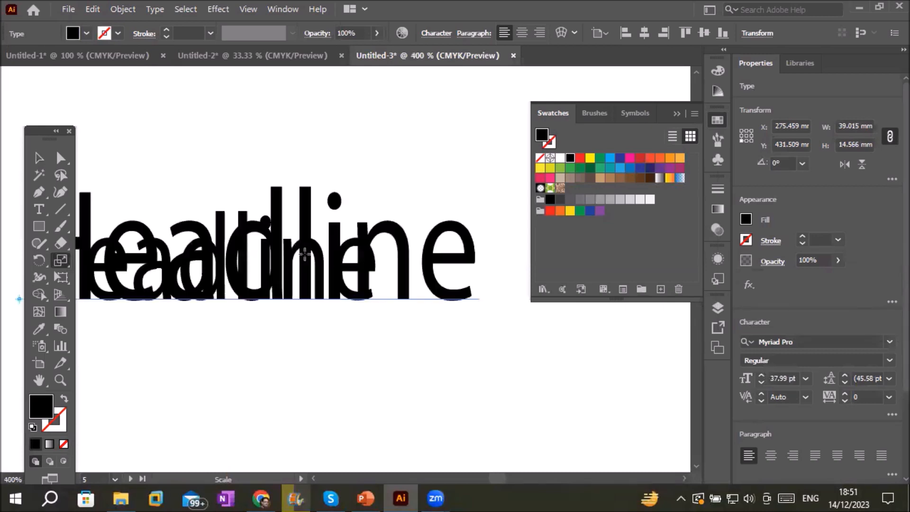
Repeat the scaled copy of the "Headline" text three more times, each from the same baseline start point
{"action": "scroll", "coordinate": [305, 254], "scroll_direction": "down", "scroll_amount": 2}
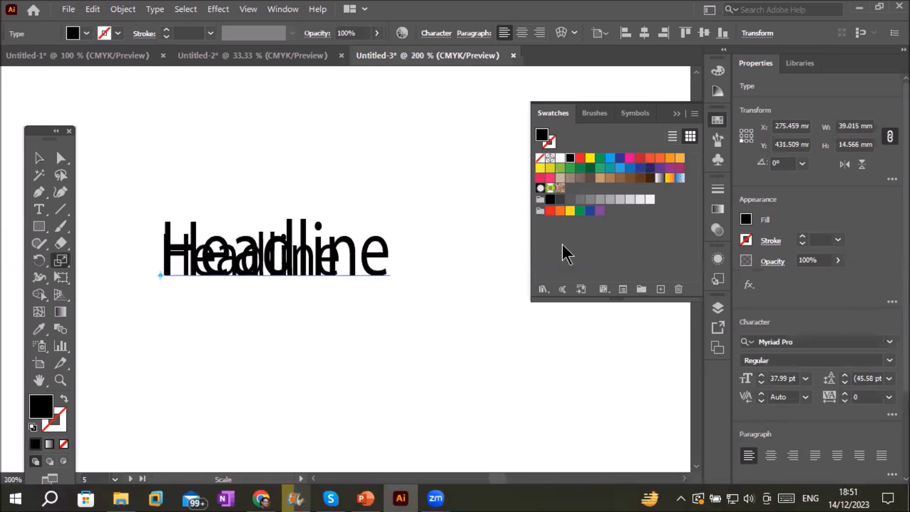
{"action": "key", "text": "ctrl+d"}
{"action": "key", "text": "ctrl+d"}
{"action": "key", "text": "ctrl+d"}
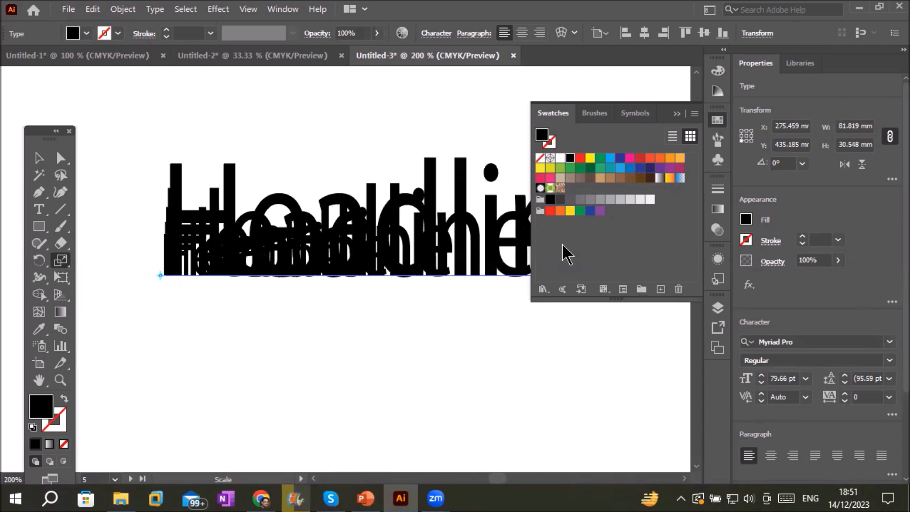
{"action": "scroll", "coordinate": [374, 224], "scroll_direction": "down", "scroll_amount": 4}
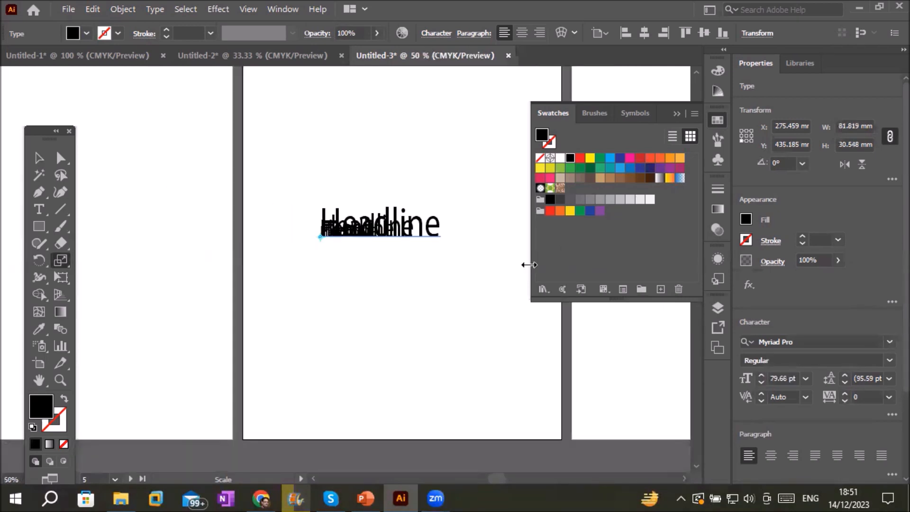
{"action": "scroll", "coordinate": [486, 268], "scroll_direction": "up", "scroll_amount": 2}
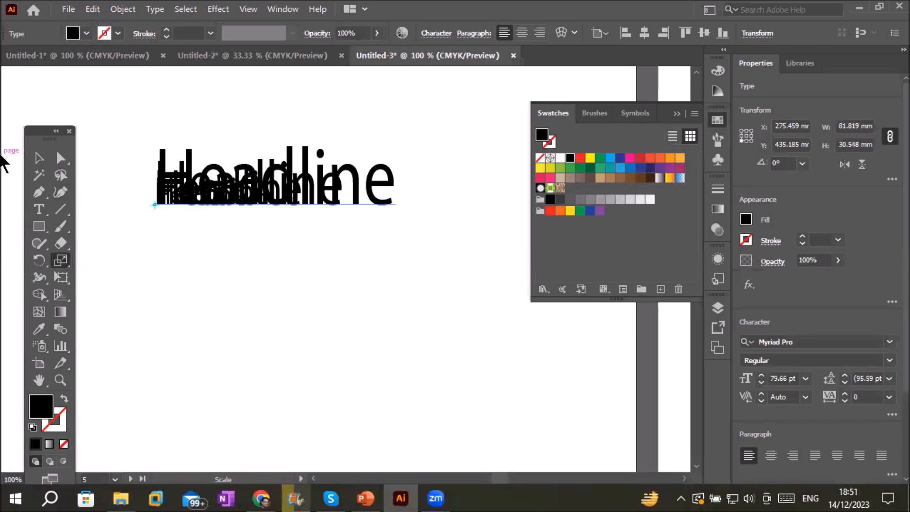
Move the overlapping "Headline" copies apart into a loose vertical stack ordered from smallest to largest
{"action": "left_click", "coordinate": [39, 157]}
{"action": "left_click_drag", "start_coordinate": [363, 213], "coordinate": [447, 365]}
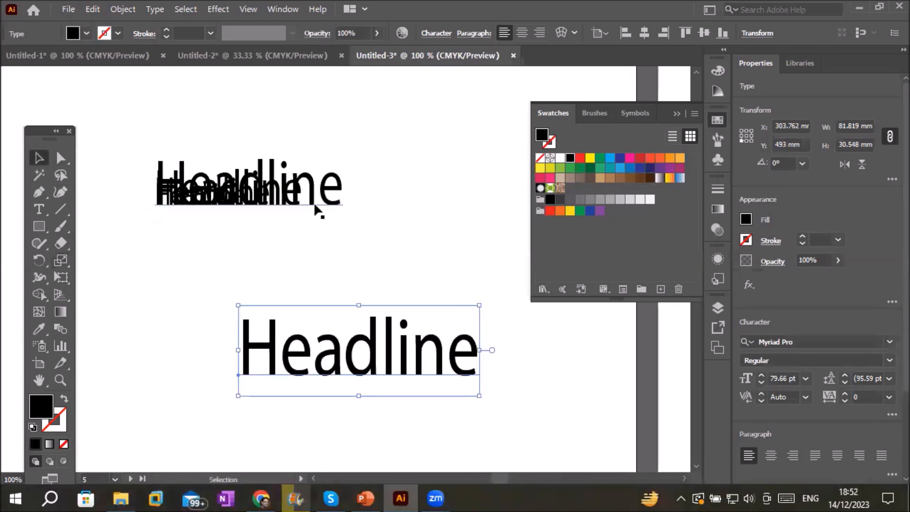
{"action": "left_click_drag", "start_coordinate": [313, 208], "coordinate": [336, 312]}
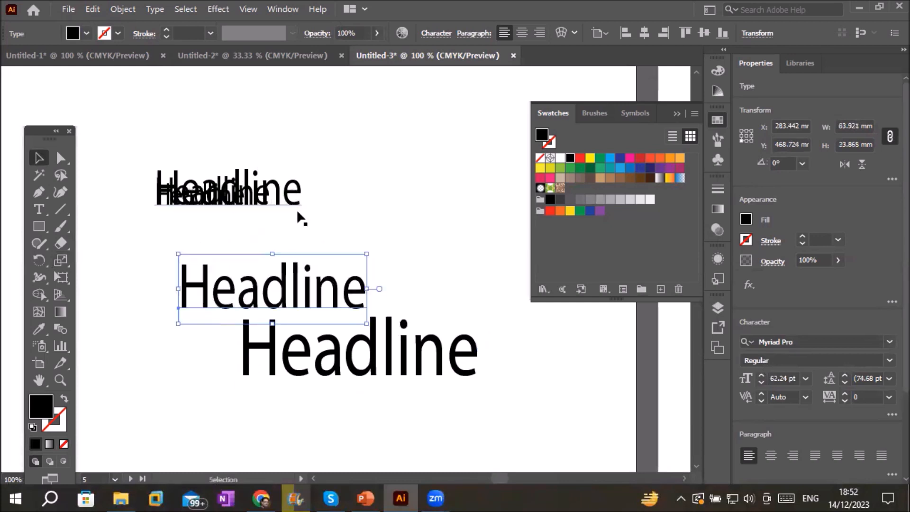
{"action": "left_click_drag", "start_coordinate": [284, 203], "coordinate": [290, 246]}
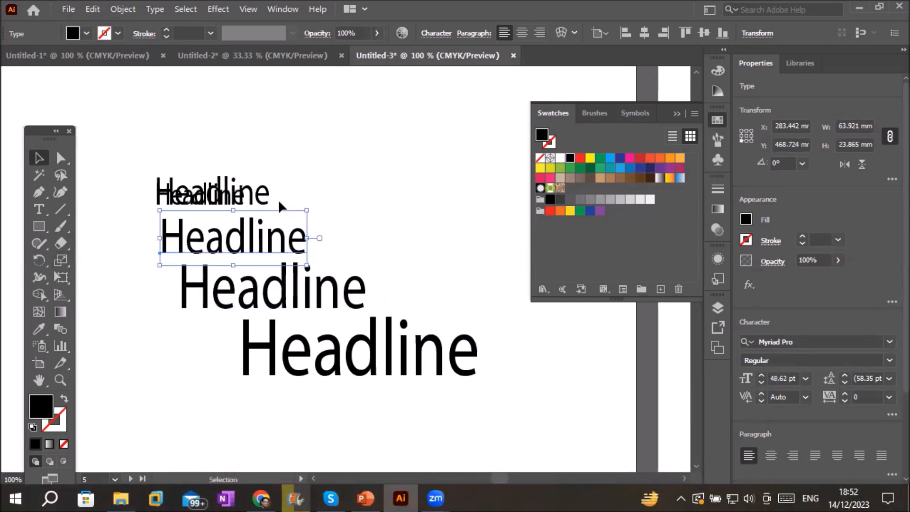
{"action": "mouse_move", "coordinate": [261, 199]}
{"action": "left_mouse_down"}
{"action": "mouse_move", "coordinate": [274, 211]}
{"action": "mouse_move", "coordinate": [265, 215]}
{"action": "left_mouse_up"}
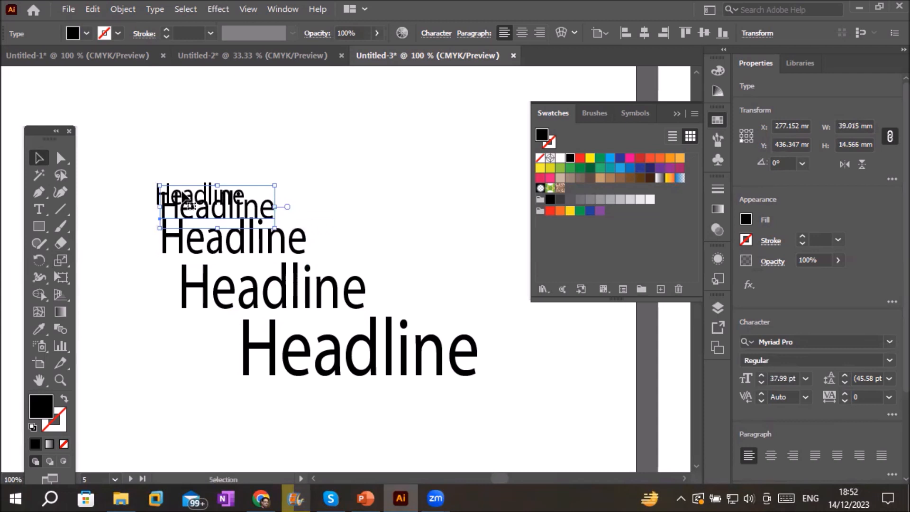
{"action": "left_click_drag", "start_coordinate": [215, 209], "coordinate": [274, 209]}
{"action": "left_click_drag", "start_coordinate": [214, 195], "coordinate": [183, 117]}
{"action": "left_click_drag", "start_coordinate": [277, 209], "coordinate": [224, 188]}
Align all five "Headline" texts by their left edges and distribute them vertically by their top edges
{"action": "left_click_drag", "start_coordinate": [95, 81], "coordinate": [524, 426]}
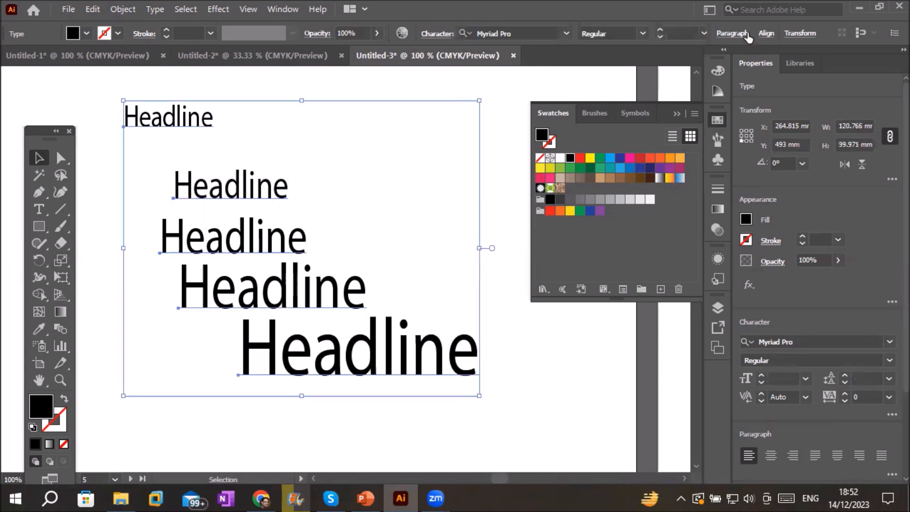
{"action": "left_click", "coordinate": [766, 34]}
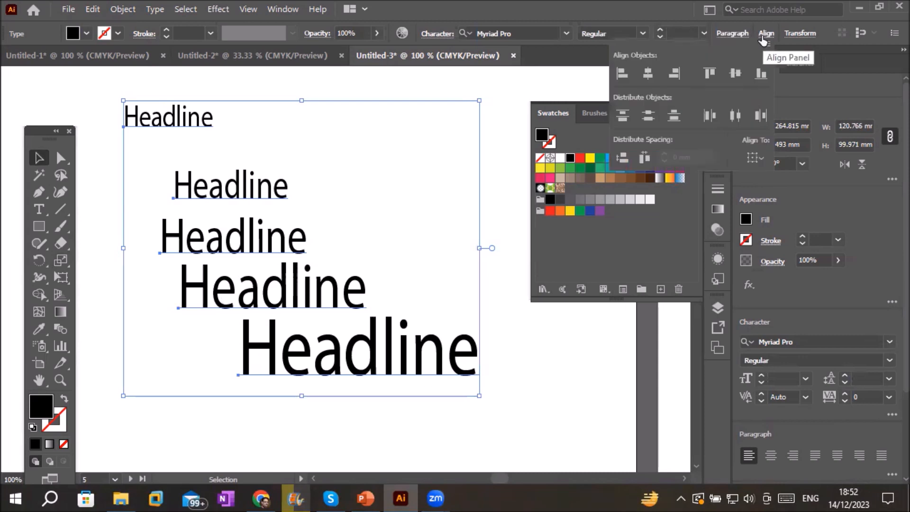
{"action": "left_click", "coordinate": [621, 73]}
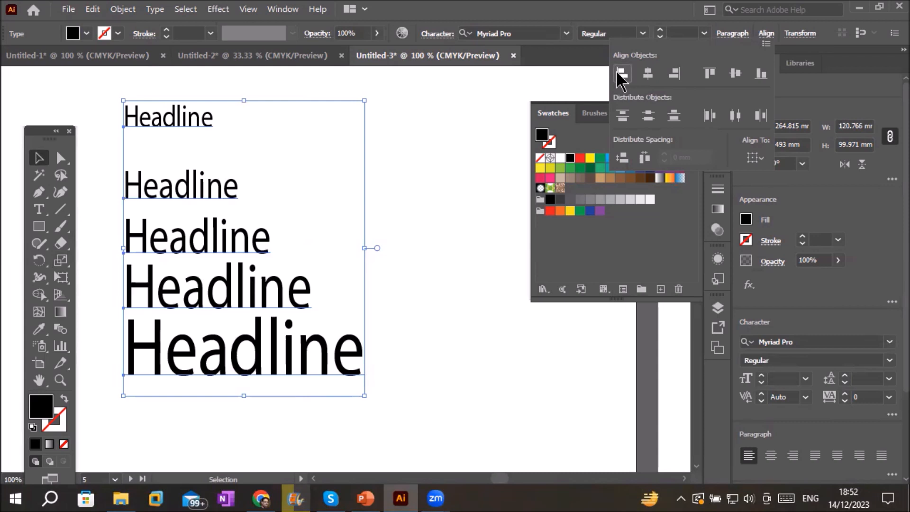
{"action": "left_click", "coordinate": [623, 117]}
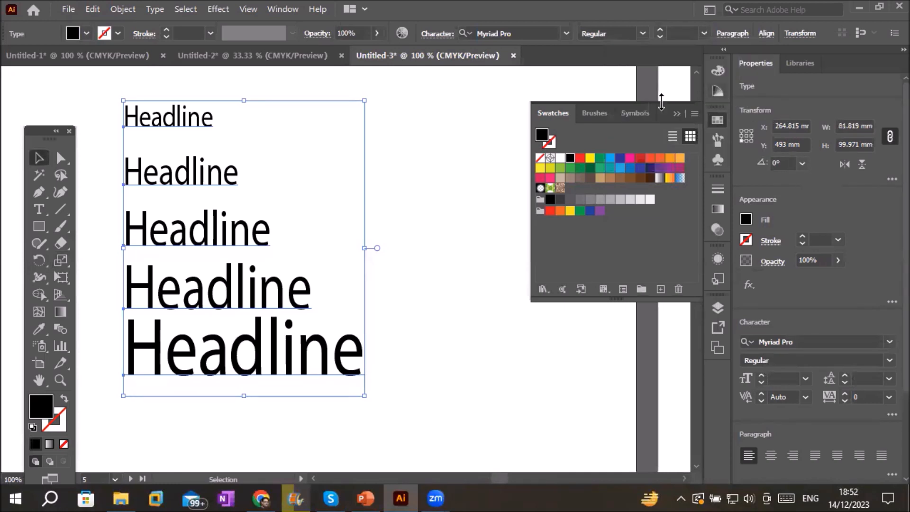
Set alignment to the artboard, distribute the five "Headline" texts vertically by their top edges over its height, and deselect them
{"action": "left_click", "coordinate": [766, 34]}
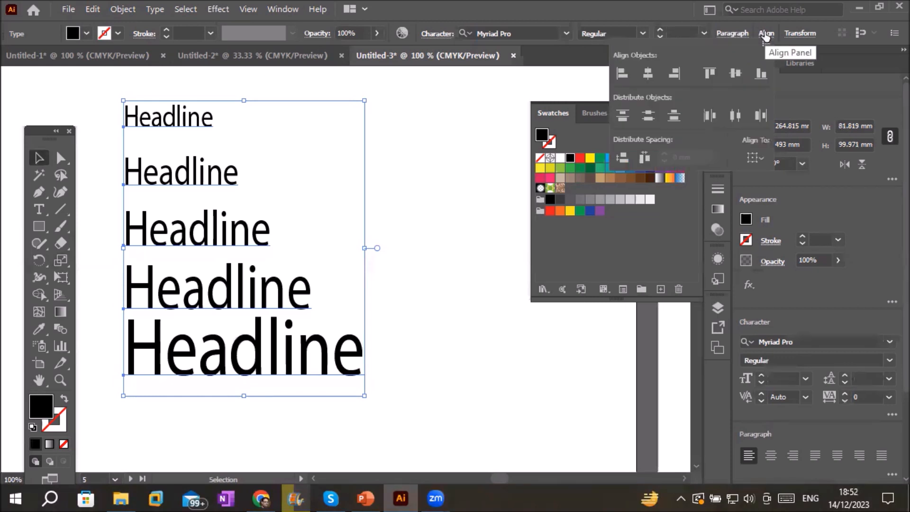
{"action": "left_click", "coordinate": [757, 157]}
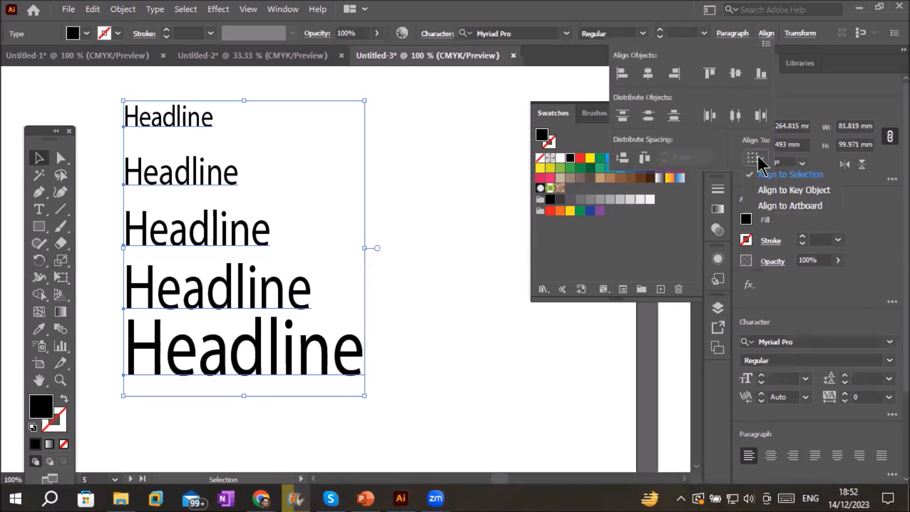
{"action": "left_click", "coordinate": [796, 205]}
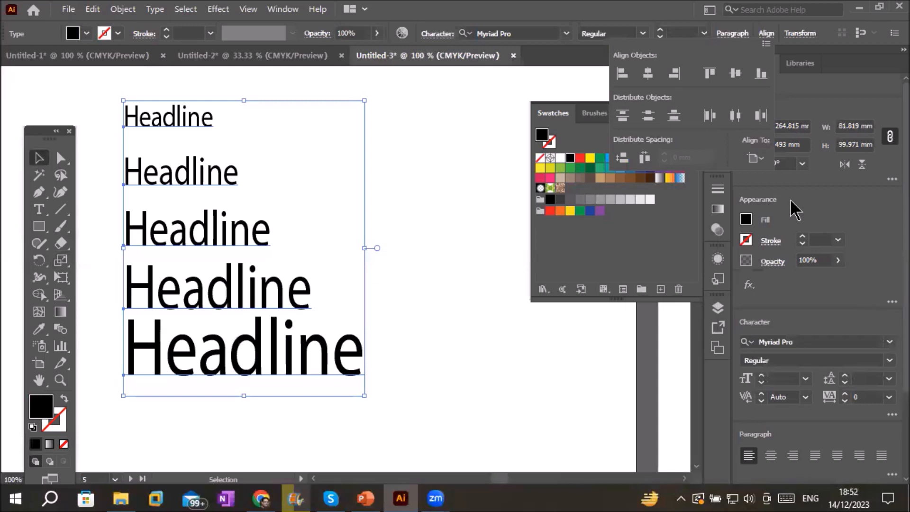
{"action": "left_click", "coordinate": [623, 115]}
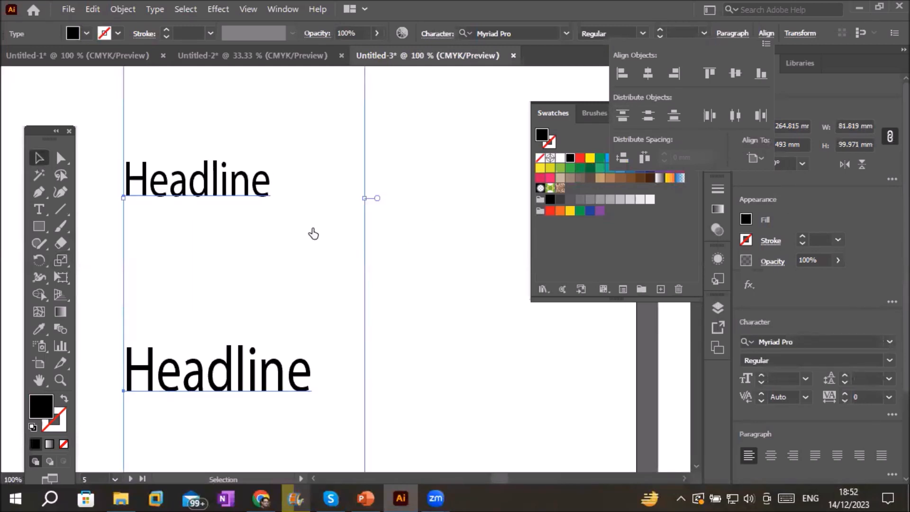
{"action": "left_click", "coordinate": [43, 157]}
{"action": "left_click", "coordinate": [420, 268]}
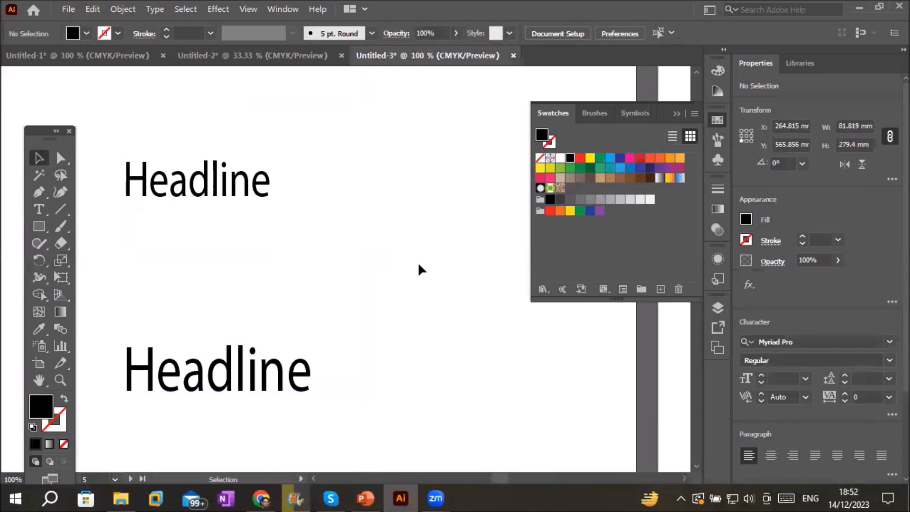
Fill the second "Headline" with pink, the fourth with grey-brown and the largest with light orange, and deselect
{"action": "scroll", "coordinate": [417, 261], "scroll_direction": "down", "scroll_amount": 5}
{"action": "scroll", "coordinate": [422, 238], "scroll_direction": "up", "scroll_amount": 3}
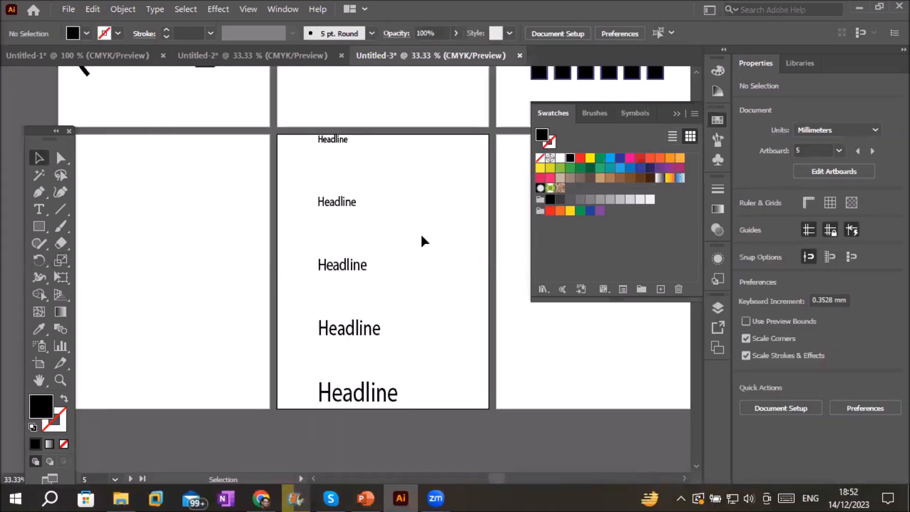
{"action": "scroll", "coordinate": [421, 241], "scroll_direction": "up", "scroll_amount": 1}
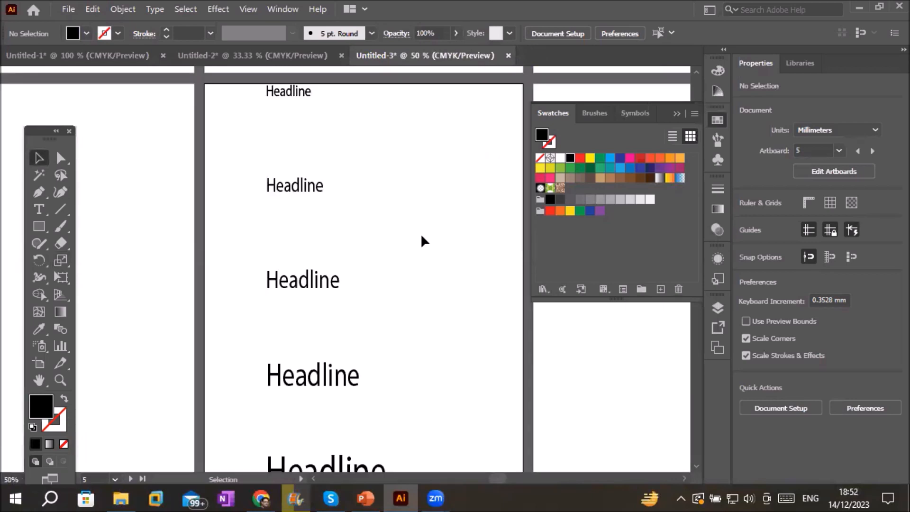
{"action": "left_click", "coordinate": [302, 184]}
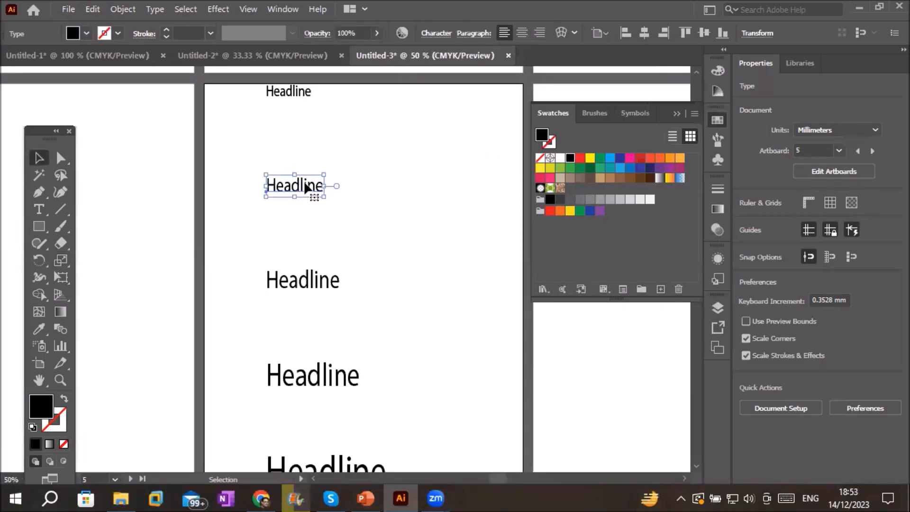
{"action": "left_click", "coordinate": [550, 179]}
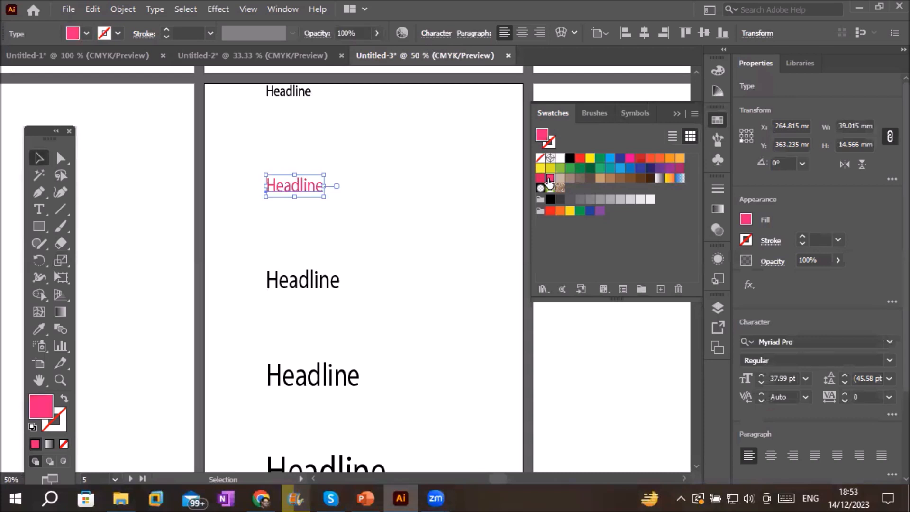
{"action": "left_click", "coordinate": [326, 375]}
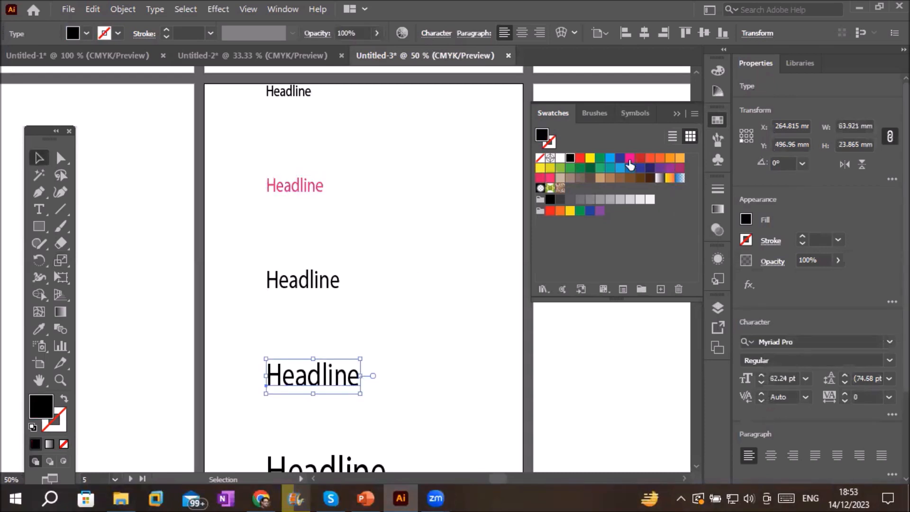
{"action": "left_click", "coordinate": [621, 161]}
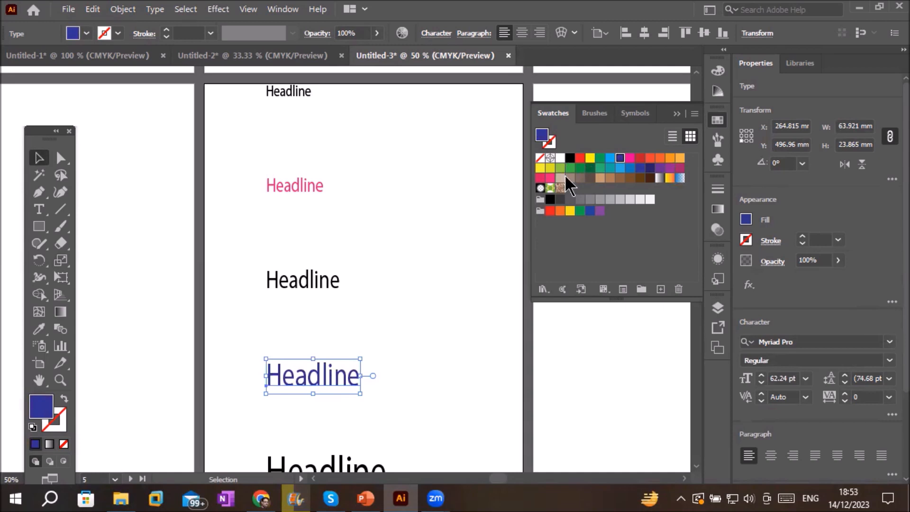
{"action": "left_click", "coordinate": [571, 179]}
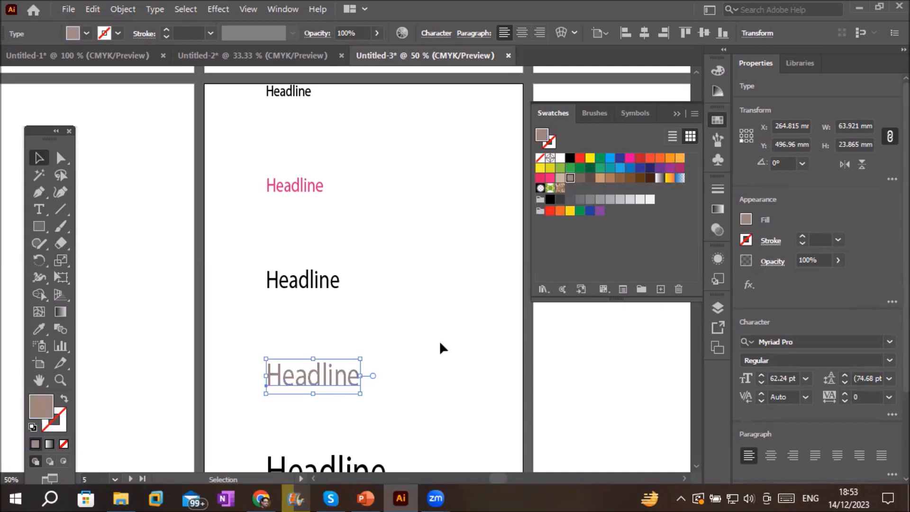
{"action": "left_click", "coordinate": [319, 461]}
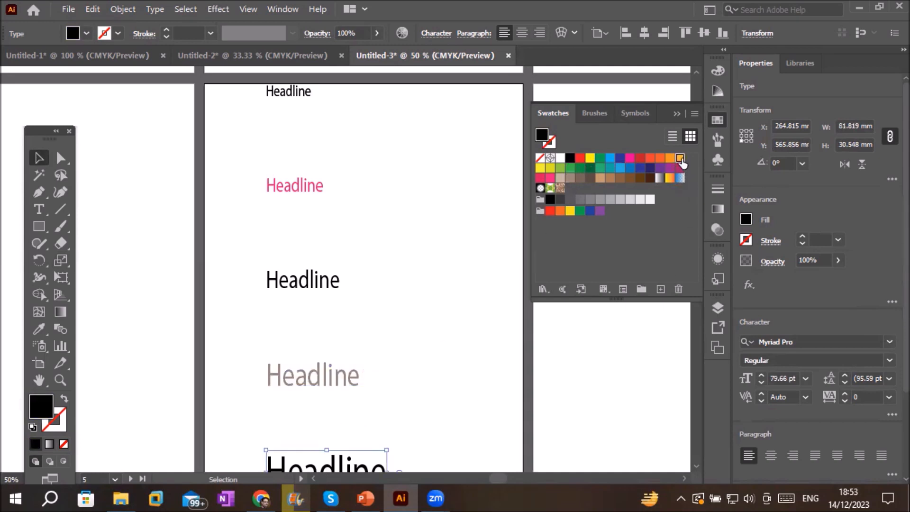
{"action": "left_click", "coordinate": [681, 161]}
{"action": "left_click", "coordinate": [448, 324]}
Draw an orange square about 41 mm wide near the upper corner of the empty artboard 4 and shrink it to about 21 mm
{"action": "key", "text": "ctrl+minus"}
{"action": "scroll", "coordinate": [448, 324], "scroll_direction": "down", "scroll_amount": 1}
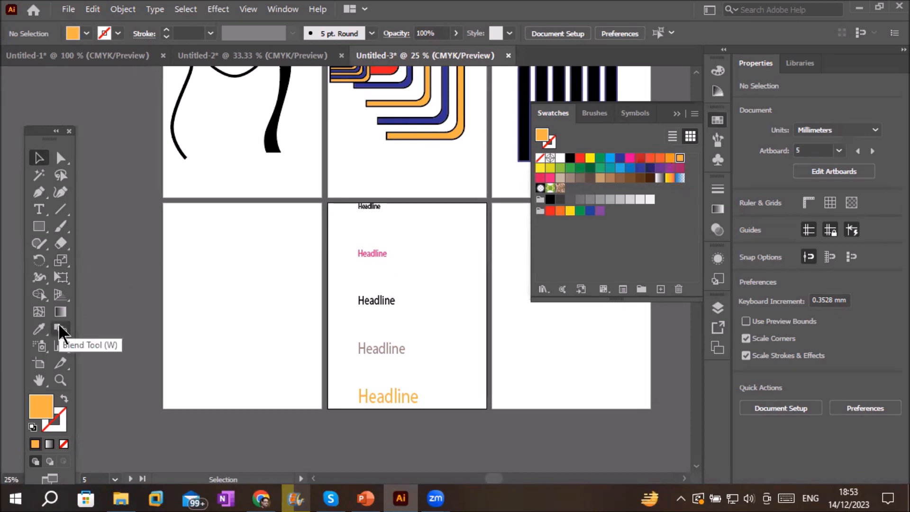
{"action": "left_click", "coordinate": [39, 226]}
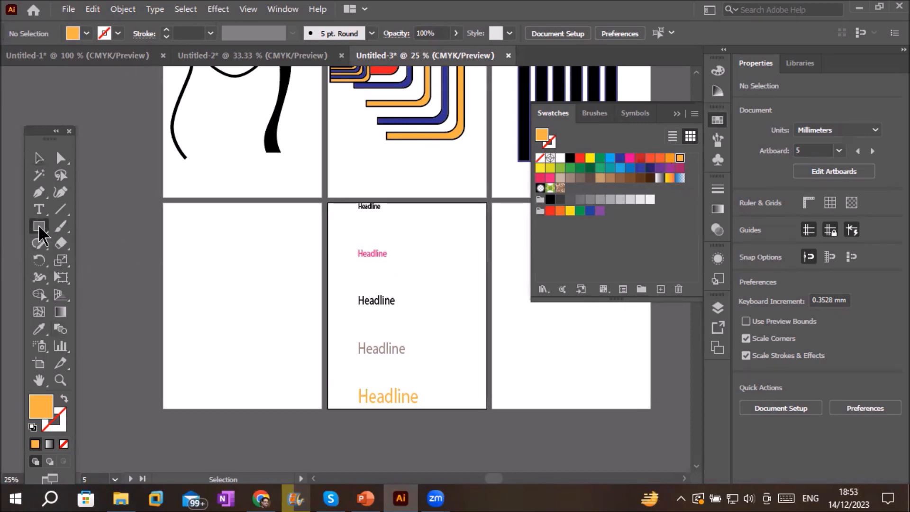
{"action": "left_click_drag", "start_coordinate": [179, 221], "coordinate": [209, 252]}
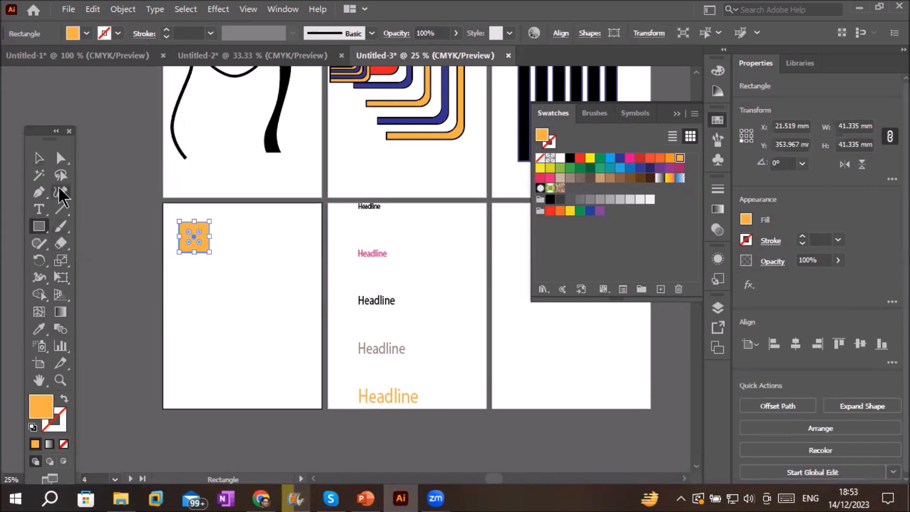
{"action": "left_click", "coordinate": [38, 161]}
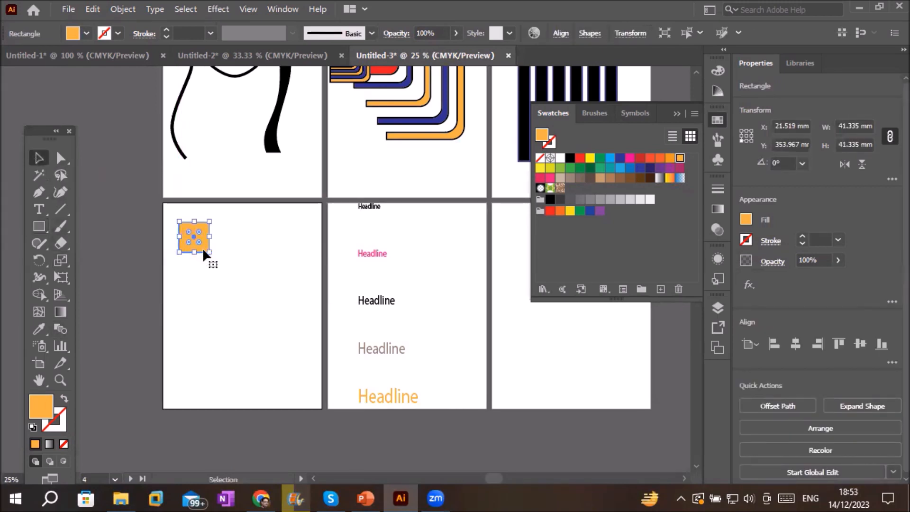
{"action": "left_click_drag", "start_coordinate": [209, 253], "coordinate": [195, 237]}
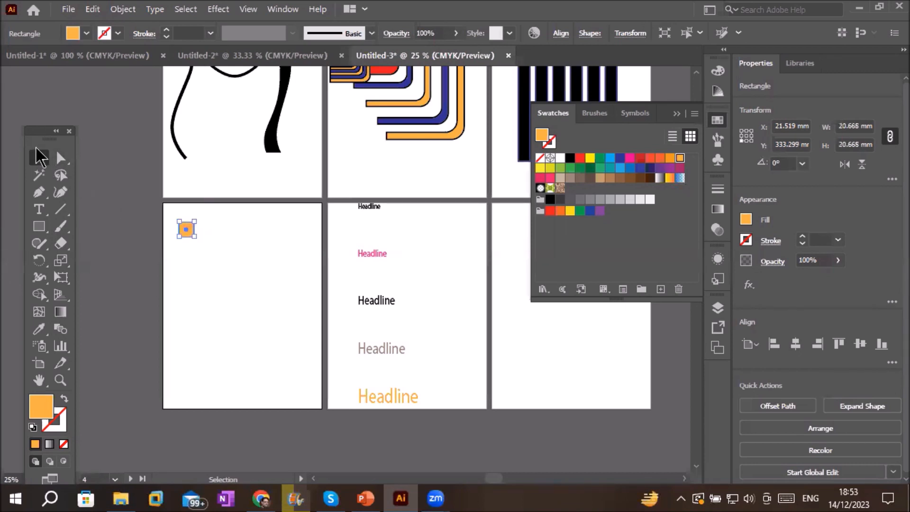
{"action": "left_click", "coordinate": [197, 259]}
Copy the orange square horizontally with a small gap and repeat the copy to make a row of seven squares
{"action": "scroll", "coordinate": [195, 251], "scroll_direction": "up", "scroll_amount": 1}
{"action": "left_click_drag", "start_coordinate": [180, 220], "coordinate": [198, 224]}
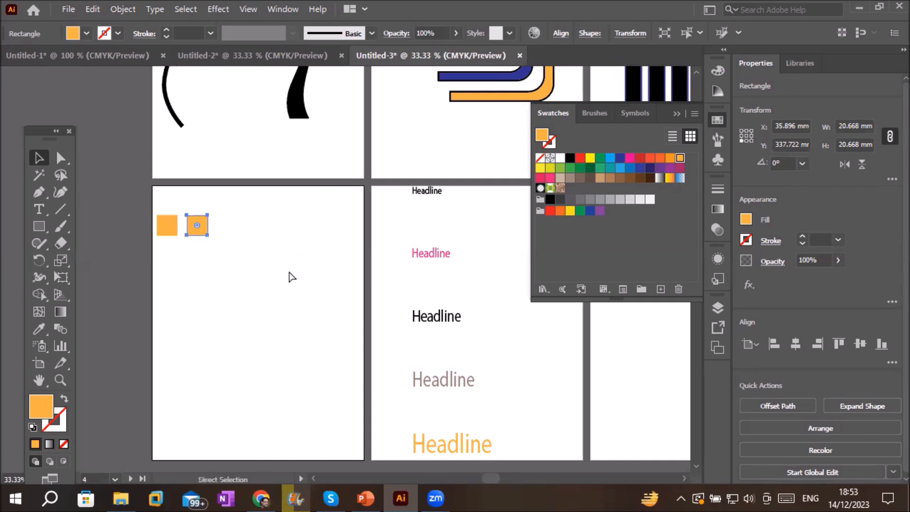
{"action": "key", "text": "ctrl+d"}
{"action": "key", "text": "ctrl+d"}
{"action": "key", "text": "ctrl+d"}
{"action": "key", "text": "ctrl+d"}
{"action": "key", "text": "ctrl+d"}
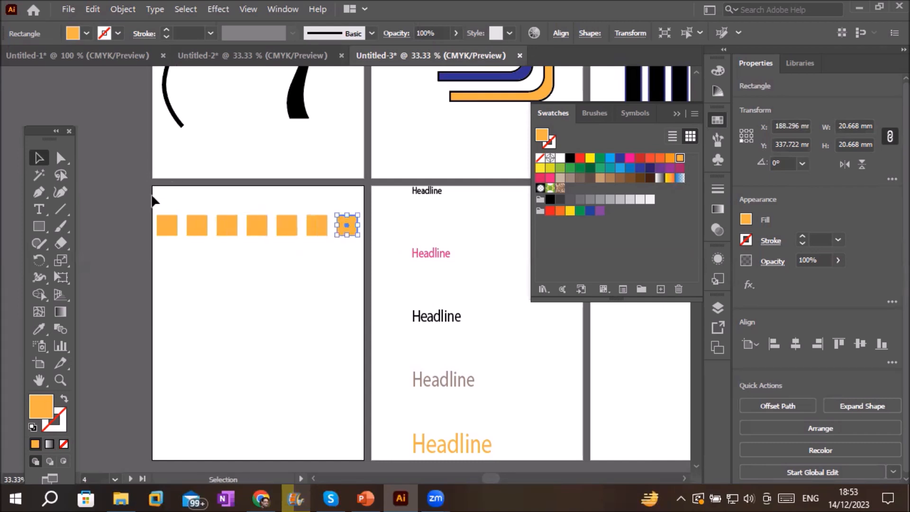
Copy the row of squares 28.85 mm straight down, repeat the copy to make eight rows, and select the whole grid
{"action": "left_click_drag", "start_coordinate": [289, 261], "coordinate": [378, 265]}
{"action": "left_click_drag", "start_coordinate": [351, 233], "coordinate": [352, 266]}
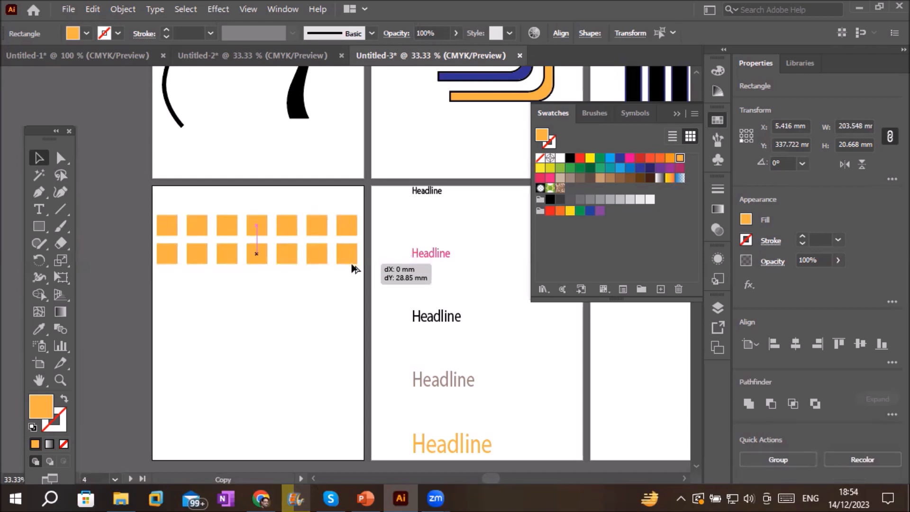
{"action": "left_click_drag", "start_coordinate": [353, 269], "coordinate": [354, 268]}
{"action": "key", "text": "ctrl+d"}
{"action": "key", "text": "ctrl+d"}
{"action": "key", "text": "ctrl+d"}
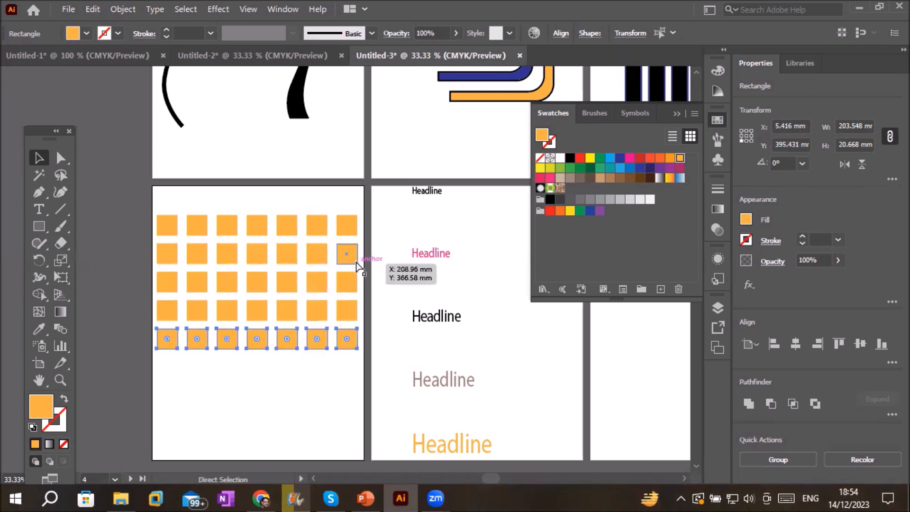
{"action": "key", "text": "ctrl+d"}
{"action": "key", "text": "ctrl+d"}
{"action": "key", "text": "ctrl+d"}
{"action": "left_click_drag", "start_coordinate": [133, 200], "coordinate": [371, 444]}
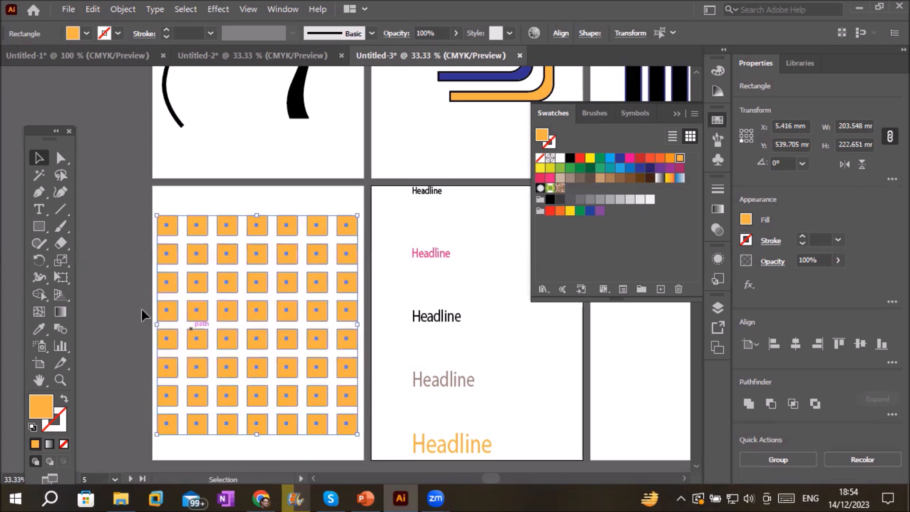
Try to shear the selected grid of squares freehand around its centre with the Shear tool
{"action": "left_click", "coordinate": [66, 263]}
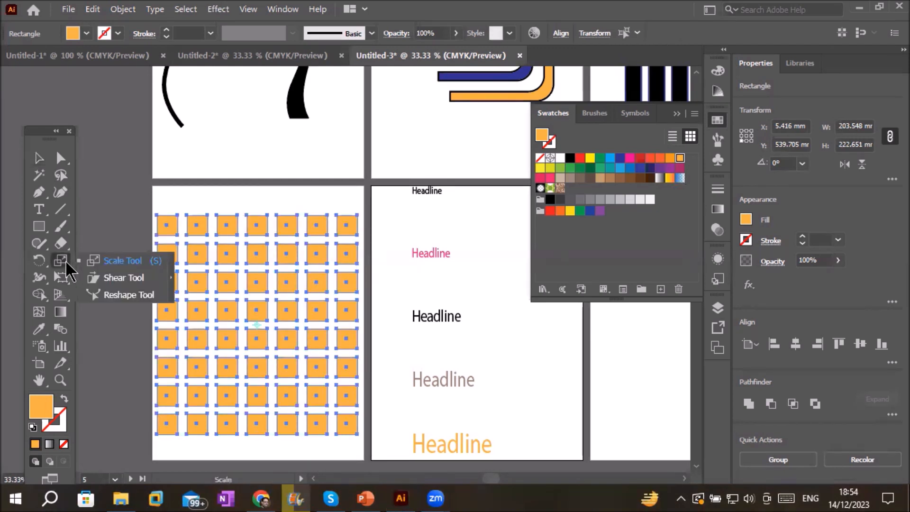
{"action": "left_click", "coordinate": [118, 279]}
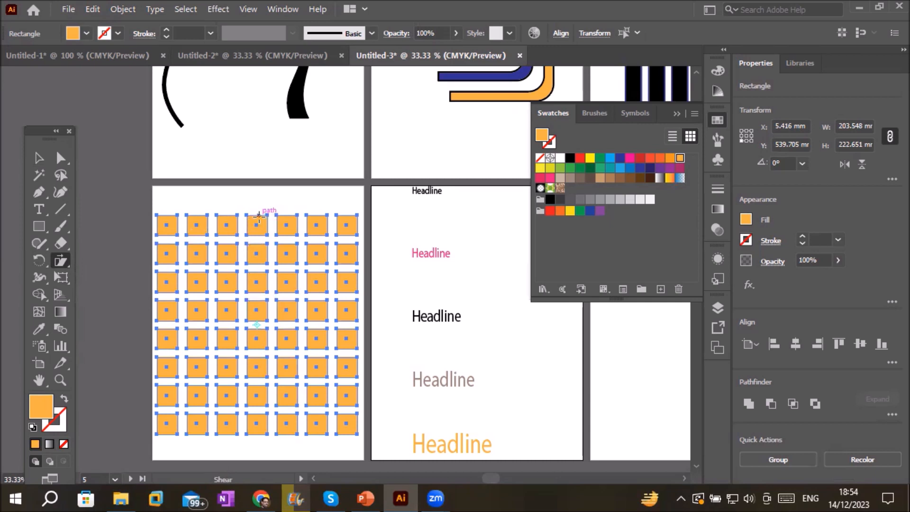
{"action": "mouse_move", "coordinate": [259, 216]}
{"action": "left_mouse_down"}
{"action": "mouse_move", "coordinate": [279, 219]}
{"action": "mouse_move", "coordinate": [223, 217]}
{"action": "mouse_move", "coordinate": [263, 231]}
{"action": "left_mouse_up"}
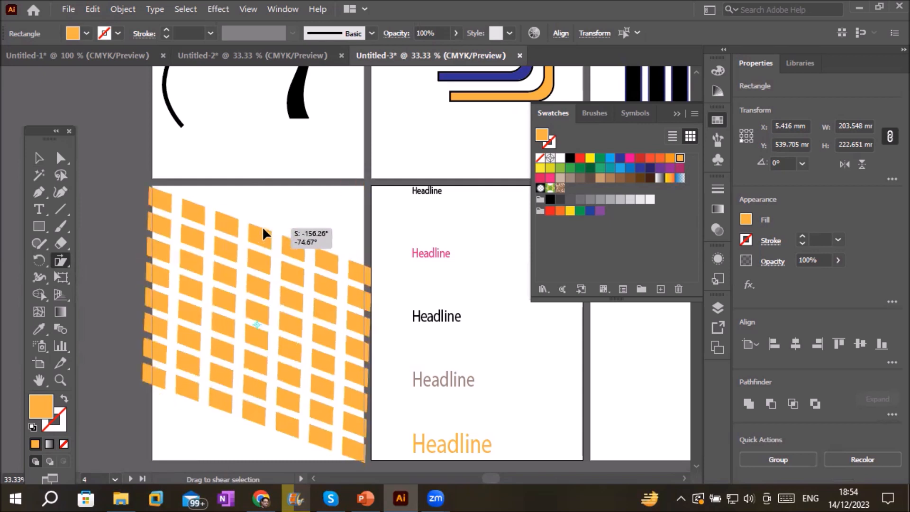
{"action": "left_click_drag", "start_coordinate": [263, 229], "coordinate": [264, 230]}
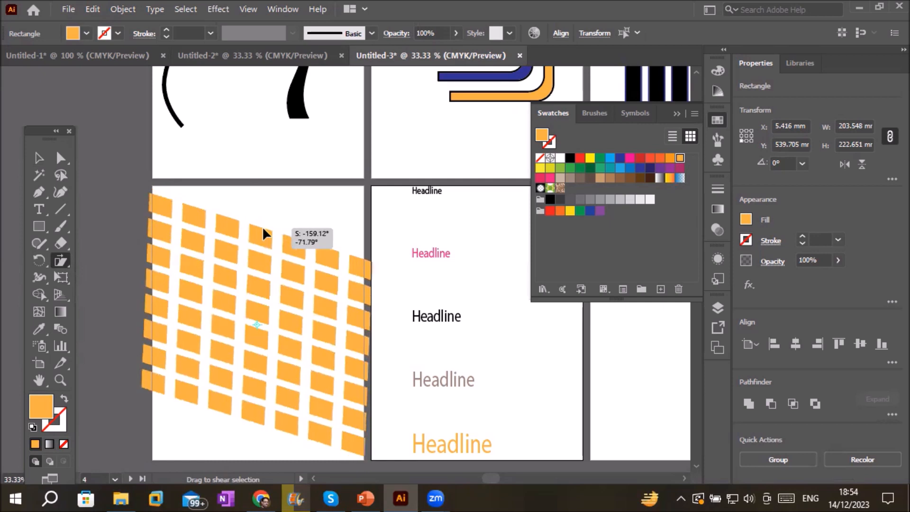
{"action": "left_click_drag", "start_coordinate": [263, 226], "coordinate": [263, 226]}
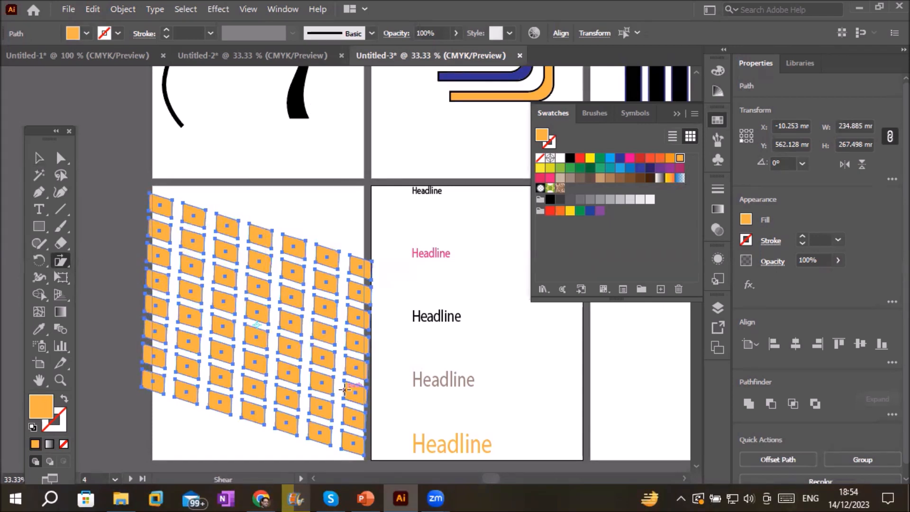
Undo the freehand shear and the last row copy of the orange grid
{"action": "key", "text": "ctrl+z"}
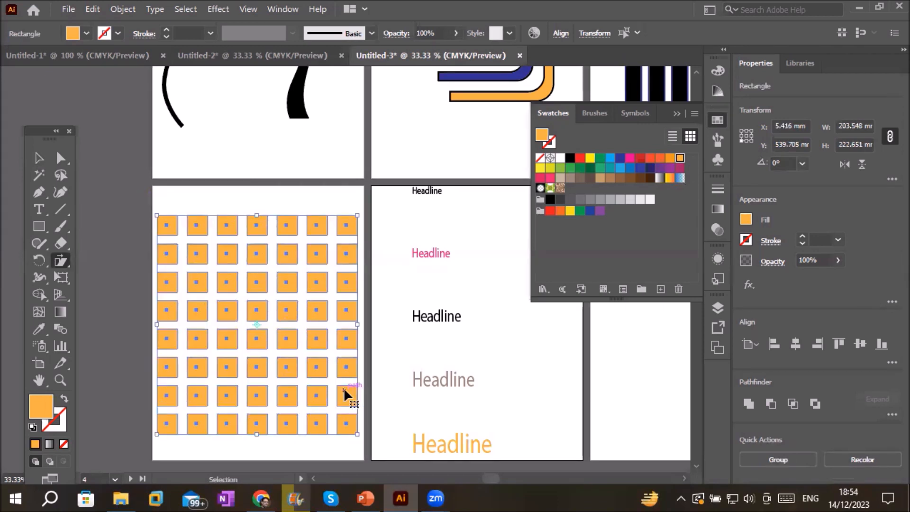
{"action": "key", "text": "ctrl+z"}
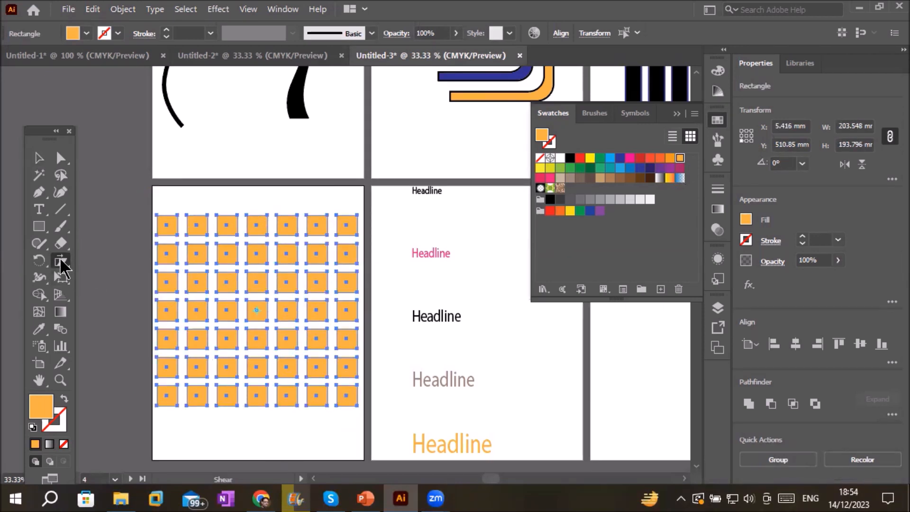
Open the Shear options with the reference point at the grid's upper middle edge and set the axis to horizontal
{"action": "left_click", "coordinate": [60, 260]}
{"action": "left_click", "coordinate": [256, 214], "text": "alt"}
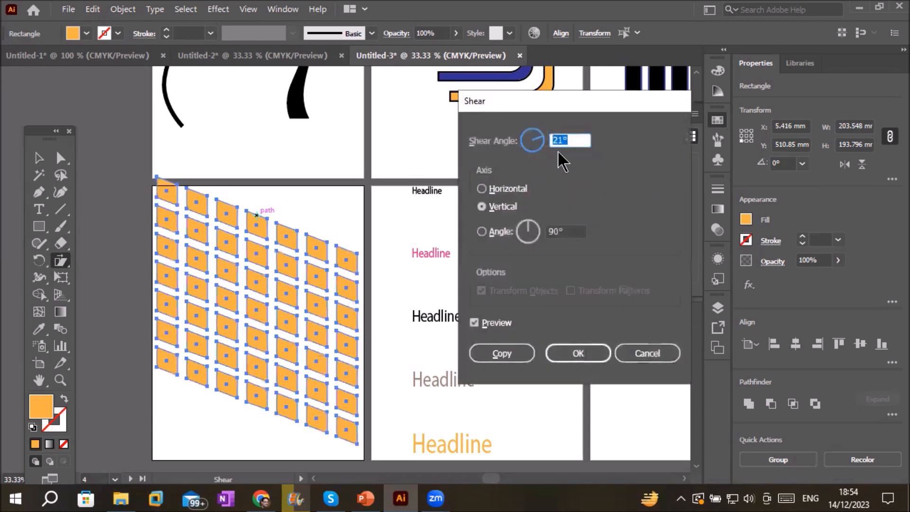
{"action": "left_click", "coordinate": [579, 138]}
{"action": "left_click", "coordinate": [492, 193]}
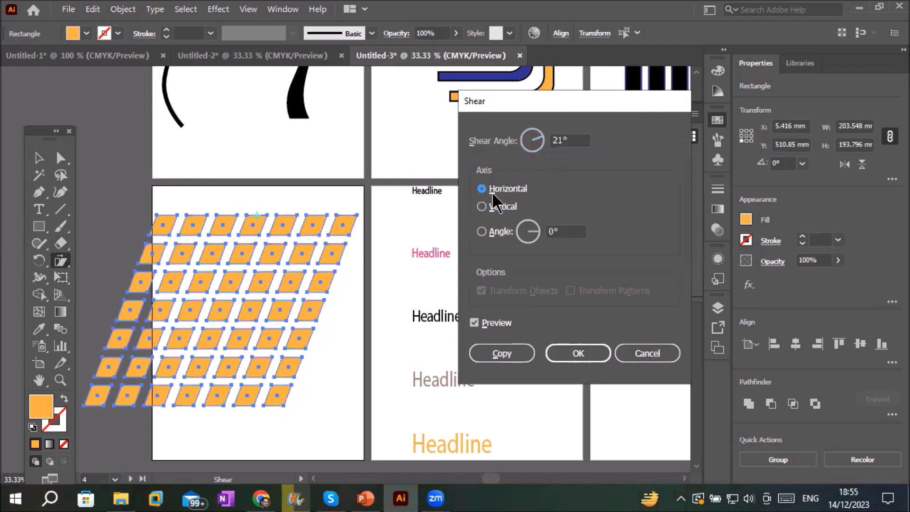
Preview the horizontal shear of the grid while lowering the shear angle gradually to -1°
{"action": "left_click", "coordinate": [574, 139]}
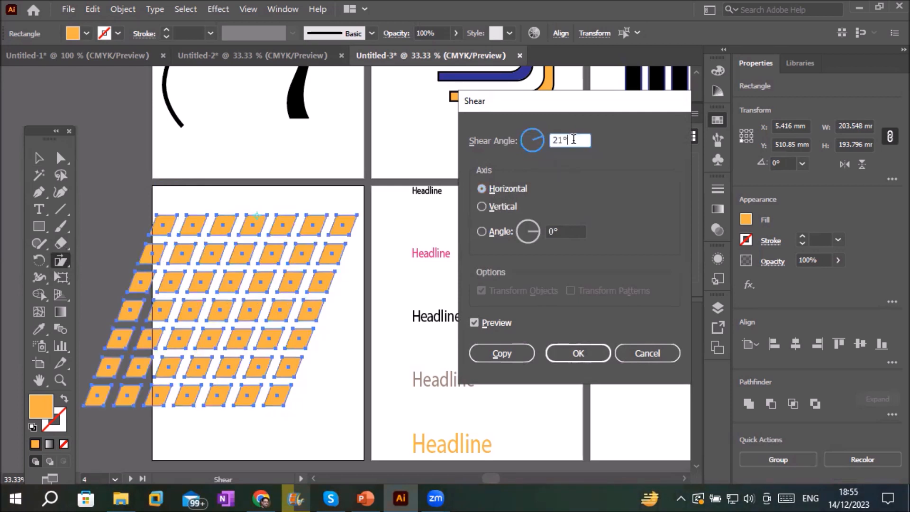
{"action": "key", "text": "Down"}
{"action": "key", "text": "Down"}
{"action": "key", "text": "Down"}
{"action": "key", "text": "Down"}
{"action": "key", "text": "Down"}
{"action": "key", "text": "Down"}
{"action": "key", "text": "Down"}
{"action": "key", "text": "Down"}
{"action": "key", "text": "Down"}
{"action": "key", "text": "Down"}
{"action": "key", "text": "Down"}
{"action": "key", "text": "Down"}
{"action": "key", "text": "Down"}
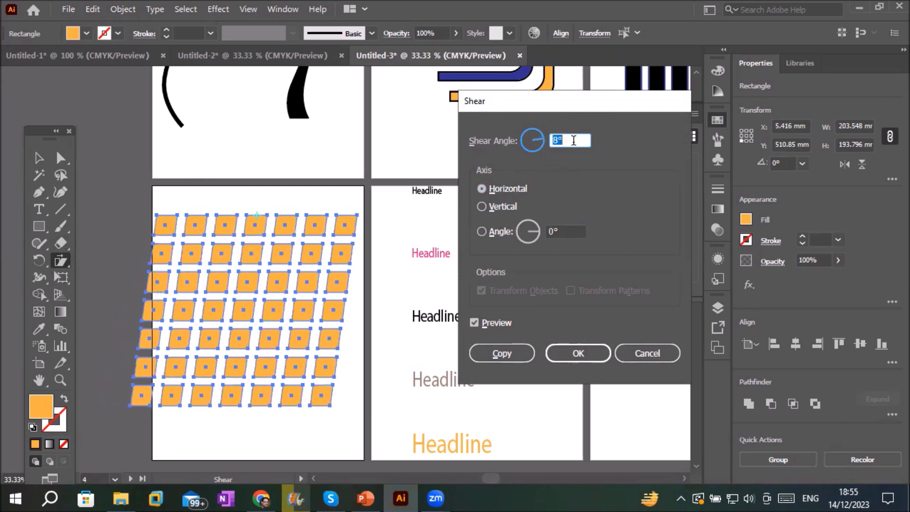
{"action": "key", "text": "Down"}
{"action": "key", "text": "Down"}
{"action": "key", "text": "Down"}
{"action": "key", "text": "Down"}
{"action": "key", "text": "Down"}
{"action": "key", "text": "Down"}
{"action": "key", "text": "Down"}
{"action": "key", "text": "Down"}
{"action": "key", "text": "Down"}
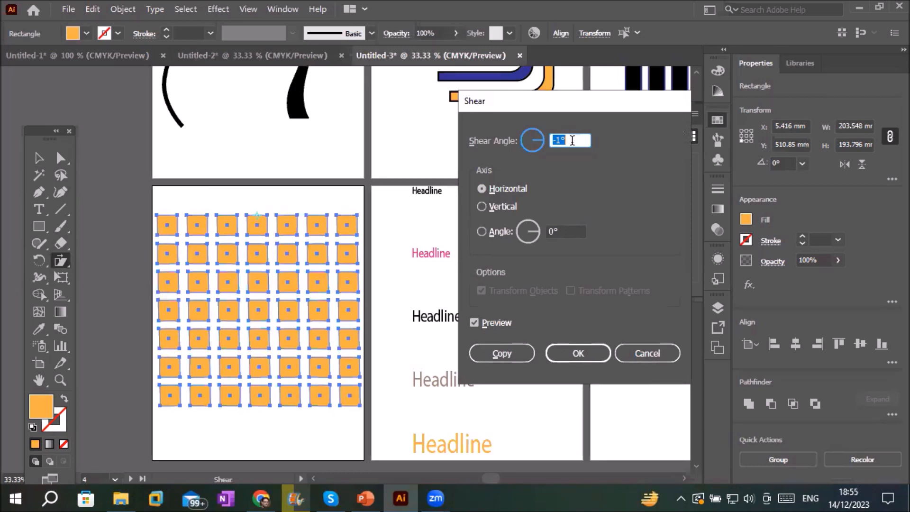
Preview the shear along the vertical axis, return to the horizontal axis and lower the angle to -5°
{"action": "left_click", "coordinate": [500, 207]}
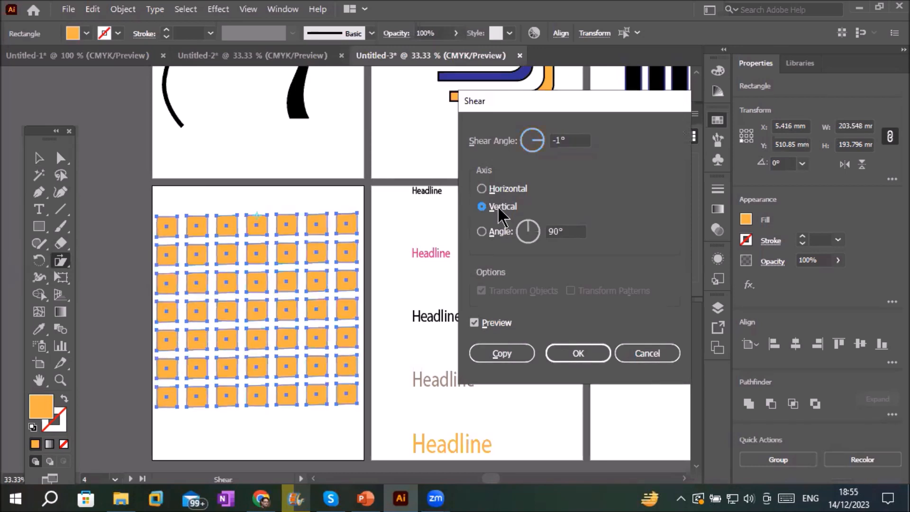
{"action": "left_click", "coordinate": [510, 190]}
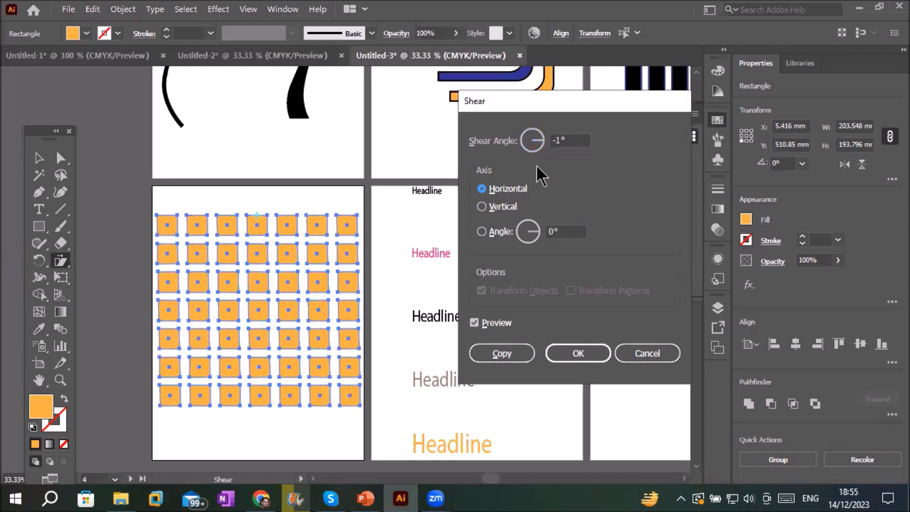
{"action": "left_click", "coordinate": [571, 140]}
{"action": "key", "text": "Down"}
{"action": "key", "text": "Down"}
{"action": "key", "text": "Down"}
{"action": "key", "text": "Down"}
{"action": "key", "text": "Down"}
{"action": "key", "text": "Down"}
{"action": "key", "text": "Down"}
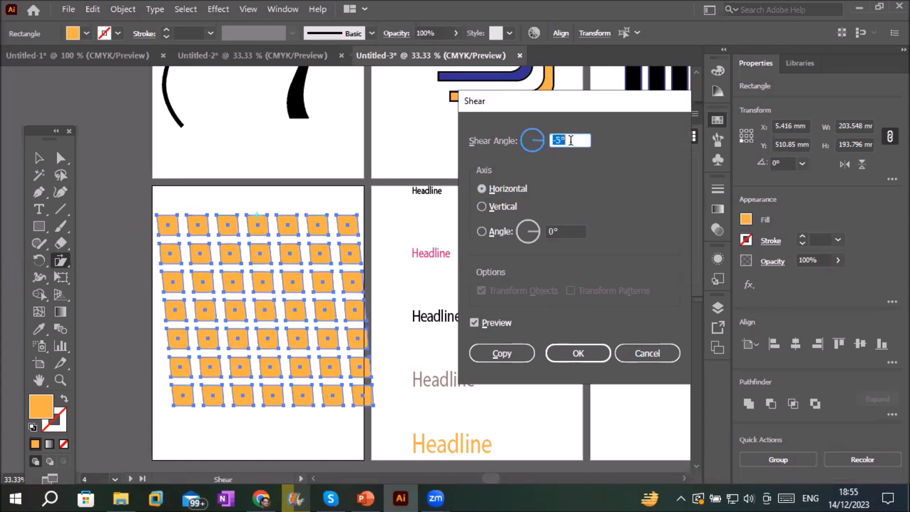
Raise the horizontal shear angle to 6° and create a sheared copy of the square grid
{"action": "key", "text": "Up"}
{"action": "key", "text": "Up"}
{"action": "key", "text": "Up"}
{"action": "key", "text": "Up"}
{"action": "key", "text": "Up"}
{"action": "key", "text": "Up"}
{"action": "key", "text": "Up"}
{"action": "key", "text": "Up"}
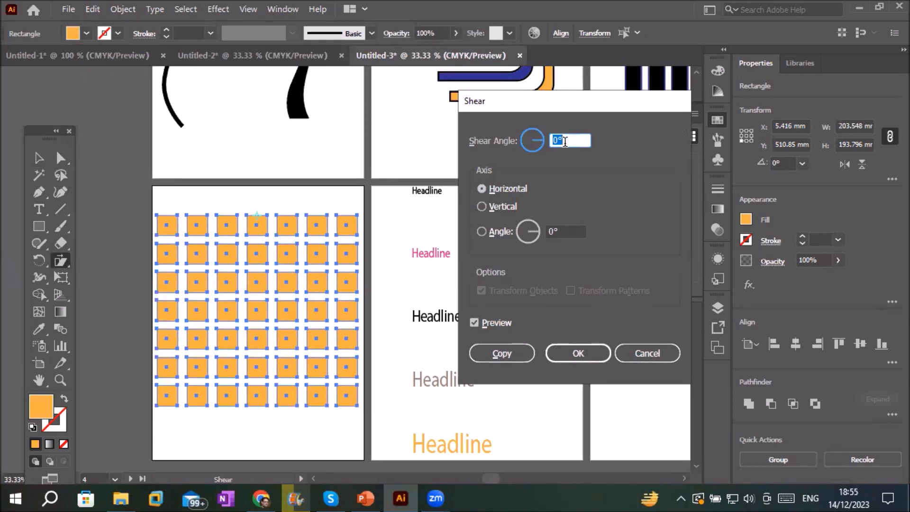
{"action": "key", "text": "Up"}
{"action": "key", "text": "Up"}
{"action": "key", "text": "Up"}
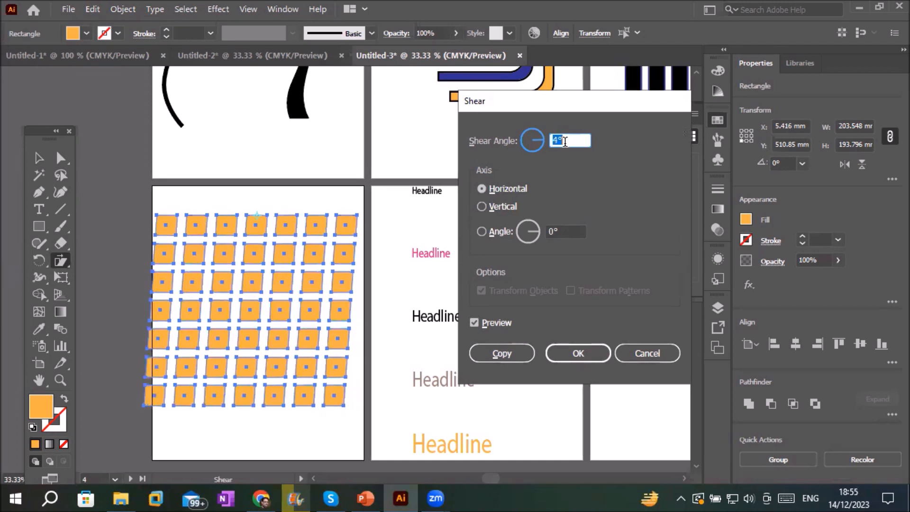
{"action": "key", "text": "Up"}
{"action": "key", "text": "Up"}
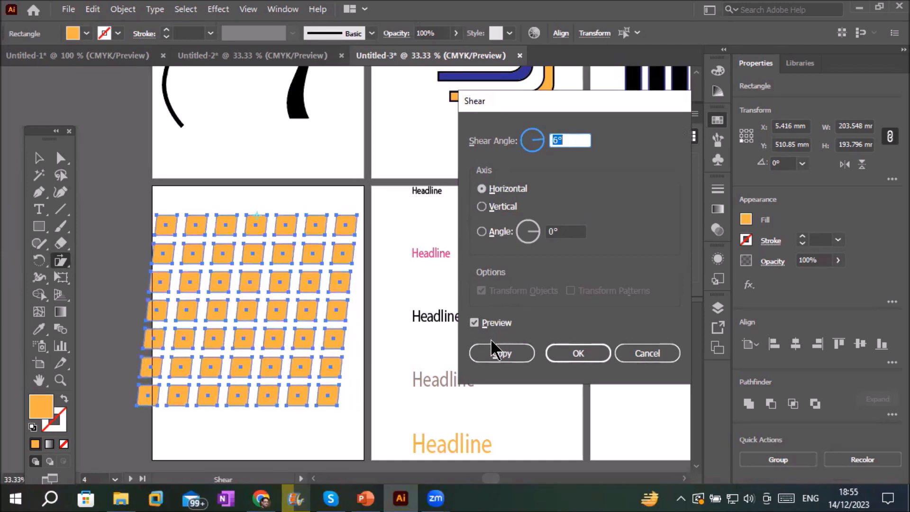
{"action": "left_click", "coordinate": [488, 352]}
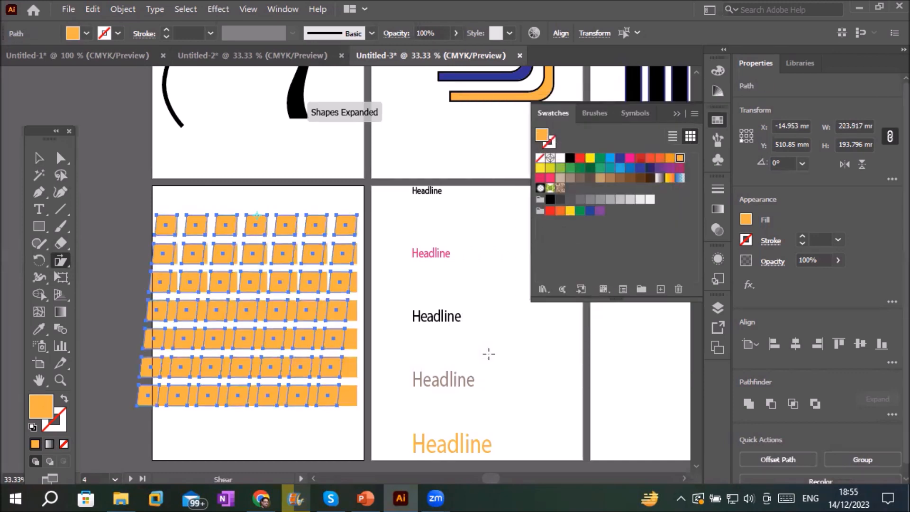
Fill the sheared copy of the grid with red and deselect everything
{"action": "left_click", "coordinate": [87, 33]}
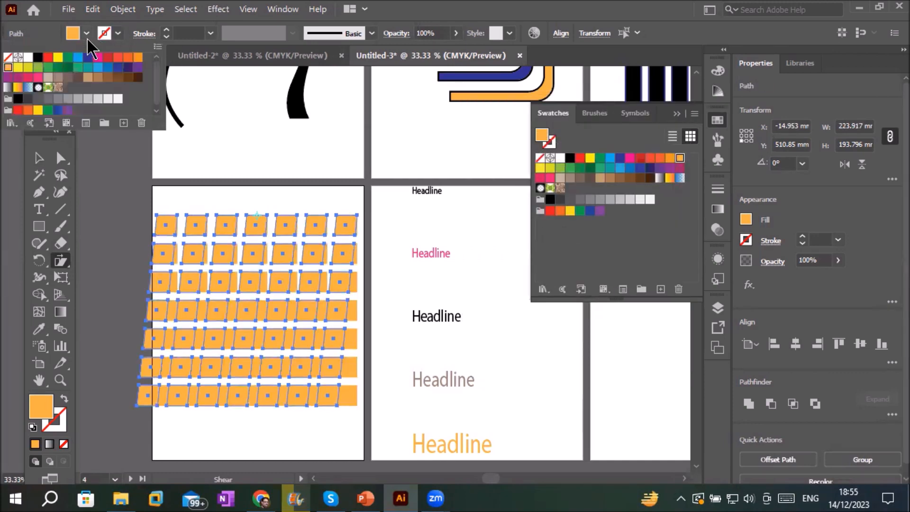
{"action": "left_click", "coordinate": [48, 58]}
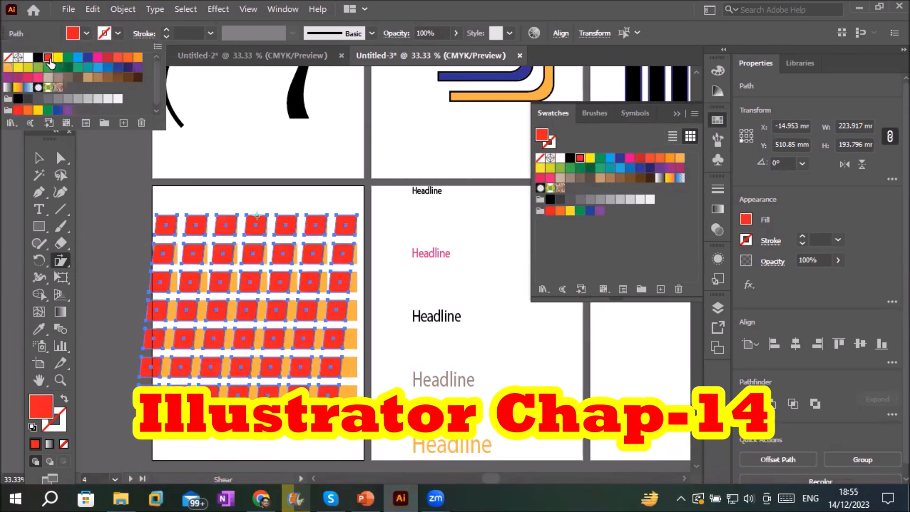
{"action": "left_click", "coordinate": [397, 289]}
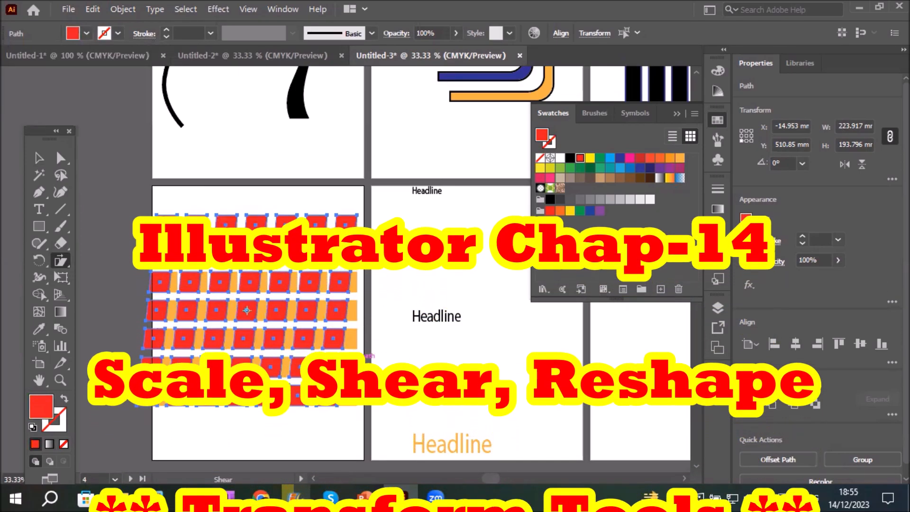
{"action": "scroll", "coordinate": [259, 360], "scroll_direction": "up", "scroll_amount": 2}
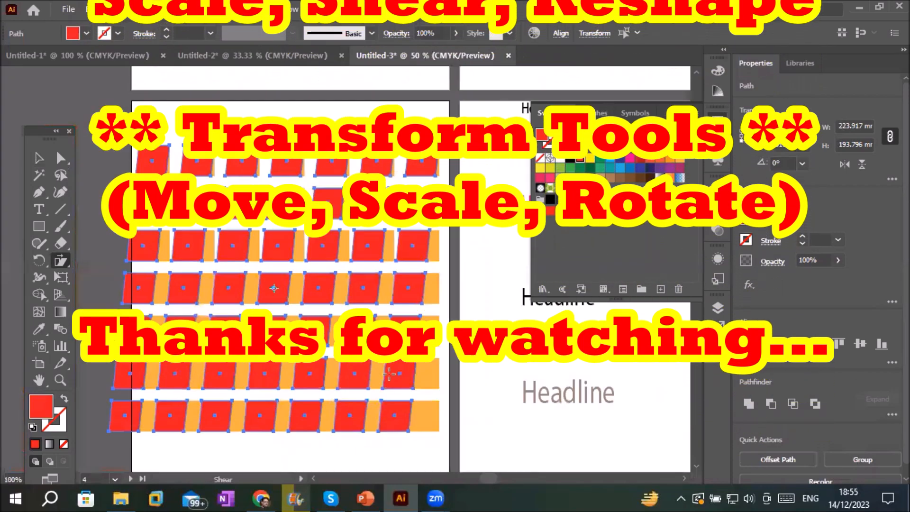
{"action": "scroll", "coordinate": [389, 374], "scroll_direction": "down", "scroll_amount": 2}
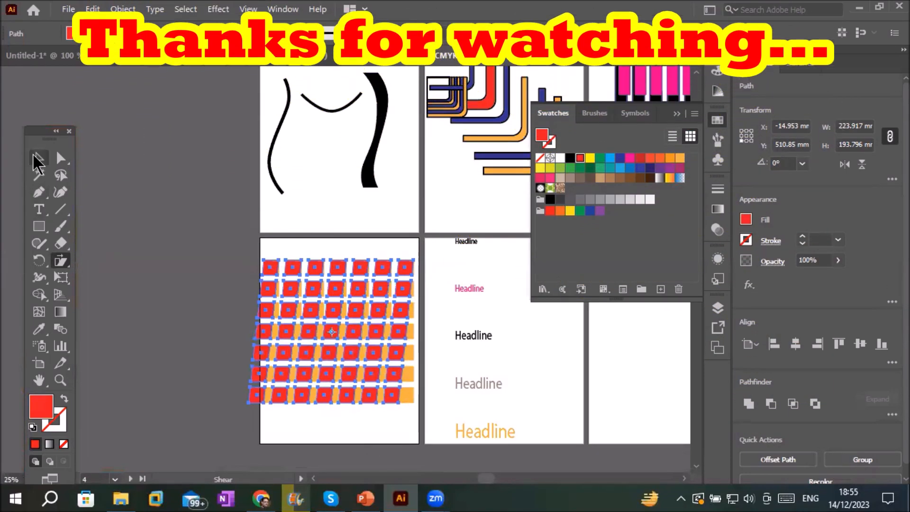
{"action": "left_click", "coordinate": [40, 160]}
{"action": "left_click", "coordinate": [297, 426]}
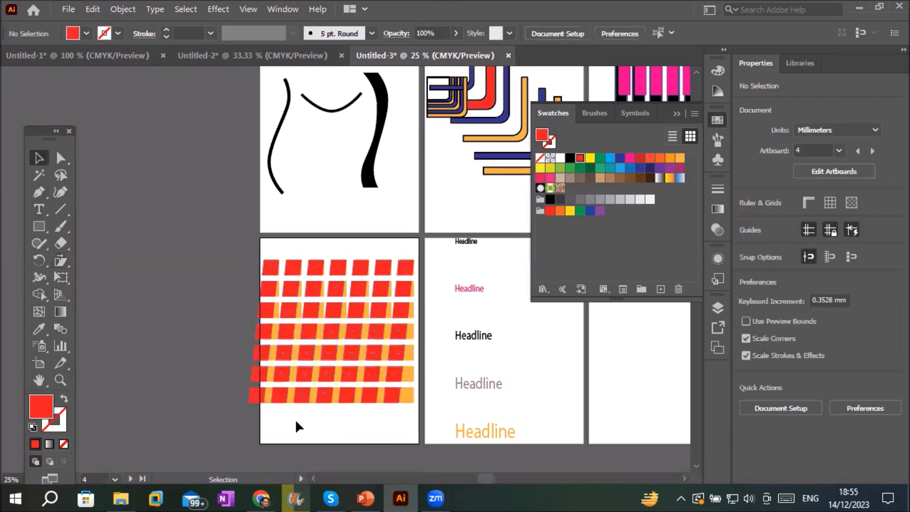